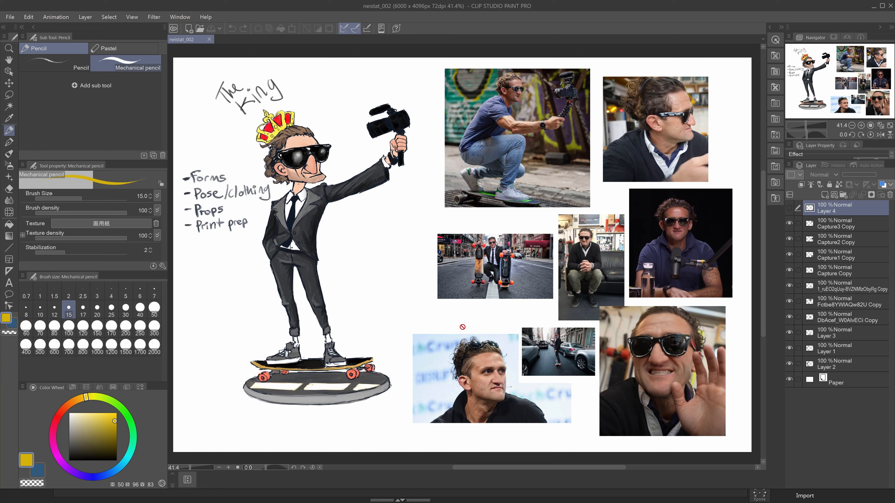
- Switch to ZBrush and choose the SnakeHook brush for reshaping the character's face
{"action": "key", "text": "alt+Tab"}
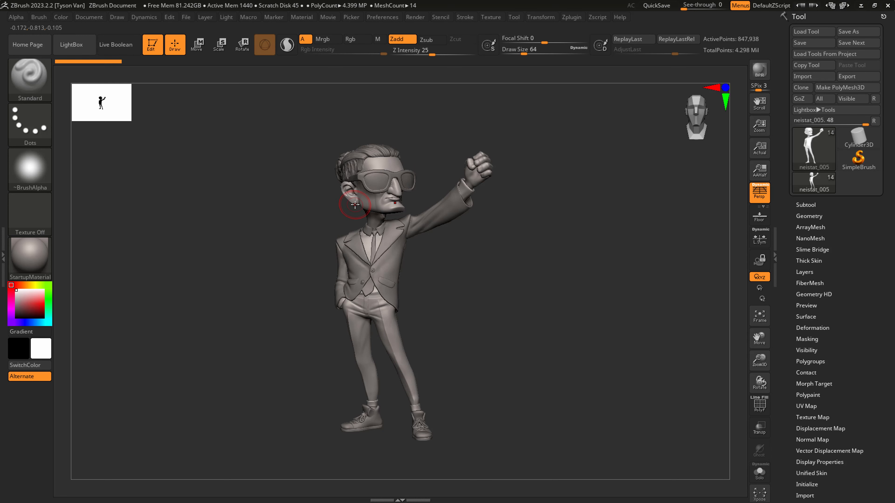
{"action": "scroll", "coordinate": [400, 209], "scroll_direction": "up", "scroll_amount": 5}
{"action": "key", "text": "b"}
{"action": "key", "text": "s"}
{"action": "key", "text": "h"}
{"action": "mouse_move", "coordinate": [415, 181]}
{"action": "right_mouse_down", "text": "ctrl"}
{"action": "mouse_move", "coordinate": [412, 173]}
{"action": "mouse_move", "coordinate": [414, 194]}
{"action": "mouse_move", "coordinate": [417, 180]}
{"action": "right_mouse_up", "text": "ctrl"}
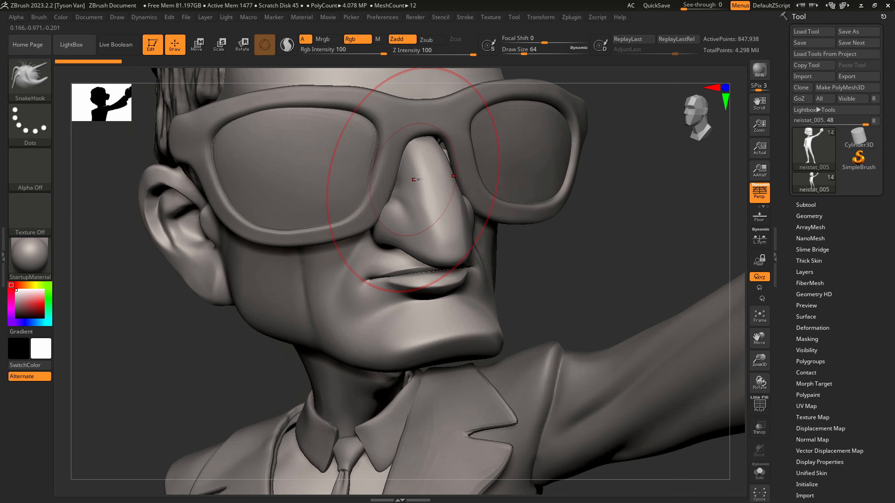
- Check the head in isolation, restore the other parts, and reshape the nose's profile with SnakeHook
{"action": "left_click", "coordinate": [759, 473]}
{"action": "right_click_drag", "start_coordinate": [413, 151], "coordinate": [448, 169]}
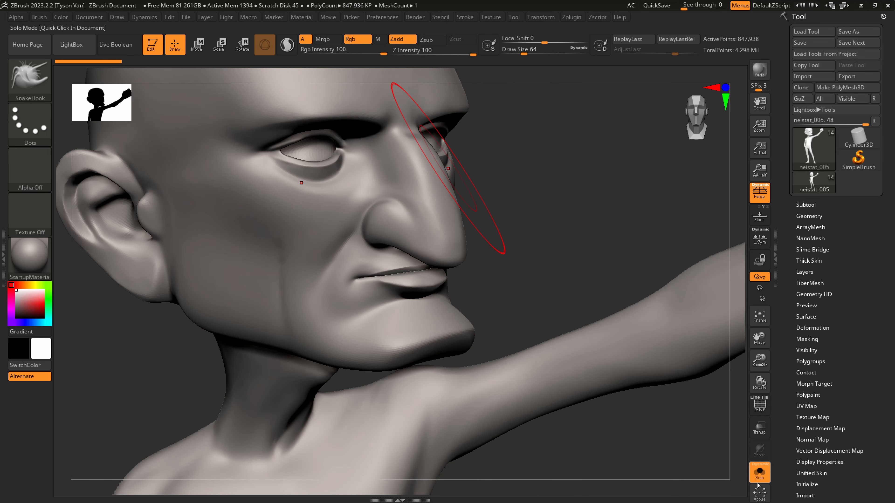
{"action": "left_click", "coordinate": [759, 473]}
{"action": "right_click_drag", "start_coordinate": [406, 198], "coordinate": [433, 175]}
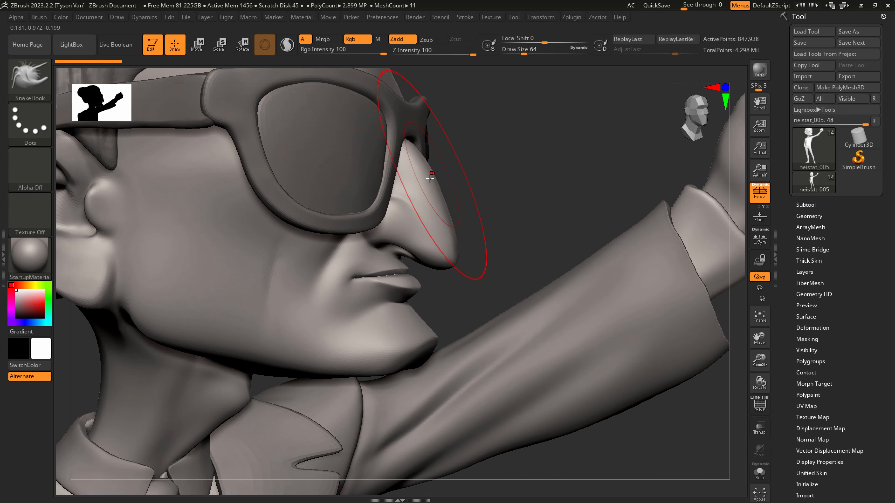
{"action": "key", "text": "s"}
{"action": "mouse_move", "coordinate": [421, 173]}
{"action": "left_mouse_down"}
{"action": "mouse_move", "coordinate": [435, 166]}
{"action": "mouse_move", "coordinate": [410, 156]}
{"action": "mouse_move", "coordinate": [411, 141]}
{"action": "mouse_move", "coordinate": [418, 167]}
{"action": "mouse_move", "coordinate": [422, 142]}
{"action": "mouse_move", "coordinate": [441, 166]}
{"action": "mouse_move", "coordinate": [427, 155]}
{"action": "left_mouse_up"}
{"action": "key", "text": "s"}
{"action": "key", "text": "s"}
{"action": "left_click_drag", "start_coordinate": [435, 193], "coordinate": [489, 193]}
{"action": "mouse_move", "coordinate": [432, 244]}
{"action": "left_mouse_down"}
{"action": "mouse_move", "coordinate": [445, 243]}
{"action": "mouse_move", "coordinate": [437, 245]}
{"action": "mouse_move", "coordinate": [431, 206]}
{"action": "mouse_move", "coordinate": [437, 226]}
{"action": "left_mouse_up"}
- Pull the tip of the chin forward with SnakeHook and check it from below
{"action": "key", "text": "s"}
{"action": "mouse_move", "coordinate": [408, 362]}
{"action": "left_mouse_down"}
{"action": "mouse_move", "coordinate": [434, 357]}
{"action": "mouse_move", "coordinate": [426, 357]}
{"action": "left_mouse_up"}
{"action": "right_click_drag", "start_coordinate": [413, 358], "coordinate": [359, 359]}
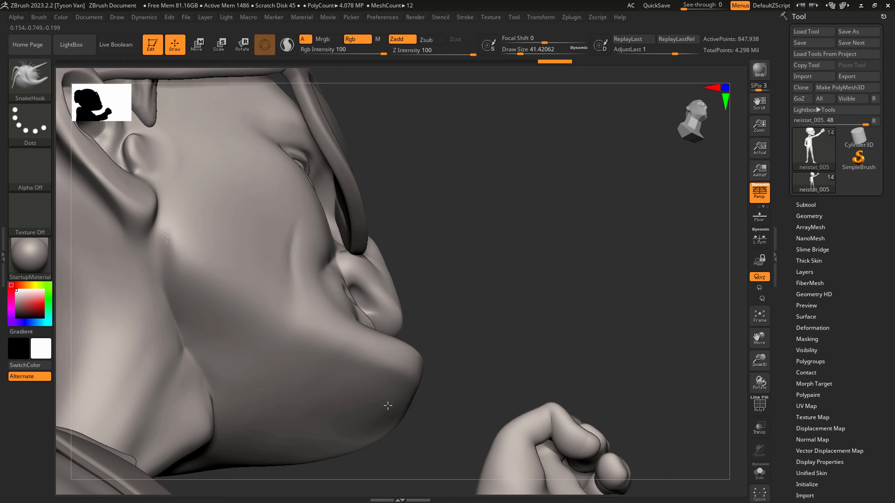
{"action": "mouse_move", "coordinate": [390, 408]}
{"action": "right_mouse_down"}
{"action": "mouse_move", "coordinate": [423, 347]}
{"action": "mouse_move", "coordinate": [395, 327]}
{"action": "mouse_move", "coordinate": [400, 319]}
{"action": "right_mouse_up"}
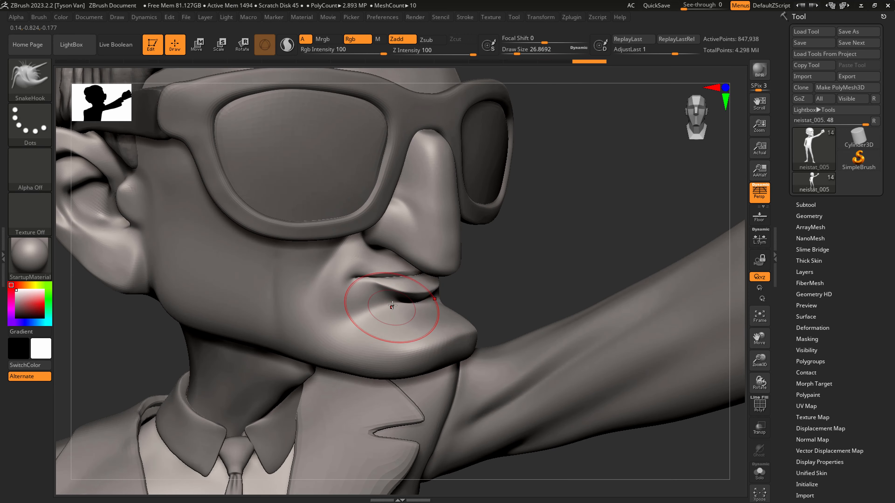
- Reshape the lower lip near the mouth corner with SnakeHook at draw size about 20 and smooth beneath it
{"action": "key", "text": "s"}
{"action": "left_click_drag", "start_coordinate": [391, 299], "coordinate": [379, 293]}
{"action": "key", "text": "s"}
{"action": "left_click_drag", "start_coordinate": [378, 296], "coordinate": [381, 296]}
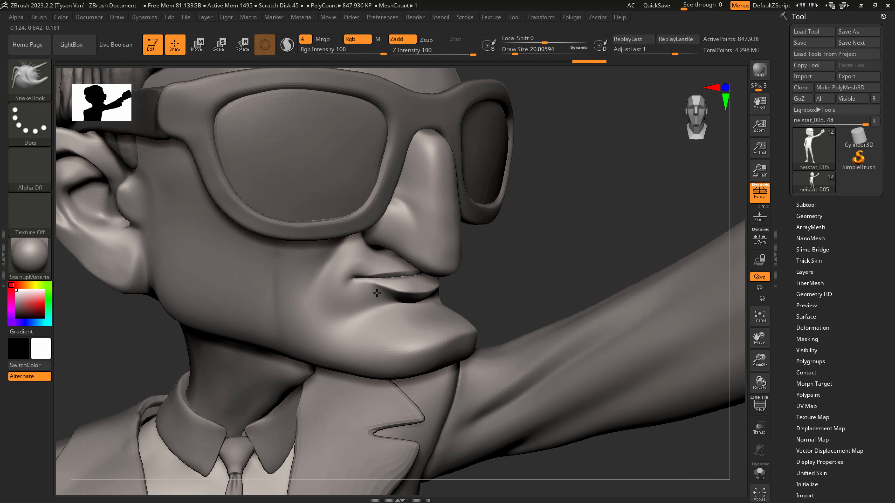
{"action": "key", "text": "shift"}
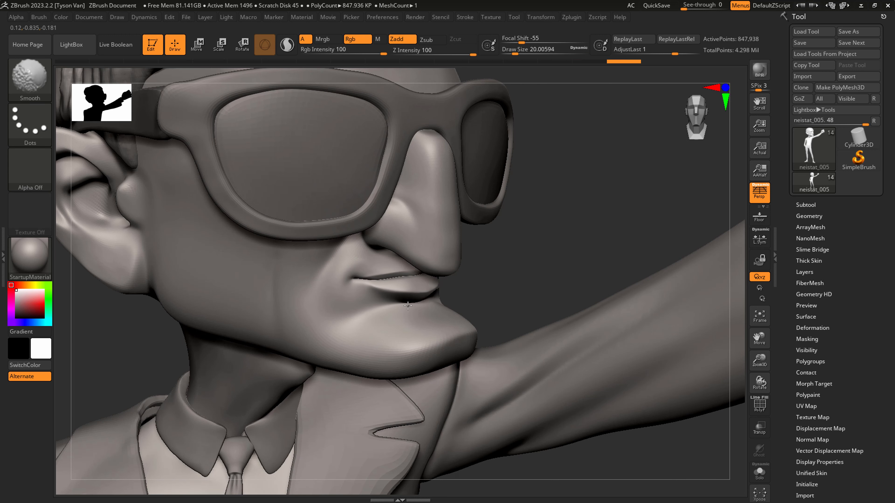
{"action": "left_click_drag", "start_coordinate": [424, 307], "coordinate": [413, 306], "text": "shift"}
- Build up the area under the lower lip with the Standard brush at draw size about 10.5 and smooth it
{"action": "mouse_move", "coordinate": [405, 308]}
{"action": "right_mouse_down"}
{"action": "mouse_move", "coordinate": [381, 306]}
{"action": "mouse_move", "coordinate": [416, 297]}
{"action": "right_mouse_up"}
{"action": "key", "text": "b"}
{"action": "key", "text": "s"}
{"action": "key", "text": "t"}
{"action": "key", "text": "s"}
{"action": "mouse_move", "coordinate": [416, 298]}
{"action": "left_mouse_down"}
{"action": "mouse_move", "coordinate": [459, 284]}
{"action": "mouse_move", "coordinate": [433, 302]}
{"action": "left_mouse_up"}
{"action": "left_click_drag", "start_coordinate": [351, 310], "coordinate": [367, 313], "text": "shift"}
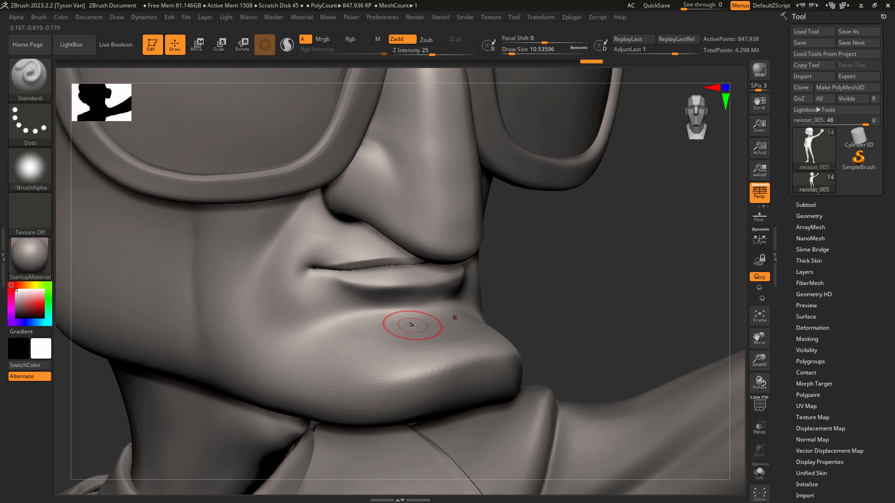
- Carve a curved crease between the lower lip and chin with DamStandard at draw size about 10.5, and smooth its lower side
{"action": "key", "text": "b"}
{"action": "key", "text": "d"}
{"action": "key", "text": "s"}
{"action": "left_click_drag", "start_coordinate": [305, 339], "coordinate": [398, 304]}
{"action": "key", "text": "ctrl+z"}
{"action": "left_click_drag", "start_coordinate": [310, 335], "coordinate": [462, 307]}
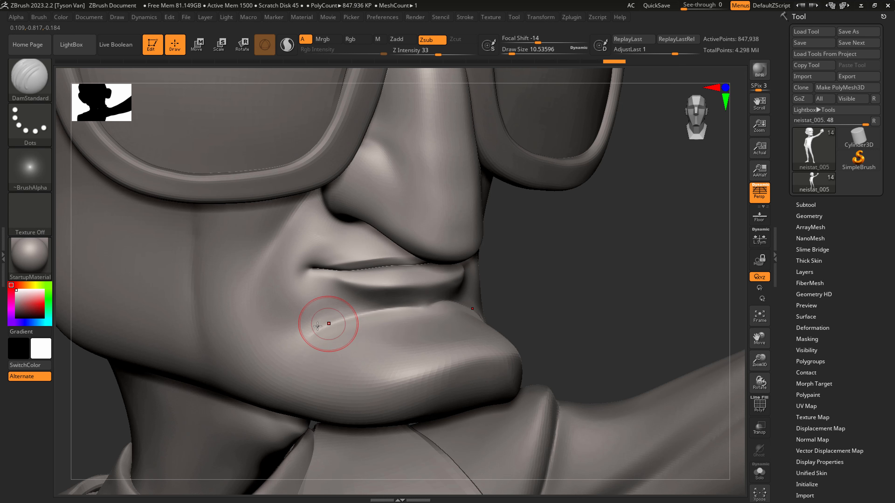
{"action": "left_click_drag", "start_coordinate": [312, 331], "coordinate": [455, 306]}
{"action": "left_click_drag", "start_coordinate": [390, 310], "coordinate": [434, 341], "text": "shift"}
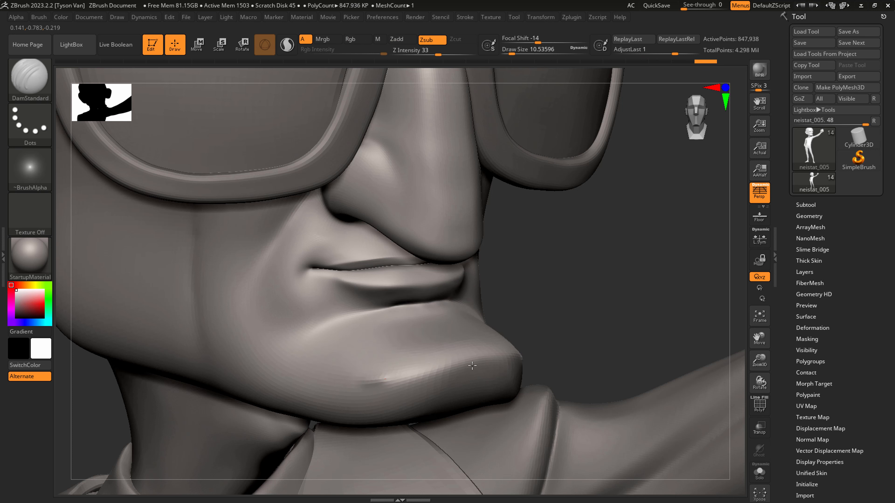
- Raise a sharp ridge along the front edge of the chin with the inverted DamStandard brush
{"action": "left_click_drag", "start_coordinate": [372, 380], "coordinate": [467, 364], "text": "alt"}
{"action": "key", "text": "ctrl+z"}
{"action": "left_click_drag", "start_coordinate": [371, 378], "coordinate": [494, 353], "text": "alt"}
- Flatten the planes along the chin's ridge with the hPolish brush at draw size about 23
{"action": "key", "text": "b"}
{"action": "key", "text": "h"}
{"action": "key", "text": "p"}
{"action": "key", "text": "s"}
{"action": "left_click_drag", "start_coordinate": [447, 371], "coordinate": [511, 372]}
{"action": "mouse_move", "coordinate": [408, 386]}
{"action": "left_mouse_down"}
{"action": "mouse_move", "coordinate": [471, 379]}
{"action": "mouse_move", "coordinate": [458, 365]}
{"action": "mouse_move", "coordinate": [490, 359]}
{"action": "mouse_move", "coordinate": [418, 393]}
{"action": "mouse_move", "coordinate": [476, 369]}
{"action": "mouse_move", "coordinate": [458, 375]}
{"action": "mouse_move", "coordinate": [466, 363]}
{"action": "left_mouse_up"}
{"action": "key", "text": "shift+d"}
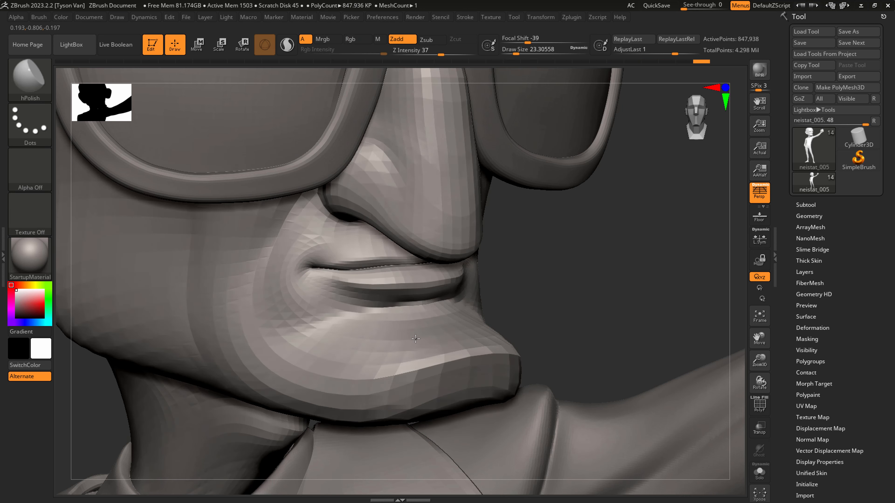
- Sharpen the lower lip's underside with DamStandard at draw size about 8.4 and smooth the surrounding skin
{"action": "right_click_drag", "start_coordinate": [416, 339], "coordinate": [396, 293], "text": "ctrl"}
{"action": "key", "text": "b"}
{"action": "key", "text": "d"}
{"action": "key", "text": "s"}
{"action": "key", "text": "s"}
{"action": "mouse_move", "coordinate": [382, 275]}
{"action": "left_mouse_down"}
{"action": "mouse_move", "coordinate": [318, 265]}
{"action": "mouse_move", "coordinate": [434, 276]}
{"action": "mouse_move", "coordinate": [333, 279]}
{"action": "left_mouse_up"}
{"action": "mouse_move", "coordinate": [319, 273]}
{"action": "left_mouse_down", "text": "shift"}
{"action": "mouse_move", "coordinate": [310, 270]}
{"action": "mouse_move", "coordinate": [443, 291]}
{"action": "left_mouse_up", "text": "shift"}
{"action": "right_click_drag", "start_coordinate": [389, 292], "coordinate": [343, 291]}
{"action": "mouse_move", "coordinate": [375, 287]}
{"action": "left_mouse_down"}
{"action": "mouse_move", "coordinate": [449, 286]}
{"action": "mouse_move", "coordinate": [379, 292]}
{"action": "left_mouse_up"}
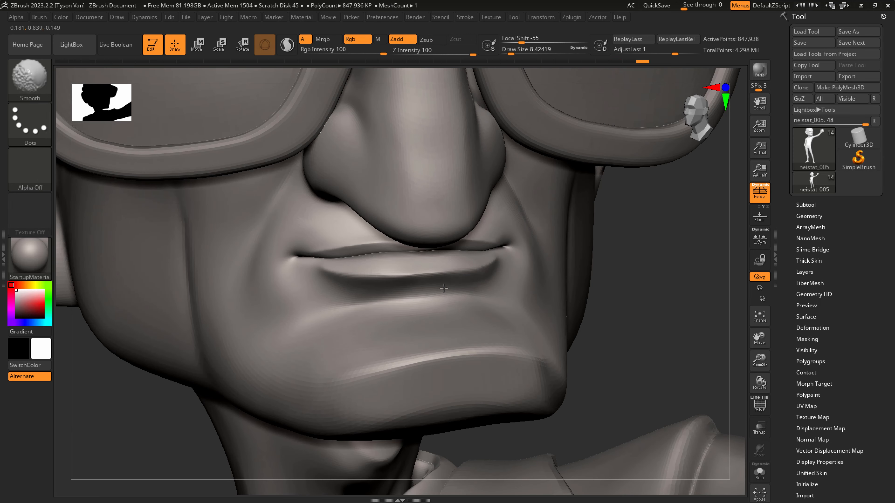
{"action": "left_click_drag", "start_coordinate": [444, 288], "coordinate": [426, 295], "text": "shift"}
- Isolate the head, carve the crease around the nostril wing with DamStandard at draw size about 9.4, and smooth around it
{"action": "mouse_move", "coordinate": [426, 296]}
{"action": "right_mouse_down"}
{"action": "mouse_move", "coordinate": [286, 302]}
{"action": "mouse_move", "coordinate": [356, 335]}
{"action": "right_mouse_up"}
{"action": "mouse_move", "coordinate": [414, 271]}
{"action": "right_mouse_down"}
{"action": "mouse_move", "coordinate": [410, 242]}
{"action": "mouse_move", "coordinate": [398, 243]}
{"action": "mouse_move", "coordinate": [411, 242]}
{"action": "right_mouse_up"}
{"action": "key", "text": "s"}
{"action": "left_click_drag", "start_coordinate": [396, 236], "coordinate": [397, 236]}
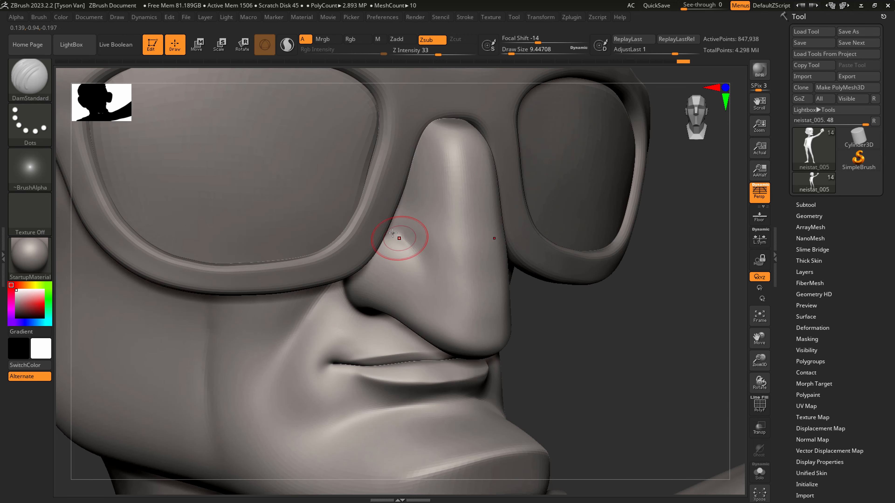
{"action": "left_click", "coordinate": [760, 473]}
{"action": "left_click", "coordinate": [761, 474]}
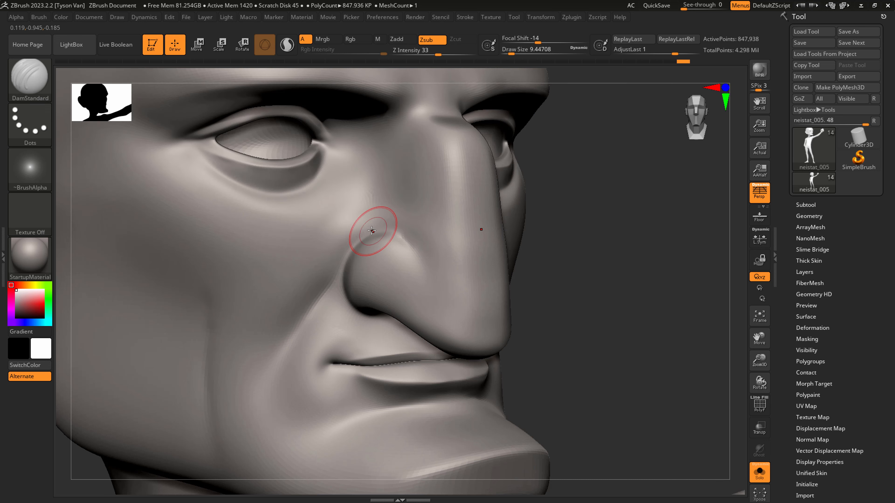
{"action": "key", "text": "shift"}
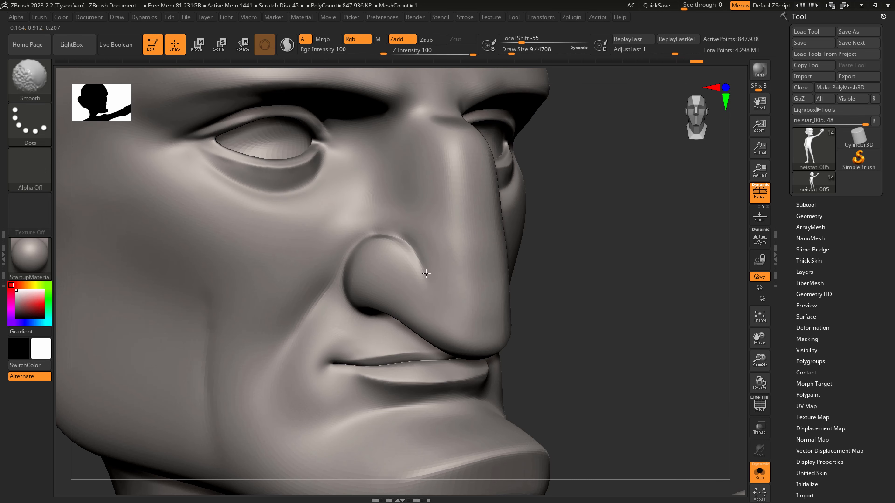
{"action": "left_click_drag", "start_coordinate": [369, 209], "coordinate": [386, 218], "text": "shift"}
{"action": "mouse_move", "coordinate": [388, 256]}
{"action": "left_mouse_down", "text": "shift"}
{"action": "mouse_move", "coordinate": [382, 254]}
{"action": "mouse_move", "coordinate": [395, 292]}
{"action": "left_mouse_up", "text": "shift"}
{"action": "key", "text": "shift+d"}
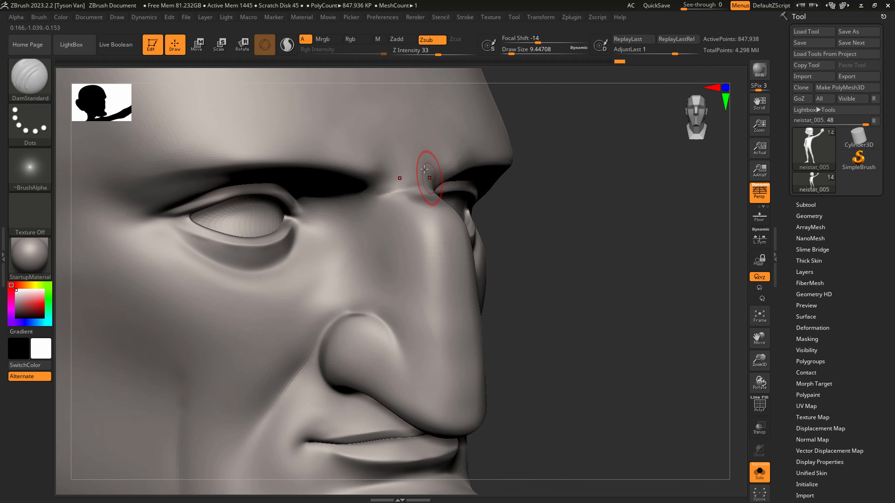
- Build up the brow between the eyes above the nose bridge with the Standard brush
{"action": "key", "text": "b"}
{"action": "key", "text": "s"}
{"action": "key", "text": "t"}
{"action": "mouse_move", "coordinate": [382, 179]}
{"action": "left_mouse_down"}
{"action": "mouse_move", "coordinate": [428, 156]}
{"action": "mouse_move", "coordinate": [434, 162]}
{"action": "left_mouse_up"}
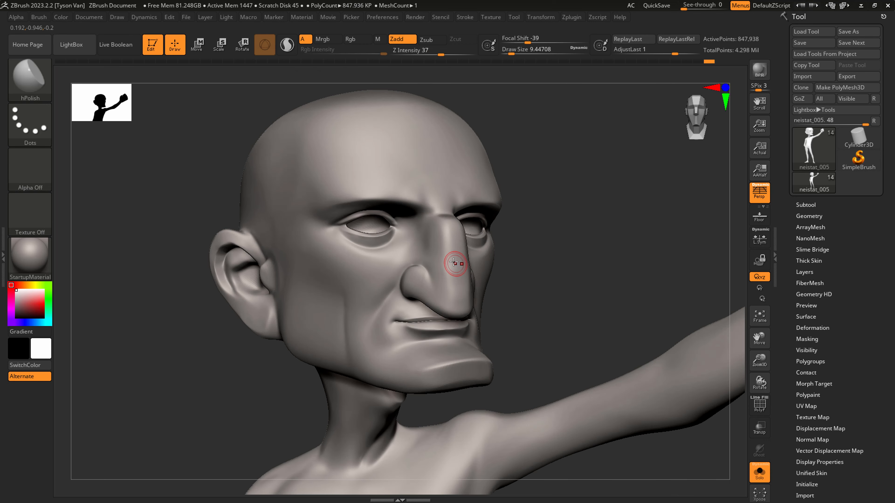
- Polish the length of the nose with hPolish at draw size about 23, smooth it, and show all the parts again
{"action": "key", "text": "s"}
{"action": "left_click_drag", "start_coordinate": [454, 262], "coordinate": [458, 262]}
{"action": "left_click_drag", "start_coordinate": [449, 227], "coordinate": [461, 310]}
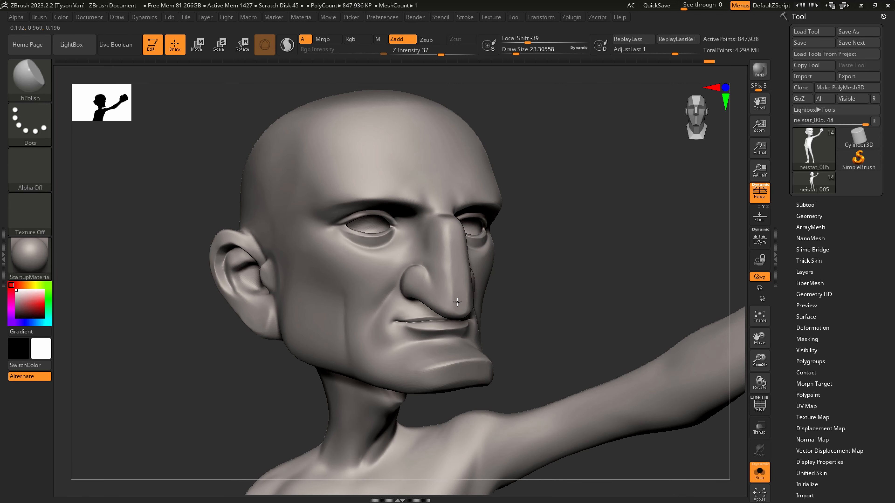
{"action": "left_click_drag", "start_coordinate": [449, 252], "coordinate": [457, 303], "text": "shift"}
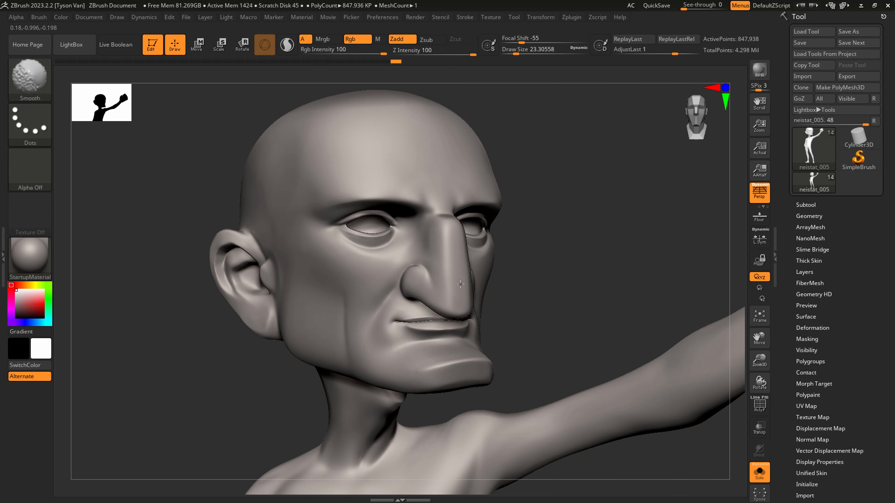
{"action": "left_click", "coordinate": [760, 473]}
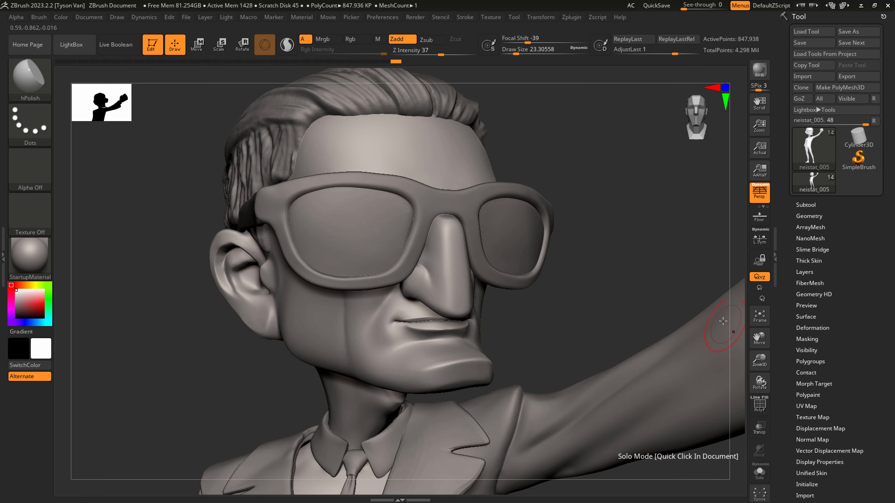
{"action": "left_click_drag", "start_coordinate": [539, 331], "coordinate": [460, 307], "text": "alt"}
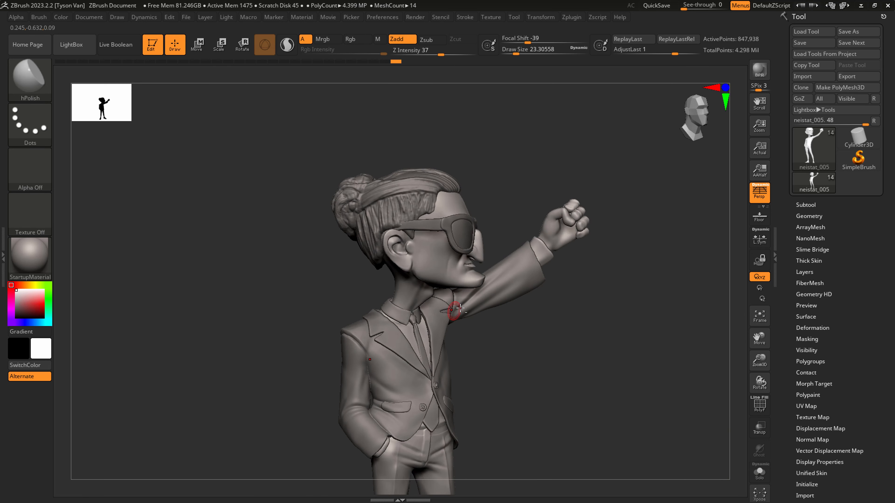
{"action": "right_click_drag", "start_coordinate": [460, 308], "coordinate": [405, 284], "text": "alt"}
{"action": "right_click_drag", "start_coordinate": [438, 344], "coordinate": [422, 307]}
{"action": "left_click", "coordinate": [120, 17]}
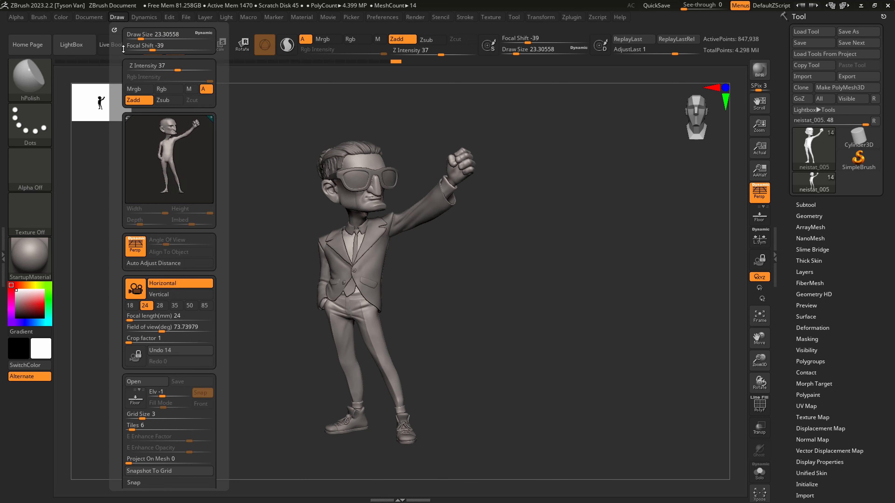
- Select the jacket and polish and smooth the fabric around its back vent at draw size about 23
{"action": "mouse_move", "coordinate": [524, 333]}
{"action": "right_mouse_down"}
{"action": "mouse_move", "coordinate": [466, 350]}
{"action": "mouse_move", "coordinate": [493, 347]}
{"action": "mouse_move", "coordinate": [433, 316]}
{"action": "mouse_move", "coordinate": [517, 421]}
{"action": "mouse_move", "coordinate": [532, 462]}
{"action": "right_mouse_up"}
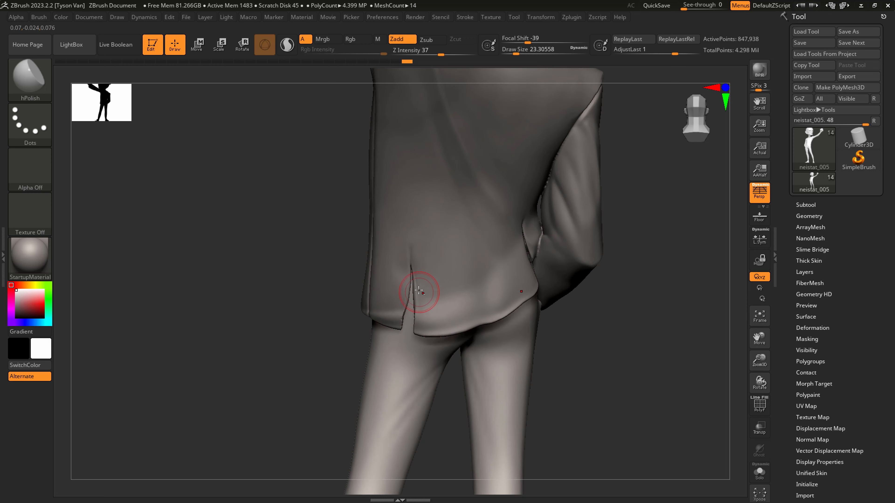
{"action": "left_click", "coordinate": [387, 286], "text": "alt"}
{"action": "right_click_drag", "start_coordinate": [375, 294], "coordinate": [398, 306]}
{"action": "key", "text": "s"}
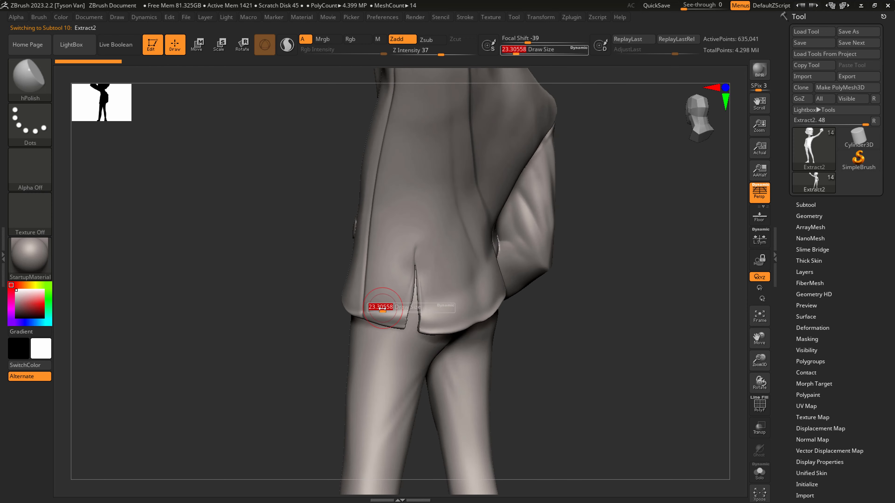
{"action": "left_click_drag", "start_coordinate": [369, 313], "coordinate": [398, 317]}
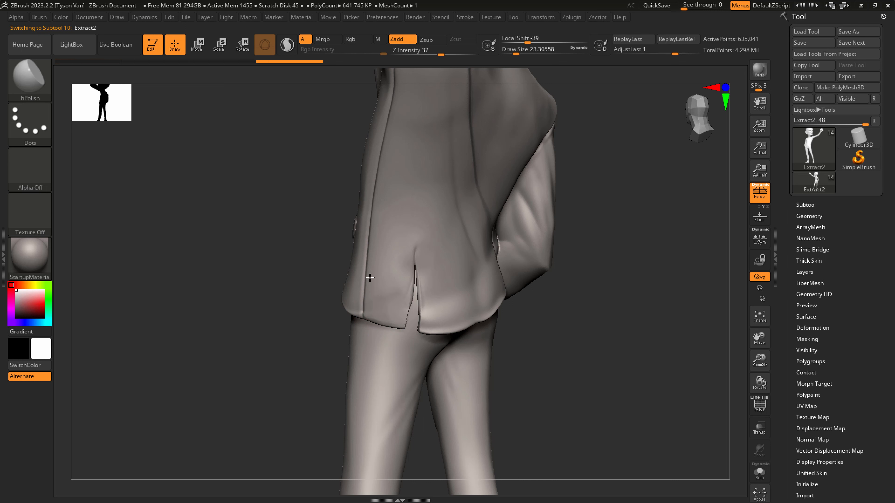
{"action": "left_click_drag", "start_coordinate": [369, 278], "coordinate": [427, 324], "text": "shift"}
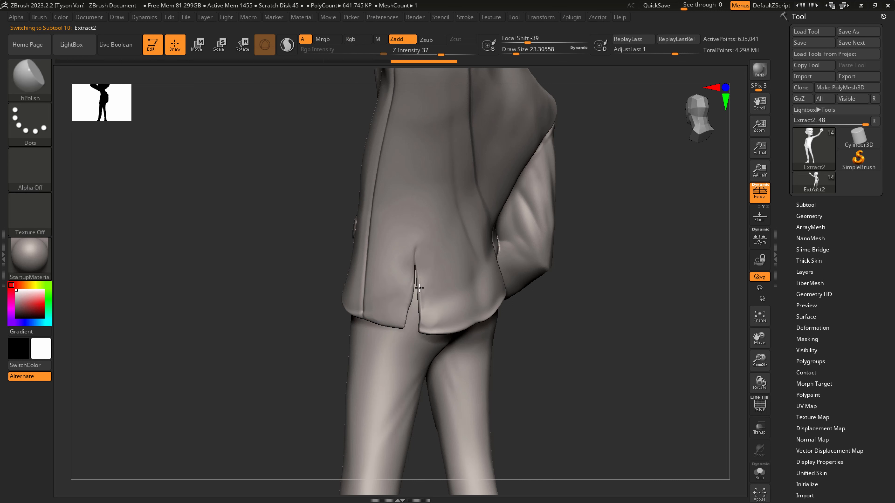
{"action": "mouse_move", "coordinate": [428, 292]}
{"action": "left_mouse_down", "text": "shift"}
{"action": "mouse_move", "coordinate": [370, 295]}
{"action": "mouse_move", "coordinate": [394, 274]}
{"action": "mouse_move", "coordinate": [454, 289]}
{"action": "left_mouse_up", "text": "shift"}
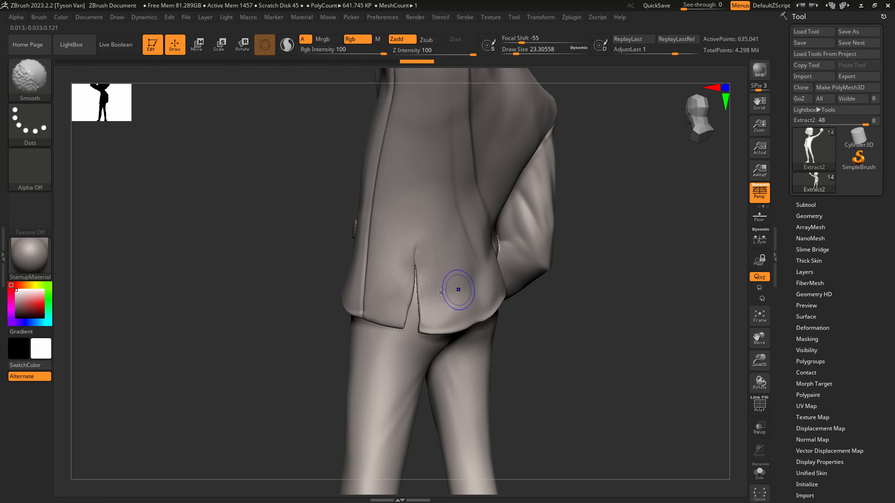
- Reposition the edge of the jacket's back vent with SnakeHook at draw size about 71
{"action": "right_click_drag", "start_coordinate": [430, 302], "coordinate": [436, 310]}
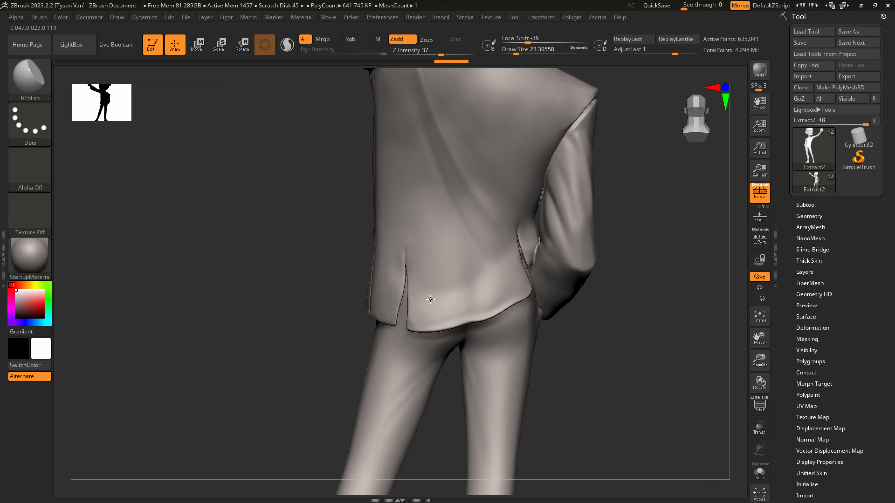
{"action": "key", "text": "b"}
{"action": "key", "text": "s"}
{"action": "key", "text": "h"}
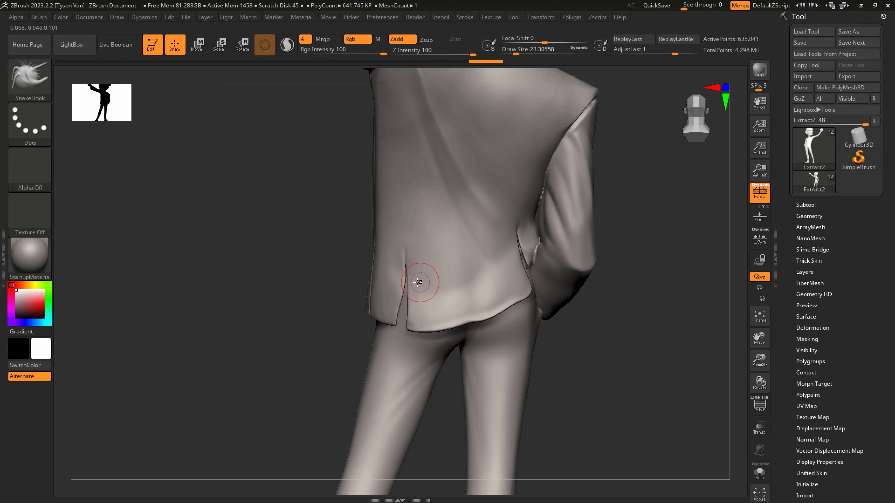
{"action": "key", "text": "s"}
{"action": "left_click_drag", "start_coordinate": [417, 283], "coordinate": [426, 284]}
{"action": "left_click_drag", "start_coordinate": [425, 286], "coordinate": [418, 282]}
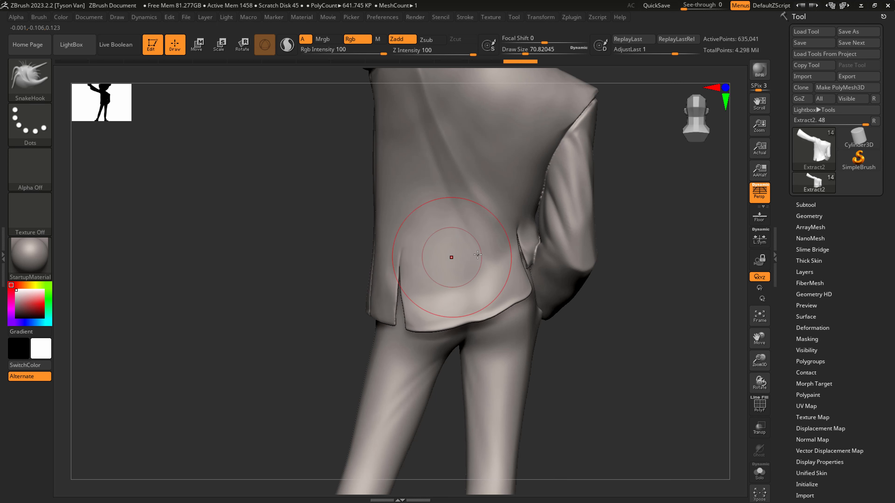
- Pull the jacket's rear hem into a cleaner curve with SnakeHook
{"action": "left_click_drag", "start_coordinate": [474, 295], "coordinate": [466, 306]}
{"action": "key", "text": "s"}
{"action": "key", "text": "s"}
{"action": "mouse_move", "coordinate": [470, 306]}
{"action": "left_mouse_down"}
{"action": "mouse_move", "coordinate": [461, 306]}
{"action": "mouse_move", "coordinate": [468, 312]}
{"action": "mouse_move", "coordinate": [507, 297]}
{"action": "left_mouse_up"}
{"action": "mouse_move", "coordinate": [509, 298]}
{"action": "left_mouse_down"}
{"action": "mouse_move", "coordinate": [490, 307]}
{"action": "mouse_move", "coordinate": [500, 317]}
{"action": "mouse_move", "coordinate": [506, 307]}
{"action": "left_mouse_up"}
- Pull the jacket flap beside the pocketed hand downward with SnakeHook at draw size about 25
{"action": "right_click_drag", "start_coordinate": [531, 257], "coordinate": [525, 252]}
{"action": "key", "text": "s"}
{"action": "left_click_drag", "start_coordinate": [523, 259], "coordinate": [533, 278]}
{"action": "right_click_drag", "start_coordinate": [531, 273], "coordinate": [545, 286]}
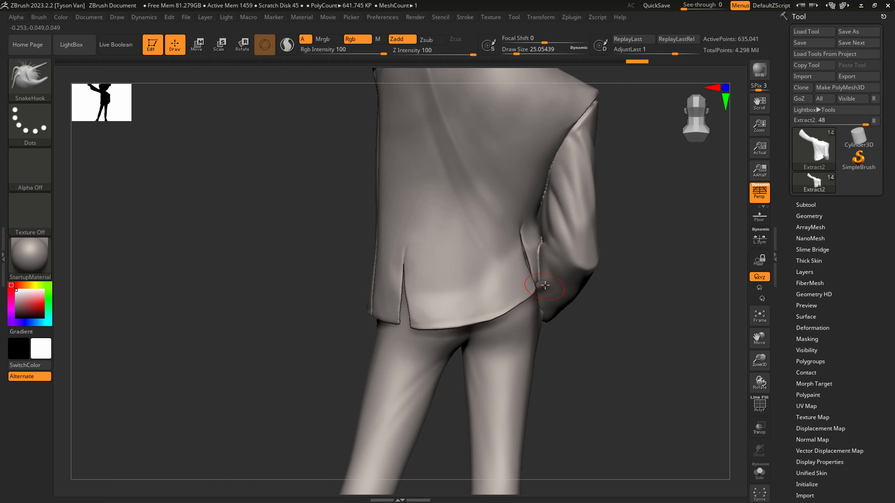
- Refine the lower corner of the side flap with SnakeHook at draw size about 12 and smooth it
{"action": "key", "text": "s"}
{"action": "left_click_drag", "start_coordinate": [545, 285], "coordinate": [541, 286]}
{"action": "right_click_drag", "start_coordinate": [541, 286], "coordinate": [535, 287]}
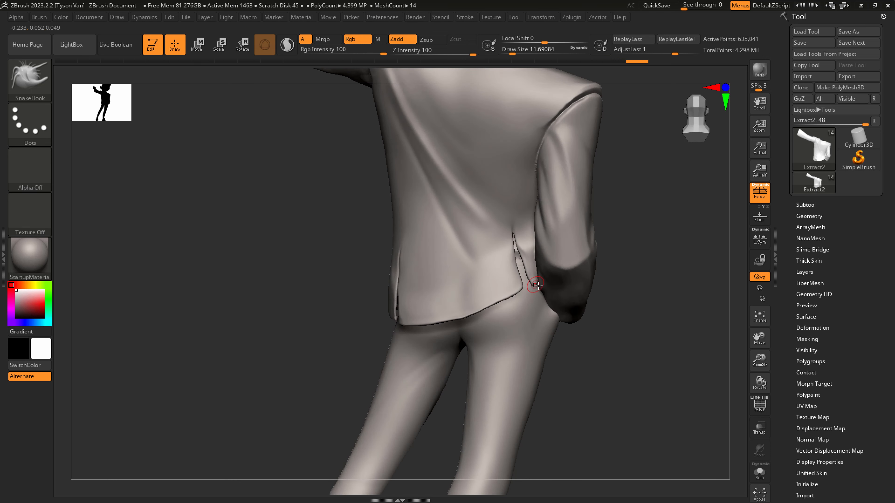
{"action": "key", "text": "shift"}
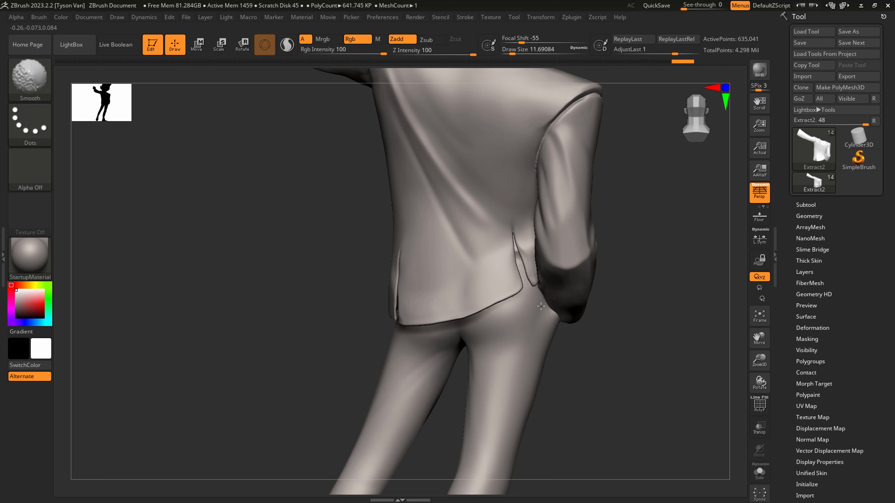
{"action": "left_click_drag", "start_coordinate": [541, 306], "coordinate": [539, 299], "text": "shift"}
{"action": "right_click_drag", "start_coordinate": [533, 281], "coordinate": [521, 279]}
{"action": "mouse_move", "coordinate": [521, 279]}
{"action": "right_mouse_down", "text": "ctrl"}
{"action": "mouse_move", "coordinate": [513, 276]}
{"action": "mouse_move", "coordinate": [490, 310]}
{"action": "right_mouse_up", "text": "ctrl"}
{"action": "right_click_drag", "start_coordinate": [510, 346], "coordinate": [477, 366]}
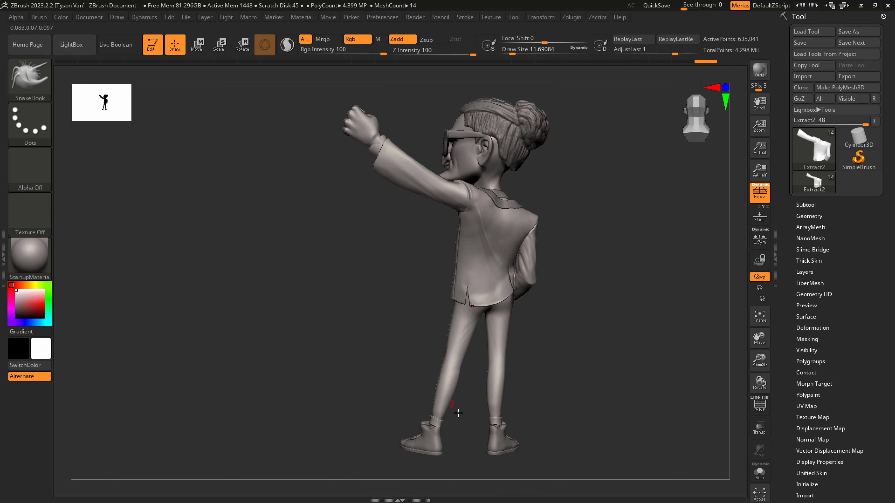
- Choose DamStandard at draw size about 33 and make the trousers the active subtool
{"action": "mouse_move", "coordinate": [458, 412]}
{"action": "right_mouse_down", "text": "ctrl"}
{"action": "mouse_move", "coordinate": [490, 442]}
{"action": "mouse_move", "coordinate": [468, 409]}
{"action": "mouse_move", "coordinate": [458, 332]}
{"action": "right_mouse_up", "text": "ctrl"}
{"action": "key", "text": "b"}
{"action": "key", "text": "d"}
{"action": "key", "text": "s"}
{"action": "key", "text": "s"}
{"action": "left_click_drag", "start_coordinate": [419, 404], "coordinate": [425, 405]}
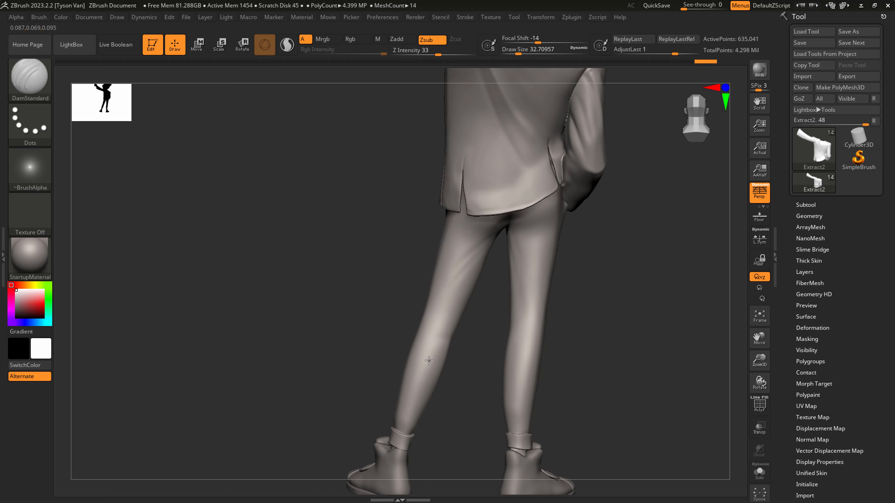
{"action": "left_click", "coordinate": [464, 263], "text": "alt"}
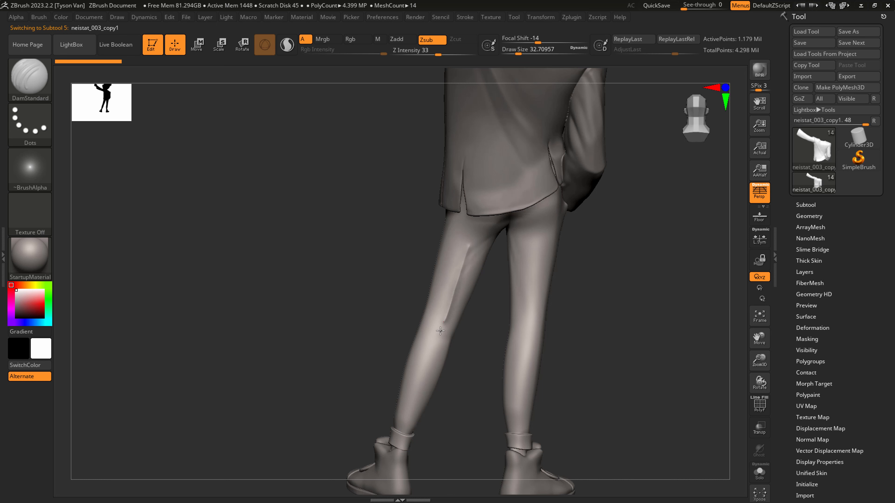
- Carve subtle crease lines down the backs of both trouser legs with DamStandard at Z Intensity 16
{"action": "left_click_drag", "start_coordinate": [421, 392], "coordinate": [404, 433]}
{"action": "left_click_drag", "start_coordinate": [438, 53], "coordinate": [424, 53]}
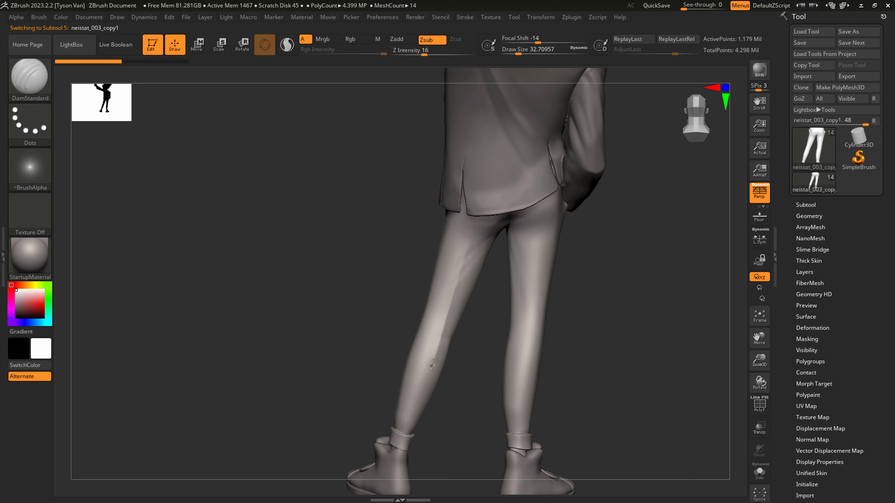
{"action": "left_click_drag", "start_coordinate": [407, 431], "coordinate": [406, 434]}
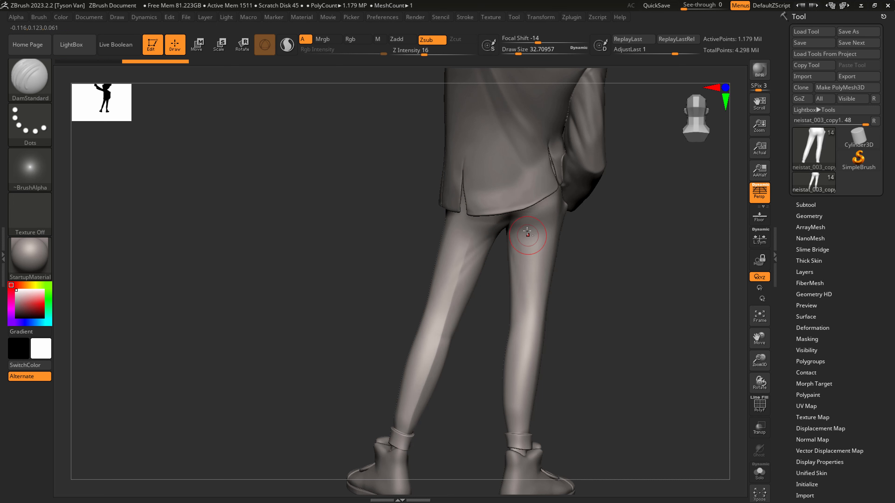
{"action": "left_click_drag", "start_coordinate": [514, 444], "coordinate": [513, 447]}
- Carve horizontal fabric folds behind both knees with DamStandard and smooth them
{"action": "left_click_drag", "start_coordinate": [517, 328], "coordinate": [540, 324]}
{"action": "right_click_drag", "start_coordinate": [516, 322], "coordinate": [536, 318]}
{"action": "key", "text": "shift"}
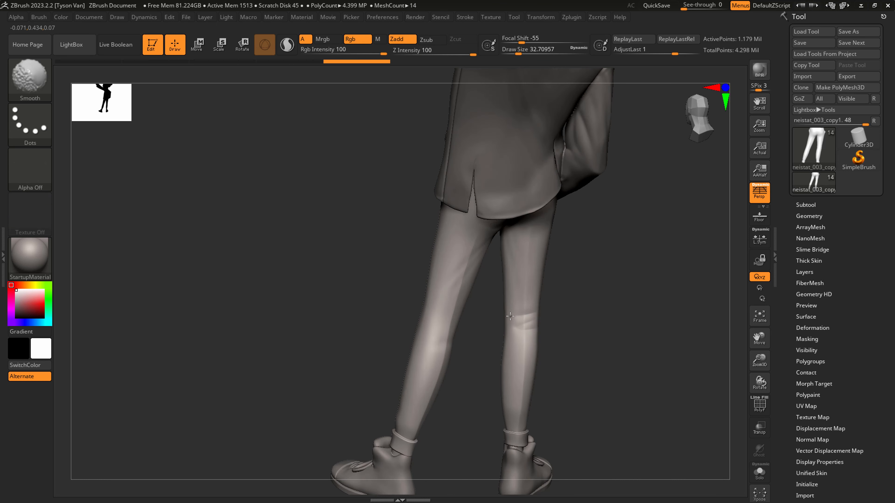
{"action": "right_click_drag", "start_coordinate": [524, 327], "coordinate": [480, 321]}
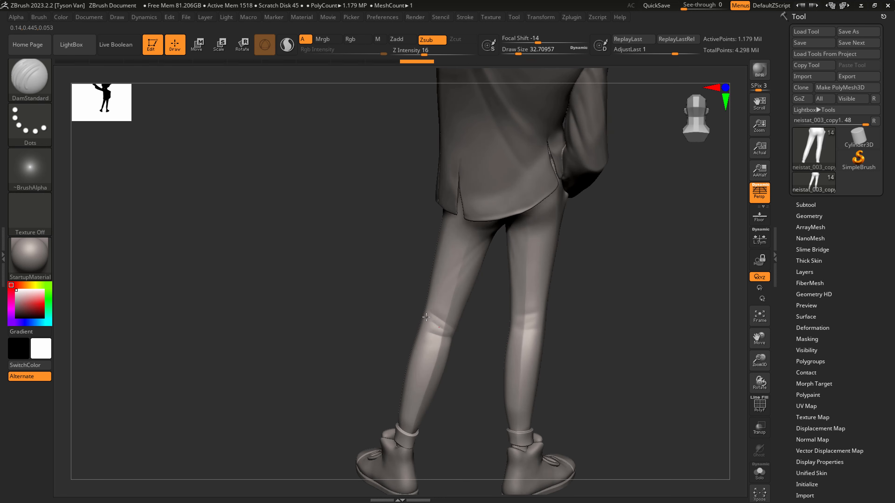
{"action": "key", "text": "shift"}
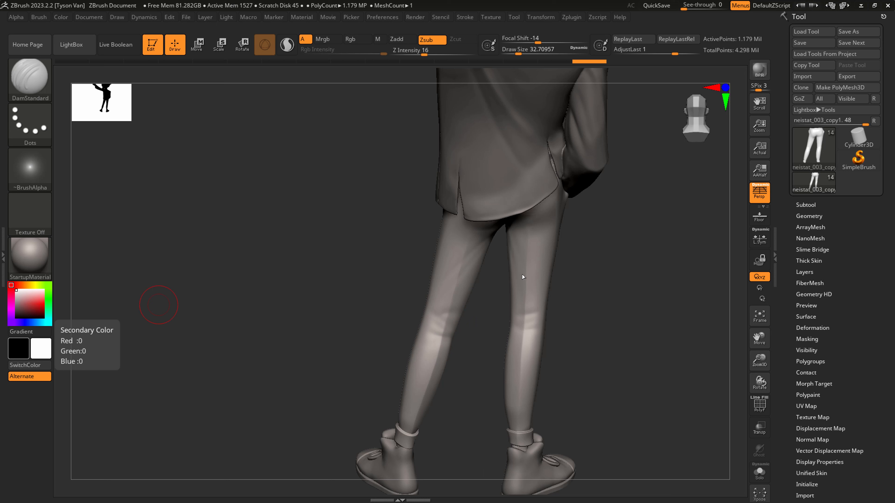
- Carve a broad diagonal fold across the back of the left thigh with DamStandard at draw size about 54 and soften it
{"action": "right_click_drag", "start_coordinate": [525, 265], "coordinate": [504, 229]}
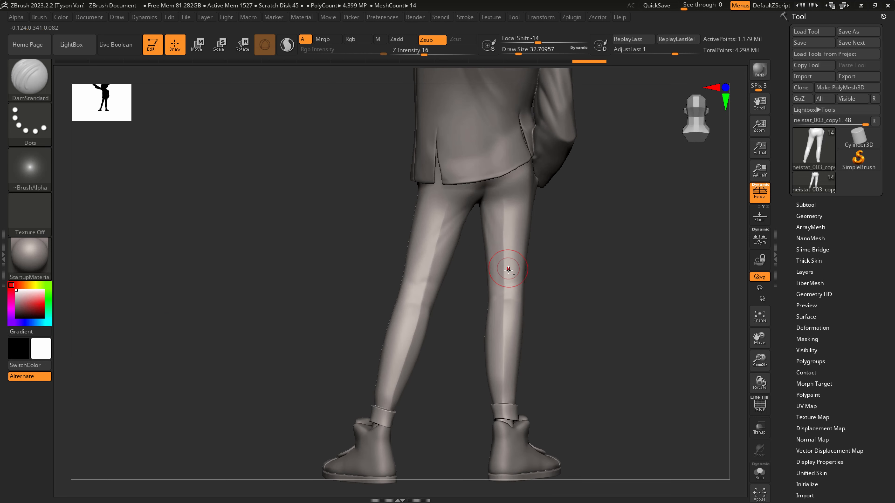
{"action": "key", "text": "s"}
{"action": "left_click_drag", "start_coordinate": [510, 234], "coordinate": [517, 235]}
{"action": "right_click_drag", "start_coordinate": [471, 360], "coordinate": [455, 334]}
{"action": "right_click_drag", "start_coordinate": [470, 213], "coordinate": [482, 202]}
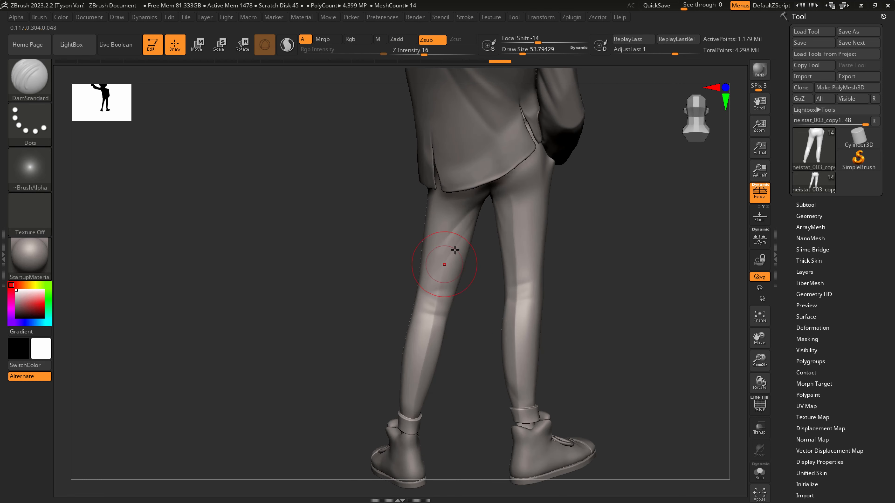
{"action": "key", "text": "shift"}
{"action": "mouse_move", "coordinate": [468, 231]}
{"action": "left_mouse_down", "text": "shift"}
{"action": "mouse_move", "coordinate": [451, 254]}
{"action": "mouse_move", "coordinate": [471, 234]}
{"action": "left_mouse_up", "text": "shift"}
- Extend the thigh fold toward the left knee with DamStandard at draw size about 35 and smooth its end
{"action": "key", "text": "s"}
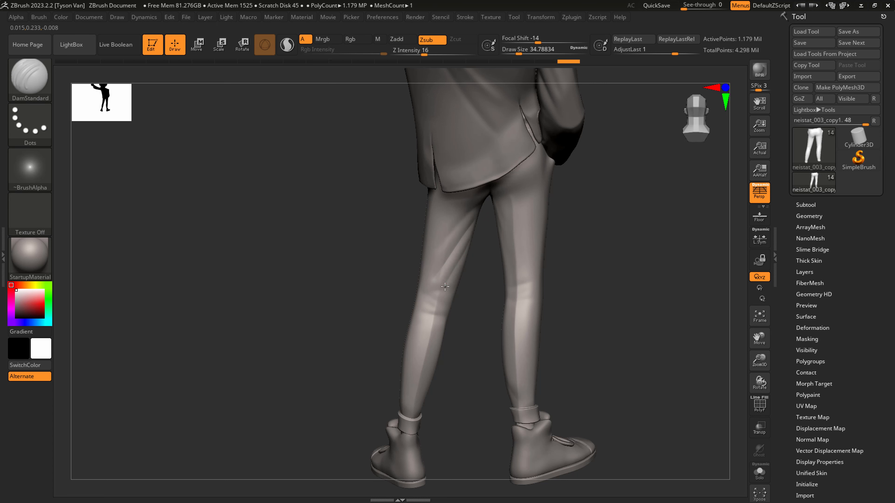
{"action": "key", "text": "shift"}
{"action": "mouse_move", "coordinate": [452, 285]}
{"action": "left_mouse_down", "text": "shift"}
{"action": "mouse_move", "coordinate": [469, 276]}
{"action": "mouse_move", "coordinate": [447, 286]}
{"action": "left_mouse_up", "text": "shift"}
- Flatten the left thigh's fold with hPolish at draw size about 29 and smooth the surrounding fabric
{"action": "key", "text": "s"}
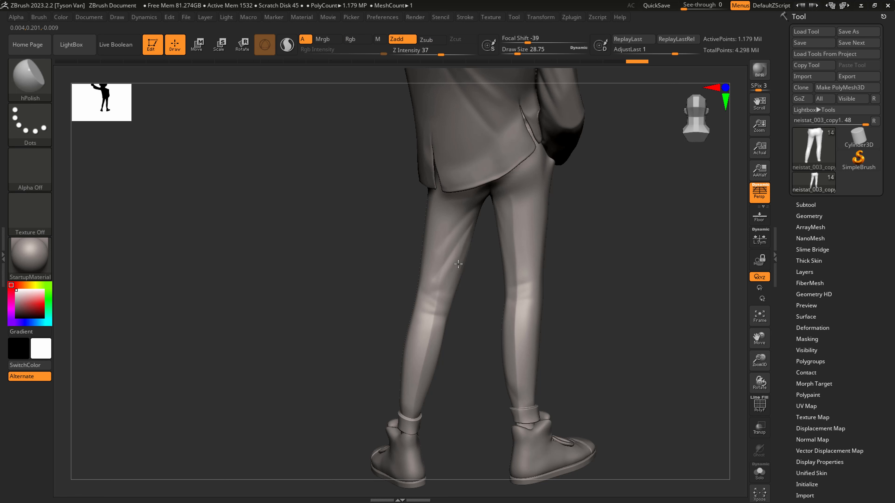
{"action": "key", "text": "shift"}
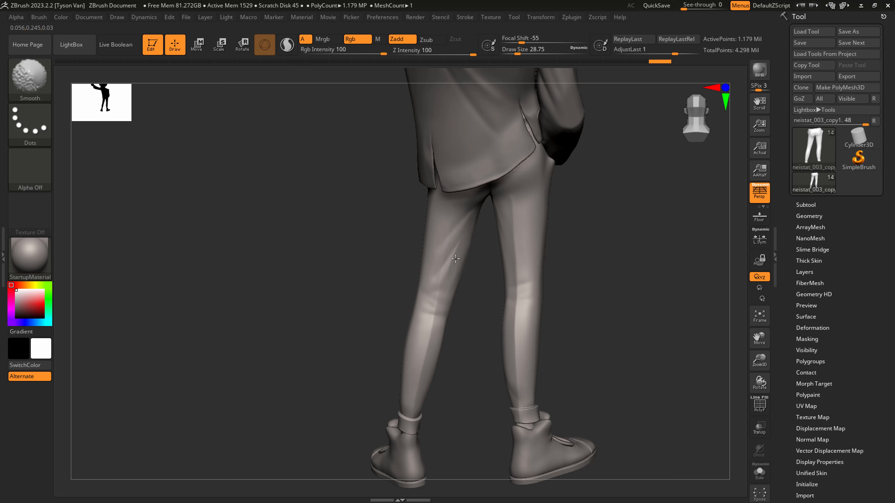
{"action": "left_click_drag", "start_coordinate": [453, 257], "coordinate": [458, 284], "text": "shift"}
{"action": "right_click_drag", "start_coordinate": [515, 239], "coordinate": [488, 224]}
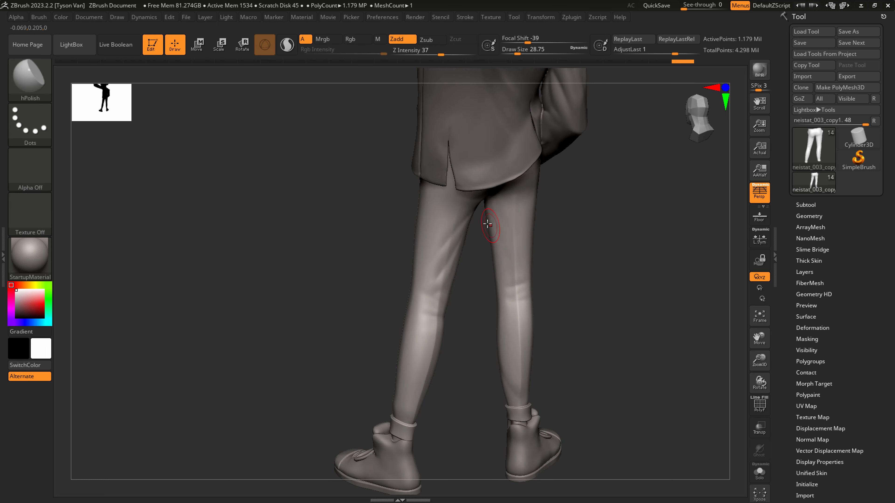
{"action": "mouse_move", "coordinate": [496, 260]}
{"action": "left_mouse_down"}
{"action": "mouse_move", "coordinate": [498, 282]}
{"action": "mouse_move", "coordinate": [458, 249]}
{"action": "left_mouse_up"}
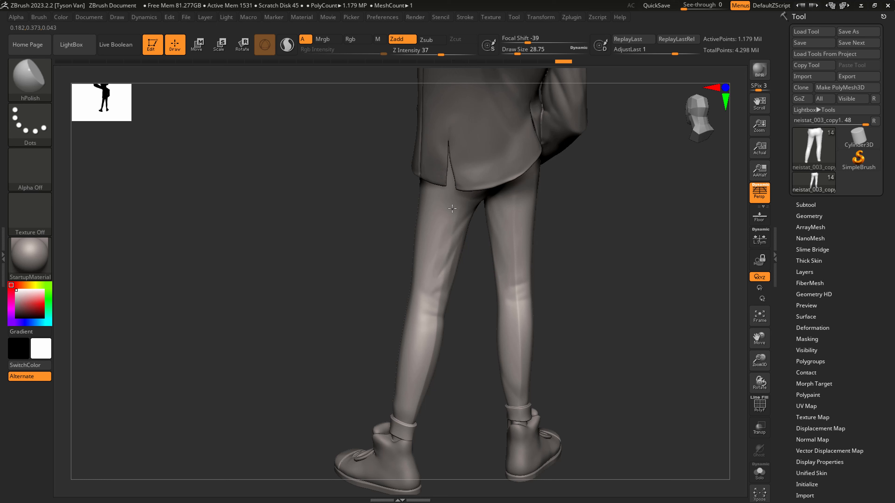
{"action": "mouse_move", "coordinate": [433, 212]}
{"action": "left_mouse_down", "text": "shift"}
{"action": "mouse_move", "coordinate": [428, 257]}
{"action": "mouse_move", "coordinate": [462, 251]}
{"action": "mouse_move", "coordinate": [452, 253]}
{"action": "left_mouse_up", "text": "shift"}
{"action": "left_click_drag", "start_coordinate": [448, 286], "coordinate": [459, 268], "text": "shift"}
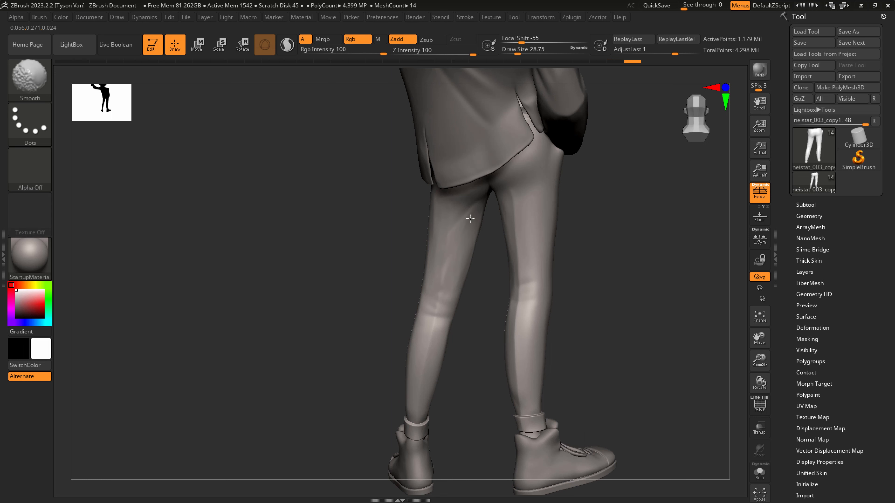
- Polish and smooth the remaining fabric planes on the backs of both thighs
{"action": "left_click_drag", "start_coordinate": [470, 218], "coordinate": [465, 221], "text": "shift"}
{"action": "left_click_drag", "start_coordinate": [432, 256], "coordinate": [432, 230], "text": "shift"}
{"action": "left_click_drag", "start_coordinate": [389, 251], "coordinate": [430, 251]}
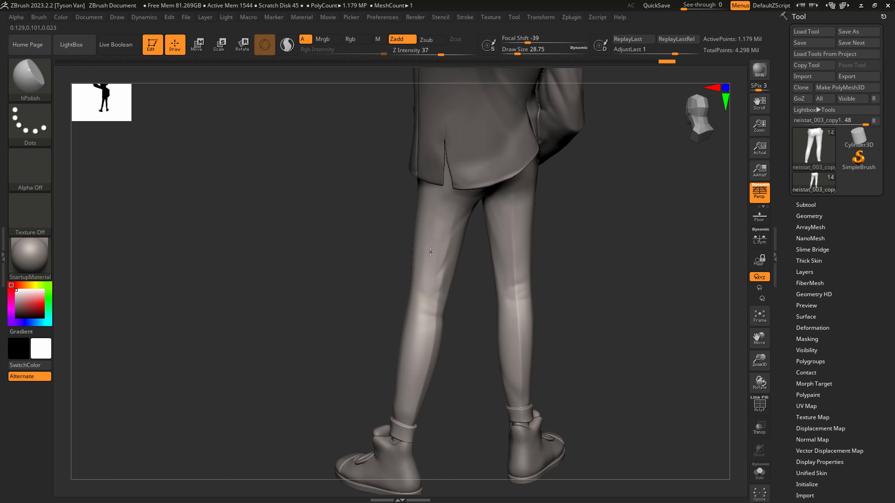
{"action": "left_click_drag", "start_coordinate": [426, 289], "coordinate": [438, 270]}
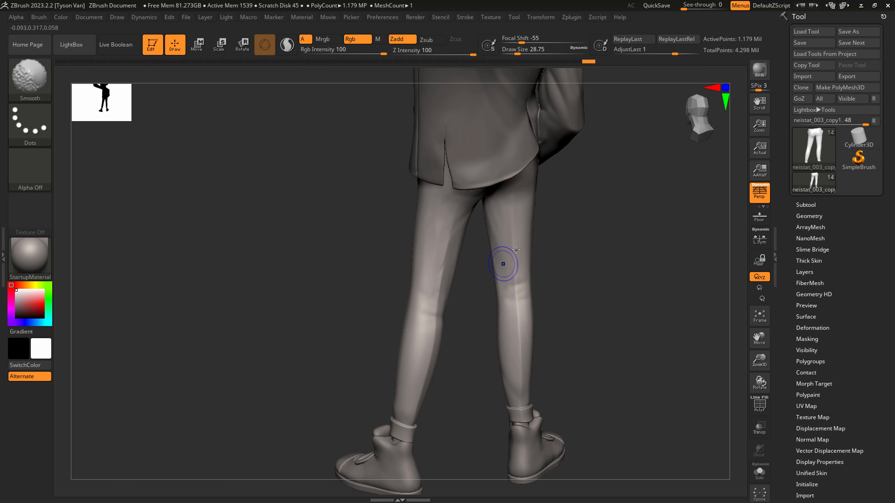
{"action": "mouse_move", "coordinate": [505, 260]}
{"action": "left_mouse_down", "text": "shift"}
{"action": "mouse_move", "coordinate": [483, 243]}
{"action": "mouse_move", "coordinate": [507, 279]}
{"action": "mouse_move", "coordinate": [503, 304]}
{"action": "mouse_move", "coordinate": [516, 265]}
{"action": "mouse_move", "coordinate": [527, 312]}
{"action": "mouse_move", "coordinate": [516, 289]}
{"action": "mouse_move", "coordinate": [432, 295]}
{"action": "left_mouse_up", "text": "shift"}
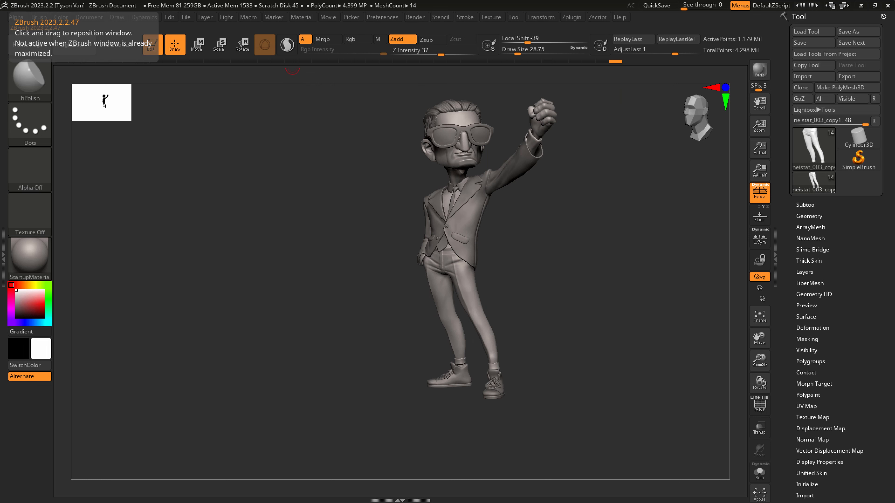
- Move the trousers to the end of the subtool list
{"action": "left_click_drag", "start_coordinate": [511, 283], "coordinate": [456, 302]}
{"action": "left_click", "coordinate": [806, 205]}
{"action": "scroll", "coordinate": [868, 251], "scroll_direction": "down", "scroll_amount": 5}
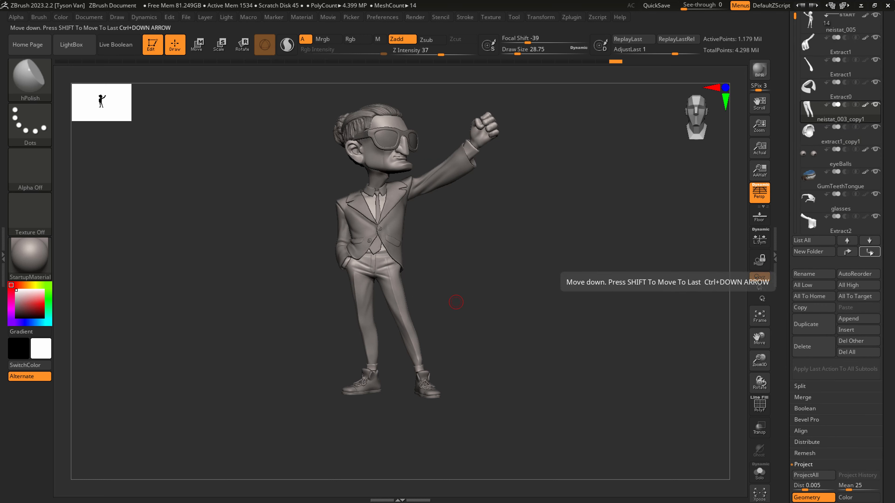
{"action": "left_click", "coordinate": [869, 251], "text": "shift"}
- Append a Cube3D as a new subtool and make it active
{"action": "scroll", "coordinate": [886, 255], "scroll_direction": "down", "scroll_amount": 2}
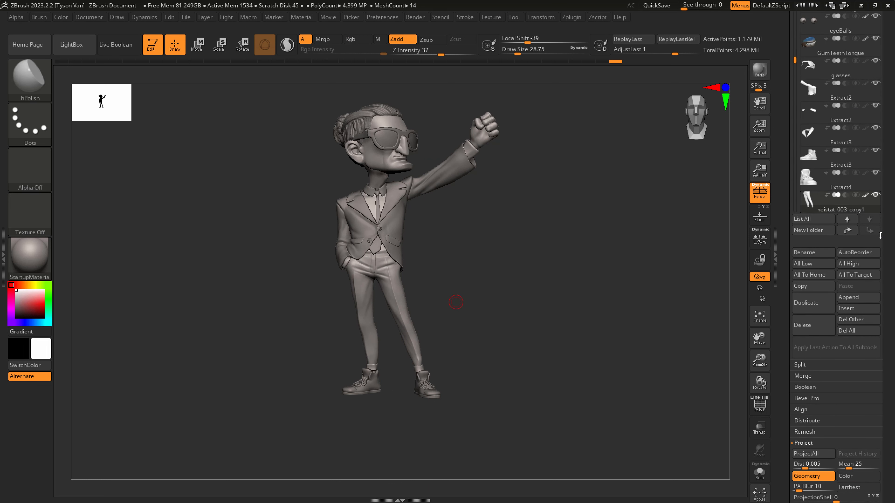
{"action": "left_click", "coordinate": [859, 298]}
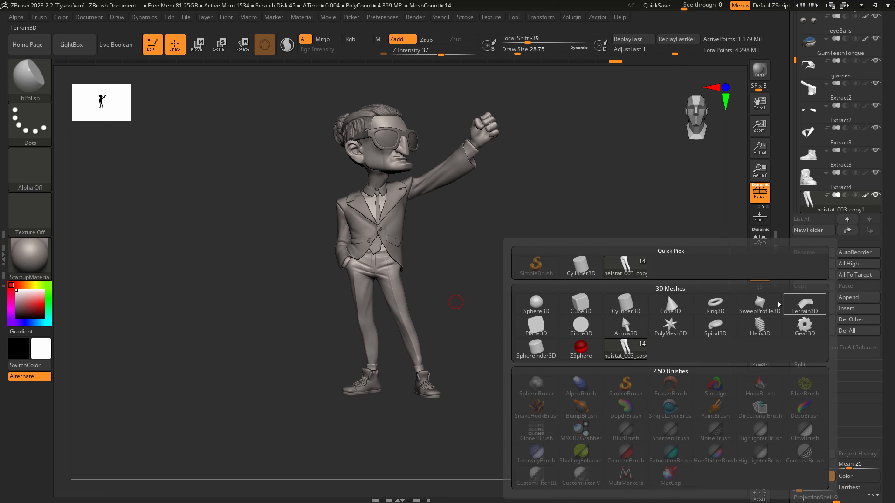
{"action": "left_click", "coordinate": [581, 304]}
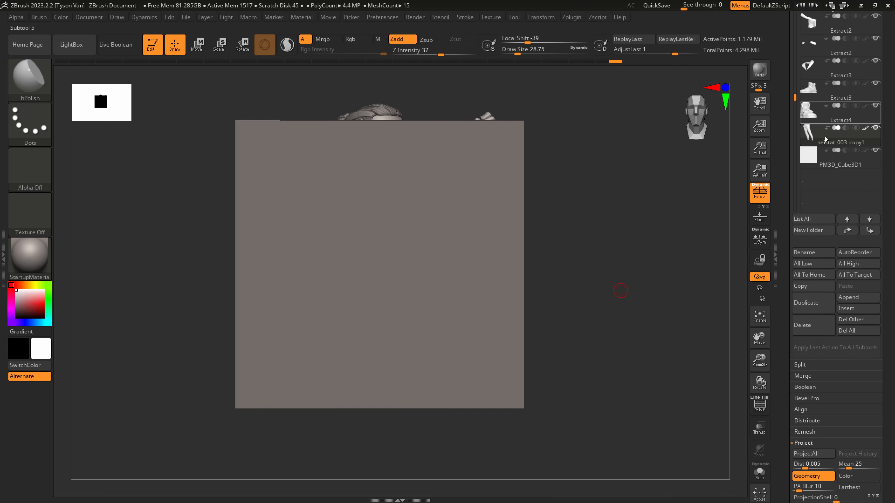
{"action": "left_click", "coordinate": [833, 165]}
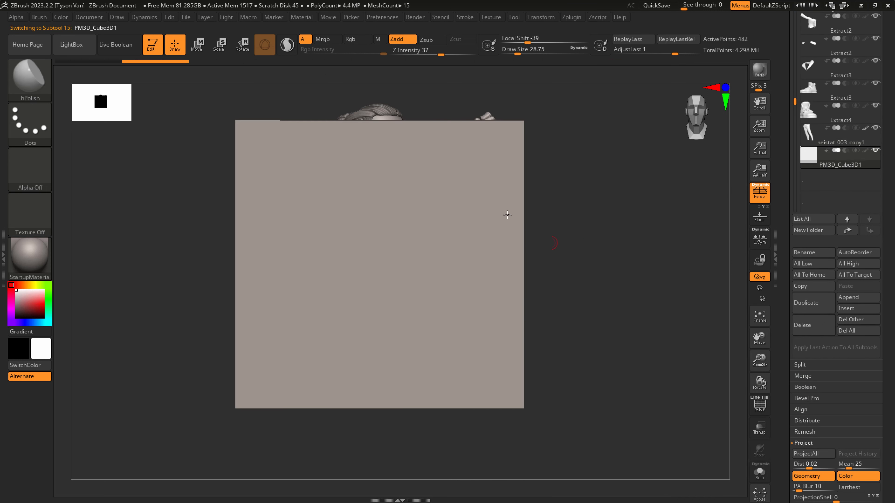
- Lower the cube until its top sits beneath the figure's shoes, and narrow its front-to-back depth
{"action": "left_click", "coordinate": [199, 43]}
{"action": "left_click_drag", "start_coordinate": [382, 214], "coordinate": [392, 459]}
{"action": "right_click_drag", "start_coordinate": [381, 438], "coordinate": [503, 268]}
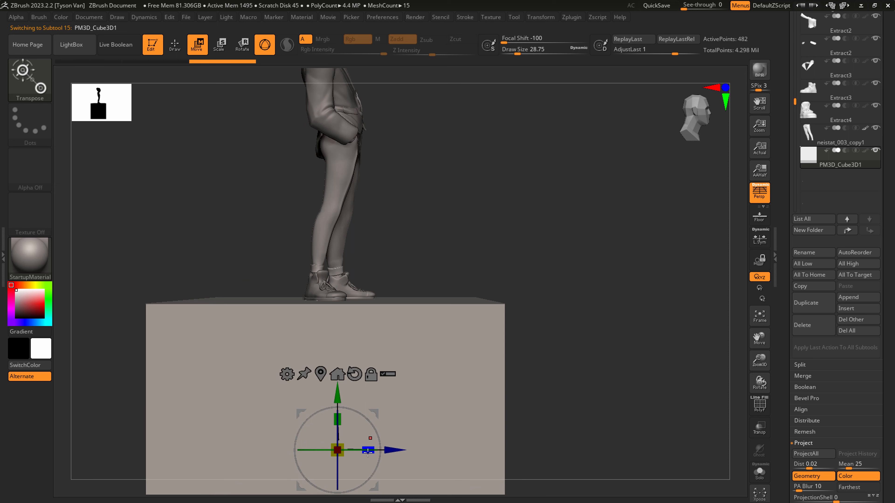
{"action": "left_click_drag", "start_coordinate": [368, 451], "coordinate": [255, 453]}
{"action": "mouse_move", "coordinate": [317, 427]}
{"action": "right_mouse_down"}
{"action": "mouse_move", "coordinate": [411, 393]}
{"action": "mouse_move", "coordinate": [400, 344]}
{"action": "mouse_move", "coordinate": [364, 335]}
{"action": "mouse_move", "coordinate": [370, 310]}
{"action": "right_mouse_up"}
- Show the polyframe, turn off perspective, and isolate the cube's top face
{"action": "key", "text": "shift+f"}
{"action": "key", "text": "p"}
{"action": "key", "text": "q"}
{"action": "key", "text": "ctrl+shift"}
{"action": "left_click_drag", "start_coordinate": [162, 229], "coordinate": [493, 361], "text": "ctrl+shift"}
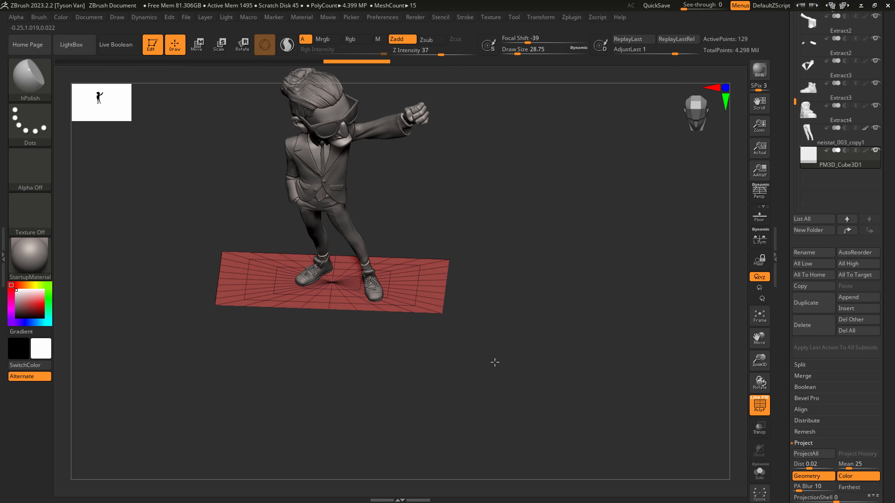
- Delete the cube's hidden faces so only the flat plane under the shoes is kept
{"action": "left_click_drag", "start_coordinate": [466, 300], "coordinate": [611, 302]}
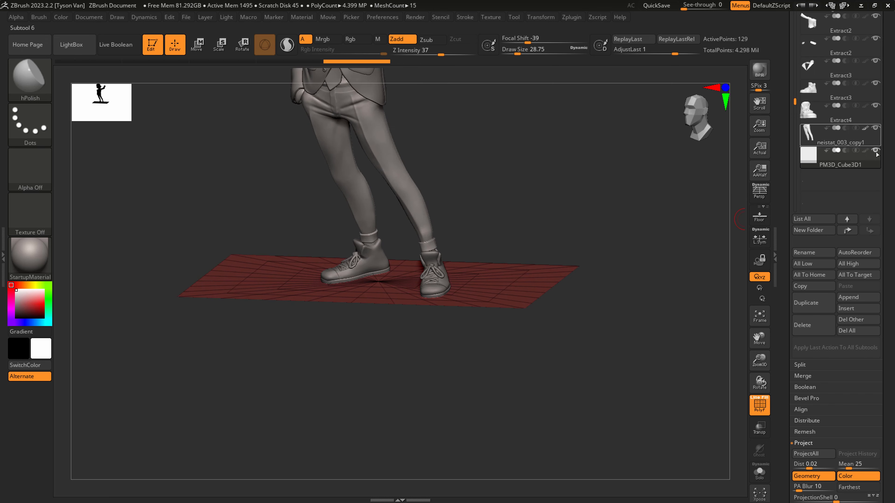
{"action": "left_click_drag", "start_coordinate": [890, 234], "coordinate": [890, 150]}
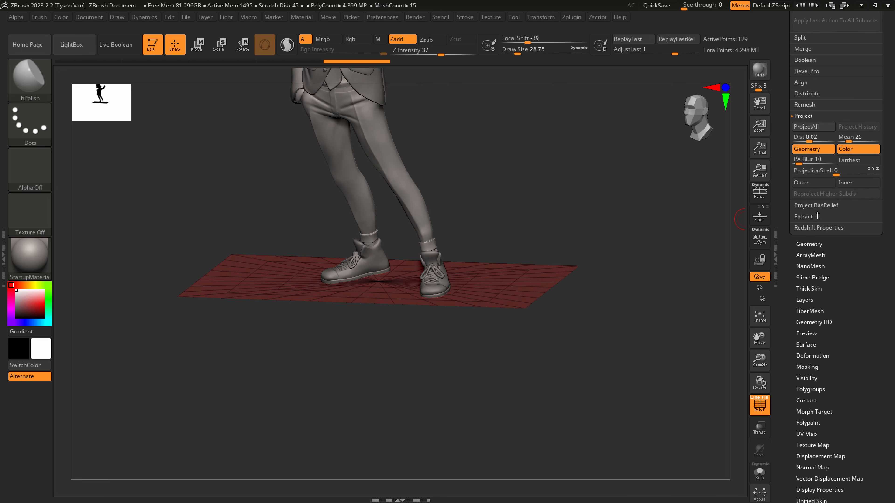
{"action": "left_click", "coordinate": [811, 242]}
{"action": "left_click", "coordinate": [812, 325]}
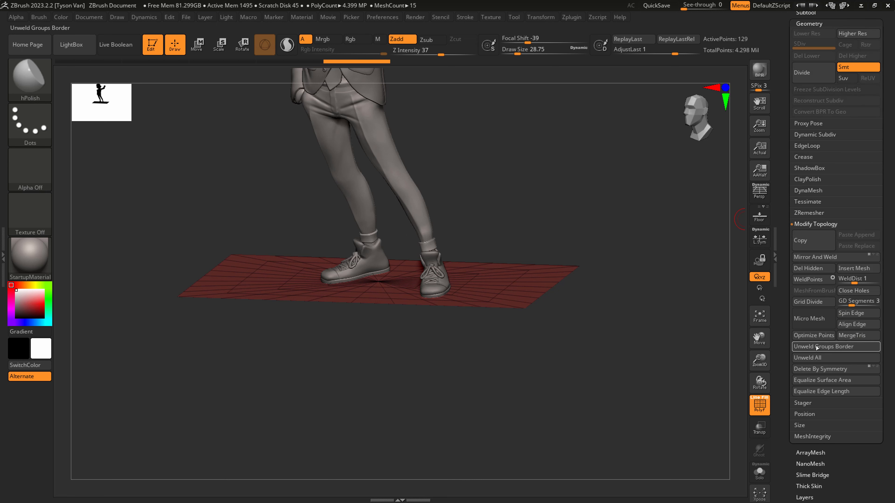
{"action": "left_click", "coordinate": [810, 279]}
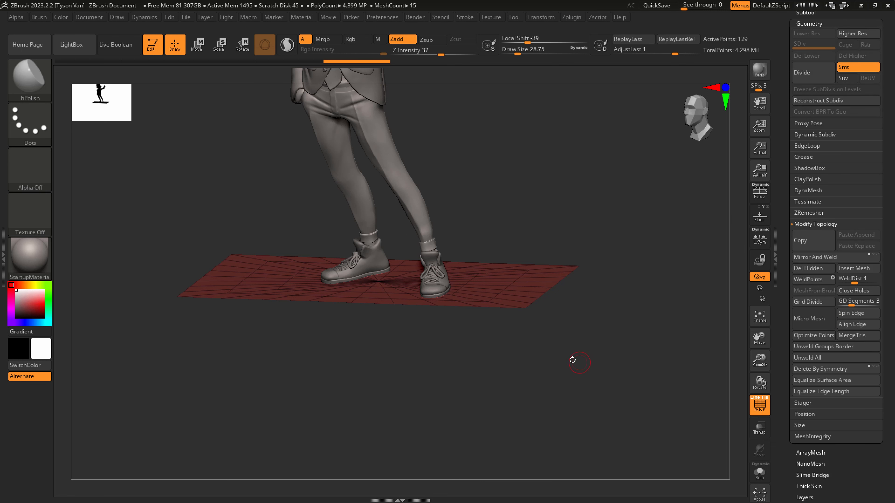
{"action": "key", "text": "ctrl+shift"}
{"action": "left_click", "coordinate": [588, 338], "text": "ctrl+shift"}
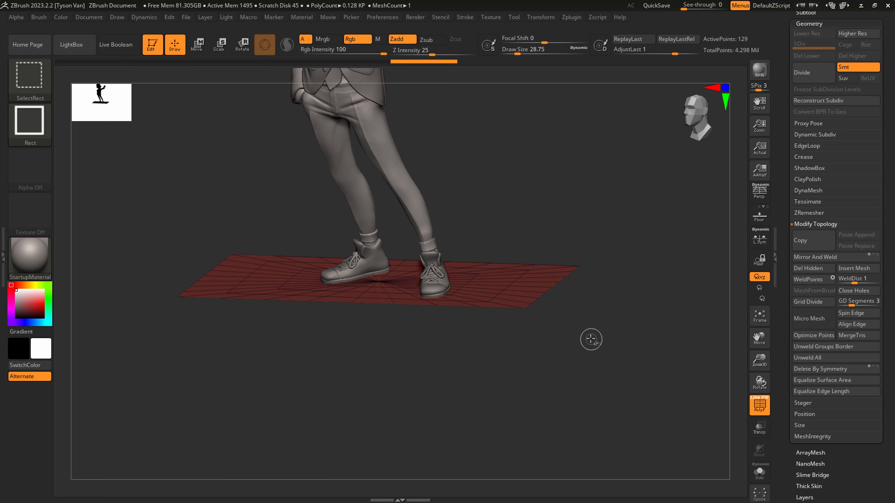
{"action": "left_click", "coordinate": [553, 375], "text": "ctrl+shift"}
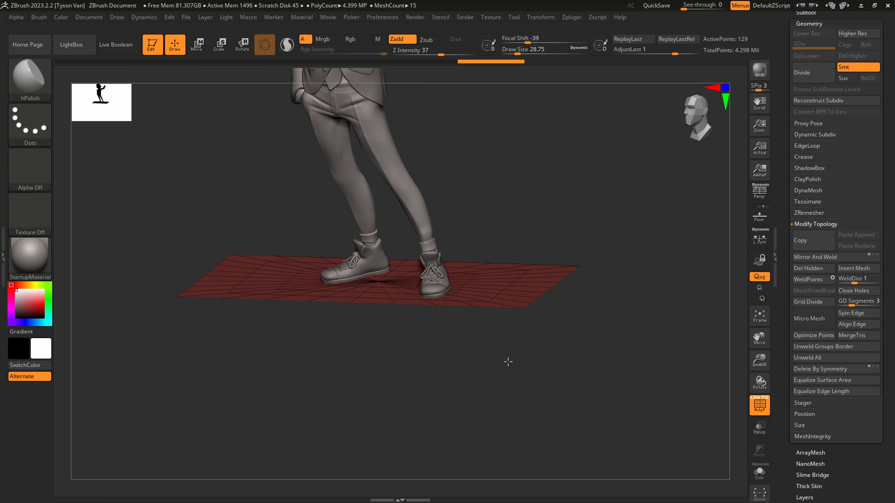
- Scale the ground plane down uniformly, widen its depth to fit around the shoes, and turn perspective back on
{"action": "left_click_drag", "start_coordinate": [508, 361], "coordinate": [513, 364]}
{"action": "left_click_drag", "start_coordinate": [588, 423], "coordinate": [521, 381]}
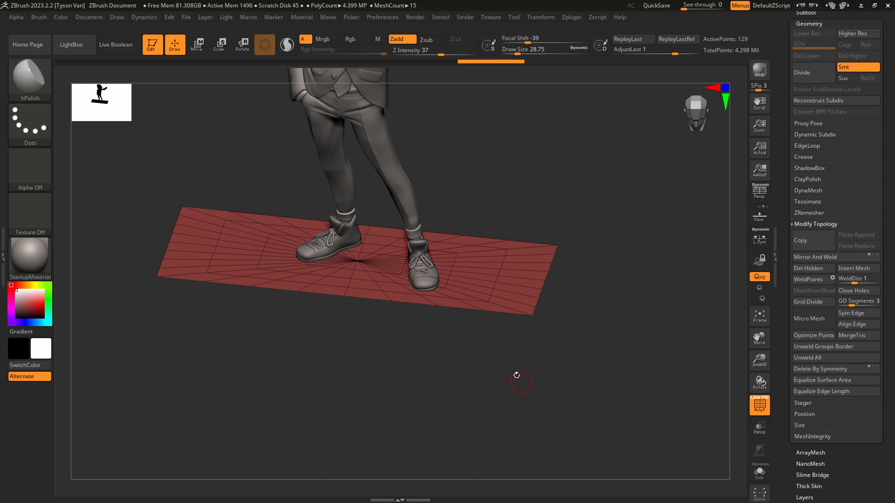
{"action": "left_click", "coordinate": [219, 44]}
{"action": "left_click", "coordinate": [340, 347]}
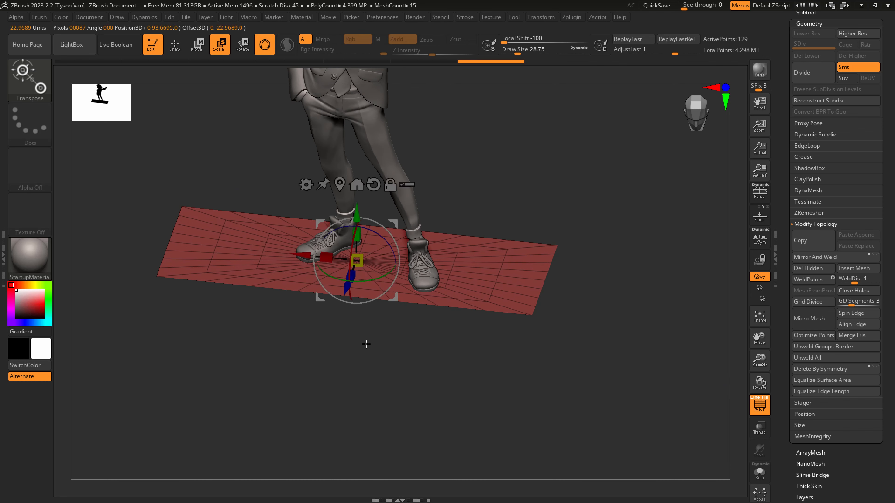
{"action": "left_click_drag", "start_coordinate": [366, 262], "coordinate": [291, 306]}
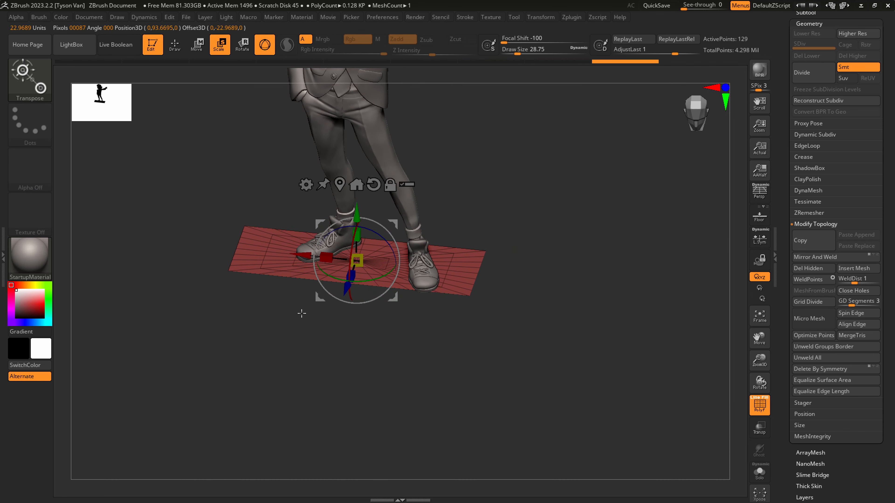
{"action": "left_click_drag", "start_coordinate": [376, 285], "coordinate": [454, 304]}
{"action": "left_click_drag", "start_coordinate": [359, 302], "coordinate": [356, 311]}
{"action": "left_click_drag", "start_coordinate": [447, 321], "coordinate": [437, 344]}
{"action": "key", "text": "p"}
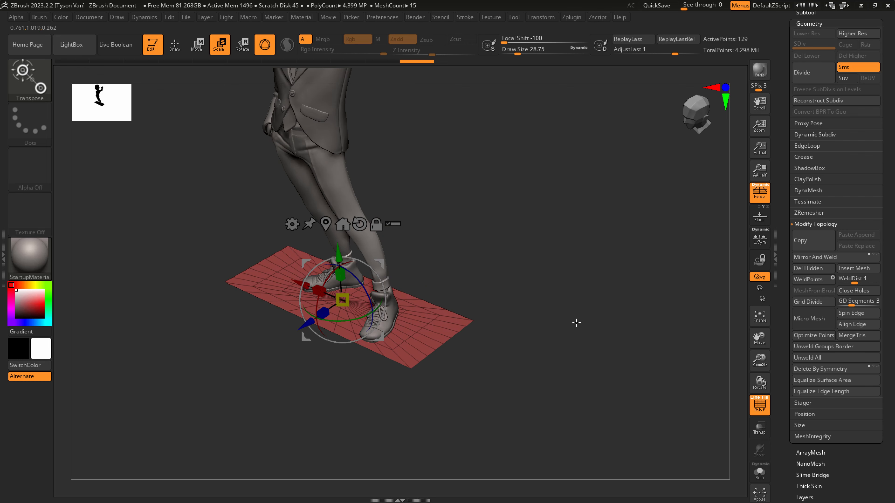
- Remesh the ground plane with ZRemesher at target polygons count 5, and solo it in a top-down view
{"action": "left_click", "coordinate": [810, 213]}
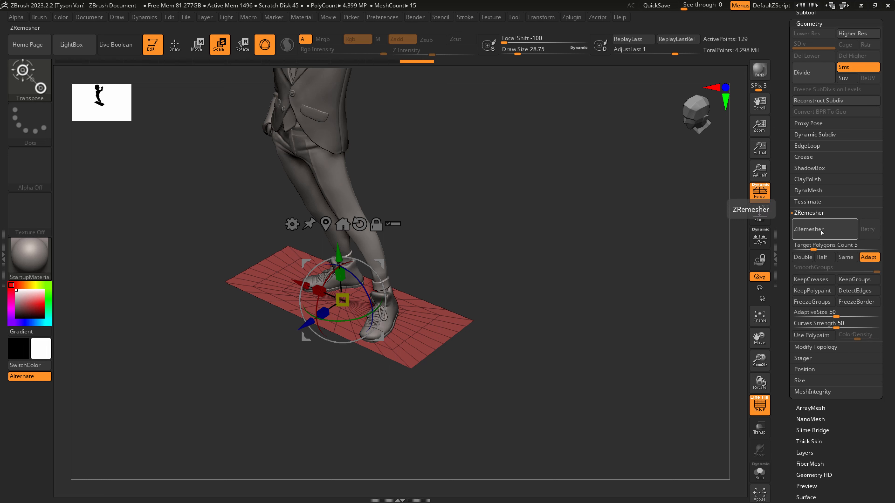
{"action": "left_click", "coordinate": [822, 232]}
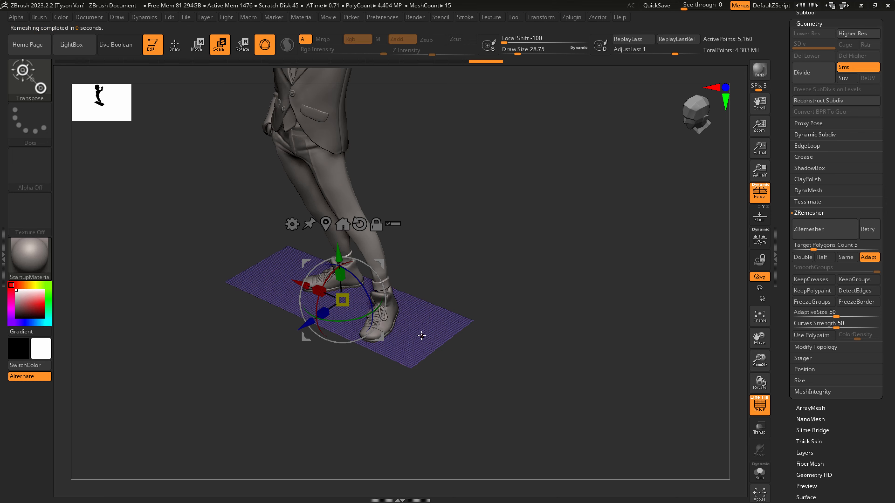
{"action": "left_click_drag", "start_coordinate": [422, 336], "coordinate": [712, 418]}
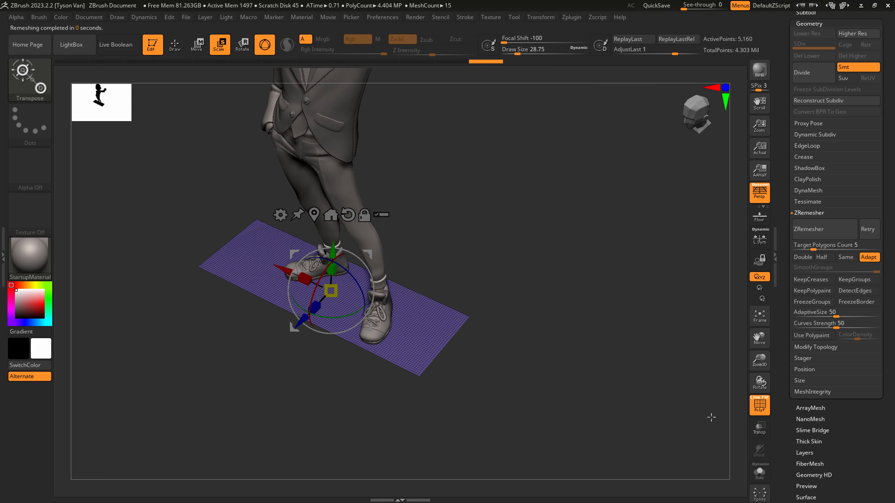
{"action": "left_click", "coordinate": [759, 473]}
{"action": "mouse_move", "coordinate": [407, 336]}
{"action": "left_mouse_down"}
{"action": "mouse_move", "coordinate": [404, 352]}
{"action": "mouse_move", "coordinate": [389, 340]}
{"action": "left_mouse_up"}
- Return to Draw mode and switch the sculpting symmetry from the X axis to the Z axis
{"action": "key", "text": "q"}
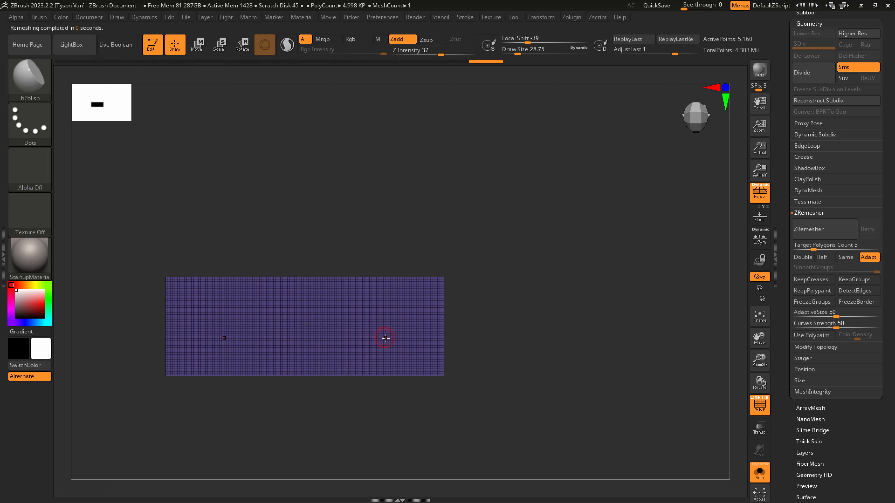
{"action": "right_click_drag", "start_coordinate": [385, 337], "coordinate": [410, 311], "text": "alt"}
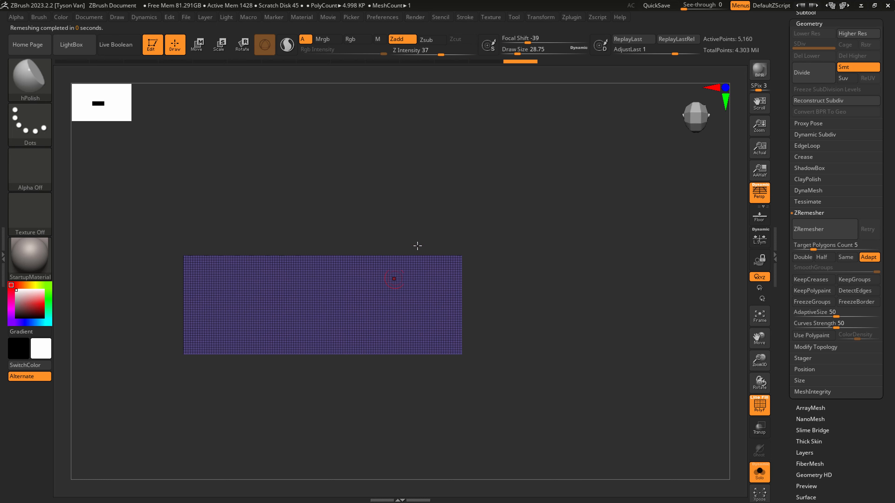
{"action": "left_click", "coordinate": [541, 17]}
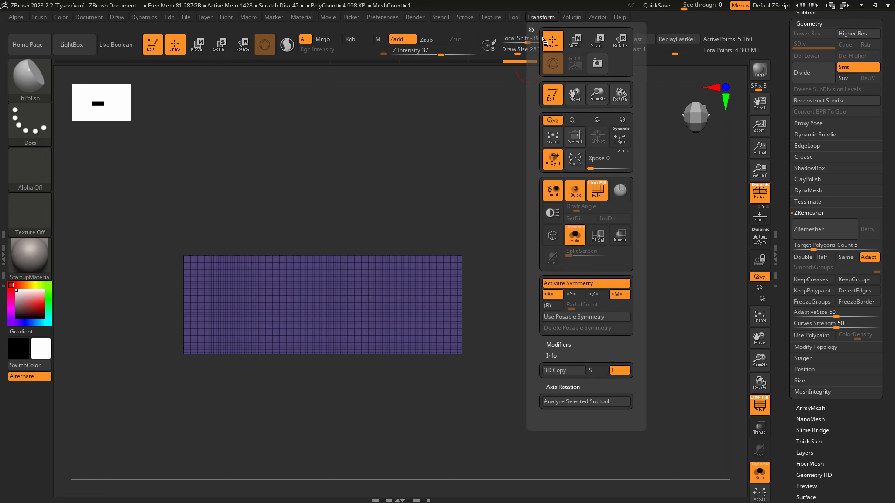
{"action": "left_click", "coordinate": [553, 298]}
{"action": "left_click", "coordinate": [595, 297]}
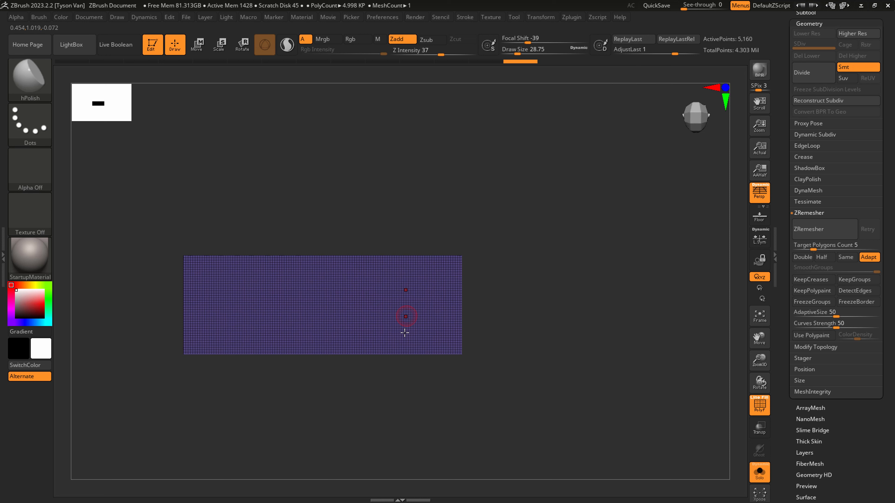
- Choose the MaskLasso brush and mask curved cutouts at all four corners of the plane
{"action": "right_click_drag", "start_coordinate": [412, 339], "coordinate": [417, 344], "text": "ctrl"}
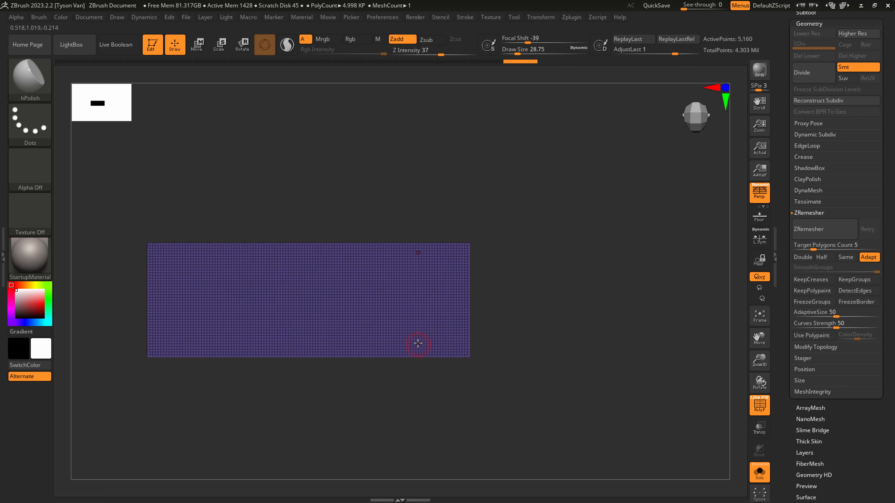
{"action": "left_click", "coordinate": [32, 82], "text": "ctrl"}
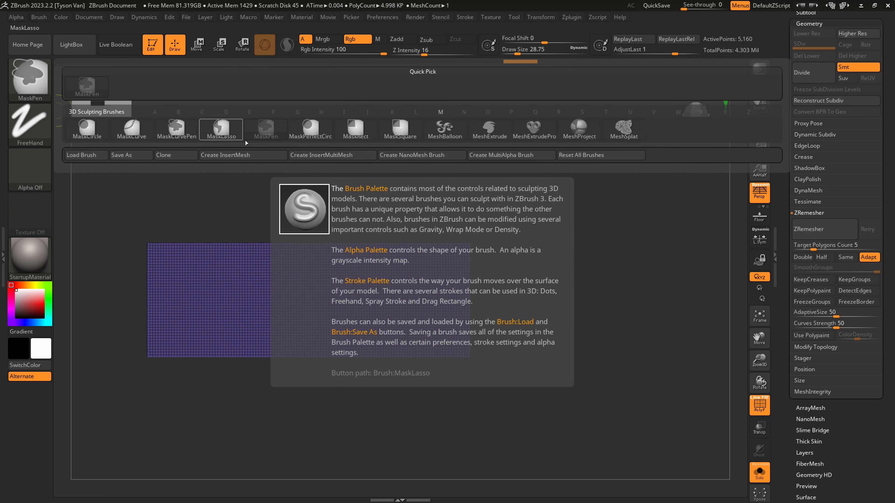
{"action": "left_click", "coordinate": [226, 133]}
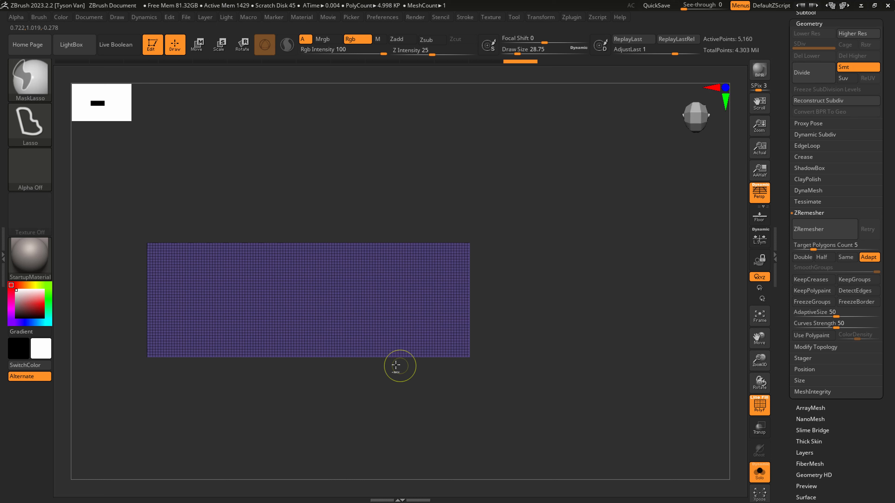
{"action": "mouse_move", "coordinate": [435, 337]}
{"action": "left_mouse_down", "text": "ctrl"}
{"action": "mouse_move", "coordinate": [475, 336]}
{"action": "mouse_move", "coordinate": [486, 384]}
{"action": "mouse_move", "coordinate": [418, 410]}
{"action": "left_mouse_up", "text": "ctrl"}
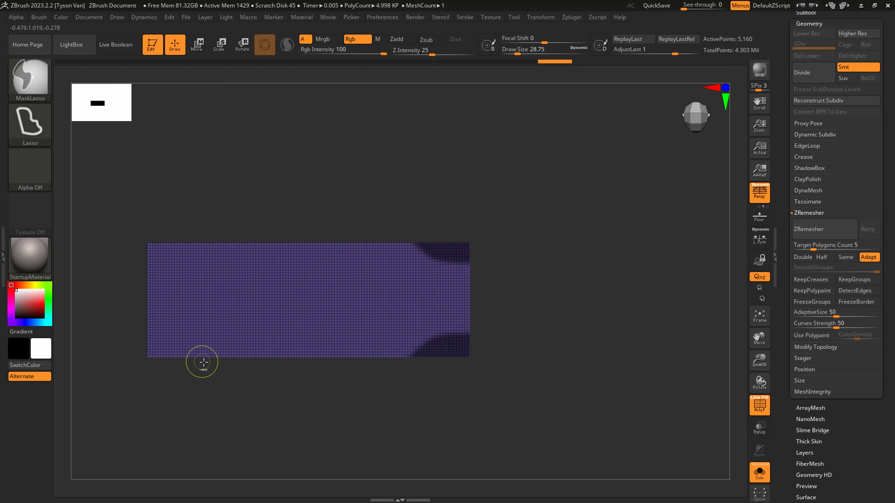
{"action": "mouse_move", "coordinate": [184, 334]}
{"action": "left_mouse_down", "text": "ctrl"}
{"action": "mouse_move", "coordinate": [139, 330]}
{"action": "mouse_move", "coordinate": [158, 406]}
{"action": "mouse_move", "coordinate": [166, 406]}
{"action": "left_mouse_up", "text": "ctrl"}
- Turn the masked corners into their own polygroup, hide them, and delete the hidden geometry
{"action": "left_click", "coordinate": [477, 353], "text": "ctrl"}
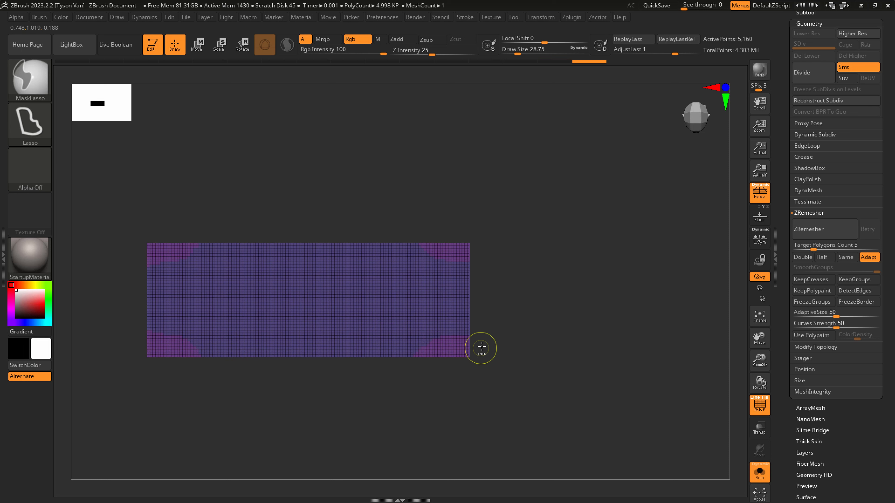
{"action": "left_click", "coordinate": [464, 305], "text": "ctrl+shift"}
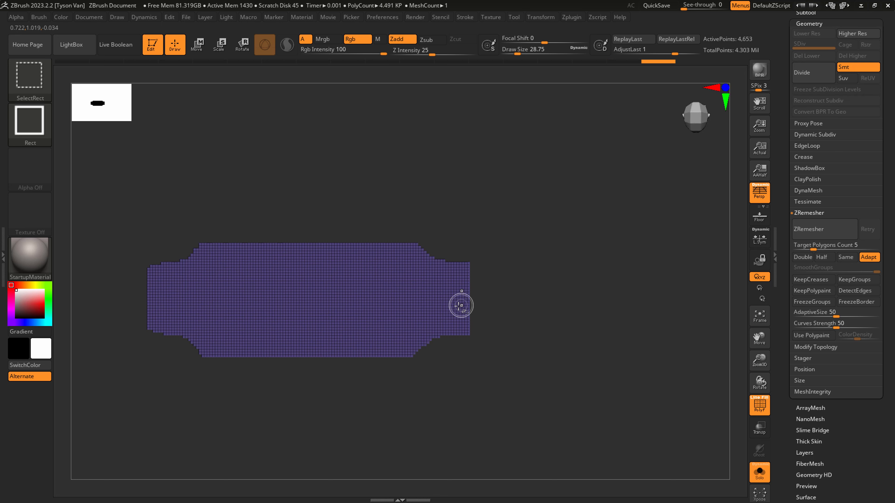
{"action": "left_click", "coordinate": [821, 348]}
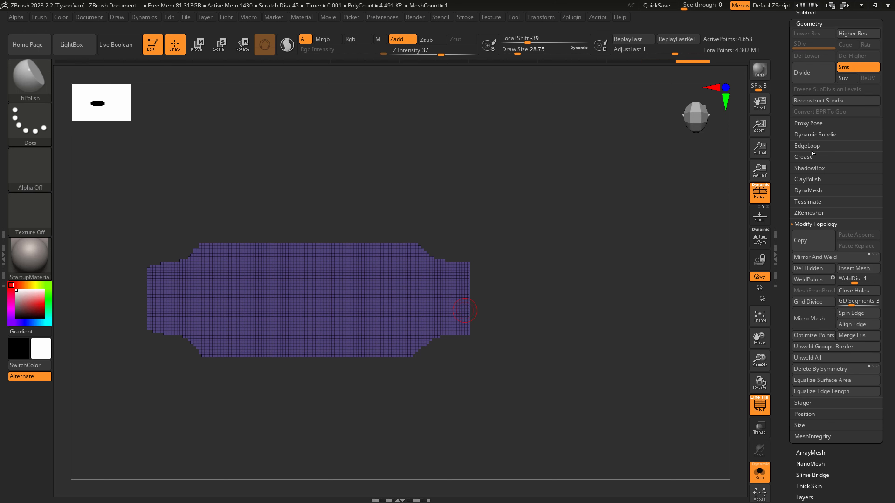
- Smooth the plane's stepped outline by running GroupsLoops with 4 loops and GPolish 50
{"action": "scroll", "coordinate": [796, 177], "scroll_direction": "up", "scroll_amount": 1}
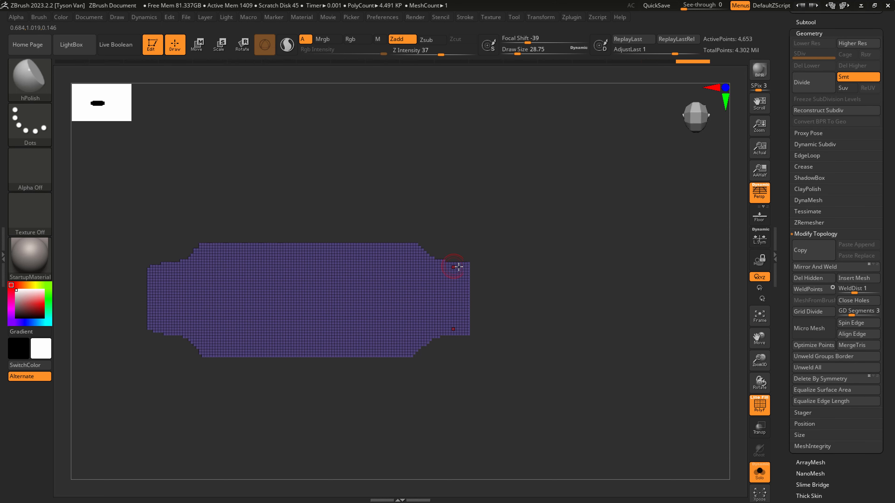
{"action": "left_click", "coordinate": [812, 157]}
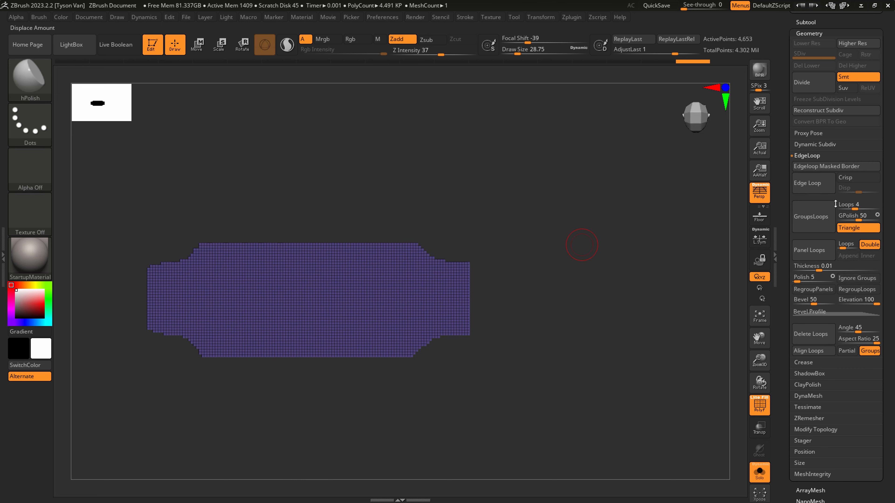
{"action": "left_click", "coordinate": [811, 216]}
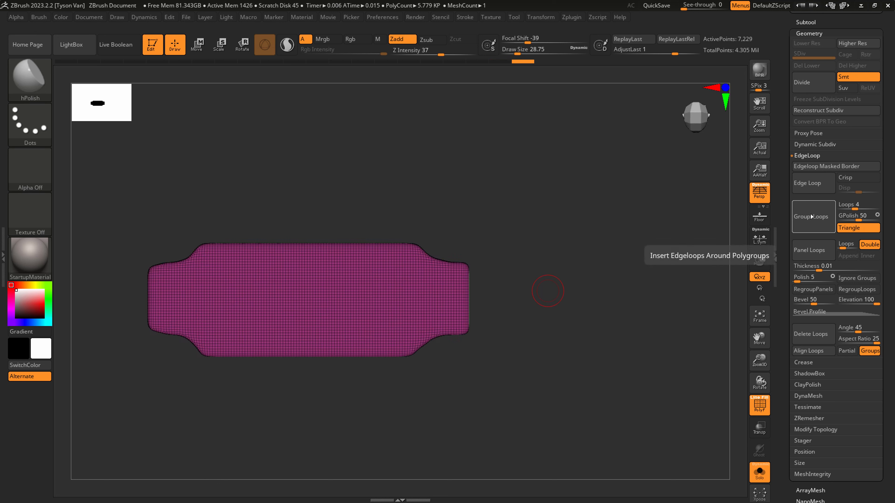
- Try to remesh the rounded deck shape with two ZRemesher passes at target polygons count 5
{"action": "left_click", "coordinate": [818, 415]}
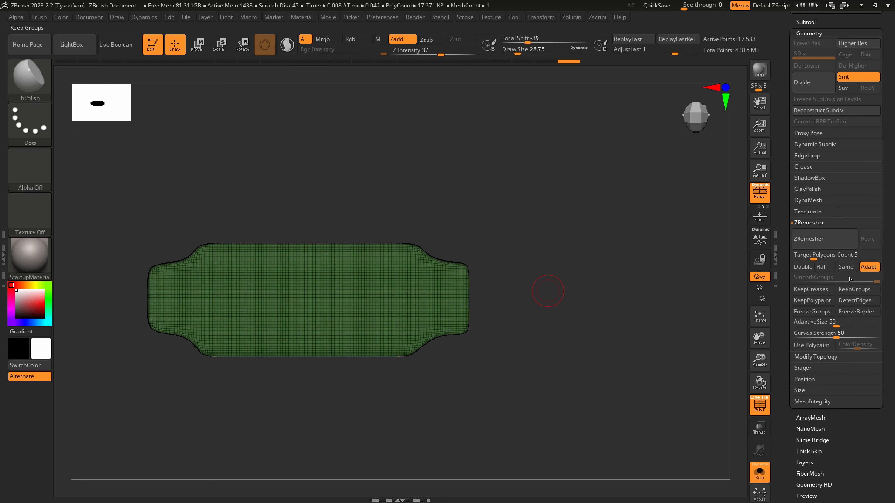
{"action": "left_click", "coordinate": [829, 239]}
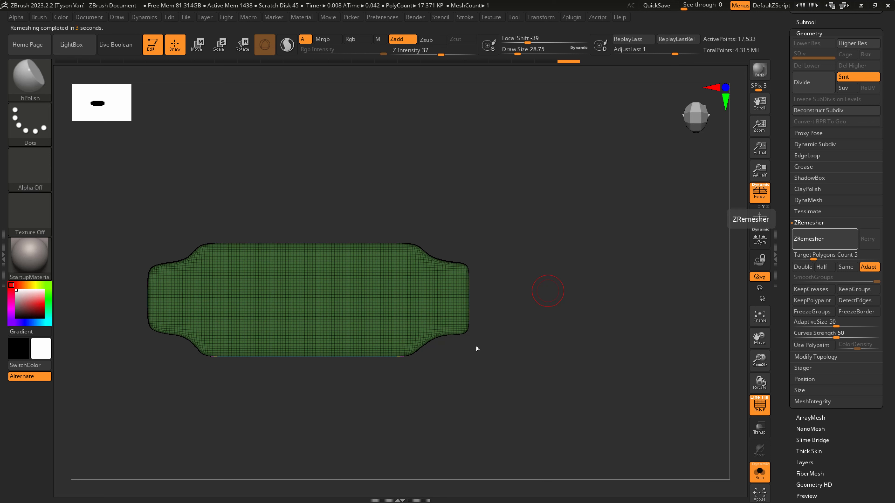
{"action": "right_click_drag", "start_coordinate": [452, 306], "coordinate": [497, 329], "text": "ctrl"}
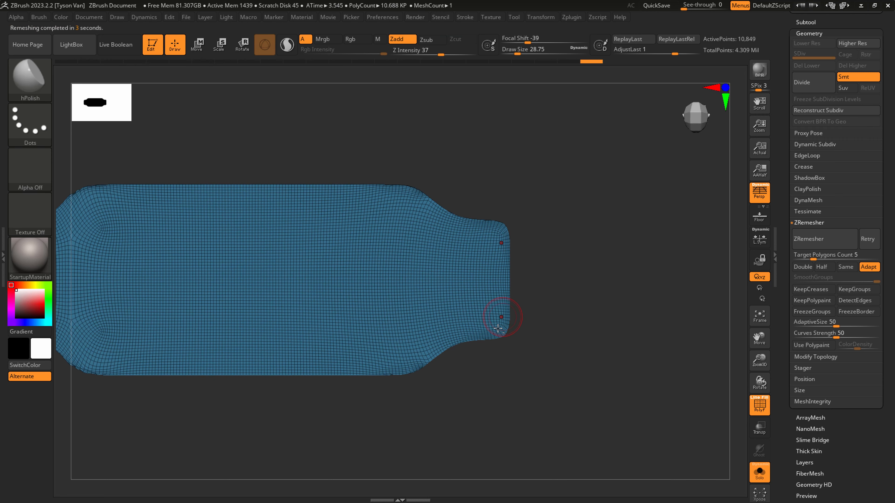
{"action": "left_click", "coordinate": [820, 240]}
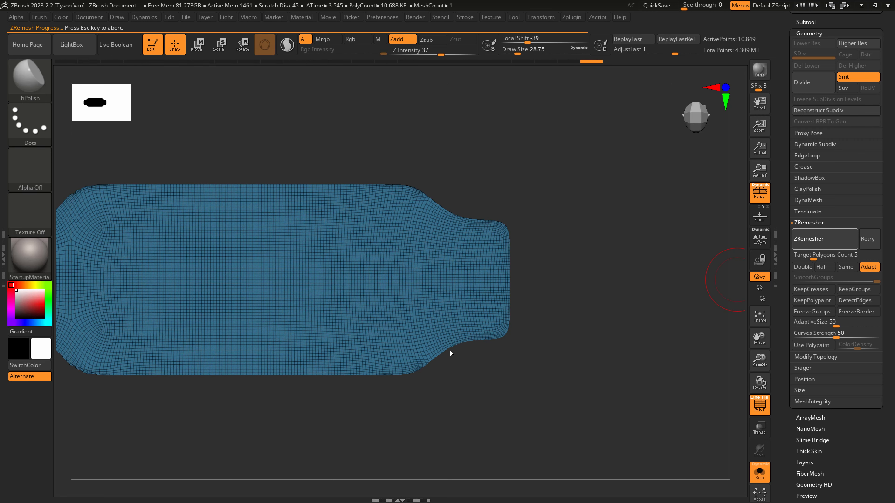
{"action": "right_click_drag", "start_coordinate": [522, 257], "coordinate": [604, 252], "text": "alt"}
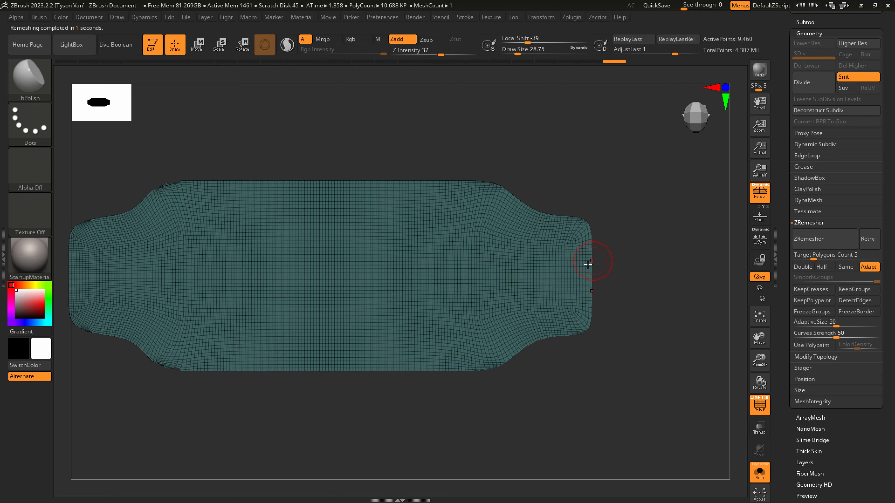
{"action": "right_click_drag", "start_coordinate": [521, 306], "coordinate": [573, 297], "text": "alt"}
- Bend one end of the deck slightly upward with the SnakeHook brush at draw size about 101, and smooth the bend
{"action": "mouse_move", "coordinate": [317, 347]}
{"action": "right_mouse_down"}
{"action": "mouse_move", "coordinate": [249, 343]}
{"action": "mouse_move", "coordinate": [292, 351]}
{"action": "mouse_move", "coordinate": [273, 375]}
{"action": "mouse_move", "coordinate": [269, 354]}
{"action": "mouse_move", "coordinate": [239, 326]}
{"action": "right_mouse_up"}
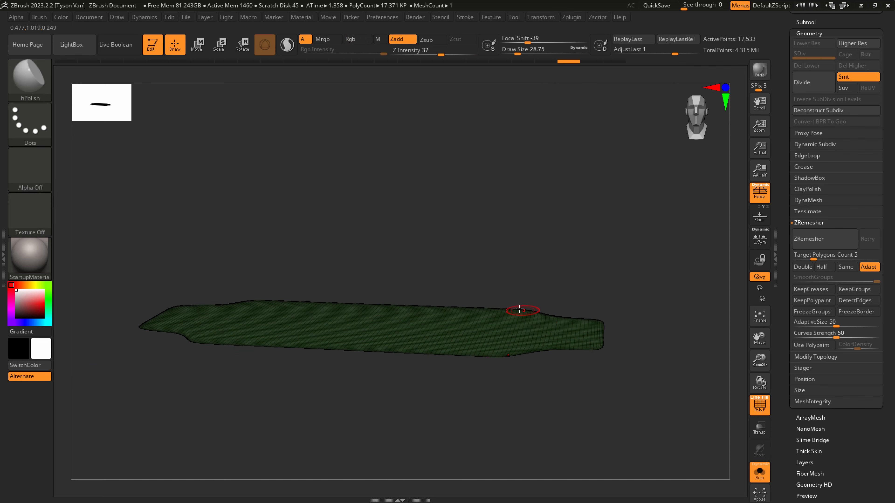
{"action": "key", "text": "b"}
{"action": "key", "text": "s"}
{"action": "key", "text": "k"}
{"action": "key", "text": "s"}
{"action": "left_click_drag", "start_coordinate": [478, 356], "coordinate": [508, 348]}
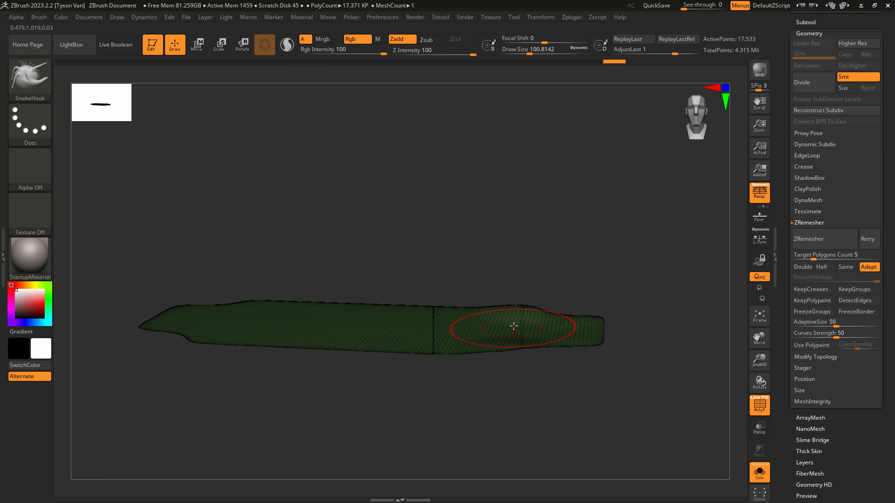
{"action": "left_click_drag", "start_coordinate": [515, 316], "coordinate": [503, 331], "text": "shift"}
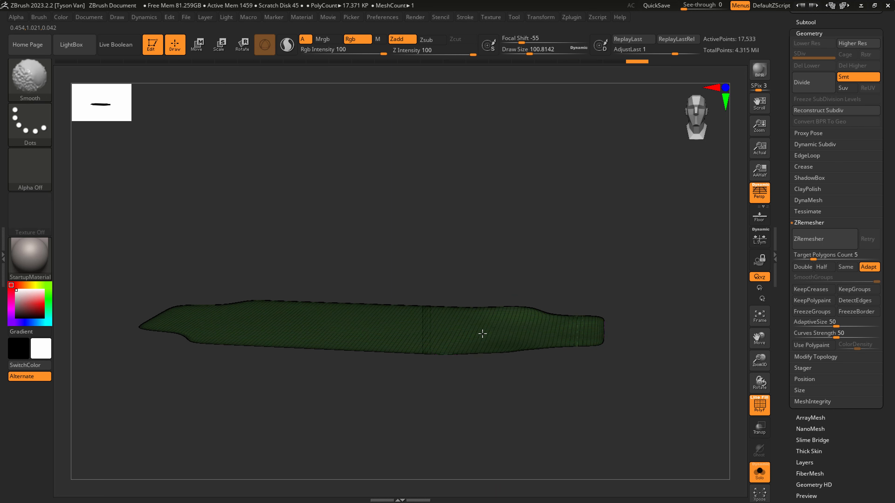
- Curve both ends of the deck upward in side view using SnakeHook with an enlarged brush
{"action": "right_click_drag", "start_coordinate": [482, 333], "coordinate": [526, 337], "text": "shift"}
{"action": "key", "text": "s"}
{"action": "left_click_drag", "start_coordinate": [501, 342], "coordinate": [559, 331]}
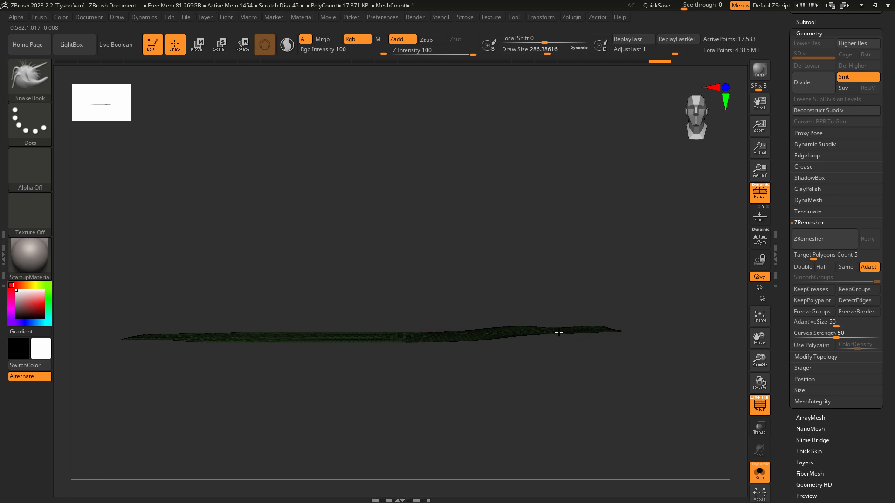
{"action": "left_click_drag", "start_coordinate": [125, 340], "coordinate": [158, 325]}
{"action": "key", "text": "s"}
{"action": "mouse_move", "coordinate": [208, 348]}
{"action": "left_mouse_down"}
{"action": "mouse_move", "coordinate": [198, 348]}
{"action": "mouse_move", "coordinate": [217, 337]}
{"action": "left_mouse_up"}
{"action": "key", "text": "s"}
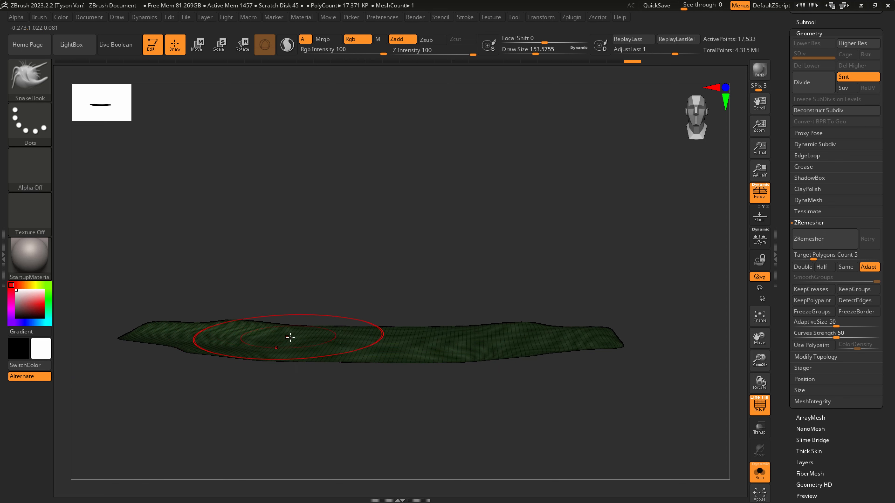
- Smooth the bend toward the deck's left end and refine its curve with SnakeHook at draw size about 212
{"action": "left_click_drag", "start_coordinate": [288, 343], "coordinate": [242, 338], "text": "shift"}
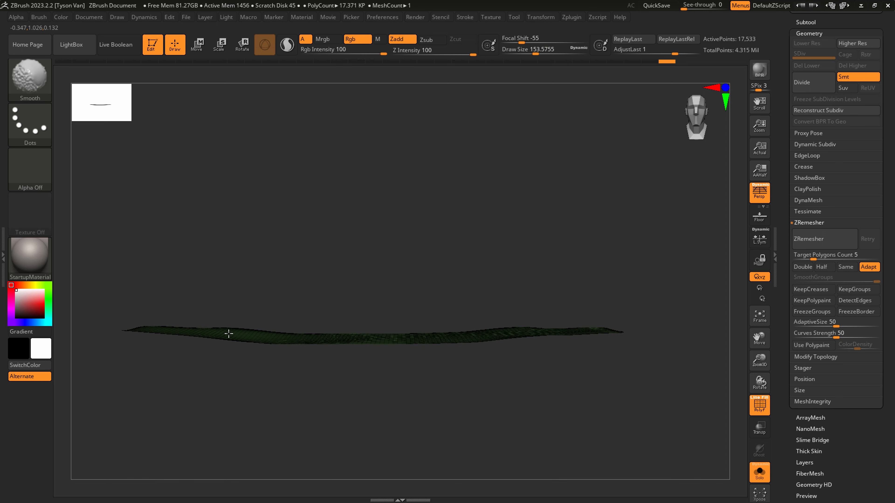
{"action": "key", "text": "s"}
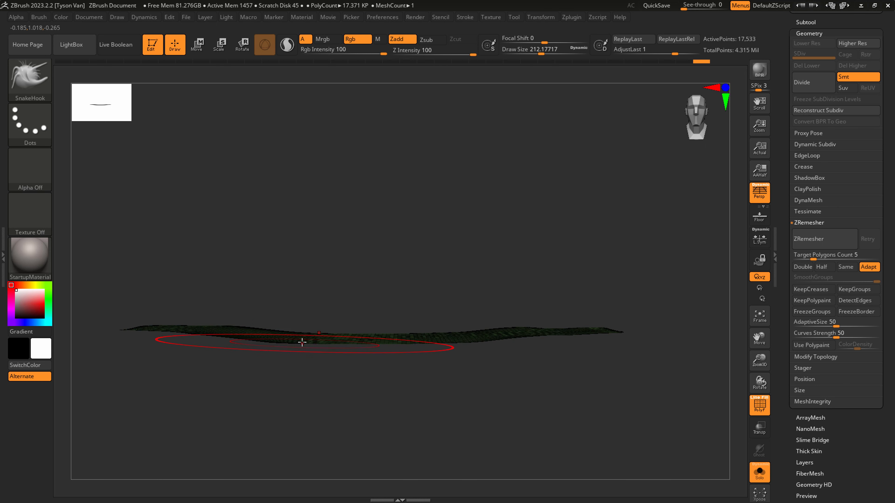
{"action": "left_click_drag", "start_coordinate": [256, 344], "coordinate": [225, 349]}
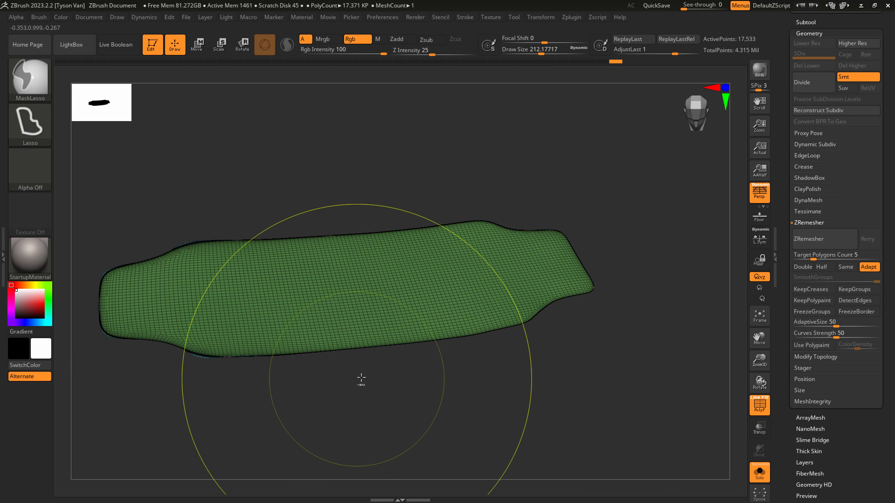
- Merge the whole deck into a single polygroup and smooth the surface at both ends
{"action": "key", "text": "ctrl+w"}
{"action": "mouse_move", "coordinate": [193, 284]}
{"action": "left_mouse_down", "text": "shift"}
{"action": "mouse_move", "coordinate": [172, 292]}
{"action": "mouse_move", "coordinate": [241, 325]}
{"action": "left_mouse_up", "text": "shift"}
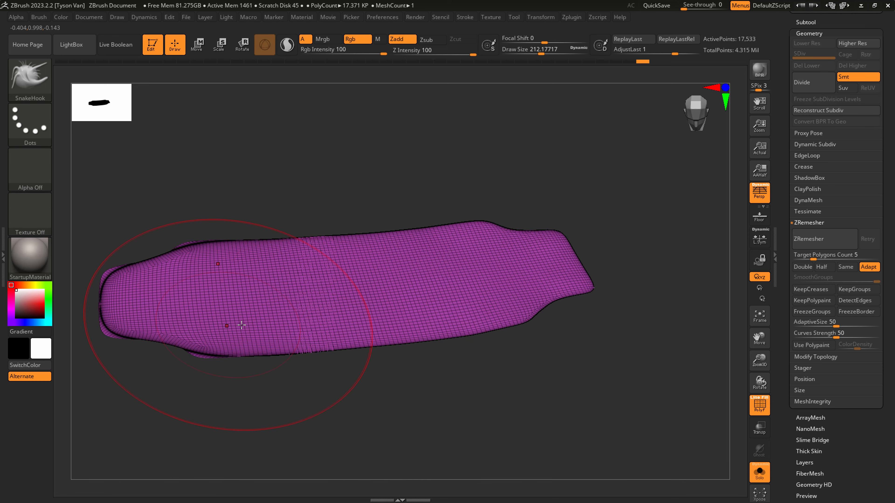
{"action": "mouse_move", "coordinate": [537, 319]}
{"action": "left_mouse_down", "text": "shift"}
{"action": "mouse_move", "coordinate": [581, 282]}
{"action": "mouse_move", "coordinate": [494, 319]}
{"action": "mouse_move", "coordinate": [561, 243]}
{"action": "mouse_move", "coordinate": [475, 307]}
{"action": "left_mouse_up", "text": "shift"}
- Remesh the curved deck into even polygons with ZRemesher at target polygons count 5
{"action": "mouse_move", "coordinate": [563, 374]}
{"action": "left_mouse_down"}
{"action": "mouse_move", "coordinate": [627, 342]}
{"action": "mouse_move", "coordinate": [629, 367]}
{"action": "left_mouse_up"}
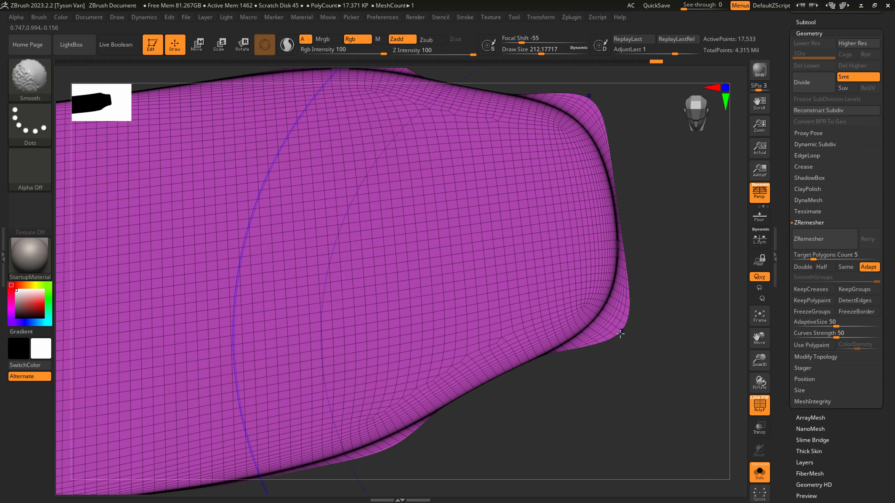
{"action": "key", "text": "shift+f"}
{"action": "left_click_drag", "start_coordinate": [599, 315], "coordinate": [523, 225], "text": "alt"}
{"action": "left_click_drag", "start_coordinate": [523, 226], "coordinate": [539, 271]}
{"action": "key", "text": "shift+f"}
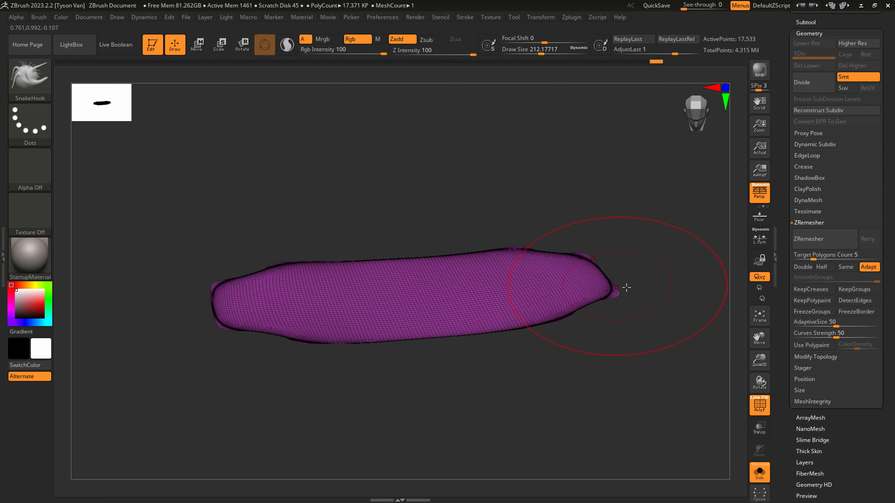
{"action": "left_click_drag", "start_coordinate": [618, 286], "coordinate": [692, 311], "text": "alt"}
{"action": "left_click", "coordinate": [817, 239]}
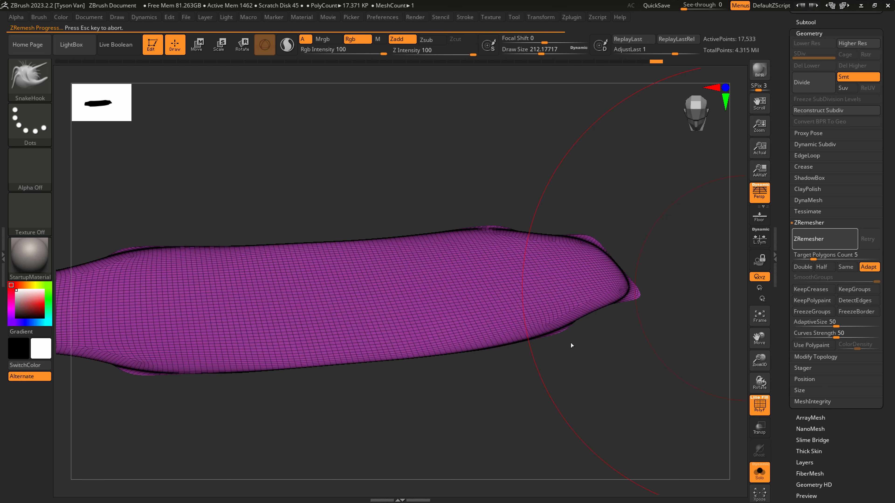
{"action": "left_click_drag", "start_coordinate": [572, 336], "coordinate": [609, 348]}
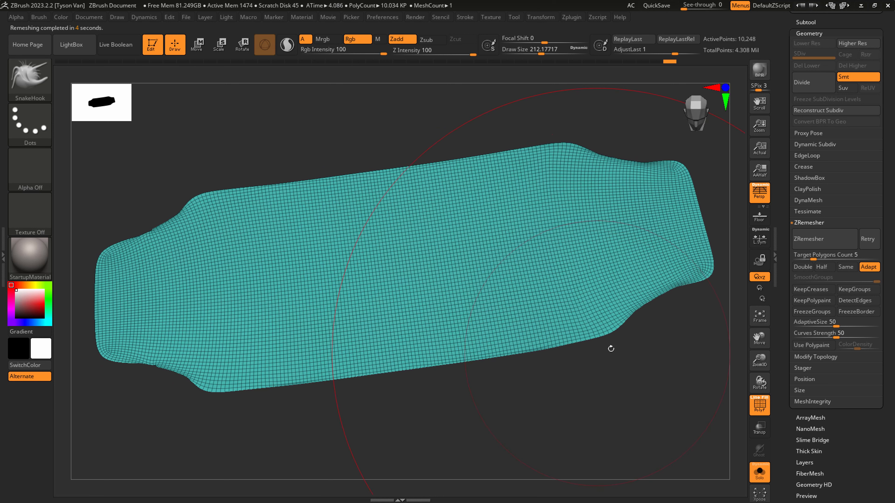
- Remesh the deck with ZRemesher at a target polygons count of 2 and turn it to a side view
{"action": "left_click", "coordinate": [810, 254]}
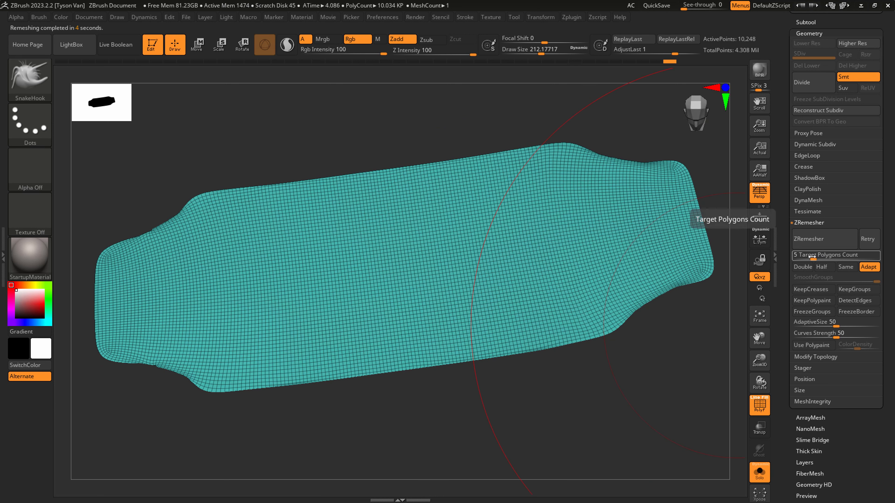
{"action": "type", "text": "2"}
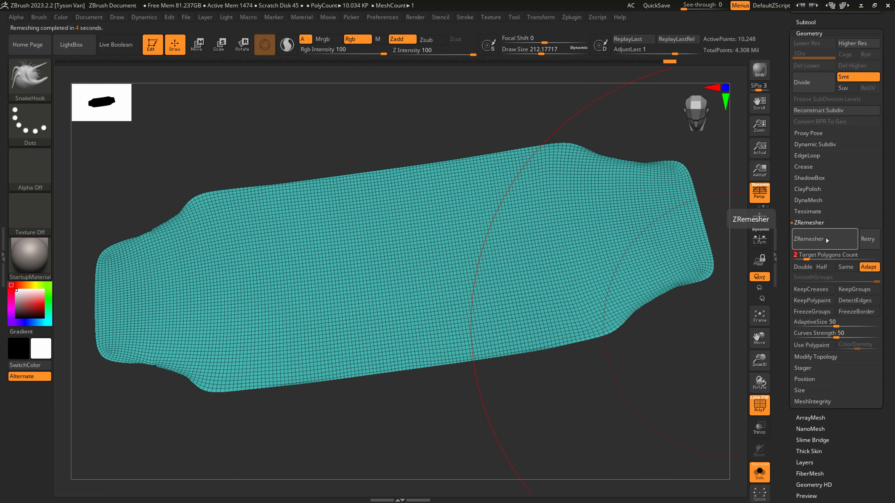
{"action": "left_click", "coordinate": [825, 240]}
{"action": "left_click", "coordinate": [807, 155]}
{"action": "left_click", "coordinate": [814, 250]}
{"action": "mouse_move", "coordinate": [225, 299]}
{"action": "left_mouse_down", "text": "shift"}
{"action": "mouse_move", "coordinate": [619, 304]}
{"action": "mouse_move", "coordinate": [616, 244]}
{"action": "left_mouse_up", "text": "shift"}
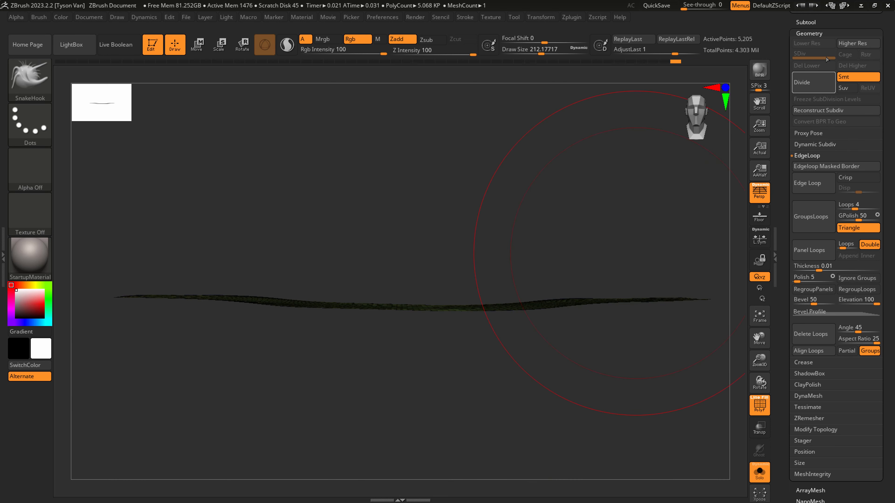
- Turn on double-sided display for the deck so its surface shows from both sides
{"action": "left_click", "coordinate": [811, 33]}
{"action": "left_click", "coordinate": [818, 279]}
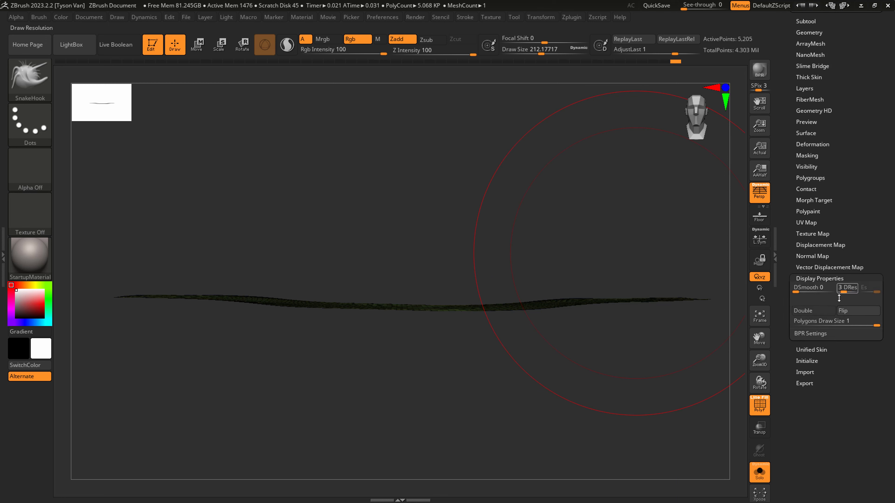
{"action": "mouse_move", "coordinate": [588, 353]}
{"action": "left_mouse_down"}
{"action": "mouse_move", "coordinate": [586, 331]}
{"action": "mouse_move", "coordinate": [586, 360]}
{"action": "mouse_move", "coordinate": [504, 349]}
{"action": "left_mouse_up"}
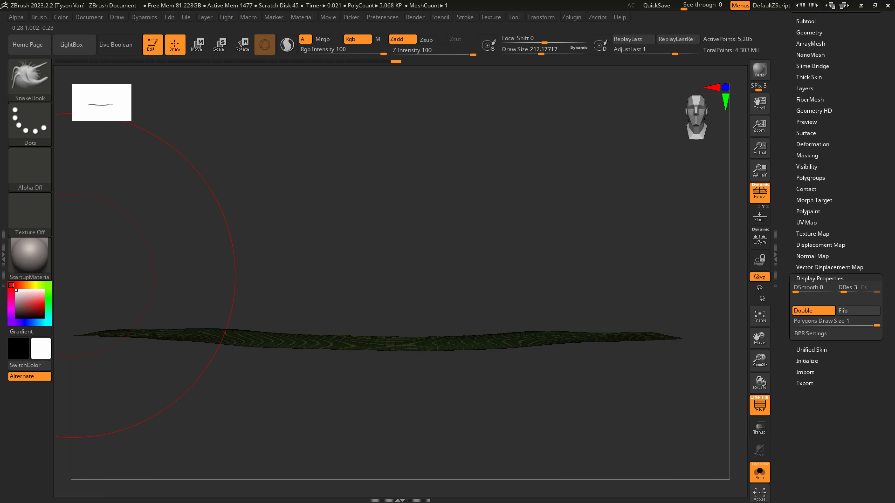
{"action": "left_click_drag", "start_coordinate": [487, 254], "coordinate": [479, 299]}
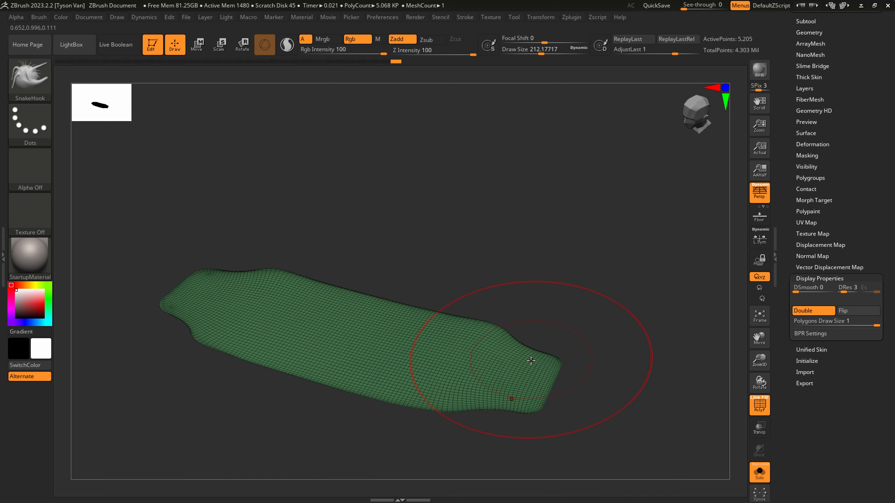
{"action": "key", "text": "shift"}
{"action": "right_click_drag", "start_coordinate": [538, 360], "coordinate": [546, 371], "text": "ctrl"}
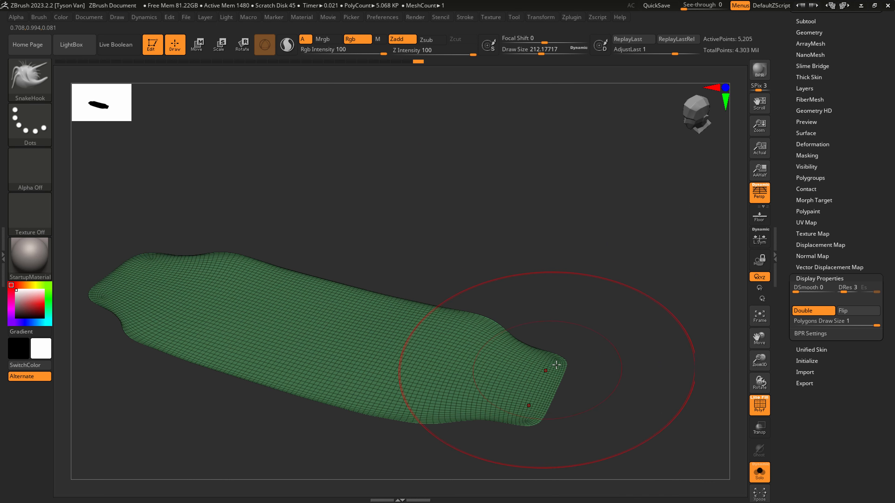
- Extract a shell from the whole unmasked deck with thickness 0.00458 and accept it as a new subtool
{"action": "left_click_drag", "start_coordinate": [849, 115], "coordinate": [850, 142]}
{"action": "left_click", "coordinate": [807, 48]}
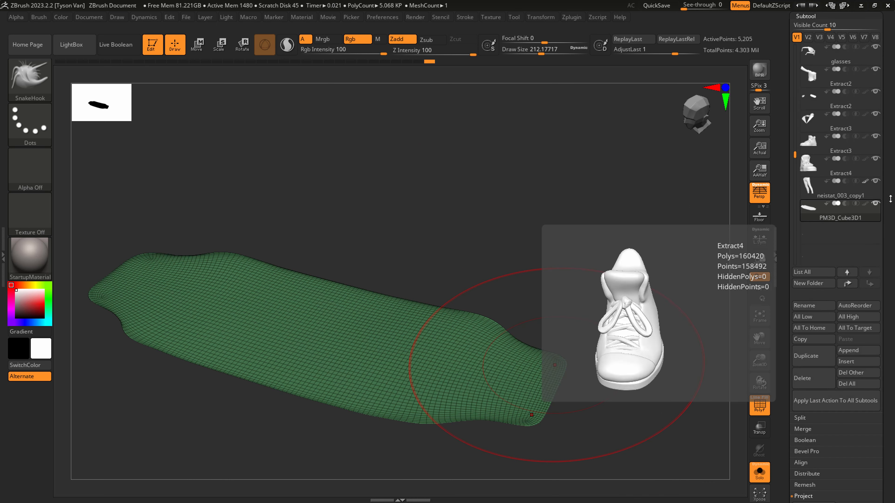
{"action": "left_click_drag", "start_coordinate": [890, 219], "coordinate": [881, 146]}
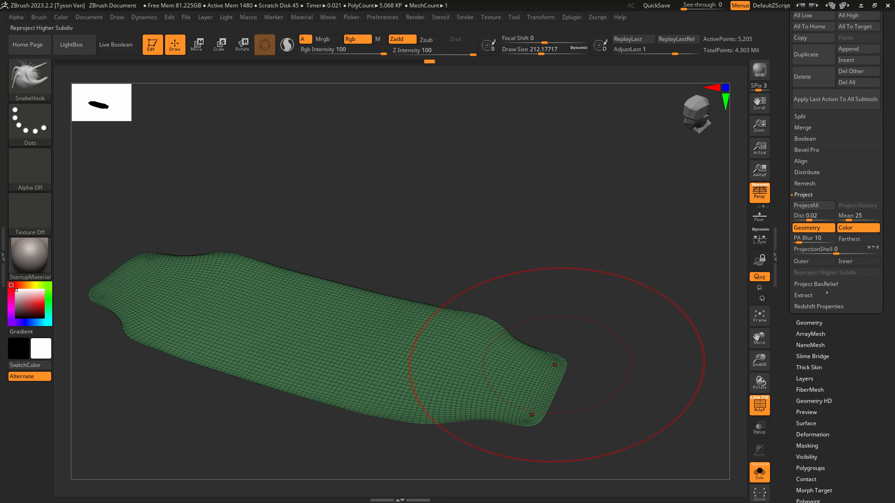
{"action": "left_click", "coordinate": [804, 296]}
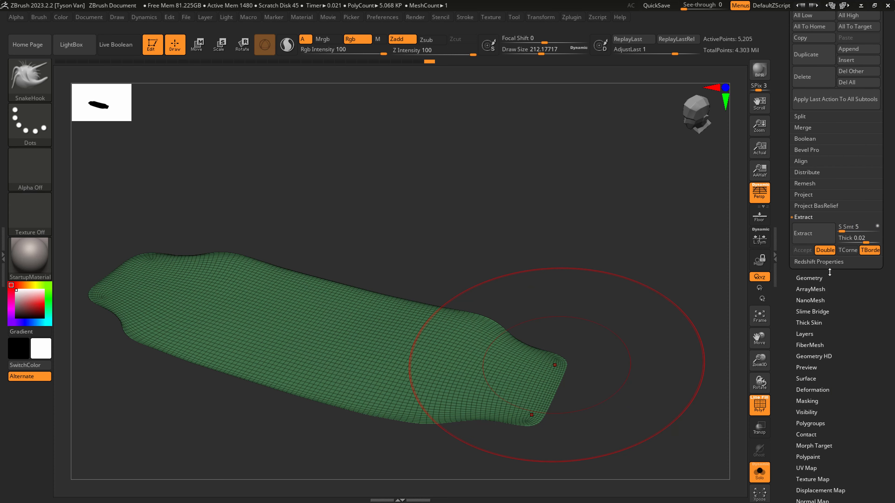
{"action": "left_click", "coordinate": [864, 239]}
{"action": "left_click_drag", "start_coordinate": [862, 241], "coordinate": [862, 239]}
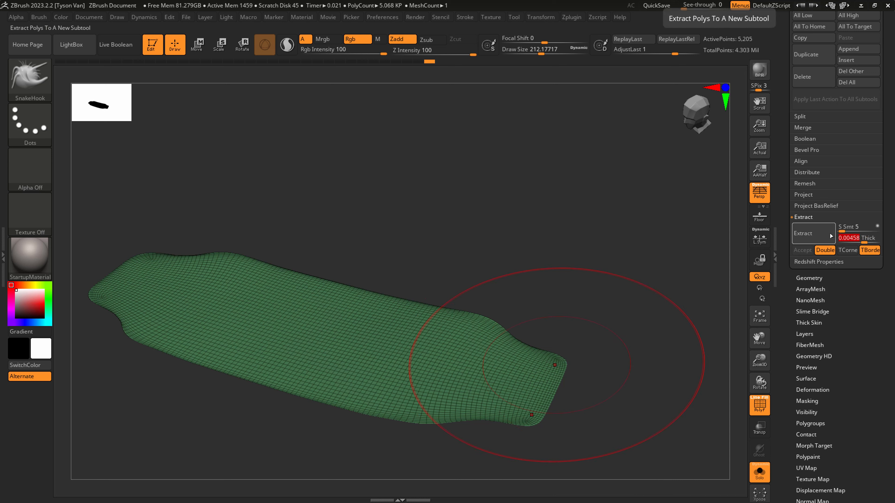
{"action": "left_click", "coordinate": [812, 236]}
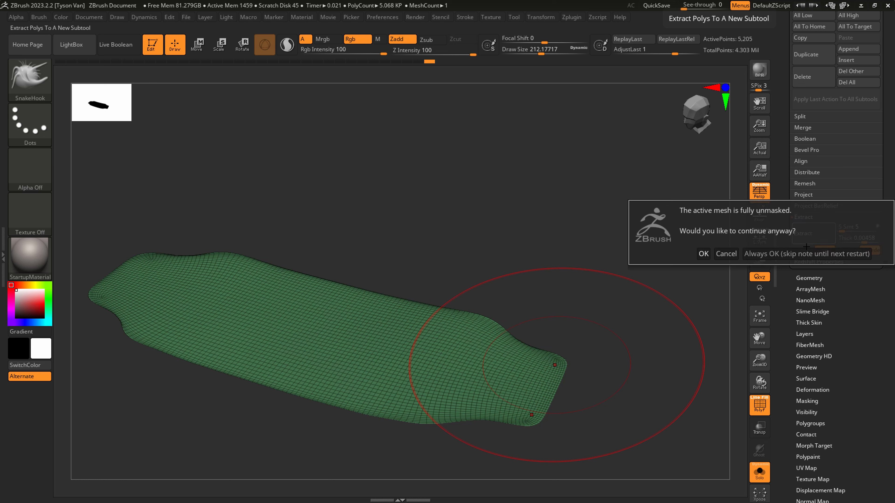
{"action": "left_click", "coordinate": [705, 254]}
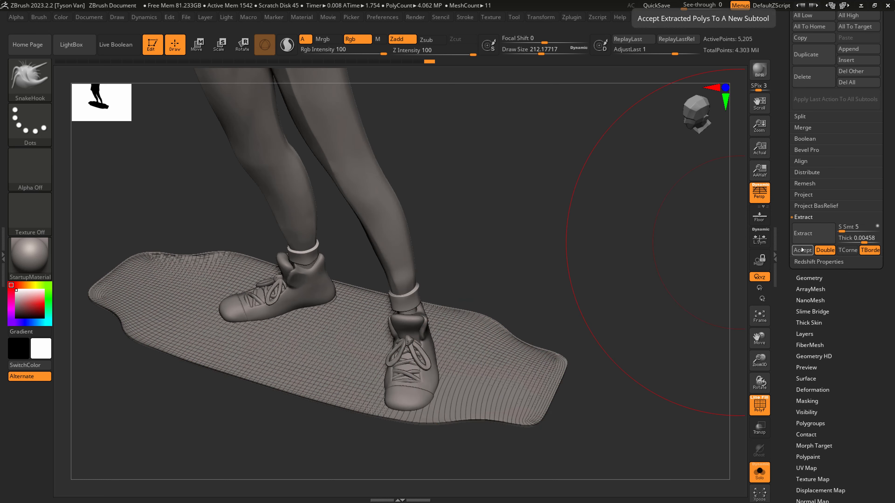
{"action": "left_click", "coordinate": [801, 250]}
- Isolate one face polygroup of the extracted deck, turn off its wireframe display and mask the visible face
{"action": "left_click_drag", "start_coordinate": [670, 314], "coordinate": [564, 365]}
{"action": "key", "text": "ctrl+shift"}
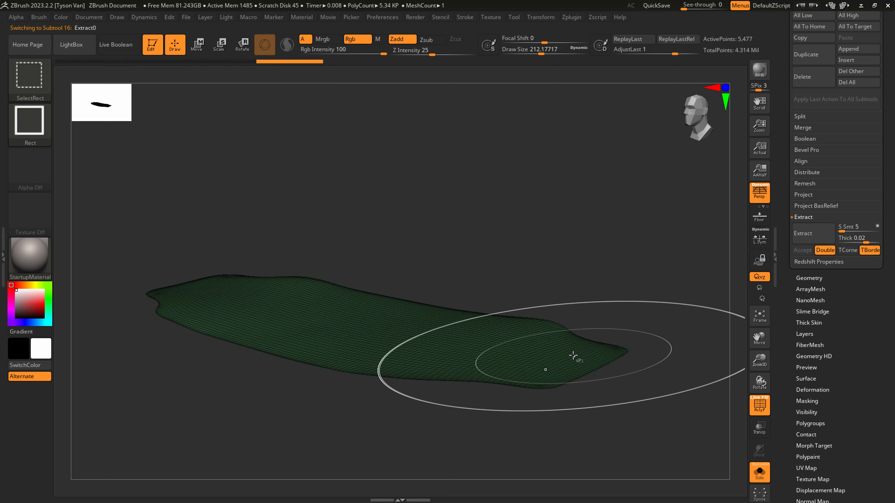
{"action": "left_click", "coordinate": [570, 360], "text": "ctrl+shift"}
{"action": "left_click_drag", "start_coordinate": [568, 325], "coordinate": [592, 302]}
{"action": "key", "text": "shift+f"}
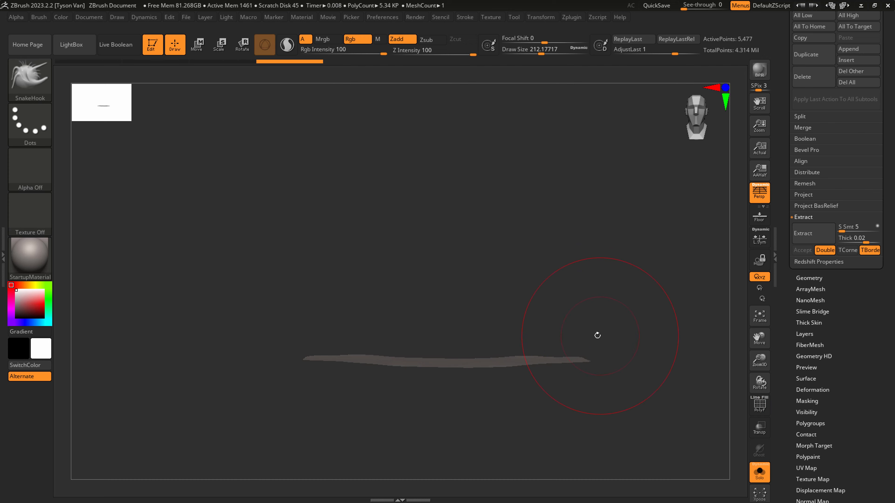
{"action": "mouse_move", "coordinate": [667, 304]}
{"action": "left_mouse_down", "text": "ctrl"}
{"action": "mouse_move", "coordinate": [497, 392]}
{"action": "mouse_move", "coordinate": [265, 386]}
{"action": "mouse_move", "coordinate": [655, 310]}
{"action": "mouse_move", "coordinate": [264, 420]}
{"action": "mouse_move", "coordinate": [198, 317]}
{"action": "left_mouse_up", "text": "ctrl"}
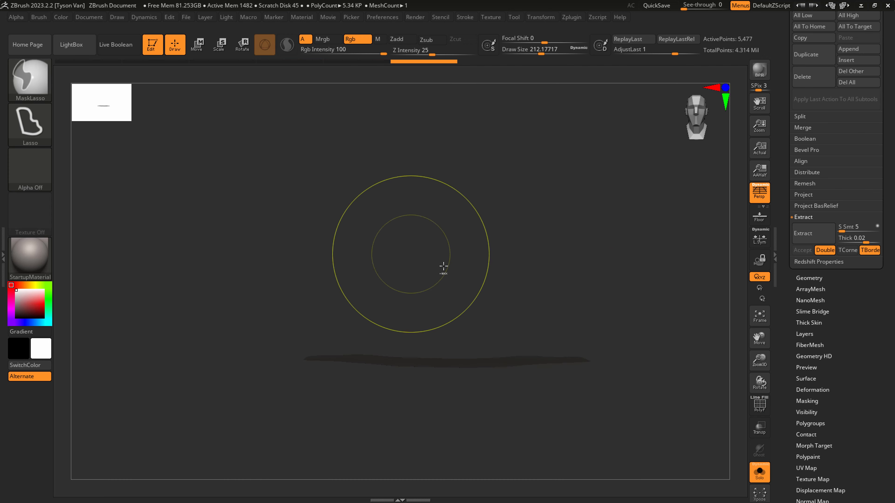
- Reveal the whole extracted deck and invert the mask
{"action": "key", "text": "ctrl+shift"}
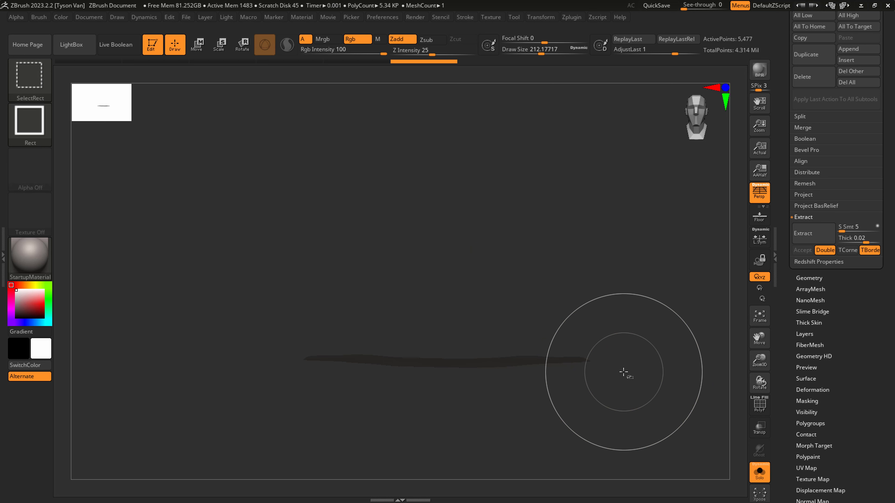
{"action": "left_click", "coordinate": [621, 368], "text": "ctrl+shift"}
{"action": "mouse_move", "coordinate": [621, 369]}
{"action": "left_mouse_down"}
{"action": "mouse_move", "coordinate": [583, 389]}
{"action": "mouse_move", "coordinate": [606, 405]}
{"action": "mouse_move", "coordinate": [565, 372]}
{"action": "mouse_move", "coordinate": [546, 376]}
{"action": "mouse_move", "coordinate": [549, 253]}
{"action": "mouse_move", "coordinate": [560, 385]}
{"action": "mouse_move", "coordinate": [649, 400]}
{"action": "left_mouse_up"}
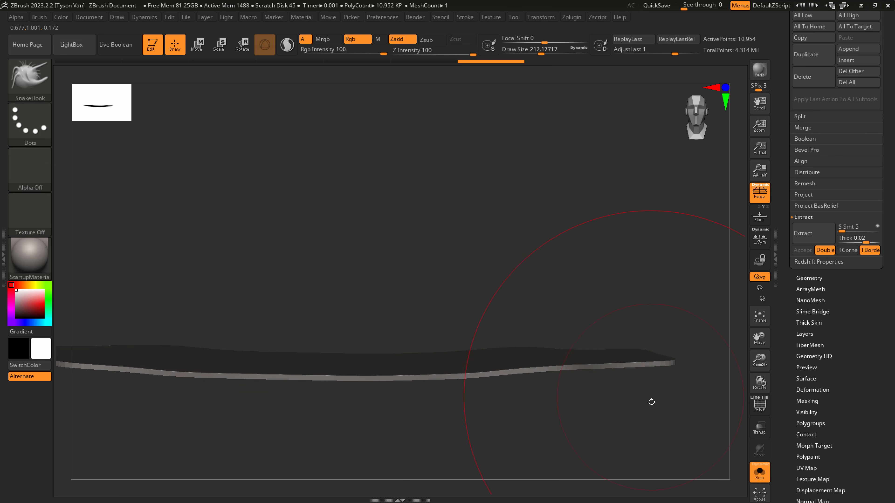
{"action": "key", "text": "ctrl"}
{"action": "left_click", "coordinate": [606, 419], "text": "ctrl"}
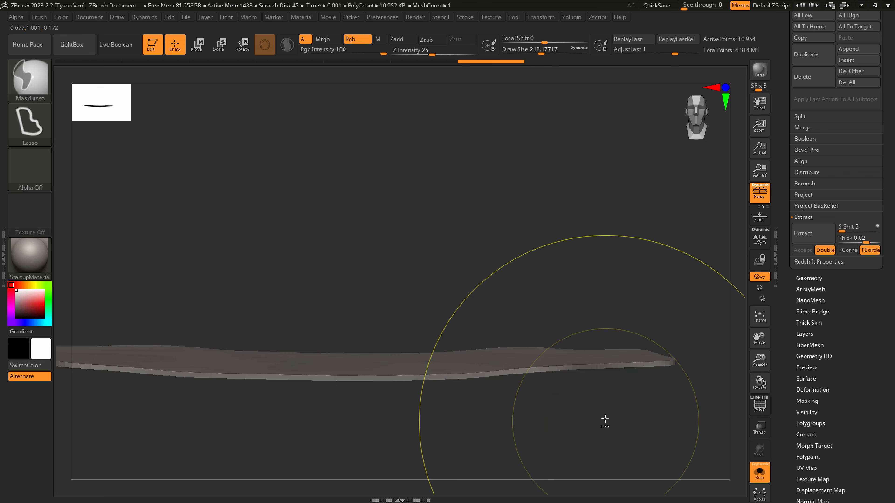
- Center the transform gizmo on the unmasked part of the deck and move that part vertically to change the thickness
{"action": "key", "text": "w"}
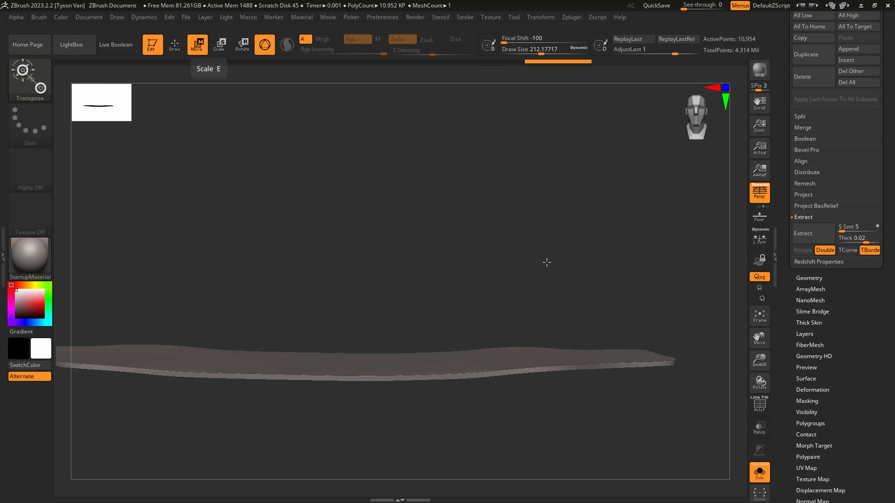
{"action": "left_click_drag", "start_coordinate": [547, 262], "coordinate": [504, 400], "text": "alt"}
{"action": "left_click_drag", "start_coordinate": [413, 211], "coordinate": [407, 275], "text": "alt"}
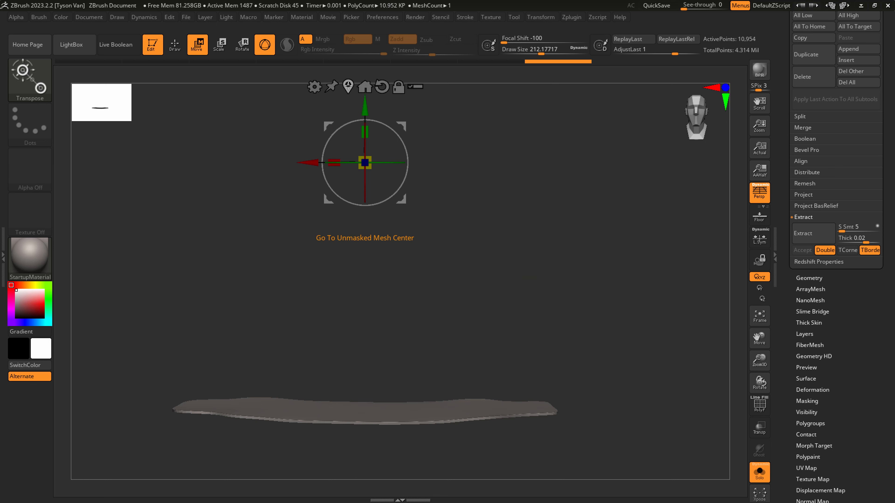
{"action": "left_click", "coordinate": [348, 85]}
{"action": "left_click_drag", "start_coordinate": [364, 365], "coordinate": [362, 351]}
- Show the full figure again and adjust the unmasked part of the deck vertically relative to the shoes
{"action": "left_click_drag", "start_coordinate": [565, 374], "coordinate": [528, 392]}
{"action": "left_click", "coordinate": [760, 476]}
{"action": "left_click_drag", "start_coordinate": [367, 403], "coordinate": [359, 409]}
{"action": "left_click_drag", "start_coordinate": [365, 350], "coordinate": [369, 359]}
{"action": "scroll", "coordinate": [472, 419], "scroll_direction": "up", "scroll_amount": 6}
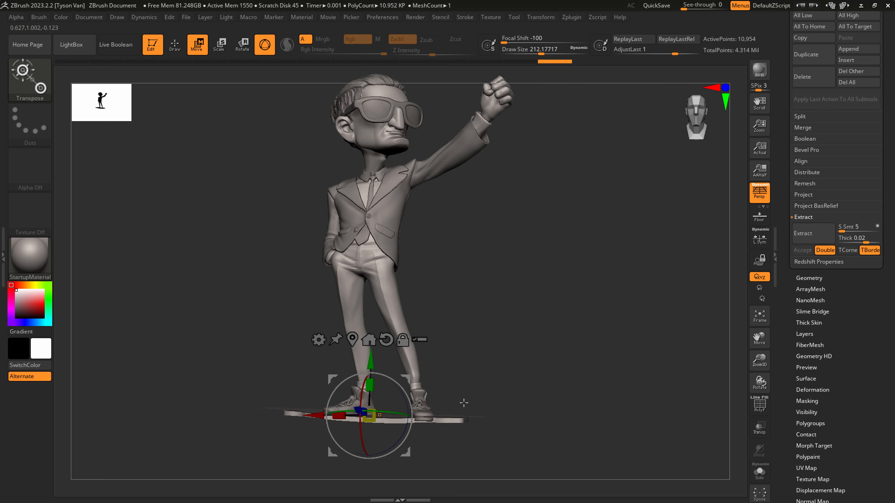
- Select the original thin deck subtool PM3D_Cube3D1 and delete it permanently
{"action": "left_click", "coordinate": [492, 418]}
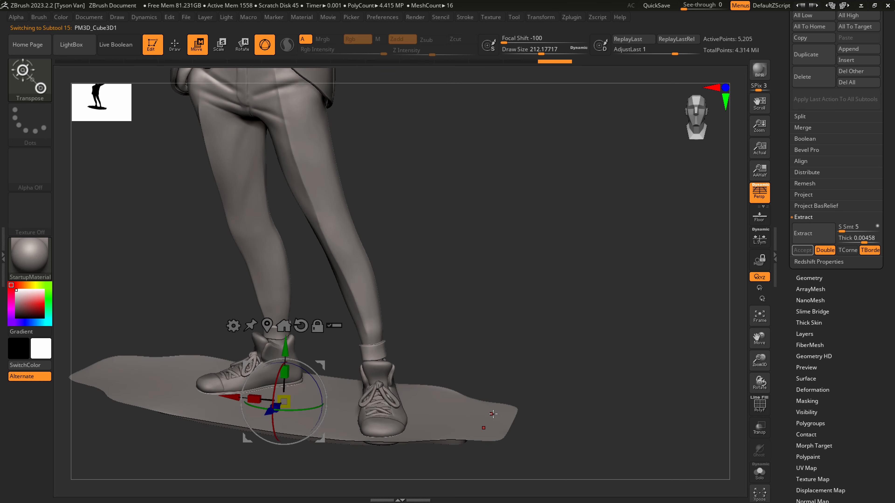
{"action": "scroll", "coordinate": [835, 62], "scroll_direction": "up", "scroll_amount": 8}
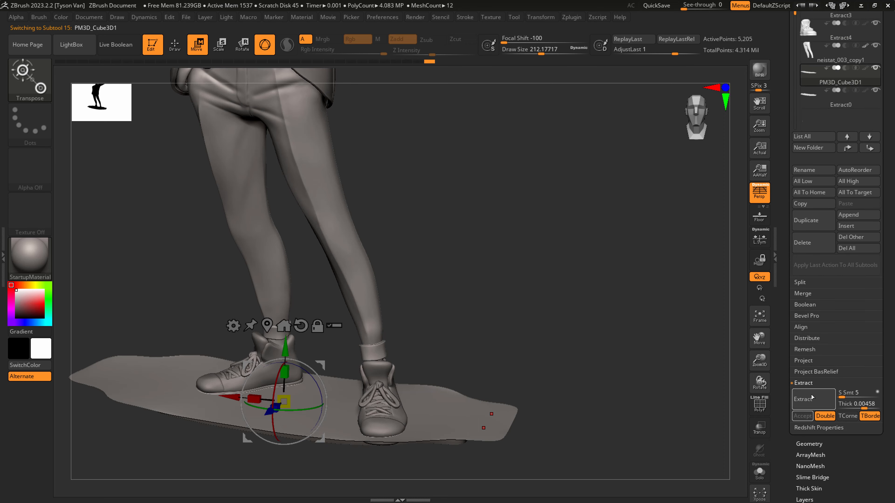
{"action": "left_click", "coordinate": [814, 242]}
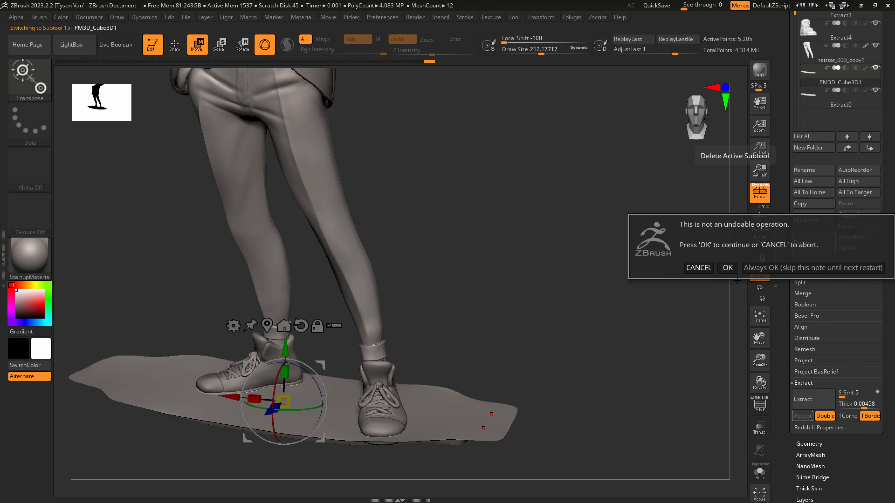
{"action": "left_click", "coordinate": [727, 266]}
{"action": "left_click_drag", "start_coordinate": [480, 413], "coordinate": [439, 420]}
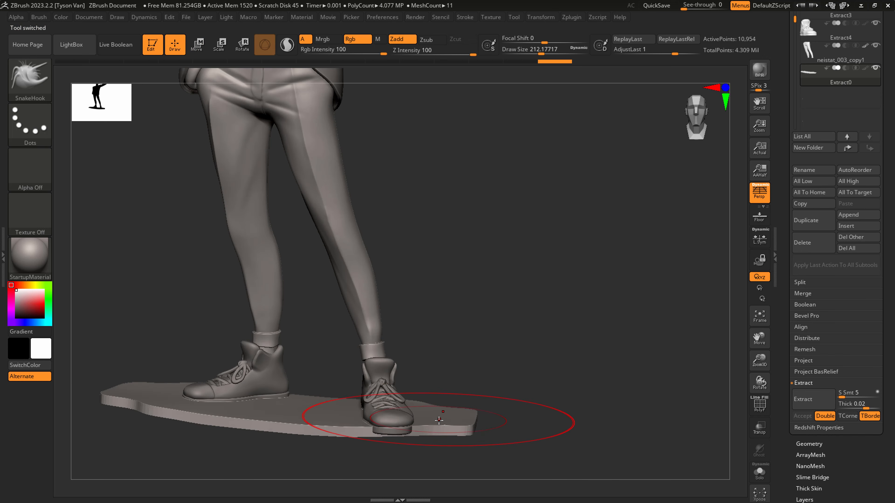
- Lower the thickened deck slightly beneath the shoe soles and nudge its surface near the front shoe with SnakeHook
{"action": "left_click", "coordinate": [197, 44]}
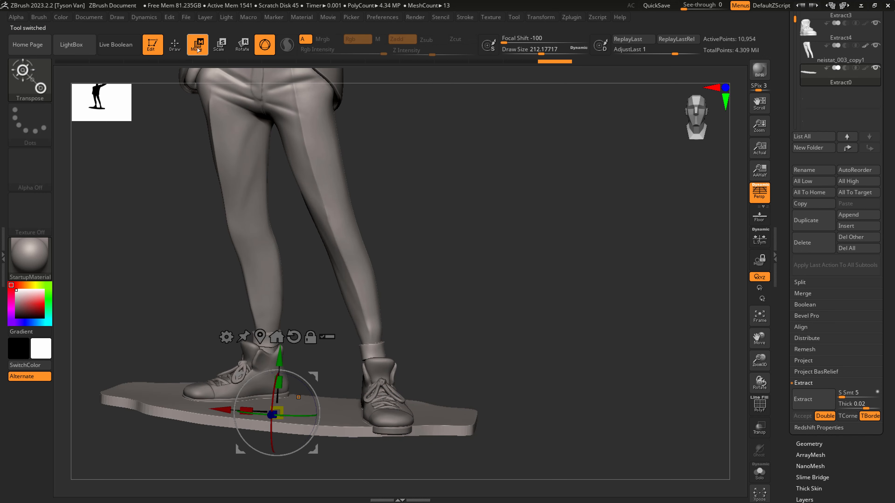
{"action": "left_click_drag", "start_coordinate": [337, 342], "coordinate": [333, 326]}
{"action": "left_click_drag", "start_coordinate": [273, 355], "coordinate": [272, 360]}
{"action": "key", "text": "q"}
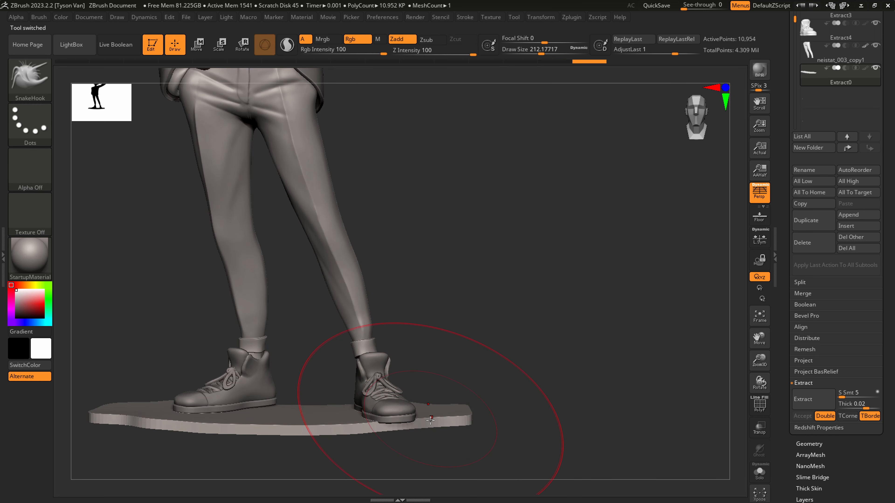
{"action": "left_click_drag", "start_coordinate": [426, 413], "coordinate": [425, 417]}
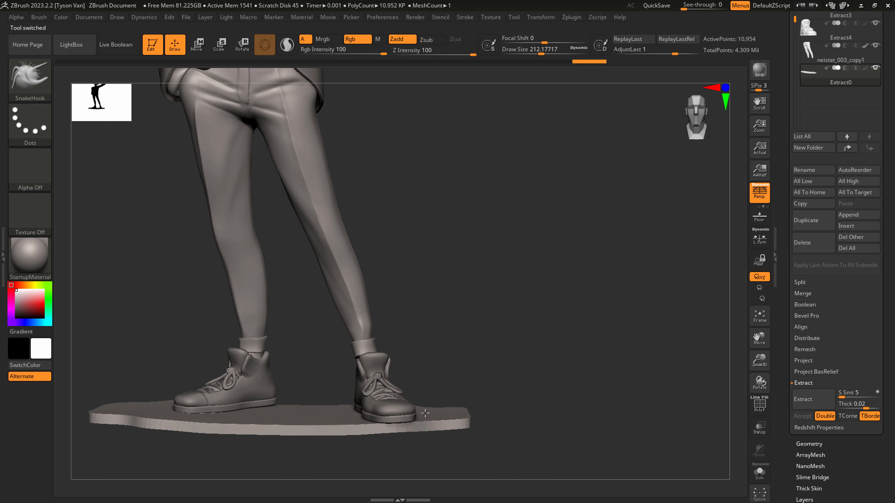
{"action": "mouse_move", "coordinate": [425, 413]}
{"action": "right_mouse_down"}
{"action": "mouse_move", "coordinate": [464, 435]}
{"action": "mouse_move", "coordinate": [465, 448]}
{"action": "mouse_move", "coordinate": [389, 380]}
{"action": "right_mouse_up"}
- Shift the deck in depth from the top view, then along its length beneath the shoes
{"action": "key", "text": "w"}
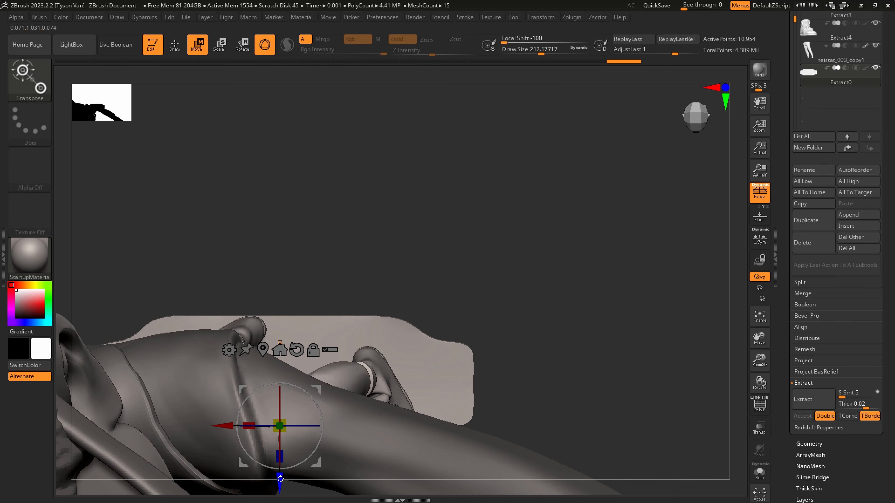
{"action": "left_click_drag", "start_coordinate": [279, 478], "coordinate": [278, 479]}
{"action": "right_click_drag", "start_coordinate": [430, 288], "coordinate": [353, 347]}
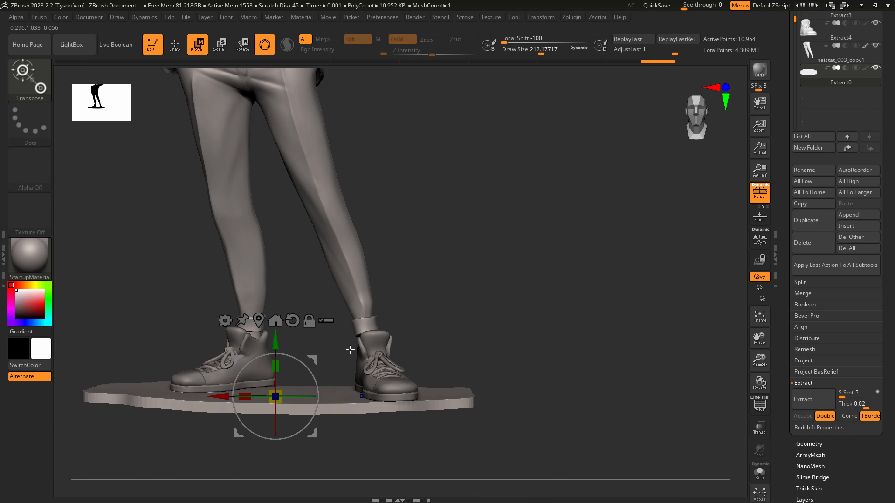
{"action": "left_click_drag", "start_coordinate": [220, 396], "coordinate": [287, 410]}
{"action": "right_click_drag", "start_coordinate": [335, 428], "coordinate": [358, 411]}
{"action": "left_click_drag", "start_coordinate": [329, 340], "coordinate": [329, 341]}
{"action": "mouse_move", "coordinate": [338, 356]}
{"action": "right_mouse_down"}
{"action": "mouse_move", "coordinate": [414, 391]}
{"action": "mouse_move", "coordinate": [338, 226]}
{"action": "mouse_move", "coordinate": [244, 70]}
{"action": "right_mouse_up"}
- Fine-tune the deck's lengthwise position under the figure and reduce the SnakeHook draw size to about 177
{"action": "key", "text": "q"}
{"action": "key", "text": "w"}
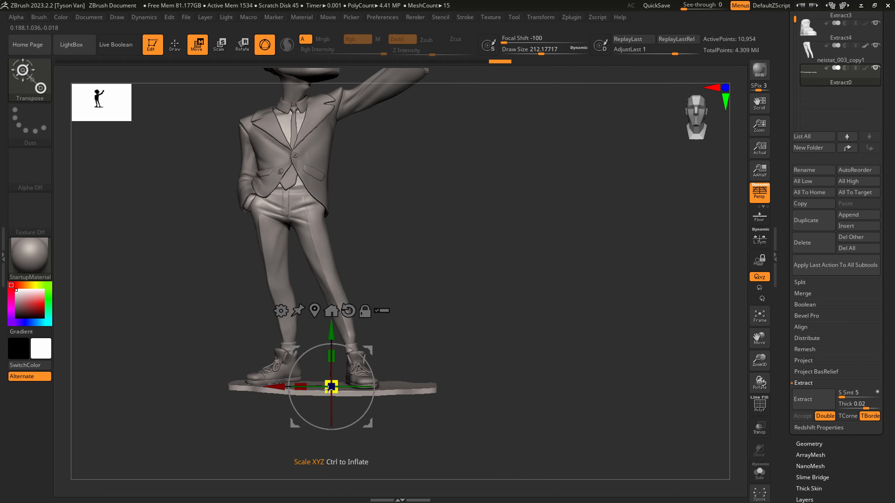
{"action": "left_click_drag", "start_coordinate": [280, 388], "coordinate": [276, 388]}
{"action": "key", "text": "q"}
{"action": "mouse_move", "coordinate": [413, 416]}
{"action": "right_mouse_down"}
{"action": "mouse_move", "coordinate": [398, 426]}
{"action": "mouse_move", "coordinate": [235, 395]}
{"action": "mouse_move", "coordinate": [230, 380]}
{"action": "right_mouse_up"}
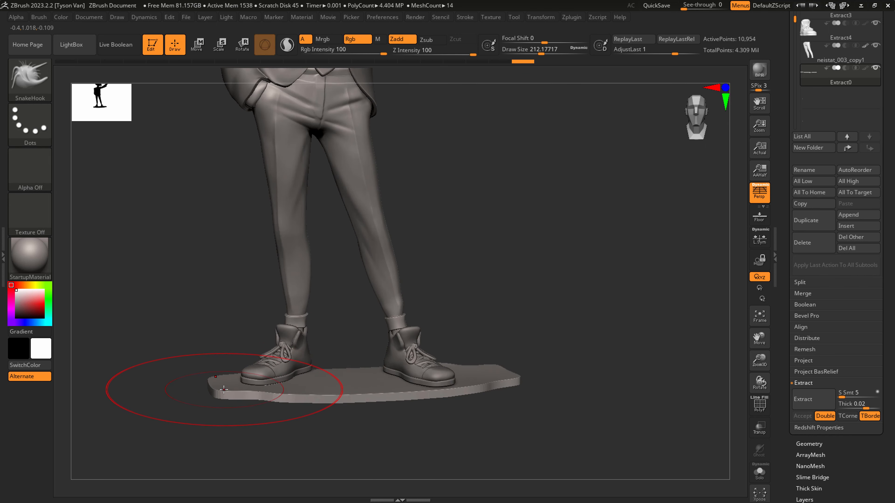
{"action": "key", "text": "bracketleft"}
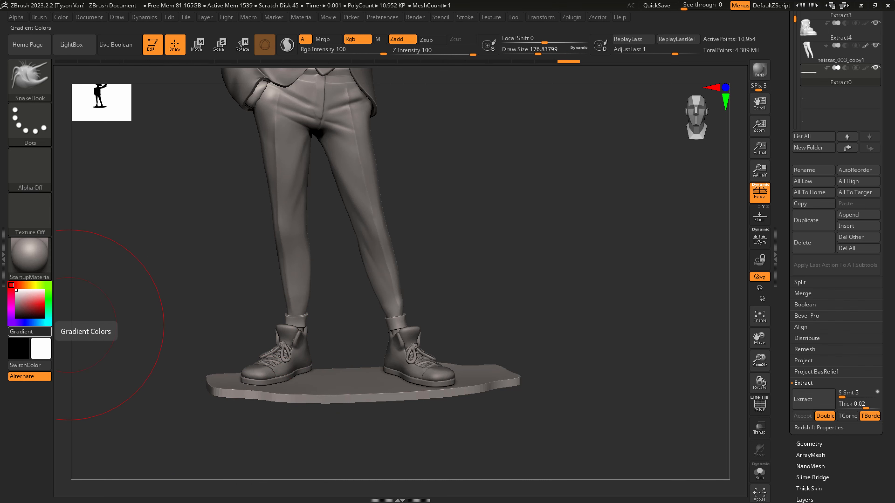
- Switch to Clip Studio Paint and examine the reference photo of the two upright longboards up close
{"action": "key", "text": "alt+Tab"}
{"action": "scroll", "coordinate": [513, 274], "scroll_direction": "up", "scroll_amount": 7}
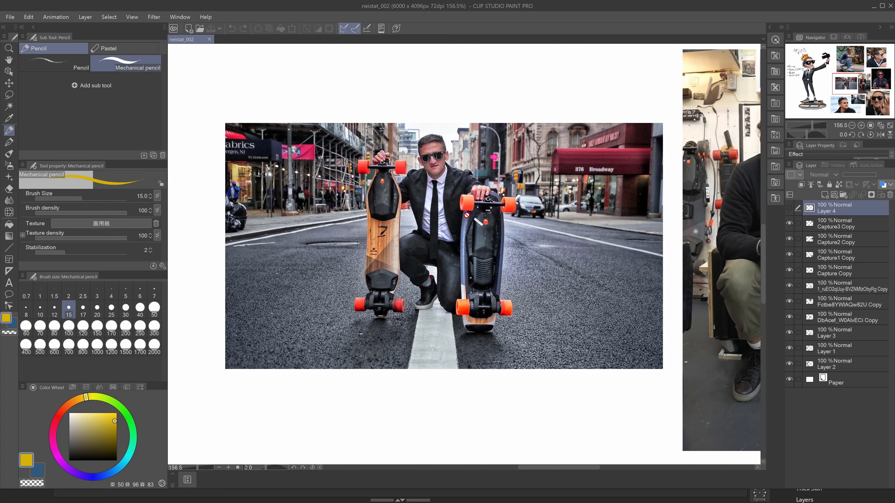
- Examine the crouching rider's skateboard photo alongside the upright longboard reference, and switch back to ZBrush
{"action": "left_click_drag", "start_coordinate": [505, 283], "coordinate": [486, 284], "text": "alt"}
{"action": "left_click_drag", "start_coordinate": [608, 306], "coordinate": [461, 356]}
{"action": "left_click_drag", "start_coordinate": [382, 176], "coordinate": [402, 242]}
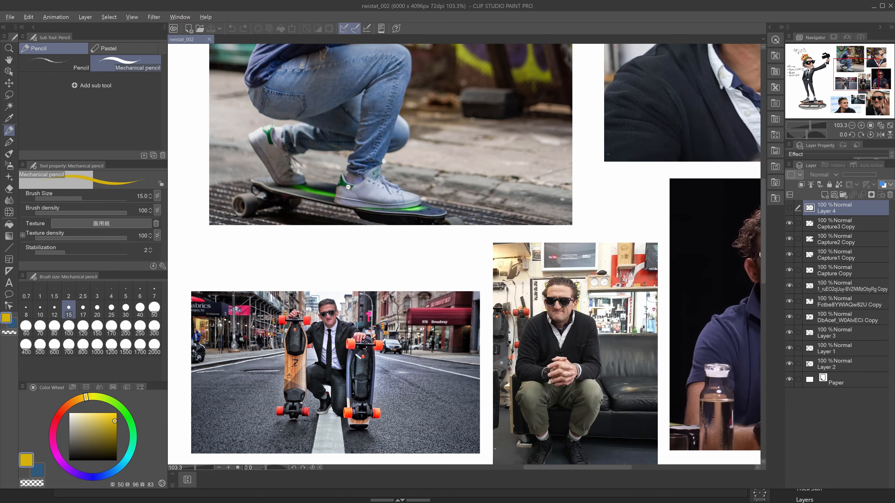
{"action": "mouse_move", "coordinate": [348, 187]}
{"action": "left_mouse_down", "text": "alt"}
{"action": "mouse_move", "coordinate": [315, 186]}
{"action": "mouse_move", "coordinate": [337, 185]}
{"action": "left_mouse_up", "text": "alt"}
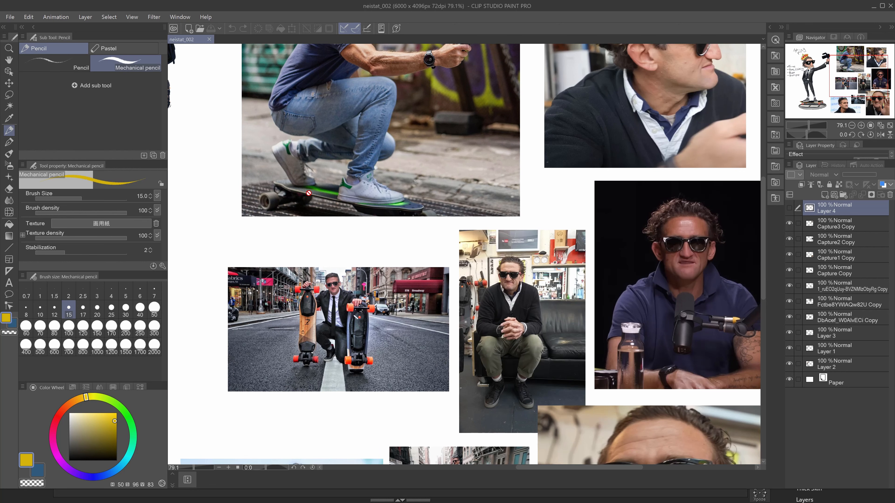
{"action": "key", "text": "alt+Tab"}
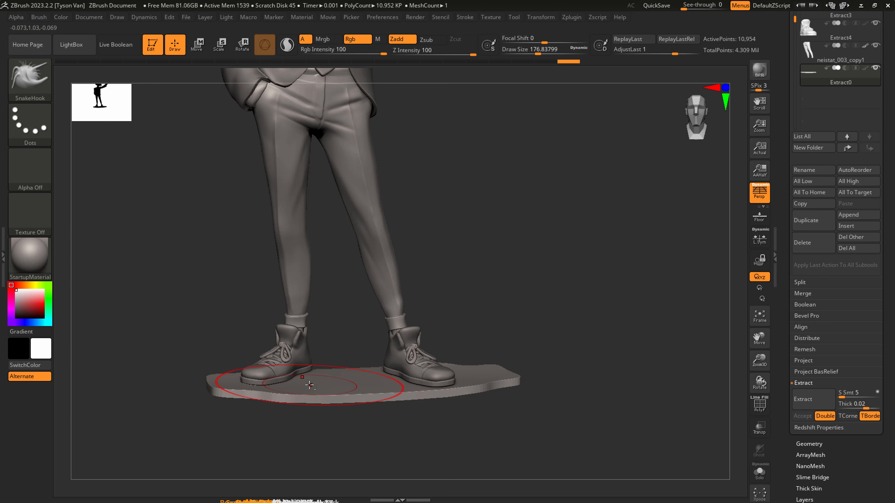
- Scale the deck with the transform gizmo and adjust its placement beneath both shoes
{"action": "left_click", "coordinate": [220, 47]}
{"action": "left_click_drag", "start_coordinate": [243, 289], "coordinate": [416, 292]}
{"action": "left_click_drag", "start_coordinate": [396, 374], "coordinate": [375, 369]}
{"action": "right_click_drag", "start_coordinate": [394, 372], "coordinate": [351, 370]}
{"action": "mouse_move", "coordinate": [266, 370]}
{"action": "left_mouse_down"}
{"action": "mouse_move", "coordinate": [261, 363]}
{"action": "mouse_move", "coordinate": [271, 366]}
{"action": "left_mouse_up"}
{"action": "key", "text": "q"}
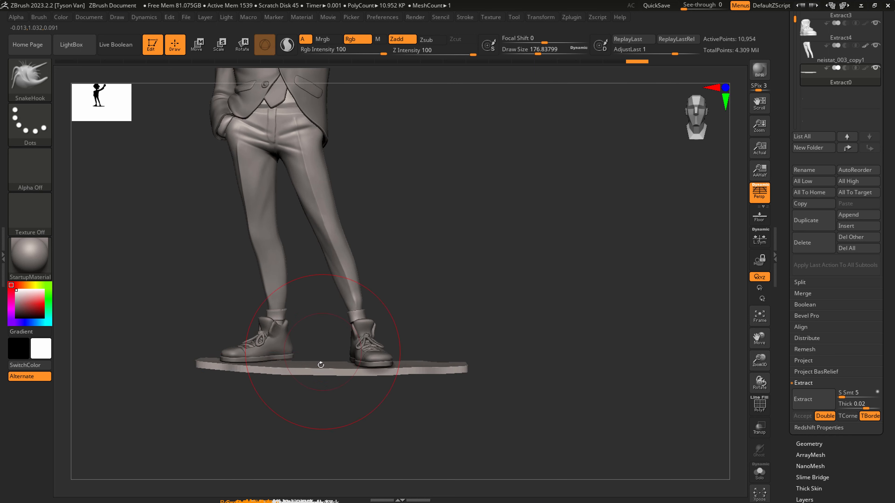
- Isolate the deck and reshape its tapered ends from above using SnakeHook at draw size about 149, smoothing the outline
{"action": "right_click_drag", "start_coordinate": [320, 365], "coordinate": [474, 298]}
{"action": "left_click", "coordinate": [759, 472]}
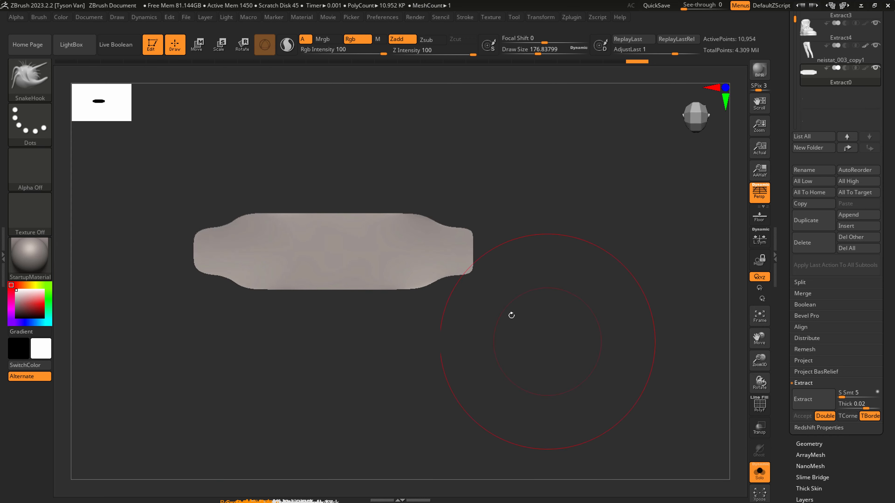
{"action": "right_click_drag", "start_coordinate": [460, 259], "coordinate": [466, 278], "text": "ctrl"}
{"action": "key", "text": "s"}
{"action": "mouse_move", "coordinate": [463, 272]}
{"action": "left_mouse_down"}
{"action": "mouse_move", "coordinate": [456, 261]}
{"action": "mouse_move", "coordinate": [400, 248]}
{"action": "mouse_move", "coordinate": [153, 242]}
{"action": "mouse_move", "coordinate": [115, 266]}
{"action": "left_mouse_up"}
{"action": "key", "text": "shift"}
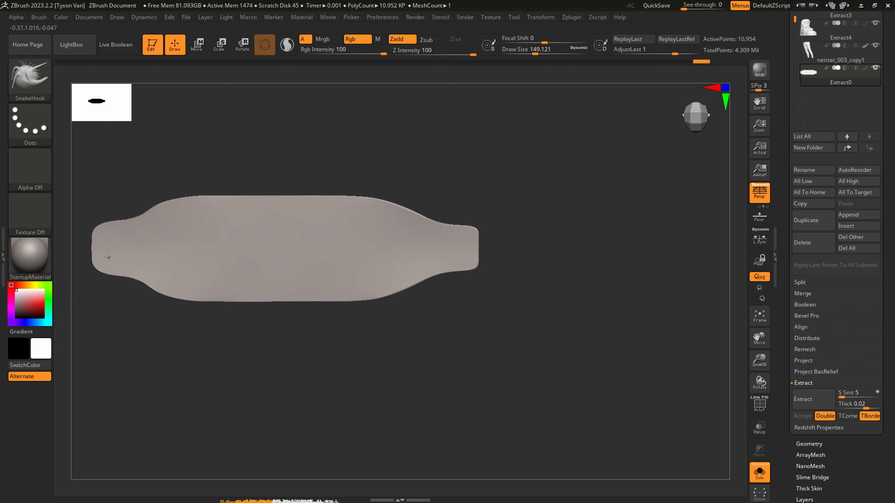
{"action": "key", "text": "shift"}
{"action": "left_click_drag", "start_coordinate": [162, 247], "coordinate": [452, 252], "text": "shift"}
{"action": "mouse_move", "coordinate": [444, 197]}
{"action": "left_mouse_down"}
{"action": "mouse_move", "coordinate": [436, 174]}
{"action": "mouse_move", "coordinate": [379, 277]}
{"action": "mouse_move", "coordinate": [408, 304]}
{"action": "mouse_move", "coordinate": [350, 277]}
{"action": "mouse_move", "coordinate": [175, 232]}
{"action": "mouse_move", "coordinate": [190, 234]}
{"action": "left_mouse_up"}
{"action": "mouse_move", "coordinate": [497, 282]}
{"action": "left_mouse_down"}
{"action": "mouse_move", "coordinate": [497, 250]}
{"action": "mouse_move", "coordinate": [478, 296]}
{"action": "mouse_move", "coordinate": [501, 294]}
{"action": "left_mouse_up"}
- Insert a Cylinder3D as a new subtool and hide every subtool except the cylinder and the deck
{"action": "left_click", "coordinate": [855, 216]}
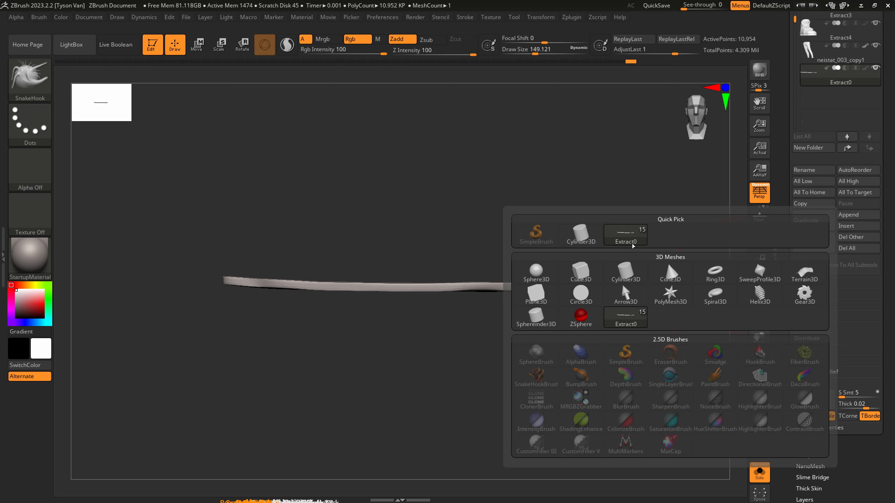
{"action": "left_click", "coordinate": [580, 235]}
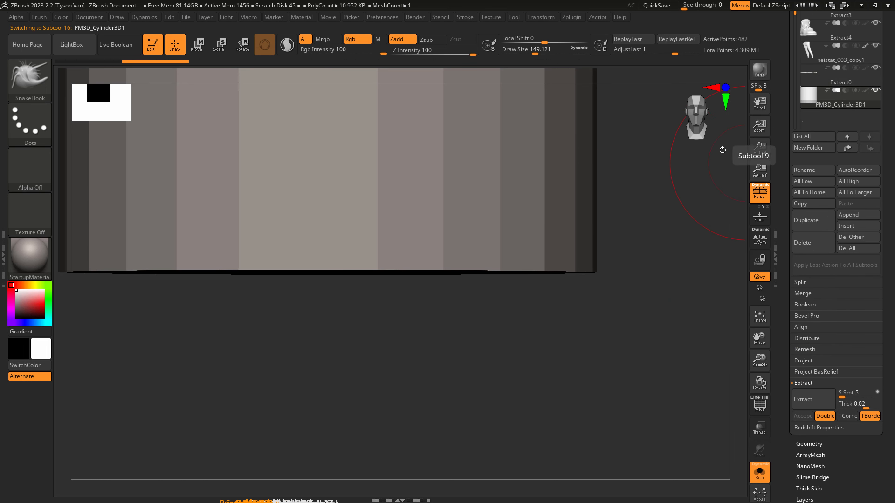
{"action": "left_click_drag", "start_coordinate": [630, 231], "coordinate": [276, 91]}
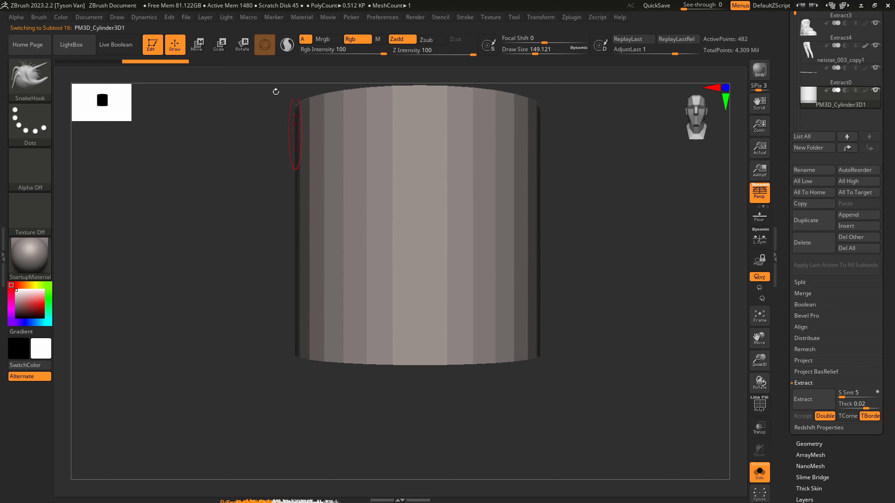
{"action": "left_click", "coordinate": [243, 44]}
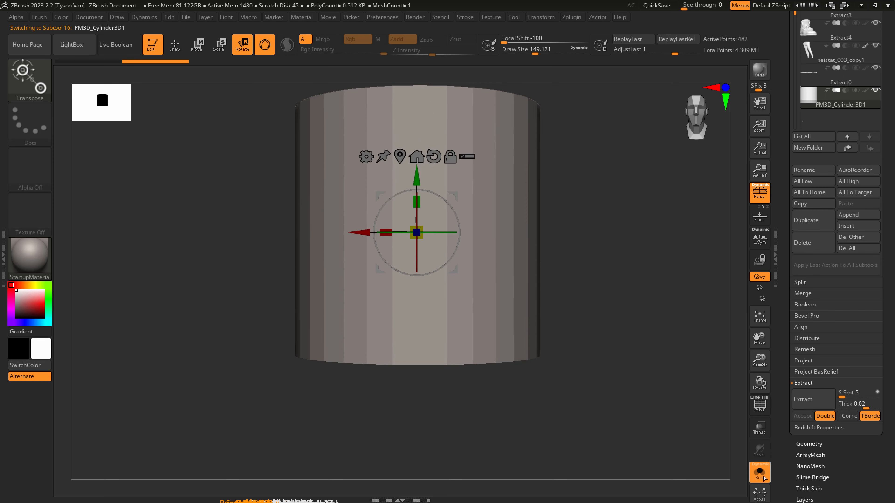
{"action": "left_click", "coordinate": [765, 469]}
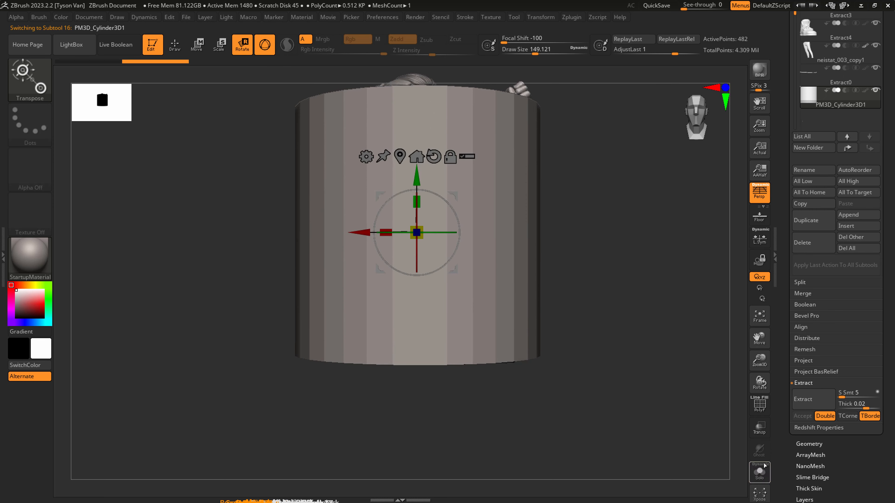
{"action": "left_click", "coordinate": [877, 90]}
{"action": "left_click", "coordinate": [877, 90]}
{"action": "left_click", "coordinate": [877, 89]}
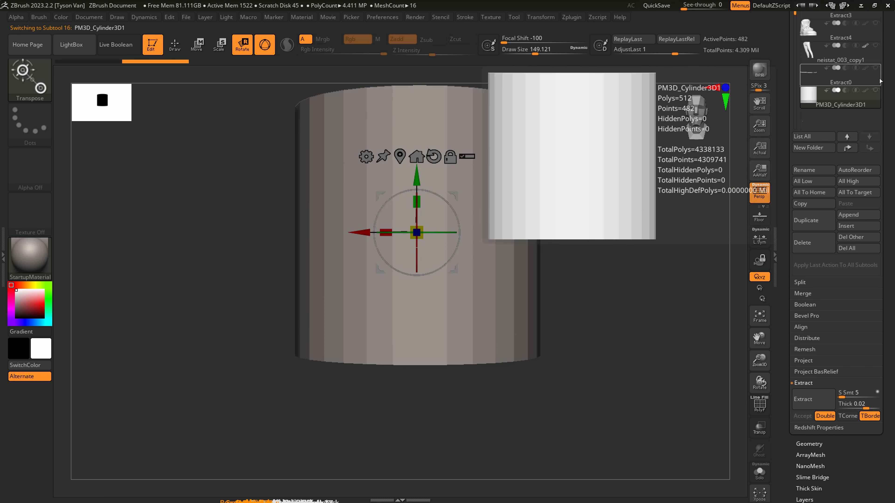
{"action": "left_click", "coordinate": [877, 69]}
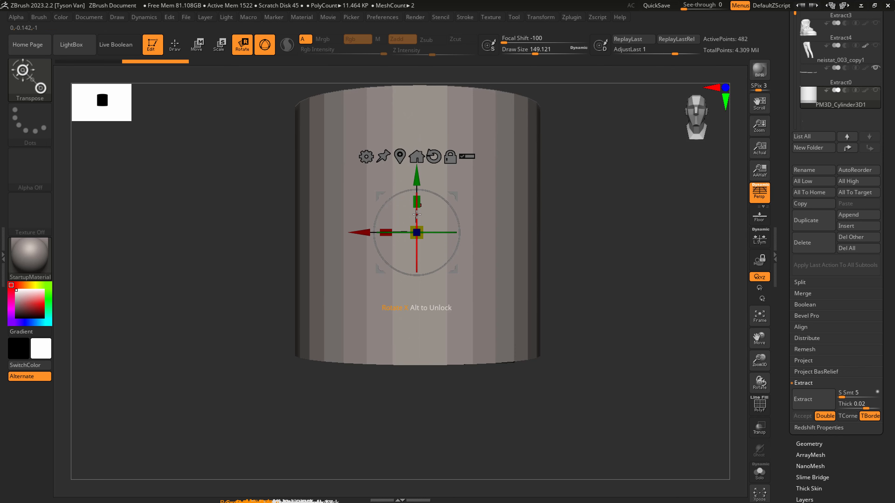
- Rotate the cylinder onto its side and scale it down to wheel size at deck level
{"action": "right_click_drag", "start_coordinate": [447, 305], "coordinate": [359, 305]}
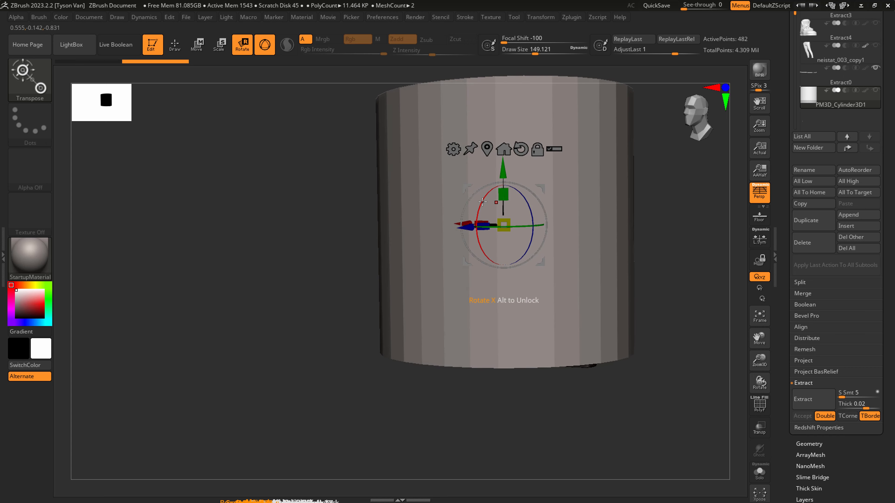
{"action": "left_click_drag", "start_coordinate": [483, 202], "coordinate": [492, 298]}
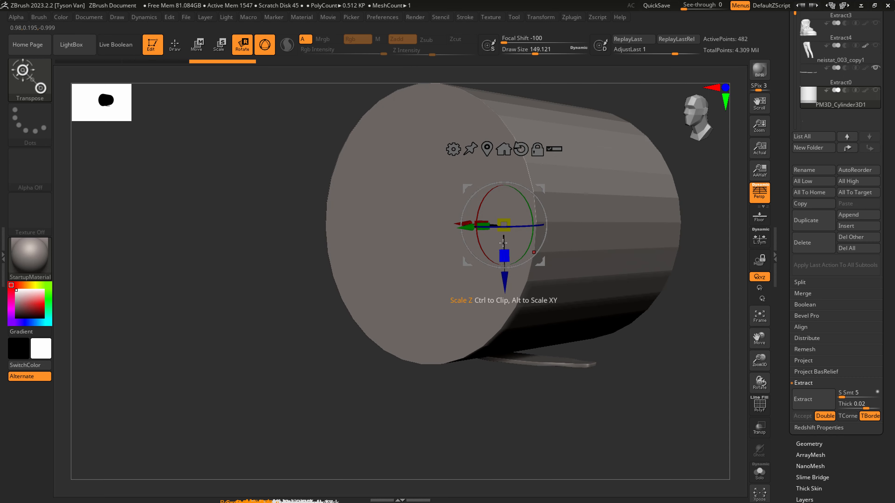
{"action": "left_click_drag", "start_coordinate": [510, 230], "coordinate": [500, 129]}
{"action": "right_click_drag", "start_coordinate": [533, 222], "coordinate": [471, 226]}
{"action": "mouse_move", "coordinate": [472, 226]}
{"action": "left_mouse_down"}
{"action": "mouse_move", "coordinate": [485, 227]}
{"action": "mouse_move", "coordinate": [472, 228]}
{"action": "left_mouse_up"}
{"action": "left_click_drag", "start_coordinate": [546, 186], "coordinate": [538, 325]}
{"action": "right_click_drag", "start_coordinate": [539, 324], "coordinate": [574, 321]}
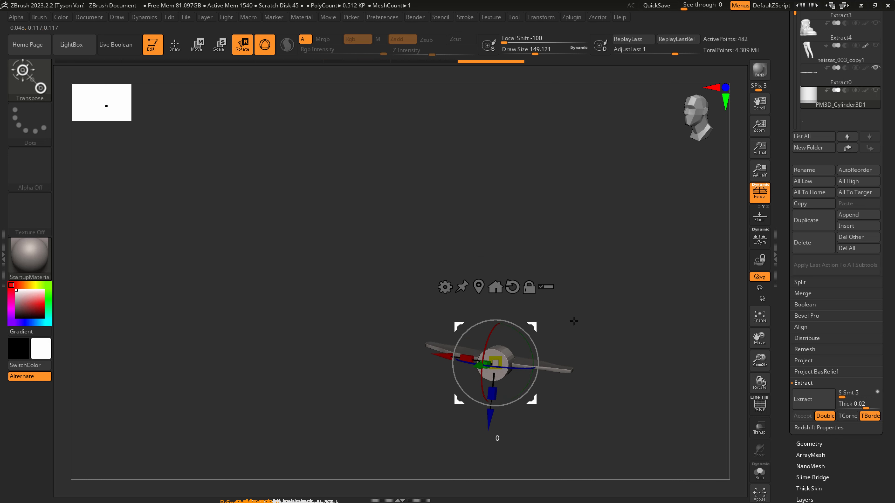
{"action": "mouse_move", "coordinate": [495, 363]}
{"action": "left_mouse_down", "text": "ctrl"}
{"action": "mouse_move", "coordinate": [500, 355]}
{"action": "mouse_move", "coordinate": [496, 362]}
{"action": "left_mouse_up", "text": "ctrl"}
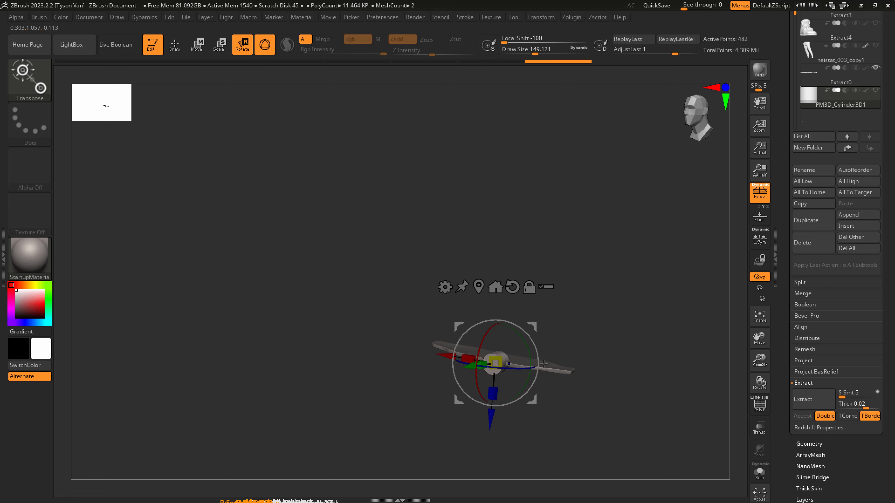
- Place the small cylinder below the deck near its edge as a wheel, with PolyFrame display turned on
{"action": "key", "text": "shift+f"}
{"action": "right_click_drag", "start_coordinate": [530, 348], "coordinate": [545, 374], "text": "ctrl"}
{"action": "left_click_drag", "start_coordinate": [506, 334], "coordinate": [657, 393]}
{"action": "right_click_drag", "start_coordinate": [658, 386], "coordinate": [554, 293]}
{"action": "left_click_drag", "start_coordinate": [586, 322], "coordinate": [538, 317]}
{"action": "left_click_drag", "start_coordinate": [503, 351], "coordinate": [500, 352]}
{"action": "right_click_drag", "start_coordinate": [500, 352], "coordinate": [559, 348]}
{"action": "left_click_drag", "start_coordinate": [521, 318], "coordinate": [560, 307]}
{"action": "right_click_drag", "start_coordinate": [565, 328], "coordinate": [513, 344]}
{"action": "left_click_drag", "start_coordinate": [530, 341], "coordinate": [530, 341]}
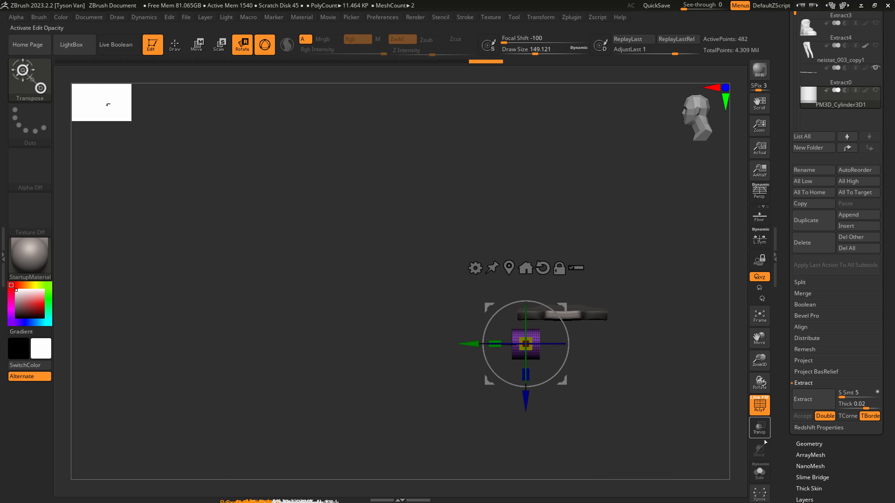
- Isolate the wheel cylinder, reduce the draw size to about 5 and turn perspective back on
{"action": "left_click", "coordinate": [759, 471]}
{"action": "mouse_move", "coordinate": [577, 388]}
{"action": "right_mouse_down"}
{"action": "mouse_move", "coordinate": [607, 393]}
{"action": "mouse_move", "coordinate": [581, 404]}
{"action": "right_mouse_up"}
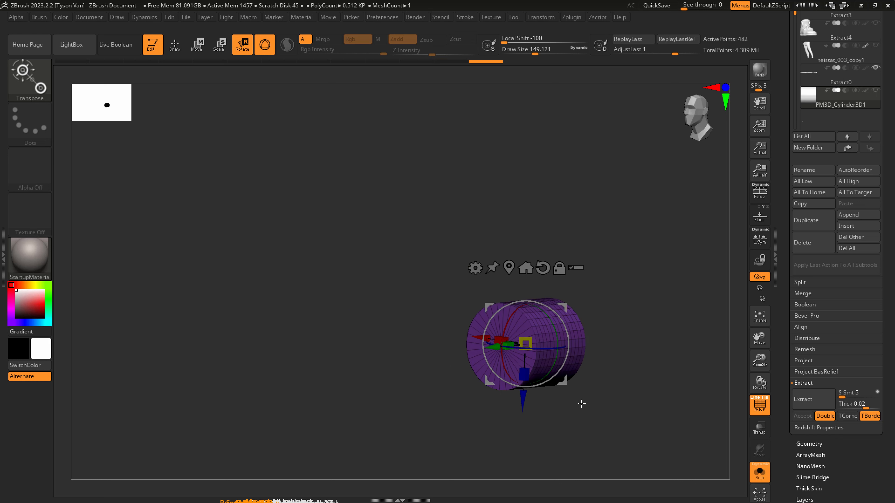
{"action": "right_click_drag", "start_coordinate": [545, 356], "coordinate": [546, 378], "text": "ctrl"}
{"action": "key", "text": "q"}
{"action": "key", "text": "s"}
{"action": "left_click_drag", "start_coordinate": [501, 334], "coordinate": [475, 335]}
{"action": "mouse_move", "coordinate": [494, 320]}
{"action": "right_mouse_down"}
{"action": "mouse_move", "coordinate": [521, 320]}
{"action": "mouse_move", "coordinate": [522, 330]}
{"action": "right_mouse_up"}
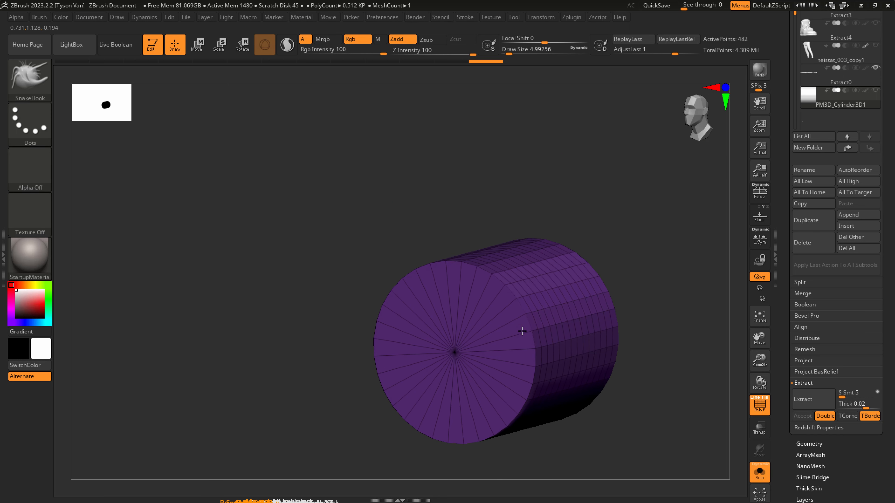
{"action": "key", "text": "p"}
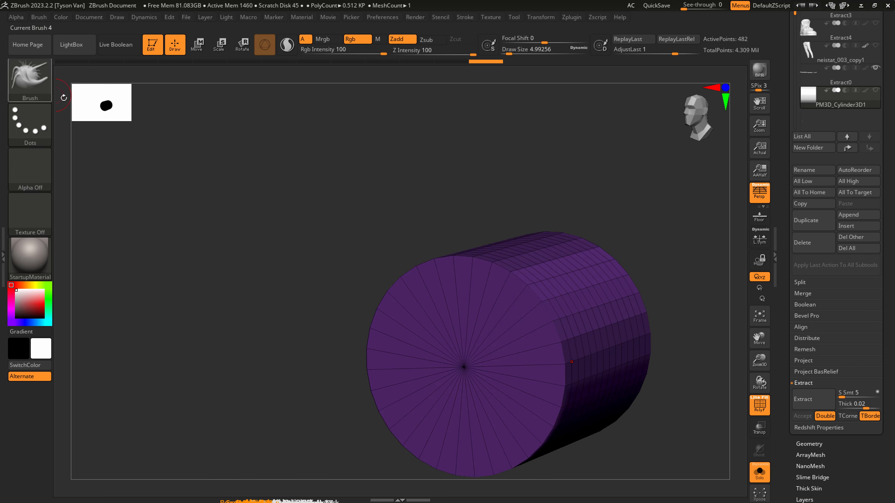
- Activate the ZModeler brush with its edge action set to Insert, Single EdgeLoop
{"action": "mouse_move", "coordinate": [456, 345]}
{"action": "right_mouse_down"}
{"action": "mouse_move", "coordinate": [514, 306]}
{"action": "mouse_move", "coordinate": [478, 296]}
{"action": "right_mouse_up"}
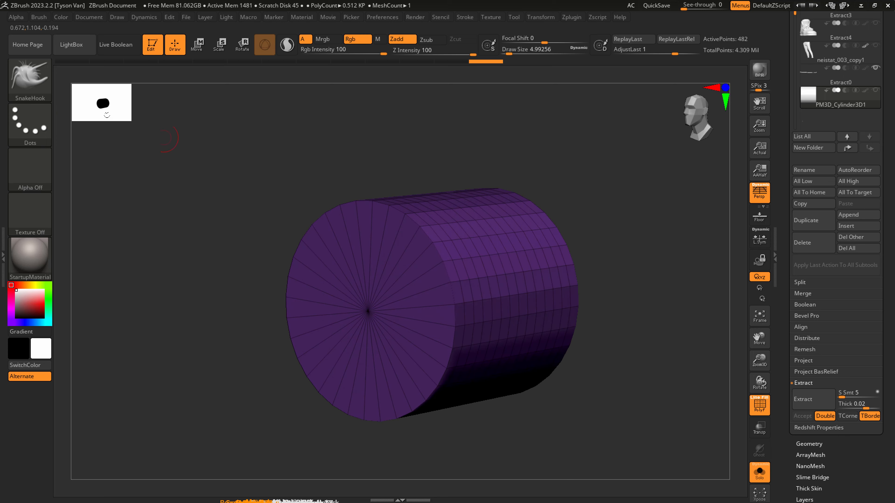
{"action": "left_click", "coordinate": [50, 84]}
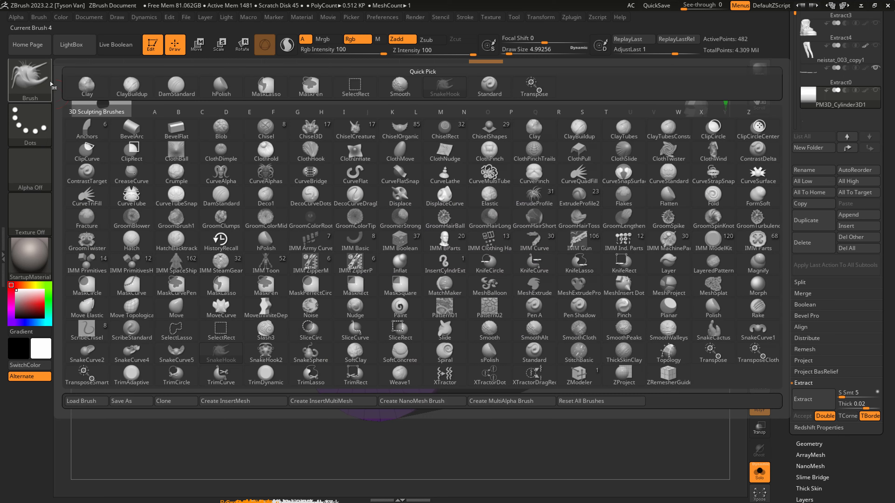
{"action": "left_click", "coordinate": [583, 381]}
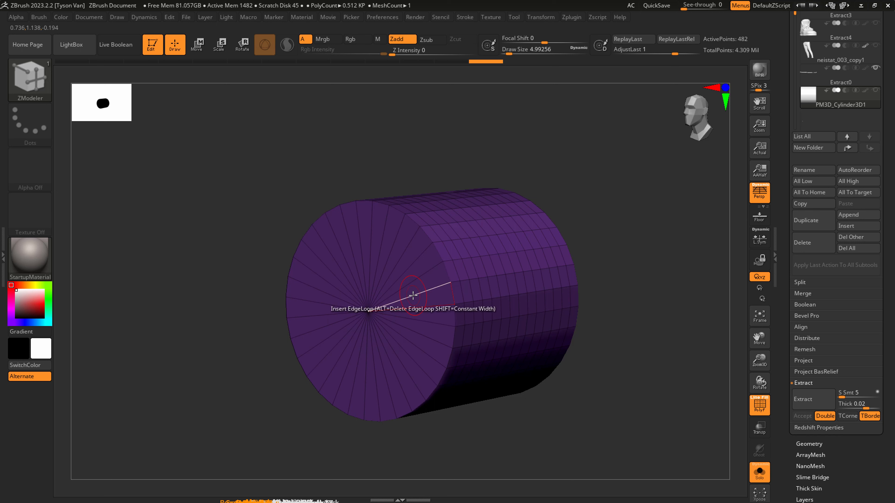
{"action": "key", "text": "space"}
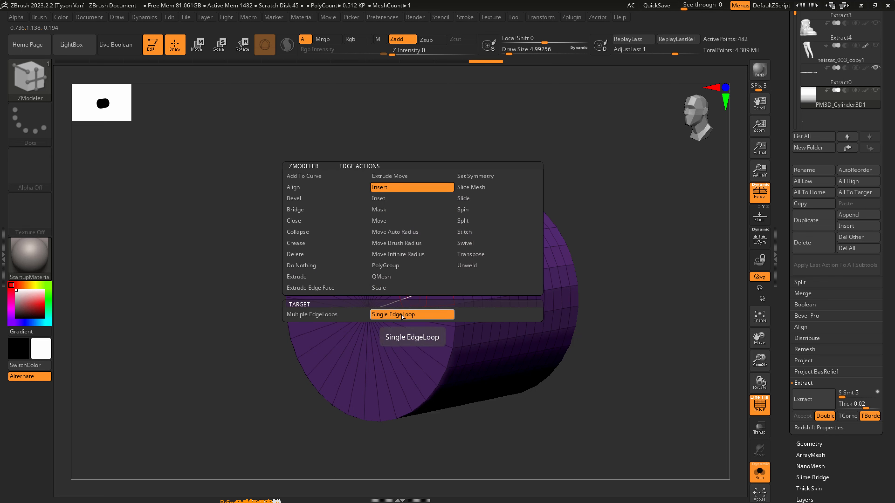
{"action": "key", "text": "ctrl"}
{"action": "key", "text": "ctrl"}
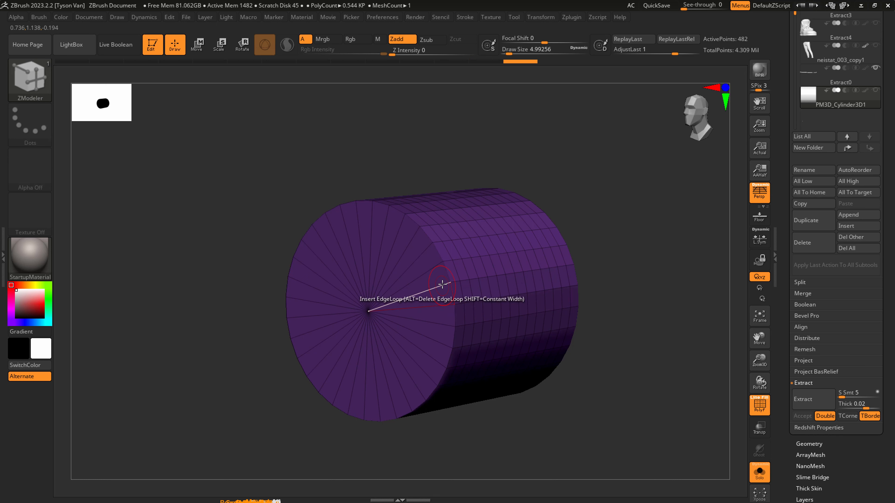
{"action": "left_click", "coordinate": [446, 278]}
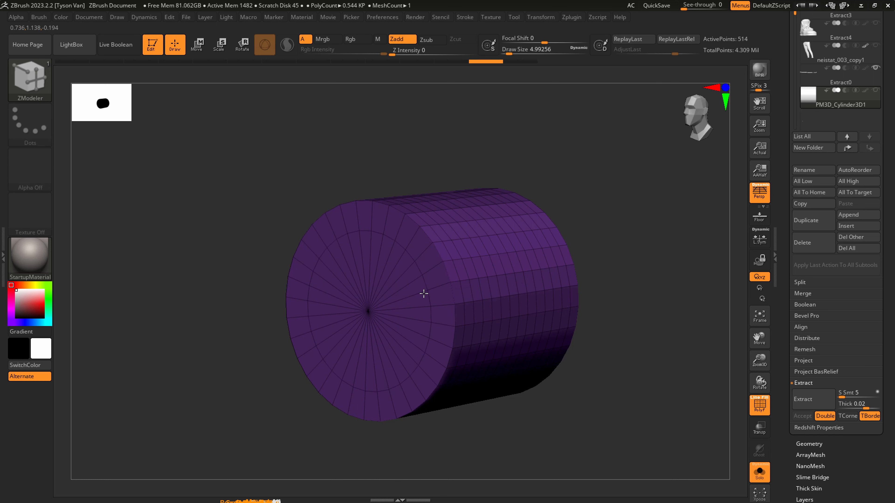
{"action": "key", "text": "ctrl+z"}
{"action": "key", "text": "ctrl+z"}
{"action": "mouse_move", "coordinate": [393, 303]}
{"action": "left_mouse_down"}
{"action": "mouse_move", "coordinate": [384, 306]}
{"action": "mouse_move", "coordinate": [391, 304]}
{"action": "left_mouse_up"}
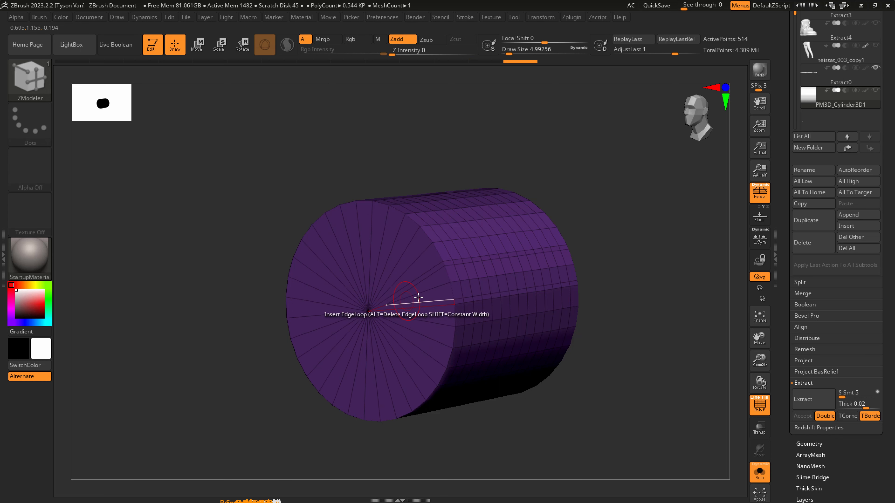
{"action": "key", "text": "ctrl+z"}
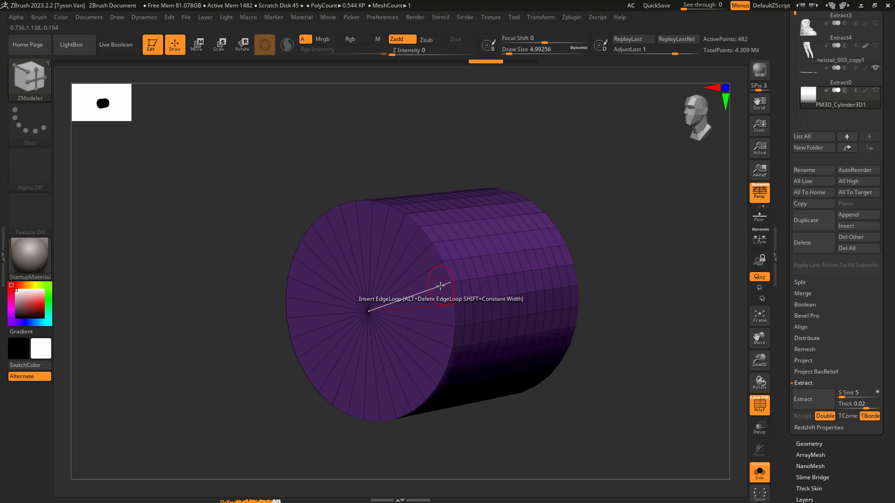
- Insert two closely spaced concentric edge loops at about half the radius of the cylinder's front cap
{"action": "left_click", "coordinate": [434, 288]}
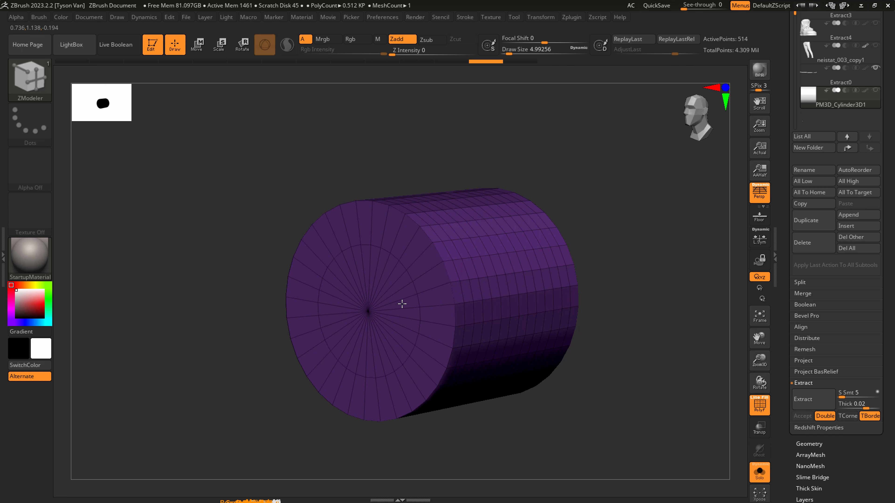
{"action": "left_click", "coordinate": [392, 310]}
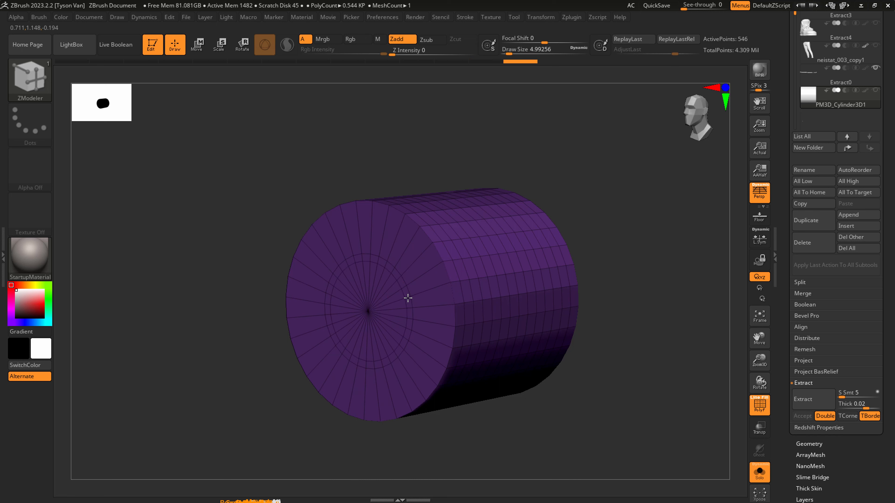
{"action": "right_click_drag", "start_coordinate": [410, 298], "coordinate": [431, 300]}
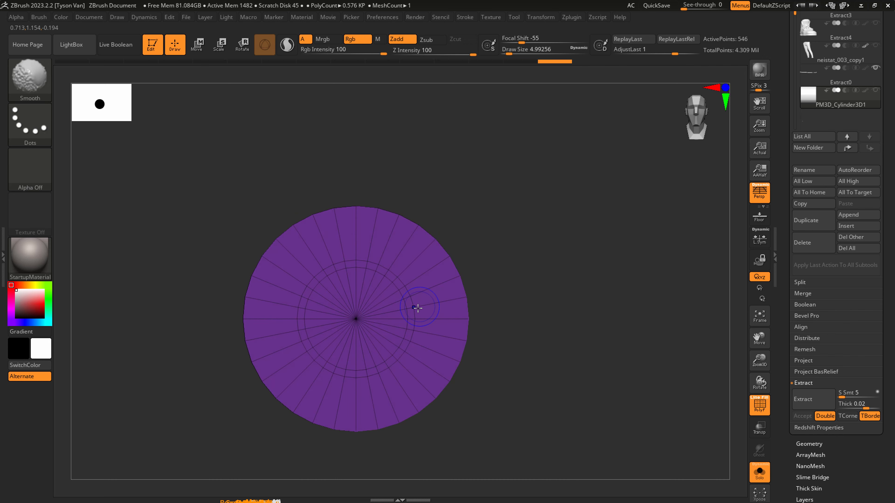
- Insert a matching pair of concentric edge loops on the cylinder's opposite cap
{"action": "right_click_drag", "start_coordinate": [283, 403], "coordinate": [356, 313]}
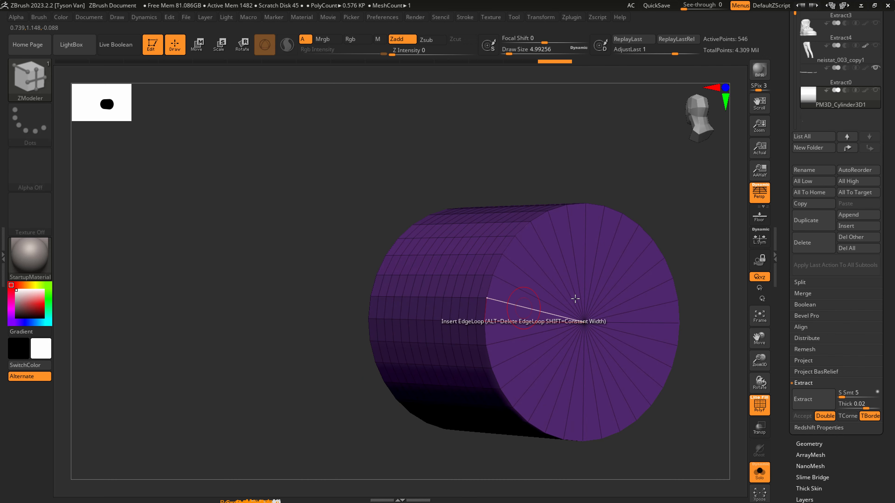
{"action": "left_click", "coordinate": [546, 275]}
{"action": "left_click", "coordinate": [546, 275]}
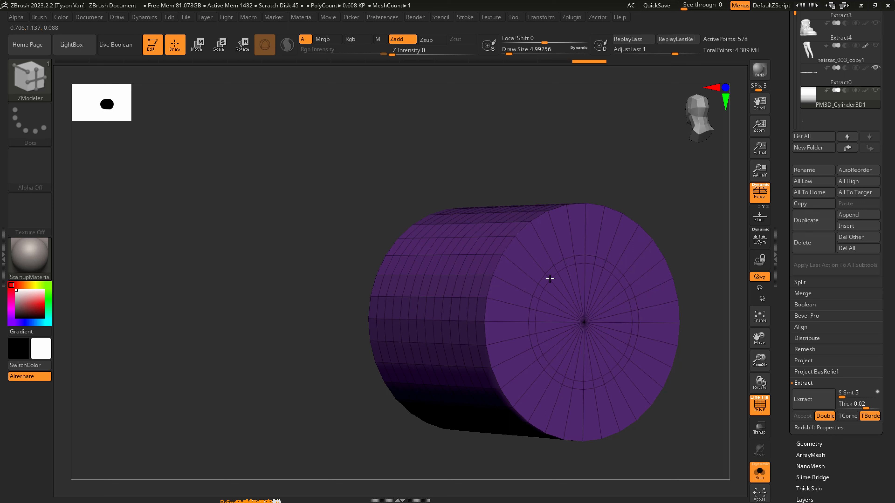
{"action": "right_click_drag", "start_coordinate": [595, 313], "coordinate": [563, 313]}
{"action": "left_click", "coordinate": [560, 297]}
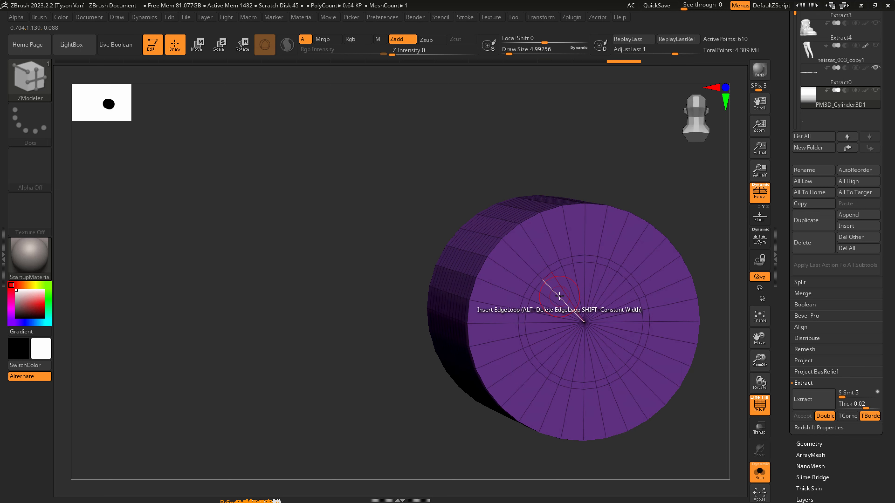
- Set the ZModeler edge action to PolyGroup, Polyloop and give the center disc on each cap its own polygroup
{"action": "key", "text": "space"}
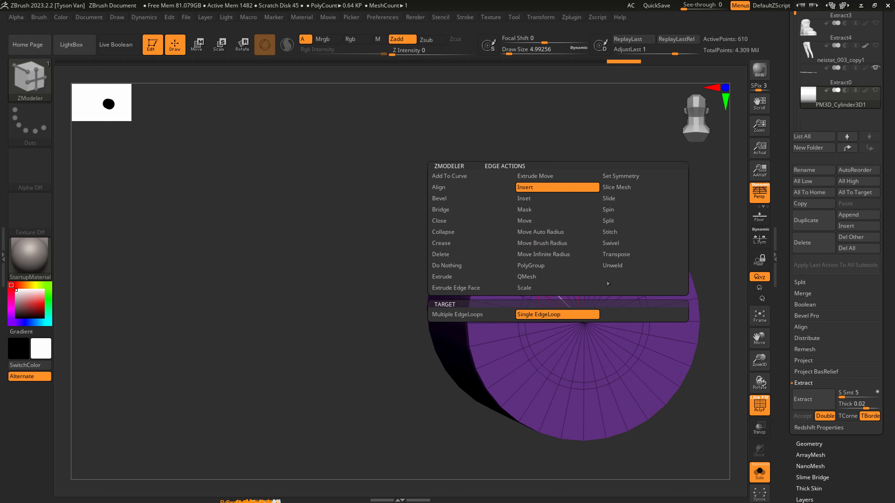
{"action": "left_click", "coordinate": [535, 267]}
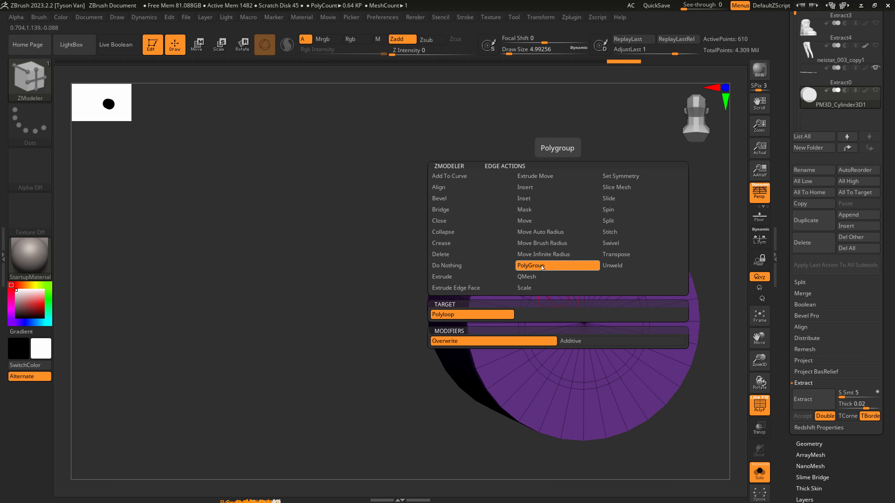
{"action": "left_click", "coordinate": [560, 297]}
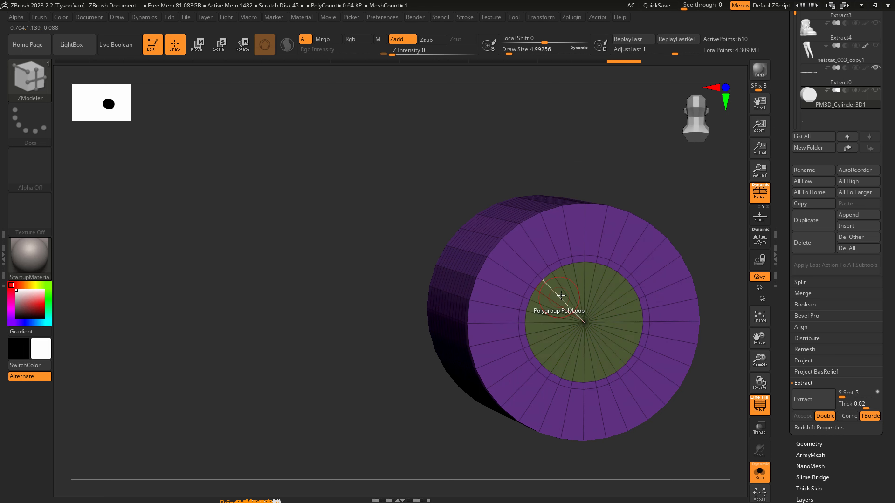
{"action": "right_click_drag", "start_coordinate": [559, 301], "coordinate": [629, 304]}
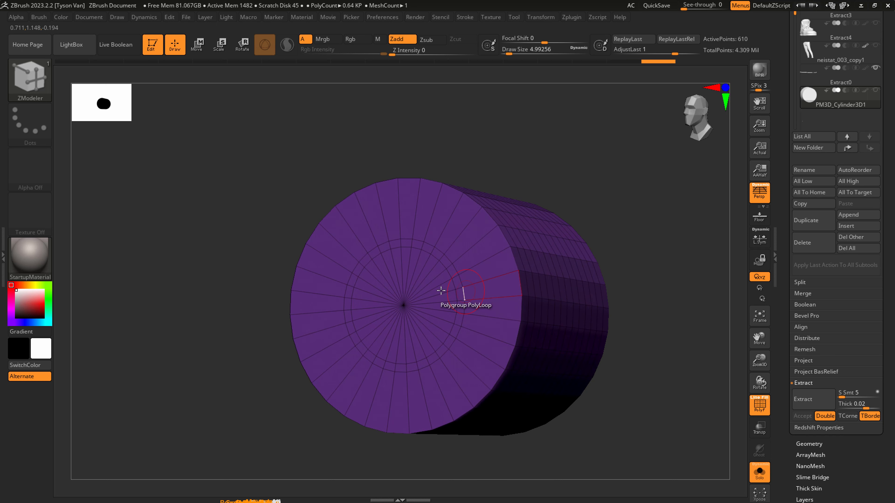
{"action": "left_click", "coordinate": [437, 287]}
{"action": "right_click_drag", "start_coordinate": [429, 296], "coordinate": [410, 310], "text": "shift"}
- Isolate the two center discs and turn on Double-sided display for the mesh
{"action": "key", "text": "ctrl+shift"}
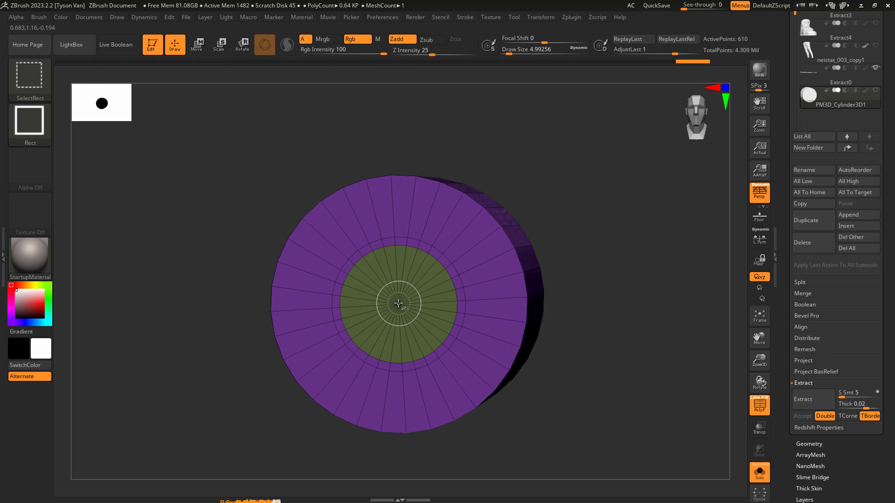
{"action": "left_click", "coordinate": [398, 304], "text": "ctrl+shift"}
{"action": "right_click_drag", "start_coordinate": [398, 307], "coordinate": [409, 325]}
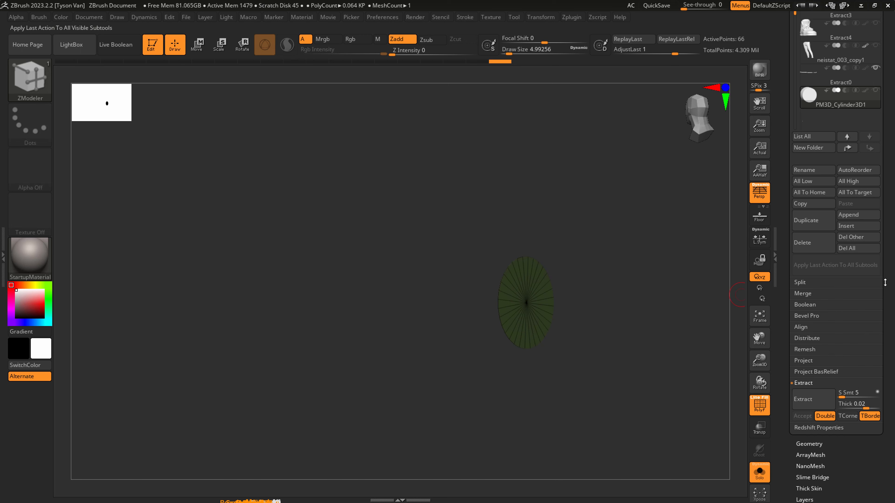
{"action": "left_click_drag", "start_coordinate": [885, 282], "coordinate": [847, 220]}
{"action": "left_click", "coordinate": [813, 208]}
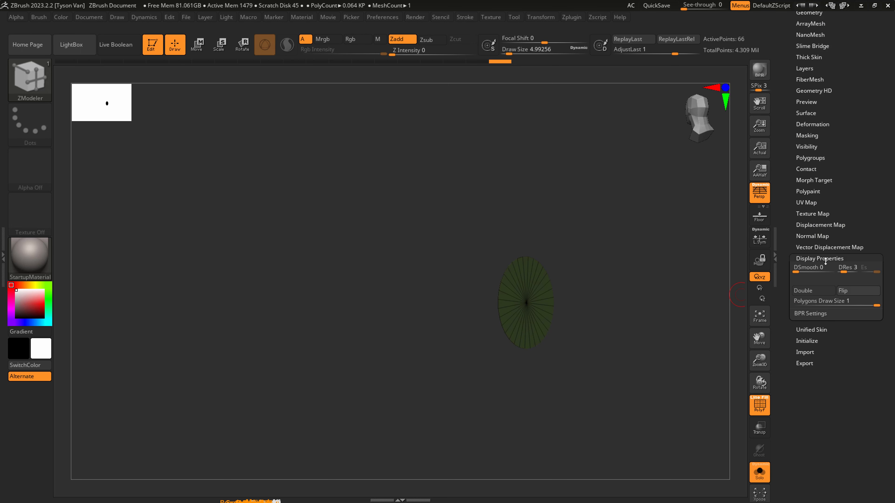
{"action": "left_click", "coordinate": [796, 289]}
- Unhide the whole cylinder with everything masked except the two center discs, and activate the Scale gizmo between the discs
{"action": "mouse_move", "coordinate": [310, 399]}
{"action": "left_mouse_down", "text": "ctrl"}
{"action": "mouse_move", "coordinate": [638, 270]}
{"action": "mouse_move", "coordinate": [613, 313]}
{"action": "mouse_move", "coordinate": [313, 373]}
{"action": "mouse_move", "coordinate": [635, 264]}
{"action": "mouse_move", "coordinate": [635, 277]}
{"action": "left_mouse_up", "text": "ctrl"}
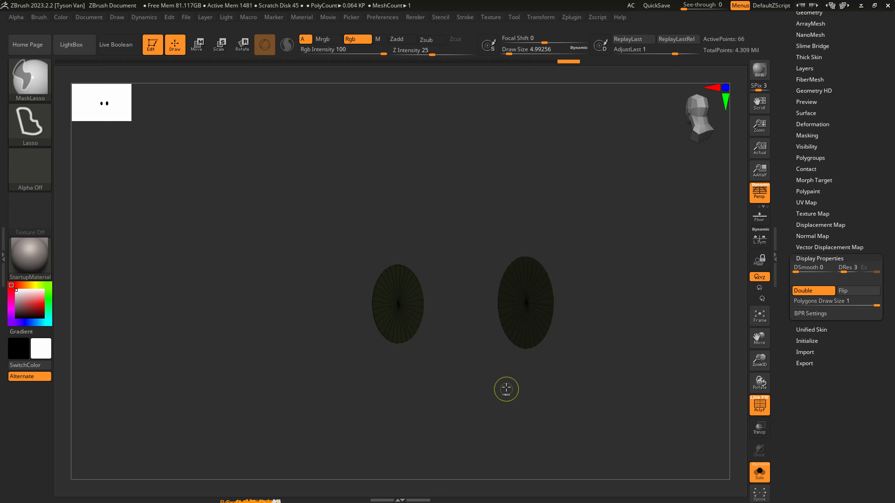
{"action": "left_click", "coordinate": [507, 389], "text": "ctrl"}
{"action": "mouse_move", "coordinate": [488, 388]}
{"action": "left_mouse_down"}
{"action": "mouse_move", "coordinate": [507, 387]}
{"action": "mouse_move", "coordinate": [473, 373]}
{"action": "mouse_move", "coordinate": [434, 394]}
{"action": "mouse_move", "coordinate": [421, 388]}
{"action": "left_mouse_up"}
{"action": "left_click", "coordinate": [218, 45]}
{"action": "key", "text": "ctrl"}
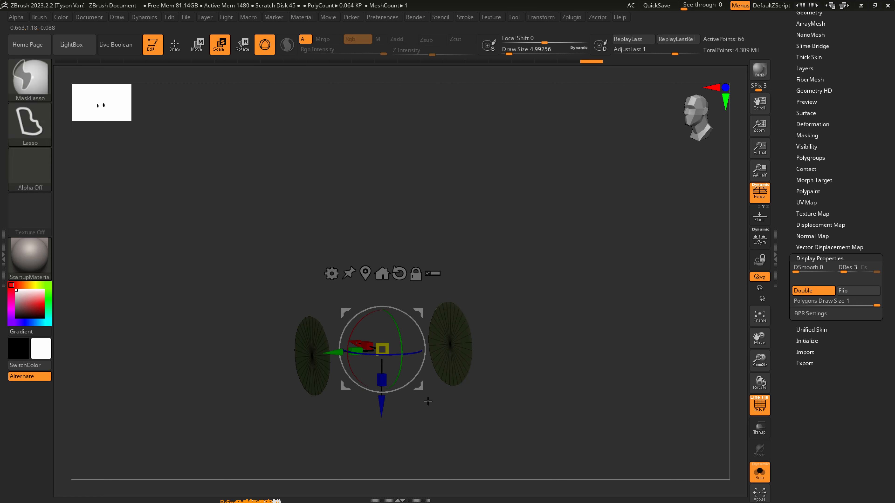
{"action": "mouse_move", "coordinate": [228, 412]}
{"action": "left_mouse_down", "text": "ctrl"}
{"action": "mouse_move", "coordinate": [493, 468]}
{"action": "mouse_move", "coordinate": [489, 408]}
{"action": "mouse_move", "coordinate": [522, 388]}
{"action": "mouse_move", "coordinate": [403, 373]}
{"action": "left_mouse_up", "text": "ctrl"}
{"action": "key", "text": "shift"}
{"action": "left_click", "coordinate": [510, 402], "text": "ctrl+shift"}
{"action": "key", "text": "ctrl"}
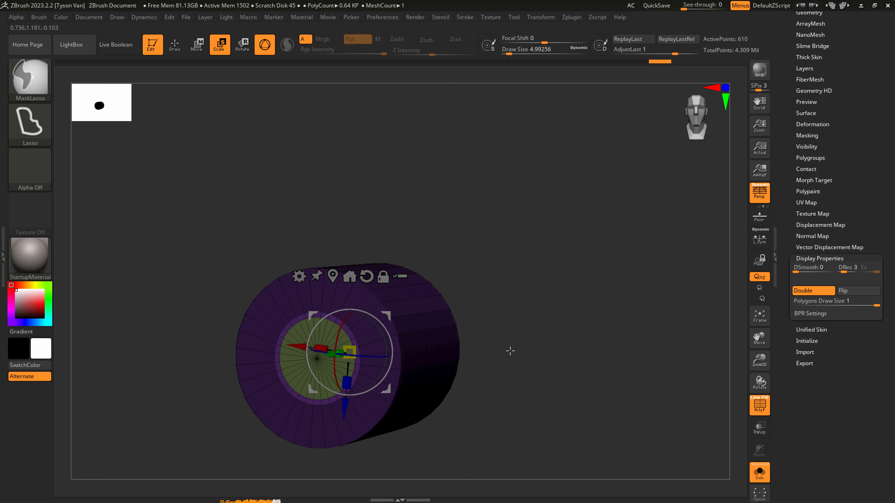
- Scale the two discs toward each other along the cylinder's axis to recess both caps, and clear the mask
{"action": "left_click_drag", "start_coordinate": [526, 339], "coordinate": [493, 338]}
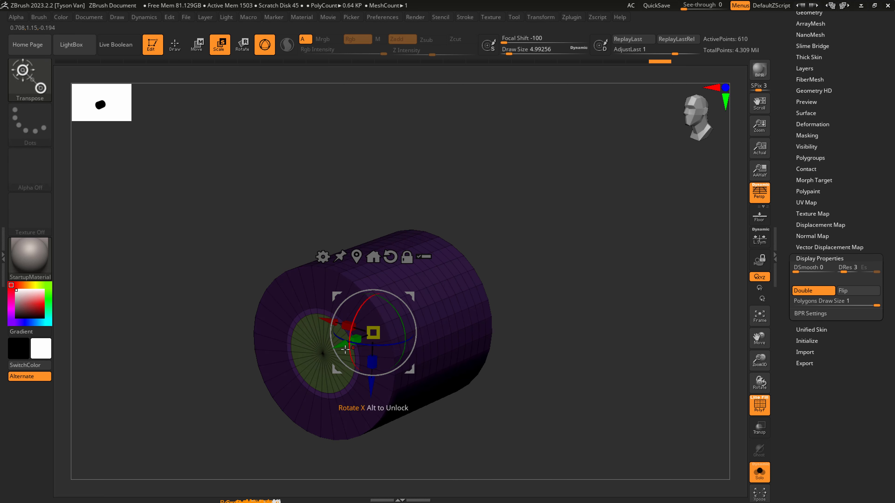
{"action": "left_click_drag", "start_coordinate": [357, 337], "coordinate": [374, 333]}
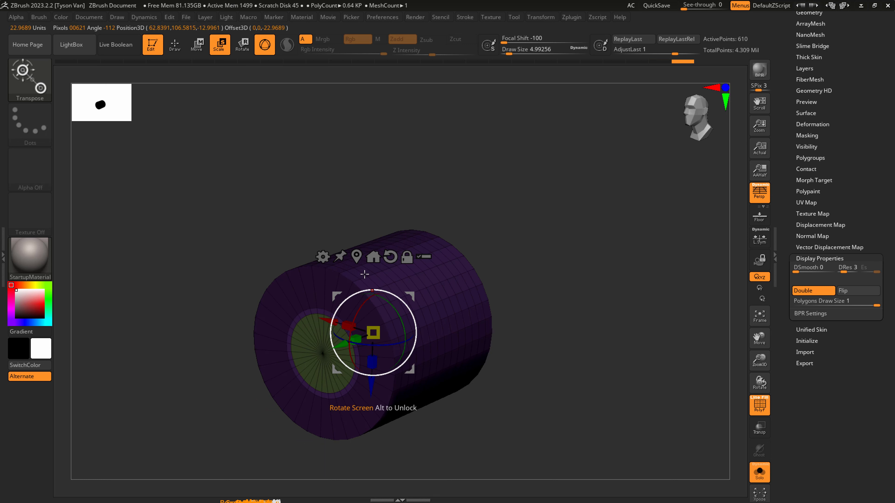
{"action": "left_click_drag", "start_coordinate": [357, 338], "coordinate": [362, 336]}
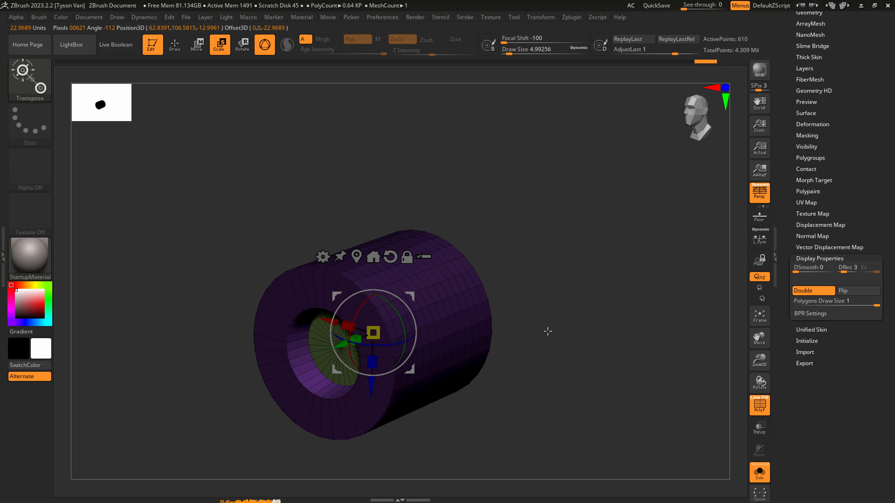
{"action": "left_click_drag", "start_coordinate": [548, 331], "coordinate": [564, 347], "text": "ctrl"}
{"action": "key", "text": "q"}
- Set the edge action to Insert, Single EdgeLoop and add a loop just inside the rim of each recessed disc
{"action": "mouse_move", "coordinate": [384, 368]}
{"action": "right_mouse_down", "text": "ctrl"}
{"action": "mouse_move", "coordinate": [373, 399]}
{"action": "mouse_move", "coordinate": [409, 375]}
{"action": "right_mouse_up", "text": "ctrl"}
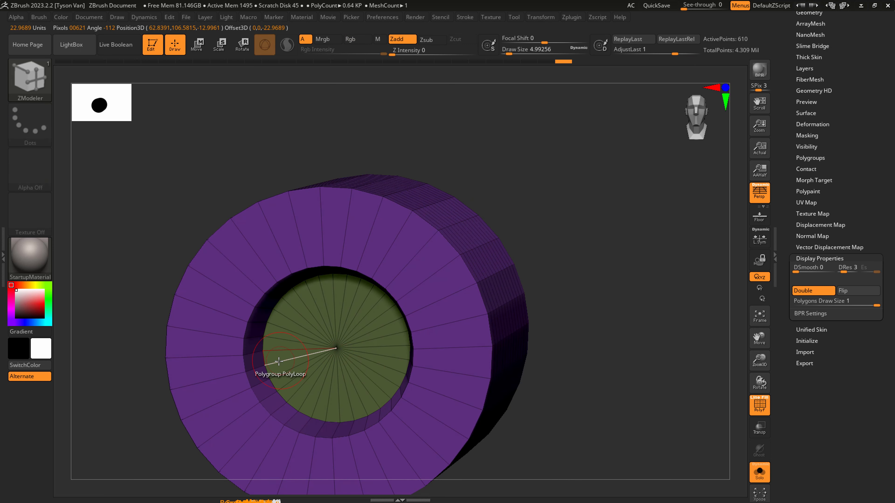
{"action": "key", "text": "space"}
{"action": "left_click", "coordinate": [259, 184]}
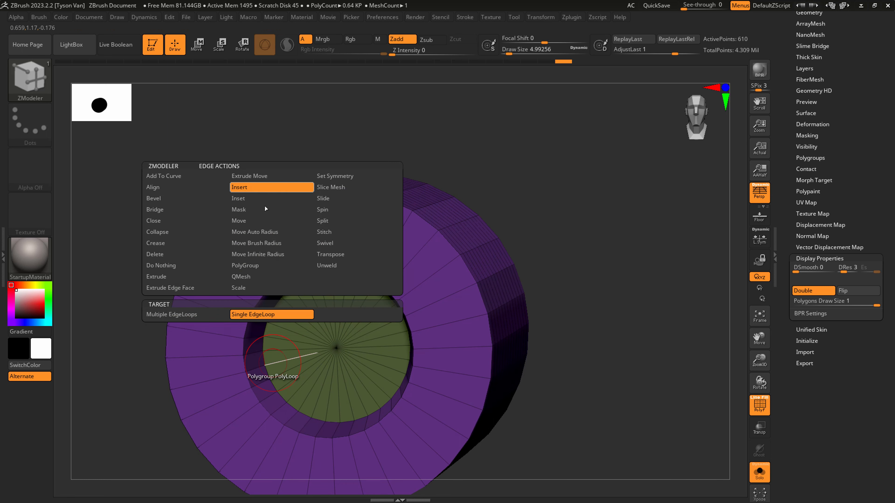
{"action": "left_click", "coordinate": [250, 313]}
{"action": "left_click", "coordinate": [270, 338]}
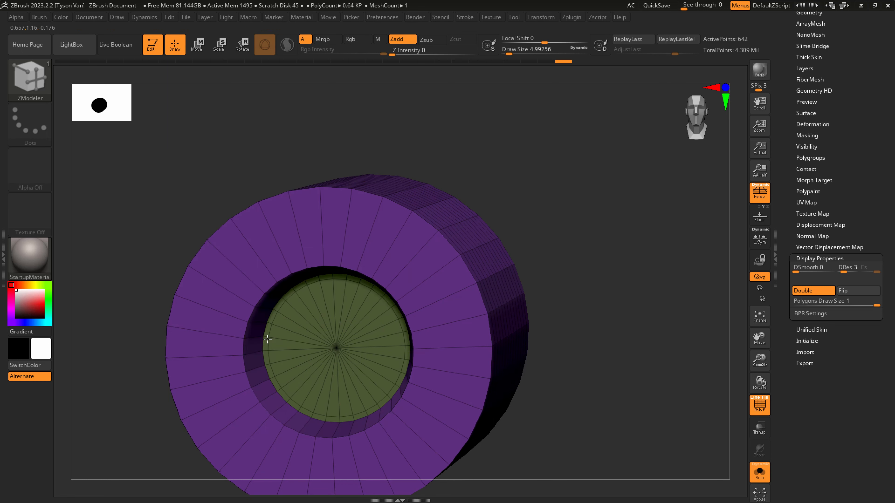
{"action": "mouse_move", "coordinate": [356, 338]}
{"action": "right_mouse_down"}
{"action": "mouse_move", "coordinate": [461, 292]}
{"action": "mouse_move", "coordinate": [442, 266]}
{"action": "right_mouse_up"}
{"action": "left_click", "coordinate": [458, 272]}
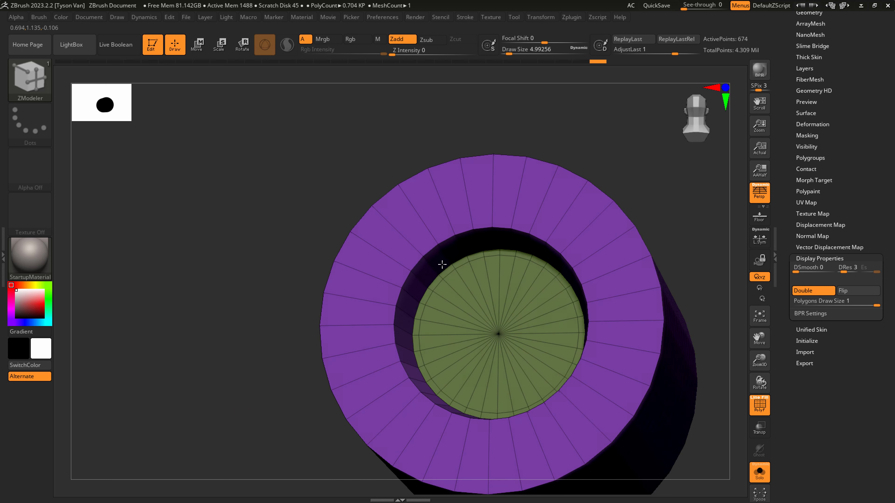
- Subdivide the wheel once to check how its recess edges hold, and undo the subdivision
{"action": "key", "text": "ctrl"}
{"action": "key", "text": "ctrl+d"}
{"action": "mouse_move", "coordinate": [465, 295]}
{"action": "right_mouse_down"}
{"action": "mouse_move", "coordinate": [438, 296]}
{"action": "mouse_move", "coordinate": [491, 313]}
{"action": "mouse_move", "coordinate": [492, 256]}
{"action": "mouse_move", "coordinate": [511, 250]}
{"action": "right_mouse_up"}
{"action": "right_click_drag", "start_coordinate": [282, 305], "coordinate": [296, 286]}
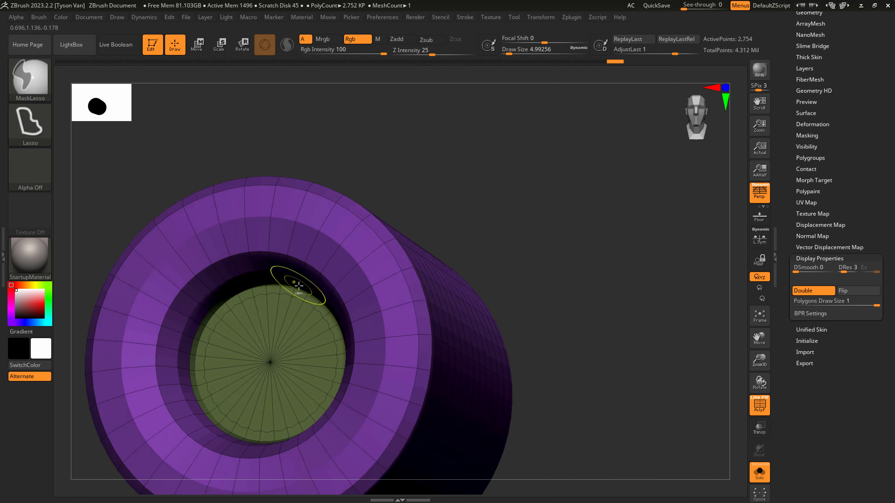
{"action": "key", "text": "ctrl+z"}
- Insert one more supporting edge loop inside the recess on each side of the wheel
{"action": "right_click_drag", "start_coordinate": [285, 329], "coordinate": [237, 322]}
{"action": "mouse_move", "coordinate": [545, 395]}
{"action": "right_mouse_down"}
{"action": "mouse_move", "coordinate": [549, 360]}
{"action": "mouse_move", "coordinate": [510, 423]}
{"action": "right_mouse_up"}
{"action": "key", "text": "ctrl+z"}
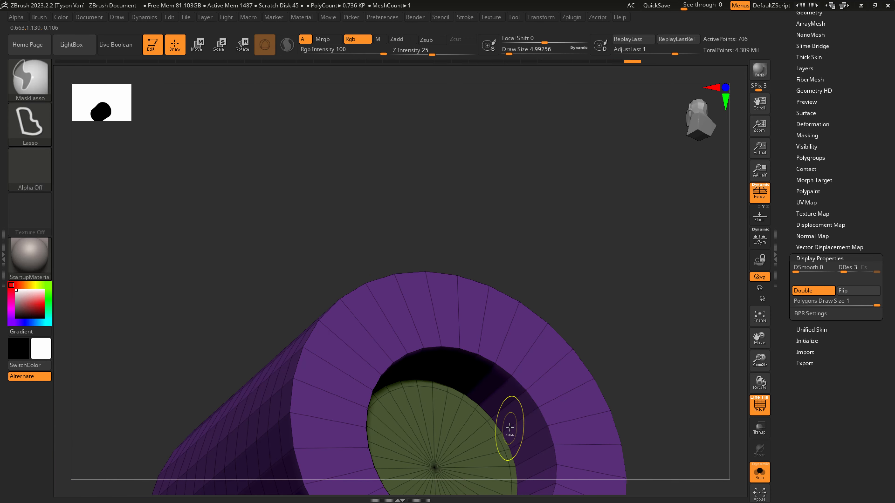
{"action": "right_click_drag", "start_coordinate": [503, 437], "coordinate": [517, 255], "text": "alt"}
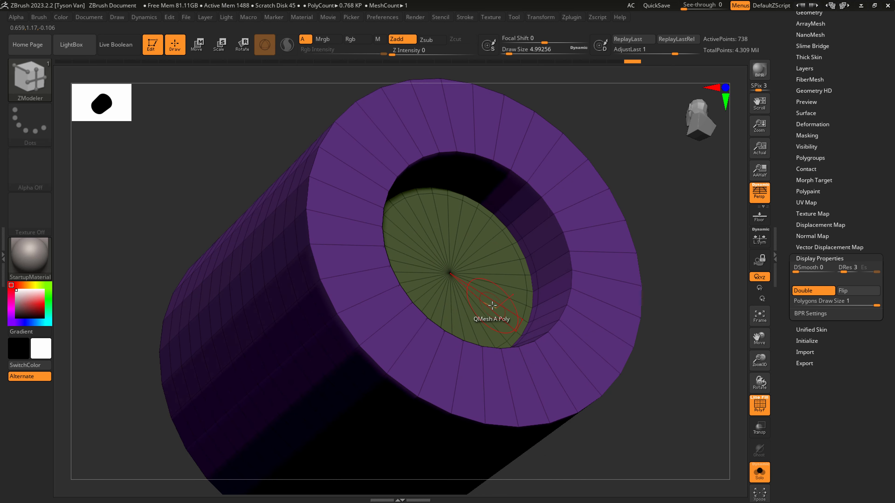
- Regroup the whole wheel as one polygroup and assign the recessed center discs a separate polygroup with PolyGroup, Polyloop
{"action": "right_click_drag", "start_coordinate": [492, 305], "coordinate": [501, 280]}
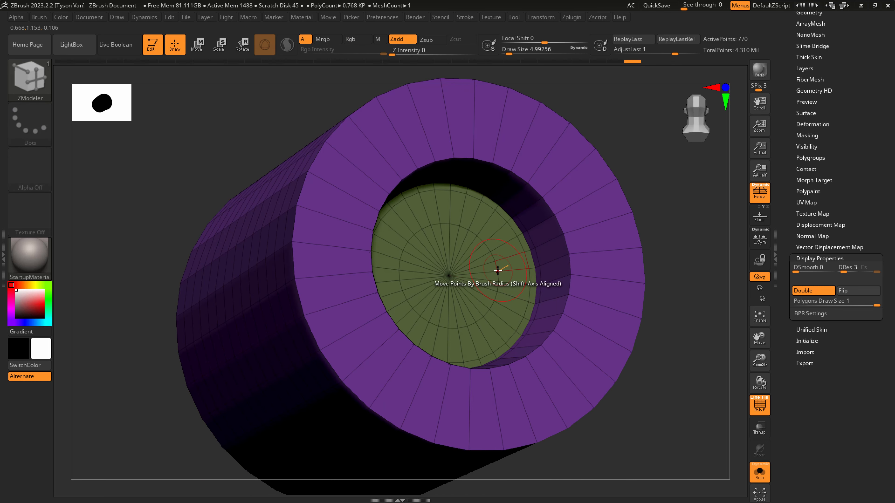
{"action": "key", "text": "space"}
{"action": "left_click", "coordinate": [463, 262]}
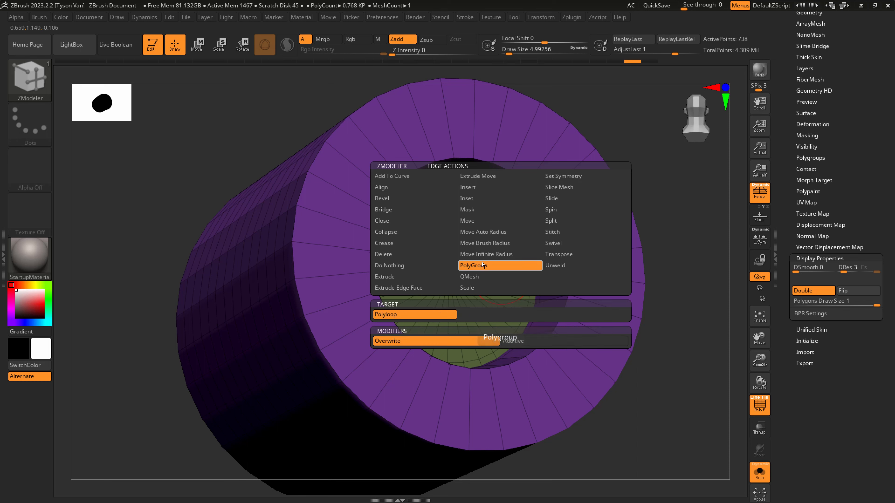
{"action": "key", "text": "ctrl"}
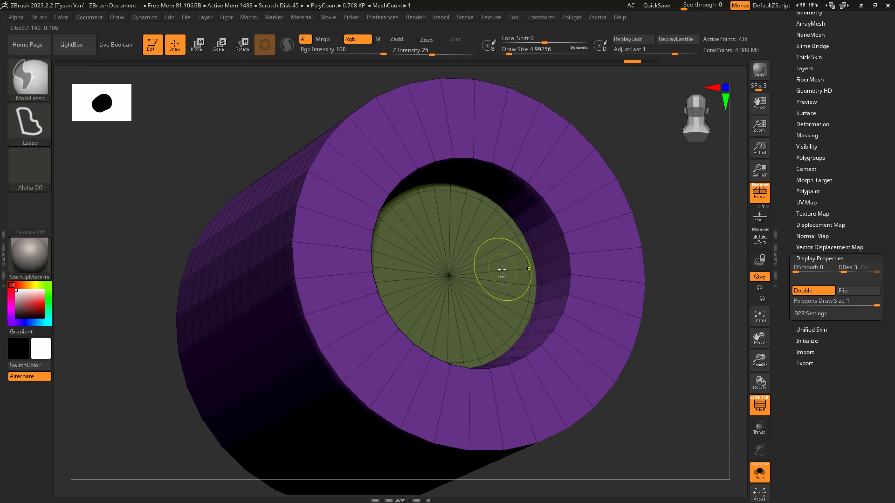
{"action": "key", "text": "ctrl+w"}
{"action": "key", "text": "ctrl+w"}
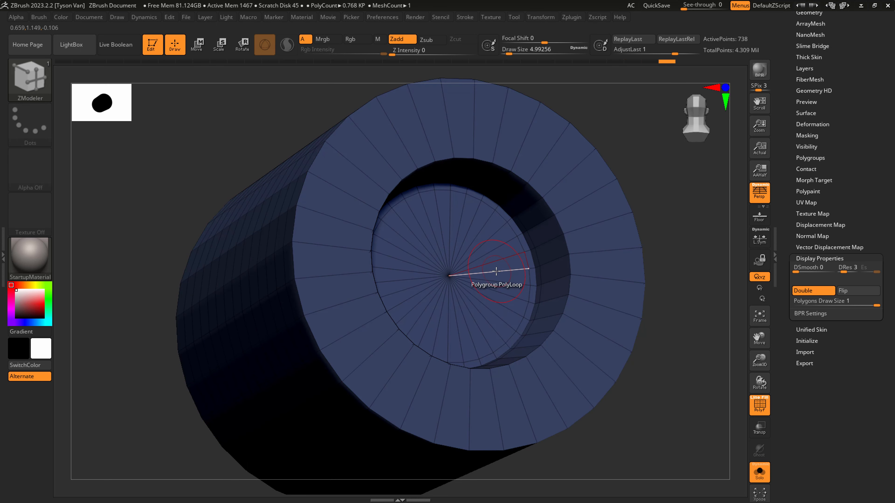
{"action": "left_click", "coordinate": [495, 271], "text": "ctrl"}
{"action": "right_click_drag", "start_coordinate": [495, 273], "coordinate": [340, 271]}
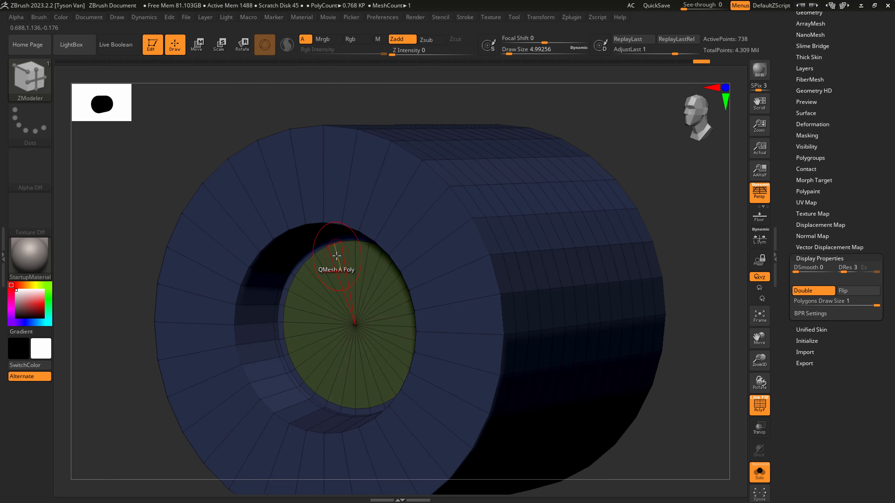
- Set the polygon action to Extrude, Polygroup All and extrude the recessed center discs slightly outward
{"action": "key", "text": "space"}
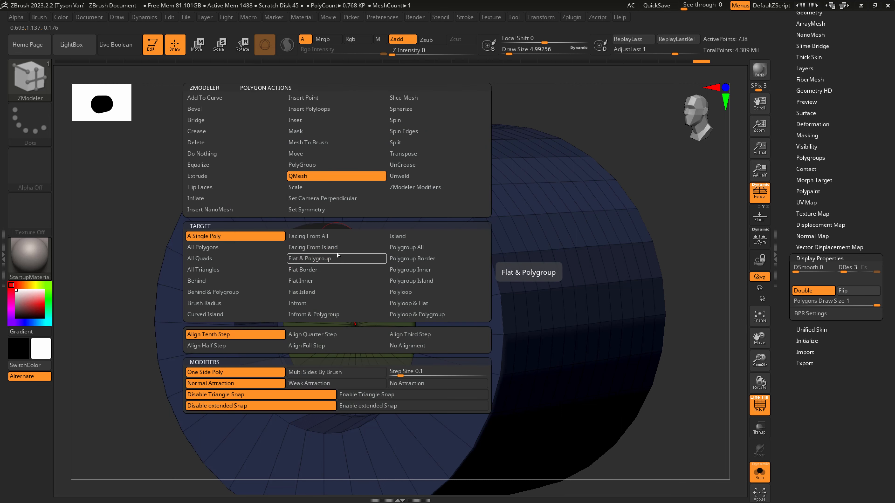
{"action": "left_click", "coordinate": [219, 176]}
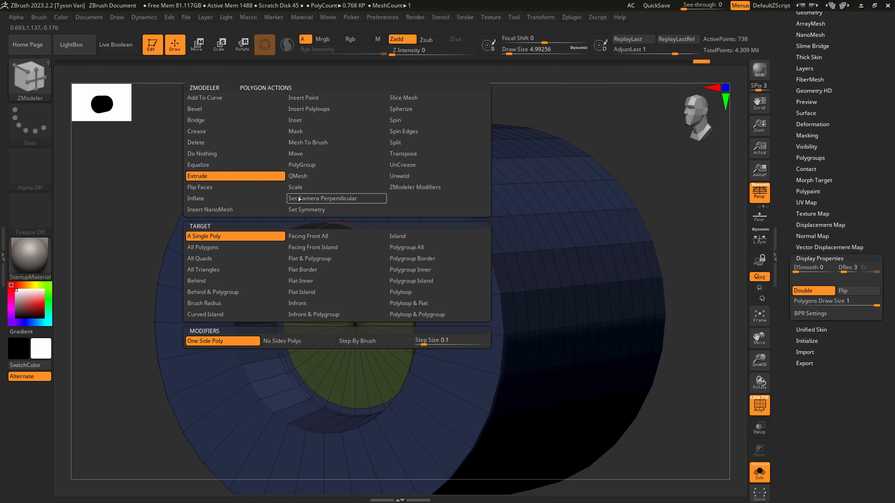
{"action": "left_click", "coordinate": [422, 247]}
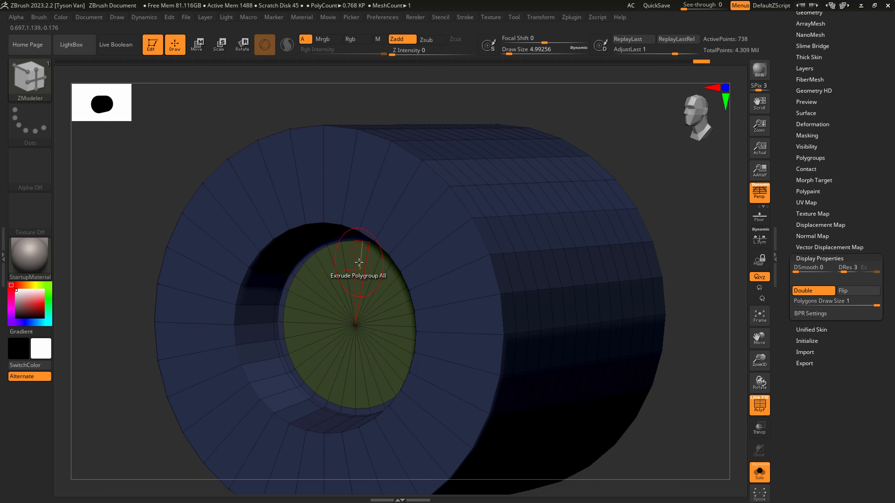
{"action": "left_click_drag", "start_coordinate": [358, 263], "coordinate": [342, 278]}
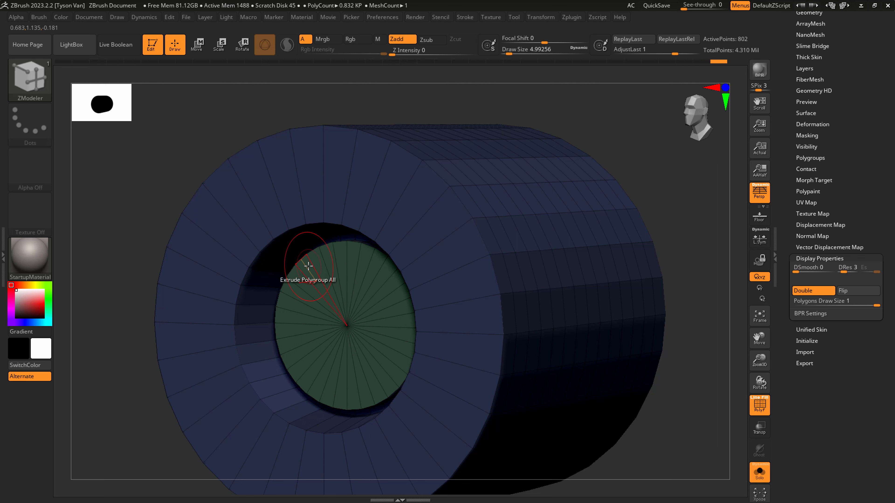
- Switch the edge action back to Insert, Single EdgeLoop and add supporting loops around the rims of both extruded discs
{"action": "key", "text": "space"}
{"action": "left_click", "coordinate": [290, 190]}
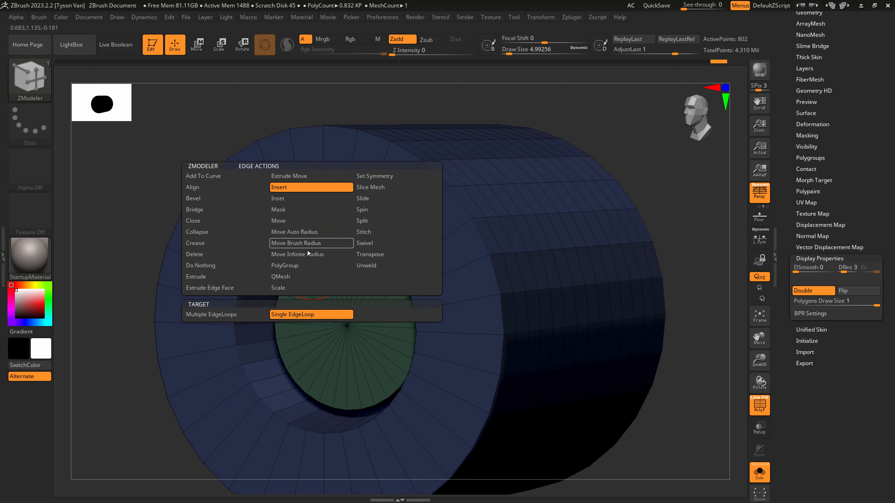
{"action": "left_click", "coordinate": [314, 260]}
{"action": "right_click_drag", "start_coordinate": [330, 266], "coordinate": [266, 269]}
{"action": "left_click", "coordinate": [302, 249]}
{"action": "right_click_drag", "start_coordinate": [511, 256], "coordinate": [531, 247]}
{"action": "left_click", "coordinate": [531, 247]}
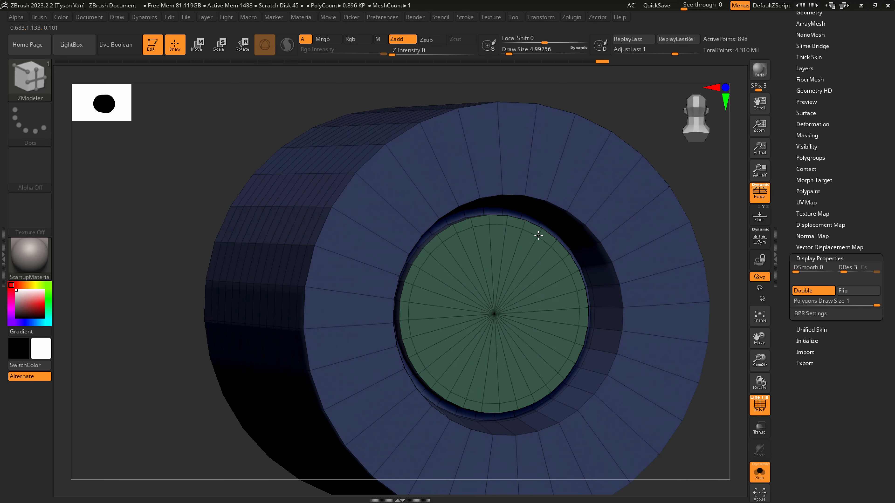
{"action": "right_click_drag", "start_coordinate": [514, 276], "coordinate": [578, 279]}
- Set the edge action to Slide, EdgeLoop Complete and slide the recess's rim loop outward to widen the opening
{"action": "mouse_move", "coordinate": [463, 298]}
{"action": "right_mouse_down", "text": "ctrl"}
{"action": "mouse_move", "coordinate": [356, 290]}
{"action": "mouse_move", "coordinate": [423, 314]}
{"action": "right_mouse_up", "text": "ctrl"}
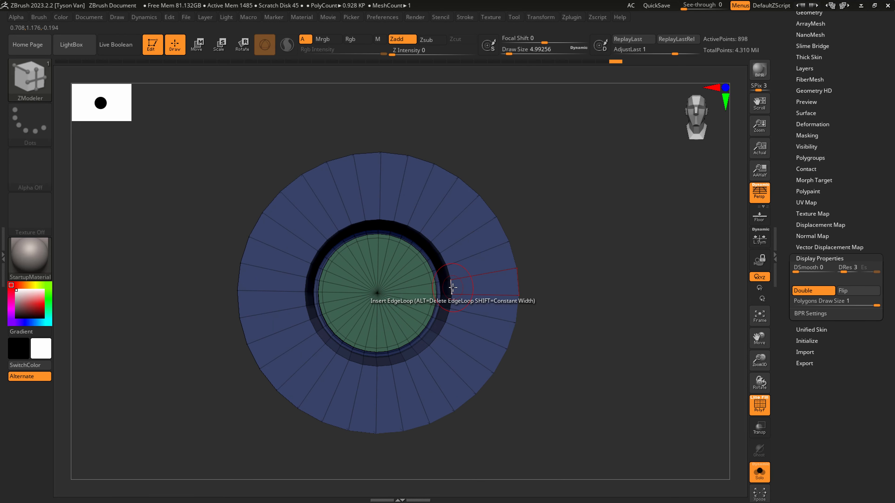
{"action": "right_click_drag", "start_coordinate": [455, 287], "coordinate": [452, 286]}
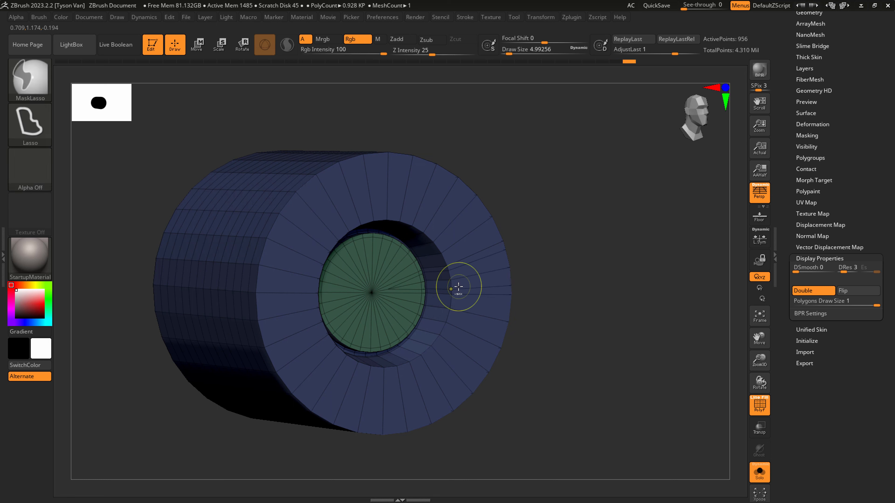
{"action": "key", "text": "space"}
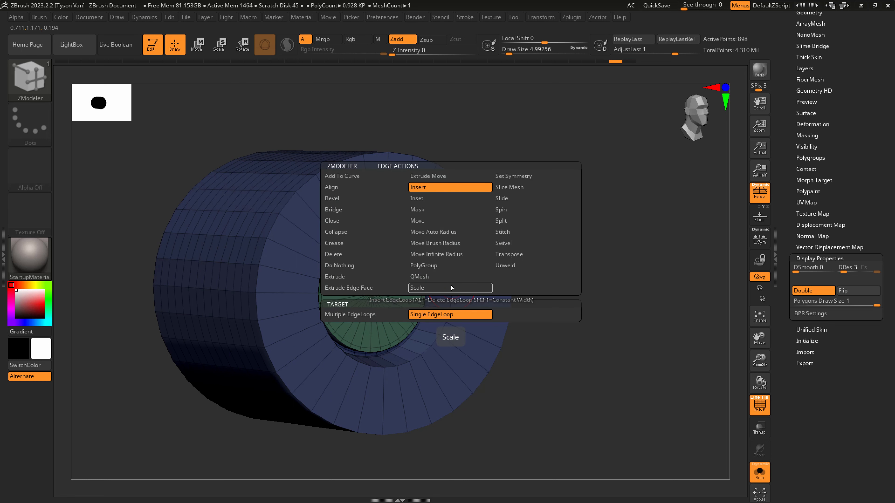
{"action": "left_click", "coordinate": [504, 199]}
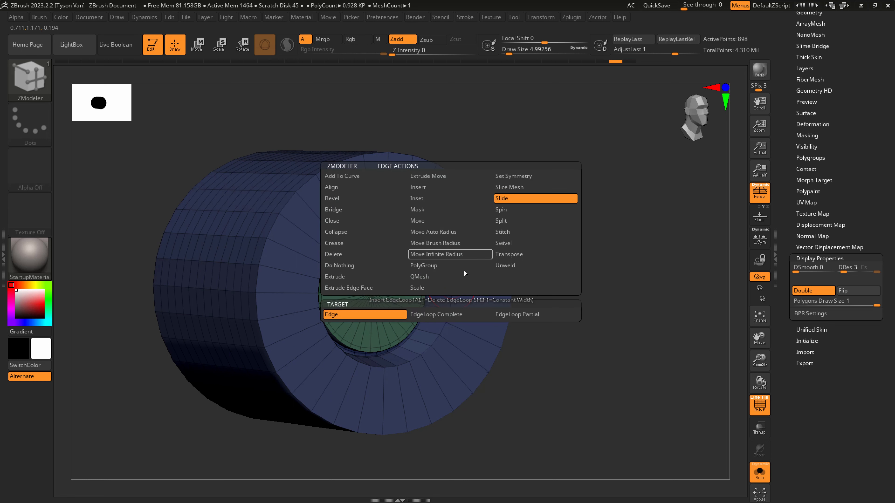
{"action": "left_click", "coordinate": [441, 315]}
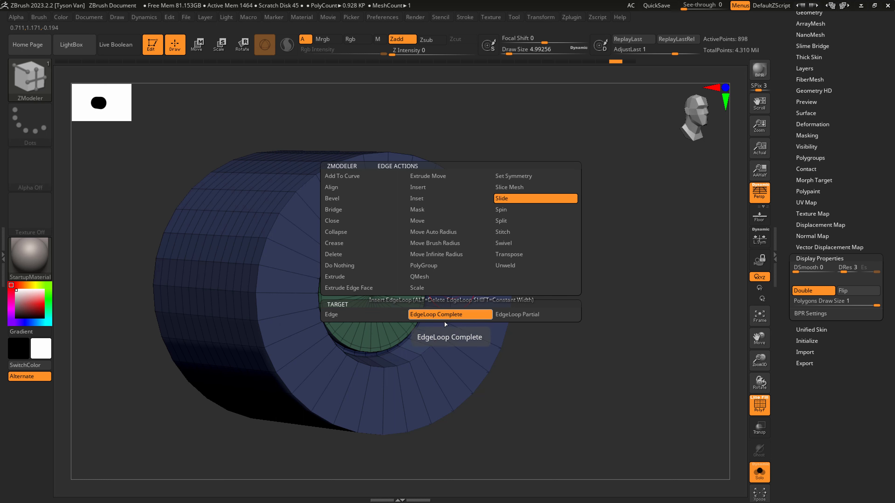
{"action": "left_click_drag", "start_coordinate": [442, 328], "coordinate": [463, 338]}
- Subdivide the wheel two levels, check its smooth surface without the wireframe, and delete the lower subdivision levels
{"action": "right_click_drag", "start_coordinate": [464, 339], "coordinate": [443, 296]}
{"action": "mouse_move", "coordinate": [558, 283]}
{"action": "right_mouse_down"}
{"action": "mouse_move", "coordinate": [534, 260]}
{"action": "mouse_move", "coordinate": [552, 285]}
{"action": "mouse_move", "coordinate": [595, 287]}
{"action": "mouse_move", "coordinate": [576, 281]}
{"action": "right_mouse_up"}
{"action": "key", "text": "ctrl+d"}
{"action": "key", "text": "ctrl+d"}
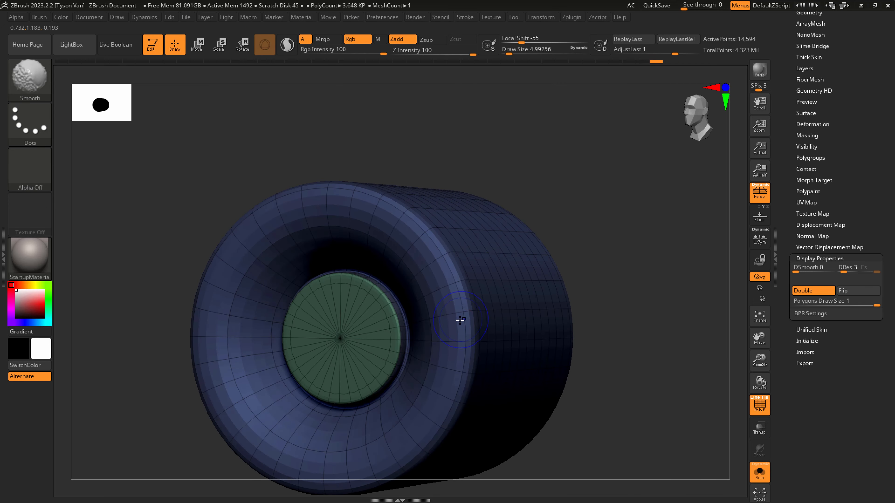
{"action": "key", "text": "shift+f"}
{"action": "mouse_move", "coordinate": [464, 319]}
{"action": "right_mouse_down", "text": "ctrl"}
{"action": "mouse_move", "coordinate": [408, 311]}
{"action": "mouse_move", "coordinate": [465, 340]}
{"action": "right_mouse_up", "text": "ctrl"}
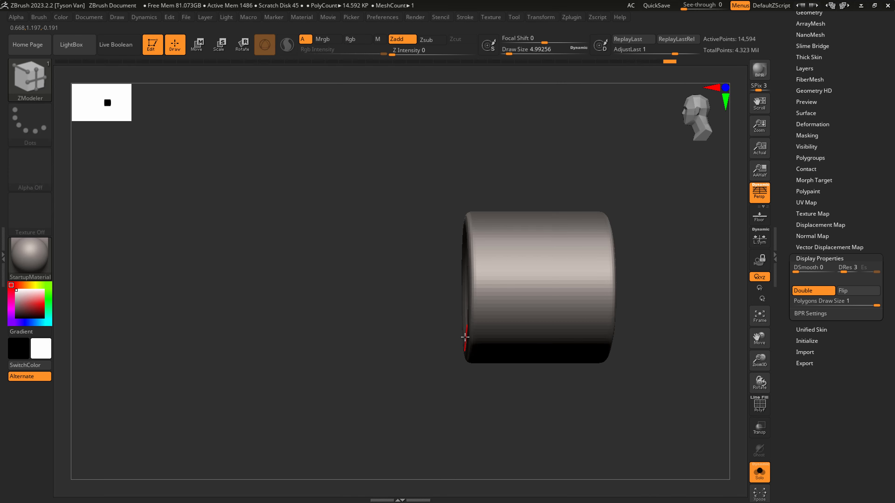
{"action": "right_click_drag", "start_coordinate": [564, 263], "coordinate": [599, 264]}
{"action": "scroll", "coordinate": [842, 101], "scroll_direction": "up", "scroll_amount": 3}
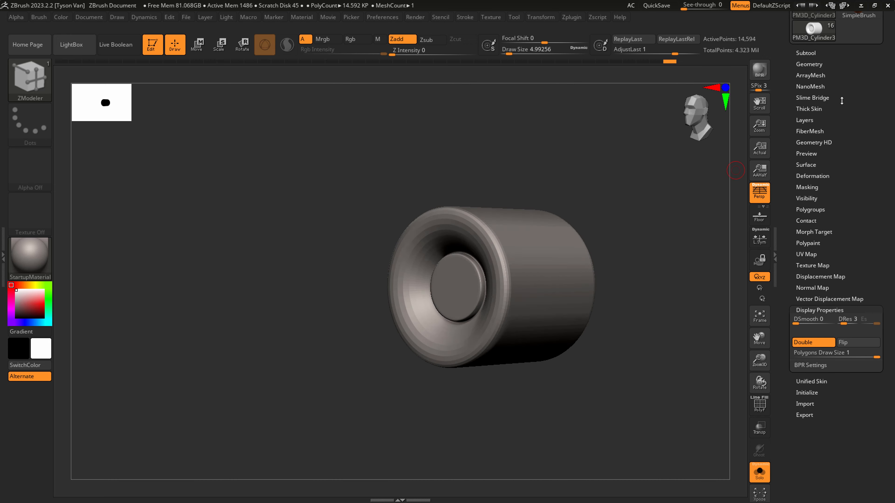
{"action": "left_click", "coordinate": [806, 64]}
{"action": "left_click", "coordinate": [815, 83]}
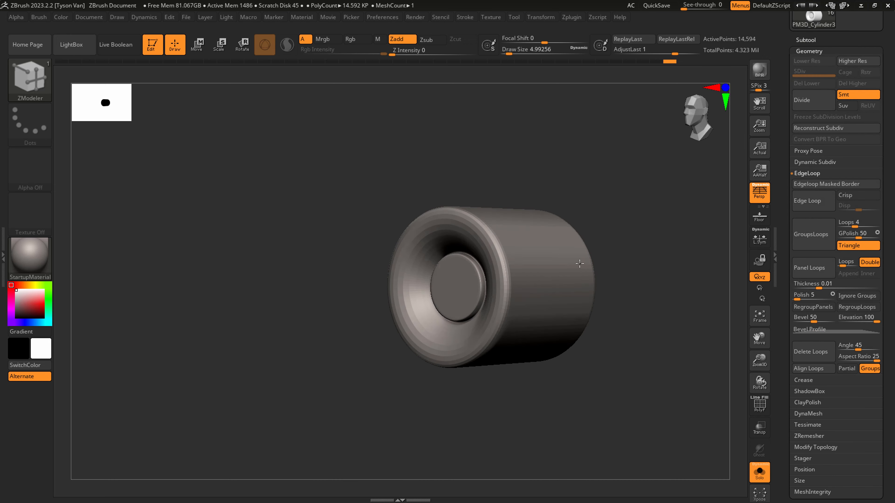
- Show the wheel's wireframe again and choose the IMM Ind. Parts insert brush
{"action": "key", "text": "shift+f"}
{"action": "right_click_drag", "start_coordinate": [455, 290], "coordinate": [510, 327], "text": "ctrl"}
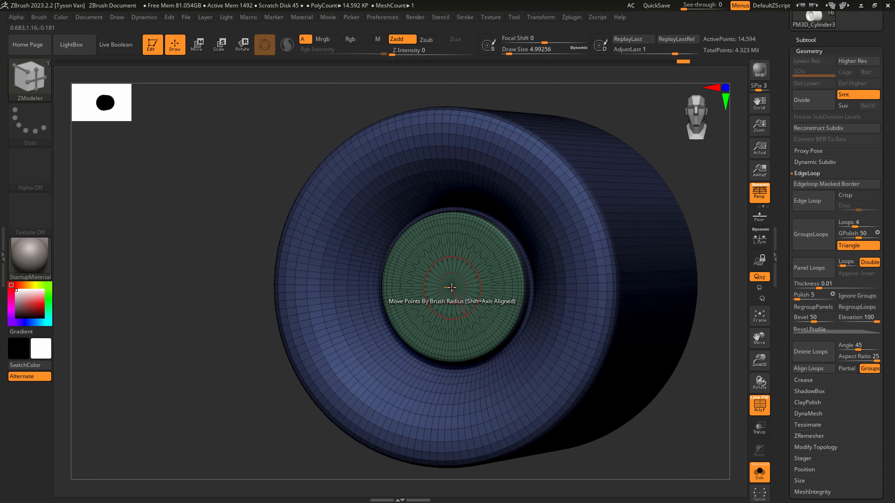
{"action": "left_click", "coordinate": [43, 80]}
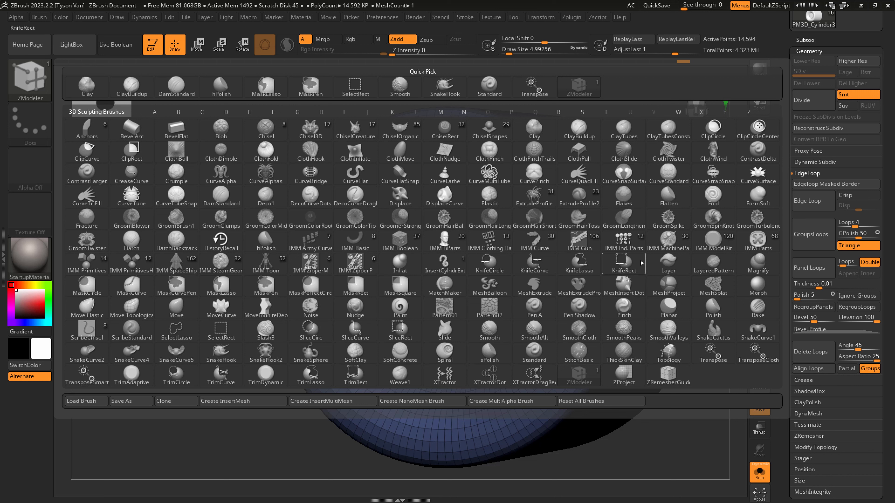
{"action": "mouse_move", "coordinate": [632, 250]}
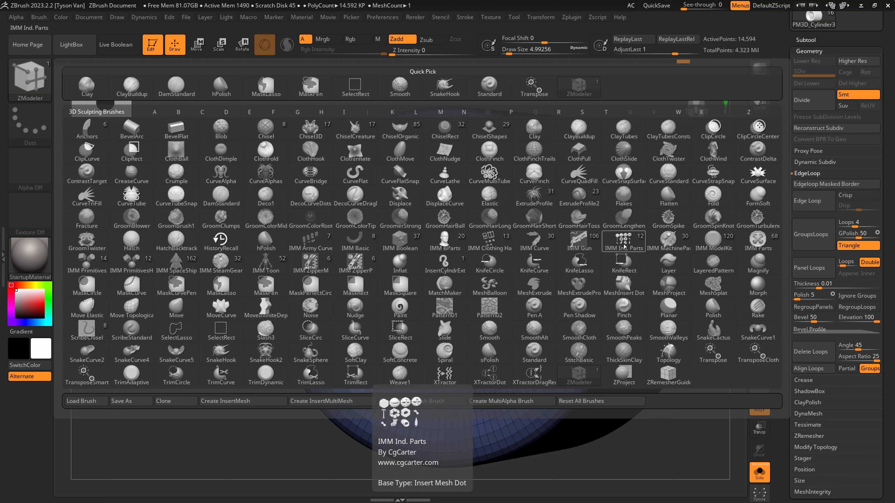
{"action": "left_click", "coordinate": [625, 243]}
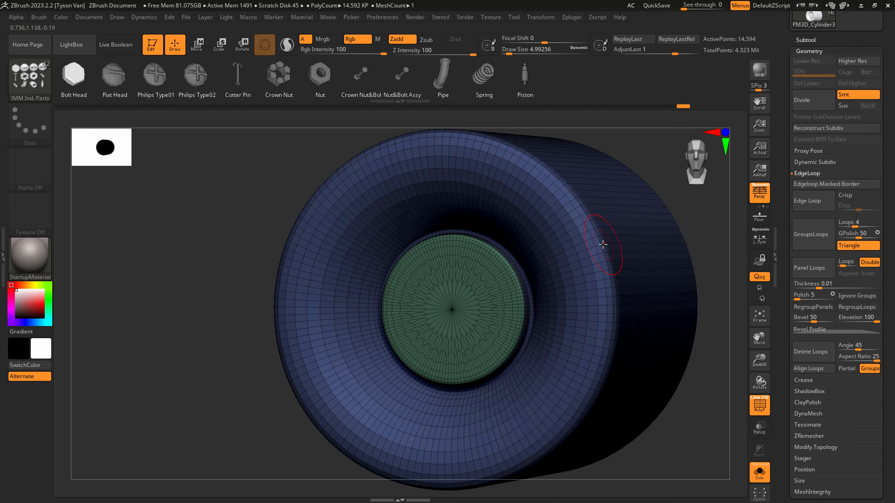
- Try a Nut and a Crown Nut&Bolt part at the hub disc's center, undoing each insertion
{"action": "left_click_drag", "start_coordinate": [172, 90], "coordinate": [315, 93]}
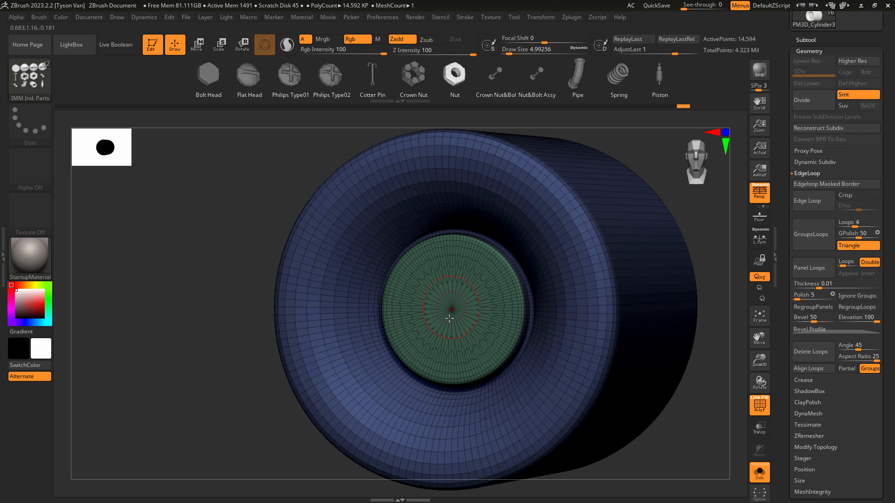
{"action": "left_click_drag", "start_coordinate": [451, 310], "coordinate": [500, 323]}
{"action": "mouse_move", "coordinate": [513, 319]}
{"action": "right_mouse_down"}
{"action": "mouse_move", "coordinate": [503, 328]}
{"action": "mouse_move", "coordinate": [510, 312]}
{"action": "right_mouse_up"}
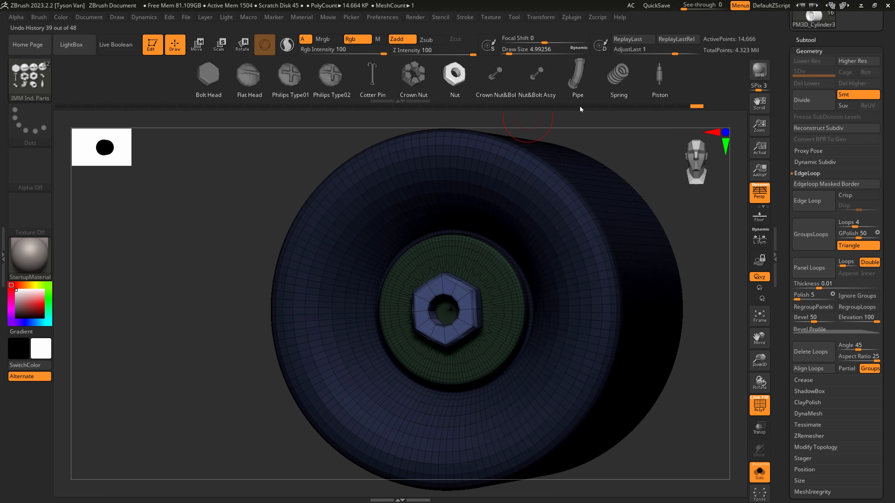
{"action": "left_click", "coordinate": [493, 77]}
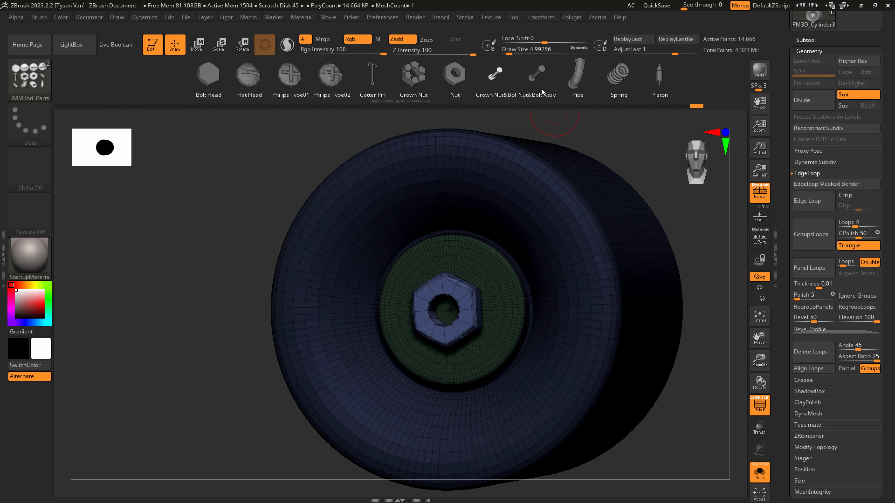
{"action": "key", "text": "ctrl+z"}
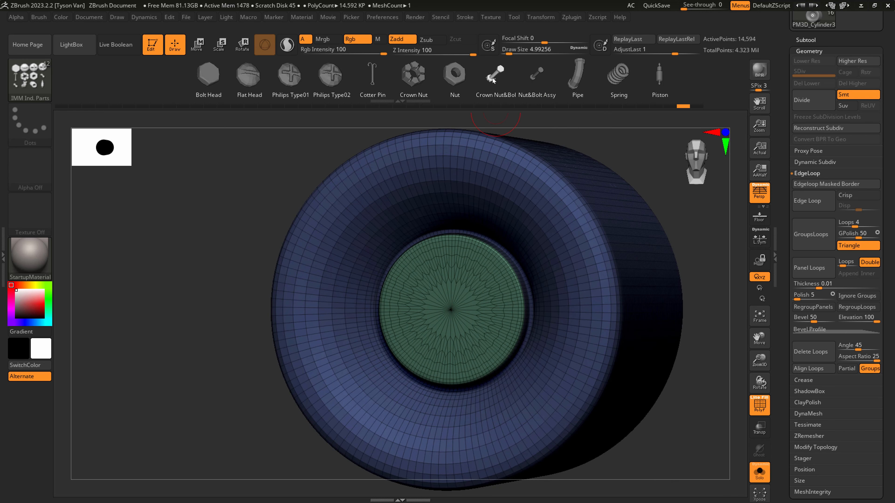
{"action": "left_click_drag", "start_coordinate": [452, 313], "coordinate": [525, 346]}
{"action": "right_click_drag", "start_coordinate": [512, 336], "coordinate": [503, 338]}
{"action": "key", "text": "ctrl+z"}
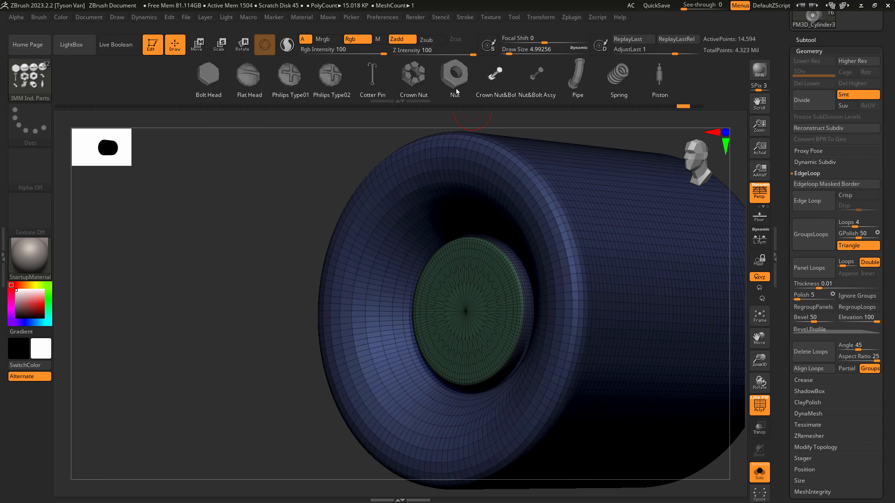
- Insert a Bolt Head at the center of the wheel's hub disc, redoing the first placement
{"action": "right_click_drag", "start_coordinate": [474, 310], "coordinate": [490, 310]}
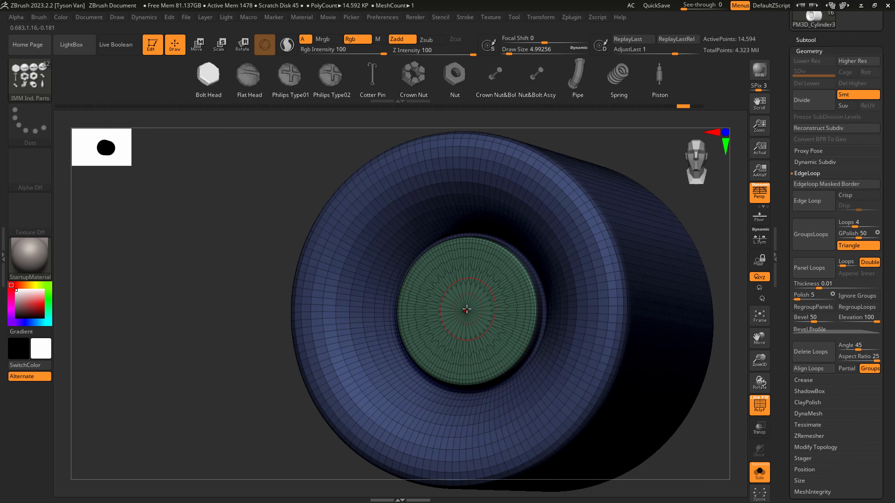
{"action": "left_click_drag", "start_coordinate": [466, 311], "coordinate": [510, 313]}
{"action": "right_click_drag", "start_coordinate": [510, 314], "coordinate": [547, 320]}
{"action": "key", "text": "ctrl+z"}
{"action": "left_click_drag", "start_coordinate": [468, 312], "coordinate": [514, 315]}
{"action": "right_click_drag", "start_coordinate": [518, 309], "coordinate": [511, 299]}
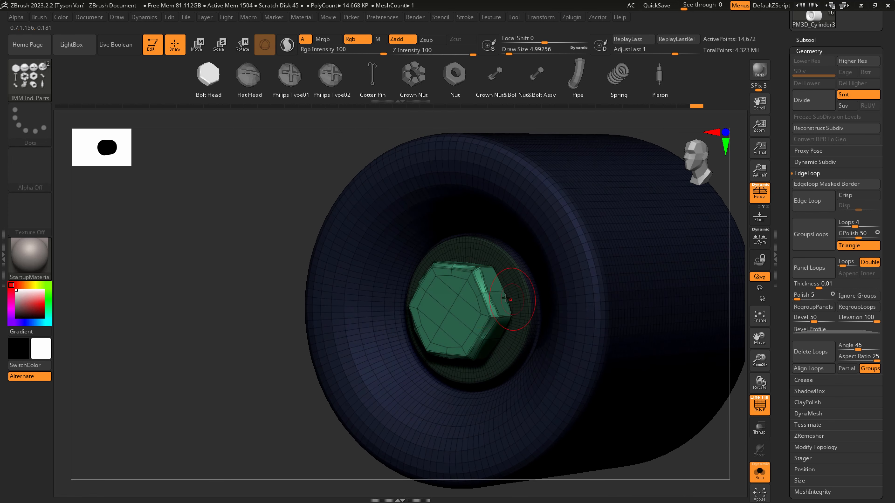
- Insert a small cylinder without extra edges from the IMM PrimitivesH brush at the center of the bolt head
{"action": "left_click", "coordinate": [30, 81]}
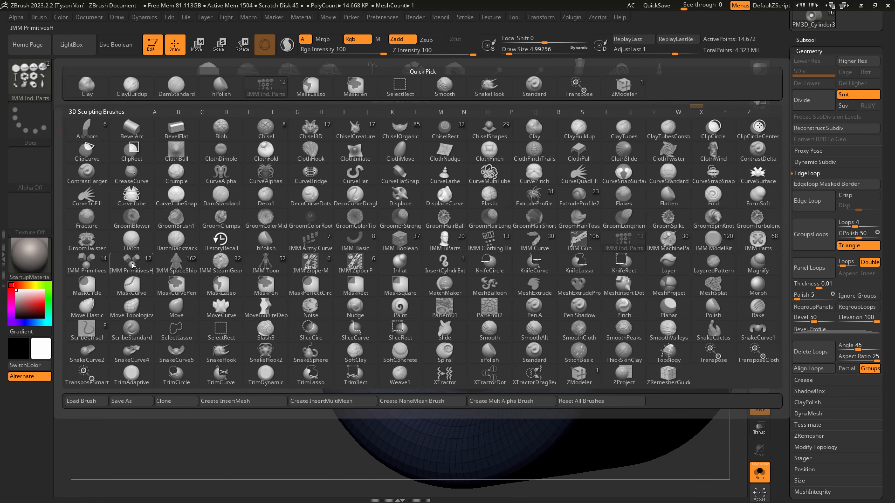
{"action": "left_click", "coordinate": [132, 268]}
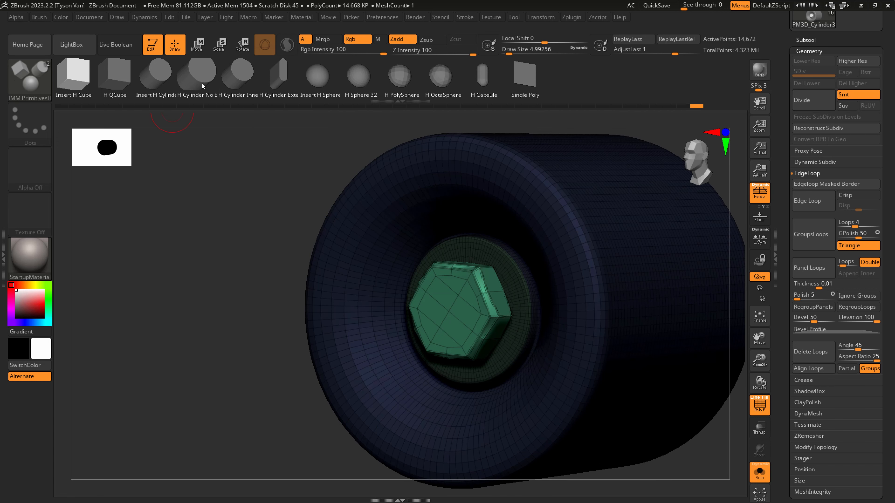
{"action": "left_click", "coordinate": [194, 83]}
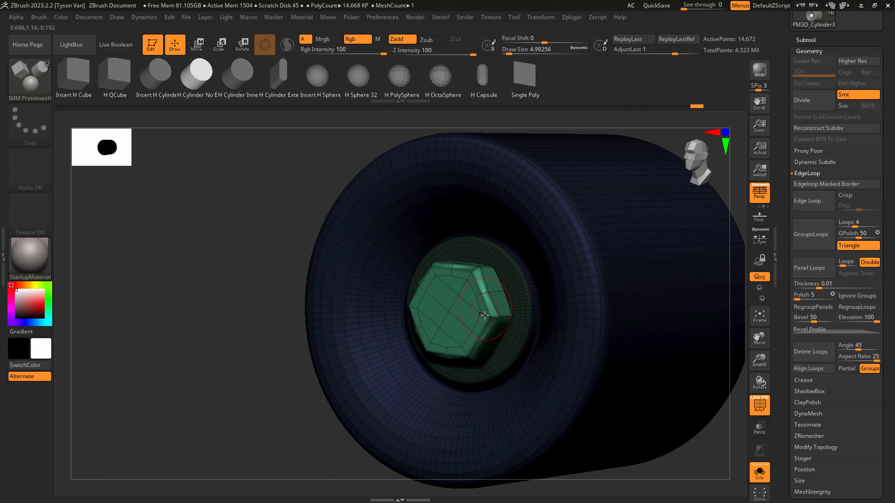
{"action": "right_click_drag", "start_coordinate": [447, 312], "coordinate": [450, 313], "text": "shift"}
{"action": "left_click_drag", "start_coordinate": [450, 312], "coordinate": [473, 321]}
{"action": "right_click_drag", "start_coordinate": [473, 322], "coordinate": [310, 125]}
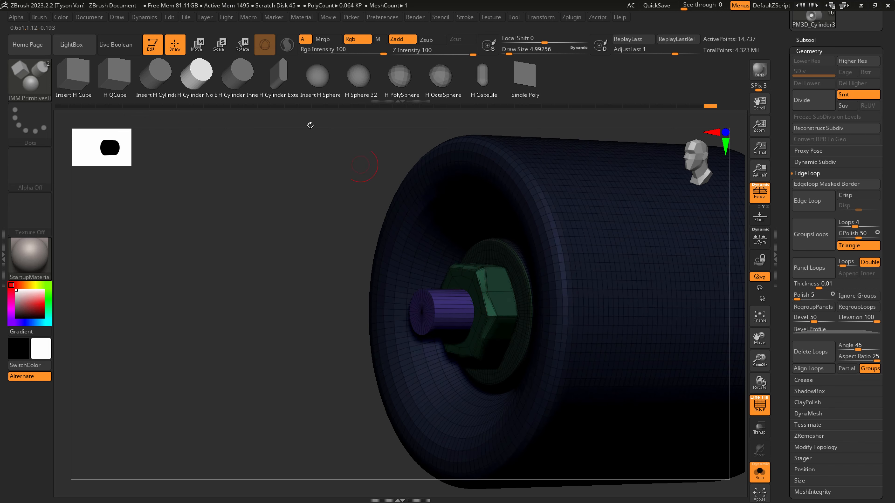
- Push the small cylinder inward along its axis into the bolt head, clear the mask, and turn off Solo
{"action": "left_click", "coordinate": [199, 44]}
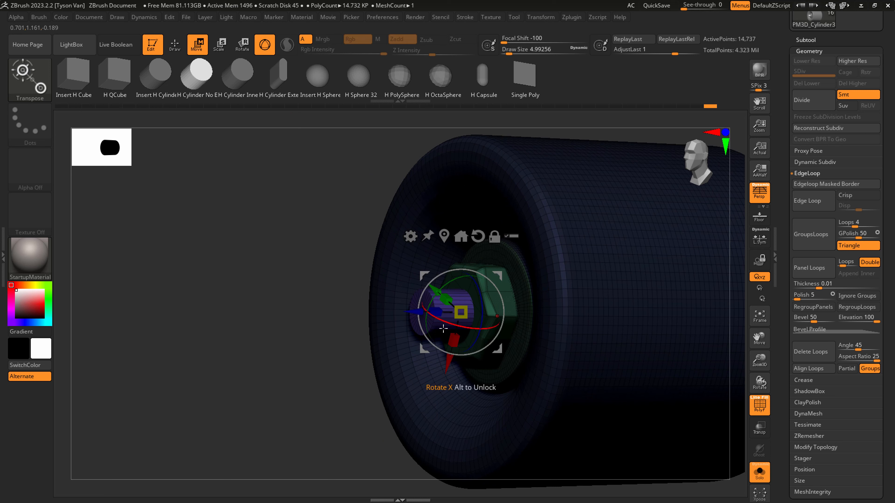
{"action": "left_click_drag", "start_coordinate": [413, 312], "coordinate": [442, 314]}
{"action": "right_click_drag", "start_coordinate": [442, 314], "coordinate": [341, 371], "text": "ctrl"}
{"action": "key", "text": "q"}
{"action": "mouse_move", "coordinate": [547, 379]}
{"action": "right_mouse_down"}
{"action": "mouse_move", "coordinate": [565, 376]}
{"action": "mouse_move", "coordinate": [546, 349]}
{"action": "right_mouse_up"}
{"action": "left_click", "coordinate": [759, 472]}
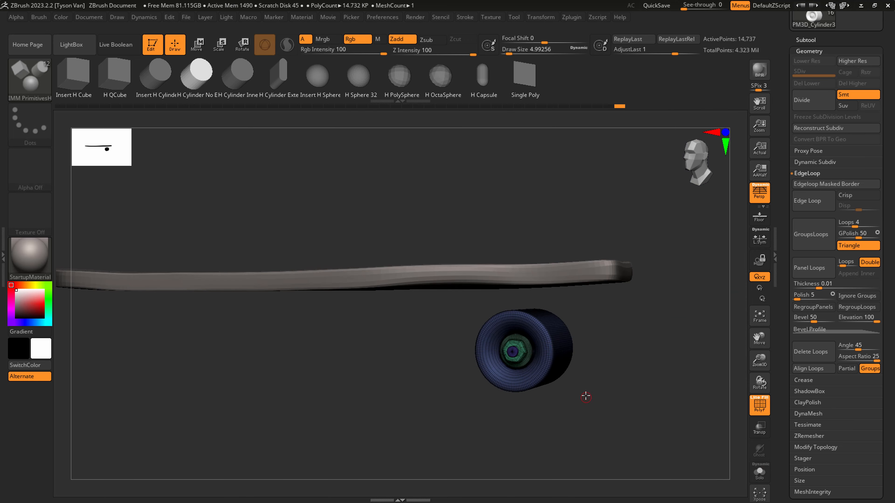
- Scale the whole wheel up slightly and uniformly beneath the end of the deck
{"action": "right_click_drag", "start_coordinate": [585, 395], "coordinate": [562, 320], "text": "shift"}
{"action": "right_click_drag", "start_coordinate": [561, 319], "coordinate": [557, 276]}
{"action": "key", "text": "e"}
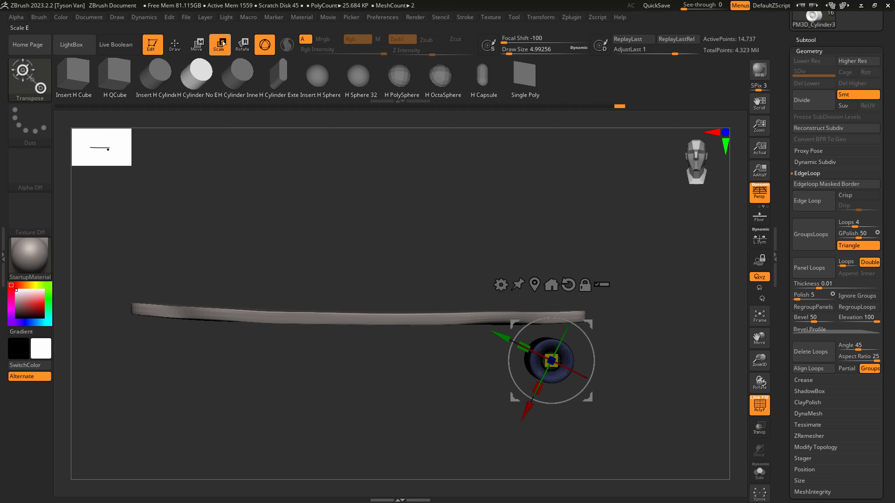
{"action": "left_click_drag", "start_coordinate": [551, 360], "coordinate": [565, 359]}
{"action": "right_click_drag", "start_coordinate": [621, 358], "coordinate": [549, 365]}
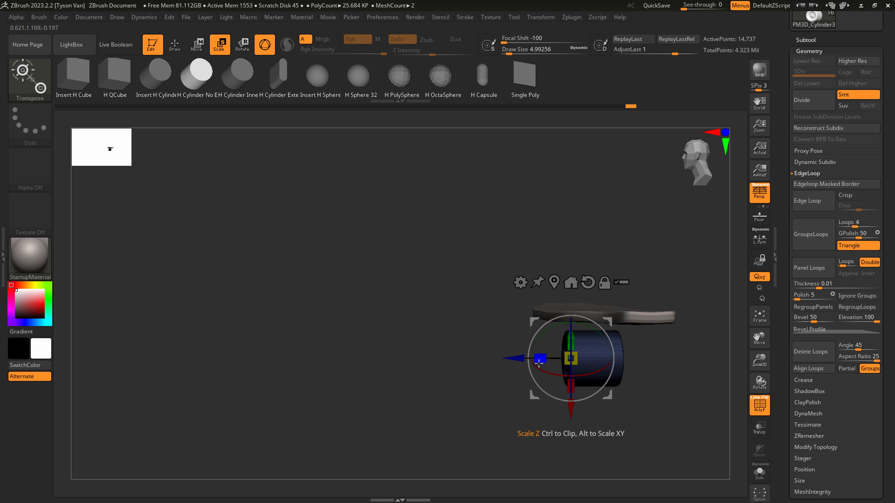
- Turn off perspective and move the wheel outward along Z so it overhangs the deck's side edge
{"action": "key", "text": "p"}
{"action": "left_click_drag", "start_coordinate": [481, 348], "coordinate": [472, 346]}
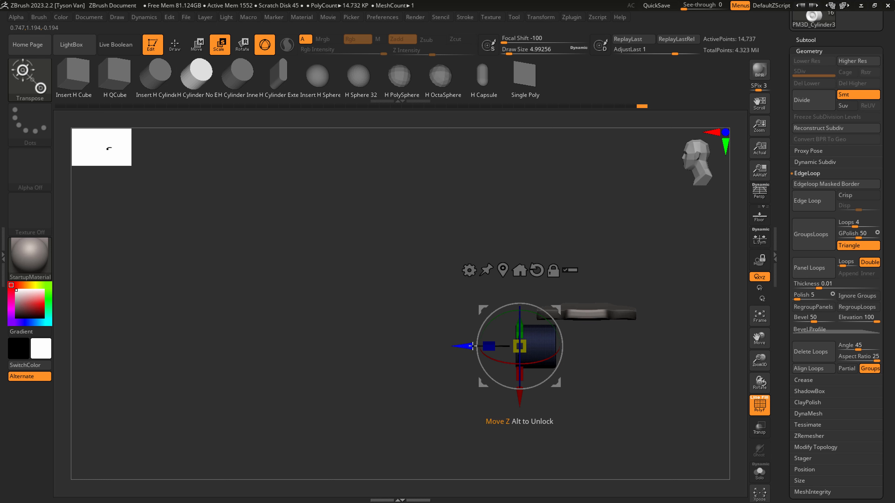
{"action": "key", "text": "q"}
- Apply Mirror And Weld along the board's length and across its width to make four wheels
{"action": "left_click", "coordinate": [825, 448]}
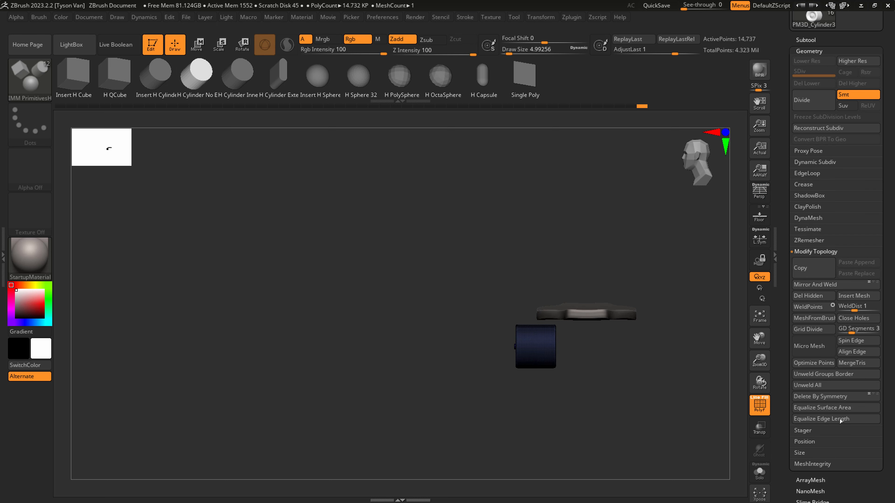
{"action": "left_click", "coordinate": [845, 284]}
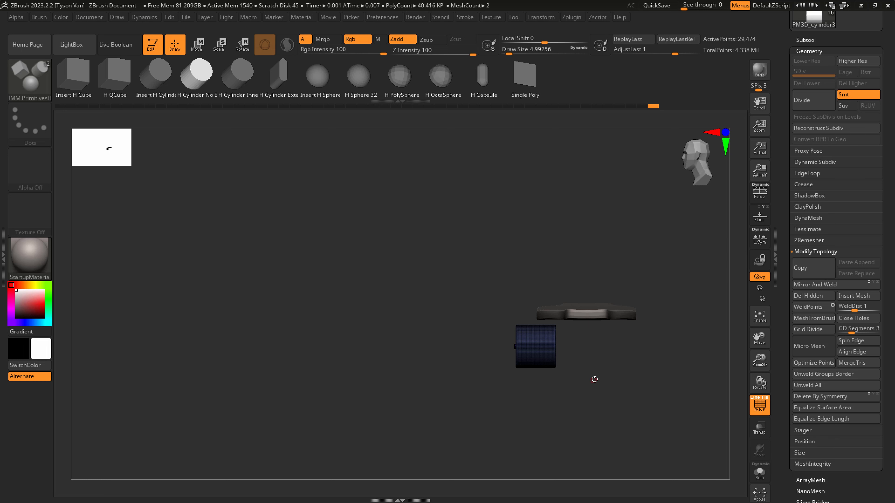
{"action": "left_click_drag", "start_coordinate": [596, 376], "coordinate": [604, 377]}
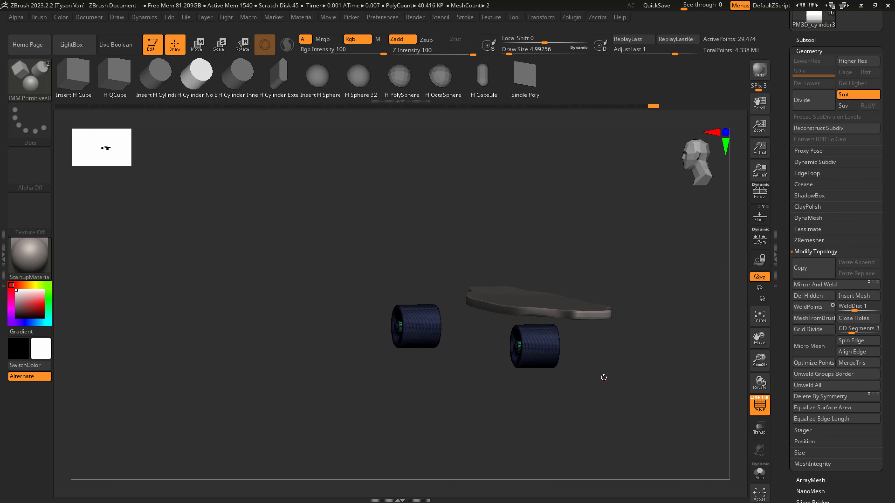
{"action": "left_click", "coordinate": [872, 284]}
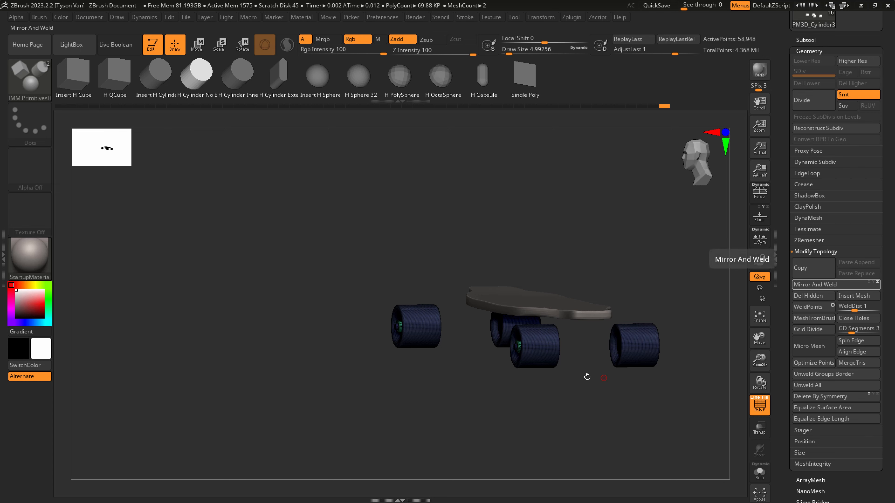
{"action": "left_click_drag", "start_coordinate": [587, 377], "coordinate": [315, 382]}
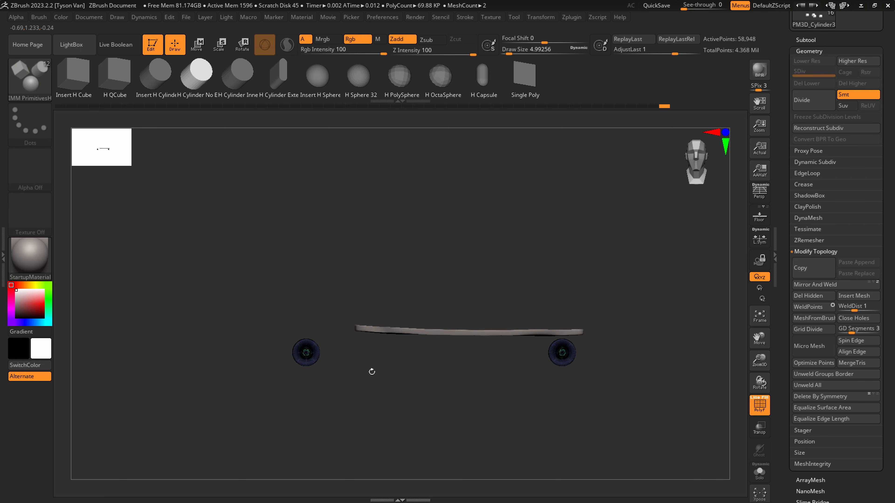
- Mask the wheels at the opposite end, align the gizmo to the unmasked outlying pair, and move it inward along X beneath the deck's end
{"action": "left_click_drag", "start_coordinate": [261, 400], "coordinate": [348, 304], "text": "ctrl"}
{"action": "mouse_move", "coordinate": [279, 315]}
{"action": "left_mouse_down", "text": "ctrl"}
{"action": "mouse_move", "coordinate": [236, 428]}
{"action": "mouse_move", "coordinate": [192, 362]}
{"action": "left_mouse_up", "text": "ctrl"}
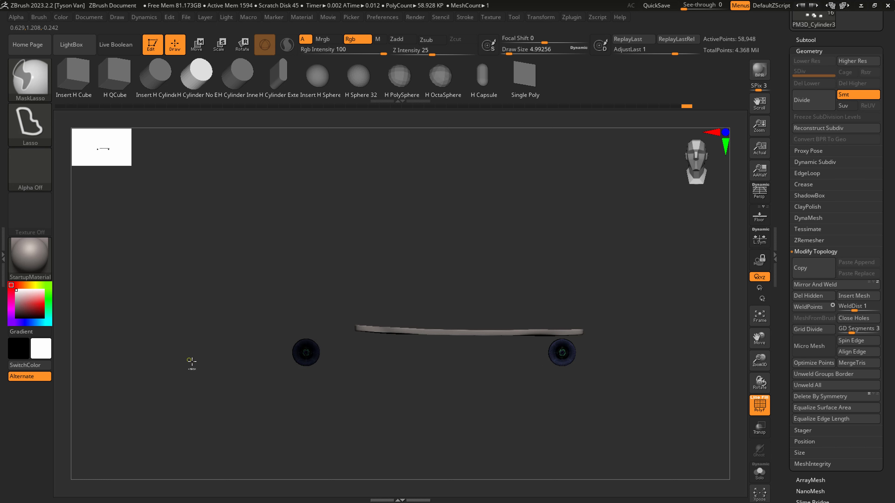
{"action": "left_click", "coordinate": [331, 268], "text": "ctrl"}
{"action": "key", "text": "w"}
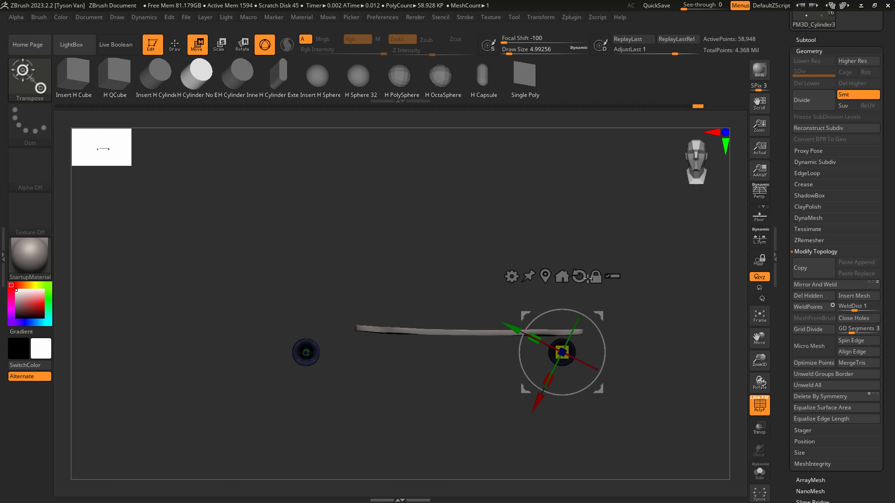
{"action": "left_click", "coordinate": [545, 274]}
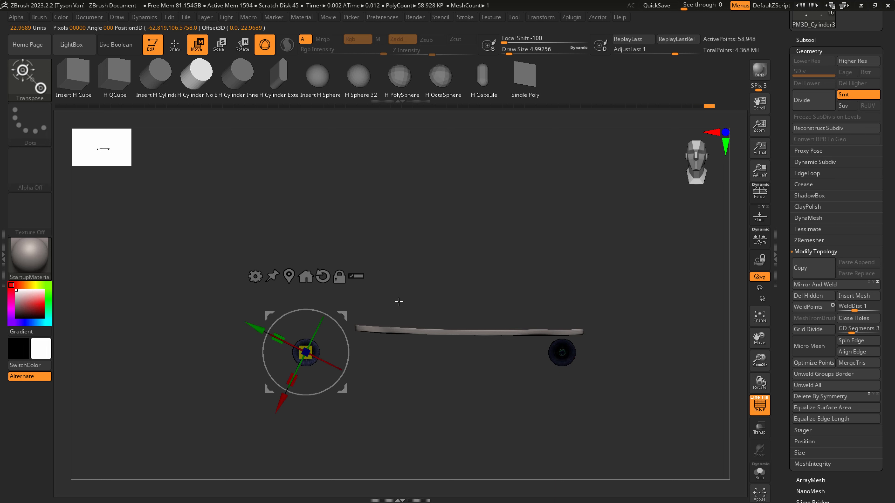
{"action": "left_click", "coordinate": [322, 276]}
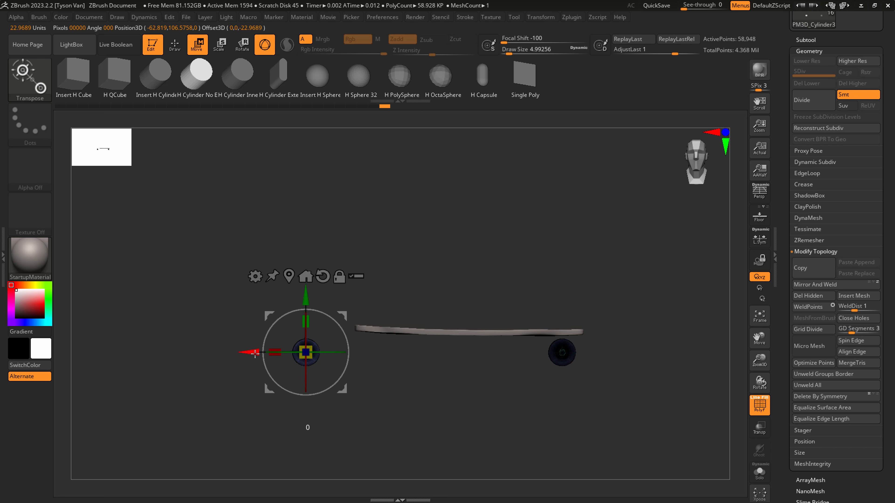
{"action": "left_click_drag", "start_coordinate": [255, 354], "coordinate": [321, 353]}
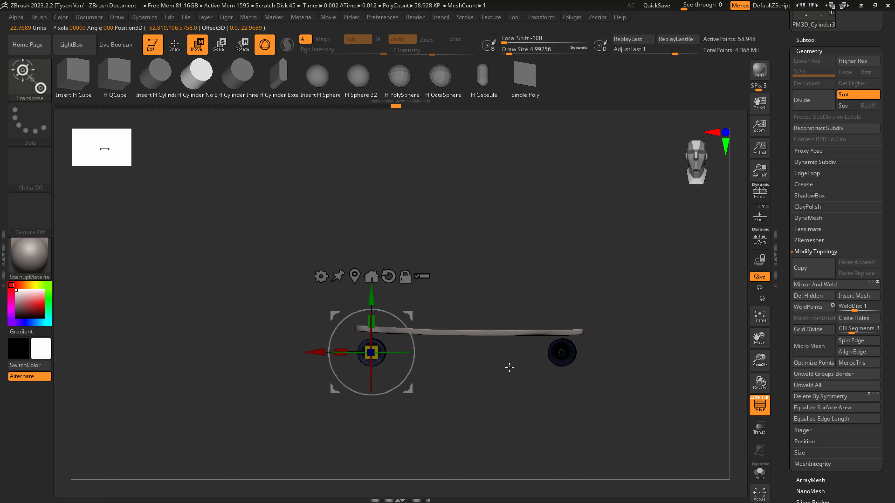
- Examine the wheel placement against the deck's underside, select the deck subtool, and raise the draw size to about 9.45
{"action": "mouse_move", "coordinate": [509, 367]}
{"action": "left_mouse_down"}
{"action": "mouse_move", "coordinate": [503, 344]}
{"action": "mouse_move", "coordinate": [501, 408]}
{"action": "mouse_move", "coordinate": [463, 376]}
{"action": "mouse_move", "coordinate": [414, 379]}
{"action": "mouse_move", "coordinate": [417, 369]}
{"action": "mouse_move", "coordinate": [397, 370]}
{"action": "mouse_move", "coordinate": [409, 340]}
{"action": "mouse_move", "coordinate": [405, 284]}
{"action": "left_mouse_up"}
{"action": "key", "text": "q"}
{"action": "left_click", "coordinate": [380, 342], "text": "alt"}
{"action": "left_click_drag", "start_coordinate": [494, 348], "coordinate": [498, 374], "text": "alt"}
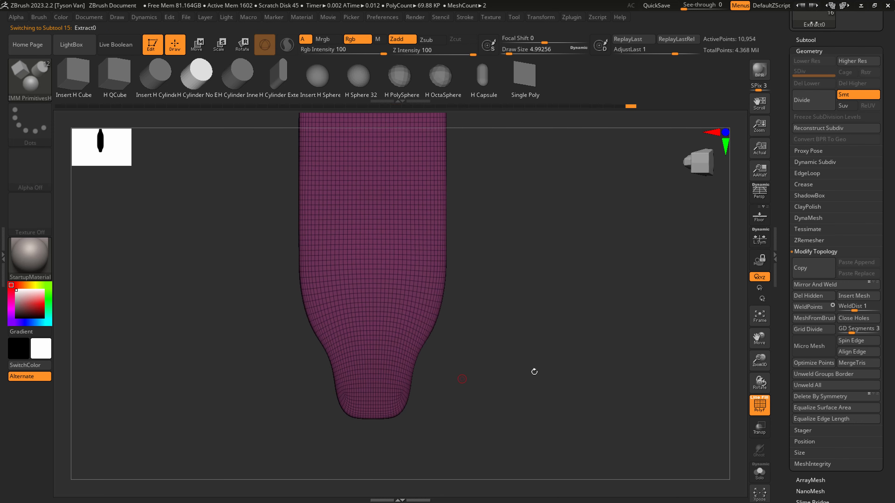
{"action": "left_click", "coordinate": [806, 40]}
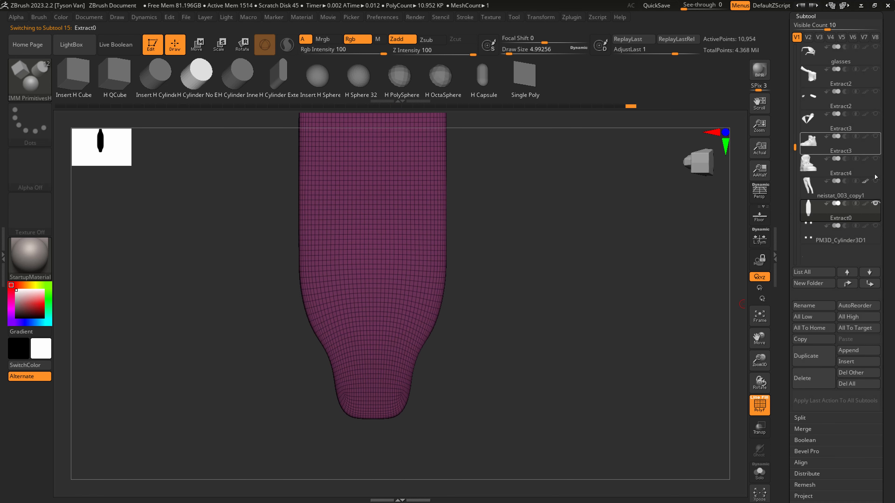
{"action": "left_click", "coordinate": [871, 240]}
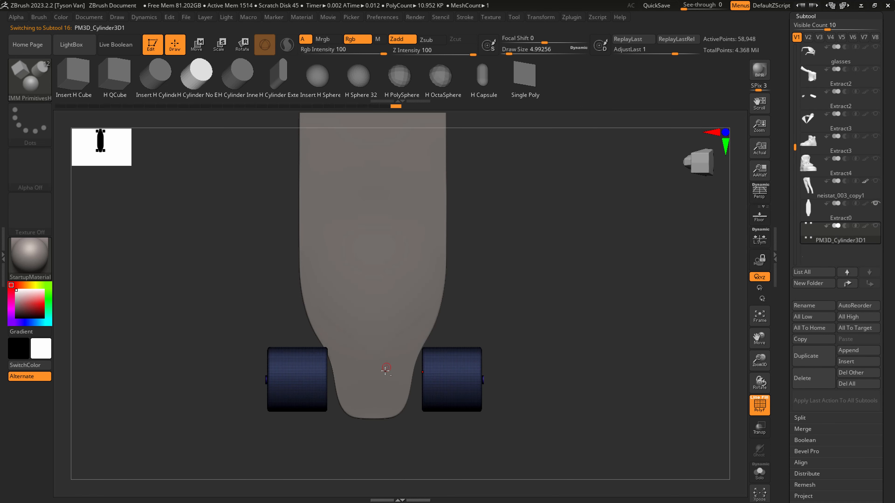
{"action": "left_click", "coordinate": [385, 374], "text": "alt"}
{"action": "right_click_drag", "start_coordinate": [384, 374], "coordinate": [385, 387], "text": "ctrl"}
{"action": "key", "text": "s"}
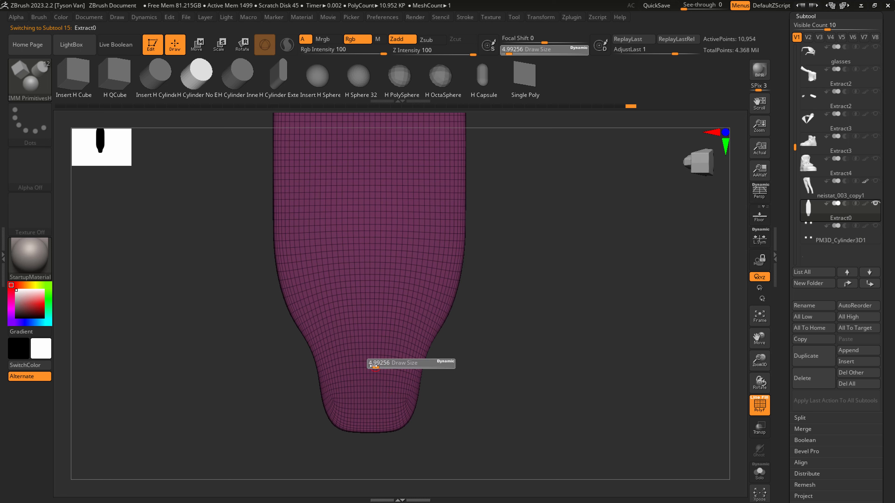
{"action": "left_click_drag", "start_coordinate": [377, 367], "coordinate": [400, 379]}
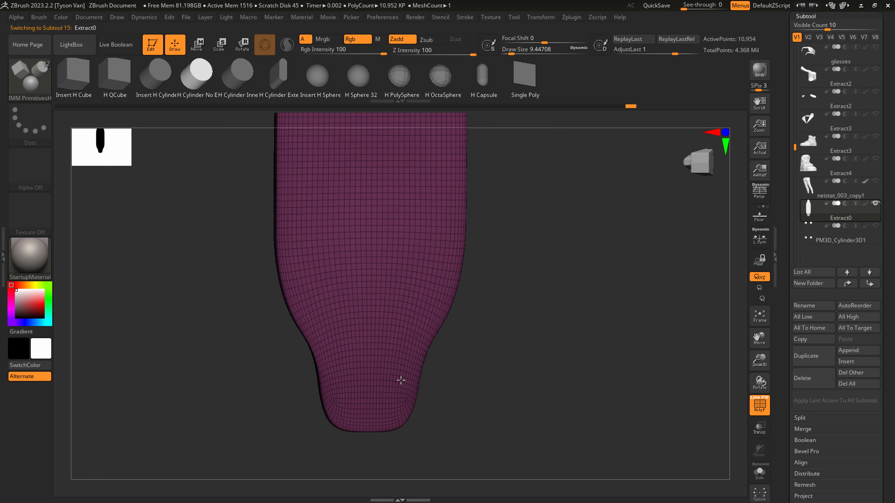
- Select the wheels subtool and append a Cylinder3D as a new subtool
{"action": "left_click", "coordinate": [849, 237]}
{"action": "left_click_drag", "start_coordinate": [544, 347], "coordinate": [503, 365]}
{"action": "left_click", "coordinate": [857, 350]}
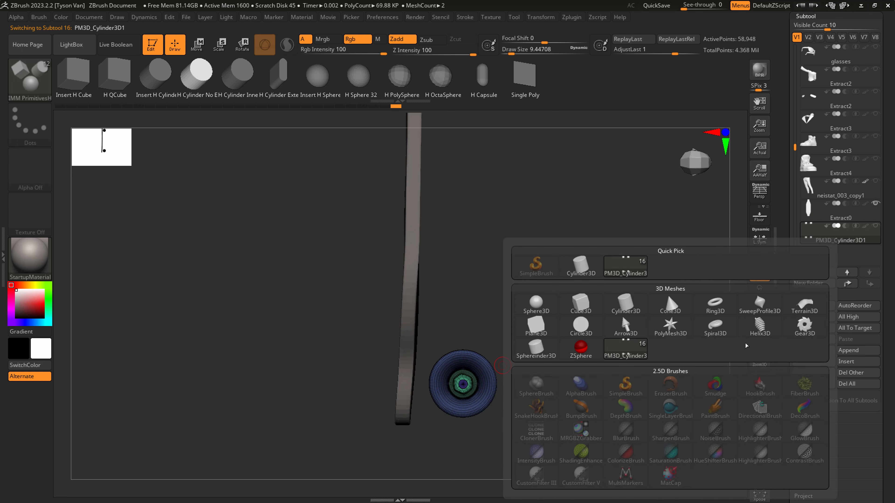
{"action": "left_click", "coordinate": [625, 307]}
- Scale the appended cylinder down to a slim rod, rotate it across the board's width, and place it beneath the deck near one end
{"action": "right_click_drag", "start_coordinate": [306, 240], "coordinate": [208, 256], "text": "alt"}
{"action": "left_click", "coordinate": [241, 50]}
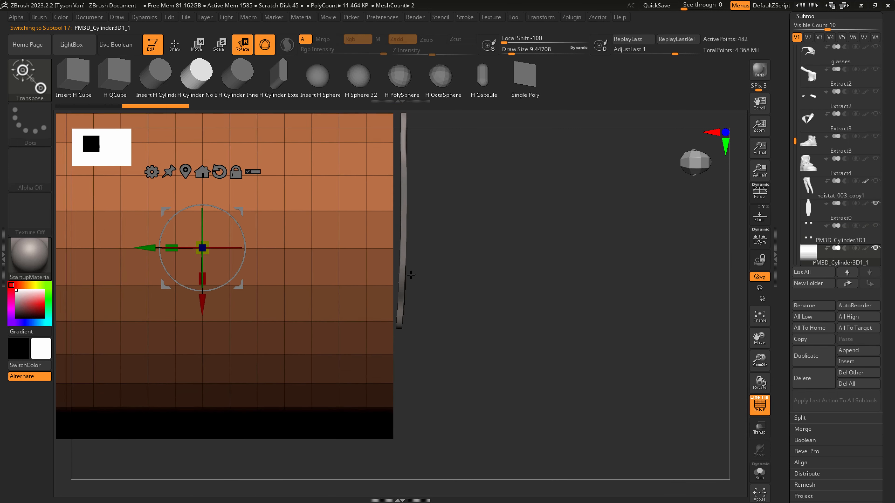
{"action": "left_click_drag", "start_coordinate": [279, 208], "coordinate": [277, 224]}
{"action": "right_click_drag", "start_coordinate": [277, 225], "coordinate": [359, 87]}
{"action": "left_click_drag", "start_coordinate": [318, 244], "coordinate": [429, 303]}
{"action": "right_click_drag", "start_coordinate": [559, 304], "coordinate": [503, 285]}
{"action": "mouse_move", "coordinate": [301, 268]}
{"action": "left_mouse_down"}
{"action": "mouse_move", "coordinate": [239, 336]}
{"action": "mouse_move", "coordinate": [202, 349]}
{"action": "mouse_move", "coordinate": [195, 368]}
{"action": "left_mouse_up"}
{"action": "mouse_move", "coordinate": [304, 268]}
{"action": "left_mouse_down"}
{"action": "mouse_move", "coordinate": [305, 189]}
{"action": "mouse_move", "coordinate": [304, 207]}
{"action": "mouse_move", "coordinate": [481, 231]}
{"action": "left_mouse_up"}
{"action": "left_click_drag", "start_coordinate": [450, 263], "coordinate": [448, 233]}
{"action": "right_click_drag", "start_coordinate": [448, 233], "coordinate": [462, 279]}
{"action": "left_click_drag", "start_coordinate": [441, 294], "coordinate": [391, 261]}
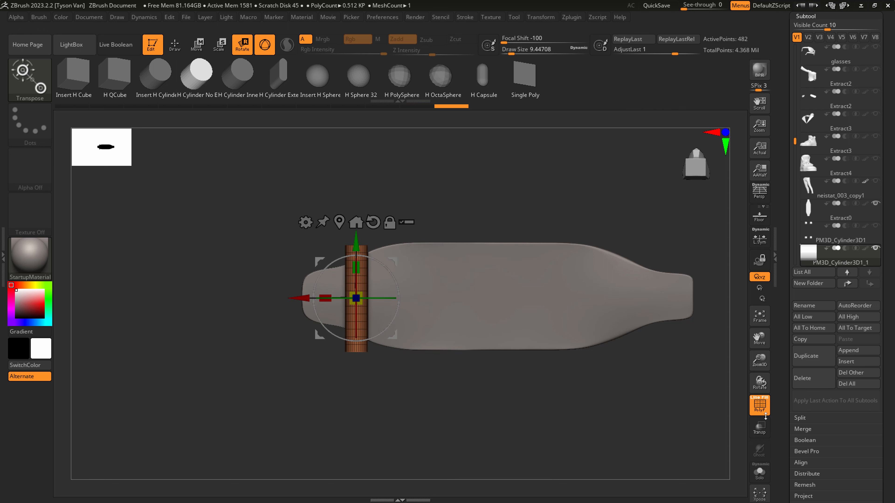
- Show the wheels again and move the rod along X and Z until it lines up as an axle between the pair of wheels
{"action": "left_click", "coordinate": [760, 472]}
{"action": "left_click", "coordinate": [760, 472]}
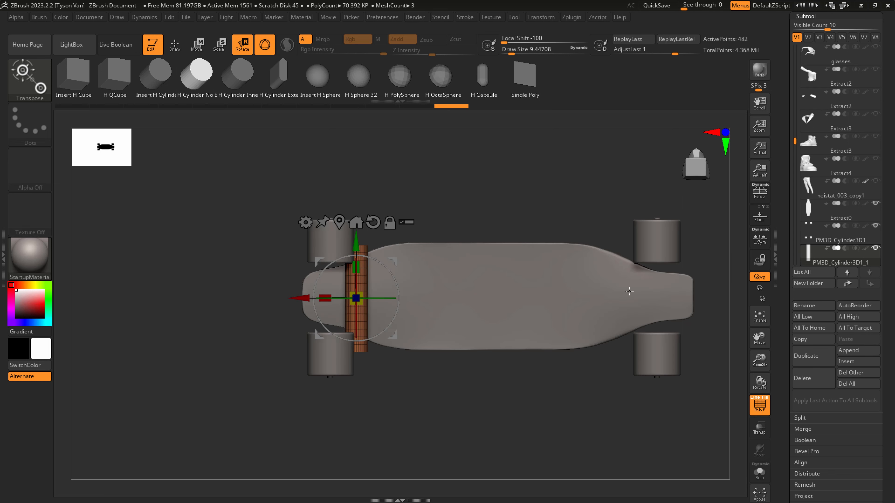
{"action": "left_click_drag", "start_coordinate": [303, 301], "coordinate": [278, 316]}
{"action": "right_click_drag", "start_coordinate": [392, 322], "coordinate": [504, 331]}
{"action": "left_click_drag", "start_coordinate": [397, 298], "coordinate": [402, 298]}
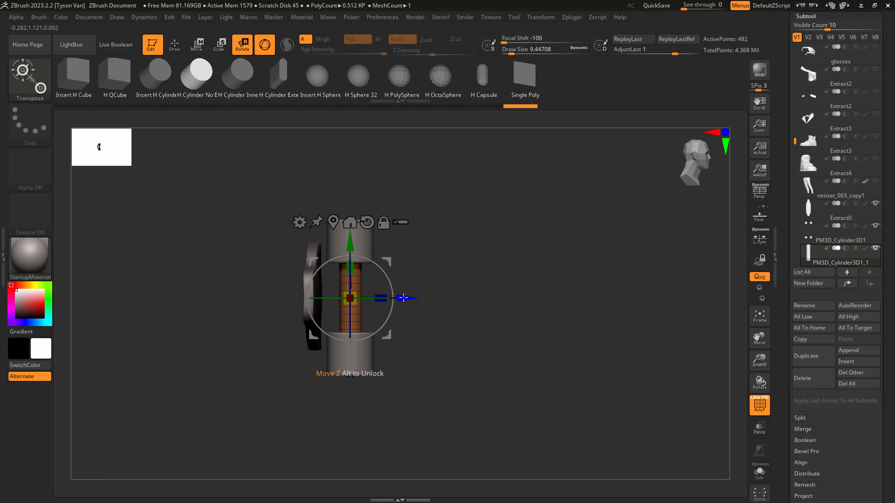
{"action": "right_click_drag", "start_coordinate": [439, 324], "coordinate": [392, 383]}
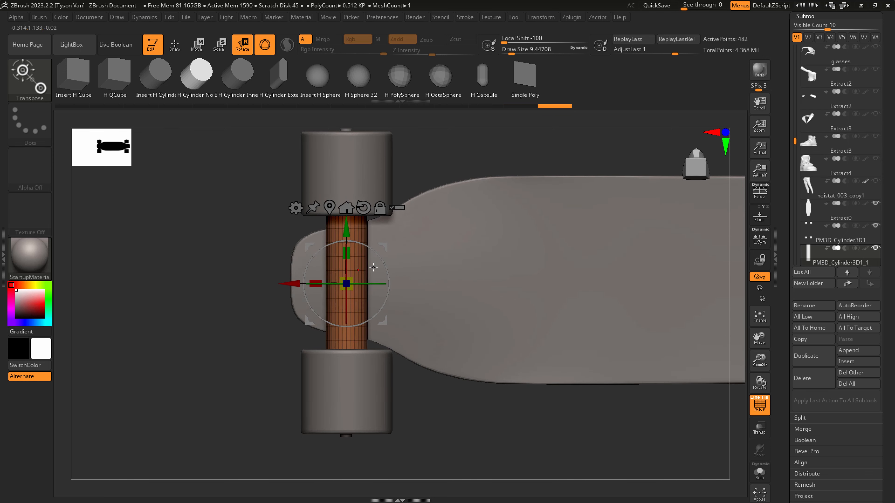
- Duplicate the axle, turn the copy perpendicular to the deck, and thicken, shorten and move it to form a post joining axle and deck
{"action": "left_click_drag", "start_coordinate": [294, 282], "coordinate": [389, 318], "text": "ctrl"}
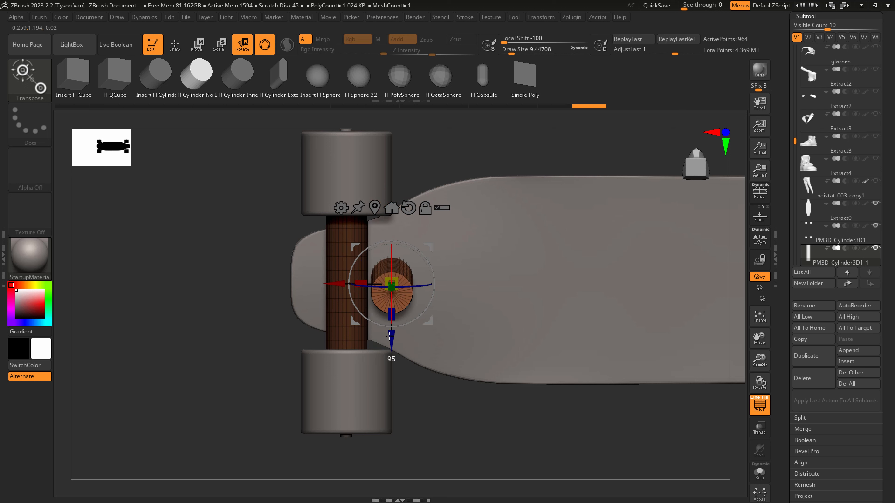
{"action": "left_click_drag", "start_coordinate": [334, 284], "coordinate": [312, 284]}
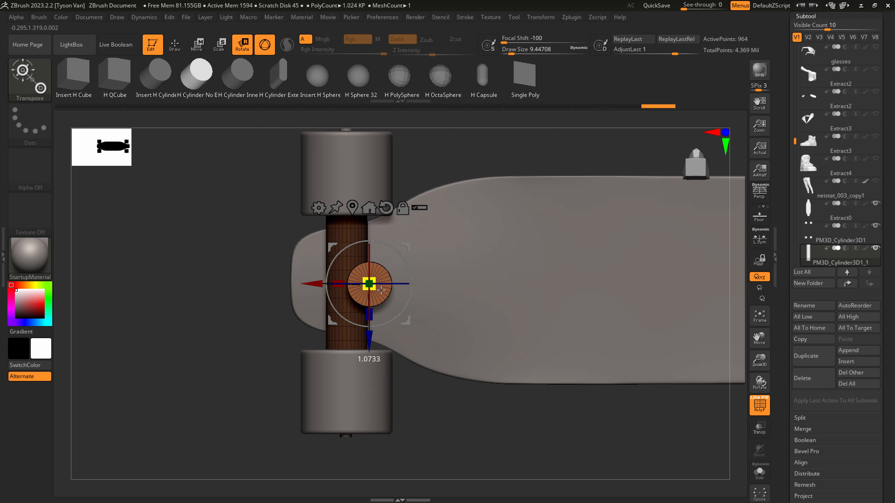
{"action": "right_click_drag", "start_coordinate": [420, 299], "coordinate": [347, 295]}
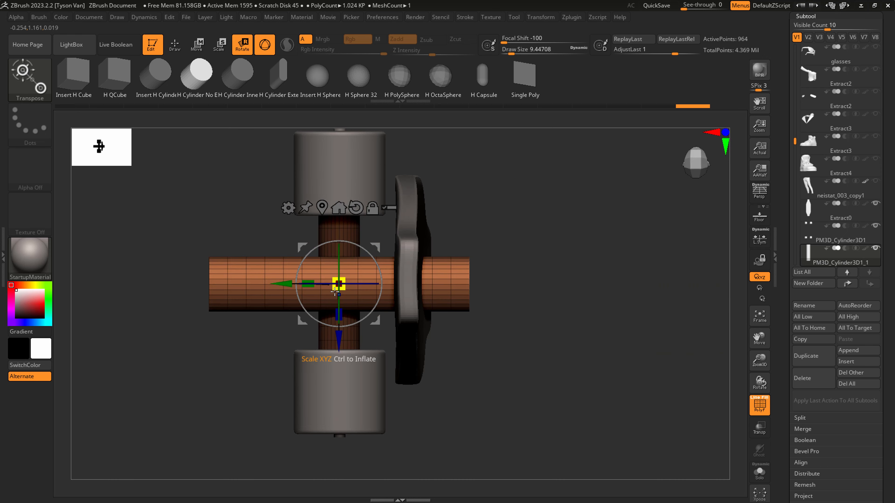
{"action": "mouse_move", "coordinate": [308, 284]}
{"action": "left_mouse_down"}
{"action": "mouse_move", "coordinate": [353, 297]}
{"action": "mouse_move", "coordinate": [292, 284]}
{"action": "mouse_move", "coordinate": [337, 286]}
{"action": "mouse_move", "coordinate": [308, 284]}
{"action": "left_mouse_up"}
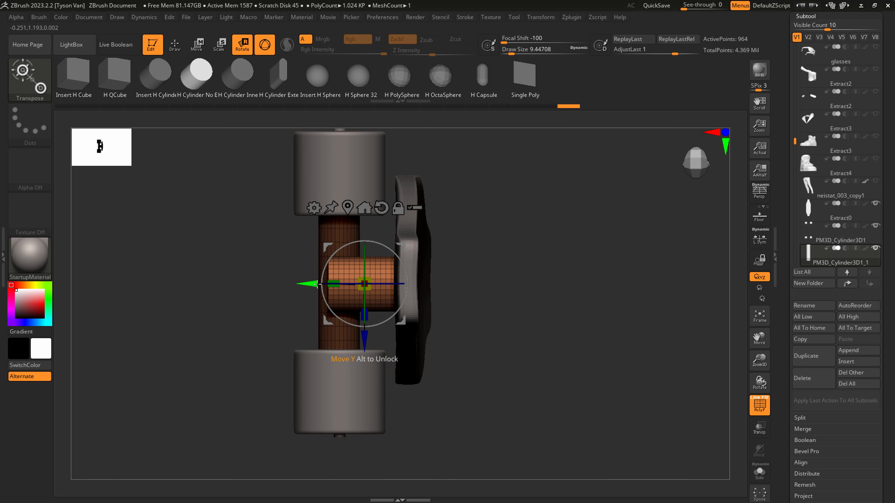
{"action": "right_click_drag", "start_coordinate": [331, 310], "coordinate": [422, 340]}
- Choose the Nut from the IMM Ind. Parts brush and insert it on the exposed end face of the truck post
{"action": "key", "text": "q"}
{"action": "right_click_drag", "start_coordinate": [460, 405], "coordinate": [430, 409]}
{"action": "left_click", "coordinate": [35, 83]}
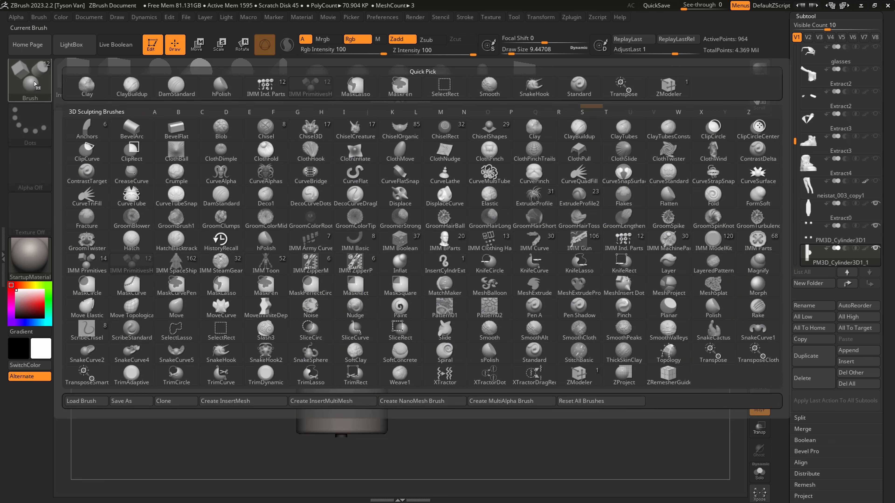
{"action": "left_click", "coordinate": [623, 241]}
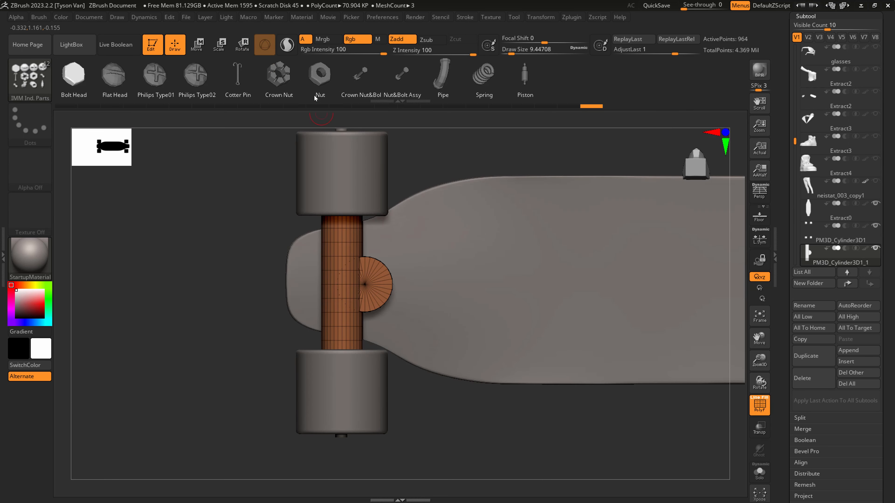
{"action": "left_click", "coordinate": [320, 75]}
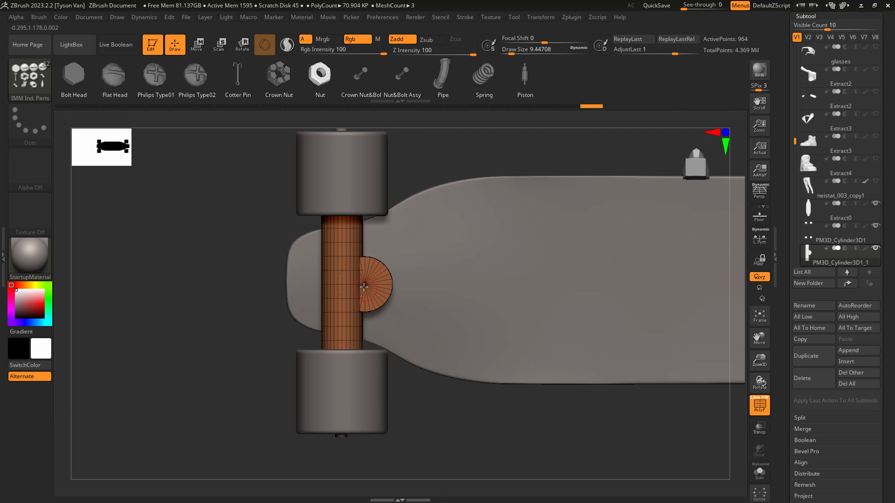
{"action": "left_click_drag", "start_coordinate": [378, 291], "coordinate": [377, 286]}
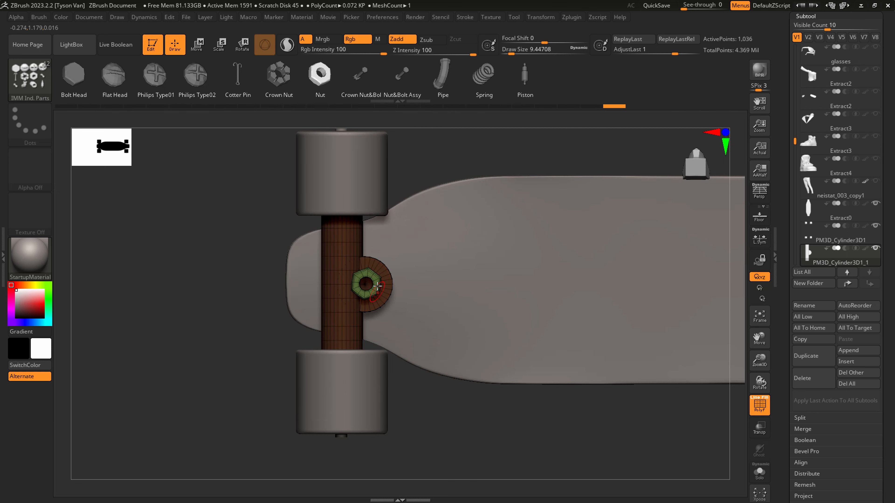
- Insert an IMM Primitives cylinder at the nut's center, scale it to fill the hole as a bolt, and clear the mask
{"action": "left_click", "coordinate": [43, 94]}
{"action": "left_click", "coordinate": [313, 128]}
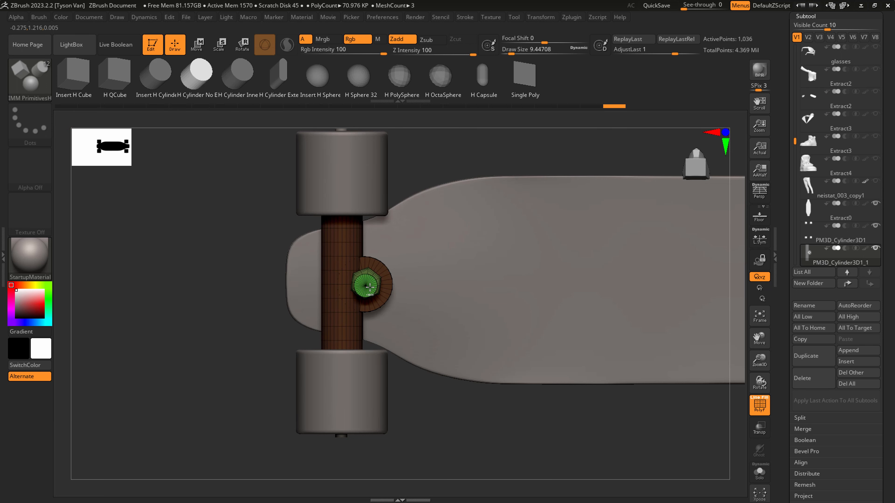
{"action": "key", "text": "ctrl+z"}
{"action": "right_click_drag", "start_coordinate": [368, 289], "coordinate": [428, 311], "text": "ctrl"}
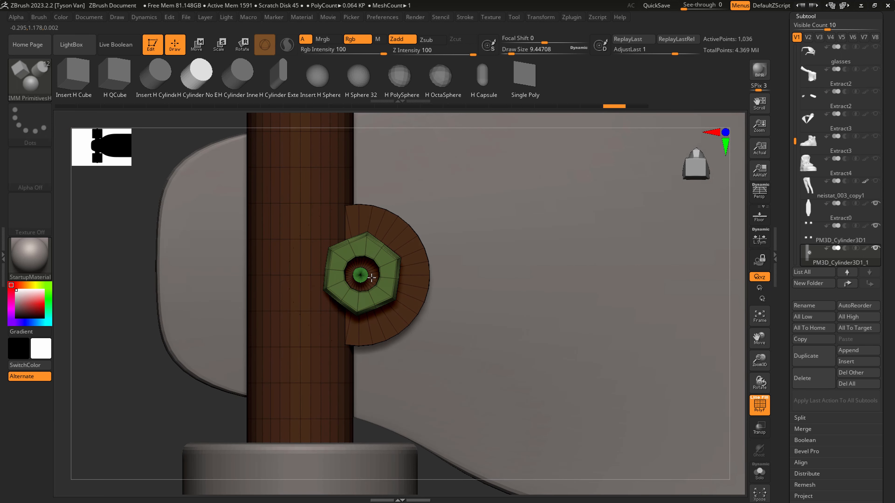
{"action": "left_click_drag", "start_coordinate": [371, 278], "coordinate": [384, 281]}
{"action": "key", "text": "w"}
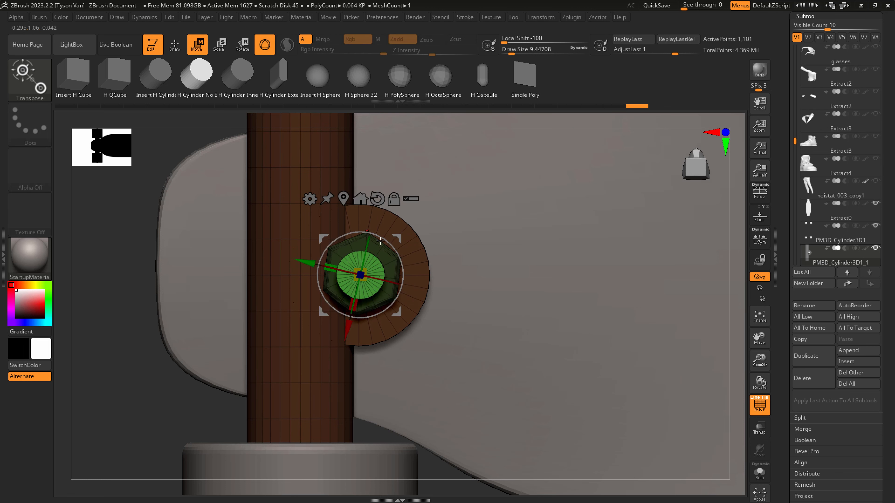
{"action": "left_click_drag", "start_coordinate": [401, 238], "coordinate": [405, 236]}
{"action": "right_click_drag", "start_coordinate": [482, 244], "coordinate": [380, 262]}
{"action": "right_click_drag", "start_coordinate": [375, 303], "coordinate": [369, 318], "text": "shift"}
{"action": "left_click_drag", "start_coordinate": [369, 318], "coordinate": [378, 325], "text": "ctrl"}
- Return to drawing mode and turn off the polyframe lines on the truck
{"action": "key", "text": "q"}
{"action": "left_click", "coordinate": [432, 262], "text": "ctrl+shift"}
{"action": "right_click_drag", "start_coordinate": [437, 262], "coordinate": [522, 226]}
{"action": "key", "text": "shift+f"}
- DynaMesh the truck with Groups on at a resolution of 784, and isolate the axle and post from the nut
{"action": "left_click", "coordinate": [806, 16]}
{"action": "left_click", "coordinate": [809, 28]}
{"action": "left_click", "coordinate": [814, 211]}
{"action": "key", "text": "ctrl+z"}
{"action": "left_click", "coordinate": [821, 228]}
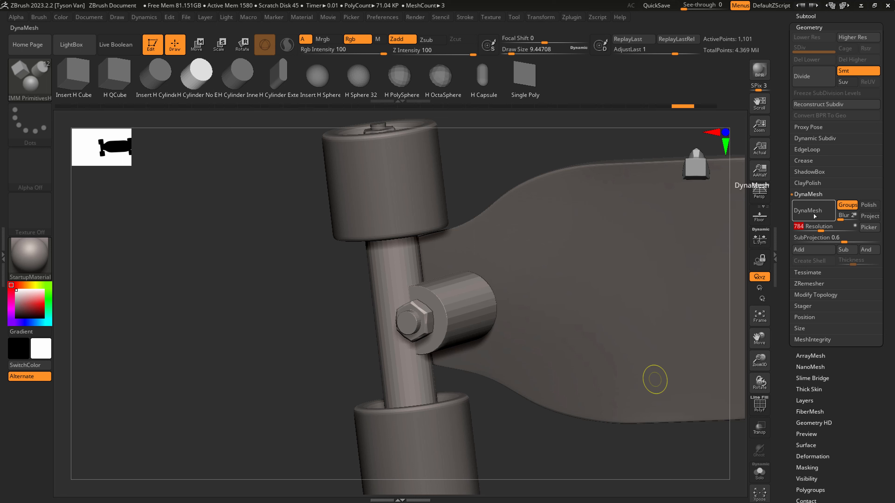
{"action": "left_click", "coordinate": [815, 214]}
{"action": "key", "text": "ctrl+shift"}
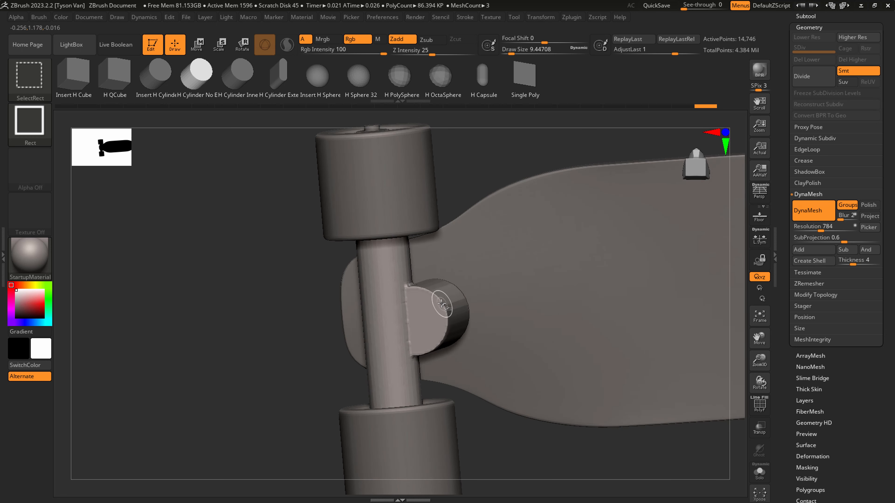
- Turn on Z symmetry and smooth the joint between axle and post with a draw size of about 51
{"action": "left_click", "coordinate": [541, 17]}
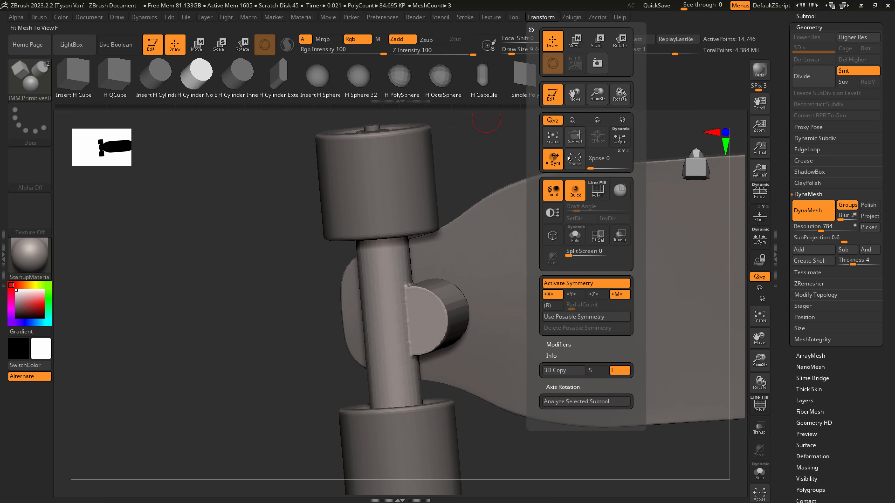
{"action": "left_click", "coordinate": [595, 295]}
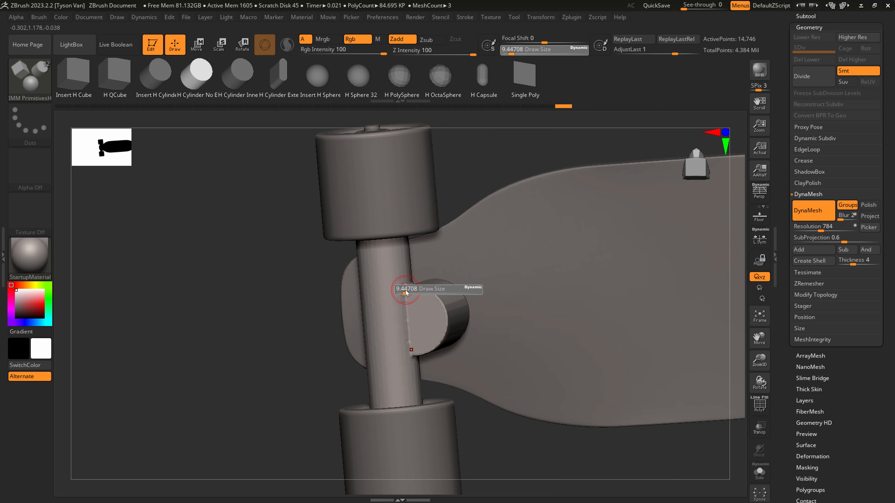
{"action": "mouse_move", "coordinate": [408, 294]}
{"action": "left_mouse_down", "text": "shift"}
{"action": "mouse_move", "coordinate": [404, 266]}
{"action": "mouse_move", "coordinate": [445, 322]}
{"action": "left_mouse_up", "text": "shift"}
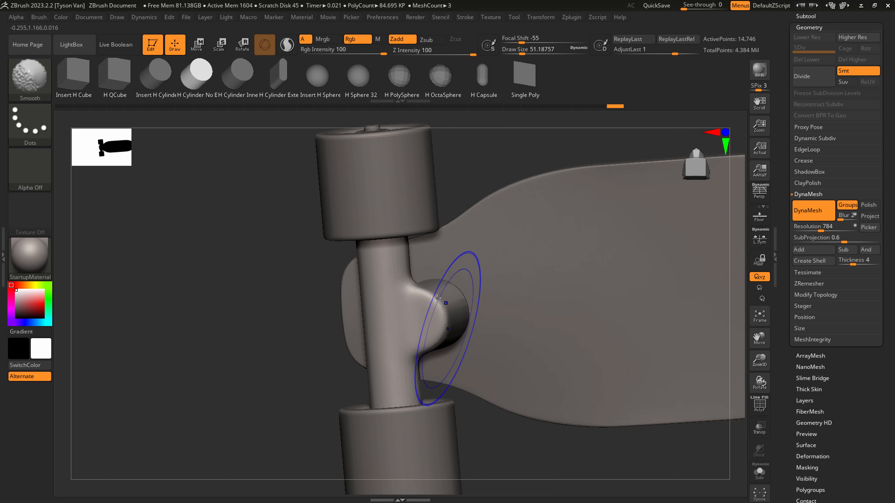
- Switch the masking brush to MaskPen and mask a narrow band around the post near the deck
{"action": "right_click_drag", "start_coordinate": [511, 320], "coordinate": [443, 320]}
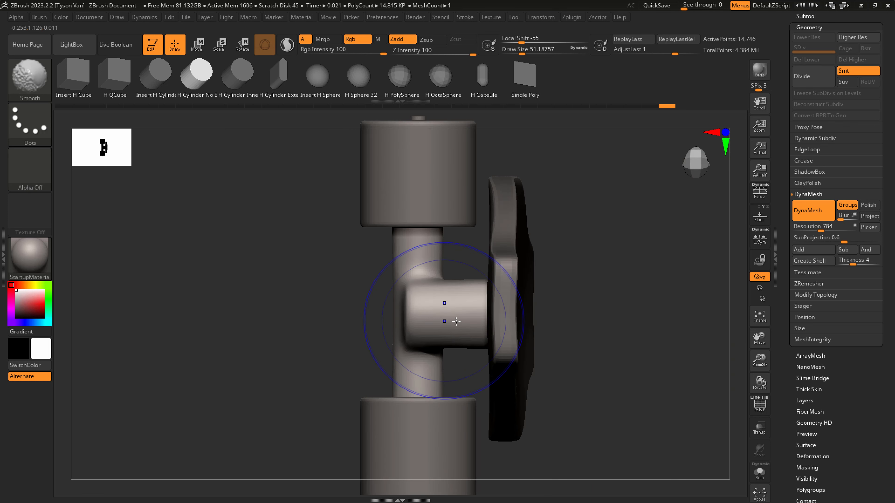
{"action": "left_click_drag", "start_coordinate": [453, 362], "coordinate": [466, 270], "text": "ctrl"}
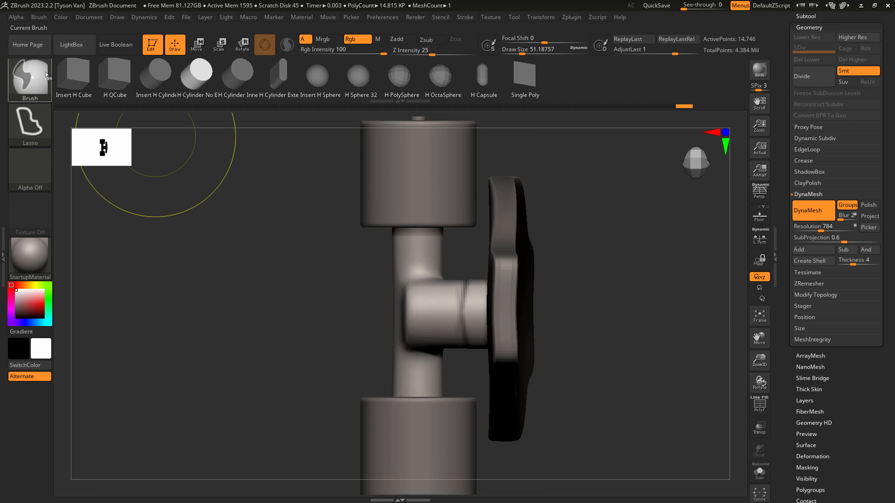
{"action": "left_click", "coordinate": [30, 79], "text": "ctrl"}
{"action": "left_click", "coordinate": [156, 77], "text": "ctrl"}
{"action": "left_click_drag", "start_coordinate": [457, 361], "coordinate": [473, 284], "text": "ctrl"}
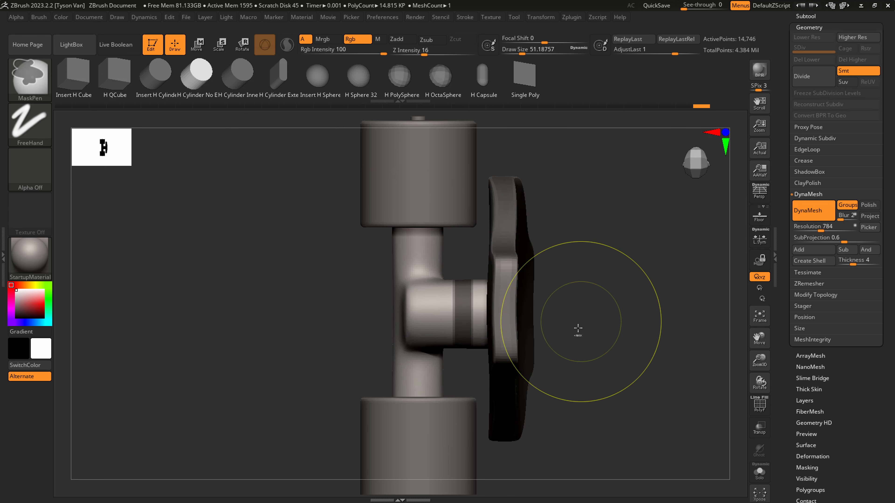
- Invert the mask and shrink the exposed band around the post into a groove with the Inflate deformation
{"action": "left_click", "coordinate": [585, 323], "text": "ctrl"}
{"action": "left_click", "coordinate": [846, 456]}
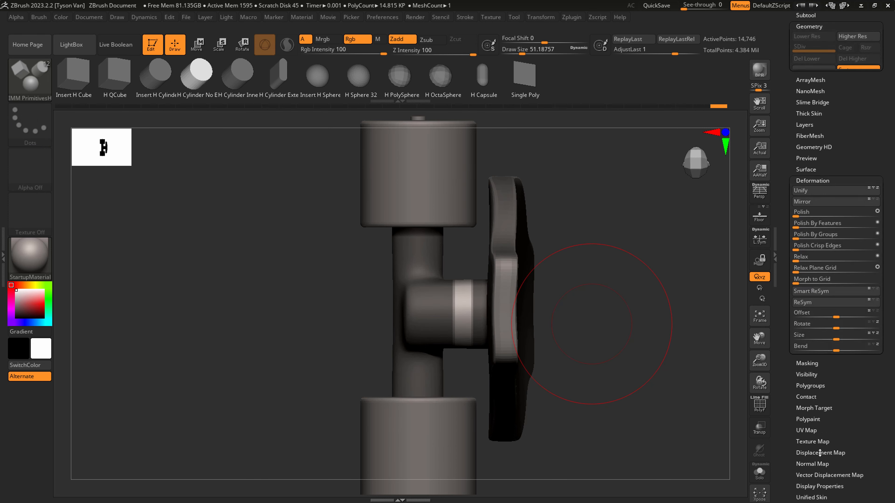
{"action": "left_click", "coordinate": [832, 405]}
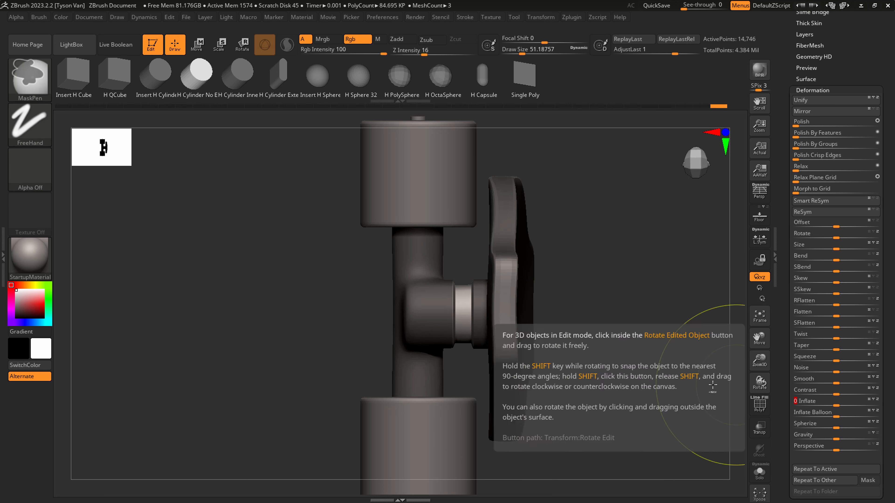
- Mask the truck except for the post's end ring against the deck, undoing the stray brush stroke
{"action": "mouse_move", "coordinate": [629, 360]}
{"action": "left_mouse_down", "text": "shift"}
{"action": "mouse_move", "coordinate": [600, 371]}
{"action": "mouse_move", "coordinate": [567, 350]}
{"action": "left_mouse_up", "text": "shift"}
{"action": "left_click_drag", "start_coordinate": [586, 216], "coordinate": [480, 393], "text": "ctrl"}
{"action": "left_click", "coordinate": [609, 361], "text": "ctrl"}
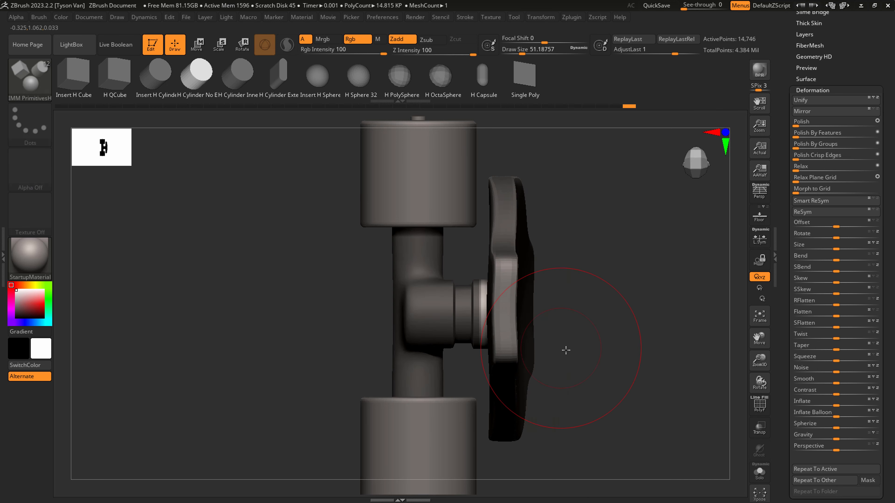
{"action": "mouse_move", "coordinate": [565, 350]}
{"action": "left_mouse_down"}
{"action": "mouse_move", "coordinate": [577, 354]}
{"action": "mouse_move", "coordinate": [553, 338]}
{"action": "left_mouse_up"}
{"action": "key", "text": "ctrl+z"}
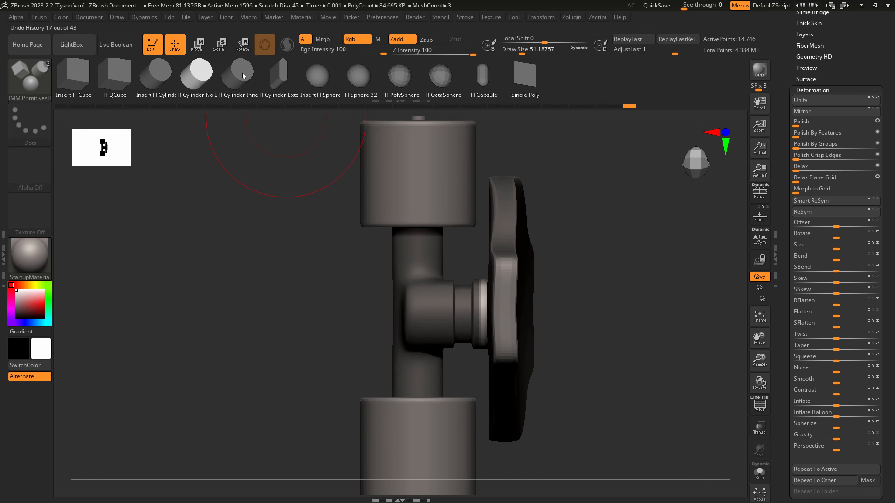
- Reset the gizmo's orientation and scale the unmasked end of the post up into a wide flange against the deck
{"action": "left_click", "coordinate": [221, 42]}
{"action": "left_click", "coordinate": [416, 234]}
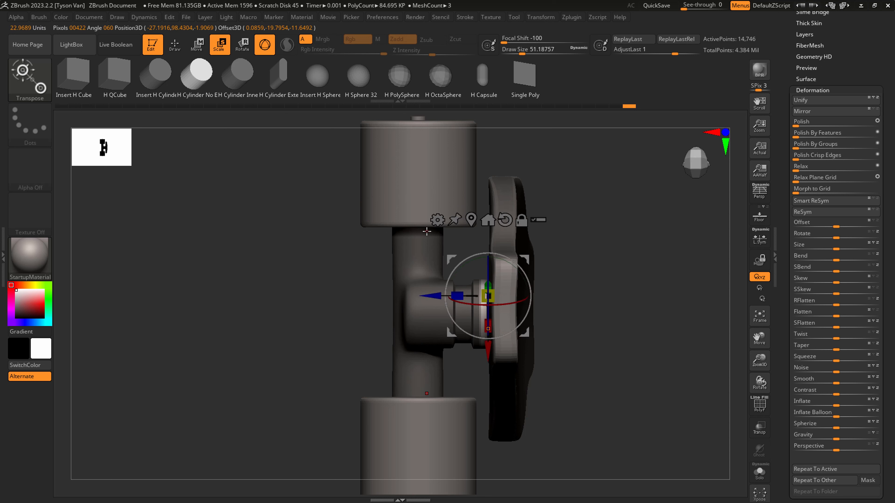
{"action": "left_click", "coordinate": [505, 219]}
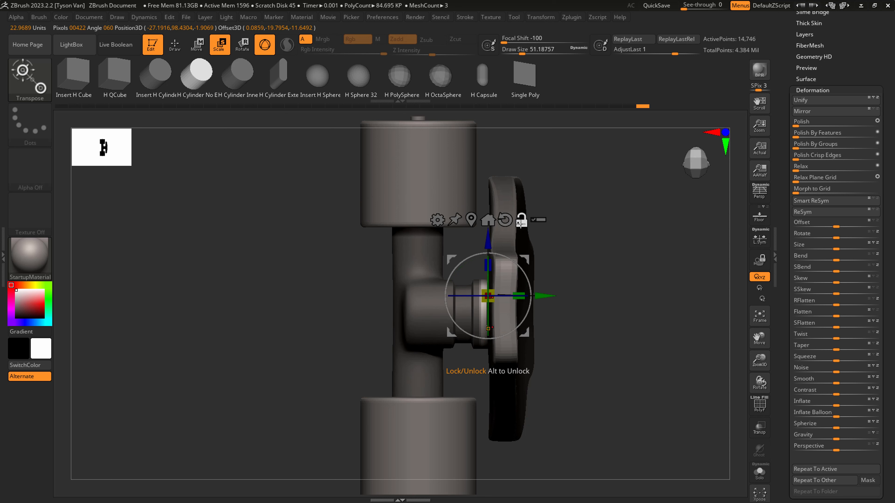
{"action": "left_click_drag", "start_coordinate": [497, 288], "coordinate": [508, 283]}
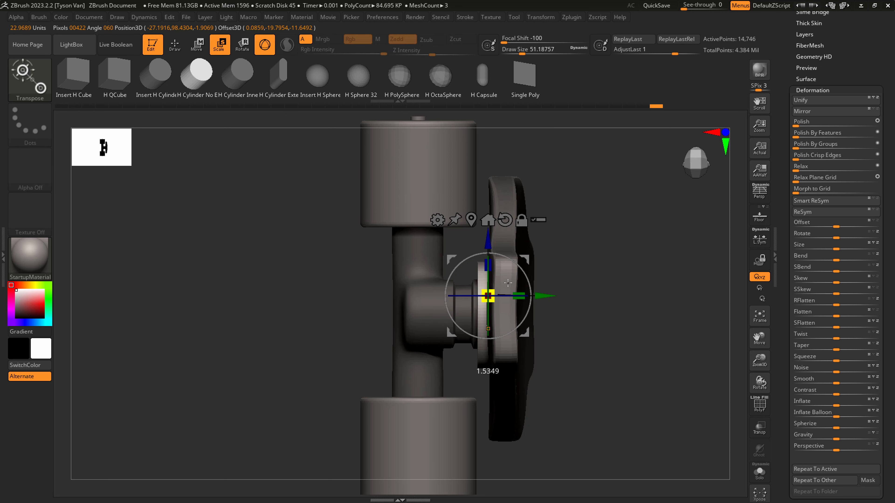
{"action": "right_click_drag", "start_coordinate": [508, 283], "coordinate": [516, 306]}
{"action": "left_click_drag", "start_coordinate": [489, 306], "coordinate": [519, 312]}
- Inspect the flange from below the board, return to drawing mode and clear the mask from the truck
{"action": "right_click_drag", "start_coordinate": [519, 313], "coordinate": [541, 324]}
{"action": "key", "text": "f"}
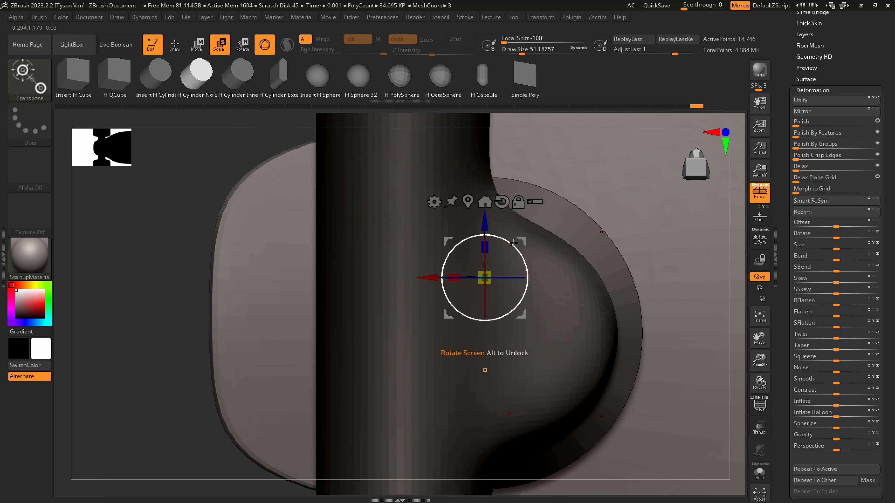
{"action": "right_click_drag", "start_coordinate": [595, 333], "coordinate": [336, 297], "text": "ctrl"}
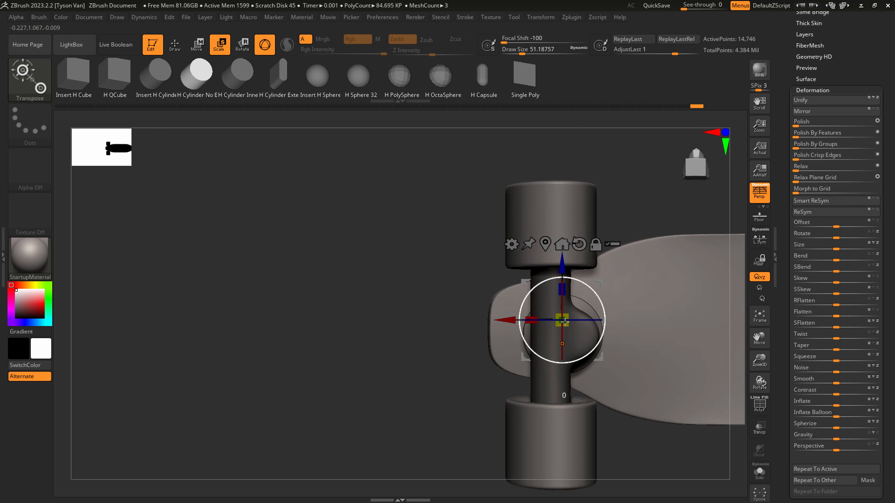
{"action": "right_click_drag", "start_coordinate": [610, 289], "coordinate": [449, 259], "text": "alt"}
{"action": "key", "text": "p"}
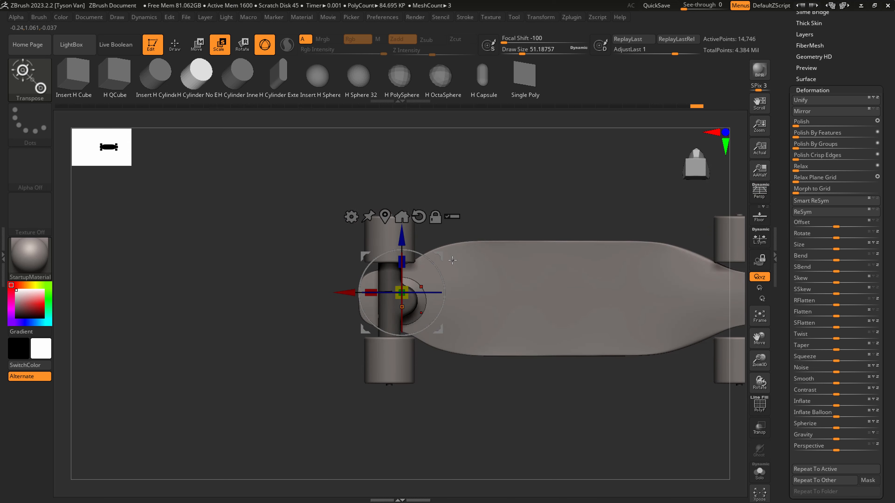
{"action": "right_click_drag", "start_coordinate": [434, 308], "coordinate": [429, 277], "text": "ctrl"}
{"action": "key", "text": "q"}
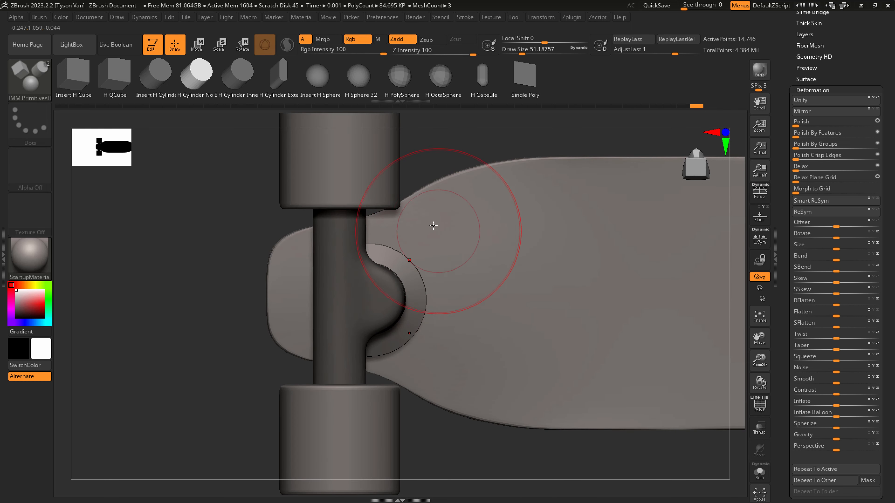
{"action": "mouse_move", "coordinate": [414, 160]}
{"action": "left_mouse_down", "text": "ctrl"}
{"action": "mouse_move", "coordinate": [438, 134]}
{"action": "mouse_move", "coordinate": [450, 160]}
{"action": "left_mouse_up", "text": "ctrl"}
{"action": "right_click_drag", "start_coordinate": [449, 160], "coordinate": [475, 195], "text": "ctrl"}
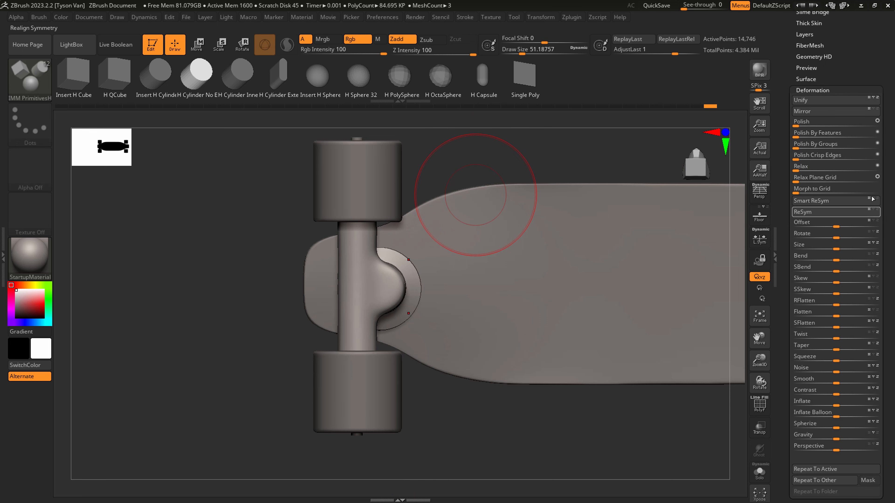
- Try to mirror the truck to the other end of the board with the Mirror deformation, and undo it
{"action": "left_click", "coordinate": [850, 111]}
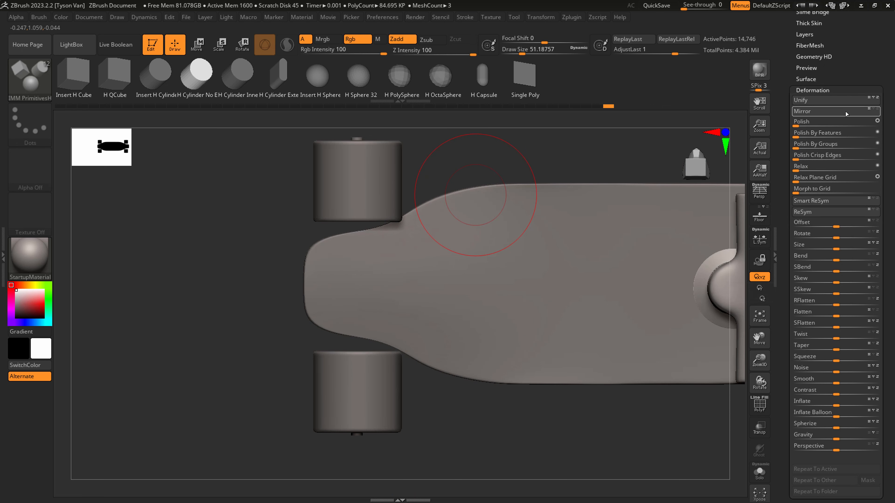
{"action": "key", "text": "f"}
{"action": "scroll", "coordinate": [510, 298], "scroll_direction": "up", "scroll_amount": 3}
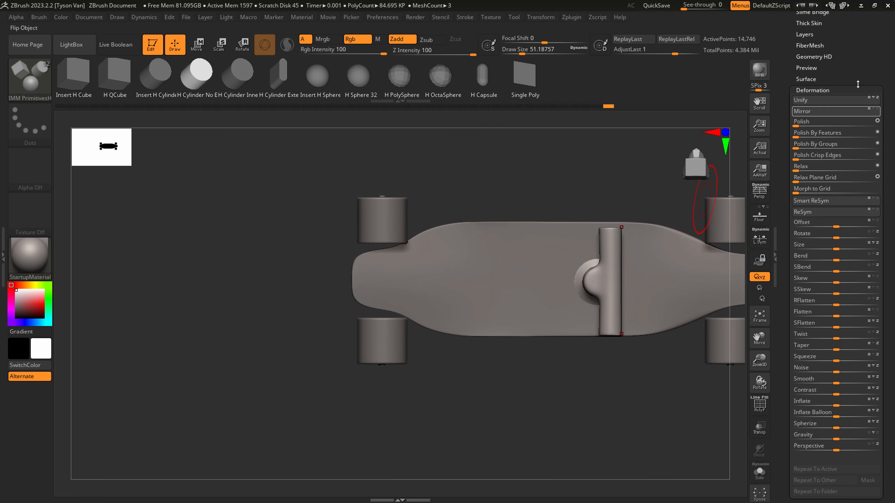
{"action": "key", "text": "ctrl+z"}
- Open the Modify Topology options for the truck
{"action": "scroll", "coordinate": [812, 92], "scroll_direction": "up", "scroll_amount": 5}
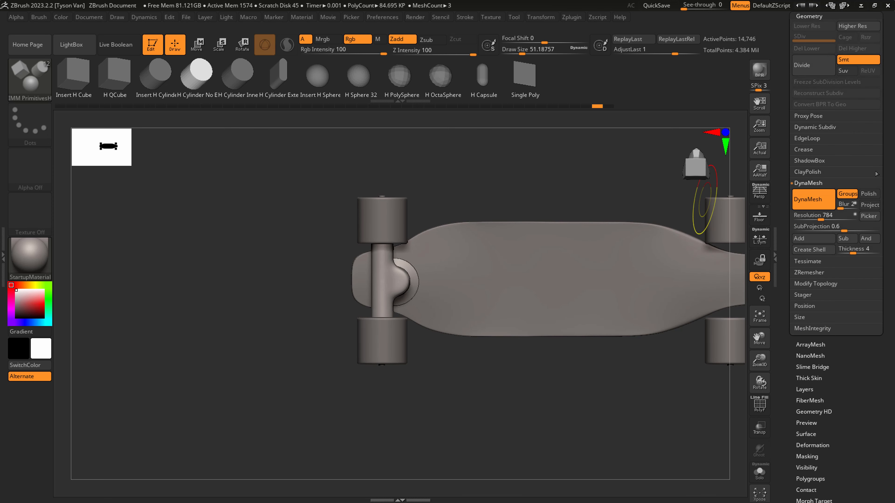
{"action": "left_click", "coordinate": [815, 284]}
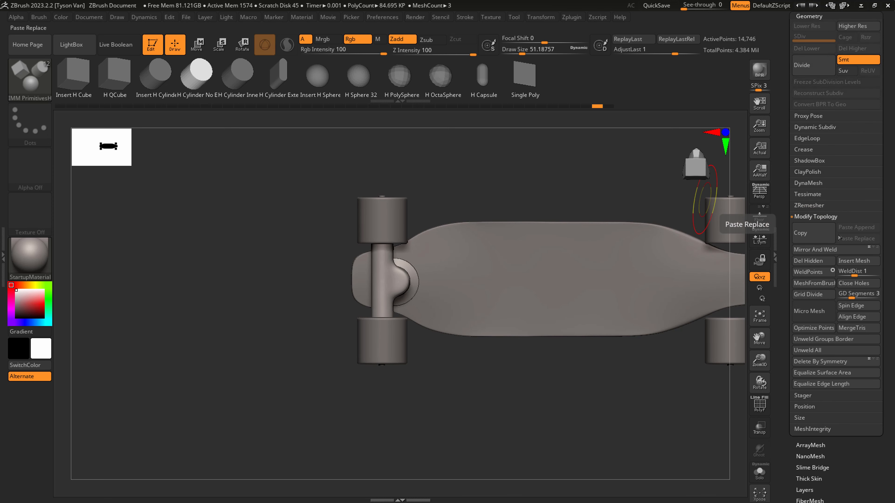
- Unhide the hidden parts of the truck mesh and apply Mirror And Weld to create a second truck under the board
{"action": "left_click", "coordinate": [838, 250]}
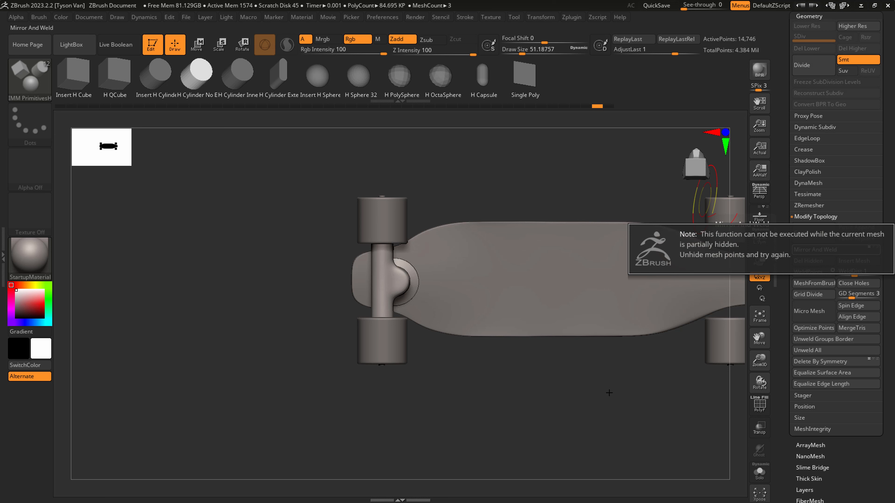
{"action": "key", "text": "shift"}
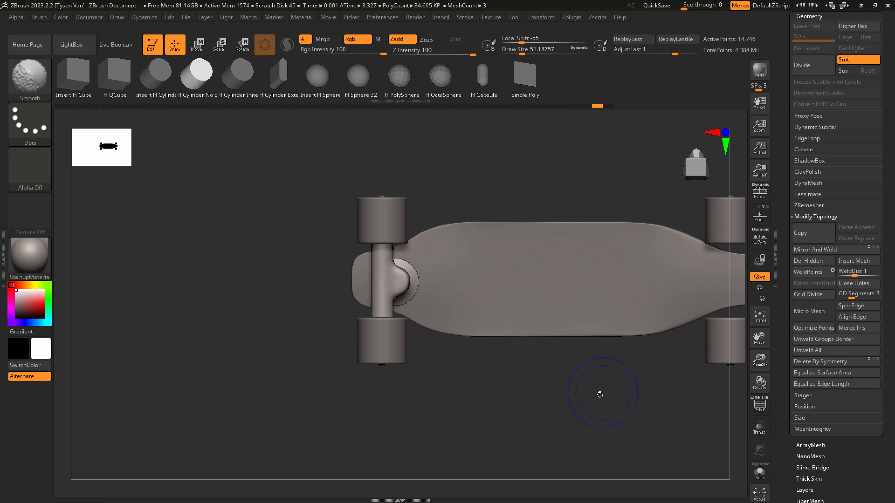
{"action": "left_click", "coordinate": [474, 375], "text": "ctrl+shift"}
{"action": "mouse_move", "coordinate": [473, 373]}
{"action": "left_mouse_down"}
{"action": "mouse_move", "coordinate": [426, 366]}
{"action": "mouse_move", "coordinate": [451, 366]}
{"action": "left_mouse_up"}
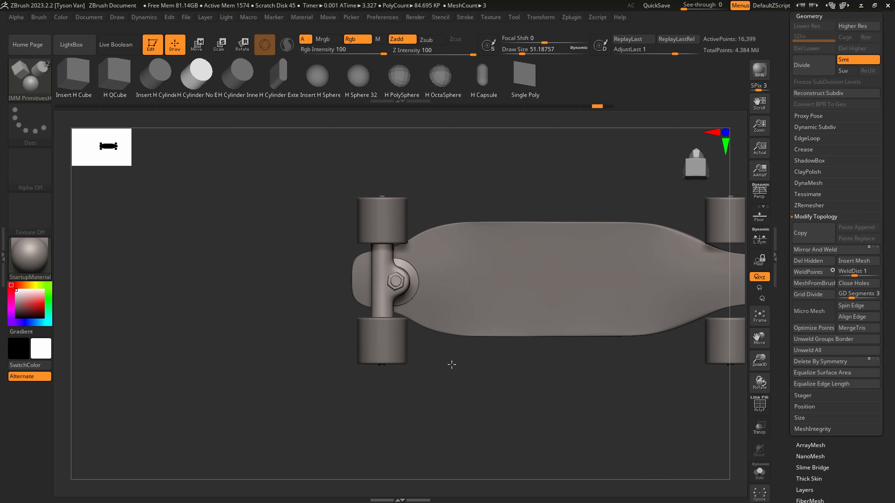
{"action": "left_click", "coordinate": [851, 252]}
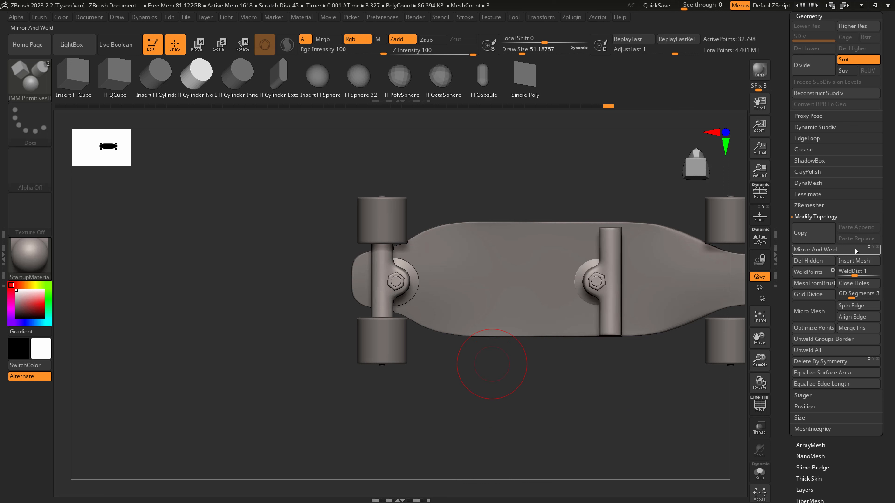
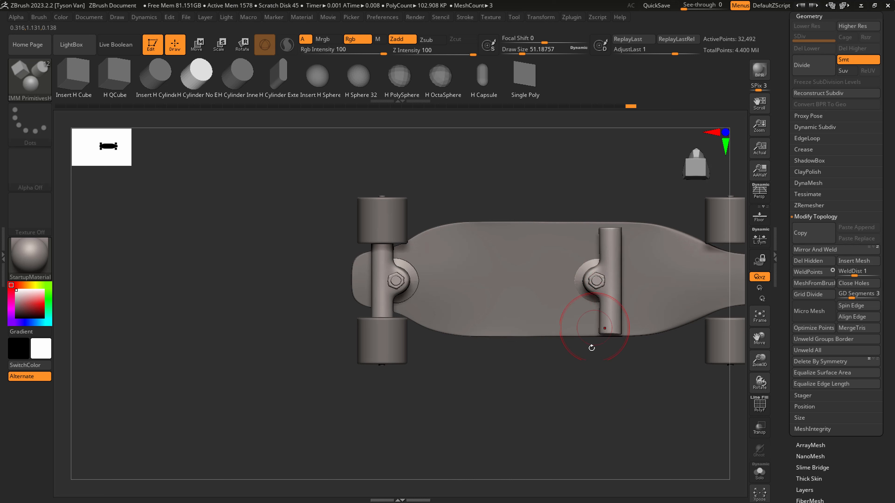
- Mask the original truck and move the mirrored truck along X between the opposite pair of wheels, finishing with the mask cleared
{"action": "left_click_drag", "start_coordinate": [588, 356], "coordinate": [490, 368], "text": "alt"}
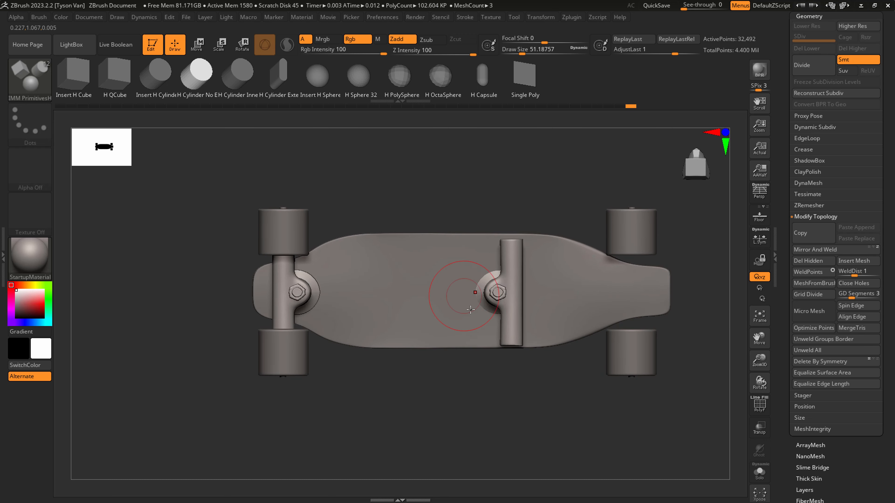
{"action": "left_click_drag", "start_coordinate": [449, 419], "coordinate": [566, 189], "text": "ctrl"}
{"action": "left_click", "coordinate": [553, 183], "text": "ctrl"}
{"action": "left_click", "coordinate": [198, 45]}
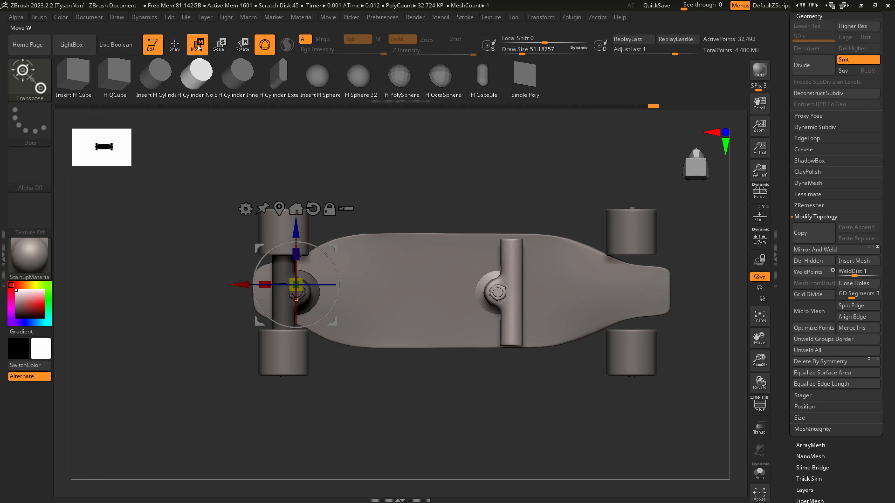
{"action": "left_click_drag", "start_coordinate": [232, 288], "coordinate": [354, 302]}
{"action": "key", "text": "q"}
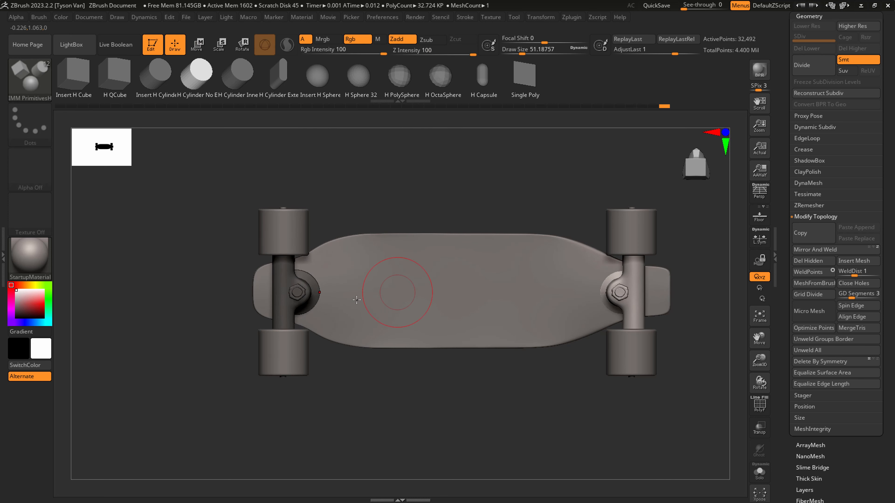
{"action": "left_click_drag", "start_coordinate": [412, 405], "coordinate": [402, 339], "text": "ctrl"}
- Show the polyframe and pull the truck's round base plate out into squared corners with the SnakeHook brush
{"action": "left_click", "coordinate": [312, 291], "text": "alt"}
{"action": "key", "text": "shift+f"}
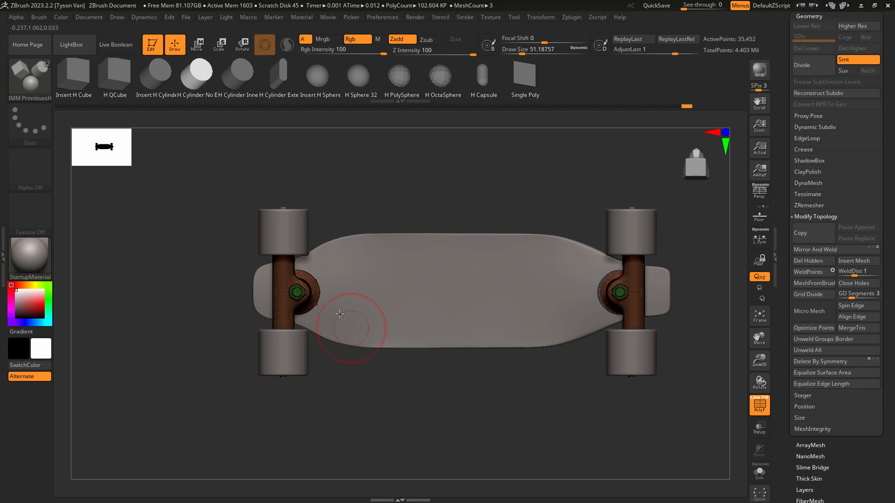
{"action": "scroll", "coordinate": [340, 314], "scroll_direction": "up", "scroll_amount": 5}
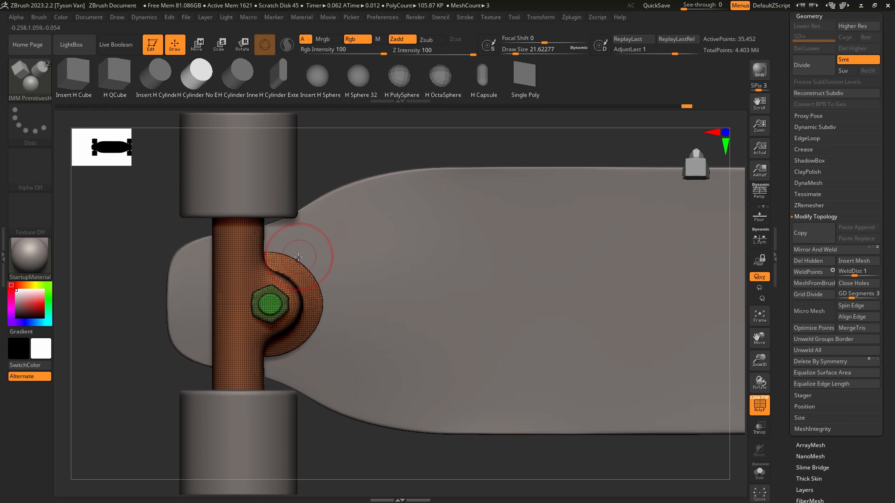
{"action": "key", "text": "b"}
{"action": "key", "text": "s"}
{"action": "key", "text": "h"}
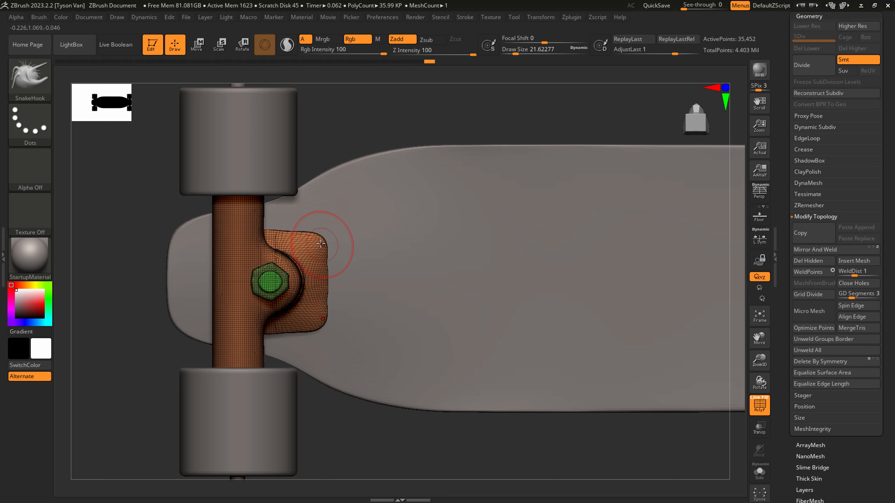
- Set the draw size to 28.75 and pull the base plate's outer edge toward the end of the board
{"action": "right_click_drag", "start_coordinate": [317, 239], "coordinate": [226, 286]}
{"action": "right_click_drag", "start_coordinate": [356, 316], "coordinate": [348, 190], "text": "shift"}
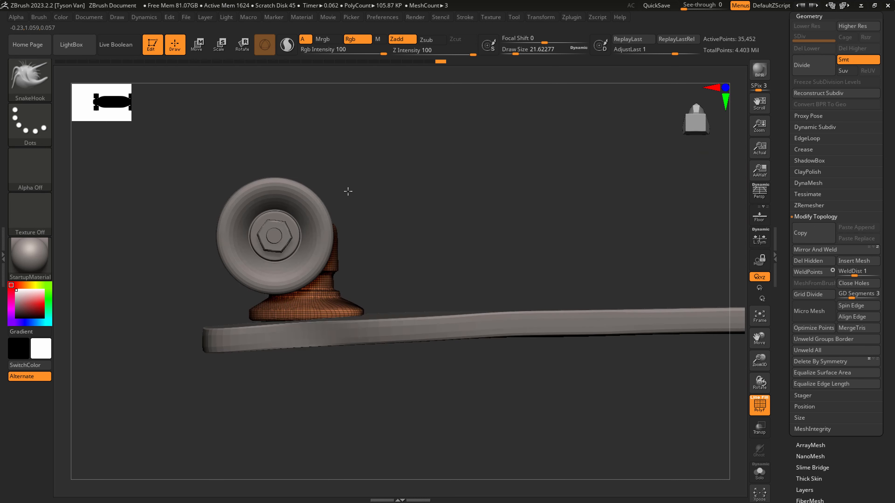
{"action": "key", "text": "s"}
{"action": "left_click", "coordinate": [269, 319]}
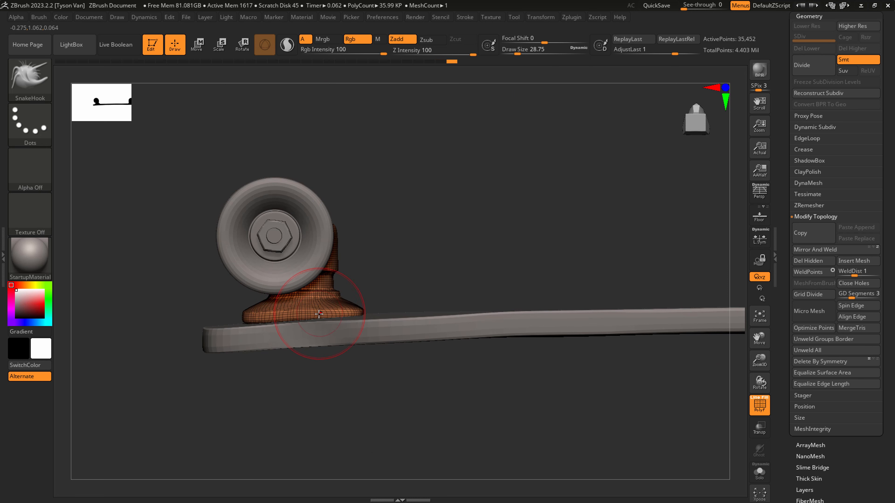
{"action": "right_click_drag", "start_coordinate": [314, 314], "coordinate": [334, 368]}
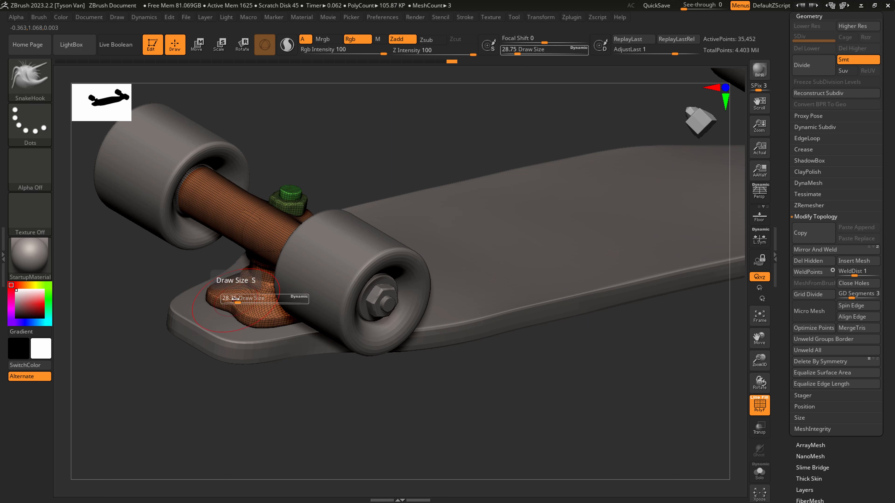
{"action": "left_click_drag", "start_coordinate": [231, 302], "coordinate": [243, 320]}
{"action": "right_click_drag", "start_coordinate": [251, 330], "coordinate": [250, 374]}
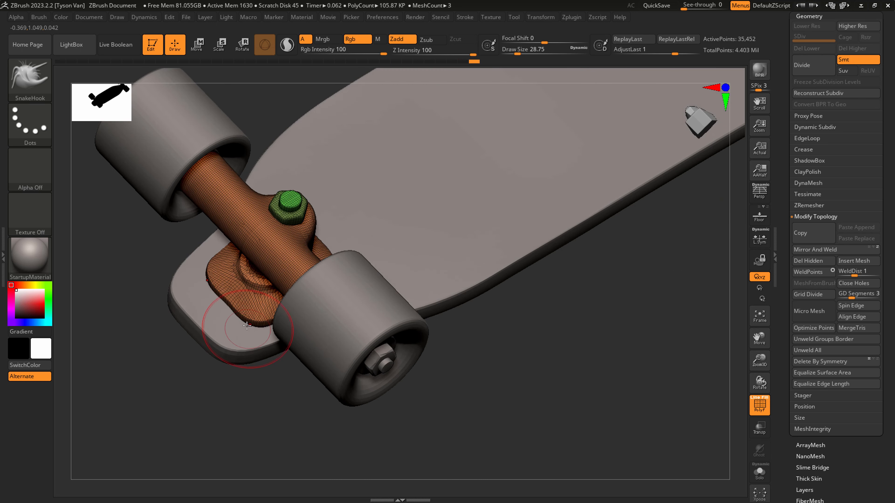
- Refine the base plate's corners and edges with SnakeHook at a draw size of about 20, then remesh the truck
{"action": "key", "text": "s"}
{"action": "left_click_drag", "start_coordinate": [246, 319], "coordinate": [243, 318]}
{"action": "right_click_drag", "start_coordinate": [307, 297], "coordinate": [432, 372], "text": "ctrl"}
{"action": "right_click_drag", "start_coordinate": [431, 331], "coordinate": [445, 429], "text": "alt"}
{"action": "mouse_move", "coordinate": [302, 352]}
{"action": "right_mouse_down", "text": "ctrl"}
{"action": "mouse_move", "coordinate": [309, 389]}
{"action": "mouse_move", "coordinate": [306, 383]}
{"action": "right_mouse_up", "text": "ctrl"}
{"action": "left_click_drag", "start_coordinate": [301, 352], "coordinate": [301, 346]}
{"action": "left_click_drag", "start_coordinate": [506, 321], "coordinate": [641, 227], "text": "ctrl"}
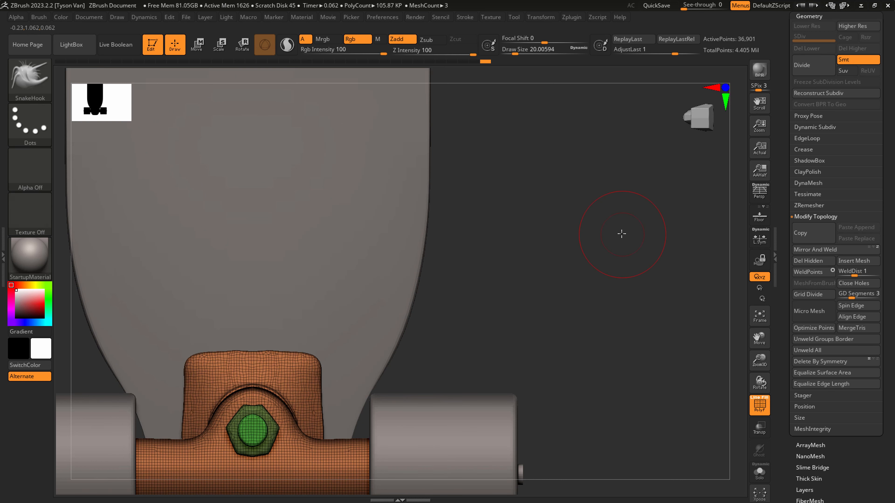
- Apply Mirror And Weld across X and Z to replace the other truck with a copy of the reshaped one
{"action": "right_click_drag", "start_coordinate": [409, 326], "coordinate": [730, 322], "text": "alt"}
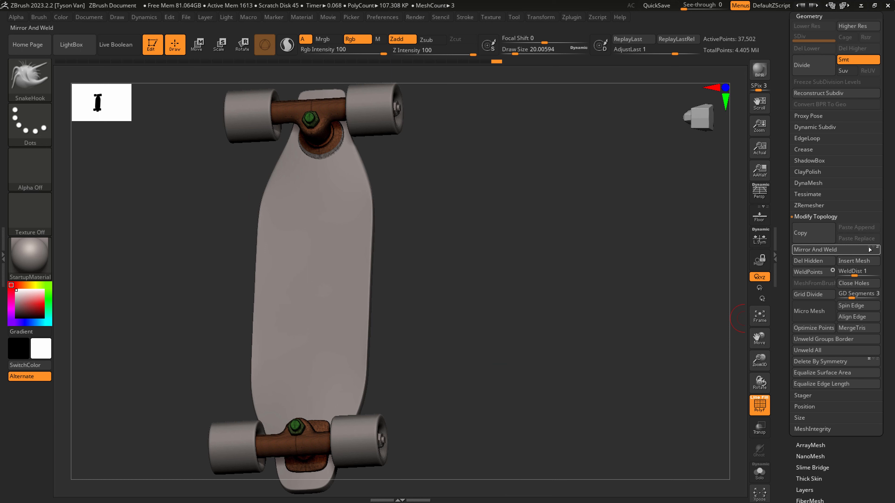
{"action": "left_click", "coordinate": [828, 250]}
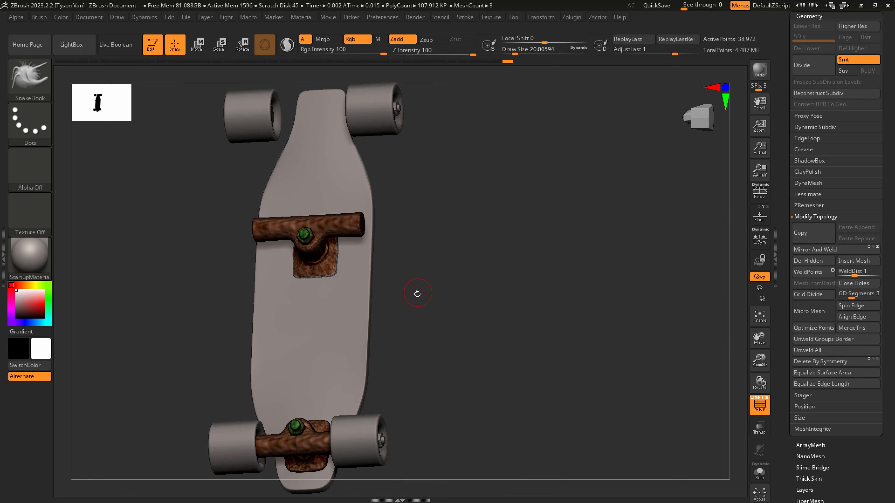
{"action": "right_click_drag", "start_coordinate": [417, 294], "coordinate": [420, 314], "text": "shift"}
- Realign the gizmo and move the mirrored truck along the board's length to the opposite wheels while the original is masked
{"action": "key", "text": "ctrl"}
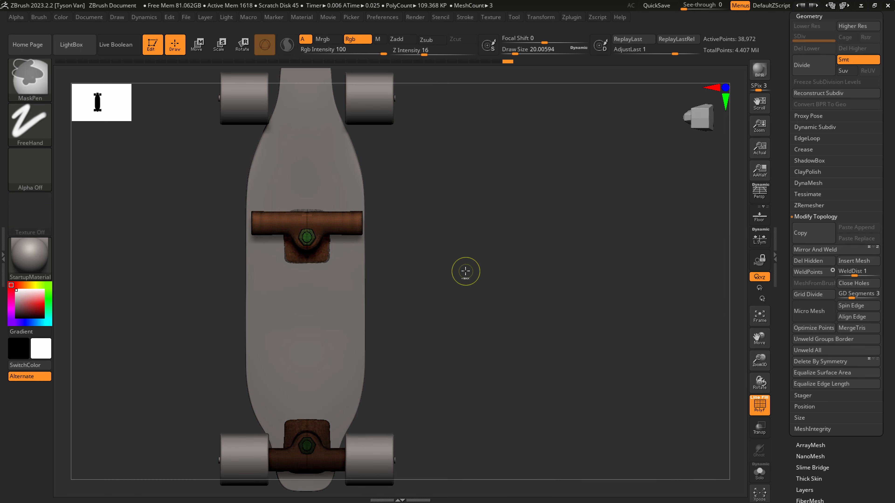
{"action": "key", "text": "w"}
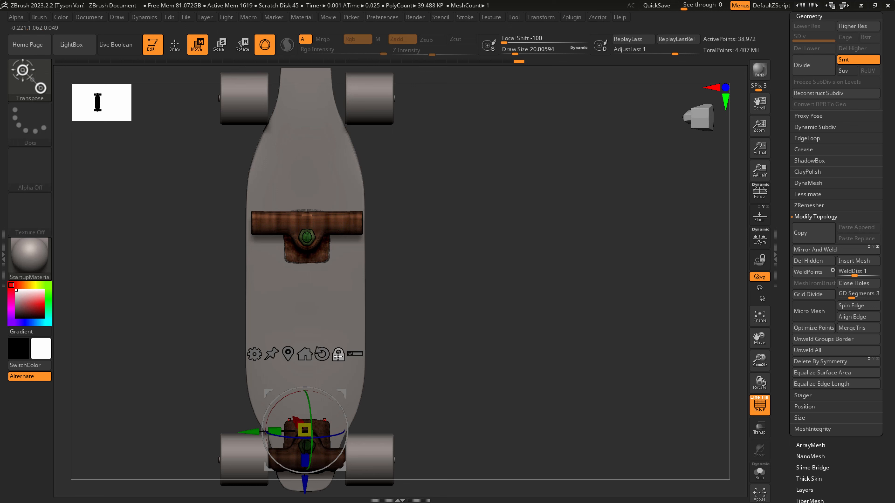
{"action": "left_click", "coordinate": [338, 355]}
{"action": "left_click_drag", "start_coordinate": [305, 473], "coordinate": [313, 363]}
{"action": "key", "text": "q"}
- Turn on perspective, hide the polyframe and open the subtool list with the board's top surface in view
{"action": "right_click_drag", "start_coordinate": [315, 362], "coordinate": [330, 319], "text": "ctrl"}
{"action": "mouse_move", "coordinate": [331, 319]}
{"action": "right_mouse_down"}
{"action": "mouse_move", "coordinate": [360, 405]}
{"action": "mouse_move", "coordinate": [409, 416]}
{"action": "mouse_move", "coordinate": [465, 409]}
{"action": "mouse_move", "coordinate": [465, 442]}
{"action": "mouse_move", "coordinate": [461, 417]}
{"action": "right_mouse_up"}
{"action": "key", "text": "p"}
{"action": "key", "text": "shift+f"}
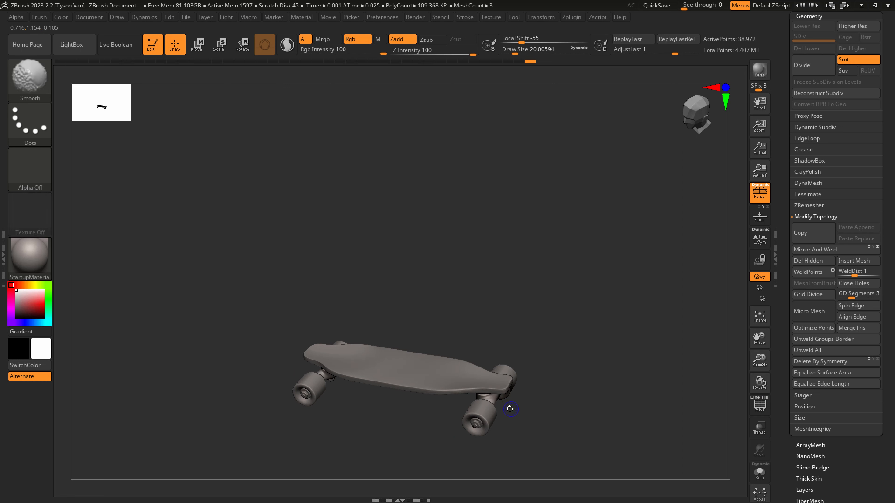
{"action": "scroll", "coordinate": [864, 148], "scroll_direction": "up", "scroll_amount": 5}
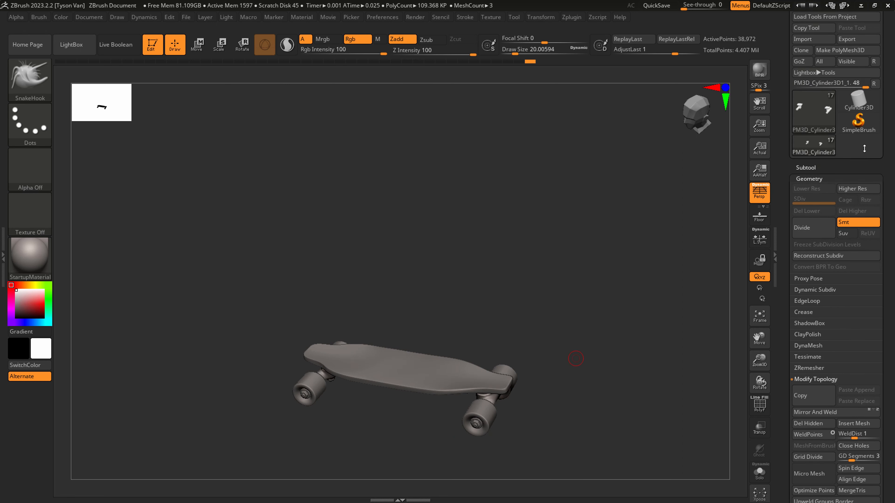
{"action": "left_click", "coordinate": [807, 168]}
{"action": "mouse_move", "coordinate": [496, 395]}
{"action": "right_mouse_down"}
{"action": "mouse_move", "coordinate": [535, 425]}
{"action": "mouse_move", "coordinate": [502, 396]}
{"action": "mouse_move", "coordinate": [512, 362]}
{"action": "mouse_move", "coordinate": [507, 398]}
{"action": "right_mouse_up"}
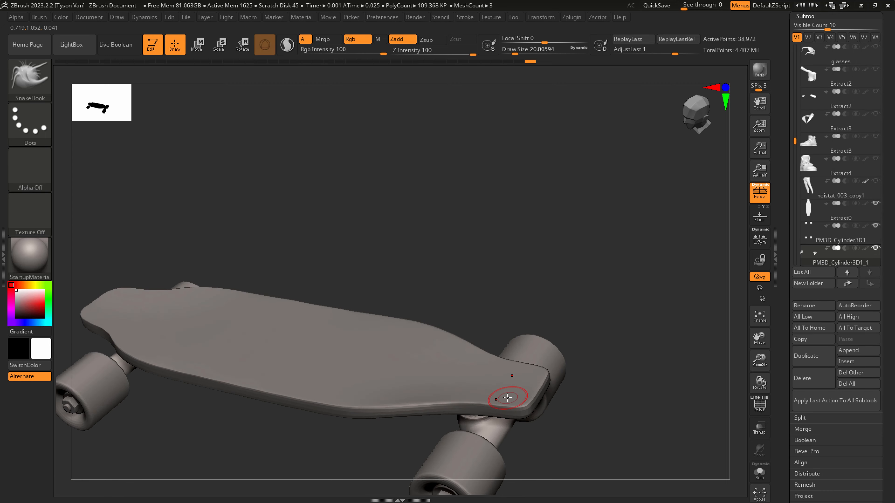
- Insert a symmetrical pair of Philips Type01 screw heads from the IMM Ind. Parts brush on the top of the board's end
{"action": "left_click", "coordinate": [37, 82]}
{"action": "left_click", "coordinate": [624, 246]}
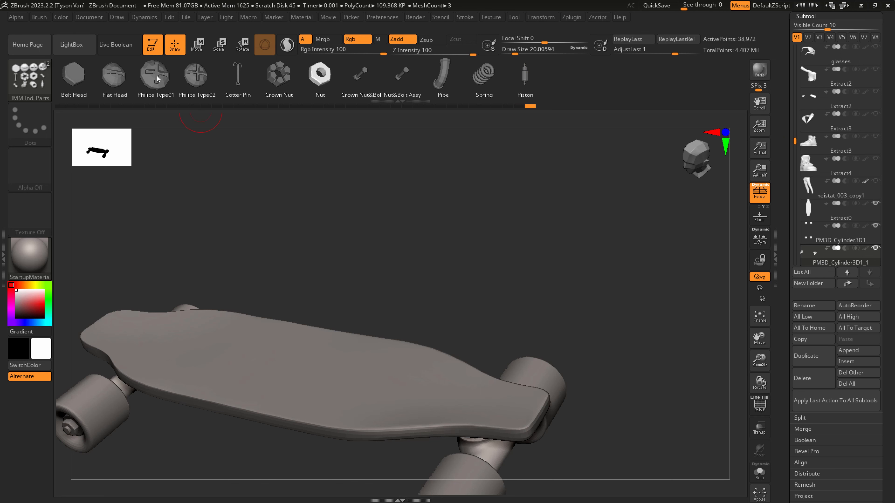
{"action": "left_click", "coordinate": [161, 80]}
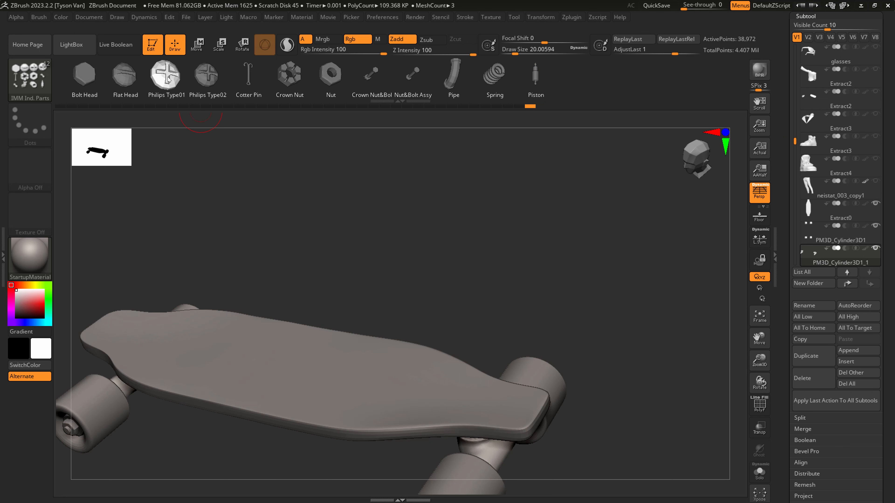
{"action": "mouse_move", "coordinate": [417, 372]}
{"action": "right_mouse_down"}
{"action": "mouse_move", "coordinate": [418, 414]}
{"action": "mouse_move", "coordinate": [460, 425]}
{"action": "mouse_move", "coordinate": [490, 418]}
{"action": "mouse_move", "coordinate": [509, 439]}
{"action": "mouse_move", "coordinate": [349, 193]}
{"action": "right_mouse_up"}
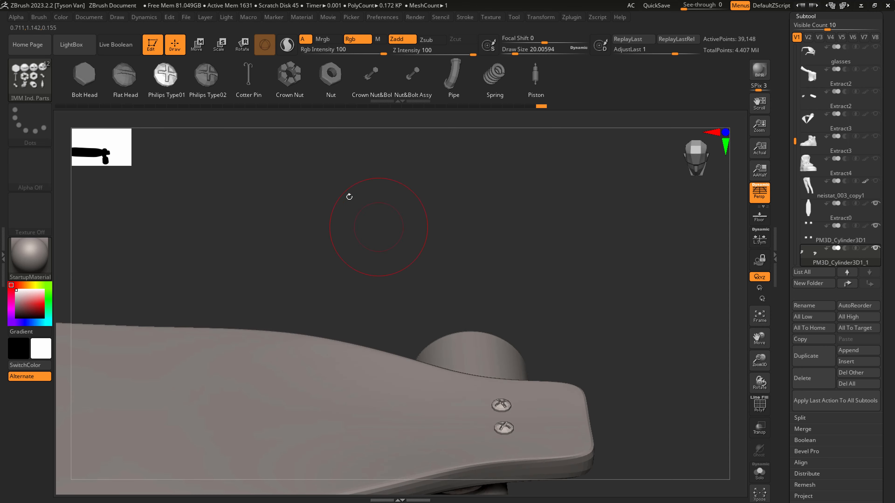
- Realign the gizmo to the world axes and duplicate the two screws along X to form a four-screw pattern
{"action": "left_click", "coordinate": [220, 44]}
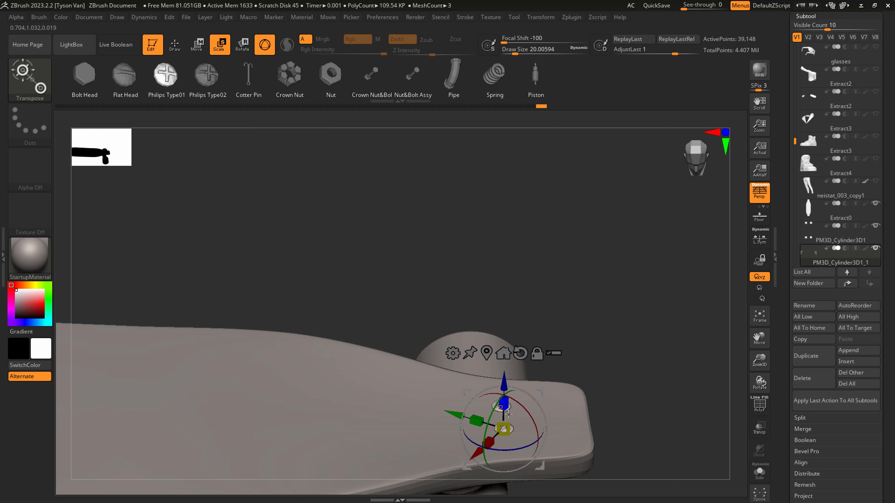
{"action": "right_click_drag", "start_coordinate": [508, 421], "coordinate": [491, 474]}
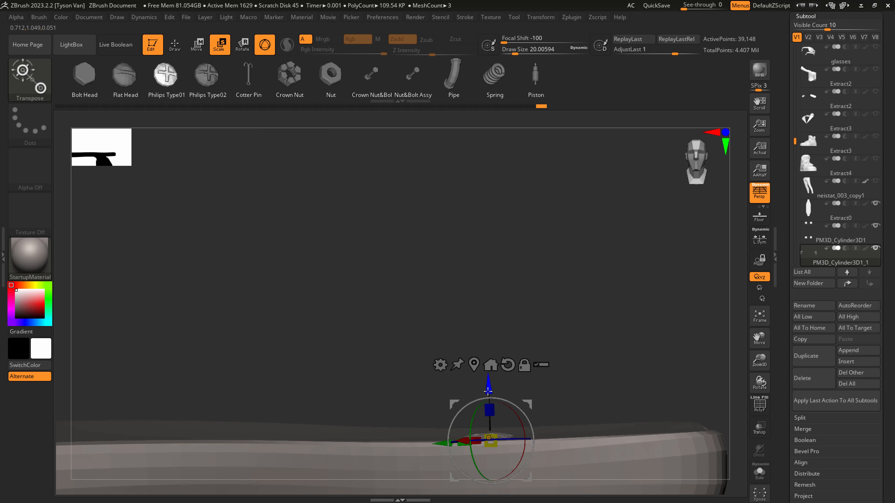
{"action": "right_click_drag", "start_coordinate": [488, 391], "coordinate": [511, 447]}
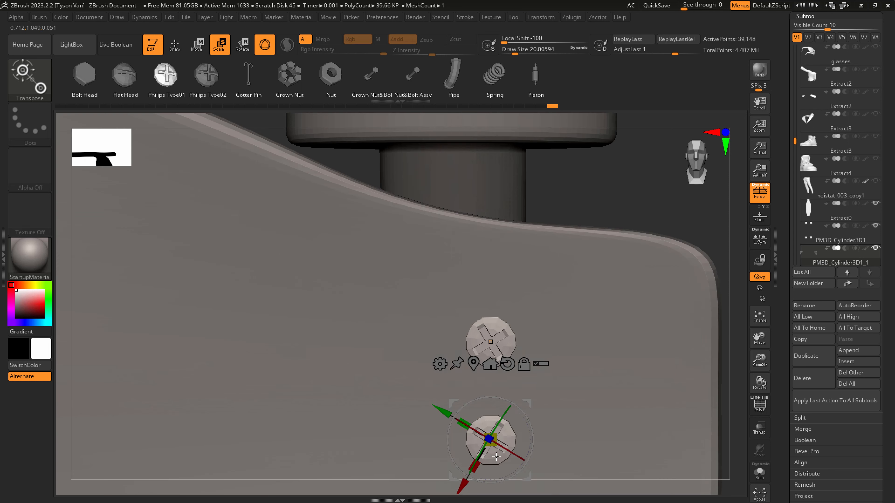
{"action": "left_click", "coordinate": [524, 365]}
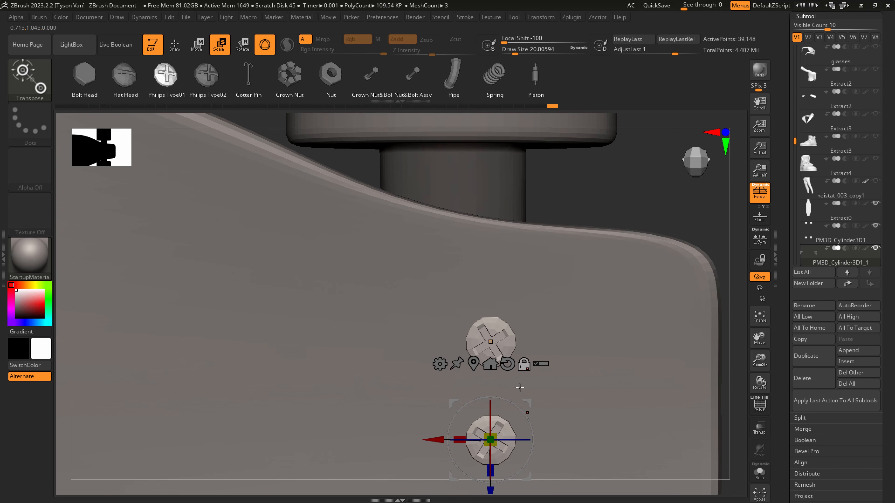
{"action": "left_click_drag", "start_coordinate": [434, 436], "coordinate": [302, 444], "text": "ctrl"}
{"action": "left_click_drag", "start_coordinate": [559, 204], "coordinate": [583, 196], "text": "ctrl"}
{"action": "right_click_drag", "start_coordinate": [583, 197], "coordinate": [569, 152], "text": "alt"}
{"action": "key", "text": "q"}
{"action": "right_click_drag", "start_coordinate": [562, 399], "coordinate": [528, 398], "text": "ctrl"}
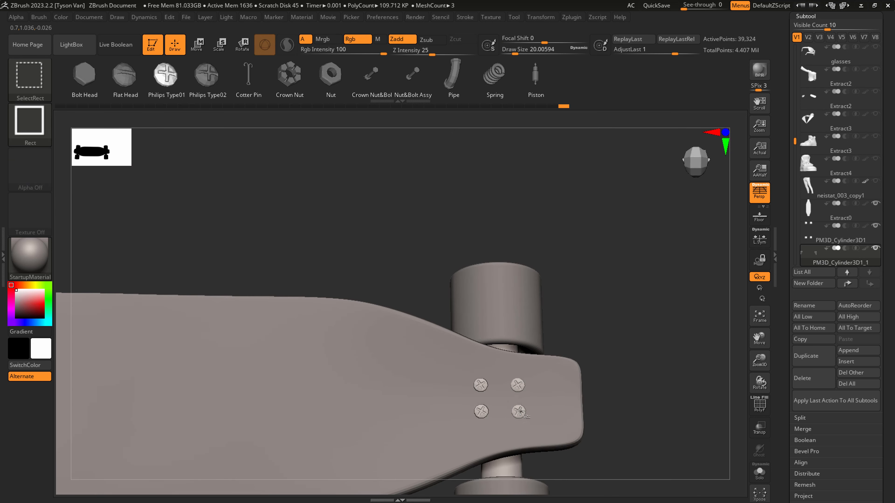
- Isolate the screws to mask them, restore the hidden parts and invert the mask so only the four screws are unmasked
{"action": "left_click", "coordinate": [519, 412], "text": "ctrl+shift"}
{"action": "left_click_drag", "start_coordinate": [642, 342], "coordinate": [378, 442], "text": "ctrl"}
{"action": "left_click", "coordinate": [641, 430], "text": "ctrl+shift"}
{"action": "left_click", "coordinate": [639, 434], "text": "ctrl"}
{"action": "right_click_drag", "start_coordinate": [618, 436], "coordinate": [565, 368], "text": "shift"}
- Duplicate the four screws along X to the board's opposite end and raise the copies along Y above the surface
{"action": "key", "text": "w"}
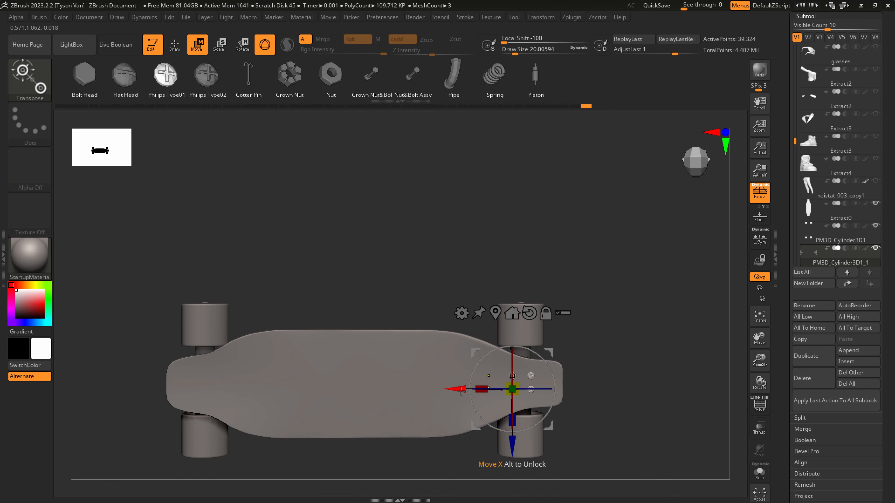
{"action": "left_click_drag", "start_coordinate": [459, 390], "coordinate": [151, 416]}
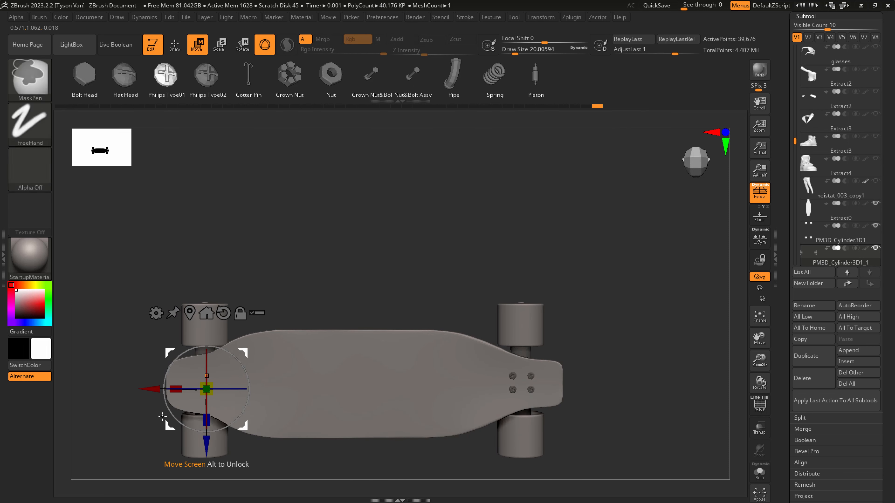
{"action": "right_click_drag", "start_coordinate": [258, 366], "coordinate": [273, 469]}
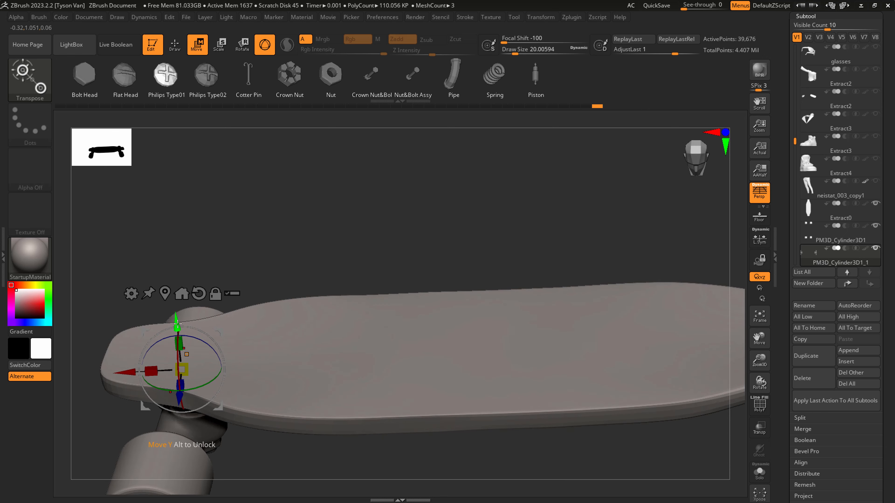
{"action": "mouse_move", "coordinate": [177, 321]}
{"action": "left_mouse_down"}
{"action": "mouse_move", "coordinate": [175, 313]}
{"action": "mouse_move", "coordinate": [192, 329]}
{"action": "left_mouse_up"}
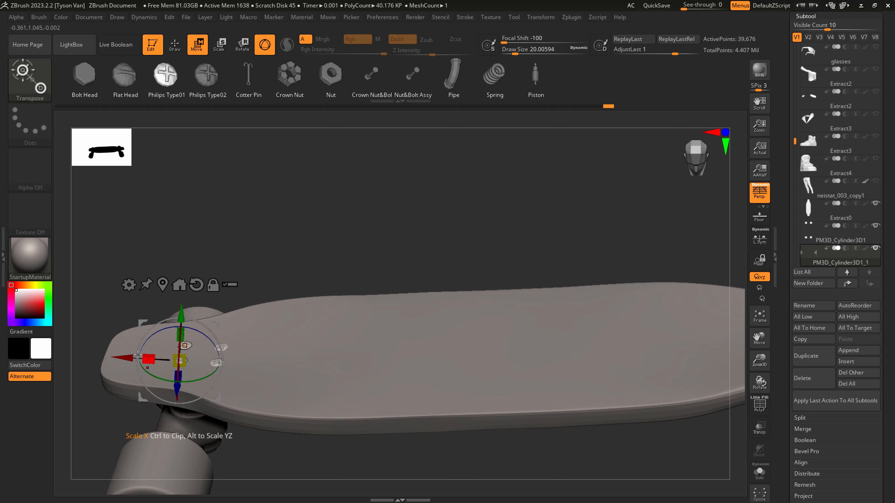
- Adjust the four copied screws along X at the board's opposite end and lower them along Y onto the deck surface
{"action": "left_click_drag", "start_coordinate": [121, 358], "coordinate": [106, 358]}
{"action": "right_click_drag", "start_coordinate": [253, 367], "coordinate": [189, 396]}
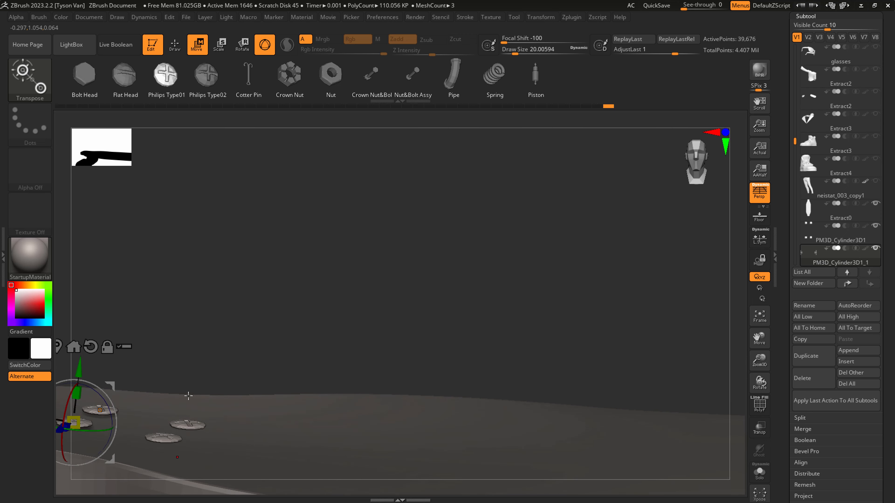
{"action": "left_click_drag", "start_coordinate": [78, 371], "coordinate": [78, 379]}
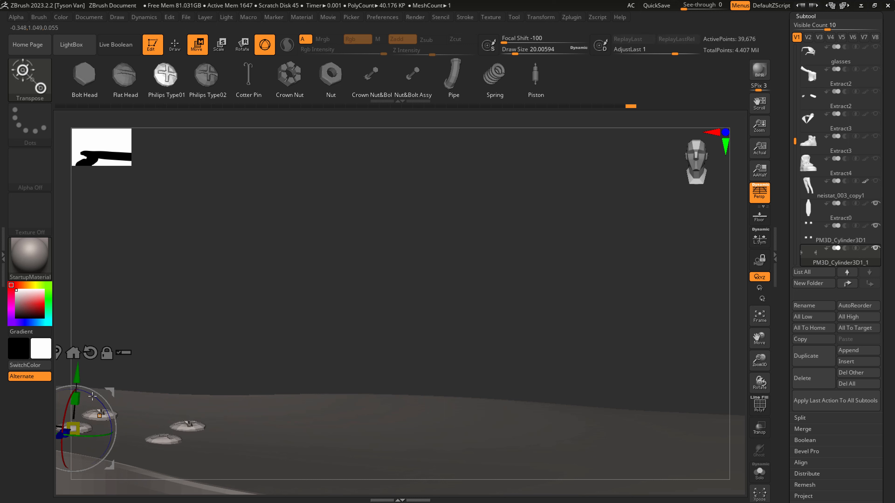
{"action": "left_click_drag", "start_coordinate": [77, 390], "coordinate": [79, 373]}
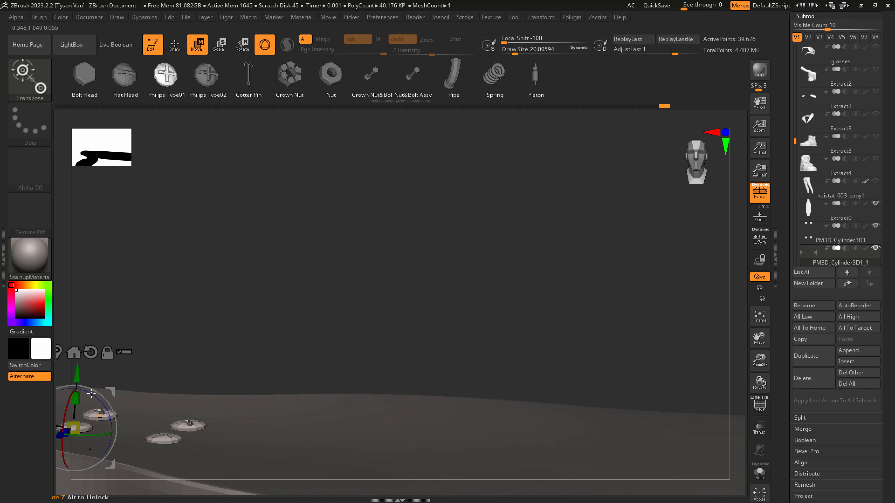
{"action": "mouse_move", "coordinate": [170, 391]}
{"action": "right_mouse_down"}
{"action": "mouse_move", "coordinate": [168, 397]}
{"action": "mouse_move", "coordinate": [330, 352]}
{"action": "mouse_move", "coordinate": [226, 333]}
{"action": "mouse_move", "coordinate": [323, 372]}
{"action": "mouse_move", "coordinate": [471, 235]}
{"action": "mouse_move", "coordinate": [361, 317]}
{"action": "mouse_move", "coordinate": [388, 380]}
{"action": "mouse_move", "coordinate": [421, 405]}
{"action": "mouse_move", "coordinate": [411, 406]}
{"action": "mouse_move", "coordinate": [377, 378]}
{"action": "mouse_move", "coordinate": [465, 368]}
{"action": "mouse_move", "coordinate": [473, 425]}
{"action": "mouse_move", "coordinate": [465, 366]}
{"action": "mouse_move", "coordinate": [381, 305]}
{"action": "right_mouse_up"}
{"action": "key", "text": "q"}
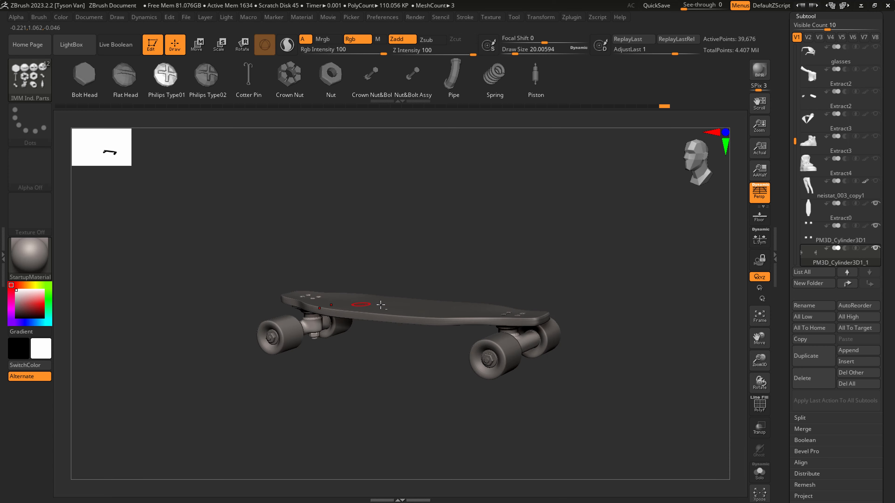
- Save the tool as a new version named neistat_006.ztl
{"action": "scroll", "coordinate": [883, 228], "scroll_direction": "up", "scroll_amount": 5}
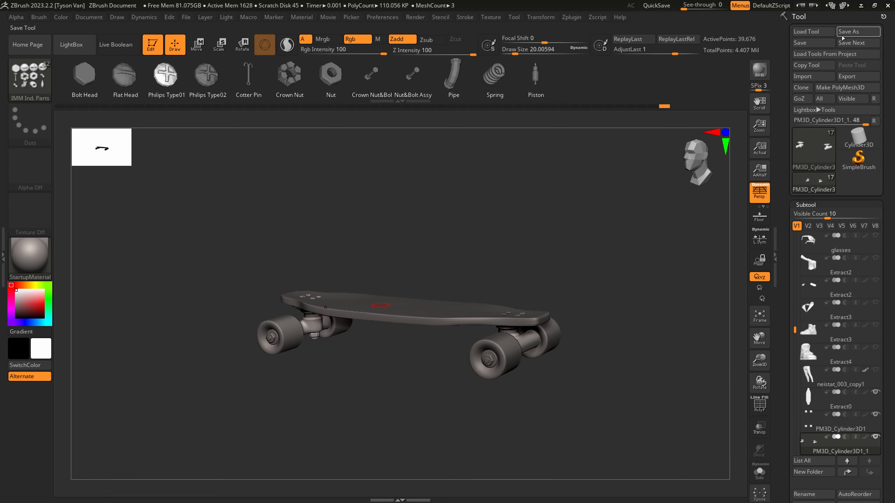
{"action": "left_click", "coordinate": [845, 34]}
{"action": "left_click", "coordinate": [243, 137]}
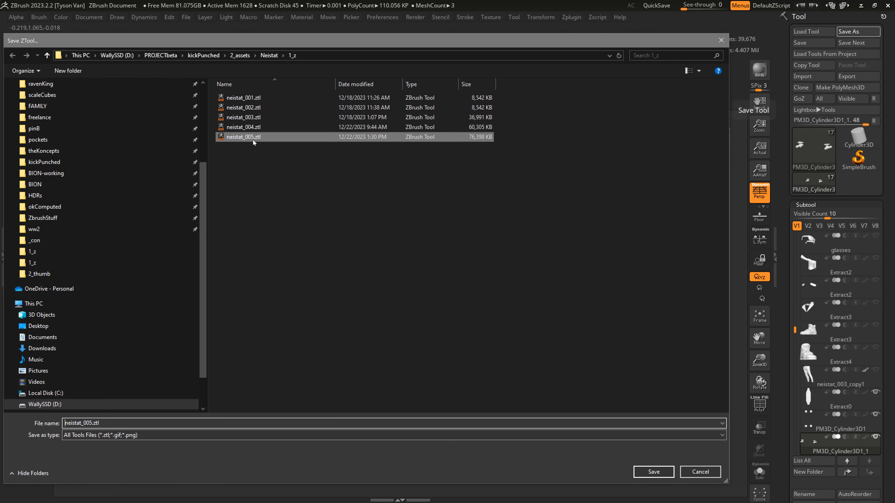
{"action": "left_click", "coordinate": [99, 423]}
{"action": "left_click", "coordinate": [91, 423]}
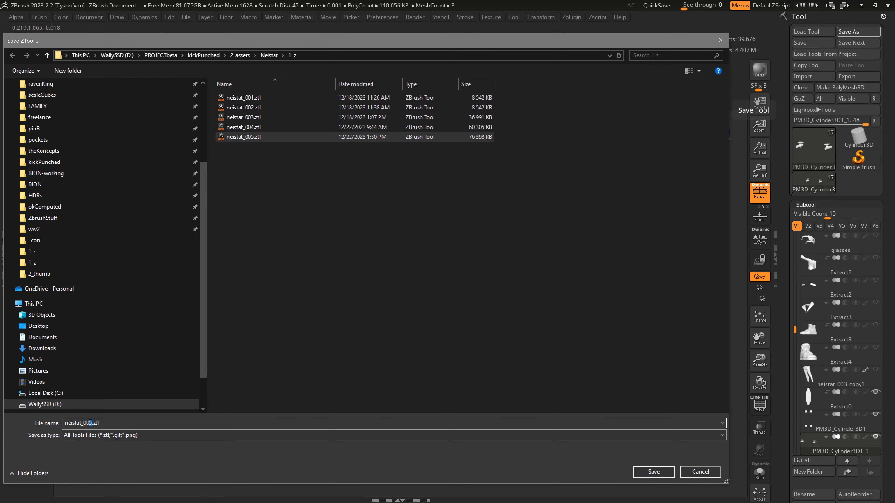
{"action": "type", "text": "6"}
{"action": "key", "text": "Return"}
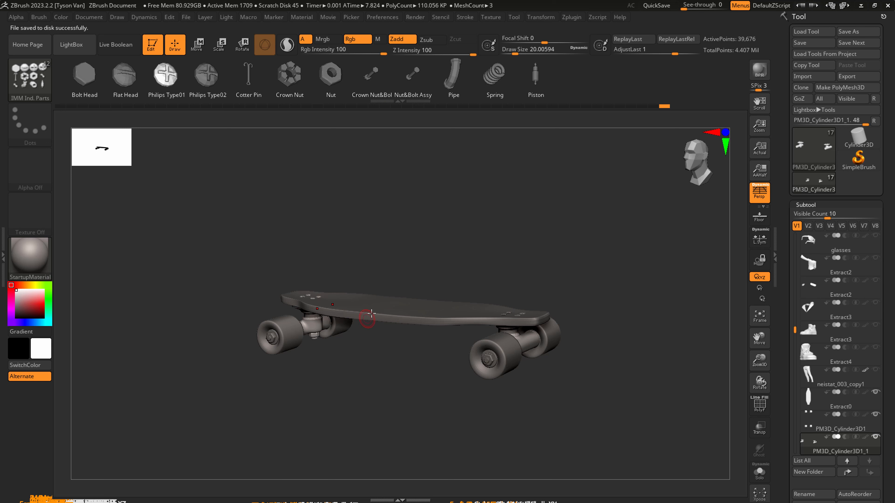
- Unhide all the subtools and frame the full character standing on the skateboard
{"action": "left_click_drag", "start_coordinate": [479, 265], "coordinate": [504, 282]}
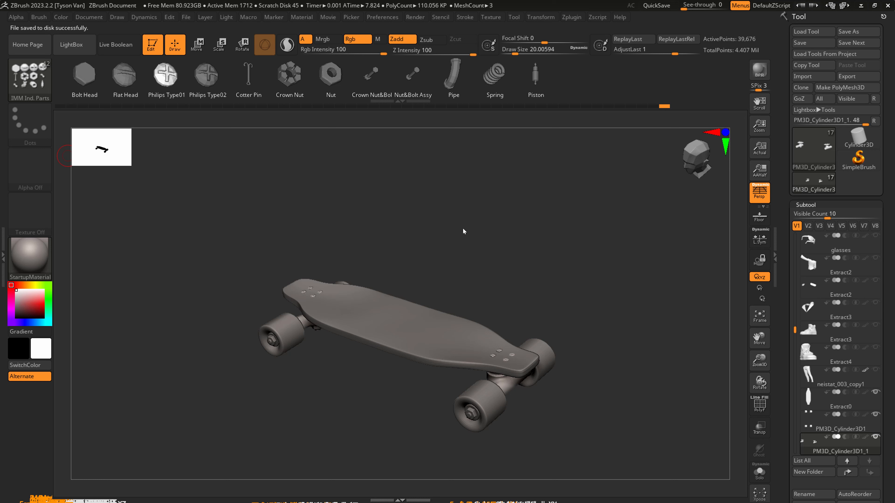
{"action": "left_click_drag", "start_coordinate": [481, 265], "coordinate": [552, 241]}
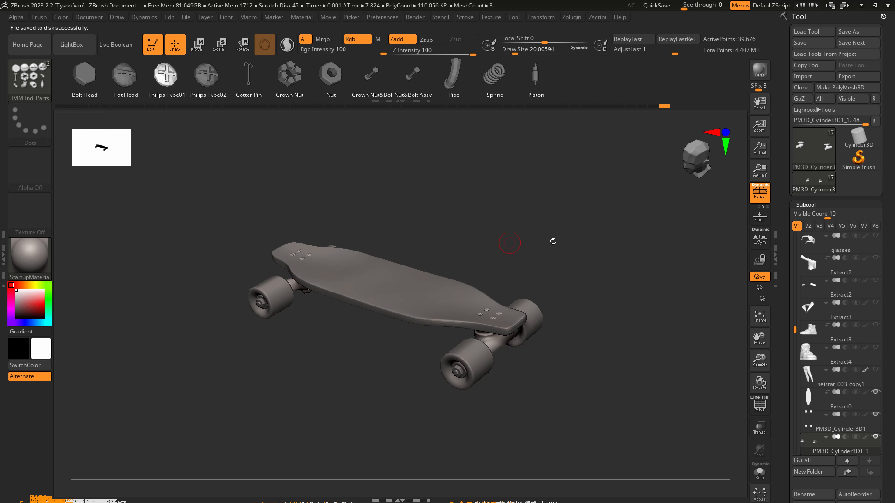
{"action": "left_click", "coordinate": [876, 437]}
{"action": "left_click", "coordinate": [876, 436]}
{"action": "left_click_drag", "start_coordinate": [412, 353], "coordinate": [427, 284], "text": "alt"}
{"action": "left_click_drag", "start_coordinate": [381, 257], "coordinate": [377, 376], "text": "alt"}
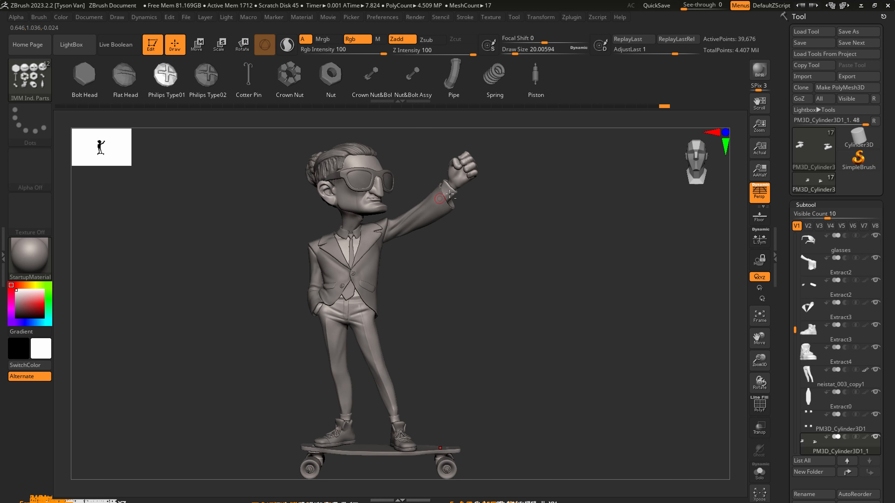
- Merge the PM3D_Cylinder3D1 and PM3D_Cylinder3D1_1 subtools down into the Extract0 deck subtool
{"action": "scroll", "coordinate": [845, 423], "scroll_direction": "down", "scroll_amount": 3}
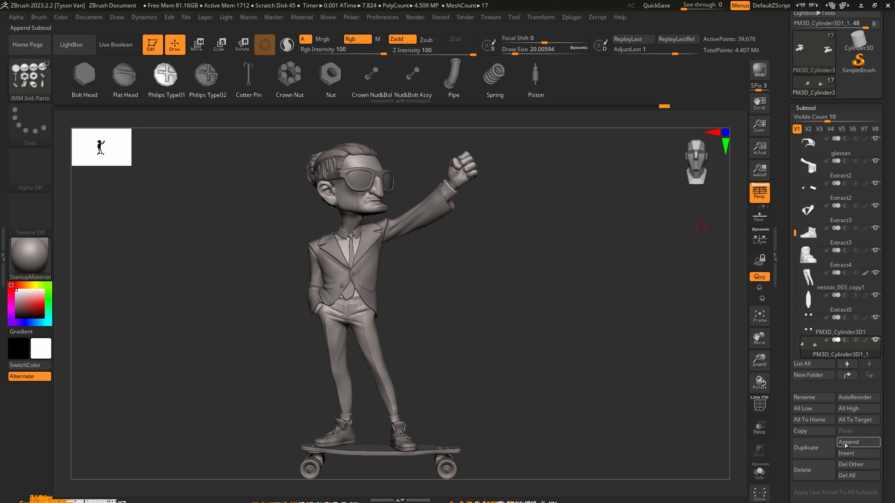
{"action": "left_click", "coordinate": [364, 449], "text": "alt"}
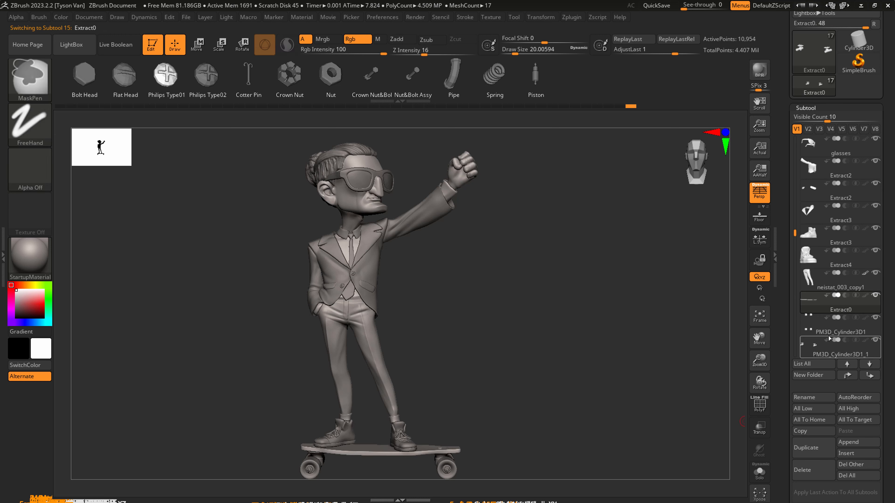
{"action": "left_click", "coordinate": [824, 326]}
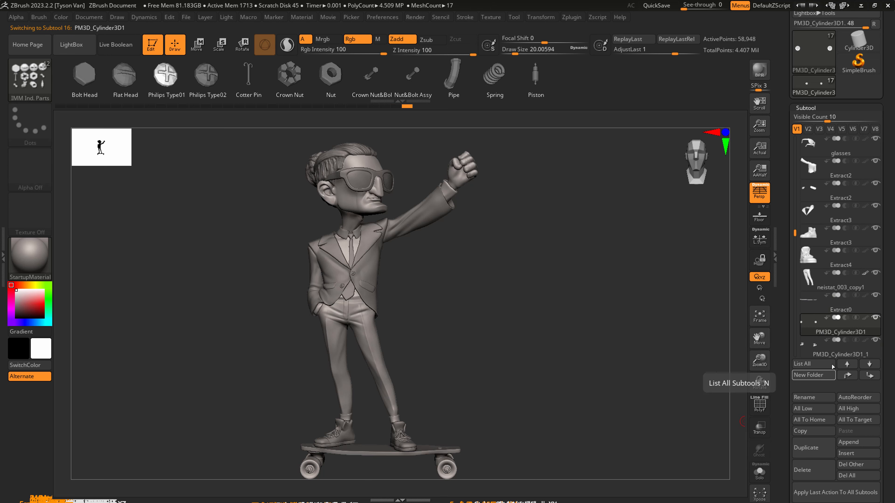
{"action": "left_click", "coordinate": [829, 351]}
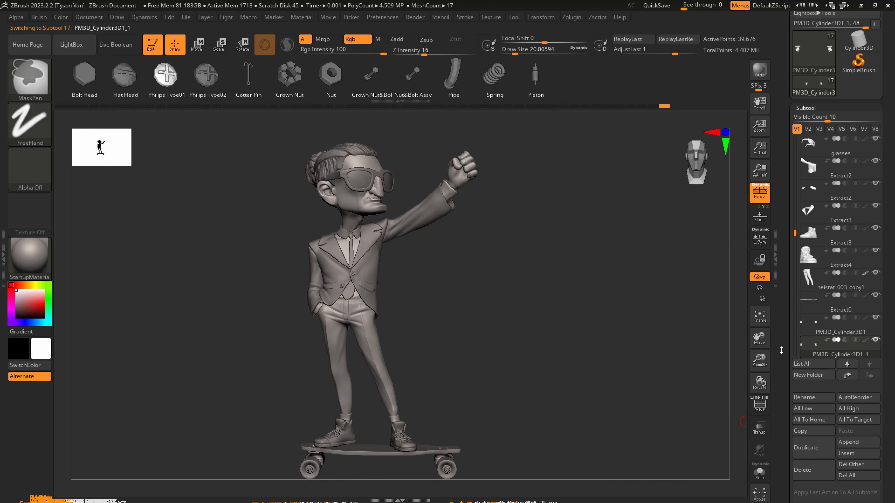
{"action": "left_click", "coordinate": [831, 313]}
{"action": "scroll", "coordinate": [865, 309], "scroll_direction": "down", "scroll_amount": 3}
{"action": "left_click", "coordinate": [810, 436]}
{"action": "left_click", "coordinate": [810, 446]}
{"action": "left_click", "coordinate": [728, 462]}
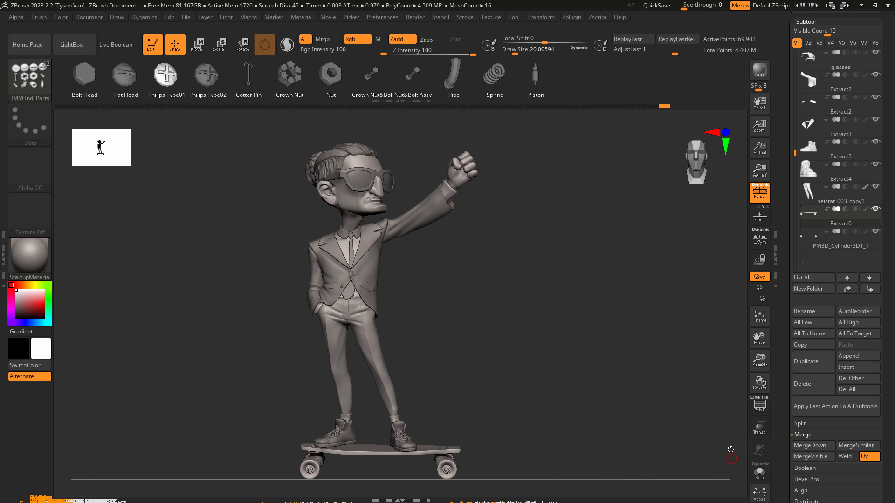
{"action": "left_click", "coordinate": [818, 447]}
{"action": "left_click", "coordinate": [727, 462]}
- Rename the merged skateboard subtool as board and save the tool
{"action": "left_click", "coordinate": [810, 312]}
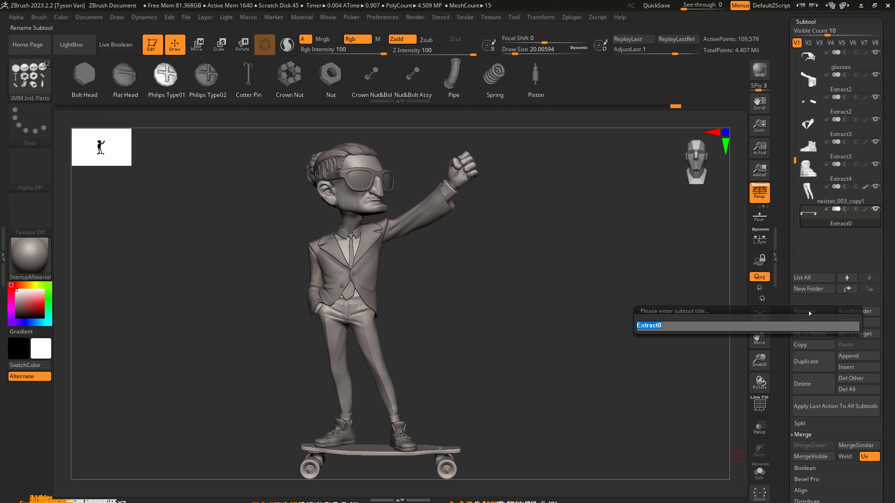
{"action": "type", "text": "board"}
{"action": "key", "text": "Return"}
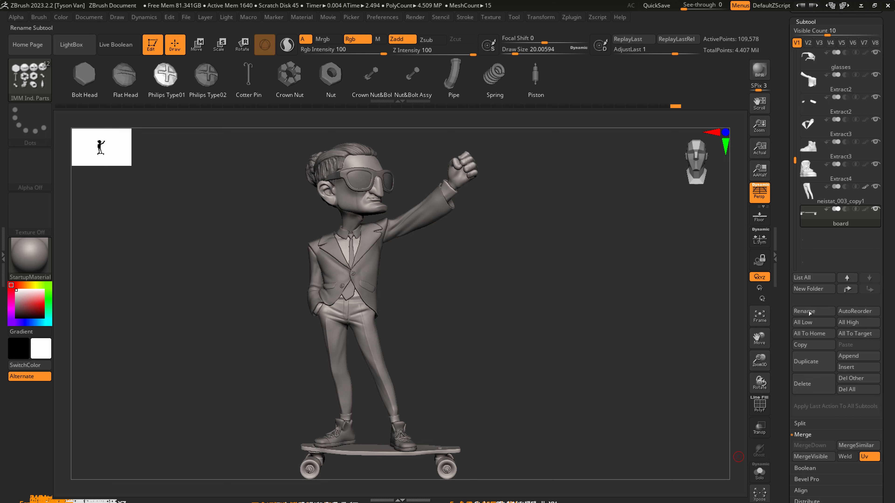
{"action": "left_click_drag", "start_coordinate": [605, 427], "coordinate": [436, 392]}
{"action": "scroll", "coordinate": [810, 170], "scroll_direction": "up", "scroll_amount": 3}
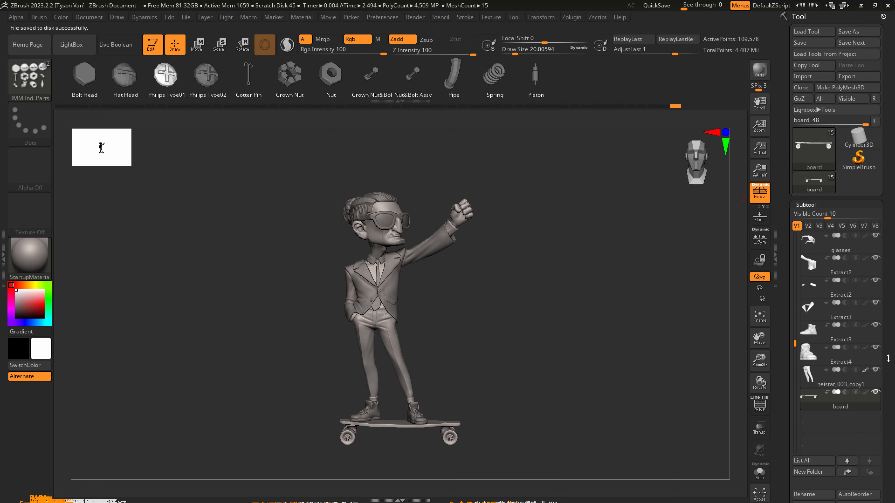
- Append a Cylinder3D mesh as a subtool, select it and subdivide it to level 5
{"action": "scroll", "coordinate": [888, 358], "scroll_direction": "down", "scroll_amount": 3}
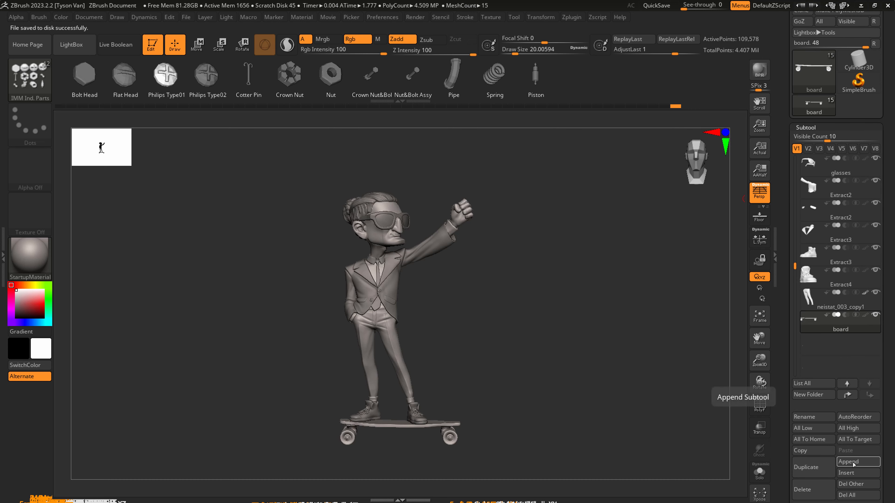
{"action": "left_click", "coordinate": [853, 464]}
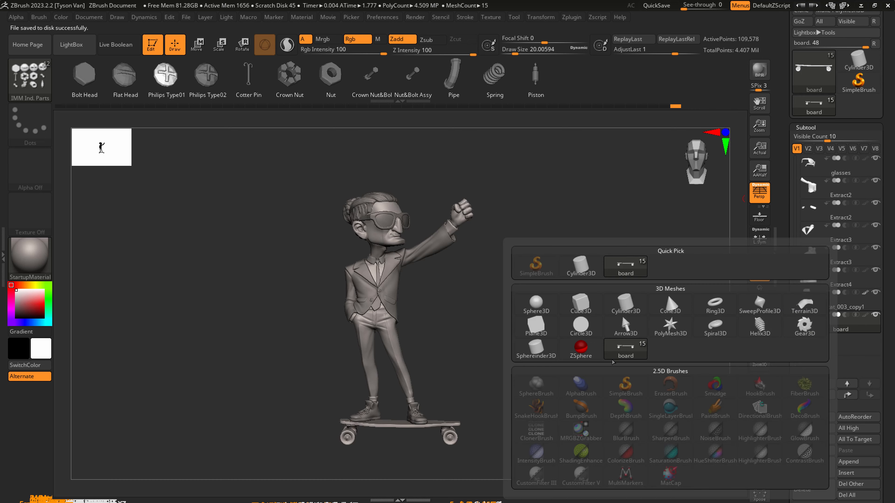
{"action": "left_click", "coordinate": [627, 306]}
{"action": "left_click", "coordinate": [831, 352]}
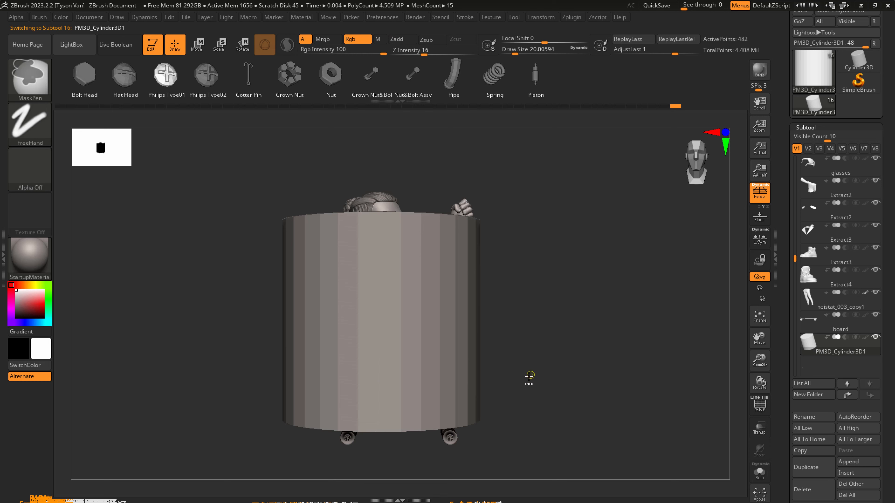
{"action": "mouse_move", "coordinate": [526, 375]}
{"action": "left_mouse_down"}
{"action": "mouse_move", "coordinate": [520, 390]}
{"action": "mouse_move", "coordinate": [523, 380]}
{"action": "left_mouse_up"}
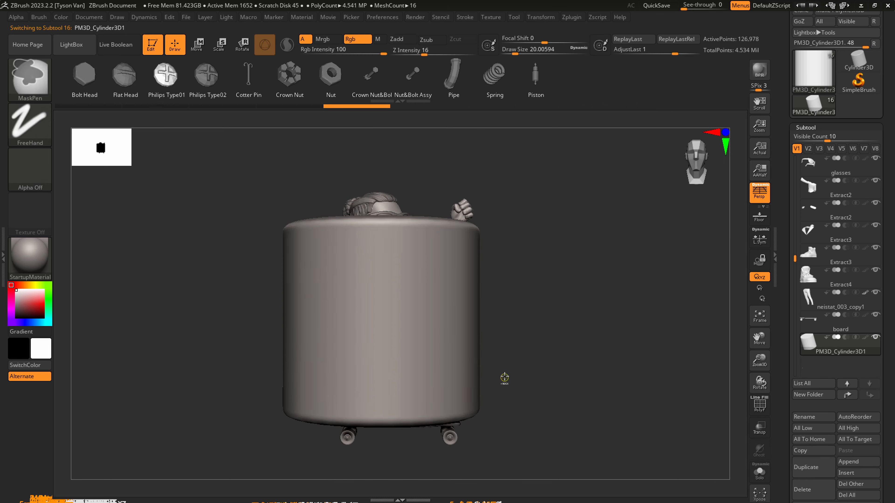
{"action": "left_click", "coordinate": [807, 126]}
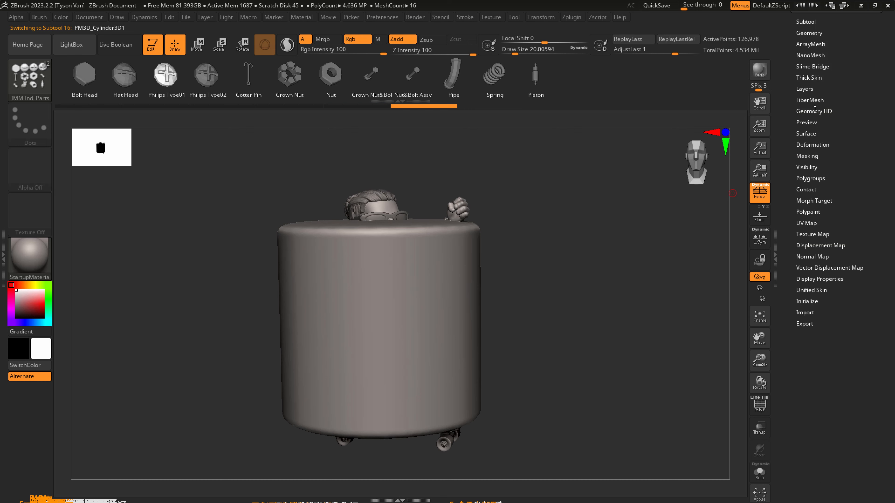
{"action": "left_click", "coordinate": [810, 33]}
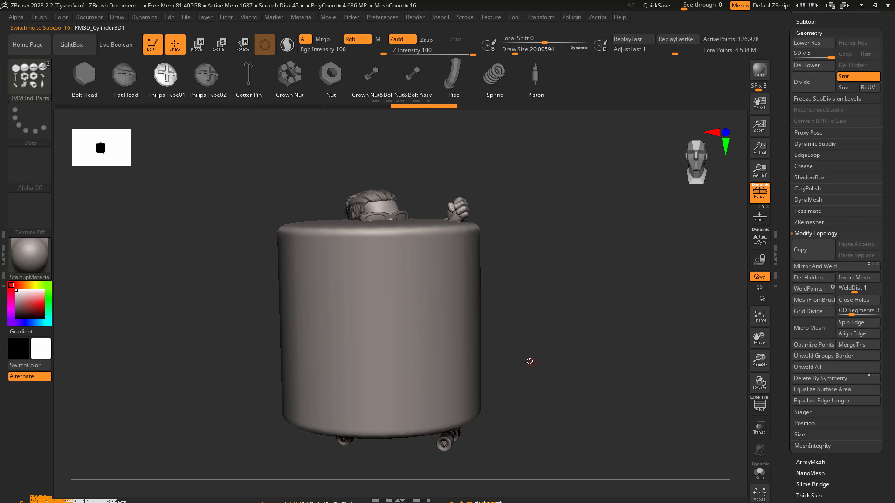
- Turn off perspective and mask the cylinder's sides and base, leaving only its upper end unmasked
{"action": "left_click_drag", "start_coordinate": [495, 360], "coordinate": [457, 323]}
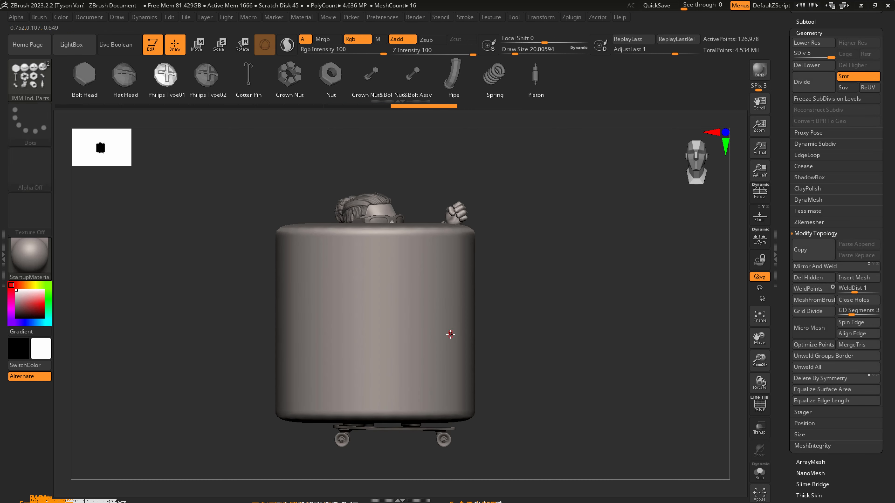
{"action": "key", "text": "p"}
{"action": "right_click_drag", "start_coordinate": [416, 261], "coordinate": [405, 317], "text": "ctrl"}
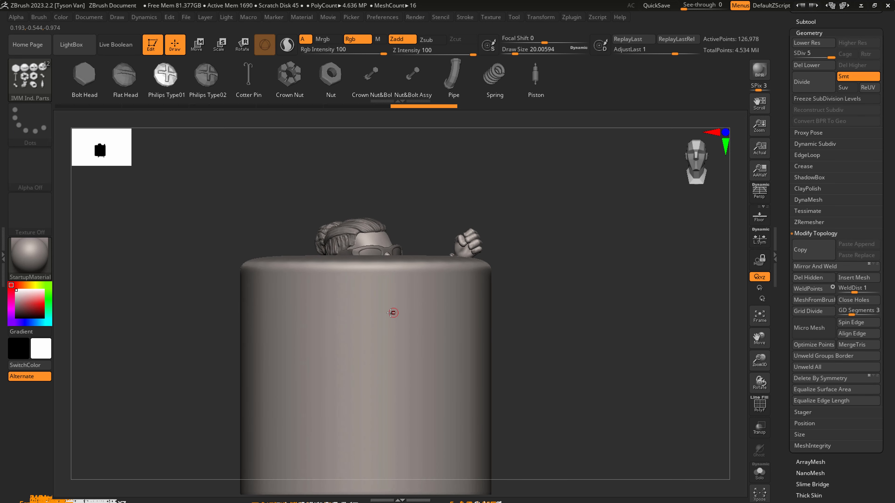
{"action": "key", "text": "ctrl"}
{"action": "left_click_drag", "start_coordinate": [228, 209], "coordinate": [557, 262], "text": "ctrl"}
{"action": "mouse_move", "coordinate": [552, 312]}
{"action": "left_mouse_down"}
{"action": "mouse_move", "coordinate": [550, 349]}
{"action": "mouse_move", "coordinate": [553, 328]}
{"action": "left_mouse_up"}
- Centre the gizmo on the unmasked end, scale that face inward and lower it along Y to hollow the cylinder
{"action": "key", "text": "w"}
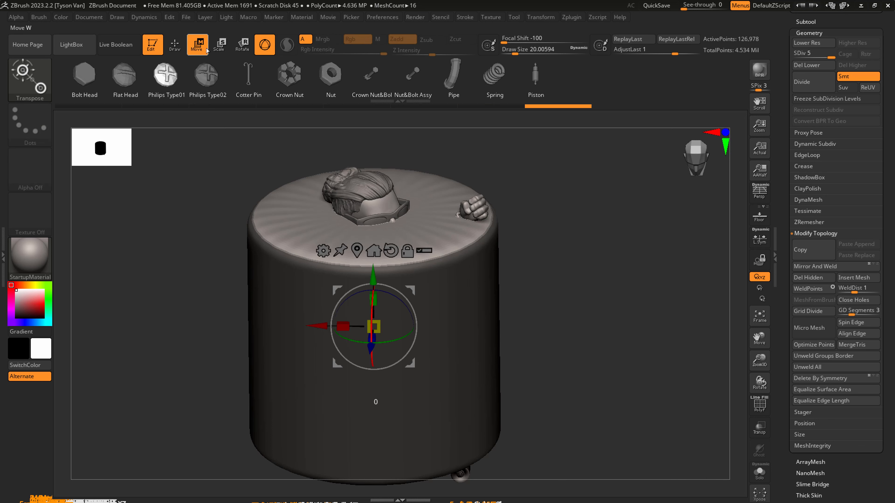
{"action": "left_click_drag", "start_coordinate": [373, 281], "coordinate": [373, 275]}
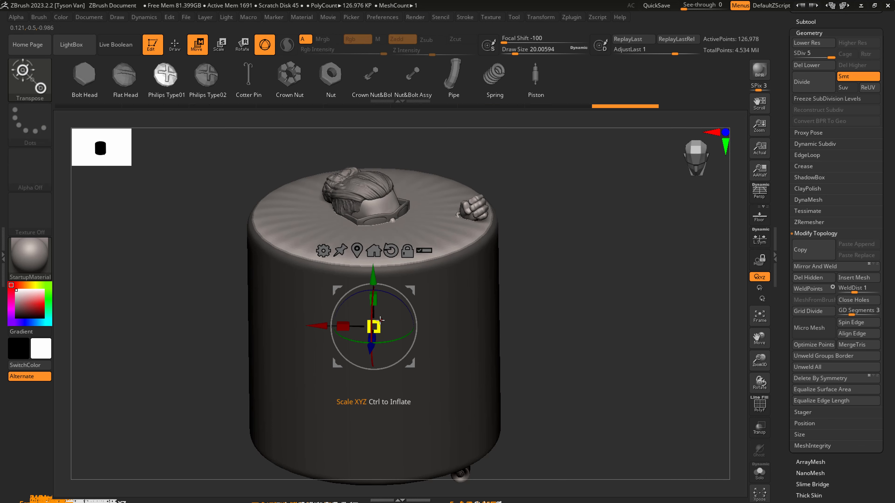
{"action": "left_click", "coordinate": [357, 248]}
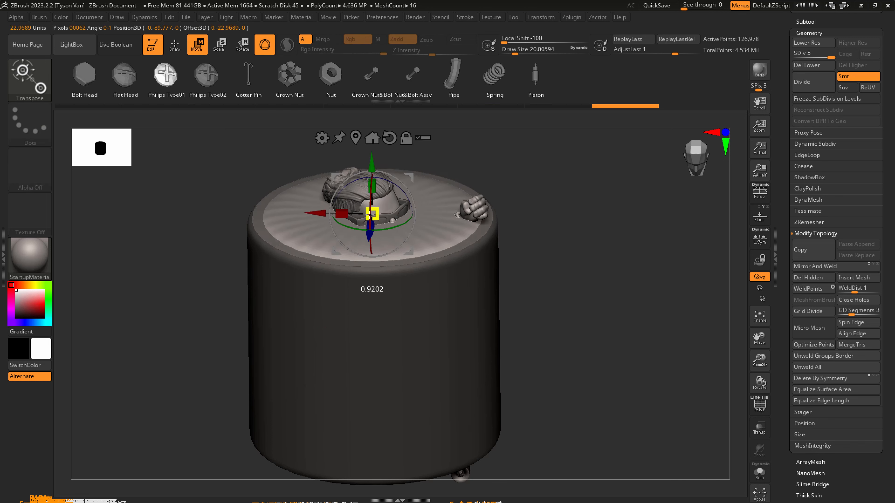
{"action": "left_click_drag", "start_coordinate": [372, 167], "coordinate": [372, 205]}
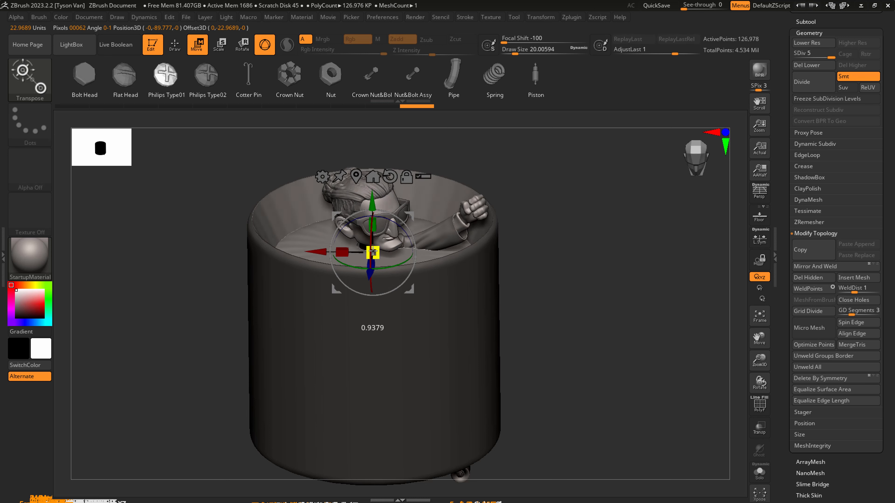
- Set the Draw Size to 1000 and clear the mask from the hollowed cylinder
{"action": "mouse_move", "coordinate": [518, 270]}
{"action": "left_mouse_down"}
{"action": "mouse_move", "coordinate": [559, 303]}
{"action": "mouse_move", "coordinate": [504, 348]}
{"action": "mouse_move", "coordinate": [451, 316]}
{"action": "mouse_move", "coordinate": [449, 300]}
{"action": "left_mouse_up"}
{"action": "key", "text": "s"}
{"action": "key", "text": "q"}
{"action": "key", "text": "s"}
{"action": "left_click_drag", "start_coordinate": [359, 297], "coordinate": [402, 297]}
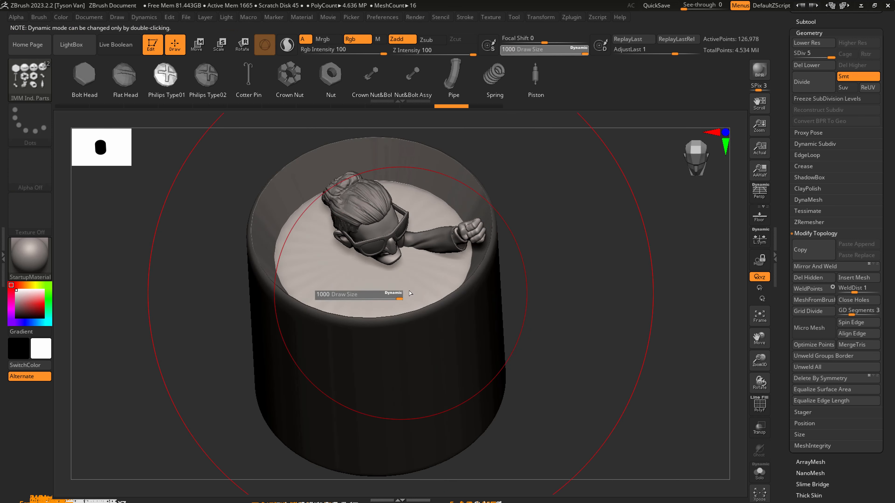
{"action": "left_click", "coordinate": [380, 273], "text": "ctrl"}
{"action": "left_click", "coordinate": [380, 272], "text": "ctrl"}
{"action": "left_click", "coordinate": [380, 272], "text": "ctrl"}
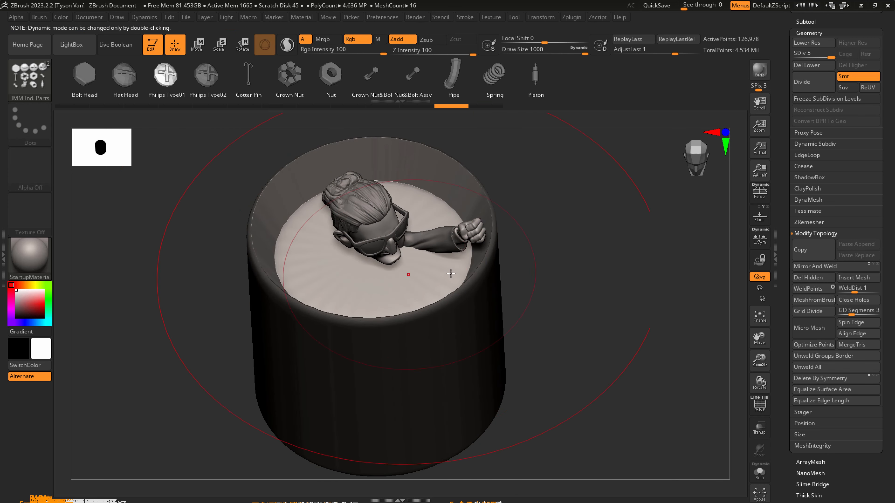
{"action": "left_click_drag", "start_coordinate": [574, 342], "coordinate": [554, 352], "text": "ctrl"}
- Mask the cylinder except for a thin horizontal band around its side, below mid-height
{"action": "right_click_drag", "start_coordinate": [539, 359], "coordinate": [523, 331], "text": "shift"}
{"action": "right_click_drag", "start_coordinate": [452, 331], "coordinate": [439, 265], "text": "ctrl"}
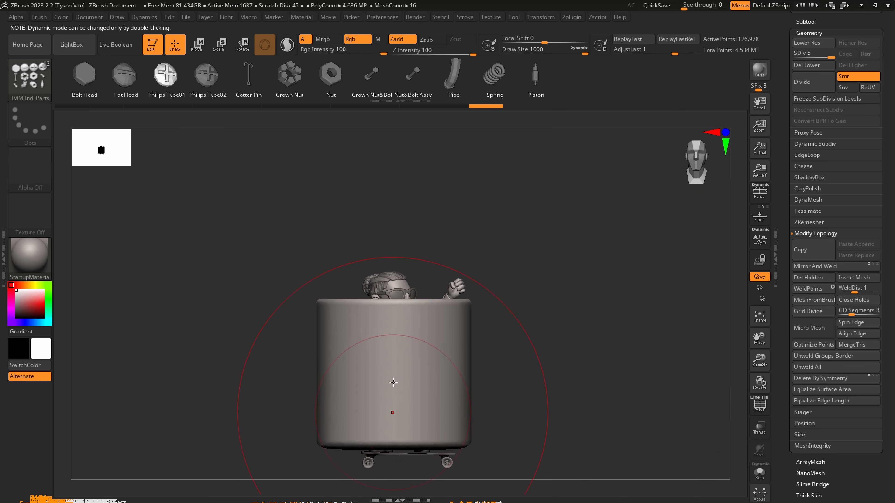
{"action": "right_click_drag", "start_coordinate": [392, 413], "coordinate": [393, 351], "text": "alt"}
{"action": "left_click_drag", "start_coordinate": [285, 333], "coordinate": [501, 328], "text": "ctrl"}
{"action": "left_click", "coordinate": [515, 328], "text": "ctrl"}
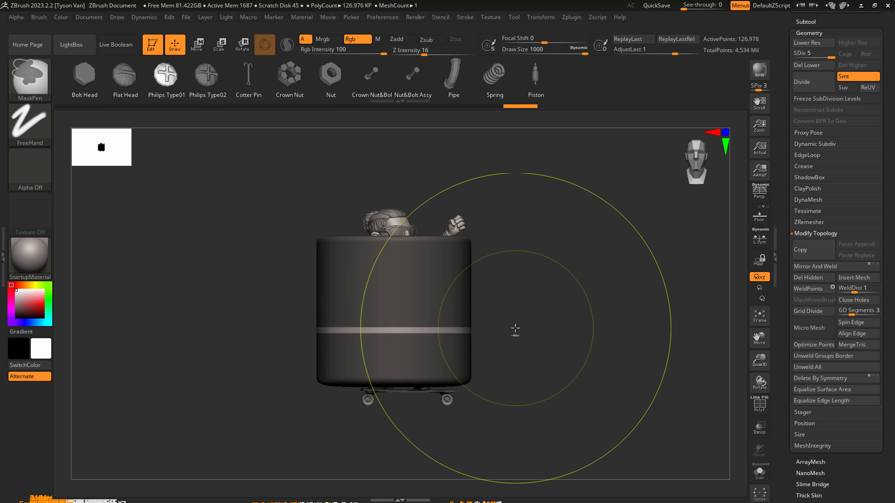
- Scale the unmasked band inward to cut a groove around the cylinder's side, and clear the mask
{"action": "left_click", "coordinate": [229, 48]}
{"action": "left_click", "coordinate": [376, 184]}
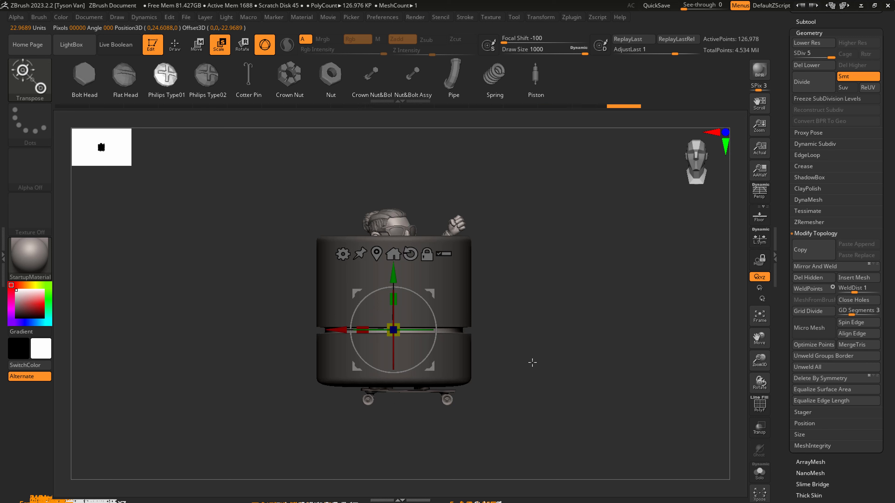
{"action": "left_click_drag", "start_coordinate": [532, 363], "coordinate": [551, 351], "text": "ctrl"}
{"action": "key", "text": "q"}
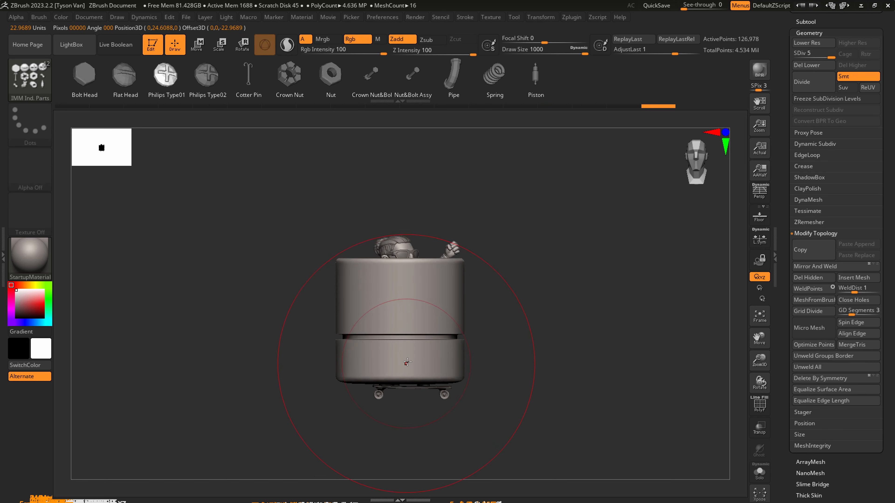
- Reduce the brush Draw Size to about 657
{"action": "key", "text": "s"}
{"action": "left_click_drag", "start_coordinate": [407, 362], "coordinate": [392, 363]}
{"action": "mouse_move", "coordinate": [407, 405]}
{"action": "left_mouse_down"}
{"action": "mouse_move", "coordinate": [405, 370]}
{"action": "mouse_move", "coordinate": [427, 362]}
{"action": "left_mouse_up"}
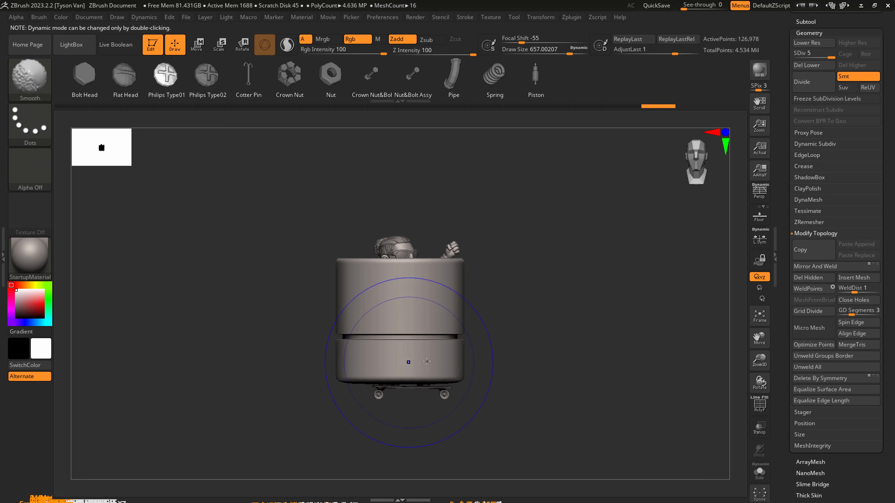
- Show only the grooved cylinder subtool and append a Cylinder3D
{"action": "left_click", "coordinate": [806, 21]}
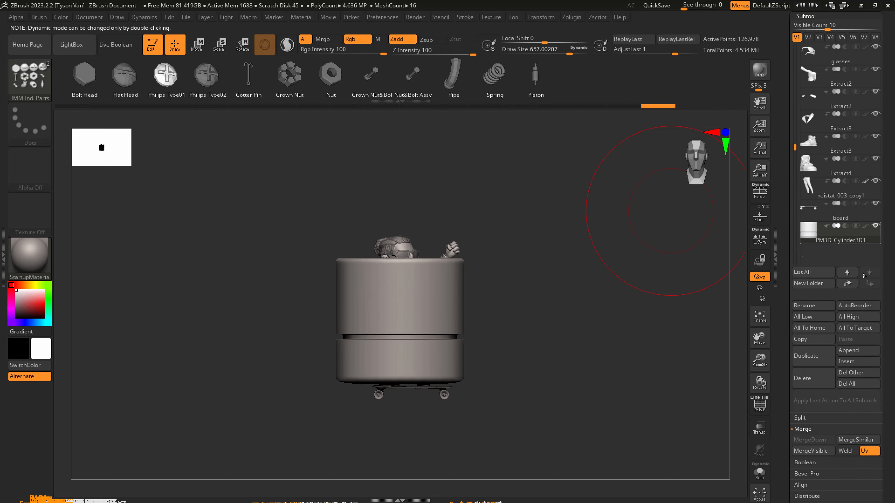
{"action": "left_click", "coordinate": [875, 225], "text": "shift"}
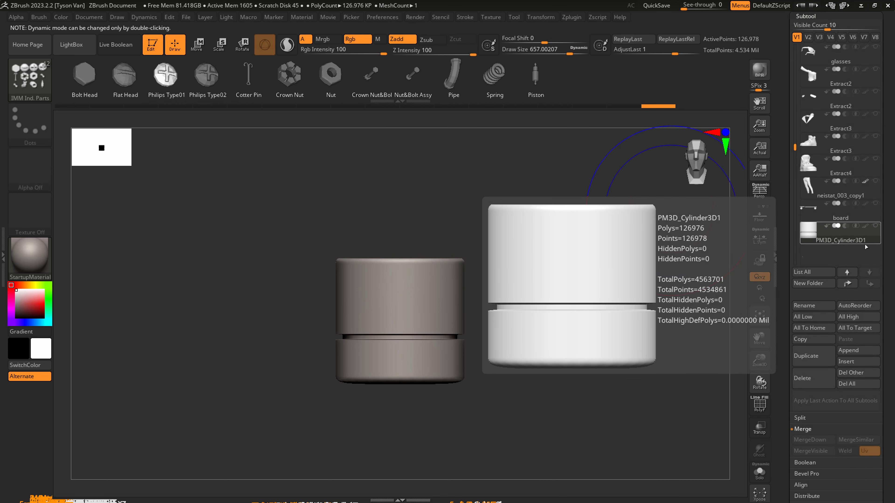
{"action": "left_click", "coordinate": [859, 351]}
{"action": "left_click", "coordinate": [626, 306]}
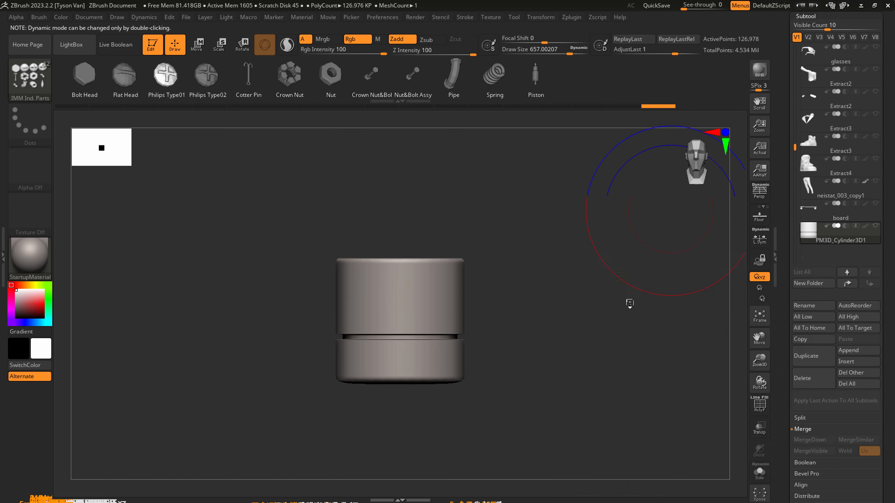
- Scale the appended cylinder down uniformly and lower it along Y so it protrudes beneath the grooved cylinder
{"action": "left_click", "coordinate": [218, 45]}
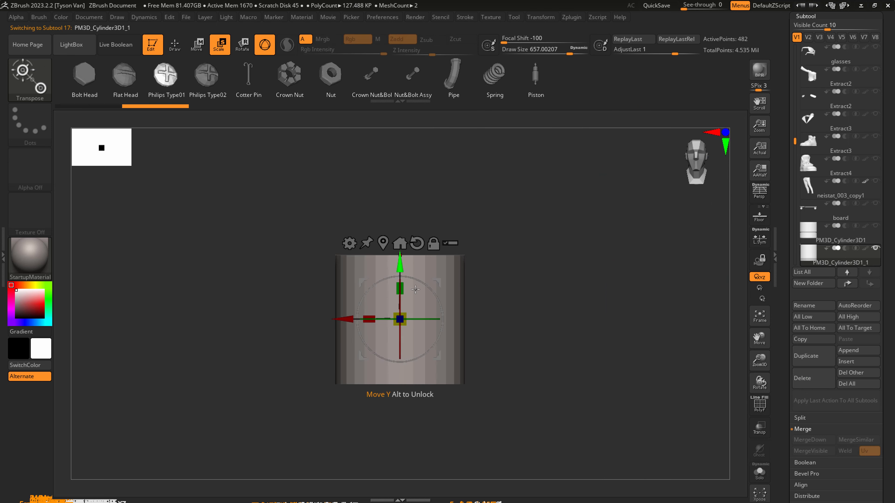
{"action": "left_click_drag", "start_coordinate": [399, 319], "coordinate": [388, 309]}
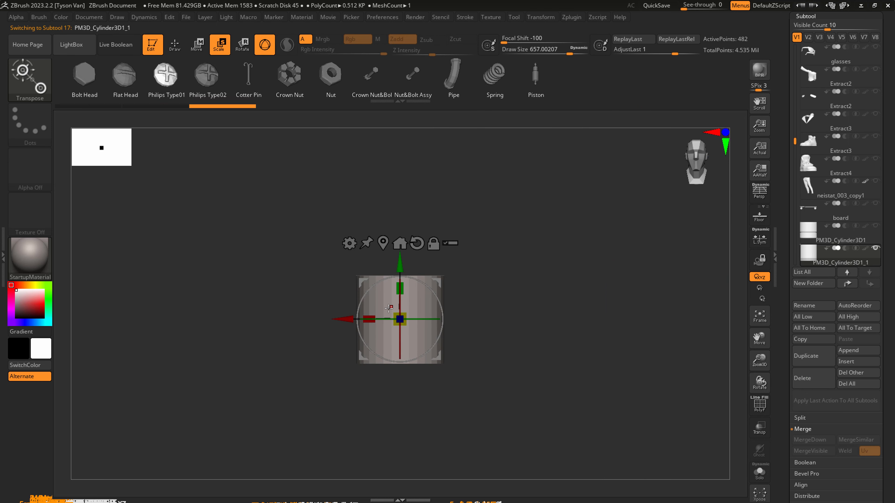
{"action": "left_click", "coordinate": [875, 227]}
{"action": "left_click_drag", "start_coordinate": [399, 263], "coordinate": [404, 296]}
{"action": "key", "text": "q"}
{"action": "mouse_move", "coordinate": [458, 387]}
{"action": "right_mouse_down", "text": "ctrl"}
{"action": "mouse_move", "coordinate": [447, 376]}
{"action": "mouse_move", "coordinate": [484, 379]}
{"action": "right_mouse_up", "text": "ctrl"}
- Append a Cube3D and make it the active subtool
{"action": "left_click", "coordinate": [855, 350]}
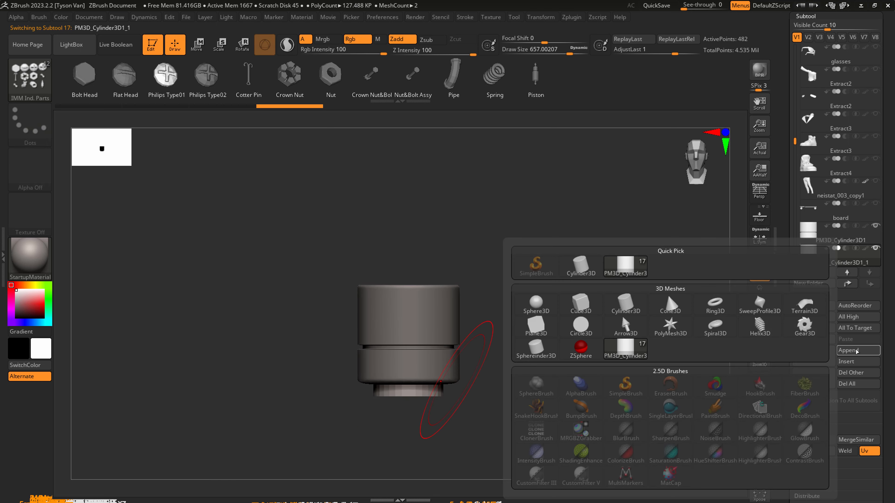
{"action": "left_click", "coordinate": [592, 306]}
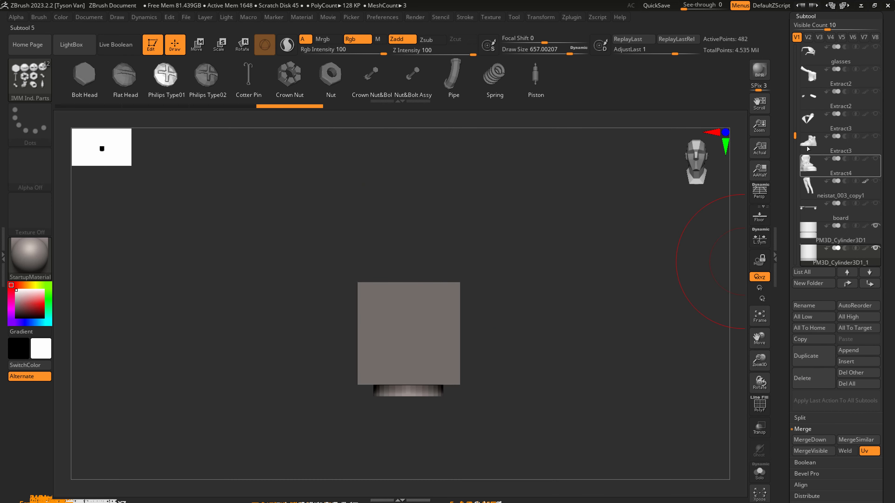
{"action": "left_click_drag", "start_coordinate": [795, 140], "coordinate": [808, 169]}
{"action": "left_click", "coordinate": [841, 242]}
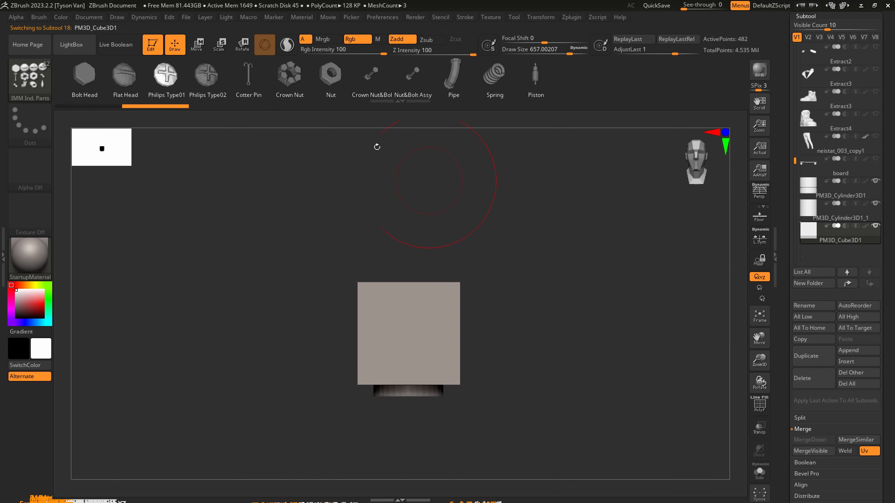
- Flatten the cube along Y, place it directly beneath the two cylinders, and widen it along Z
{"action": "left_click", "coordinate": [220, 45]}
{"action": "left_click_drag", "start_coordinate": [410, 285], "coordinate": [413, 417]}
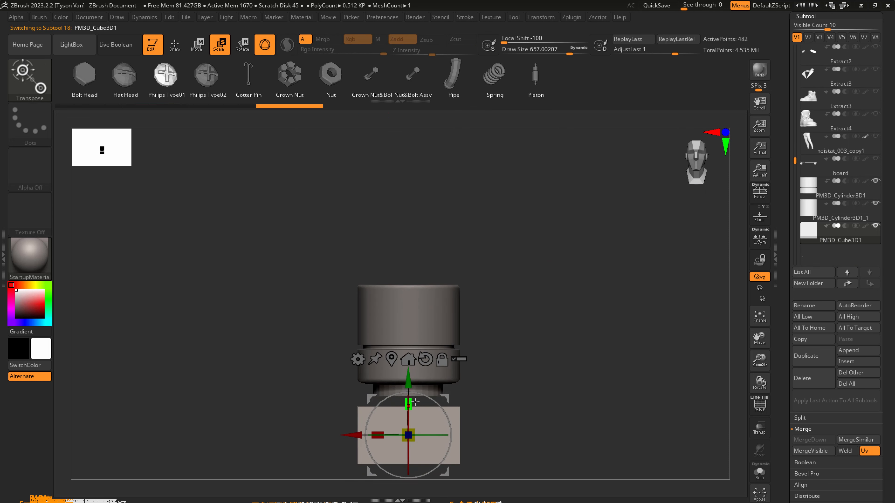
{"action": "left_click_drag", "start_coordinate": [406, 382], "coordinate": [406, 366]}
{"action": "right_click_drag", "start_coordinate": [406, 367], "coordinate": [470, 394]}
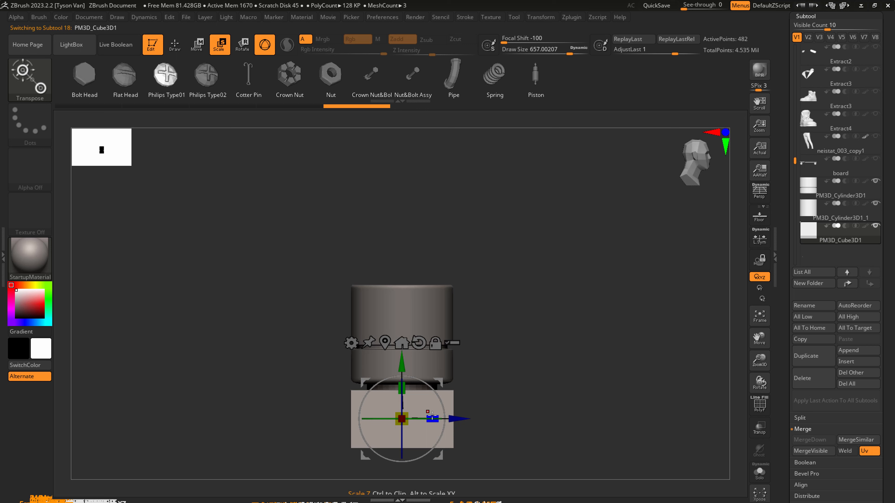
{"action": "left_click_drag", "start_coordinate": [432, 418], "coordinate": [458, 418]}
{"action": "right_click_drag", "start_coordinate": [456, 419], "coordinate": [561, 414]}
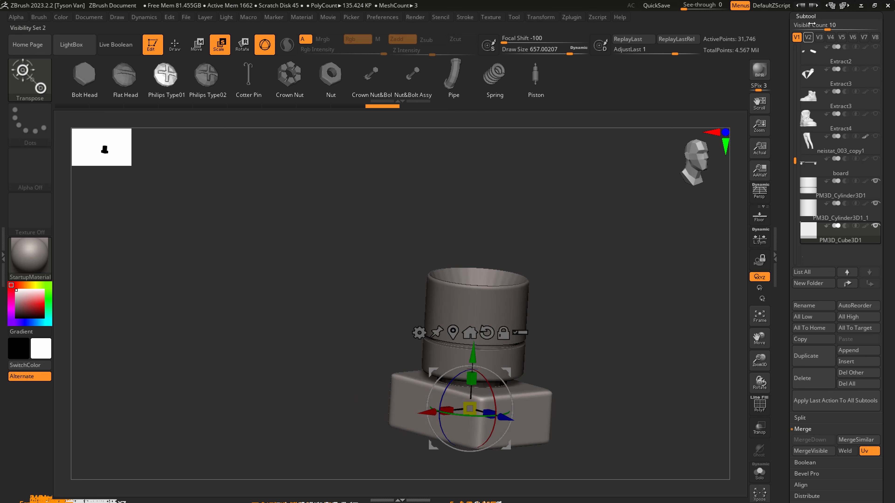
- Subdivide the cube with its lower subdivision levels deleted, and narrow it slightly along X
{"action": "left_click", "coordinate": [806, 17]}
{"action": "left_click", "coordinate": [807, 28]}
{"action": "left_click", "coordinate": [814, 61]}
{"action": "mouse_move", "coordinate": [518, 420]}
{"action": "right_mouse_down"}
{"action": "mouse_move", "coordinate": [525, 406]}
{"action": "mouse_move", "coordinate": [500, 380]}
{"action": "mouse_move", "coordinate": [521, 423]}
{"action": "right_mouse_up"}
{"action": "left_click_drag", "start_coordinate": [421, 405], "coordinate": [442, 405]}
{"action": "key", "text": "q"}
{"action": "left_click_drag", "start_coordinate": [553, 318], "coordinate": [464, 367], "text": "ctrl"}
{"action": "left_click", "coordinate": [566, 382], "text": "ctrl"}
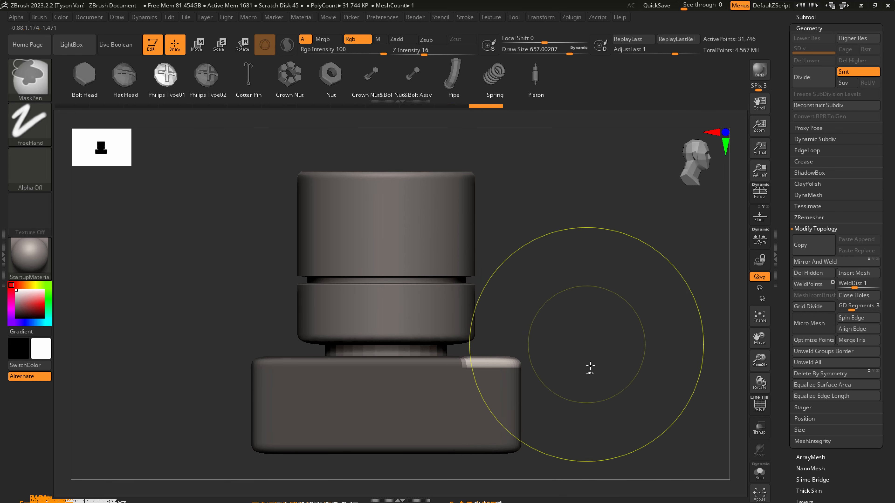
{"action": "left_click_drag", "start_coordinate": [590, 366], "coordinate": [651, 352], "text": "ctrl"}
- Try DynaMesh on the cube at resolution 680, undo it, and remesh the cube at resolution 128
{"action": "left_click", "coordinate": [817, 195]}
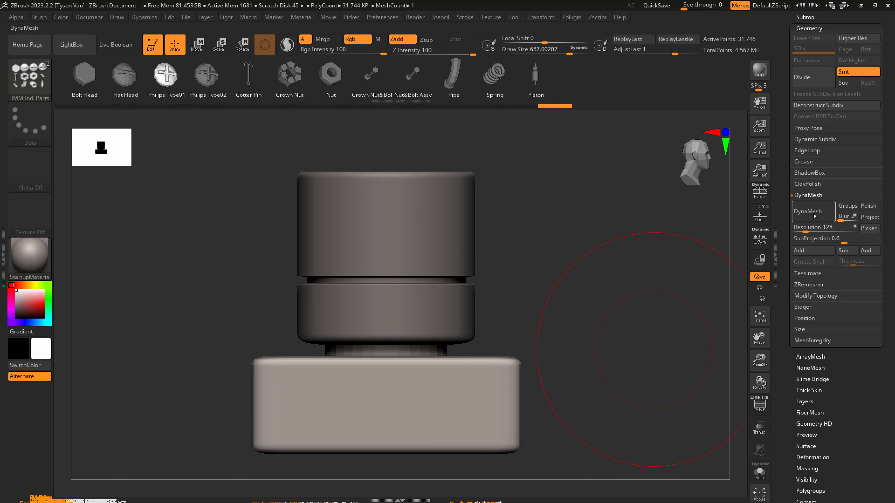
{"action": "left_click_drag", "start_coordinate": [806, 228], "coordinate": [818, 227]}
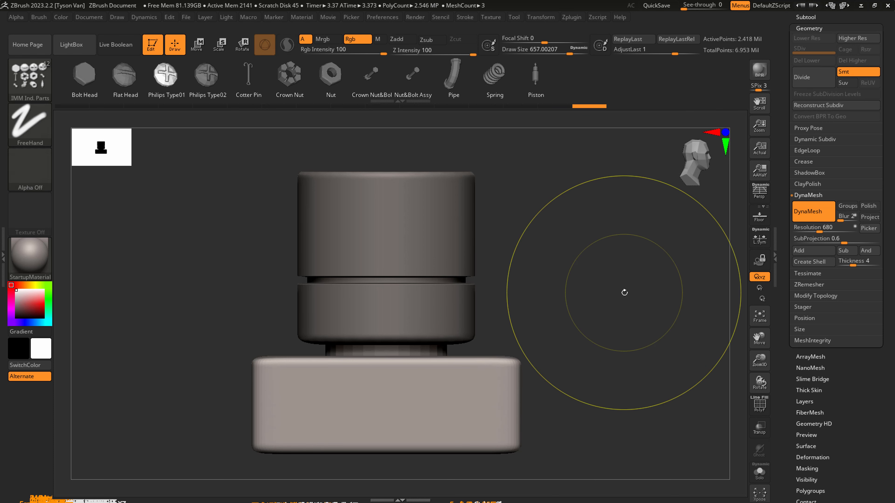
{"action": "key", "text": "ctrl+z"}
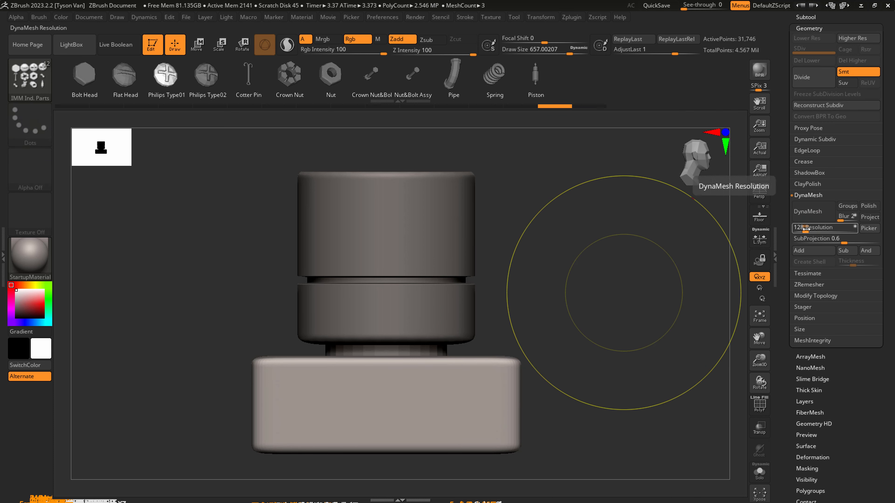
{"action": "left_click", "coordinate": [810, 212]}
- Mask the block except one upper corner beside the lens, raise that corner along Y as a grip, and clear the mask
{"action": "left_click_drag", "start_coordinate": [550, 329], "coordinate": [463, 365], "text": "ctrl"}
{"action": "left_click", "coordinate": [580, 348], "text": "ctrl"}
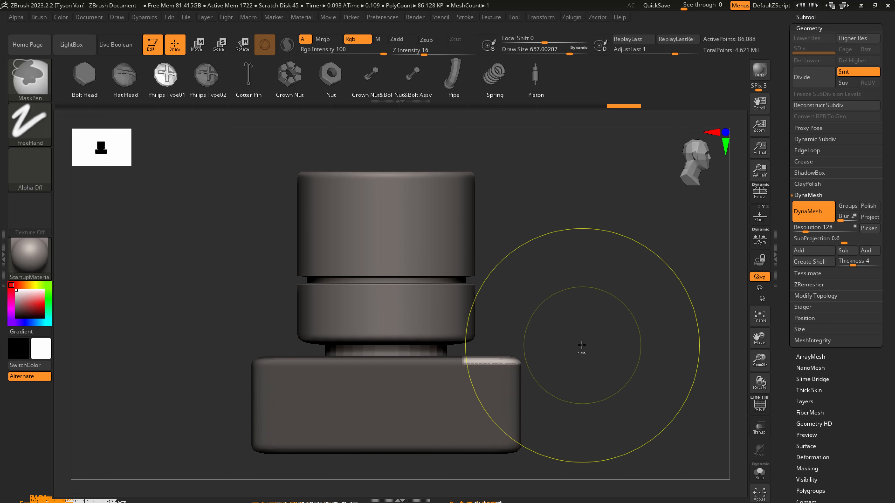
{"action": "left_click", "coordinate": [219, 46]}
{"action": "left_click", "coordinate": [385, 328]}
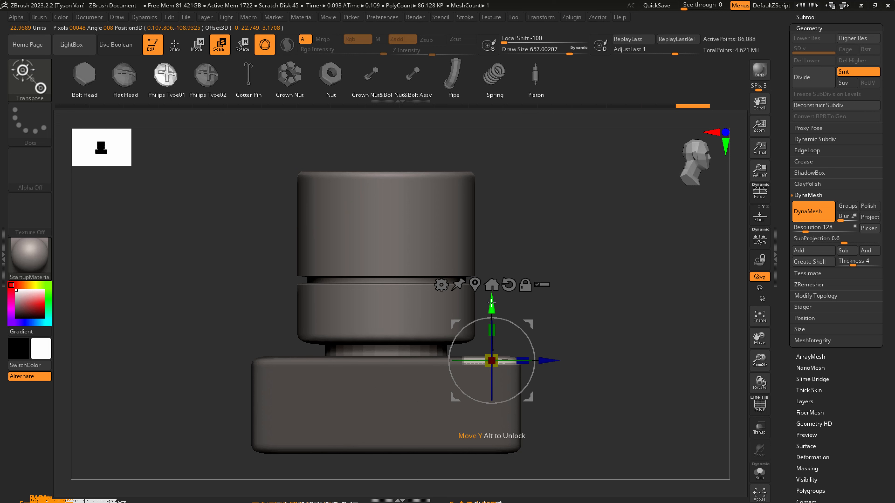
{"action": "left_click_drag", "start_coordinate": [493, 306], "coordinate": [493, 284]}
{"action": "left_click_drag", "start_coordinate": [620, 368], "coordinate": [604, 380], "text": "ctrl"}
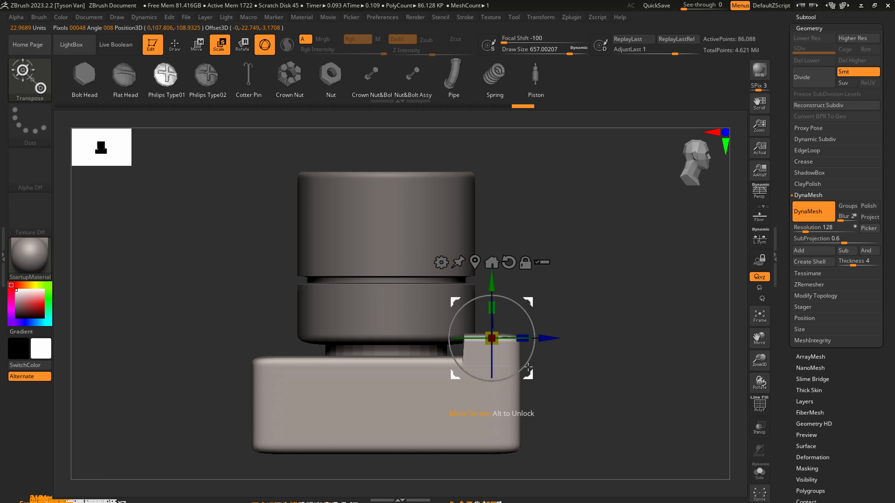
- Lower the camera body slightly along Y, widen it along Z, and update its DynaMesh
{"action": "left_click_drag", "start_coordinate": [492, 281], "coordinate": [492, 290]}
{"action": "left_click_drag", "start_coordinate": [523, 348], "coordinate": [555, 346]}
{"action": "key", "text": "q"}
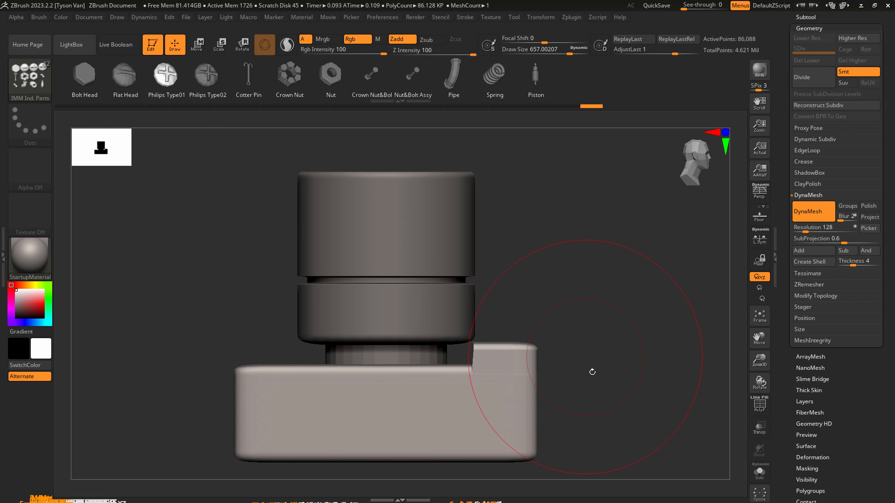
{"action": "mouse_move", "coordinate": [599, 374]}
{"action": "left_mouse_down"}
{"action": "mouse_move", "coordinate": [536, 359]}
{"action": "mouse_move", "coordinate": [514, 344]}
{"action": "left_mouse_up"}
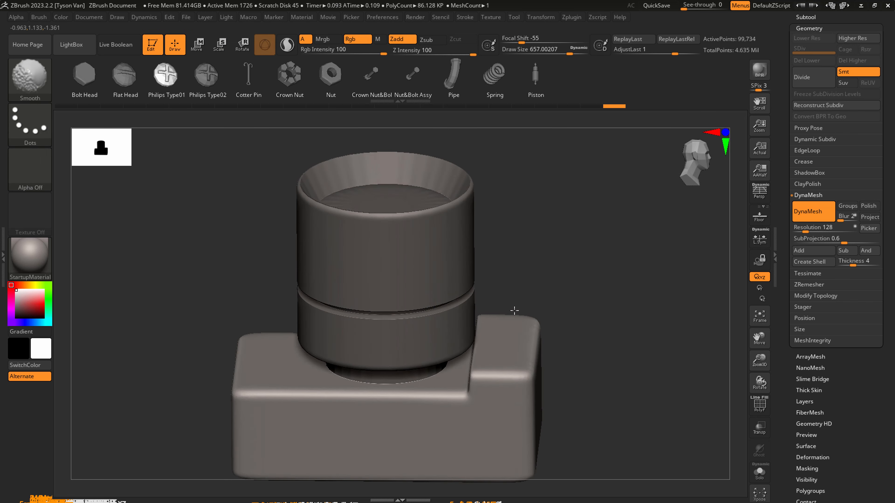
- Mask the camera body except for a short strip at the middle of its long top edge
{"action": "mouse_move", "coordinate": [517, 428]}
{"action": "left_mouse_down"}
{"action": "mouse_move", "coordinate": [524, 350]}
{"action": "mouse_move", "coordinate": [505, 379]}
{"action": "mouse_move", "coordinate": [497, 337]}
{"action": "left_mouse_up"}
{"action": "right_click_drag", "start_coordinate": [497, 336], "coordinate": [488, 281]}
{"action": "left_click_drag", "start_coordinate": [414, 314], "coordinate": [456, 339], "text": "ctrl"}
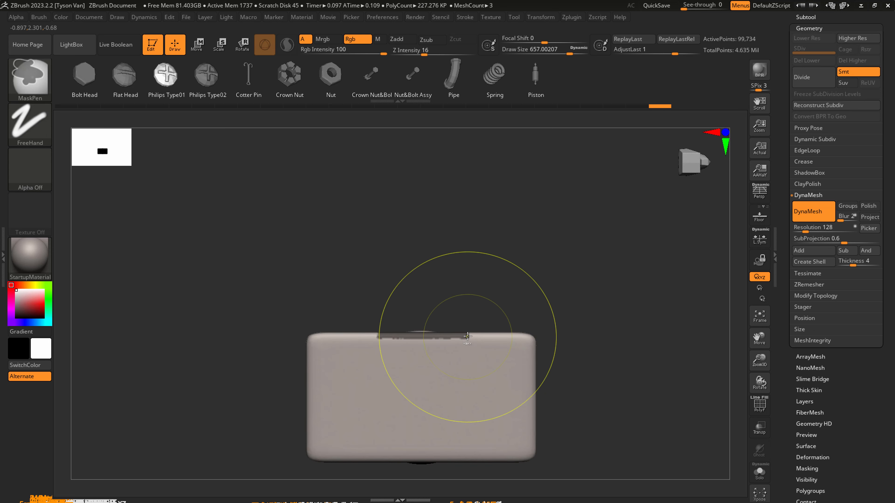
{"action": "left_click", "coordinate": [461, 262], "text": "ctrl"}
- Pull the unmasked strip outward along X, taper it into a viewfinder hump, and clear the mask with an updated DynaMesh
{"action": "key", "text": "w"}
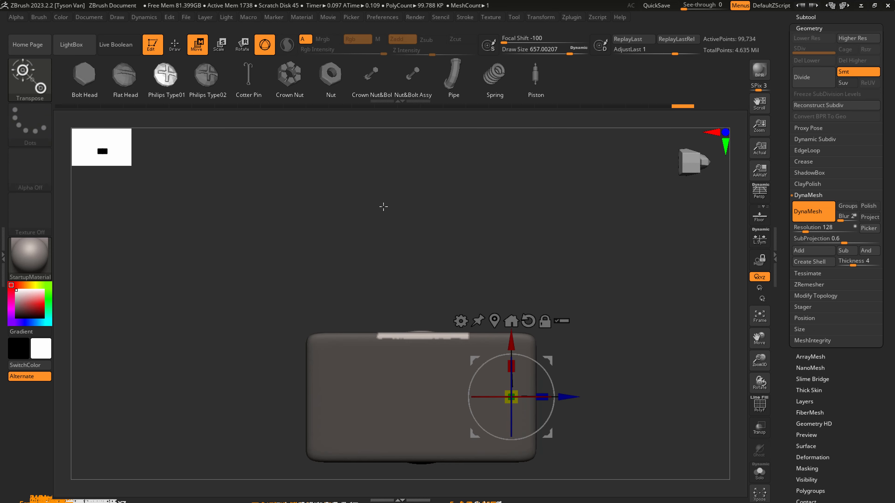
{"action": "left_click", "coordinate": [512, 321]}
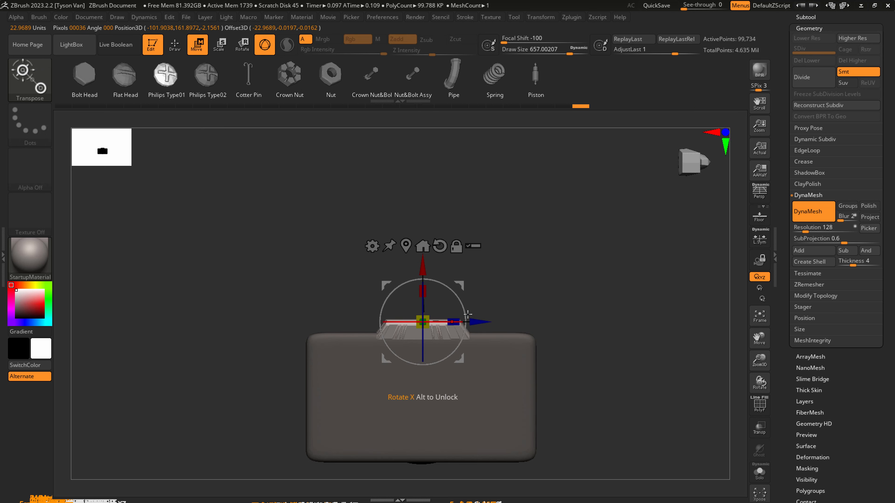
{"action": "left_click_drag", "start_coordinate": [539, 284], "coordinate": [585, 273], "text": "ctrl"}
{"action": "key", "text": "q"}
{"action": "right_click_drag", "start_coordinate": [462, 335], "coordinate": [455, 384]}
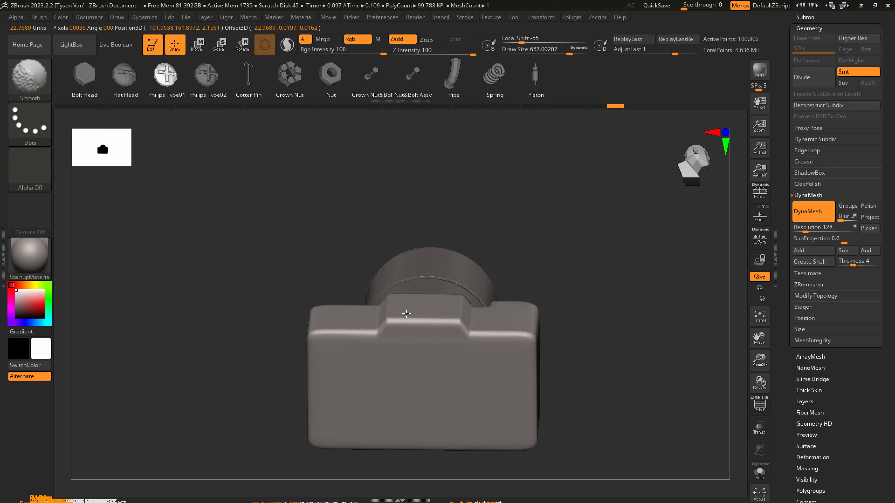
- Mask a screen-sized rectangle on one half of the camera's back face only, and invert the mask
{"action": "right_click_drag", "start_coordinate": [458, 353], "coordinate": [456, 356], "text": "shift"}
{"action": "left_click_drag", "start_coordinate": [338, 295], "coordinate": [427, 420], "text": "ctrl"}
{"action": "left_click_drag", "start_coordinate": [292, 266], "coordinate": [440, 354], "text": "ctrl+alt"}
{"action": "right_click_drag", "start_coordinate": [429, 319], "coordinate": [518, 347]}
{"action": "left_click_drag", "start_coordinate": [448, 282], "coordinate": [261, 493], "text": "ctrl+alt"}
{"action": "right_click_drag", "start_coordinate": [513, 403], "coordinate": [523, 376], "text": "shift"}
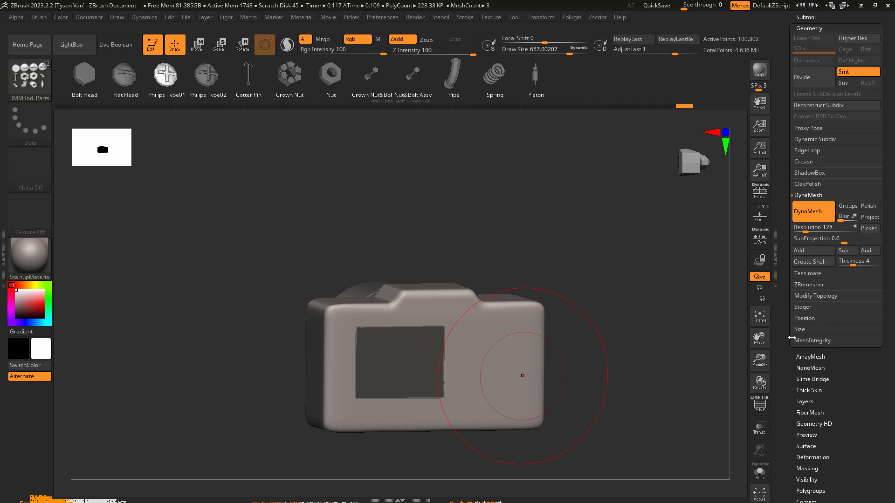
{"action": "left_click", "coordinate": [680, 389], "text": "ctrl"}
- Inflate the unmasked rectangle into a raised screen, and clear the mask with an updated DynaMesh
{"action": "left_click", "coordinate": [816, 457]}
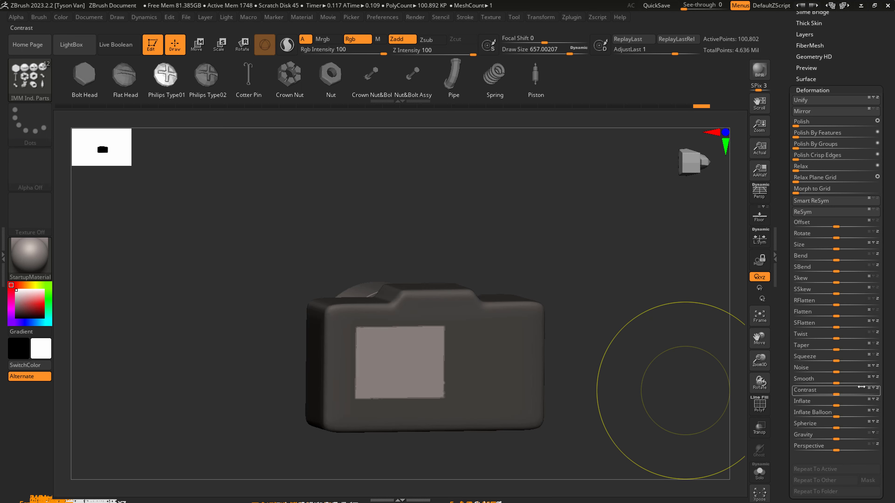
{"action": "left_click_drag", "start_coordinate": [840, 403], "coordinate": [870, 406]}
{"action": "mouse_move", "coordinate": [629, 379]}
{"action": "left_mouse_down", "text": "ctrl"}
{"action": "mouse_move", "coordinate": [599, 370]}
{"action": "mouse_move", "coordinate": [416, 367]}
{"action": "left_mouse_up", "text": "ctrl"}
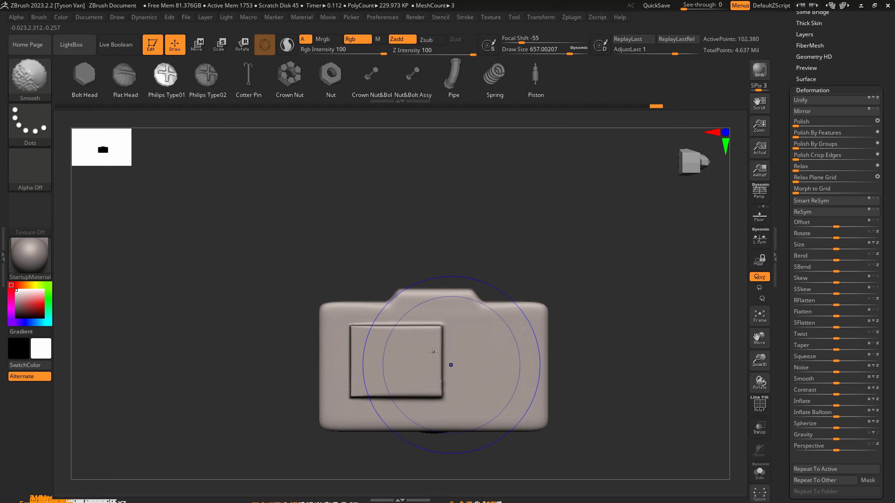
- Insert a cylinder without extra edges from the IMM PrimitivesH brush on the camera's back, beside the screen
{"action": "mouse_move", "coordinate": [300, 398]}
{"action": "left_mouse_down"}
{"action": "mouse_move", "coordinate": [443, 408]}
{"action": "mouse_move", "coordinate": [458, 388]}
{"action": "mouse_move", "coordinate": [426, 384]}
{"action": "mouse_move", "coordinate": [463, 329]}
{"action": "left_mouse_up"}
{"action": "key", "text": "s"}
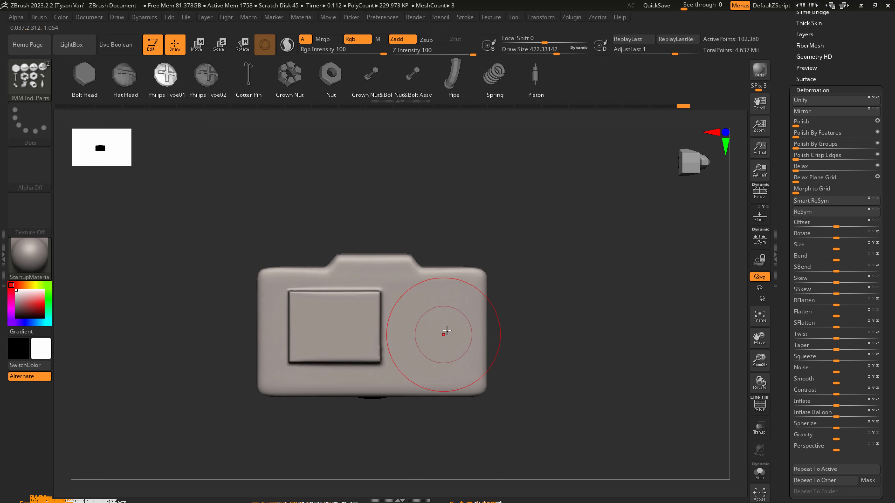
{"action": "left_click", "coordinate": [33, 77]}
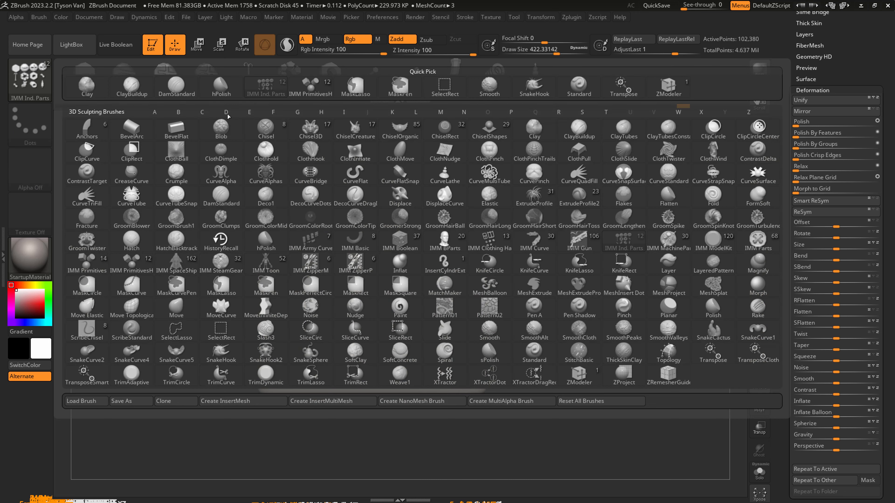
{"action": "left_click", "coordinate": [305, 88]}
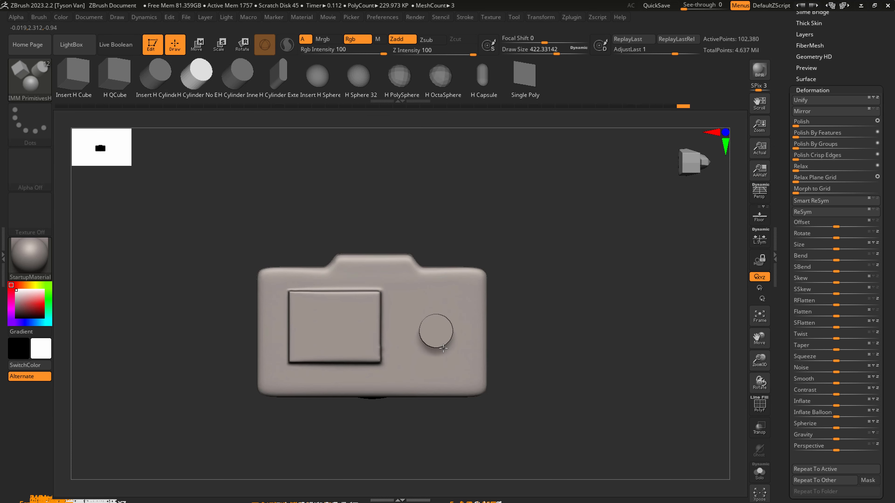
{"action": "right_click_drag", "start_coordinate": [446, 360], "coordinate": [246, 156]}
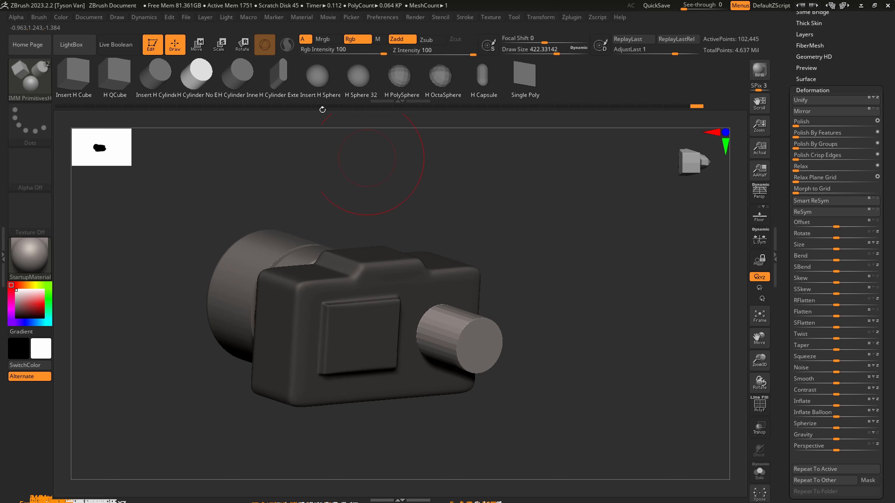
- Shape the inserted cylinder into a stepped button by flattening it along Z and raising a smaller centre, and clear the mask
{"action": "left_click", "coordinate": [230, 48]}
{"action": "right_click_drag", "start_coordinate": [501, 332], "coordinate": [468, 341]}
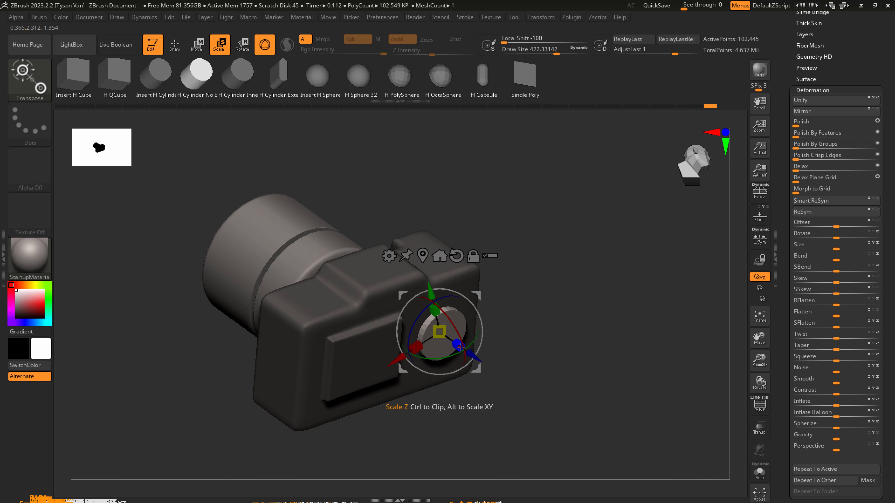
{"action": "left_click_drag", "start_coordinate": [460, 347], "coordinate": [471, 355]}
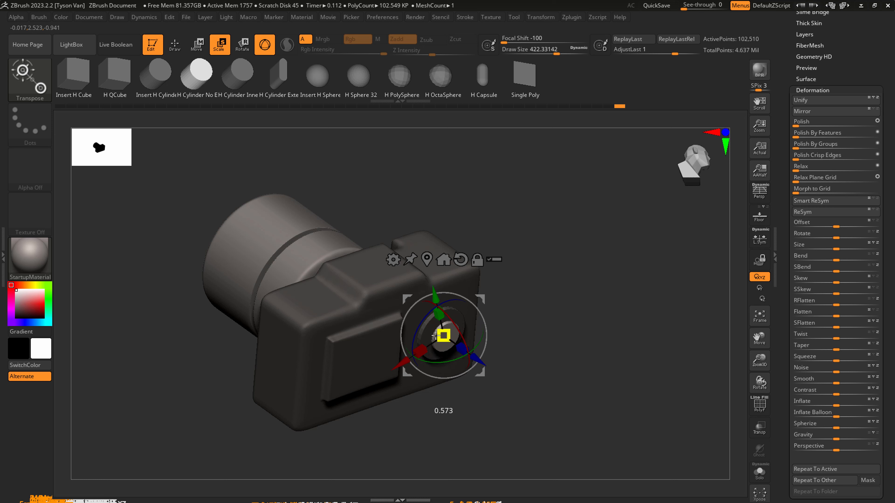
{"action": "left_click_drag", "start_coordinate": [458, 341], "coordinate": [456, 343]}
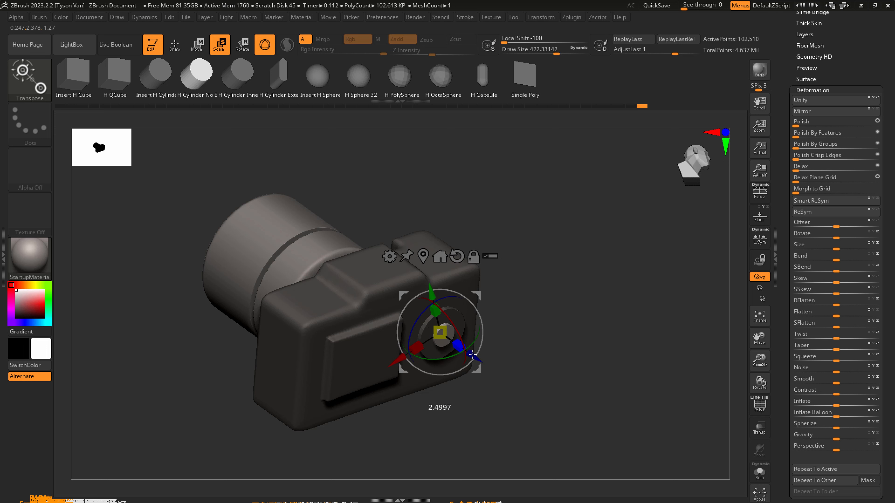
{"action": "right_click_drag", "start_coordinate": [507, 353], "coordinate": [487, 326]}
{"action": "left_click_drag", "start_coordinate": [581, 330], "coordinate": [560, 331], "text": "ctrl"}
- Mask the protruding grip on the lens side of the camera body and invert the mask
{"action": "mouse_move", "coordinate": [482, 333]}
{"action": "right_mouse_down"}
{"action": "mouse_move", "coordinate": [499, 356]}
{"action": "mouse_move", "coordinate": [461, 340]}
{"action": "mouse_move", "coordinate": [470, 372]}
{"action": "mouse_move", "coordinate": [460, 328]}
{"action": "mouse_move", "coordinate": [469, 367]}
{"action": "mouse_move", "coordinate": [454, 361]}
{"action": "mouse_move", "coordinate": [502, 318]}
{"action": "mouse_move", "coordinate": [493, 450]}
{"action": "right_mouse_up"}
{"action": "key", "text": "q"}
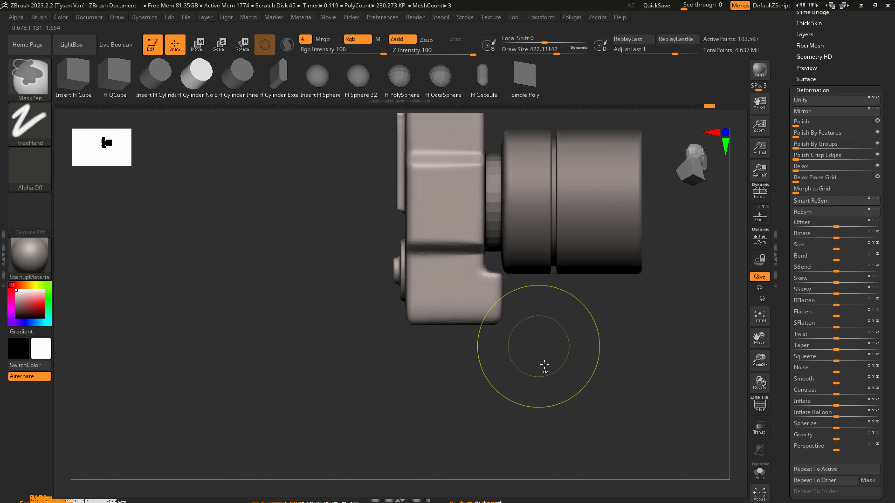
{"action": "left_click_drag", "start_coordinate": [543, 367], "coordinate": [487, 258], "text": "ctrl"}
{"action": "left_click", "coordinate": [540, 312], "text": "ctrl"}
- Move the unmasked grip further outward from the body, and clear the mask with an updated DynaMesh
{"action": "key", "text": "w"}
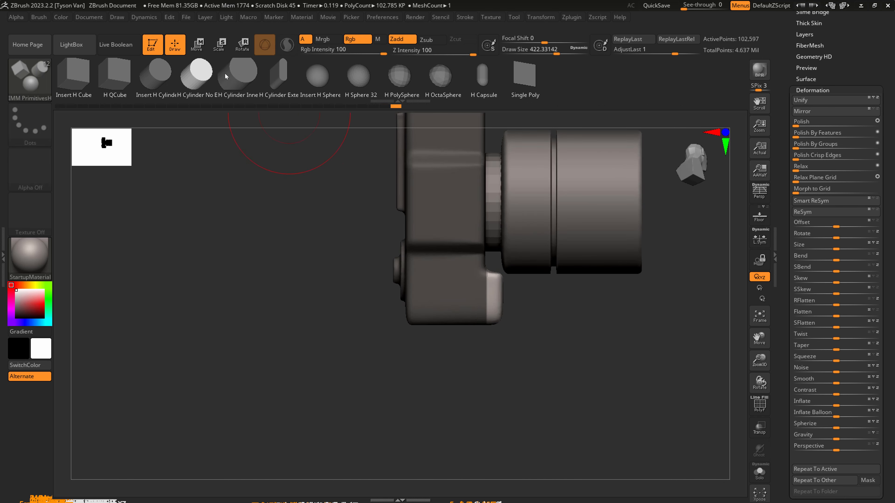
{"action": "left_click", "coordinate": [403, 194]}
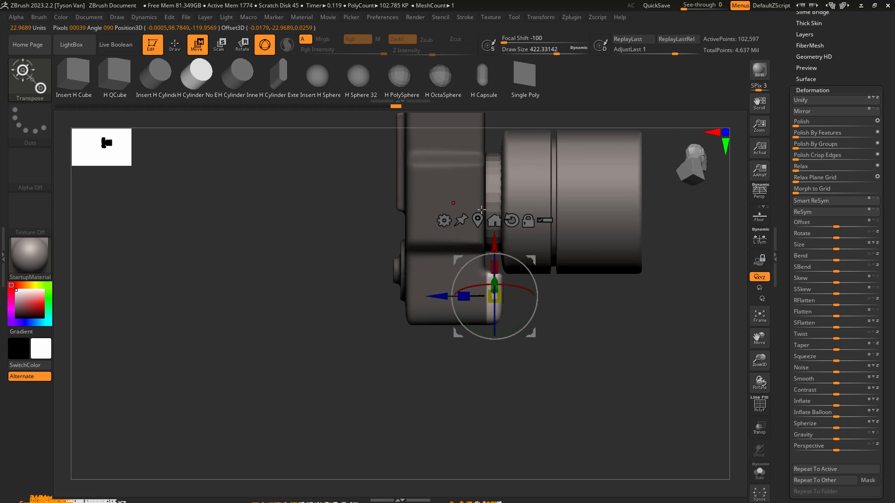
{"action": "left_click", "coordinate": [520, 219]}
{"action": "left_click_drag", "start_coordinate": [551, 296], "coordinate": [562, 296]}
{"action": "left_click_drag", "start_coordinate": [592, 351], "coordinate": [597, 356], "text": "ctrl"}
{"action": "left_click_drag", "start_coordinate": [613, 385], "coordinate": [563, 348], "text": "ctrl"}
- Isolate the camera body in Solo mode and smooth the crease where the grip meets the body with a smaller brush
{"action": "key", "text": "q"}
{"action": "right_click_drag", "start_coordinate": [526, 298], "coordinate": [515, 324]}
{"action": "key", "text": "bracketleft"}
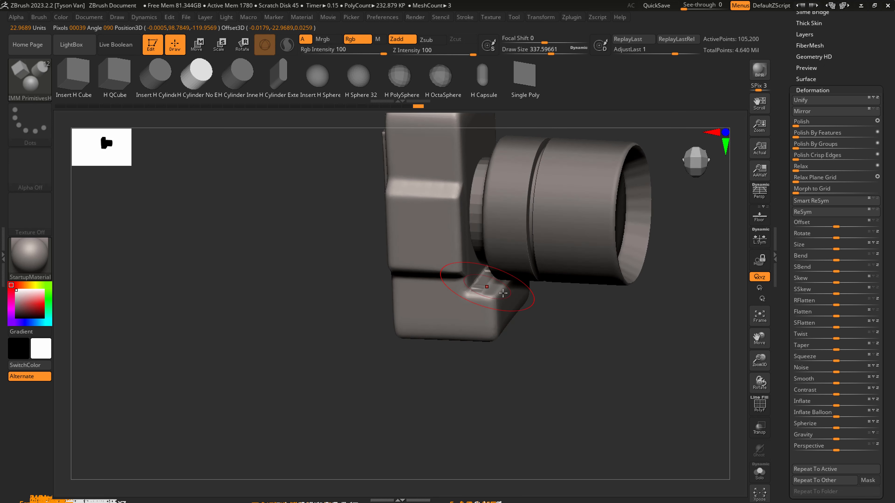
{"action": "left_click", "coordinate": [760, 474]}
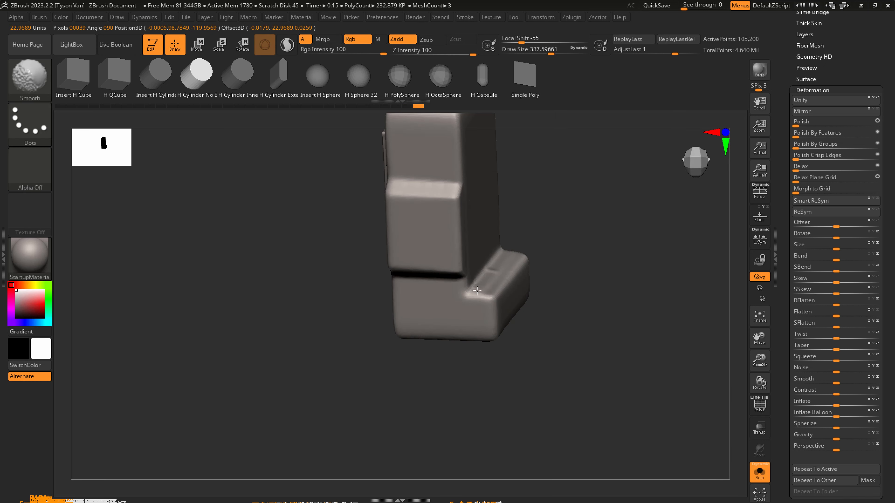
- Cut the grip's upper front corner diagonally at about 130 degrees with ClipCurve, and smooth the cut
{"action": "mouse_move", "coordinate": [512, 295]}
{"action": "right_mouse_down"}
{"action": "mouse_move", "coordinate": [517, 232]}
{"action": "mouse_move", "coordinate": [502, 296]}
{"action": "mouse_move", "coordinate": [496, 224]}
{"action": "mouse_move", "coordinate": [515, 356]}
{"action": "right_mouse_up"}
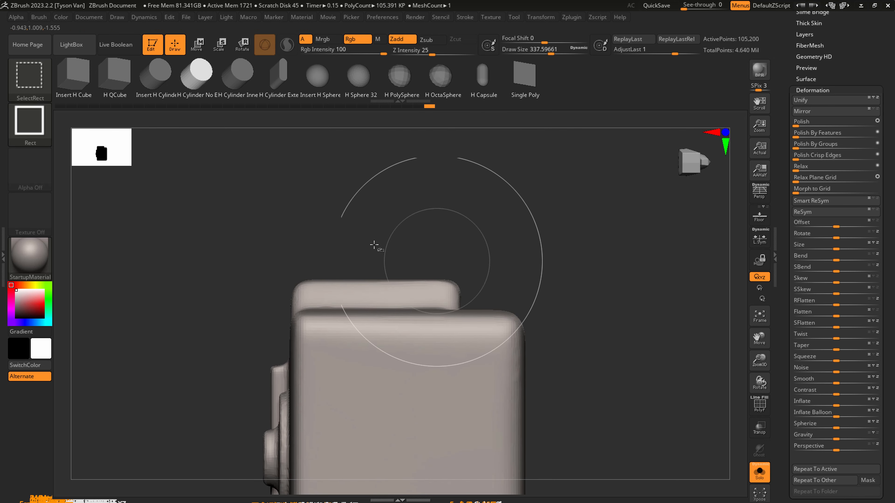
{"action": "left_click", "coordinate": [35, 81], "text": "ctrl+shift"}
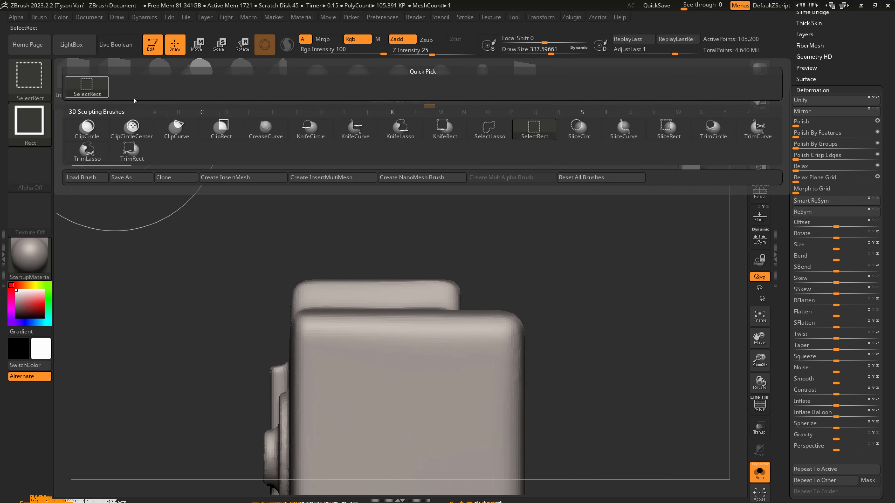
{"action": "left_click", "coordinate": [177, 129], "text": "ctrl+shift"}
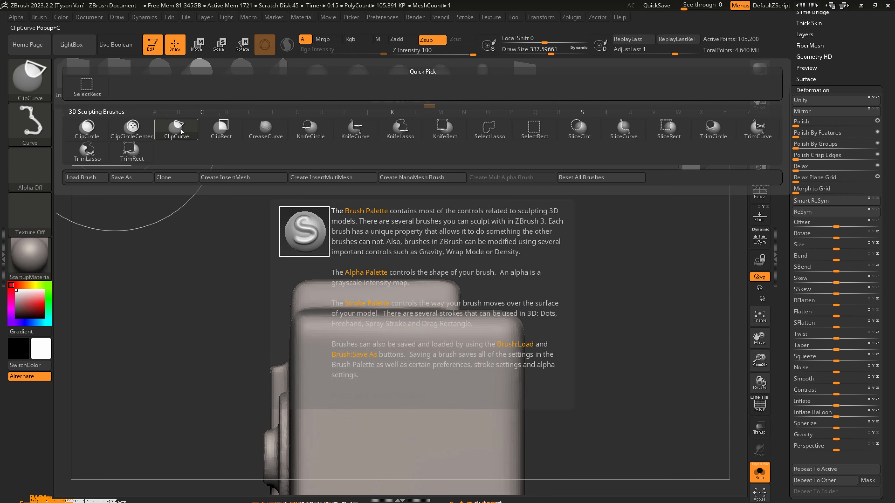
{"action": "left_click_drag", "start_coordinate": [548, 377], "coordinate": [581, 406], "text": "ctrl+shift"}
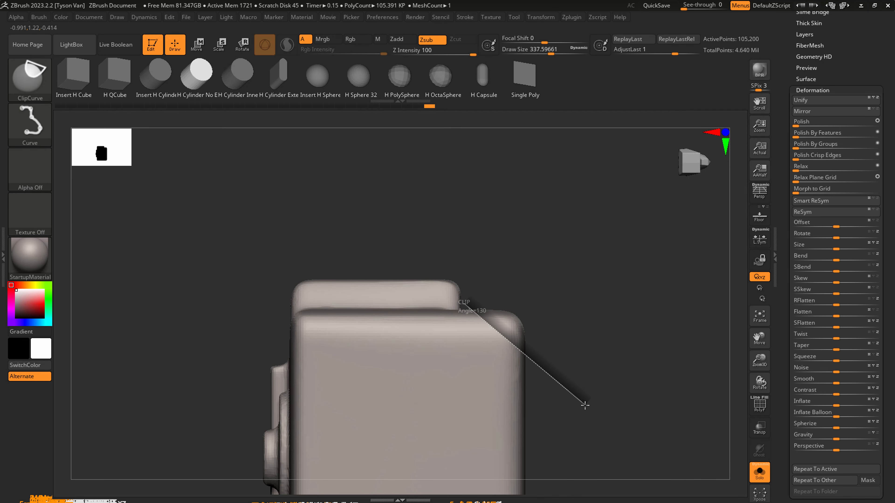
{"action": "mouse_move", "coordinate": [589, 406]}
{"action": "left_mouse_down", "text": "ctrl+shift"}
{"action": "mouse_move", "coordinate": [539, 373]}
{"action": "mouse_move", "coordinate": [547, 392]}
{"action": "mouse_move", "coordinate": [596, 378]}
{"action": "left_mouse_up", "text": "ctrl+shift"}
{"action": "key", "text": "shift"}
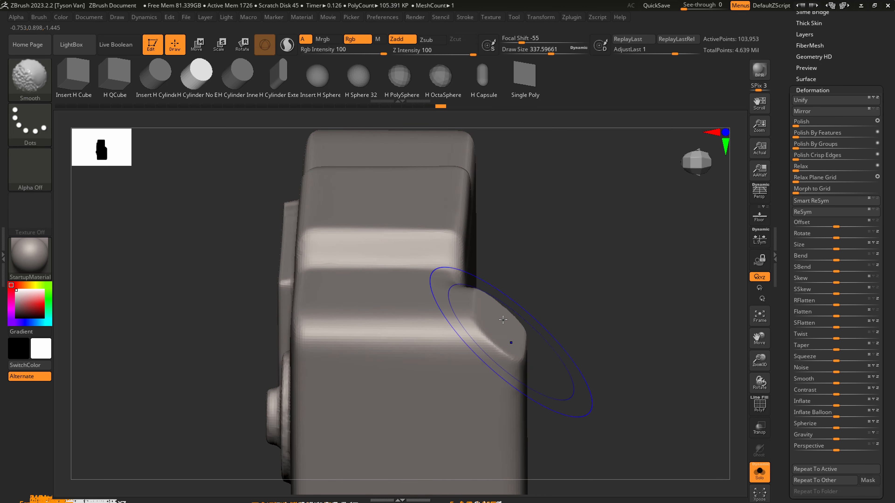
{"action": "left_click_drag", "start_coordinate": [543, 354], "coordinate": [421, 245]}
- Insert RecessedDial01 from the IMM MachineParts brush onto the grip's angled corner
{"action": "left_click", "coordinate": [31, 84]}
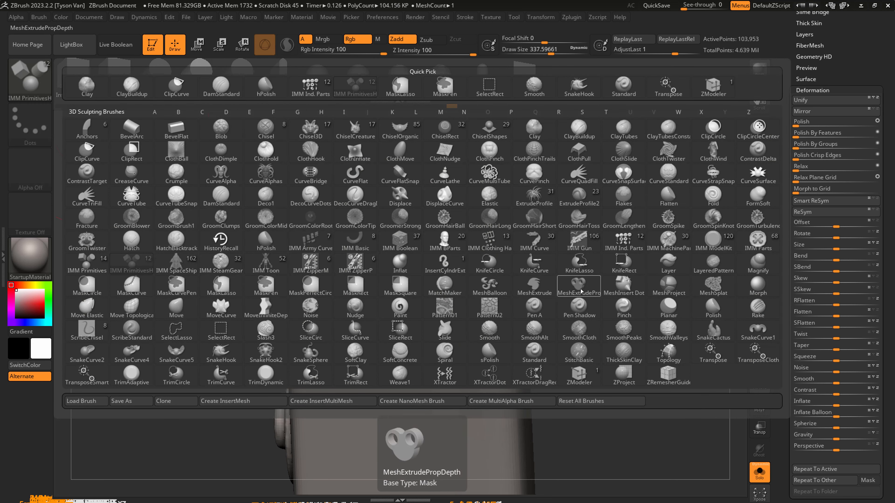
{"action": "left_click", "coordinate": [673, 247]}
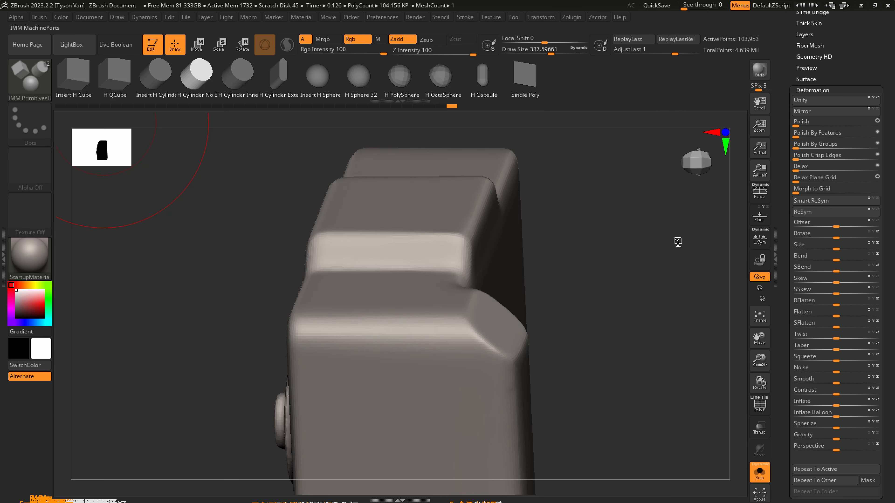
{"action": "left_click_drag", "start_coordinate": [371, 76], "coordinate": [661, 84]}
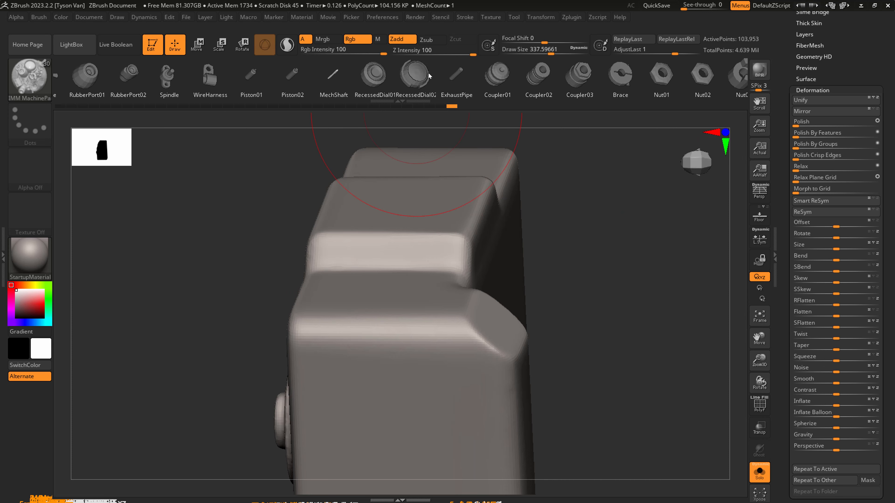
{"action": "left_click_drag", "start_coordinate": [352, 80], "coordinate": [521, 74]}
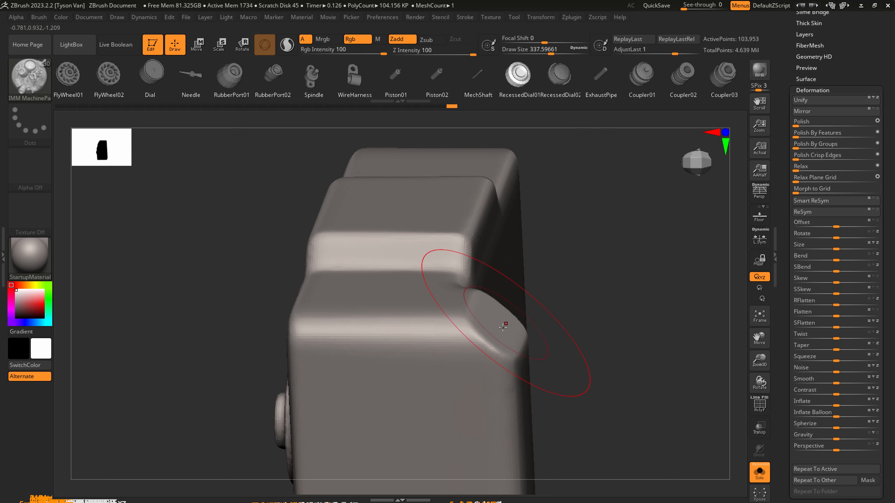
{"action": "left_click_drag", "start_coordinate": [502, 327], "coordinate": [539, 345]}
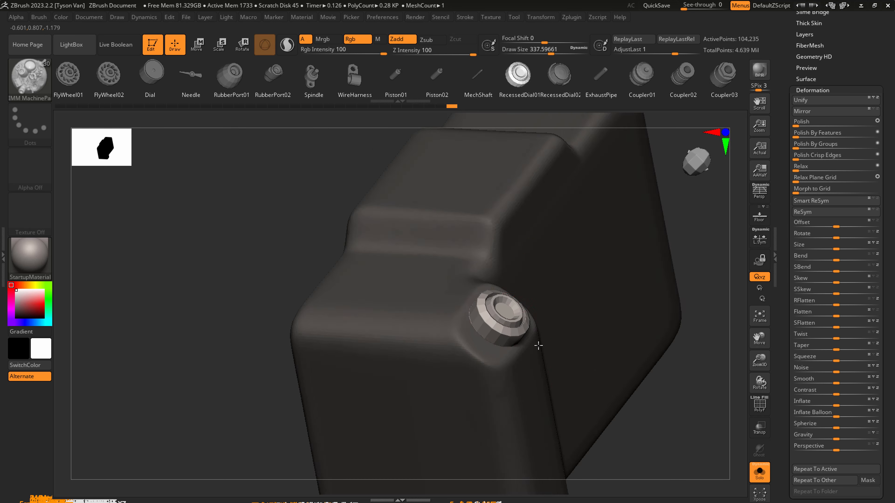
- Adjust the dial's depth on the grip along its Z axis and clear the mask from the body
{"action": "right_click_drag", "start_coordinate": [539, 346], "coordinate": [406, 331]}
{"action": "left_click", "coordinate": [206, 52]}
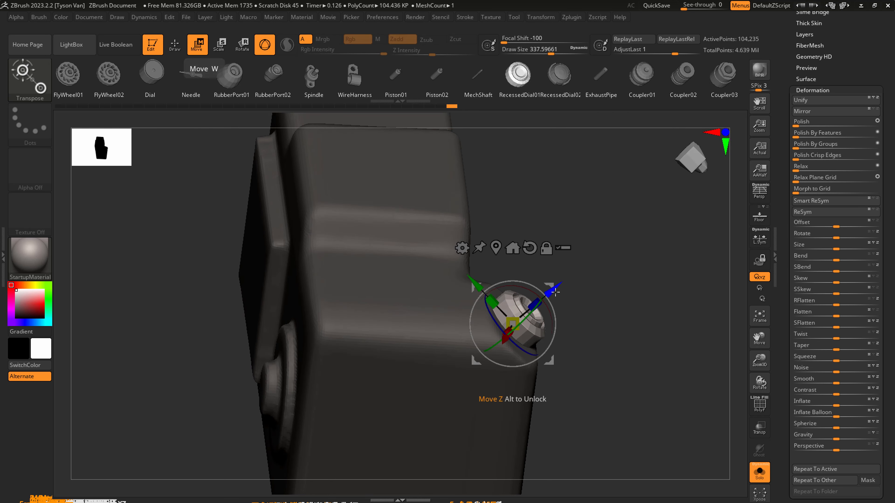
{"action": "left_click_drag", "start_coordinate": [555, 292], "coordinate": [553, 294]}
{"action": "key", "text": "q"}
{"action": "right_click_drag", "start_coordinate": [571, 334], "coordinate": [529, 299], "text": "ctrl"}
{"action": "left_click_drag", "start_coordinate": [532, 310], "coordinate": [578, 399], "text": "ctrl"}
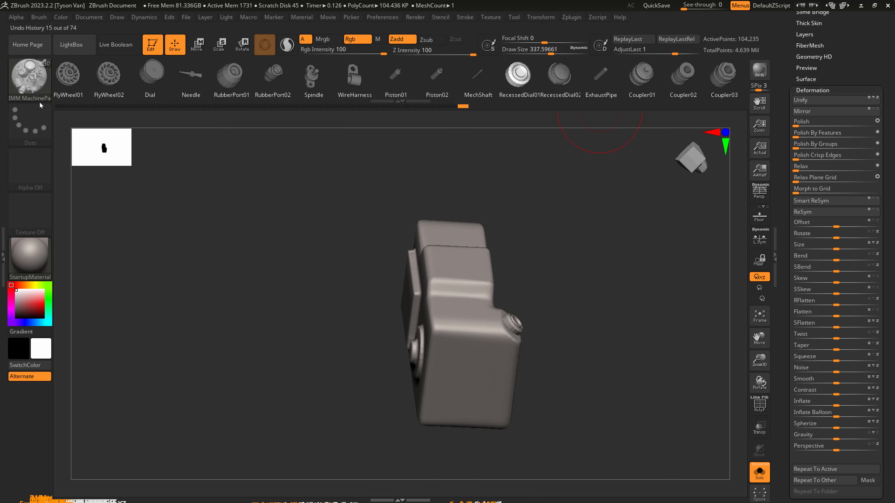
{"action": "left_click", "coordinate": [30, 81]}
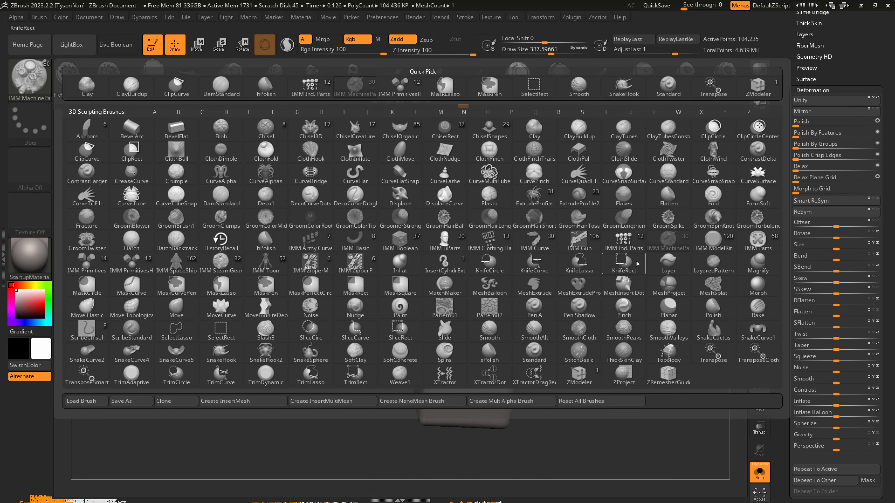
{"action": "left_click", "coordinate": [634, 242]}
{"action": "left_click", "coordinate": [33, 81]}
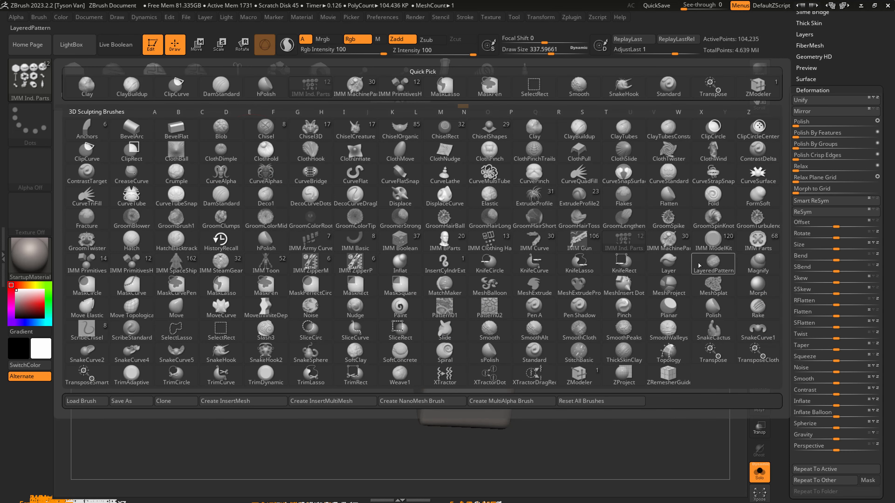
{"action": "left_click", "coordinate": [680, 246]}
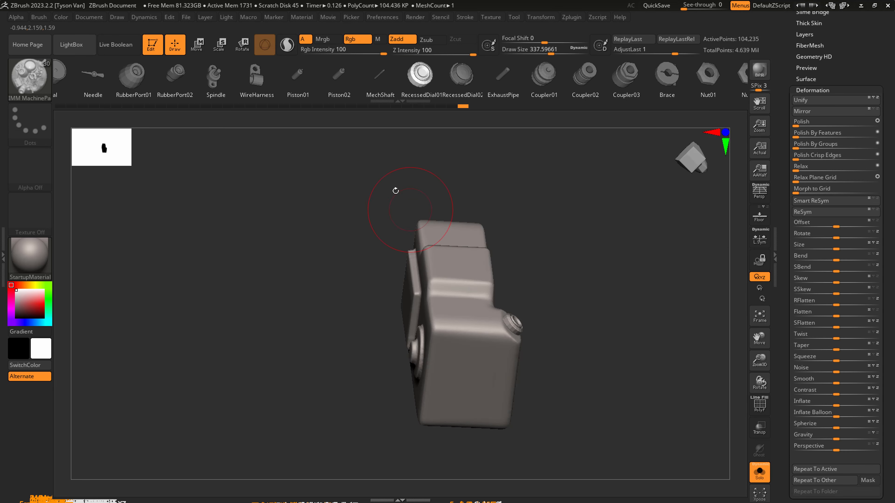
- Insert the Circular_11 mesh from the IMM ModelKit brush onto the centre of the grip's dial
{"action": "left_click", "coordinate": [25, 83]}
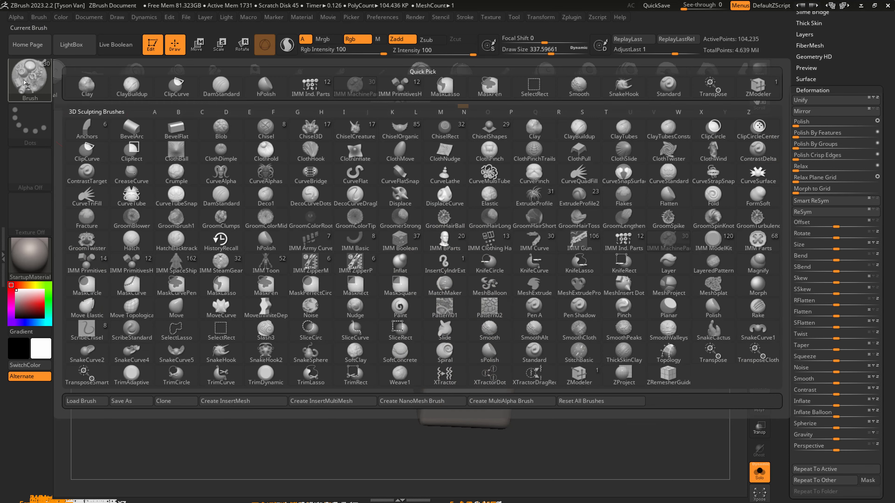
{"action": "left_click", "coordinate": [719, 247]}
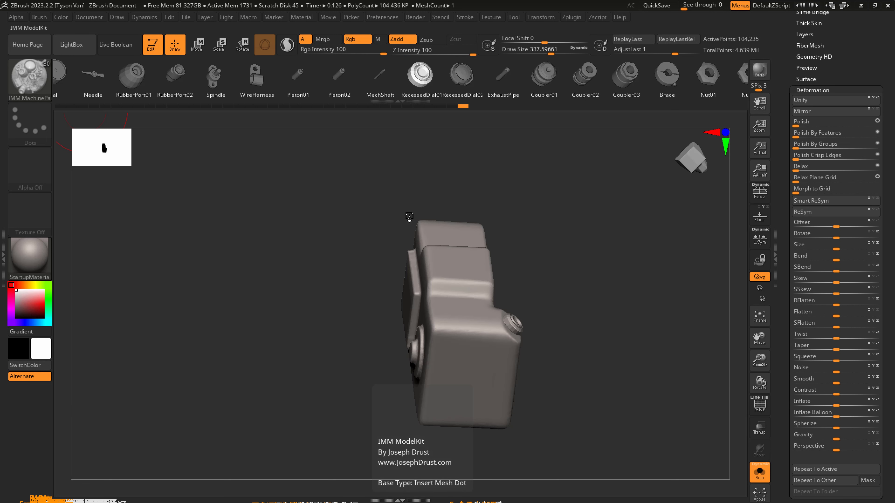
{"action": "left_click_drag", "start_coordinate": [349, 94], "coordinate": [450, 95]}
{"action": "left_click_drag", "start_coordinate": [192, 82], "coordinate": [535, 82]}
{"action": "left_click", "coordinate": [473, 77]}
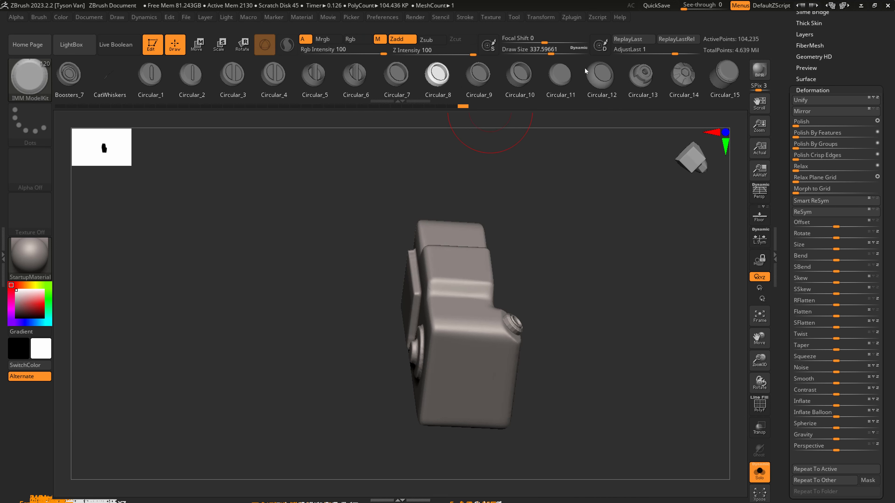
{"action": "right_click_drag", "start_coordinate": [535, 293], "coordinate": [585, 360]}
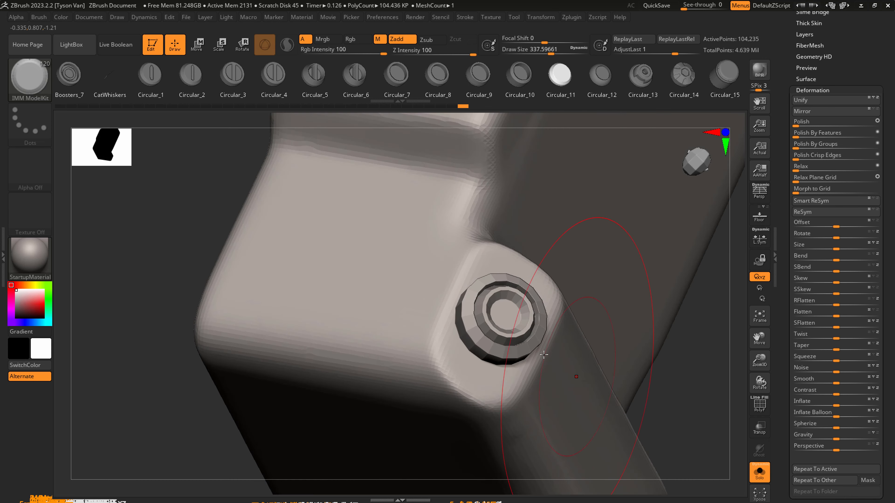
{"action": "key", "text": "shift+f"}
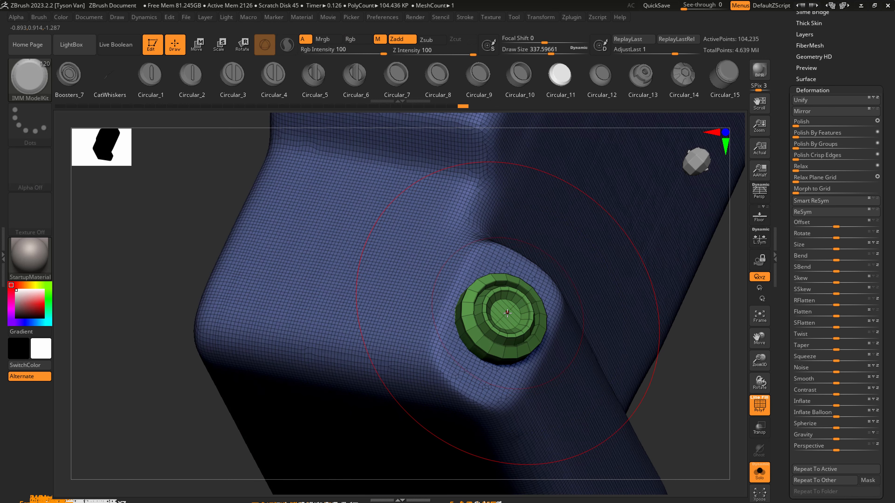
{"action": "left_click_drag", "start_coordinate": [507, 313], "coordinate": [521, 348]}
- Clear the mask from the camera body and turn off the PolyFrame display
{"action": "mouse_move", "coordinate": [548, 341]}
{"action": "right_mouse_down"}
{"action": "mouse_move", "coordinate": [541, 293]}
{"action": "mouse_move", "coordinate": [475, 272]}
{"action": "mouse_move", "coordinate": [530, 315]}
{"action": "mouse_move", "coordinate": [533, 331]}
{"action": "mouse_move", "coordinate": [452, 309]}
{"action": "mouse_move", "coordinate": [454, 344]}
{"action": "mouse_move", "coordinate": [447, 266]}
{"action": "mouse_move", "coordinate": [446, 323]}
{"action": "mouse_move", "coordinate": [510, 352]}
{"action": "right_mouse_up"}
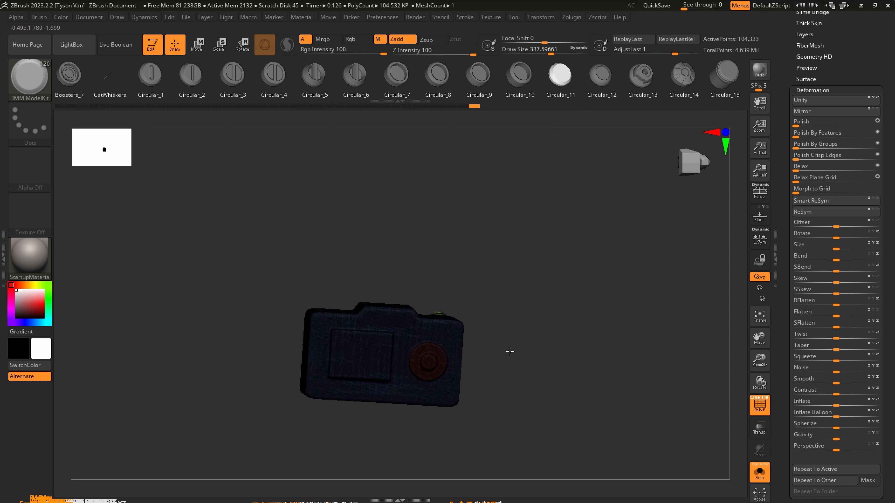
{"action": "left_click_drag", "start_coordinate": [507, 360], "coordinate": [531, 350], "text": "ctrl"}
{"action": "key", "text": "shift+f"}
{"action": "right_click_drag", "start_coordinate": [502, 360], "coordinate": [484, 384]}
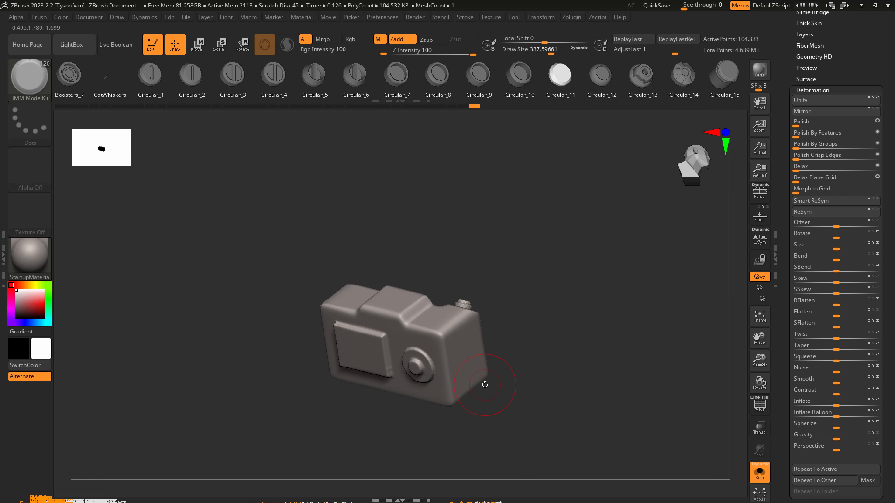
- Merge the PM3D_Cylinder3D1 subtool down with PM3D_Cylinder3D1_1 to combine both lens cylinders
{"action": "left_click_drag", "start_coordinate": [852, 64], "coordinate": [853, 112]}
{"action": "left_click_drag", "start_coordinate": [818, 29], "coordinate": [818, 44]}
{"action": "left_click", "coordinate": [818, 45]}
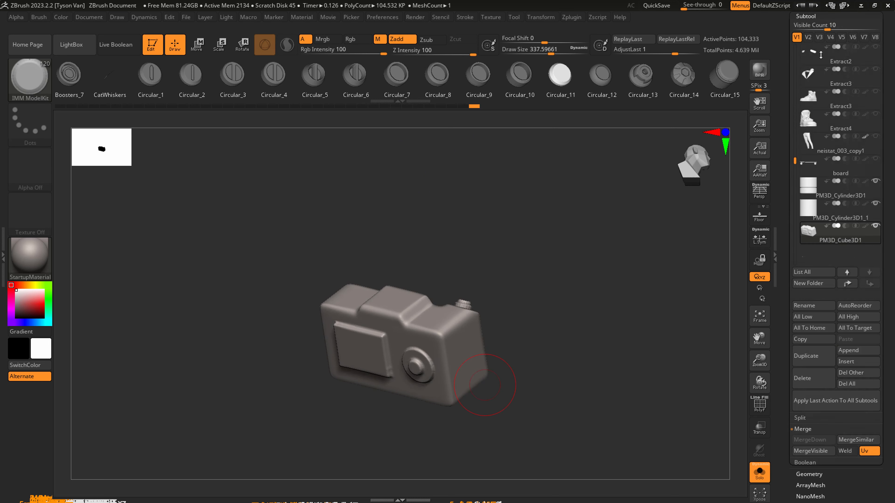
{"action": "left_click", "coordinate": [844, 194]}
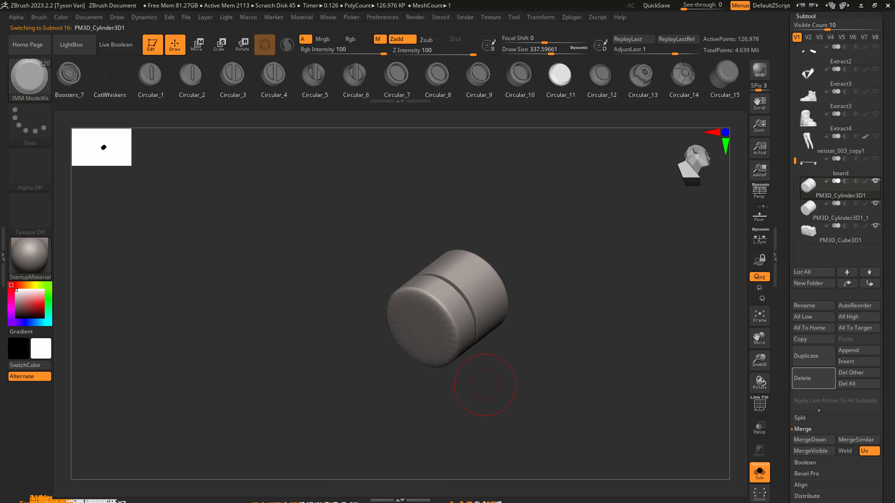
{"action": "left_click", "coordinate": [839, 212]}
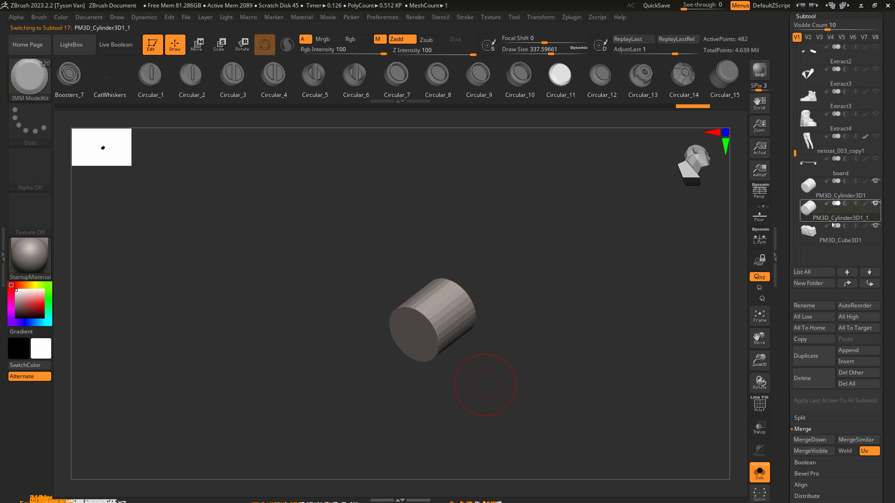
{"action": "left_click", "coordinate": [835, 240]}
{"action": "left_click", "coordinate": [839, 198]}
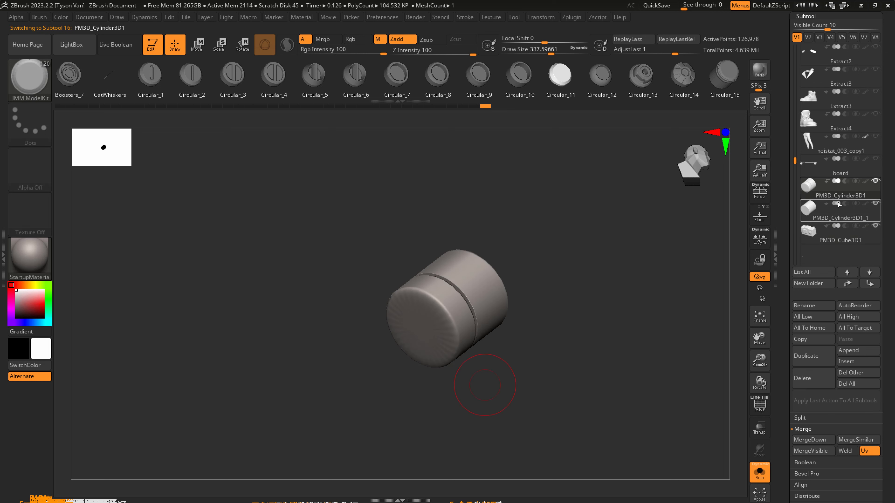
{"action": "left_click", "coordinate": [812, 441]}
{"action": "left_click", "coordinate": [728, 460]}
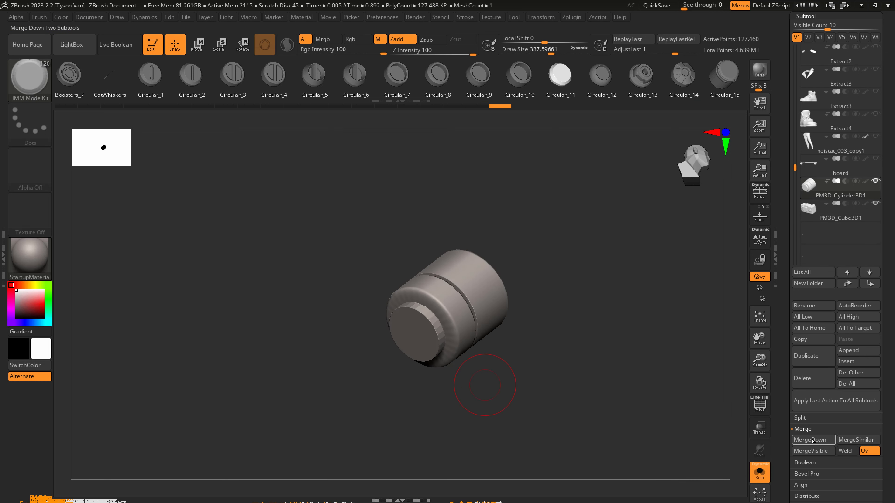
- Merge the lens subtool PM3D_Cylinder3D1 down with the camera body PM3D_Cube3D1
{"action": "left_click", "coordinate": [812, 441]}
{"action": "left_click", "coordinate": [728, 460]}
{"action": "left_click_drag", "start_coordinate": [636, 440], "coordinate": [516, 424]}
- Turn on PolyFrame, isolate the lens polygroups with SelectRect and mask the rest of the camera
{"action": "key", "text": "shift+f"}
{"action": "left_click_drag", "start_coordinate": [557, 363], "coordinate": [480, 356]}
{"action": "left_click", "coordinate": [486, 294], "text": "ctrl+shift"}
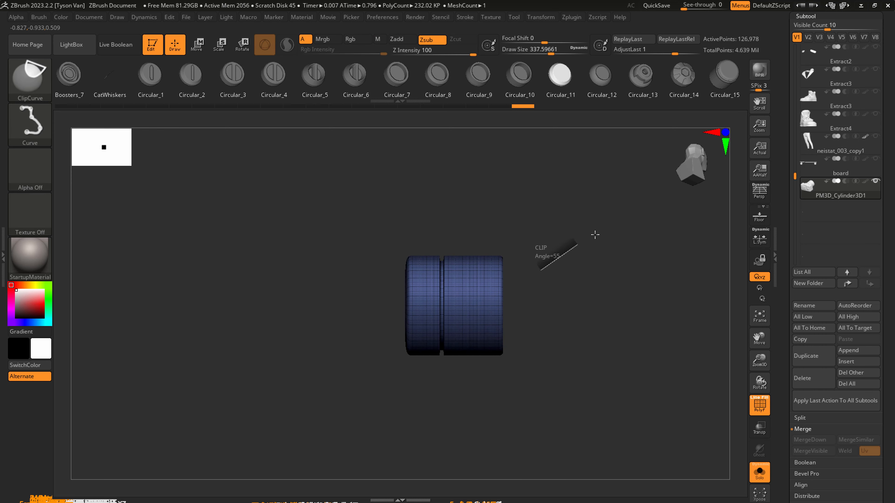
{"action": "left_click", "coordinate": [39, 79]}
{"action": "left_click", "coordinate": [137, 90], "text": "ctrl+shift"}
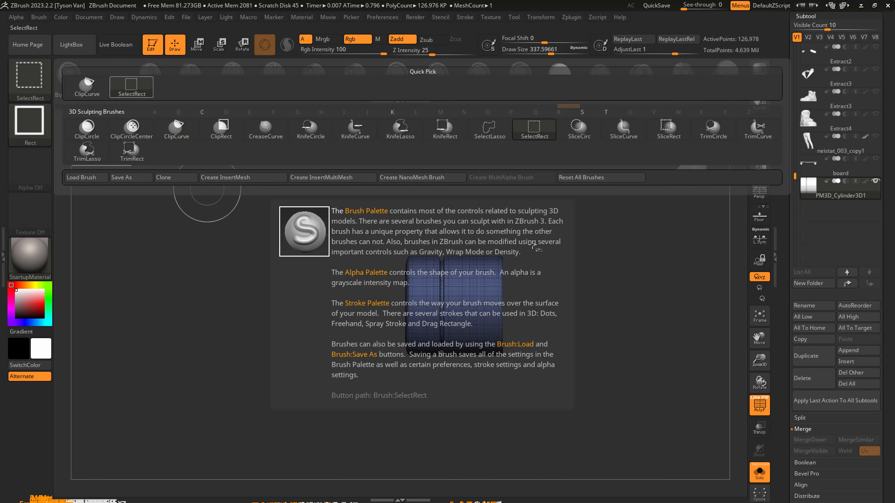
{"action": "left_click_drag", "start_coordinate": [651, 216], "coordinate": [662, 226], "text": "ctrl+shift"}
{"action": "left_click", "coordinate": [575, 266], "text": "ctrl+shift"}
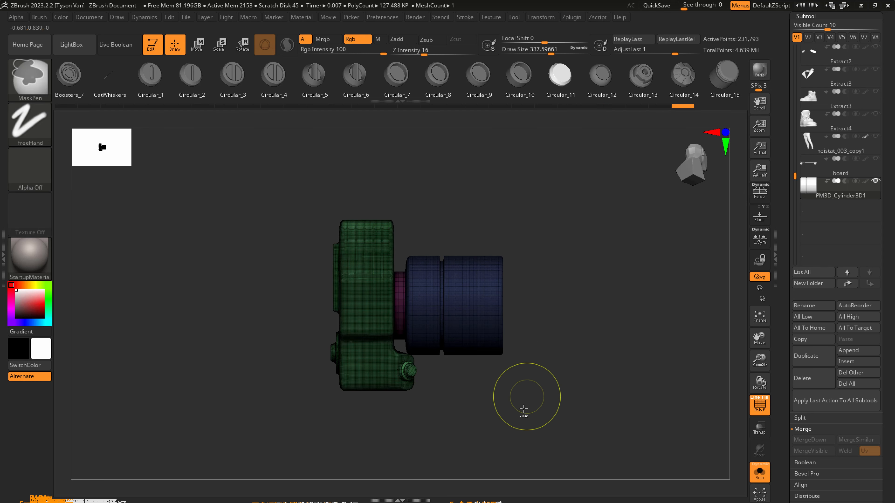
- Shift the unmasked lens along Z and lengthen it along Y, and clear the mask from the camera
{"action": "left_click", "coordinate": [207, 45]}
{"action": "left_click_drag", "start_coordinate": [442, 366], "coordinate": [442, 354]}
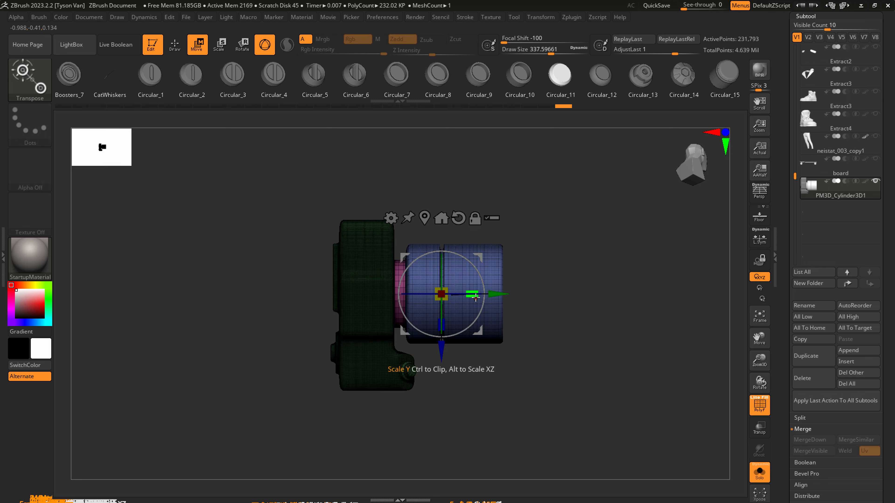
{"action": "left_click_drag", "start_coordinate": [476, 297], "coordinate": [512, 294]}
{"action": "right_click_drag", "start_coordinate": [507, 301], "coordinate": [505, 218]}
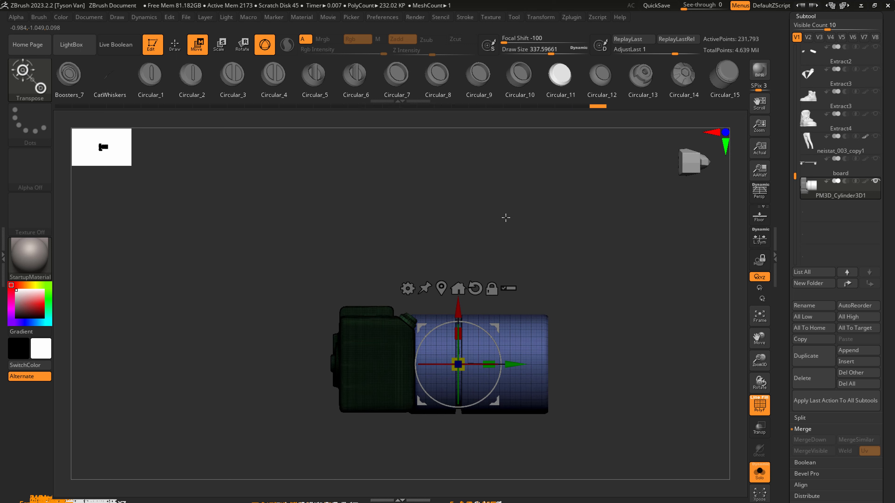
{"action": "left_click_drag", "start_coordinate": [595, 266], "coordinate": [609, 282], "text": "ctrl"}
- Turn off PolyFrame, switch on perspective and make all of the figure's subtools visible with the camera
{"action": "key", "text": "q"}
{"action": "mouse_move", "coordinate": [553, 353]}
{"action": "right_mouse_down"}
{"action": "mouse_move", "coordinate": [558, 375]}
{"action": "mouse_move", "coordinate": [497, 365]}
{"action": "mouse_move", "coordinate": [567, 399]}
{"action": "mouse_move", "coordinate": [541, 390]}
{"action": "mouse_move", "coordinate": [515, 422]}
{"action": "mouse_move", "coordinate": [517, 412]}
{"action": "right_mouse_up"}
{"action": "key", "text": "shift+f"}
{"action": "key", "text": "p"}
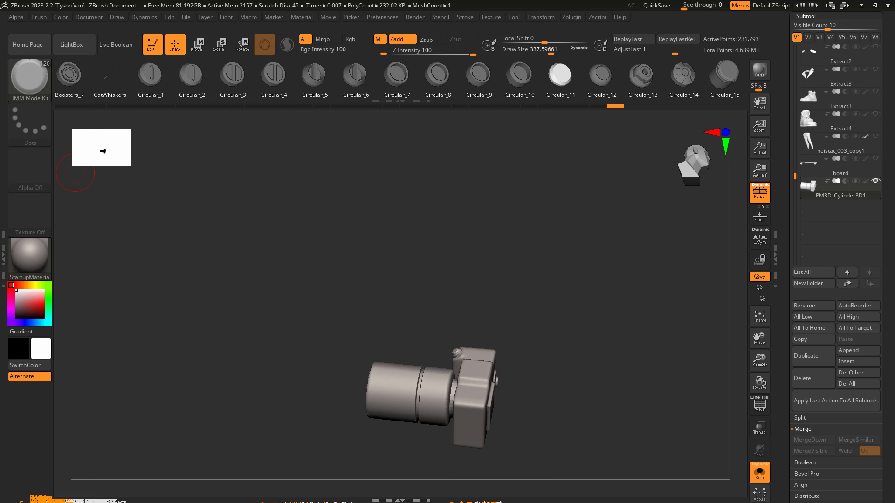
{"action": "left_click_drag", "start_coordinate": [573, 388], "coordinate": [563, 350]}
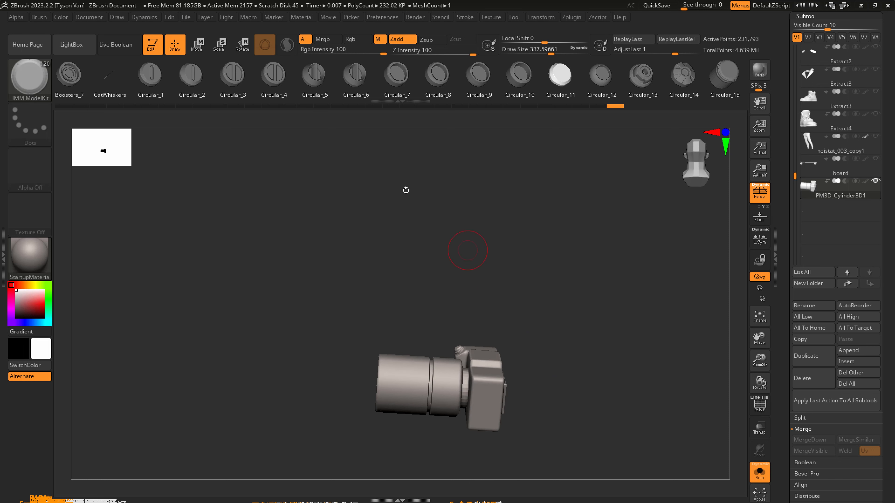
{"action": "left_click", "coordinate": [199, 42]}
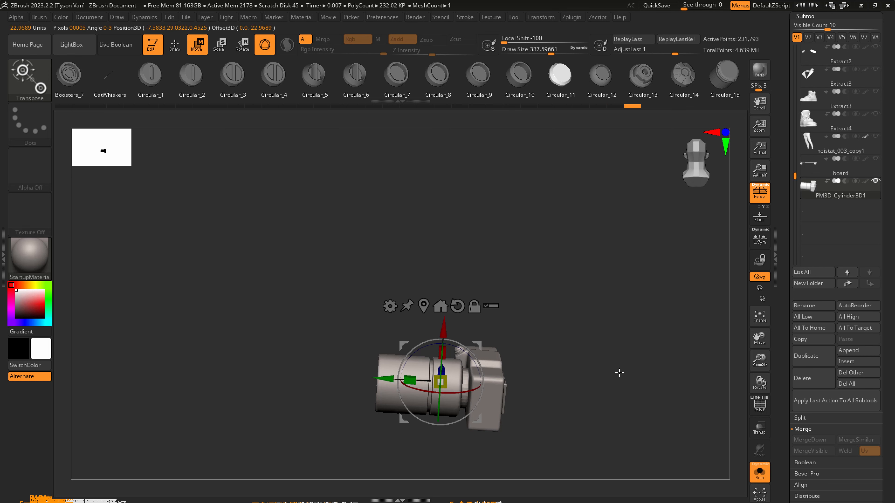
{"action": "left_click", "coordinate": [876, 181]}
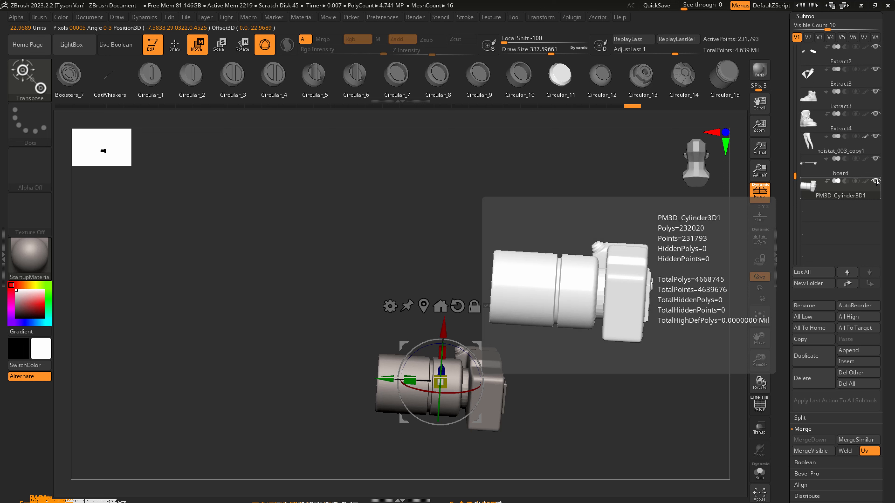
- Rotate the whole camera by -90° and 180° to reorient it relative to the figure
{"action": "left_click_drag", "start_coordinate": [603, 405], "coordinate": [589, 385]}
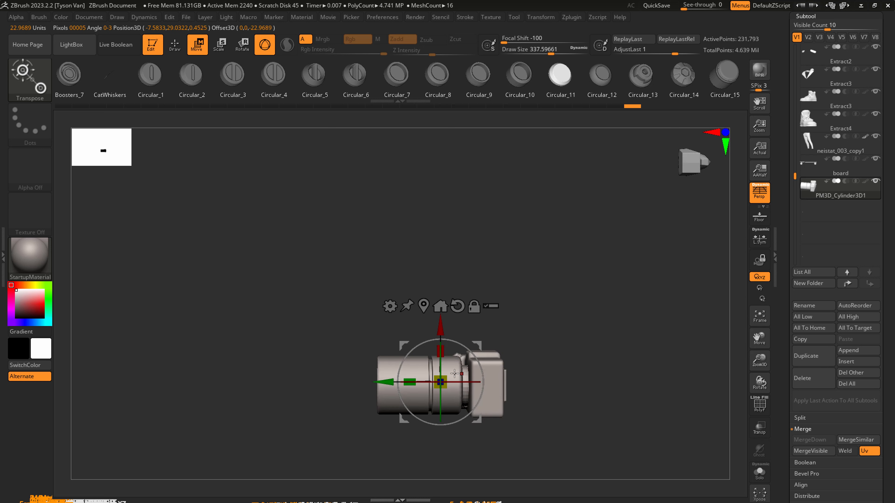
{"action": "left_click_drag", "start_coordinate": [441, 383], "coordinate": [425, 409]}
{"action": "right_click_drag", "start_coordinate": [479, 363], "coordinate": [473, 299]}
{"action": "left_click_drag", "start_coordinate": [473, 299], "coordinate": [475, 392]}
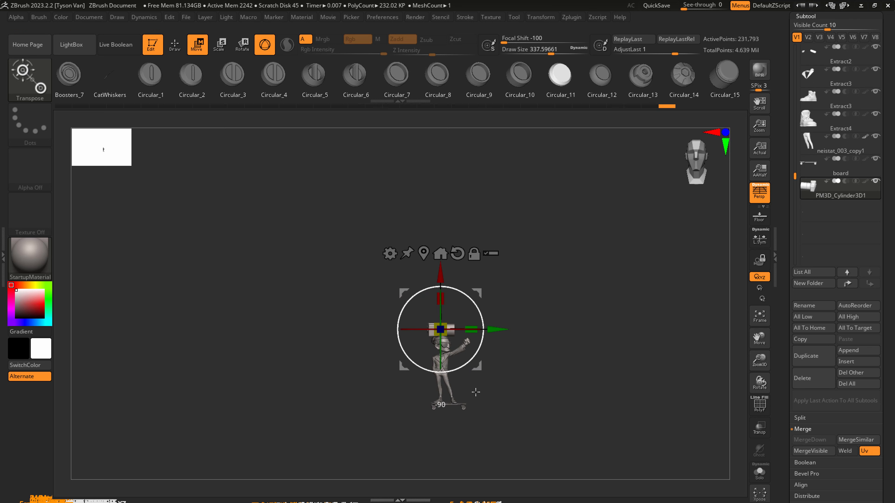
{"action": "mouse_move", "coordinate": [480, 330]}
{"action": "right_mouse_down"}
{"action": "mouse_move", "coordinate": [444, 405]}
{"action": "mouse_move", "coordinate": [482, 336]}
{"action": "right_mouse_up"}
{"action": "left_click_drag", "start_coordinate": [483, 336], "coordinate": [278, 316]}
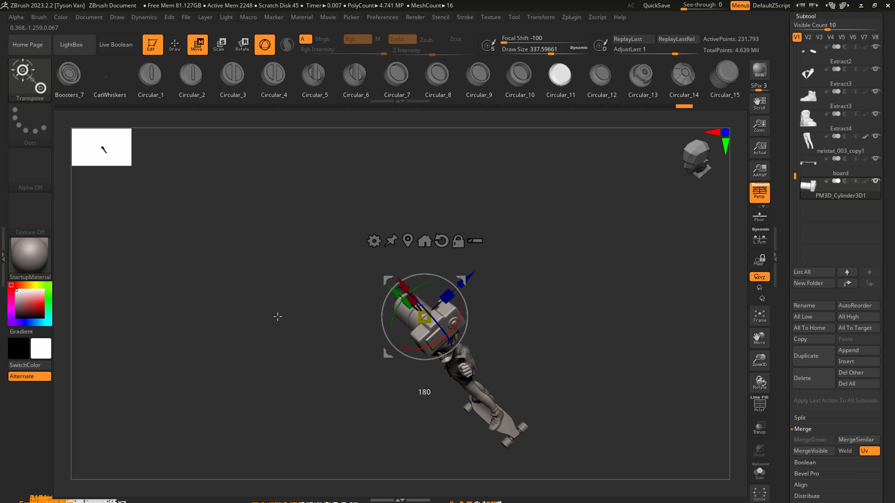
- Scale the camera down and place it, slightly tilted, just above the figure's raised fist
{"action": "right_click_drag", "start_coordinate": [294, 334], "coordinate": [525, 250]}
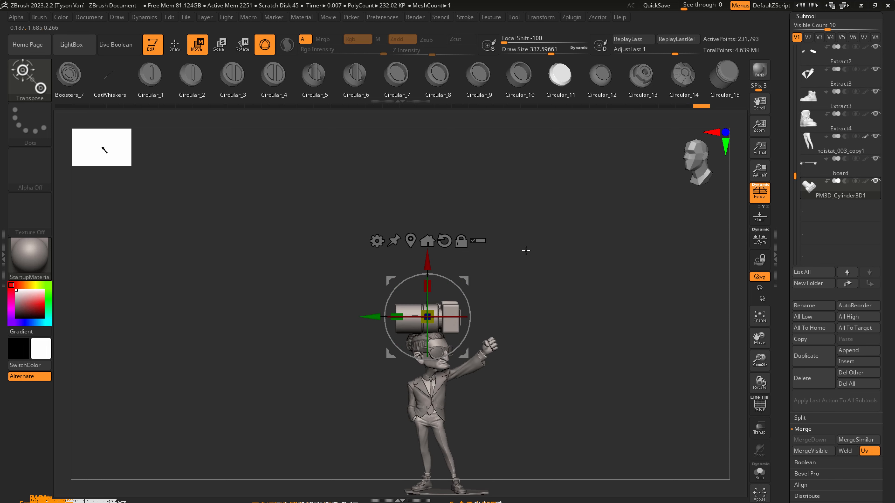
{"action": "right_click_drag", "start_coordinate": [464, 281], "coordinate": [486, 327], "text": "alt"}
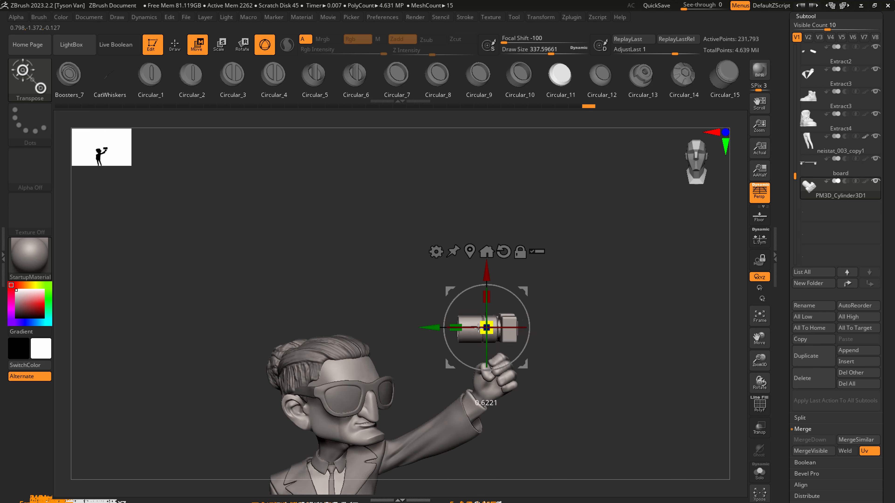
{"action": "mouse_move", "coordinate": [478, 328]}
{"action": "left_mouse_down"}
{"action": "mouse_move", "coordinate": [496, 318]}
{"action": "mouse_move", "coordinate": [495, 299]}
{"action": "mouse_move", "coordinate": [516, 311]}
{"action": "mouse_move", "coordinate": [510, 320]}
{"action": "mouse_move", "coordinate": [531, 326]}
{"action": "mouse_move", "coordinate": [461, 326]}
{"action": "mouse_move", "coordinate": [455, 353]}
{"action": "mouse_move", "coordinate": [459, 327]}
{"action": "left_mouse_up"}
- Select the figure's body subtool neistat_006 and isolate it with Solo
{"action": "key", "text": "q"}
{"action": "left_click", "coordinate": [461, 333], "text": "alt"}
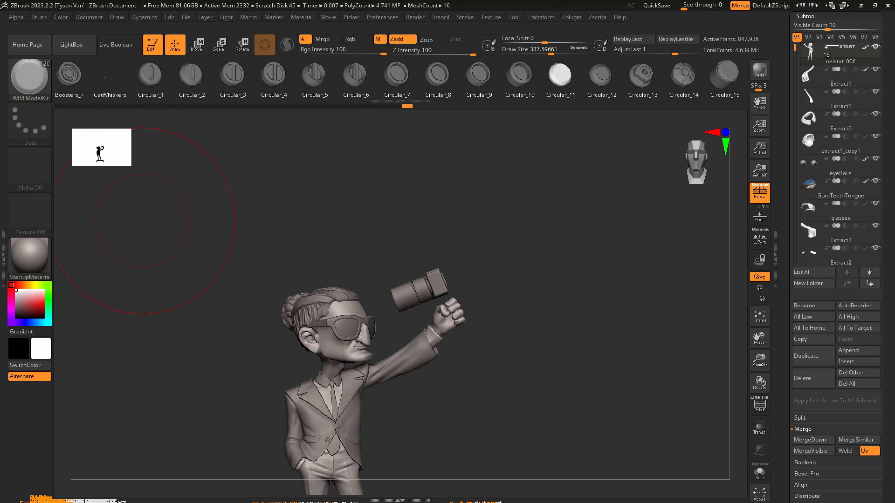
{"action": "left_click_drag", "start_coordinate": [459, 315], "coordinate": [461, 320]}
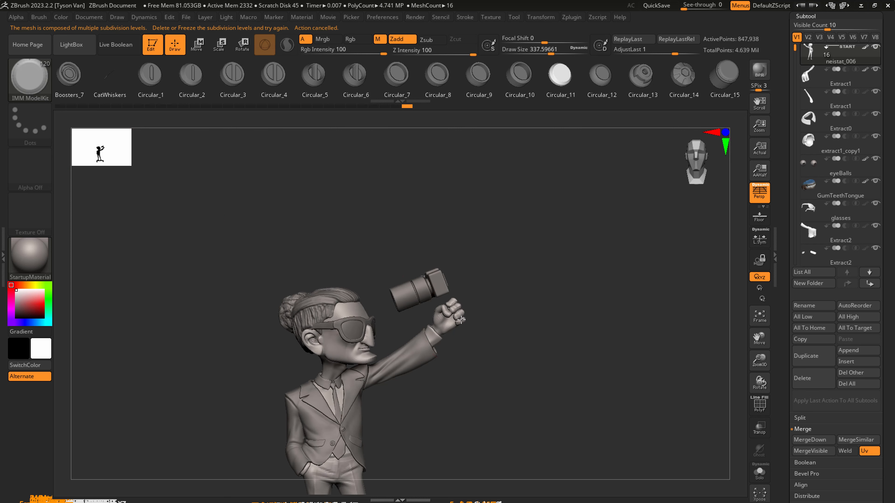
{"action": "key", "text": "1"}
{"action": "left_click", "coordinate": [759, 473]}
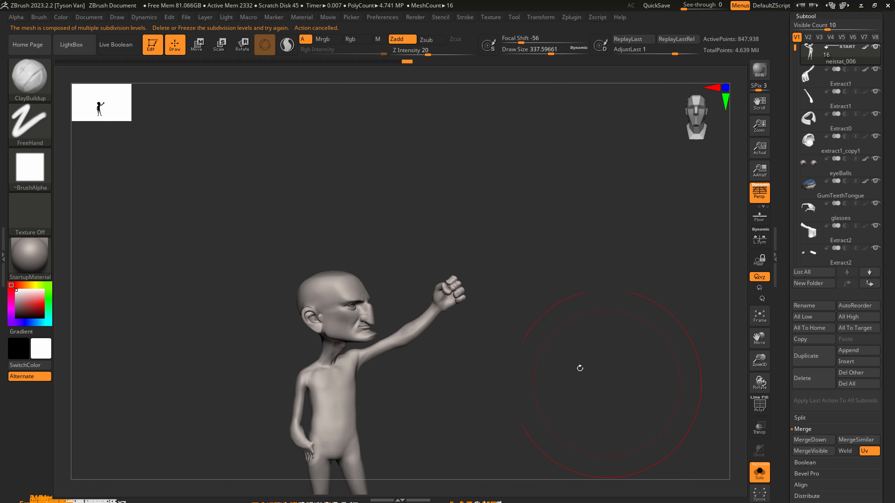
- Choose the SnakeHook brush, try pulling the raised fist outward and undo that stroke
{"action": "key", "text": "b"}
{"action": "key", "text": "s"}
{"action": "key", "text": "h"}
{"action": "right_click_drag", "start_coordinate": [453, 294], "coordinate": [451, 303], "text": "ctrl"}
{"action": "key", "text": "s"}
{"action": "left_click_drag", "start_coordinate": [449, 300], "coordinate": [462, 291]}
{"action": "key", "text": "ctrl+z"}
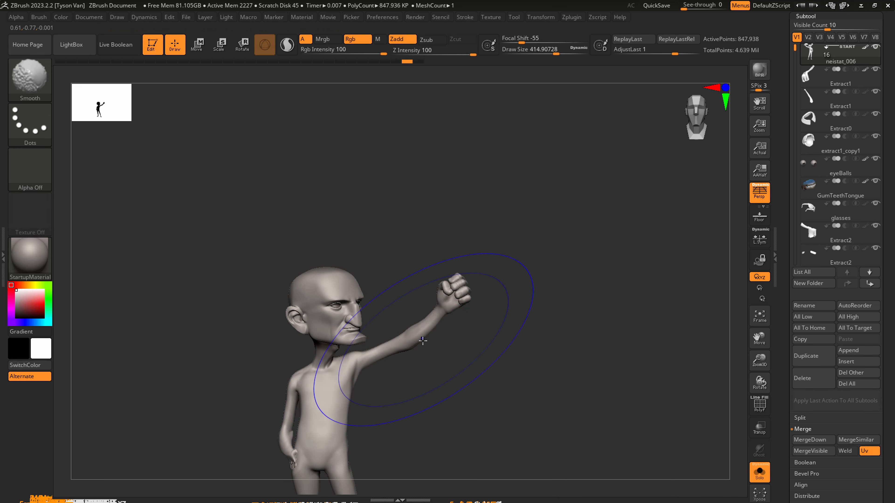
- Mask the raised arm using the PolyFrame view and invert the mask to protect the head and torso
{"action": "key", "text": "shift+f"}
{"action": "right_click_drag", "start_coordinate": [421, 336], "coordinate": [433, 382], "text": "ctrl"}
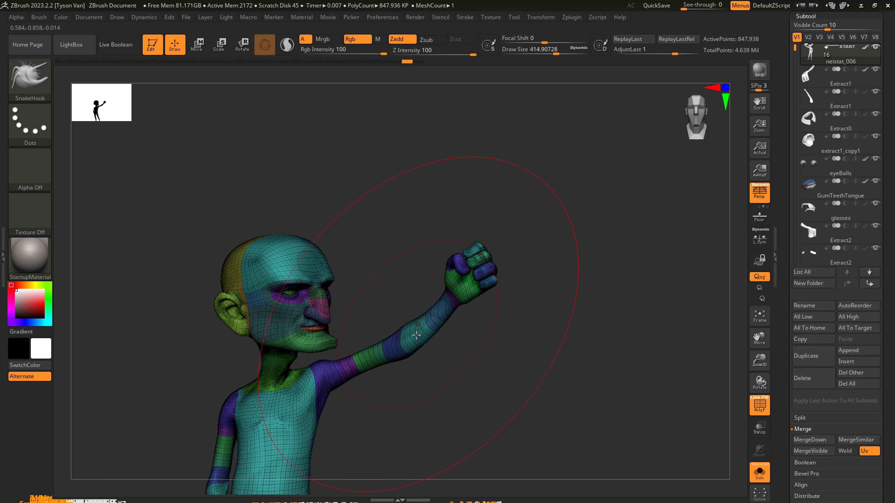
{"action": "left_click_drag", "start_coordinate": [521, 216], "coordinate": [337, 447], "text": "ctrl"}
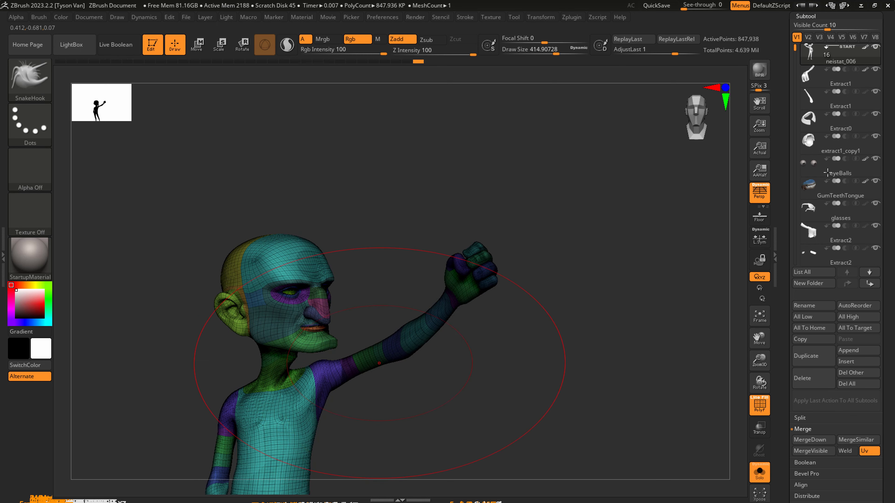
{"action": "scroll", "coordinate": [856, 259], "scroll_direction": "down", "scroll_amount": 5}
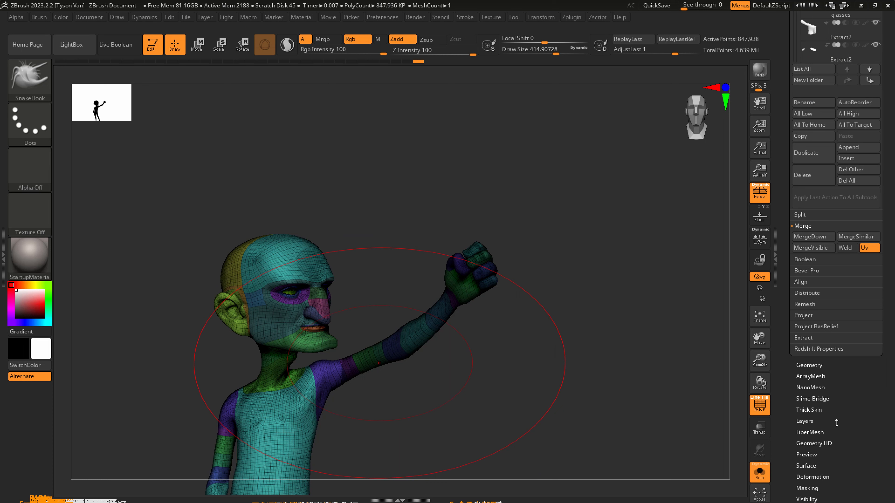
{"action": "left_click_drag", "start_coordinate": [829, 459], "coordinate": [837, 404]}
{"action": "left_click", "coordinate": [810, 431]}
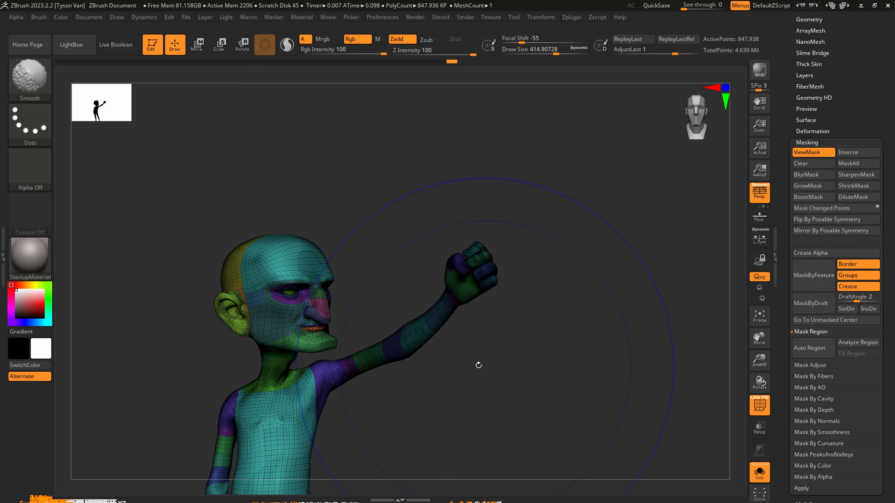
{"action": "key", "text": "shift+f"}
{"action": "left_click_drag", "start_coordinate": [476, 328], "coordinate": [484, 335]}
{"action": "left_click", "coordinate": [554, 353], "text": "ctrl"}
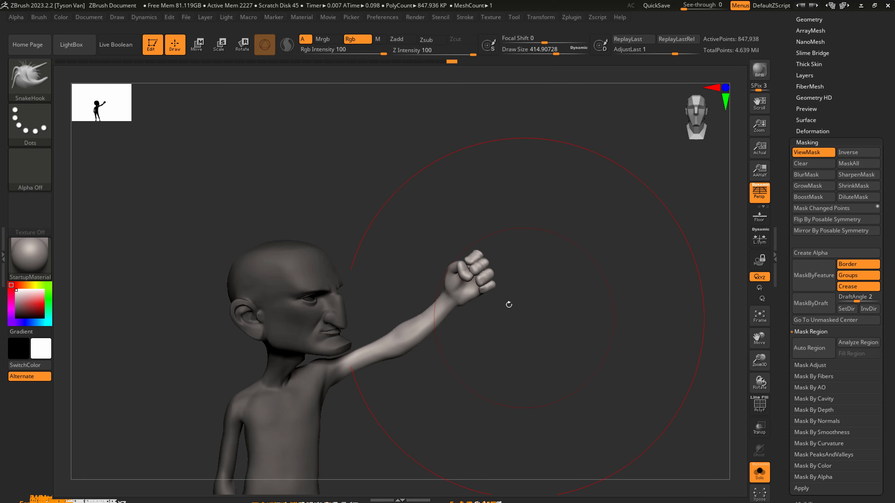
- Pull the fist outward with SnakeHook to lengthen the raised arm, and refine the wrist and elbow with smaller brush sizes
{"action": "mouse_move", "coordinate": [480, 279]}
{"action": "left_mouse_down"}
{"action": "mouse_move", "coordinate": [525, 262]}
{"action": "mouse_move", "coordinate": [505, 256]}
{"action": "left_mouse_up"}
{"action": "key", "text": "s"}
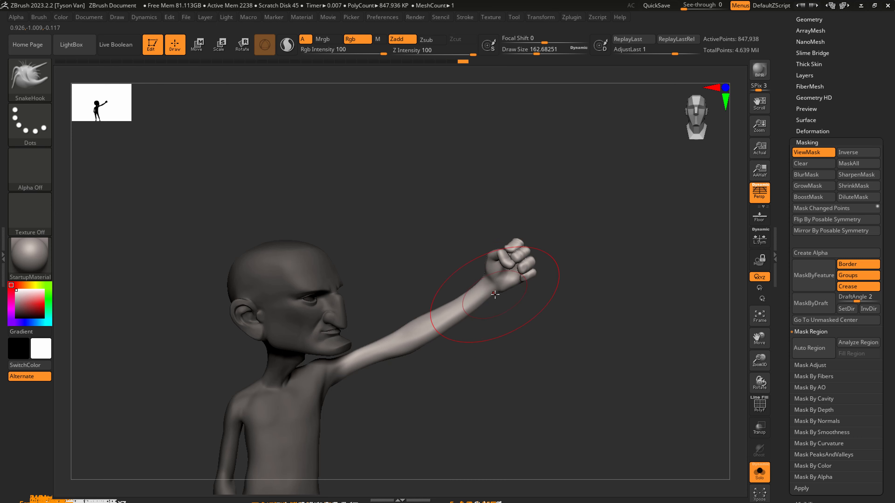
{"action": "key", "text": "s"}
{"action": "left_click_drag", "start_coordinate": [472, 298], "coordinate": [474, 299]}
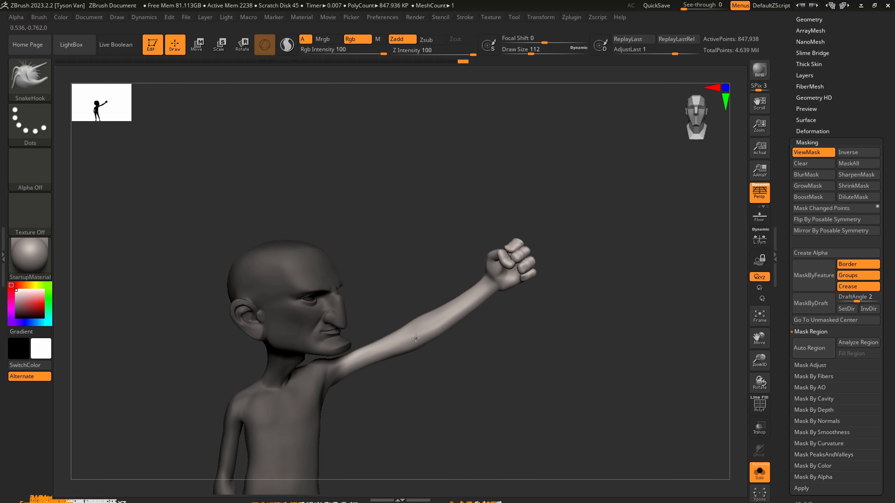
{"action": "left_click_drag", "start_coordinate": [416, 339], "coordinate": [417, 332]}
{"action": "mouse_move", "coordinate": [480, 331]}
{"action": "left_mouse_down"}
{"action": "mouse_move", "coordinate": [425, 338]}
{"action": "mouse_move", "coordinate": [463, 344]}
{"action": "left_mouse_up"}
{"action": "key", "text": "s"}
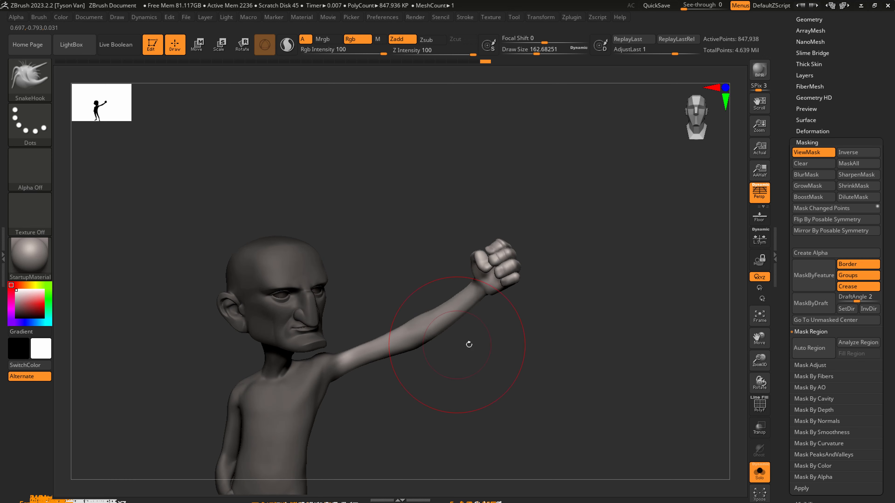
- Turn off Solo, clear the mask from the body and make the Extract1 shirt the active subtool
{"action": "left_click", "coordinate": [760, 472]}
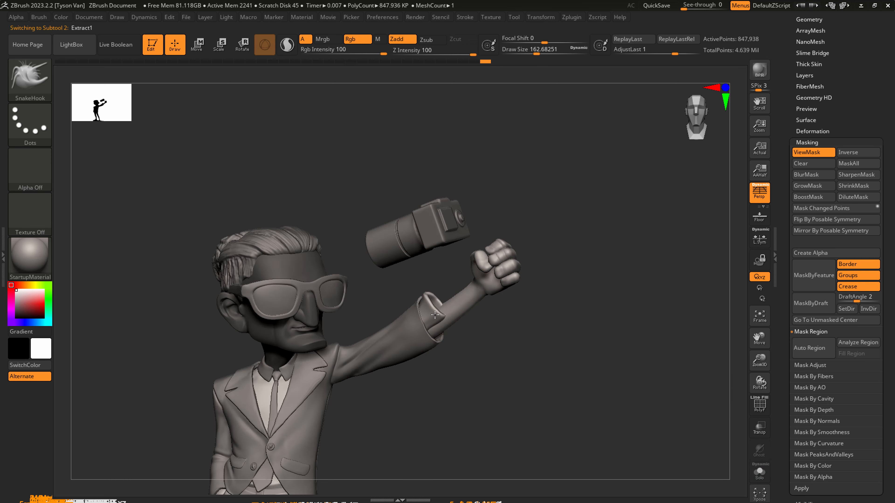
{"action": "left_click", "coordinate": [768, 475]}
{"action": "left_click", "coordinate": [768, 475]}
{"action": "left_click_drag", "start_coordinate": [474, 412], "coordinate": [528, 358], "text": "ctrl"}
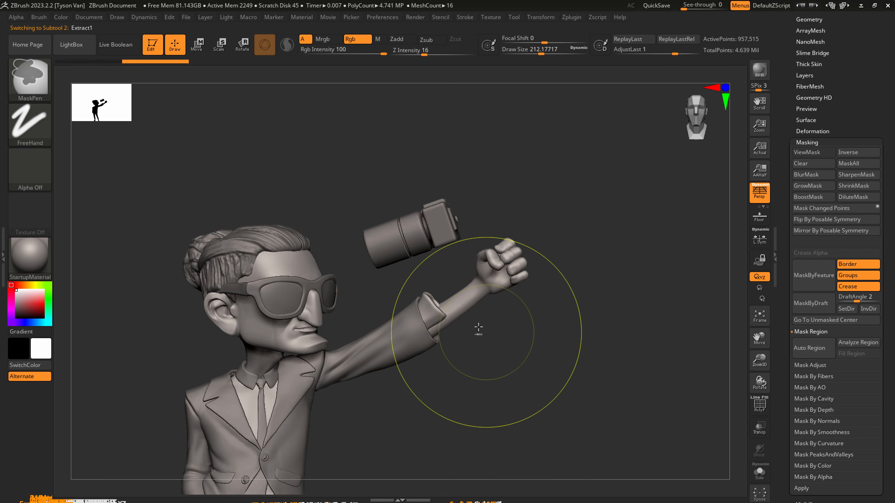
- Stretch the shirt cuff along the lengthened forearm to the wrist with SnakeHook and even out its shape
{"action": "key", "text": "s"}
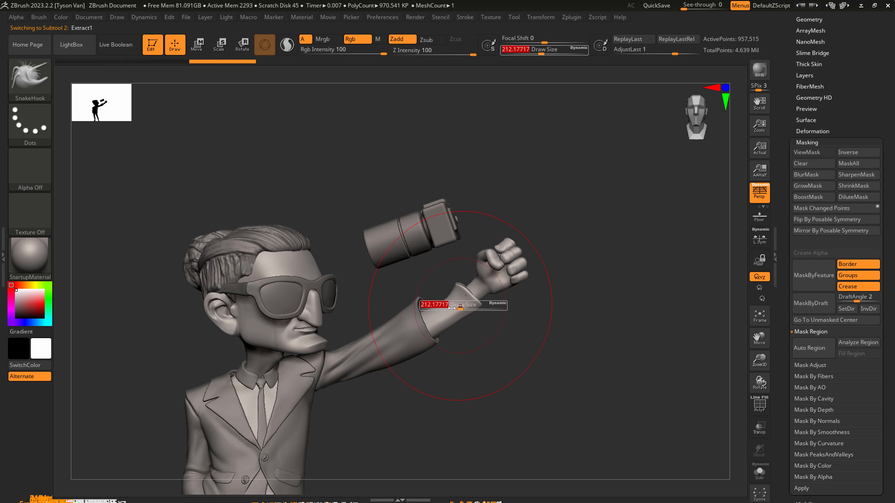
{"action": "mouse_move", "coordinate": [470, 302]}
{"action": "left_mouse_down"}
{"action": "mouse_move", "coordinate": [445, 306]}
{"action": "mouse_move", "coordinate": [464, 285]}
{"action": "left_mouse_up"}
{"action": "mouse_move", "coordinate": [525, 299]}
{"action": "right_mouse_down"}
{"action": "mouse_move", "coordinate": [478, 296]}
{"action": "mouse_move", "coordinate": [528, 305]}
{"action": "right_mouse_up"}
{"action": "key", "text": "s"}
{"action": "mouse_move", "coordinate": [469, 306]}
{"action": "left_mouse_down"}
{"action": "mouse_move", "coordinate": [469, 280]}
{"action": "mouse_move", "coordinate": [484, 308]}
{"action": "left_mouse_up"}
{"action": "key", "text": "shift"}
- Select the Extract2 jacket sleeve and pull its opening along the forearm toward the shirt cuff with SnakeHook
{"action": "left_click", "coordinate": [434, 340], "text": "alt"}
{"action": "right_click_drag", "start_coordinate": [439, 341], "coordinate": [455, 342]}
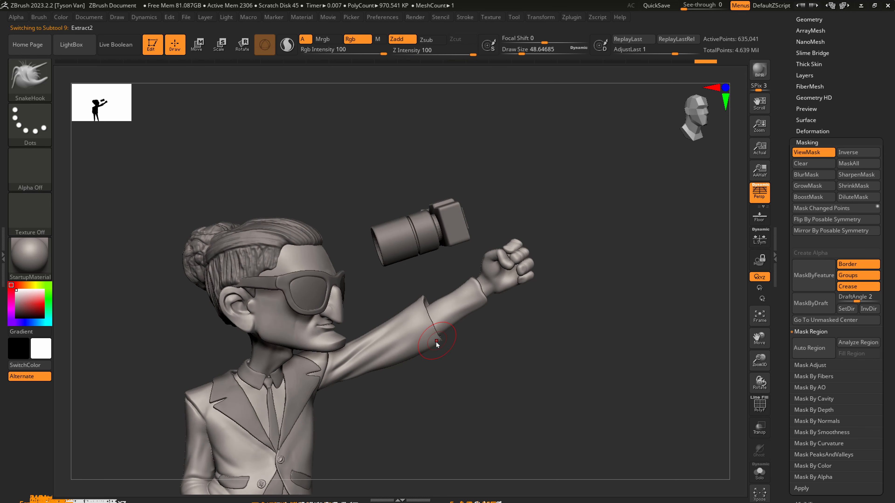
{"action": "key", "text": "s"}
{"action": "mouse_move", "coordinate": [436, 343]}
{"action": "left_mouse_down"}
{"action": "mouse_move", "coordinate": [456, 343]}
{"action": "mouse_move", "coordinate": [453, 300]}
{"action": "mouse_move", "coordinate": [461, 288]}
{"action": "mouse_move", "coordinate": [473, 319]}
{"action": "left_mouse_up"}
{"action": "key", "text": "s"}
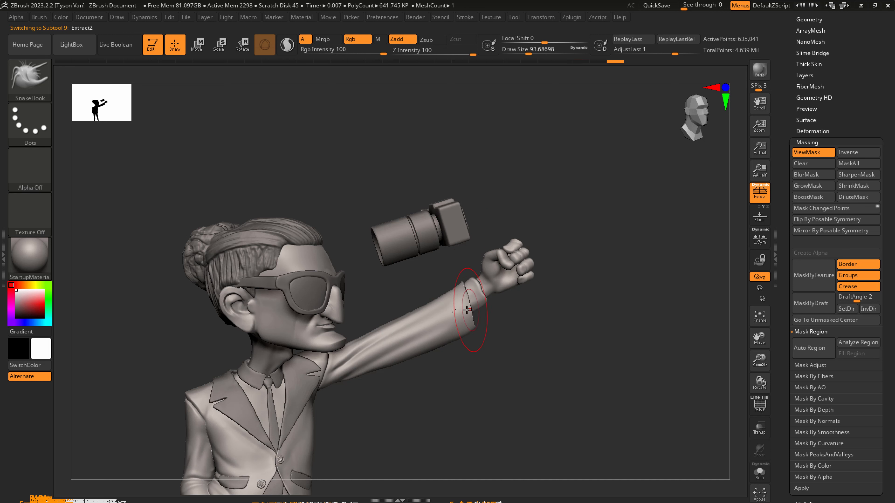
- Refine the jacket sleeve's contour from the shoulder to the forearm with SnakeHook at varied brush sizes
{"action": "key", "text": "s"}
{"action": "left_click_drag", "start_coordinate": [374, 345], "coordinate": [437, 358]}
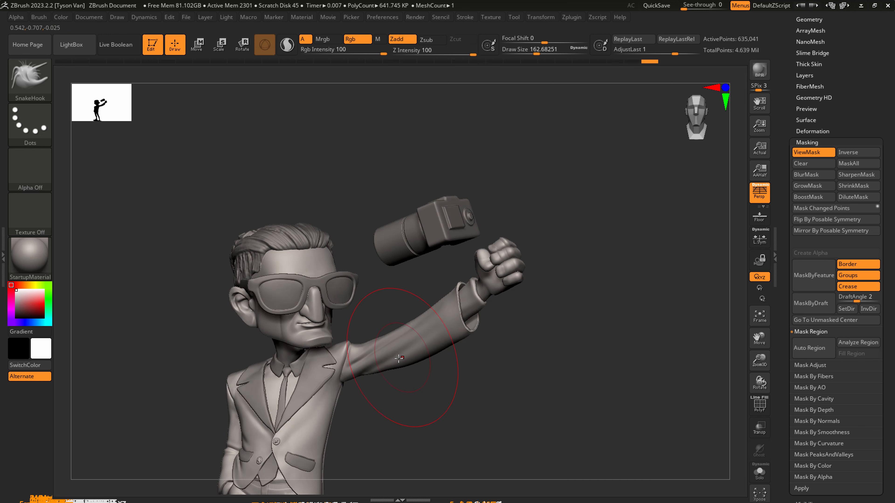
{"action": "key", "text": "s"}
{"action": "left_click_drag", "start_coordinate": [374, 352], "coordinate": [362, 351]}
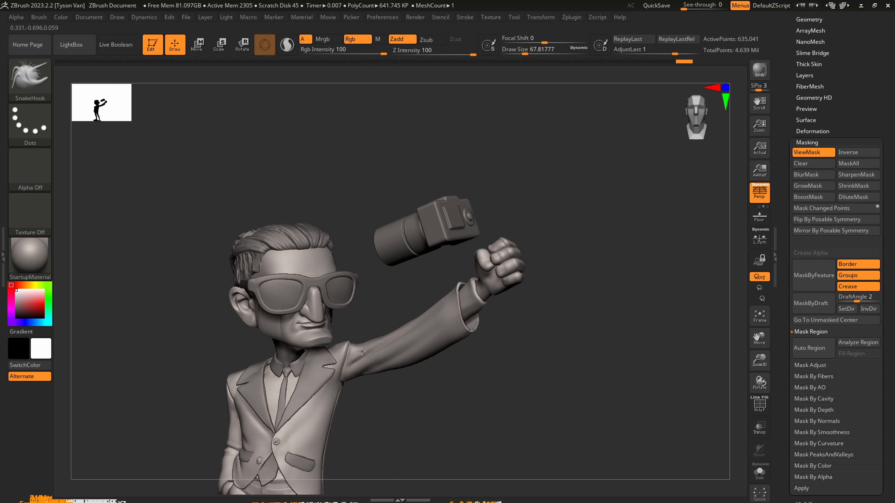
{"action": "mouse_move", "coordinate": [476, 339]}
{"action": "left_mouse_down"}
{"action": "mouse_move", "coordinate": [516, 328]}
{"action": "mouse_move", "coordinate": [505, 311]}
{"action": "mouse_move", "coordinate": [506, 349]}
{"action": "left_mouse_up"}
- Select the Extract2 jacket and reshape the raised sleeve around its cuff opening with SnakeHook, working from the outer and back sides
{"action": "key", "text": "s"}
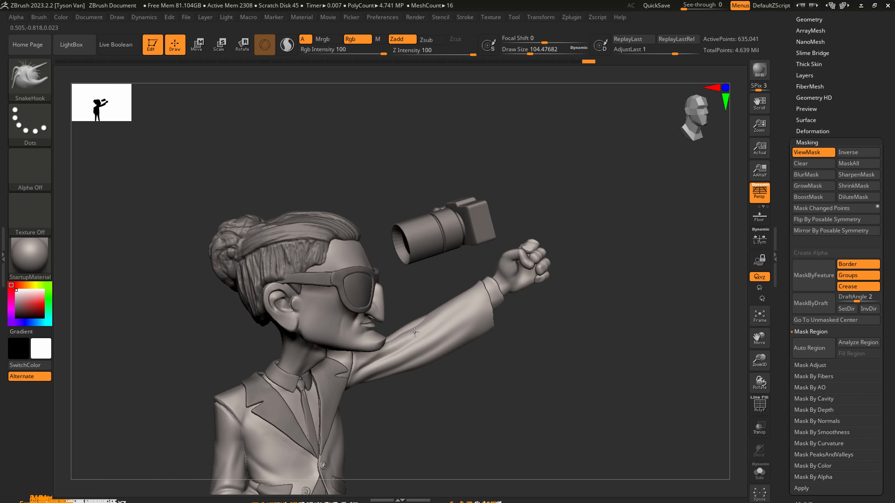
{"action": "left_click", "coordinate": [411, 330], "text": "alt"}
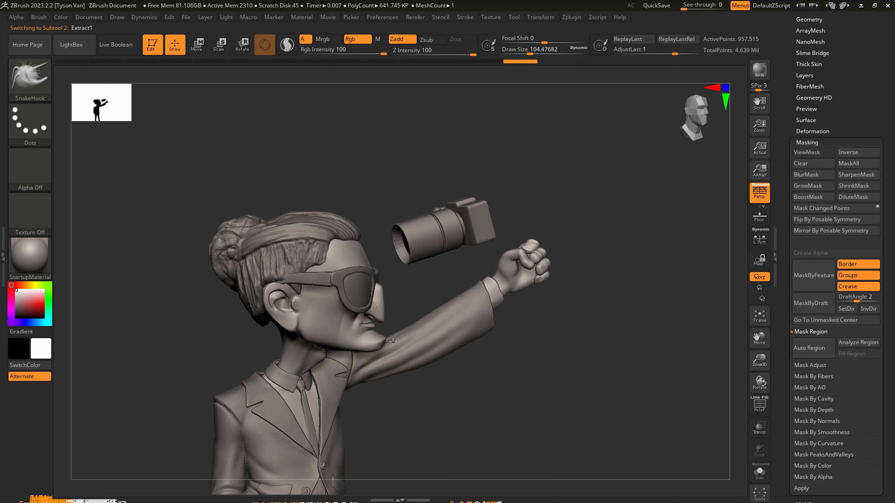
{"action": "left_click_drag", "start_coordinate": [521, 305], "coordinate": [440, 311]}
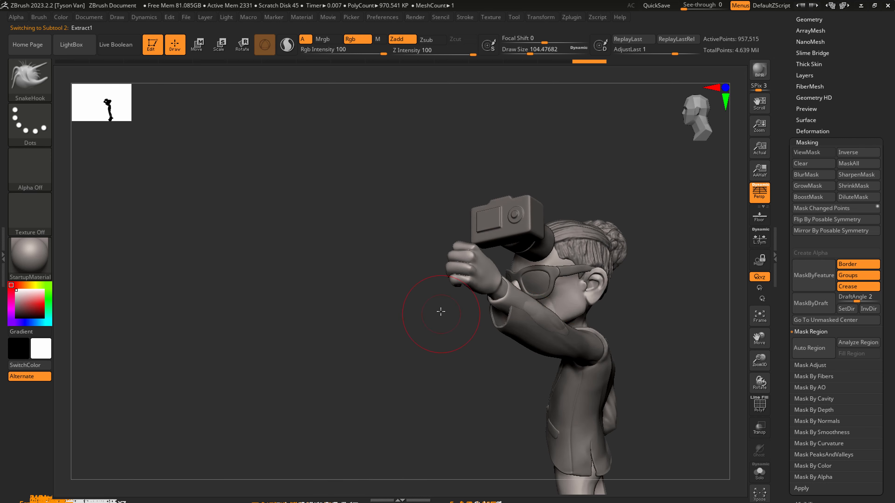
{"action": "mouse_move", "coordinate": [562, 312]}
{"action": "left_mouse_down"}
{"action": "mouse_move", "coordinate": [504, 326]}
{"action": "mouse_move", "coordinate": [574, 344]}
{"action": "mouse_move", "coordinate": [547, 340]}
{"action": "left_mouse_up"}
{"action": "left_click", "coordinate": [547, 341], "text": "alt"}
{"action": "key", "text": "s"}
{"action": "left_click", "coordinate": [529, 321]}
{"action": "left_click_drag", "start_coordinate": [518, 308], "coordinate": [506, 300]}
{"action": "left_click_drag", "start_coordinate": [462, 306], "coordinate": [505, 295]}
{"action": "key", "text": "s"}
{"action": "left_click", "coordinate": [499, 288]}
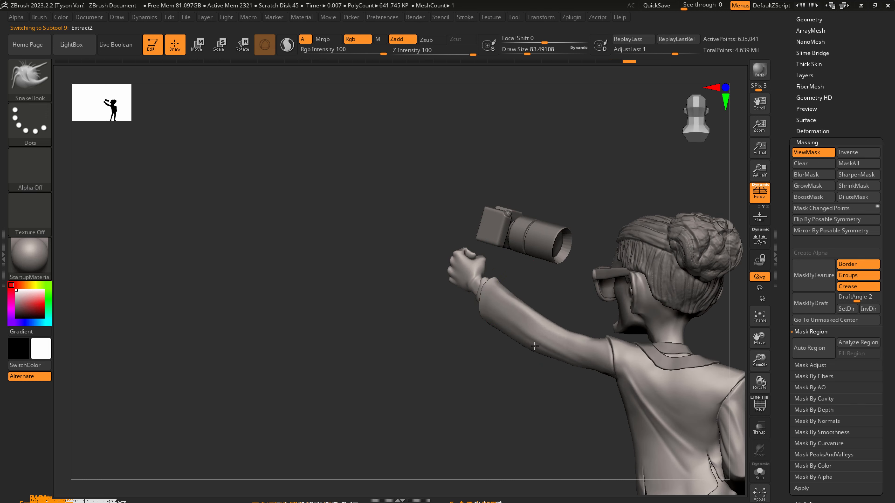
- Select the Extract1 shirt and reshape its cuff around the wrist with SnakeHook, then return to the Extract2 jacket
{"action": "right_click_drag", "start_coordinate": [586, 355], "coordinate": [560, 360]}
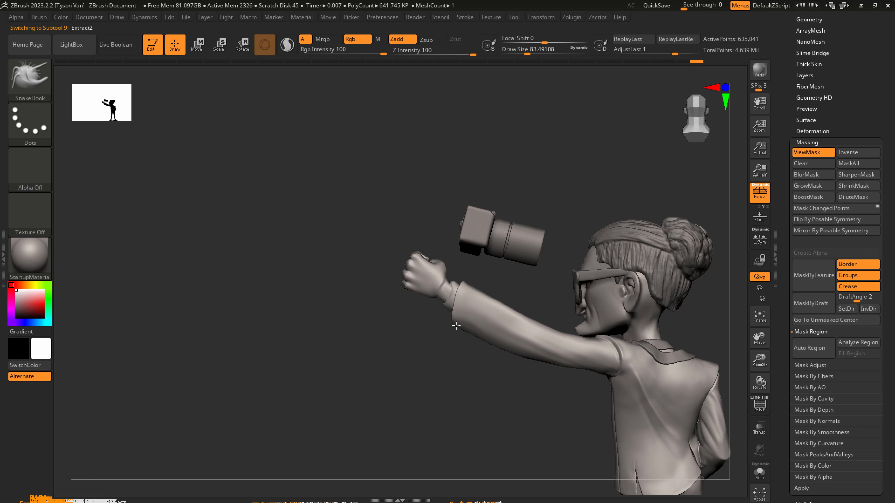
{"action": "left_click", "coordinate": [447, 303], "text": "alt"}
{"action": "right_click_drag", "start_coordinate": [427, 310], "coordinate": [447, 293]}
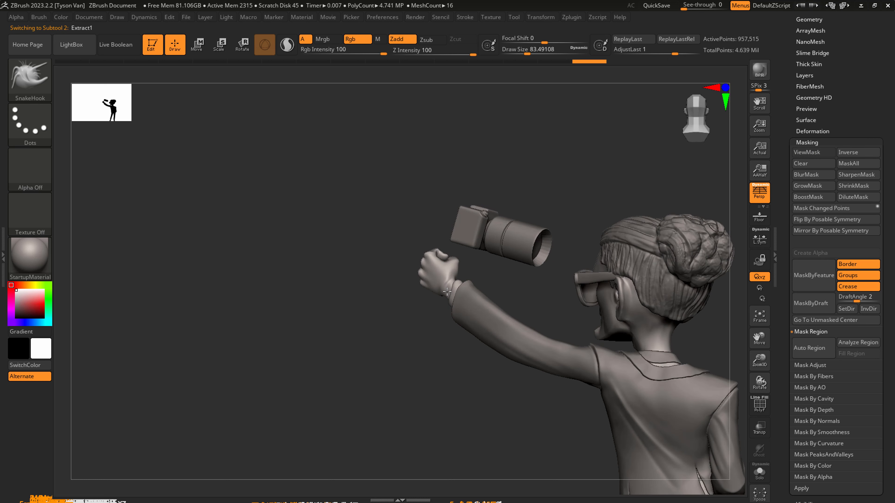
{"action": "left_click_drag", "start_coordinate": [446, 289], "coordinate": [451, 294]}
{"action": "right_click_drag", "start_coordinate": [474, 300], "coordinate": [462, 294]}
{"action": "key", "text": "ctrl+z"}
{"action": "key", "text": "s"}
{"action": "left_click_drag", "start_coordinate": [452, 296], "coordinate": [445, 291]}
{"action": "mouse_move", "coordinate": [458, 301]}
{"action": "right_mouse_down"}
{"action": "mouse_move", "coordinate": [486, 299]}
{"action": "mouse_move", "coordinate": [470, 297]}
{"action": "right_mouse_up"}
{"action": "left_click", "coordinate": [471, 306], "text": "alt"}
{"action": "key", "text": "shift"}
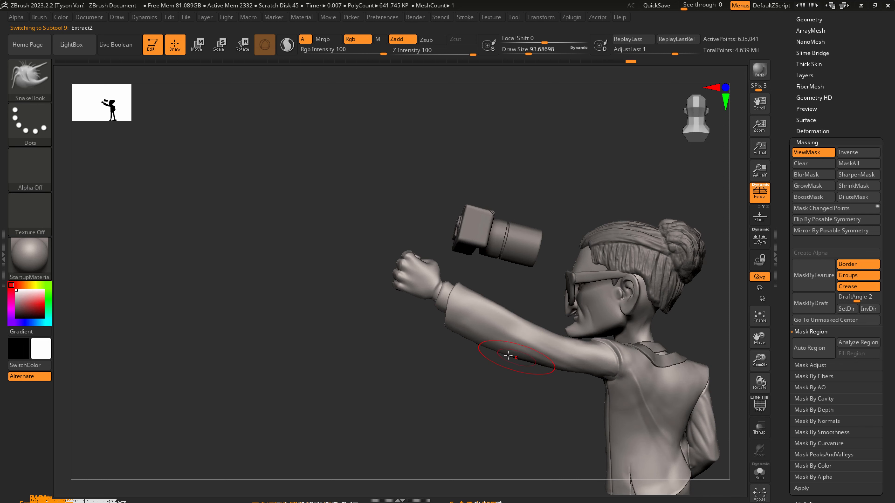
- Select the PM3D_Cylinder3D1 camera and reposition it with the transform gizmo so it sits over the raised fist
{"action": "left_click", "coordinate": [505, 242], "text": "alt"}
{"action": "right_click_drag", "start_coordinate": [523, 236], "coordinate": [460, 252], "text": "alt"}
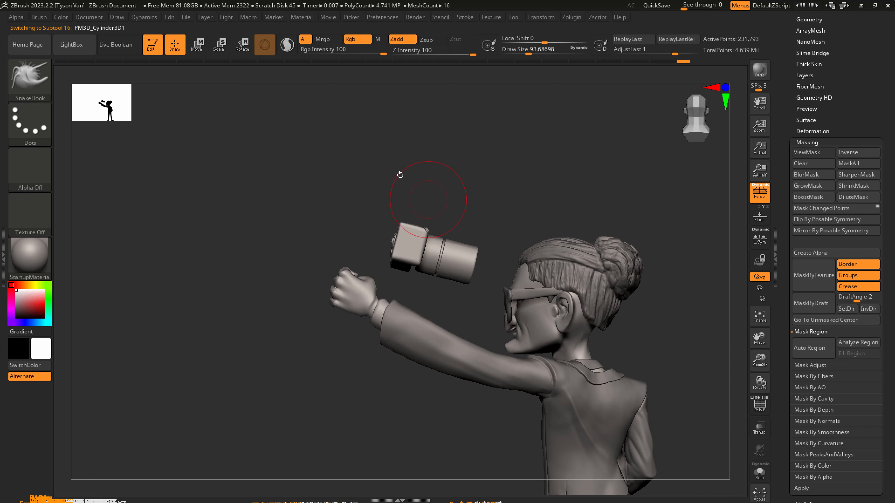
{"action": "left_click", "coordinate": [198, 45]}
{"action": "left_click", "coordinate": [388, 244]}
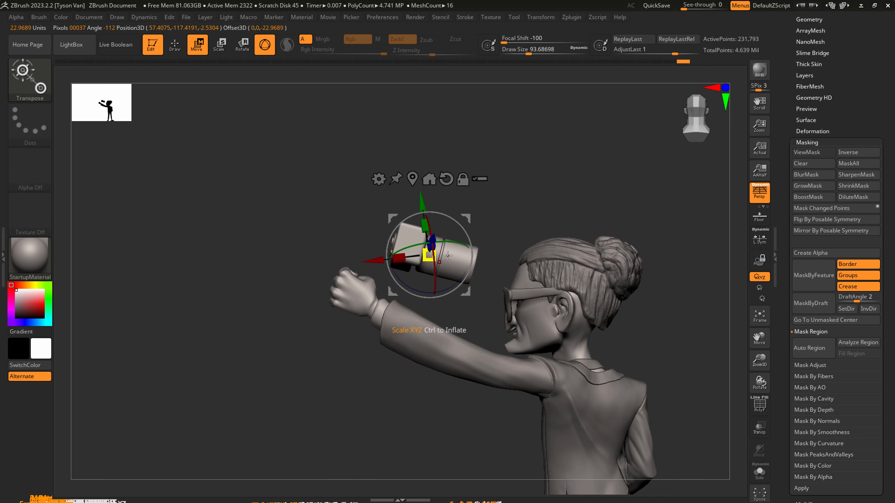
{"action": "left_click_drag", "start_coordinate": [471, 216], "coordinate": [422, 211]}
{"action": "right_click_drag", "start_coordinate": [423, 214], "coordinate": [486, 234]}
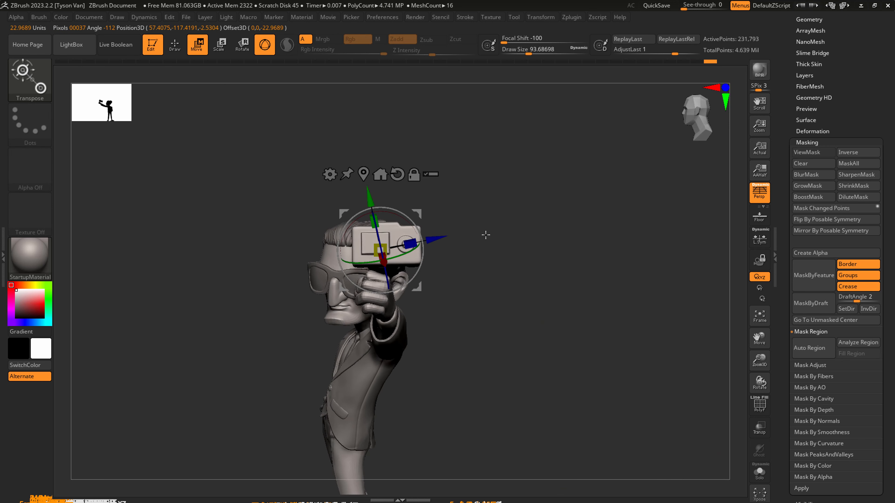
{"action": "mouse_move", "coordinate": [405, 218]}
{"action": "left_mouse_down"}
{"action": "mouse_move", "coordinate": [412, 223]}
{"action": "mouse_move", "coordinate": [412, 207]}
{"action": "left_mouse_up"}
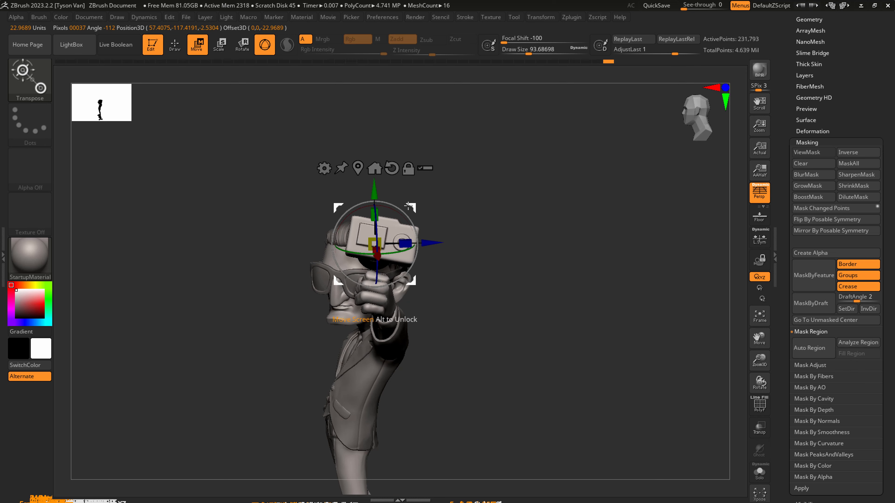
{"action": "right_click_drag", "start_coordinate": [415, 211], "coordinate": [462, 209]}
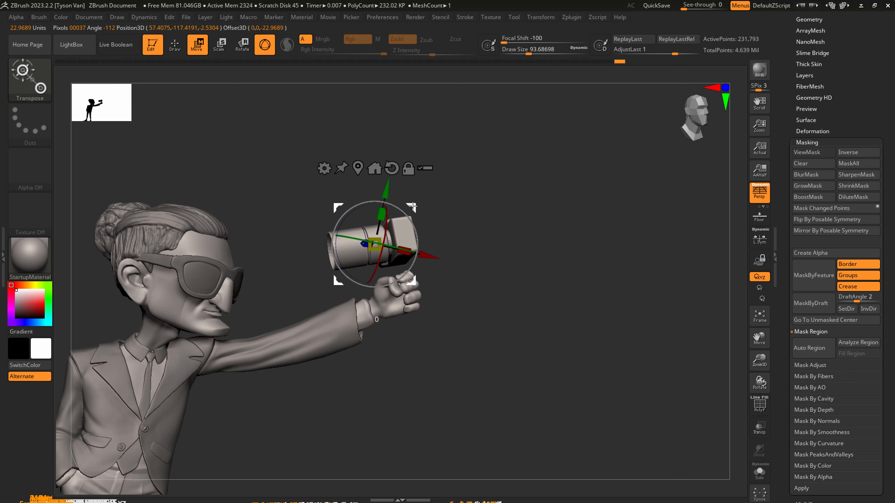
- Fine-tune the camera's position directly above the raised fist, leaving room for a handle
{"action": "left_click_drag", "start_coordinate": [411, 209], "coordinate": [413, 204]}
{"action": "key", "text": "q"}
{"action": "mouse_move", "coordinate": [432, 256]}
{"action": "right_mouse_down"}
{"action": "mouse_move", "coordinate": [441, 254]}
{"action": "mouse_move", "coordinate": [416, 262]}
{"action": "mouse_move", "coordinate": [402, 246]}
{"action": "right_mouse_up"}
{"action": "mouse_move", "coordinate": [402, 246]}
{"action": "right_mouse_down"}
{"action": "mouse_move", "coordinate": [387, 227]}
{"action": "mouse_move", "coordinate": [411, 202]}
{"action": "right_mouse_up"}
{"action": "key", "text": "w"}
{"action": "left_click_drag", "start_coordinate": [411, 201], "coordinate": [409, 202]}
{"action": "mouse_move", "coordinate": [427, 214]}
{"action": "right_mouse_down"}
{"action": "mouse_move", "coordinate": [413, 244]}
{"action": "mouse_move", "coordinate": [411, 310]}
{"action": "right_mouse_up"}
- Draw a straight handle with CurveTube at a draw size of about 20, from the camera's underside down through the fist
{"action": "key", "text": "q"}
{"action": "key", "text": "s"}
{"action": "left_click_drag", "start_coordinate": [403, 281], "coordinate": [399, 281]}
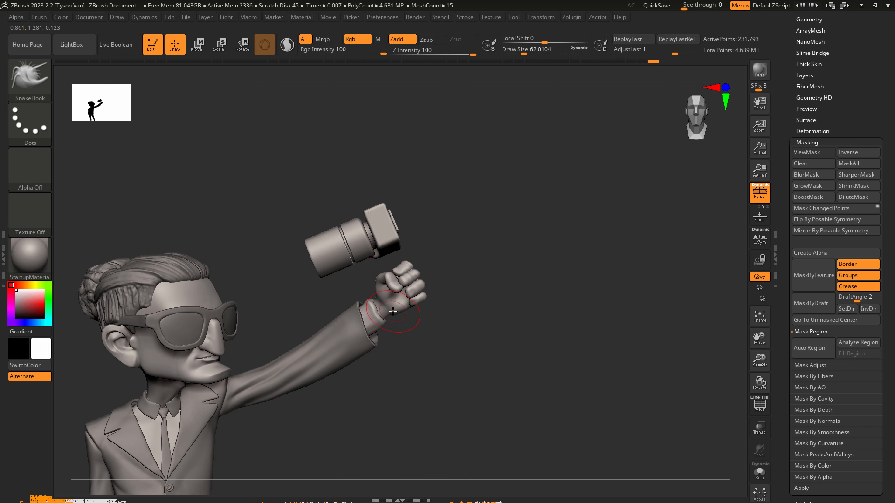
{"action": "key", "text": "b"}
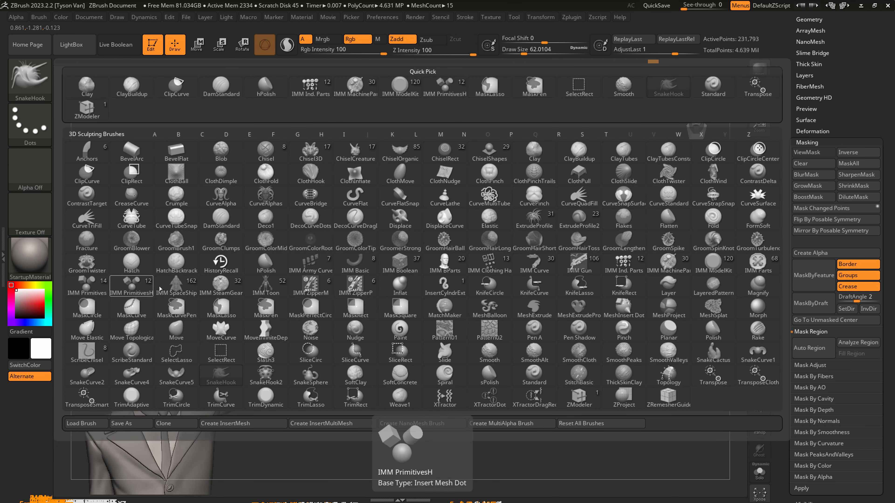
{"action": "left_click", "coordinate": [131, 218]}
{"action": "key", "text": "s"}
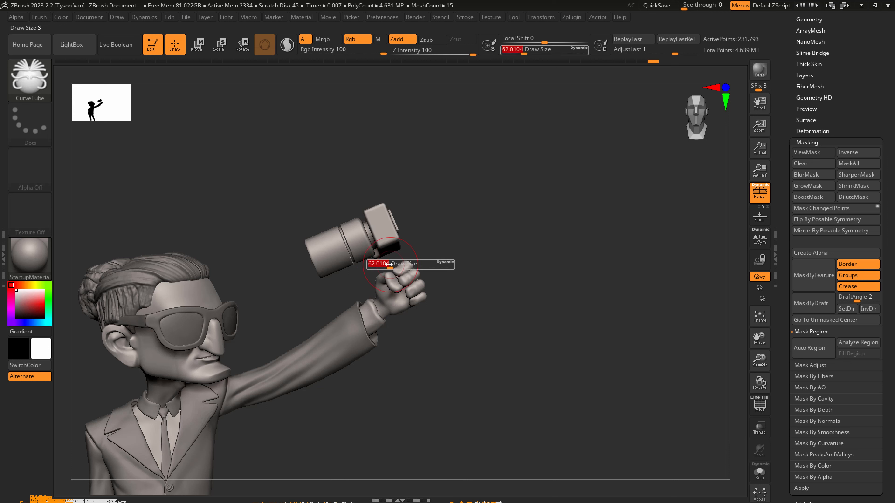
{"action": "key", "text": "s"}
{"action": "left_click_drag", "start_coordinate": [387, 260], "coordinate": [390, 253]}
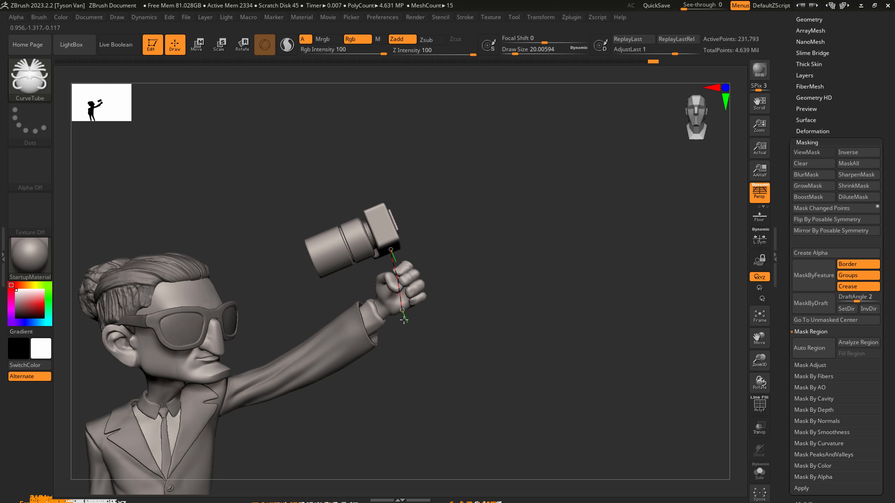
{"action": "left_click_drag", "start_coordinate": [413, 360], "coordinate": [414, 367]}
{"action": "left_click_drag", "start_coordinate": [445, 312], "coordinate": [503, 316]}
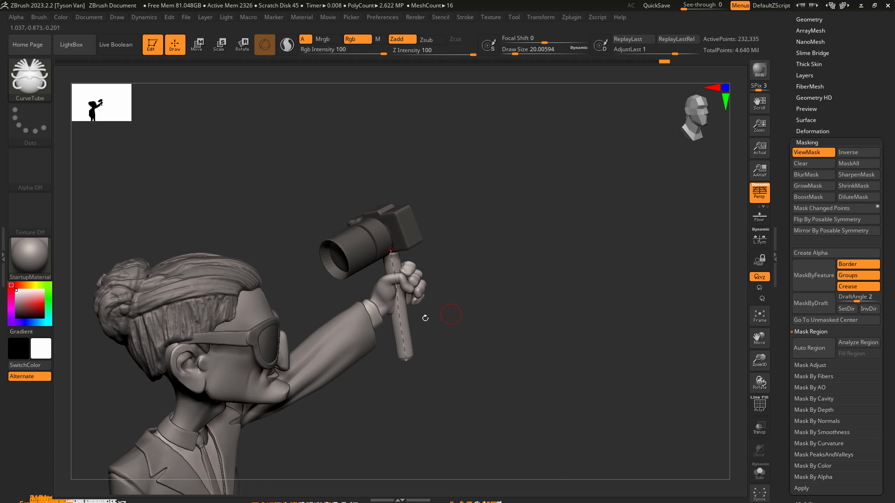
{"action": "right_click_drag", "start_coordinate": [352, 334], "coordinate": [402, 270]}
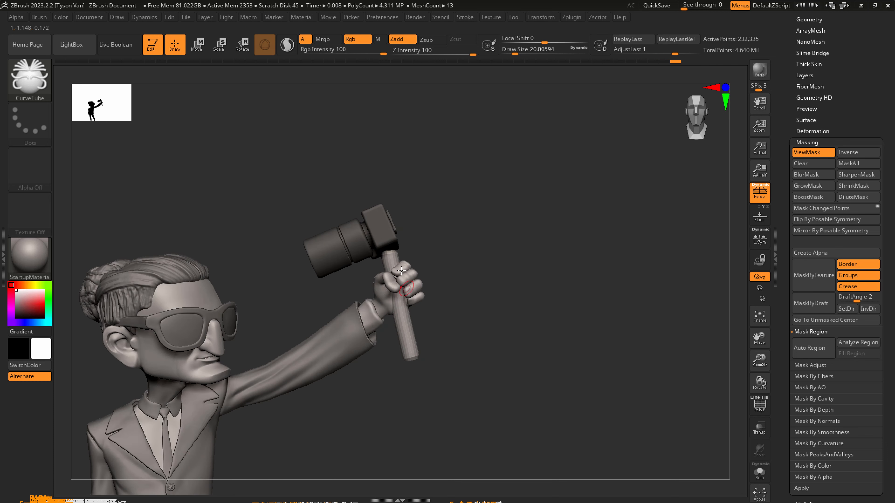
- Switch to SnakeHook with a draw size of about 100 and shorten the handle by pushing its lower end toward the fist
{"action": "left_click", "coordinate": [200, 49]}
{"action": "key", "text": "q"}
{"action": "key", "text": "s"}
{"action": "left_click_drag", "start_coordinate": [415, 358], "coordinate": [442, 358]}
{"action": "key", "text": "b"}
{"action": "key", "text": "c"}
{"action": "key", "text": "b"}
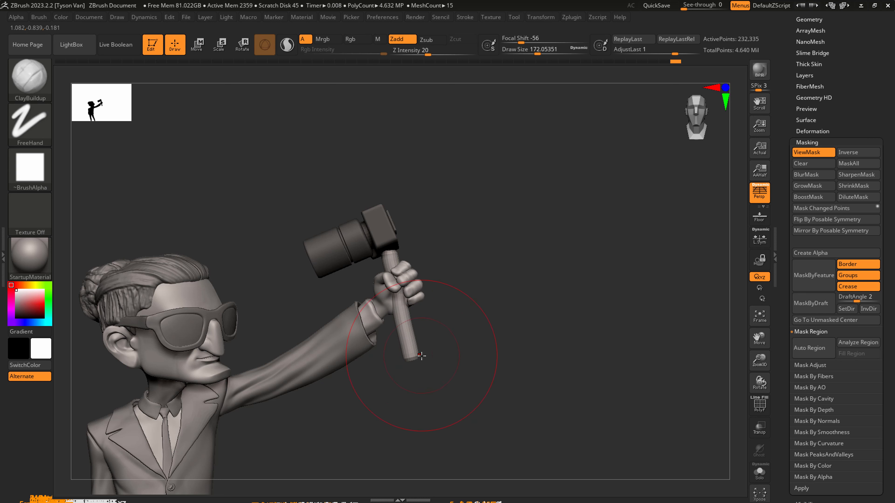
{"action": "key", "text": "b"}
{"action": "key", "text": "s"}
{"action": "key", "text": "h"}
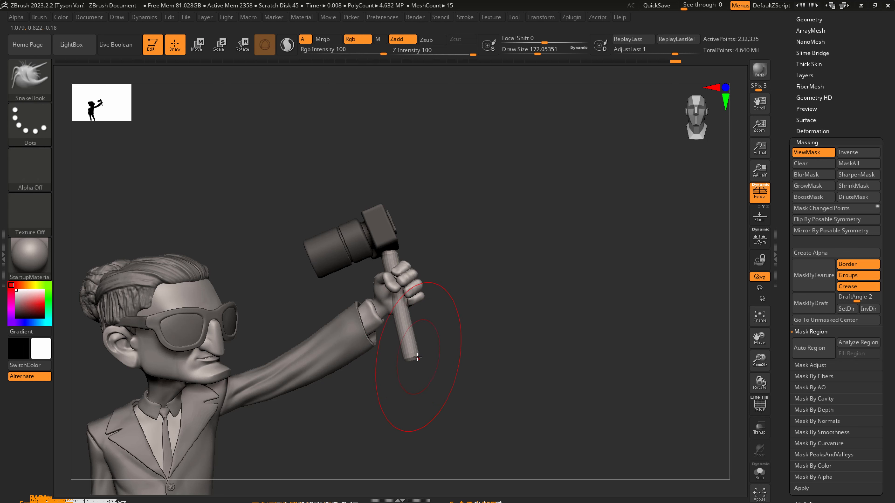
{"action": "mouse_move", "coordinate": [408, 330]}
{"action": "right_mouse_down"}
{"action": "mouse_move", "coordinate": [439, 326]}
{"action": "mouse_move", "coordinate": [402, 319]}
{"action": "mouse_move", "coordinate": [419, 330]}
{"action": "mouse_move", "coordinate": [406, 332]}
{"action": "right_mouse_up"}
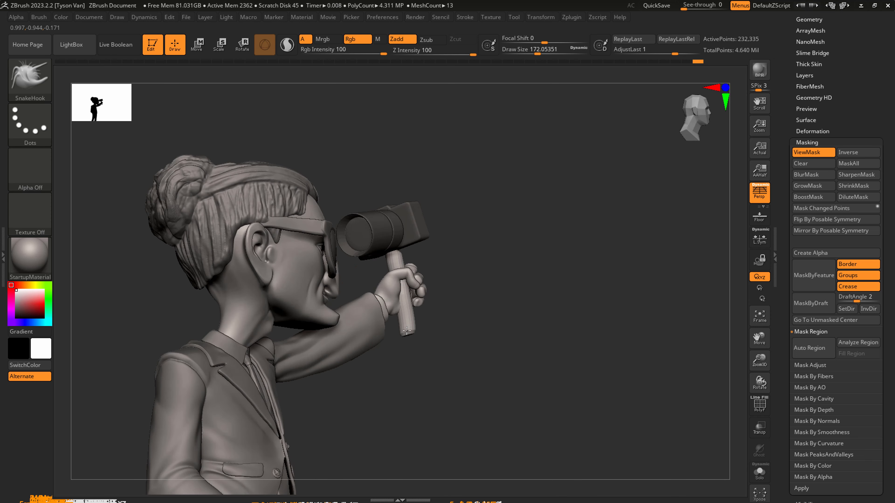
{"action": "key", "text": "s"}
{"action": "left_click_drag", "start_coordinate": [410, 326], "coordinate": [403, 326]}
{"action": "mouse_move", "coordinate": [416, 312]}
{"action": "right_mouse_down"}
{"action": "mouse_move", "coordinate": [407, 328]}
{"action": "mouse_move", "coordinate": [424, 250]}
{"action": "mouse_move", "coordinate": [432, 256]}
{"action": "mouse_move", "coordinate": [456, 242]}
{"action": "mouse_move", "coordinate": [455, 222]}
{"action": "right_mouse_up"}
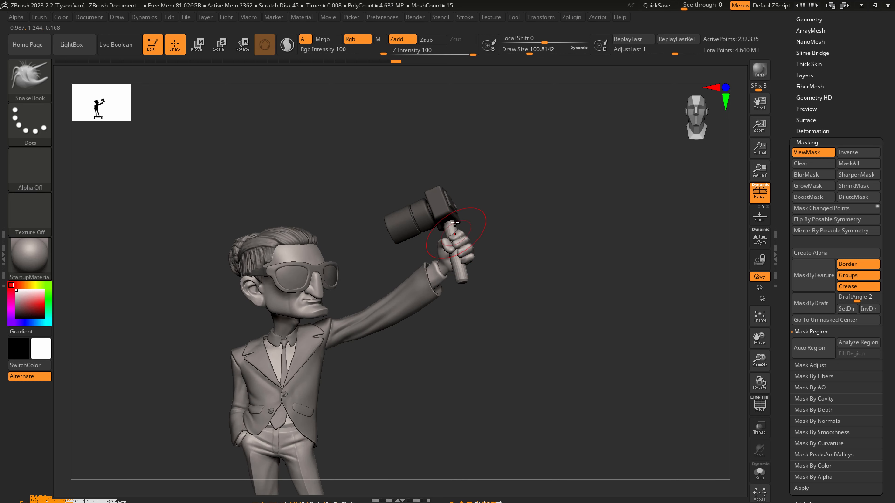
- Shorten the handle further with SnakeHook so it ends just below the fist, checking its length against the whole figure
{"action": "right_click_drag", "start_coordinate": [430, 240], "coordinate": [476, 257]}
{"action": "left_click_drag", "start_coordinate": [461, 279], "coordinate": [464, 270]}
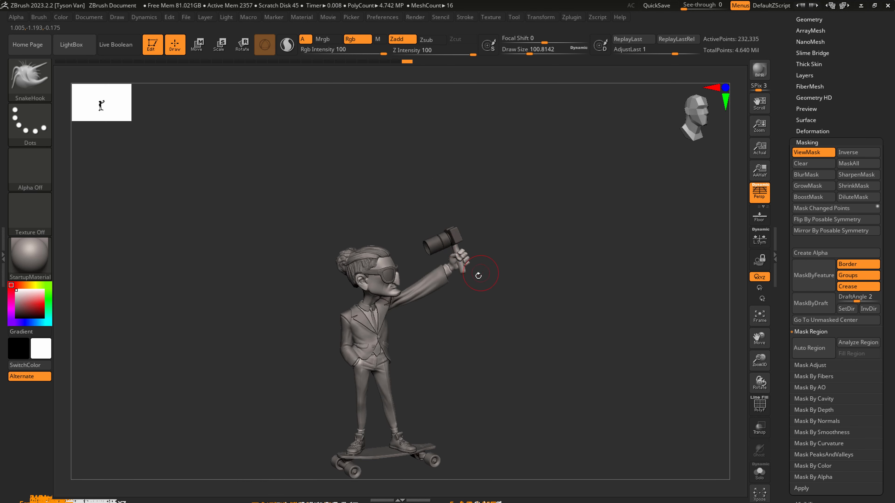
{"action": "mouse_move", "coordinate": [471, 314]}
{"action": "left_mouse_down"}
{"action": "mouse_move", "coordinate": [492, 325]}
{"action": "mouse_move", "coordinate": [457, 317]}
{"action": "left_mouse_up"}
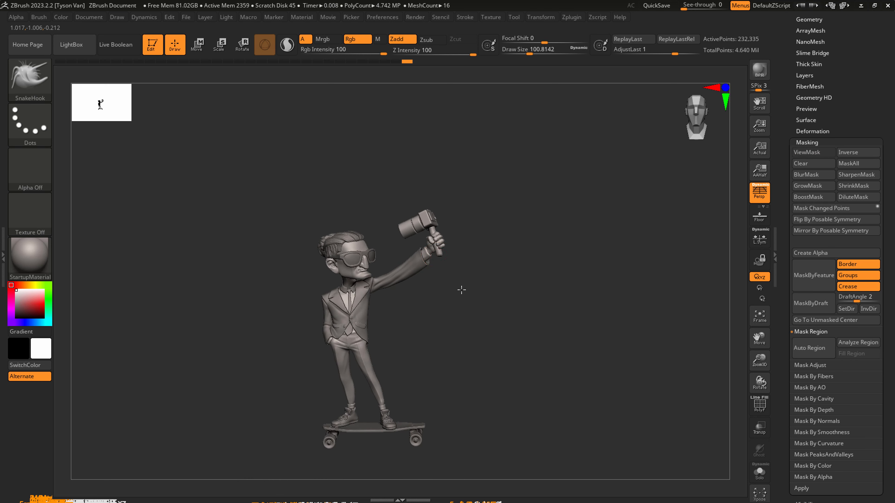
{"action": "scroll", "coordinate": [437, 265], "scroll_direction": "up", "scroll_amount": 5}
{"action": "key", "text": "s"}
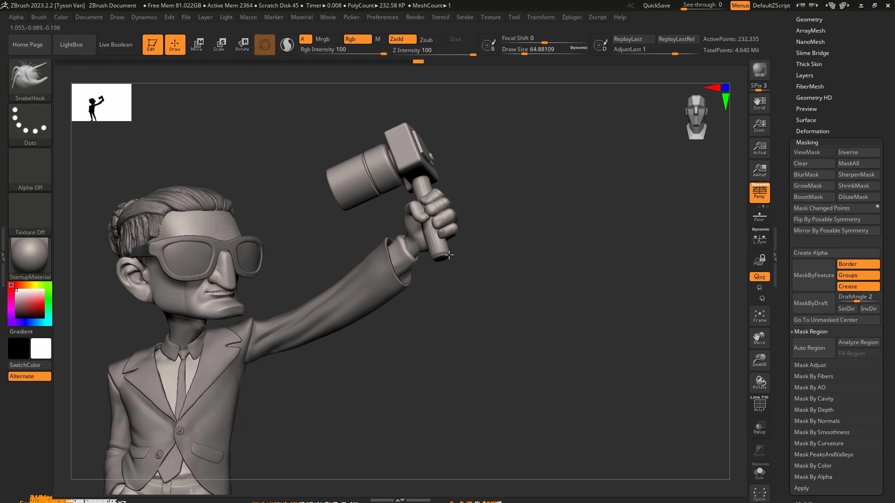
- Turn on PolyFrame, isolate the handle, lasso-select its upper section, assign it a separate polygroup and show the whole camera again
{"action": "mouse_move", "coordinate": [428, 198]}
{"action": "right_mouse_down"}
{"action": "mouse_move", "coordinate": [435, 204]}
{"action": "mouse_move", "coordinate": [381, 200]}
{"action": "right_mouse_up"}
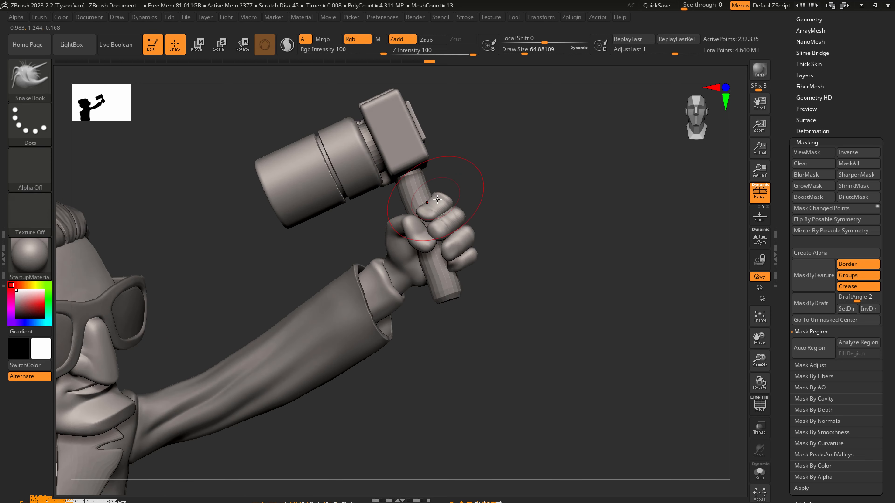
{"action": "key", "text": "shift+f"}
{"action": "left_click", "coordinate": [428, 197], "text": "ctrl+shift"}
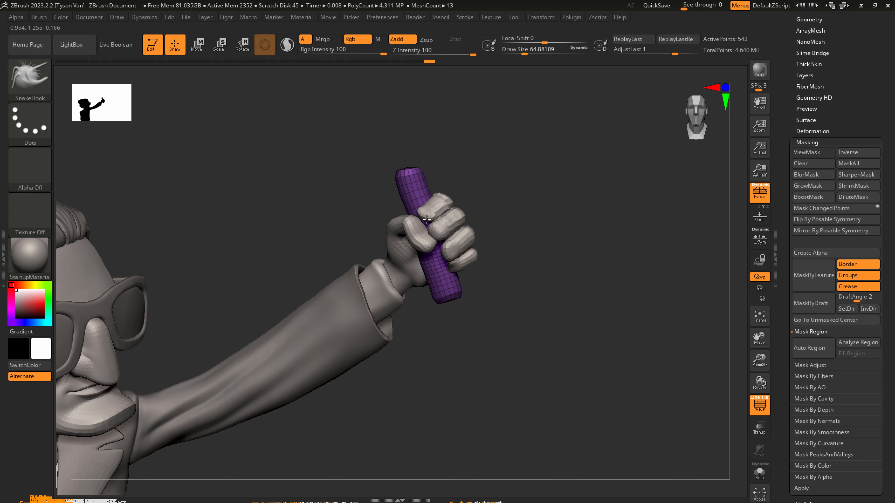
{"action": "key", "text": "f"}
{"action": "right_click_drag", "start_coordinate": [416, 184], "coordinate": [417, 233], "text": "alt"}
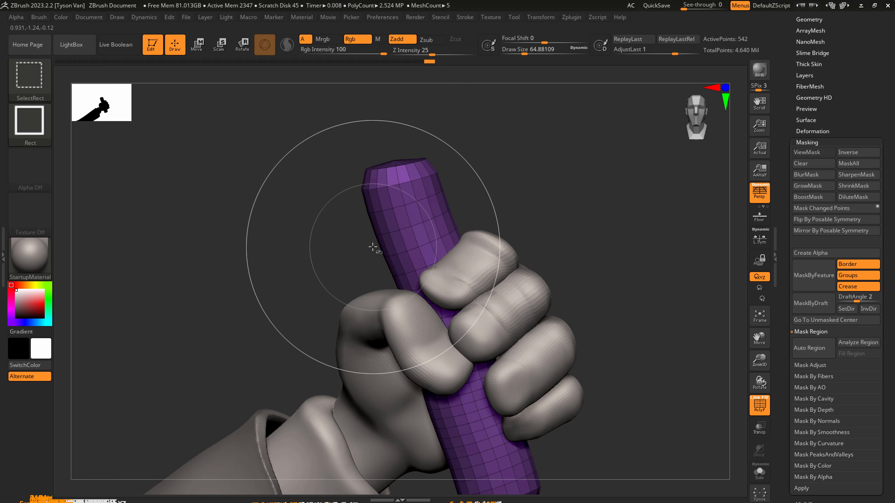
{"action": "left_click", "coordinate": [43, 84], "text": "ctrl+shift"}
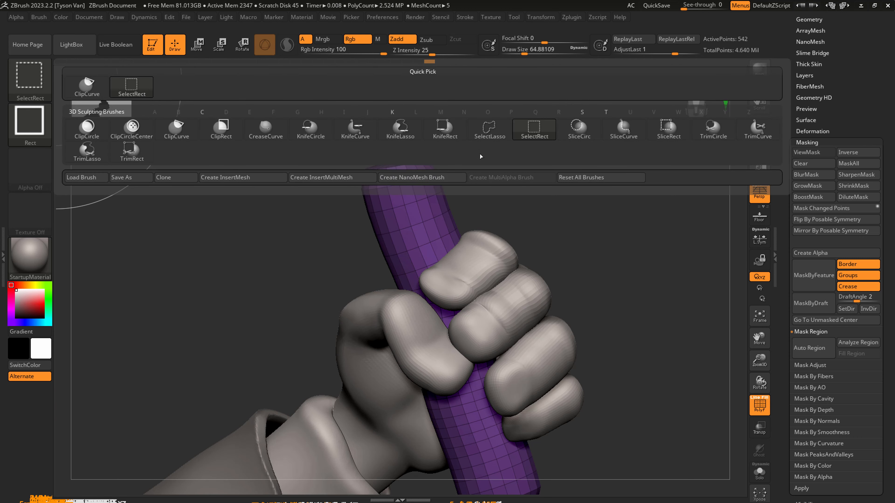
{"action": "left_click", "coordinate": [496, 133]}
{"action": "mouse_move", "coordinate": [341, 263]}
{"action": "left_mouse_down", "text": "ctrl+shift"}
{"action": "mouse_move", "coordinate": [349, 144]}
{"action": "mouse_move", "coordinate": [535, 170]}
{"action": "mouse_move", "coordinate": [538, 194]}
{"action": "left_mouse_up", "text": "ctrl+shift"}
{"action": "key", "text": "ctrl+w"}
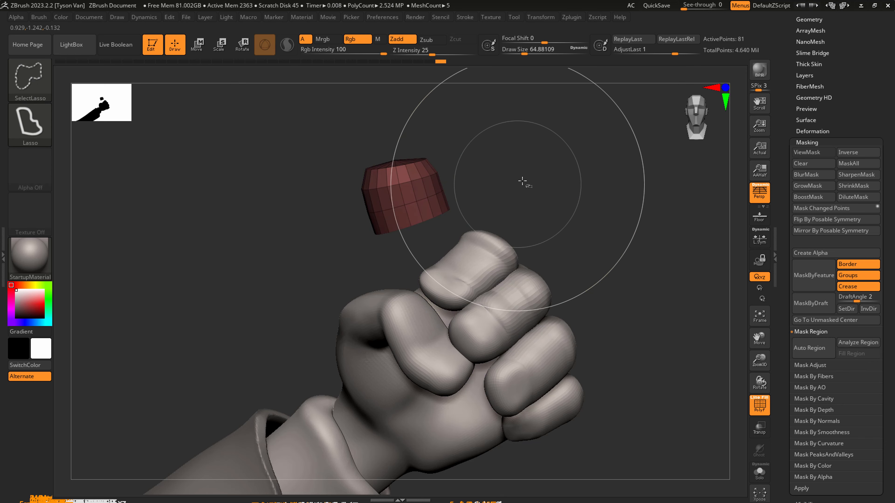
{"action": "left_click", "coordinate": [523, 181], "text": "ctrl+shift"}
- Extrude the handle's upper polygroup inward with ZModeler, targeting Polygroup All, to form a narrower neck below the camera
{"action": "left_click_drag", "start_coordinate": [449, 205], "coordinate": [390, 170]}
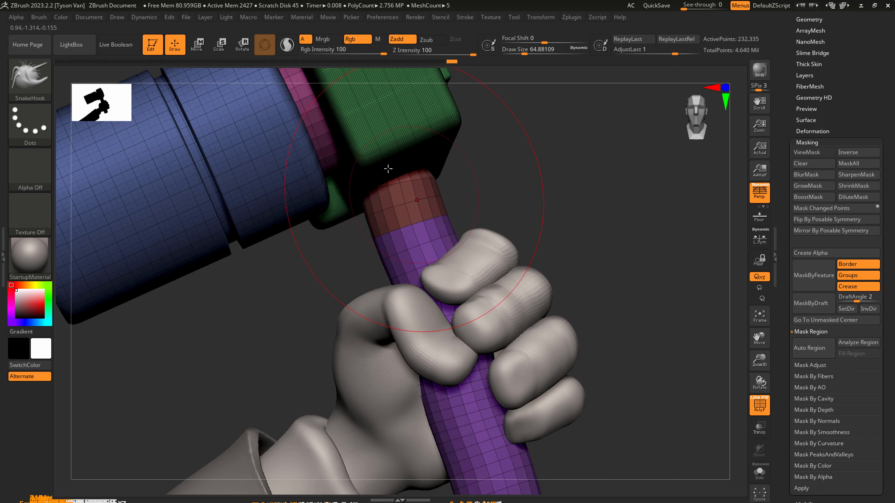
{"action": "left_click", "coordinate": [30, 79]}
{"action": "left_click", "coordinate": [594, 401]}
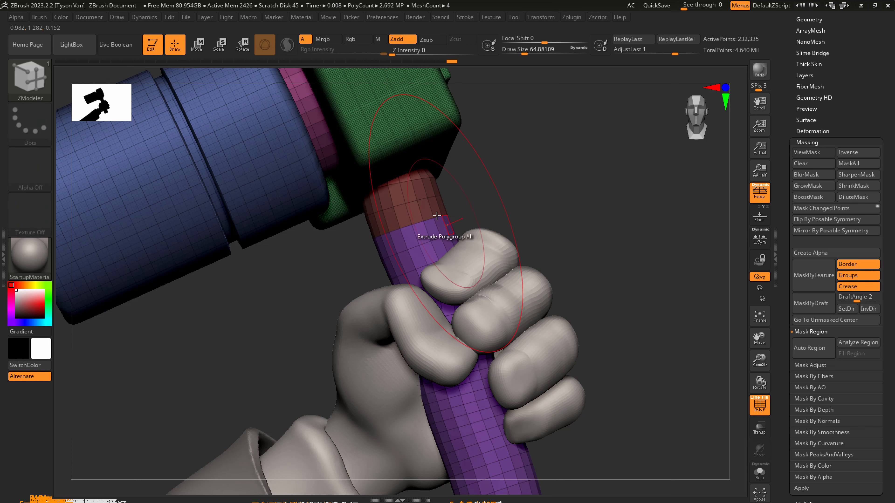
{"action": "key", "text": "space"}
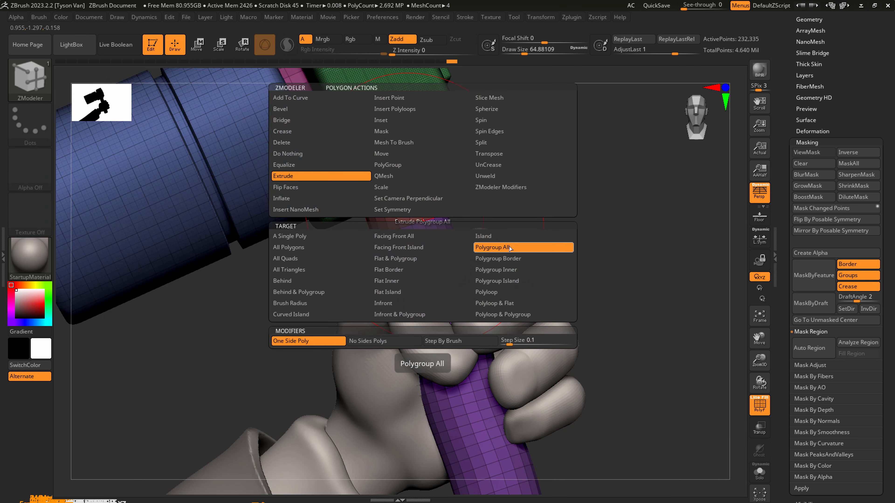
{"action": "left_click_drag", "start_coordinate": [424, 205], "coordinate": [416, 213]}
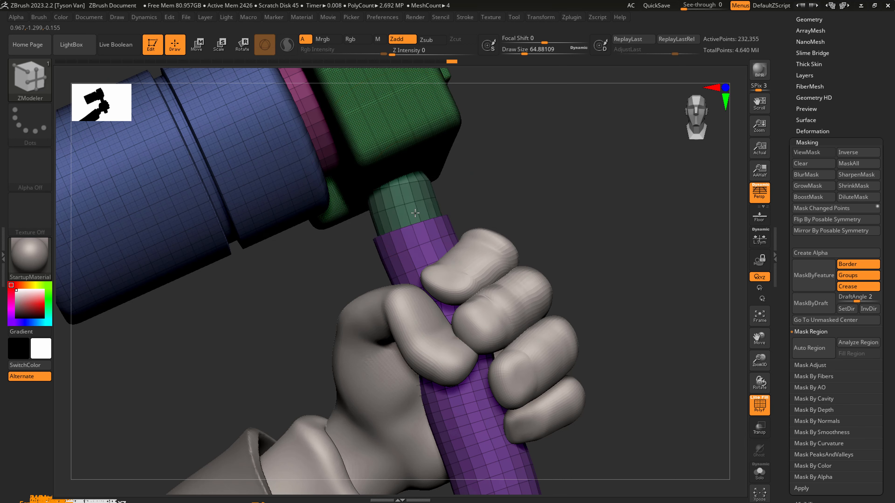
{"action": "mouse_move", "coordinate": [417, 223]}
{"action": "right_mouse_down"}
{"action": "mouse_move", "coordinate": [437, 253]}
{"action": "mouse_move", "coordinate": [448, 306]}
{"action": "mouse_move", "coordinate": [431, 307]}
{"action": "mouse_move", "coordinate": [430, 294]}
{"action": "mouse_move", "coordinate": [449, 304]}
{"action": "right_mouse_up"}
{"action": "key", "text": "shift"}
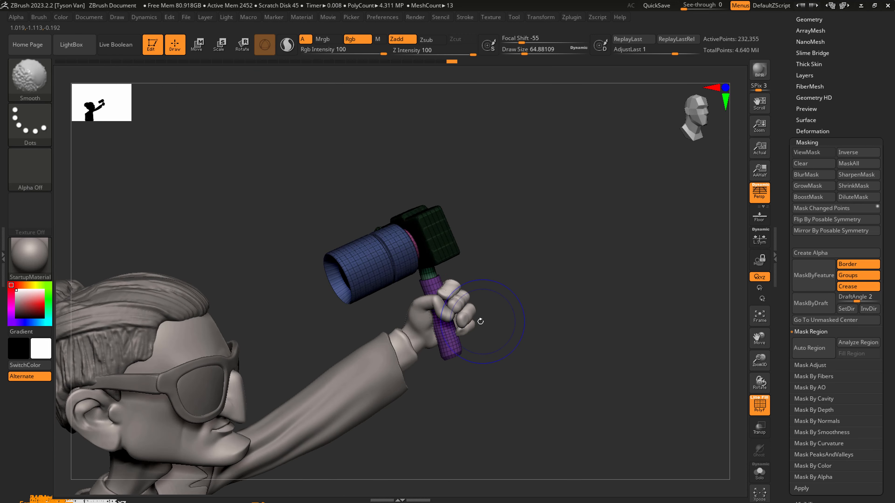
- Turn off PolyFrame and choose the Move Topological brush with a draw size of about 112
{"action": "key", "text": "shift+f"}
{"action": "mouse_move", "coordinate": [480, 323]}
{"action": "right_mouse_down"}
{"action": "mouse_move", "coordinate": [435, 320]}
{"action": "mouse_move", "coordinate": [445, 322]}
{"action": "mouse_move", "coordinate": [402, 291]}
{"action": "right_mouse_up"}
{"action": "left_click", "coordinate": [49, 81]}
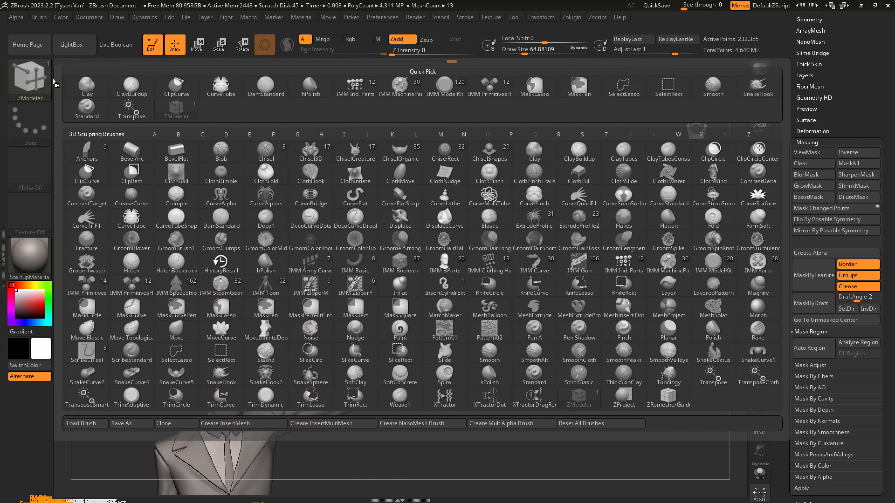
{"action": "left_click", "coordinate": [140, 322]}
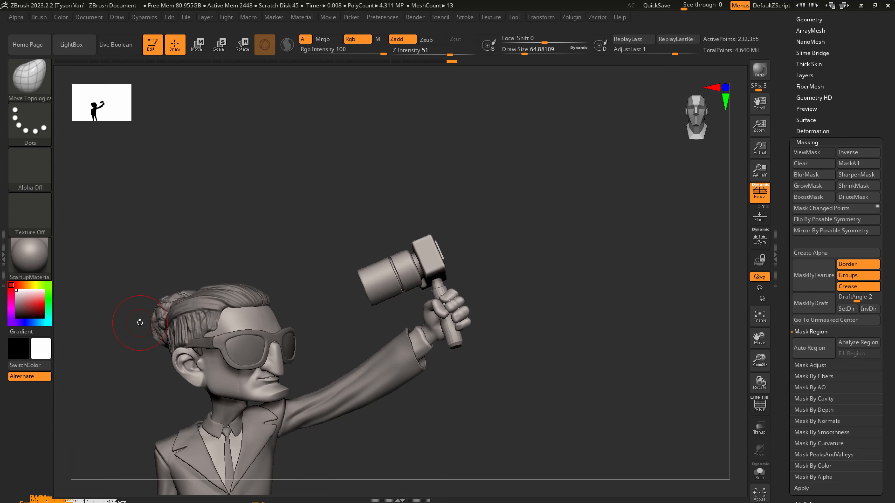
{"action": "key", "text": "bracketright"}
{"action": "key", "text": "bracketright"}
{"action": "key", "text": "bracketright"}
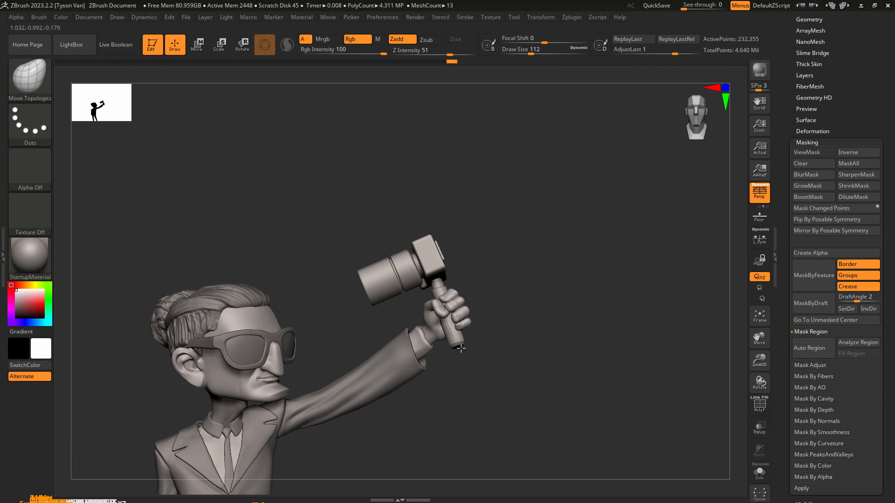
- Reduce the draw size to about 44 and nudge the handle's lower end below the fist with Move Topological
{"action": "key", "text": "bracketleft"}
{"action": "key", "text": "bracketleft"}
{"action": "mouse_move", "coordinate": [458, 347]}
{"action": "right_mouse_down"}
{"action": "mouse_move", "coordinate": [472, 347]}
{"action": "mouse_move", "coordinate": [478, 328]}
{"action": "right_mouse_up"}
{"action": "key", "text": "bracketright"}
{"action": "key", "text": "bracketright"}
{"action": "key", "text": "s"}
{"action": "left_click_drag", "start_coordinate": [487, 341], "coordinate": [482, 342]}
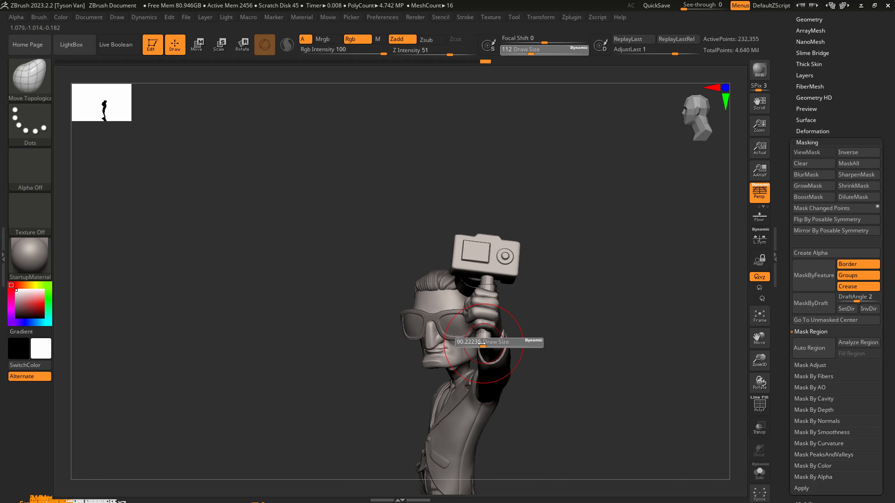
{"action": "right_click_drag", "start_coordinate": [482, 342], "coordinate": [482, 356], "text": "ctrl"}
{"action": "key", "text": "s"}
{"action": "left_click_drag", "start_coordinate": [482, 342], "coordinate": [471, 342]}
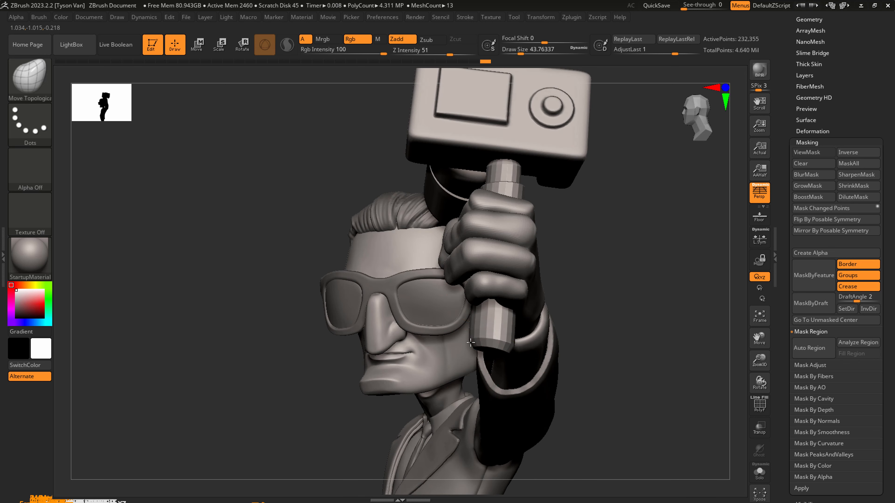
{"action": "left_click_drag", "start_coordinate": [523, 358], "coordinate": [510, 344]}
{"action": "right_click_drag", "start_coordinate": [513, 370], "coordinate": [564, 352]}
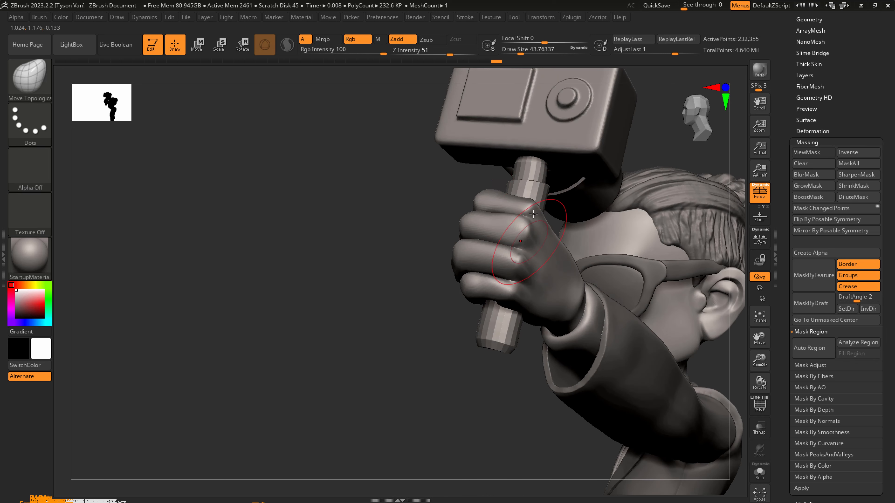
- Adjust the handle's upper end below the camera with Move Topological, then turn on PolyFrame and set the draw size to about 54
{"action": "right_click_drag", "start_coordinate": [517, 215], "coordinate": [526, 184]}
{"action": "mouse_move", "coordinate": [523, 201]}
{"action": "left_mouse_down"}
{"action": "mouse_move", "coordinate": [512, 192]}
{"action": "mouse_move", "coordinate": [544, 177]}
{"action": "left_mouse_up"}
{"action": "key", "text": "s"}
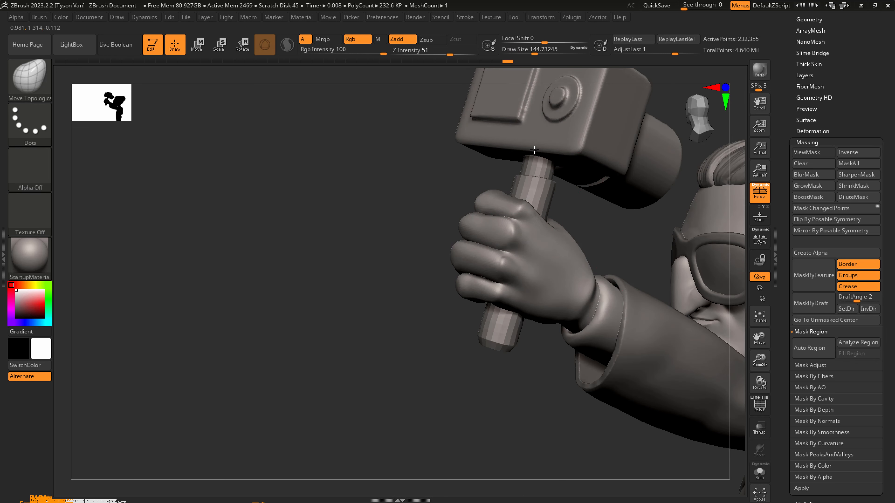
{"action": "right_click_drag", "start_coordinate": [535, 146], "coordinate": [513, 278]}
{"action": "key", "text": "s"}
{"action": "left_click_drag", "start_coordinate": [512, 278], "coordinate": [509, 280]}
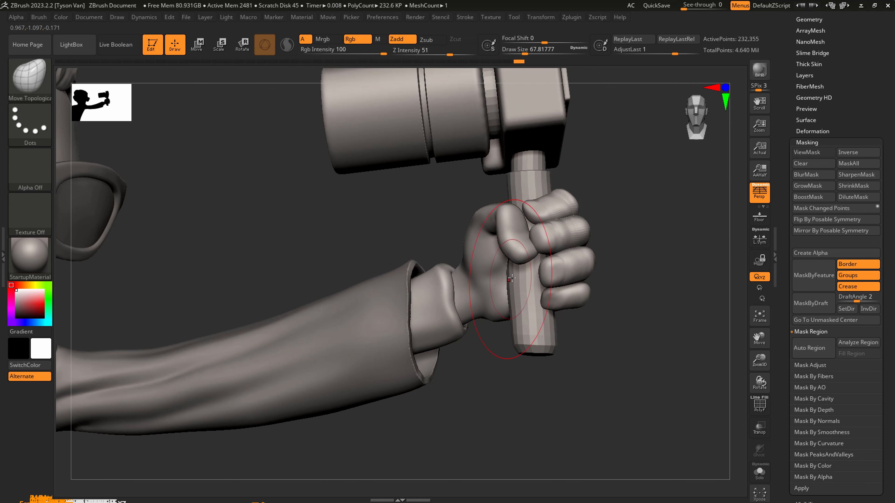
{"action": "key", "text": "shift+f"}
{"action": "mouse_move", "coordinate": [625, 346]}
{"action": "right_mouse_down"}
{"action": "mouse_move", "coordinate": [529, 271]}
{"action": "mouse_move", "coordinate": [531, 293]}
{"action": "right_mouse_up"}
{"action": "key", "text": "s"}
{"action": "left_click_drag", "start_coordinate": [531, 292], "coordinate": [532, 299]}
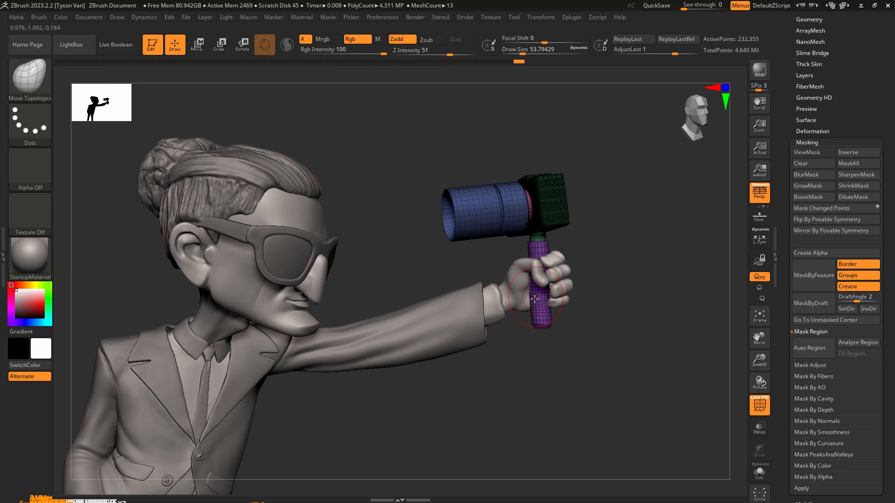
- Bring back the Tool settings in place of the Draw settings and set the draw size to about 136
{"action": "key", "text": "shift"}
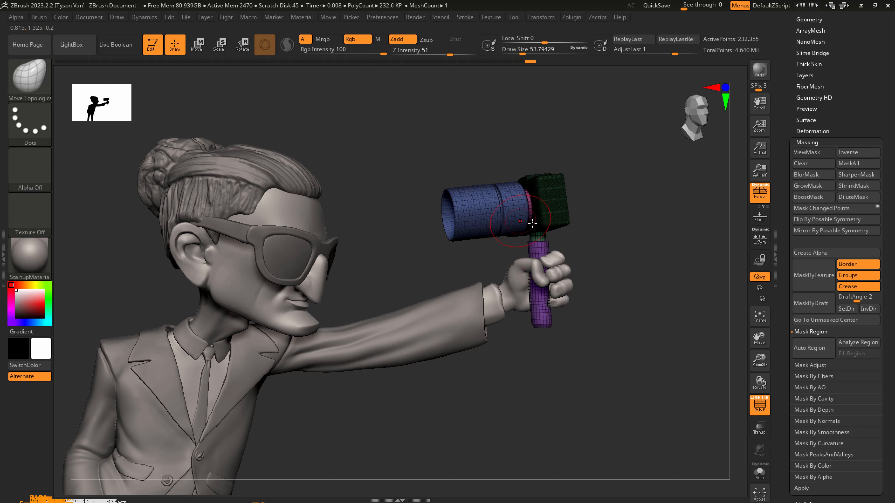
{"action": "key", "text": "s"}
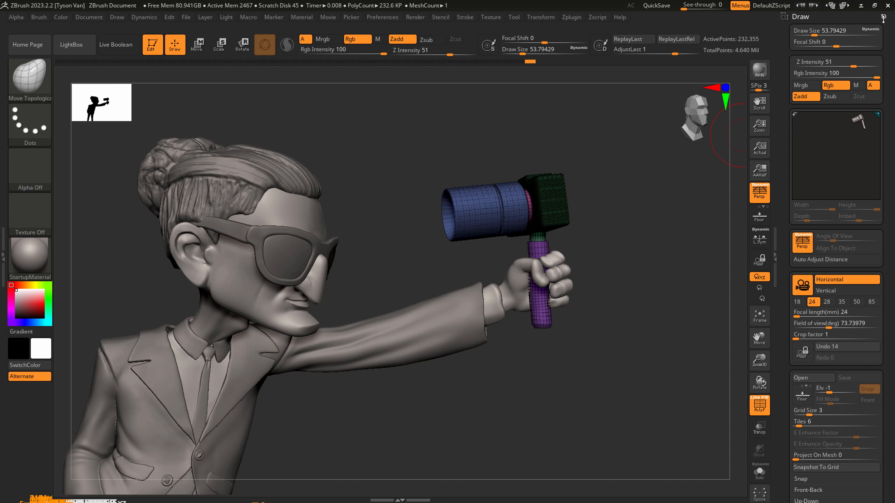
{"action": "left_click", "coordinate": [883, 16]}
{"action": "right_click_drag", "start_coordinate": [547, 272], "coordinate": [529, 295]}
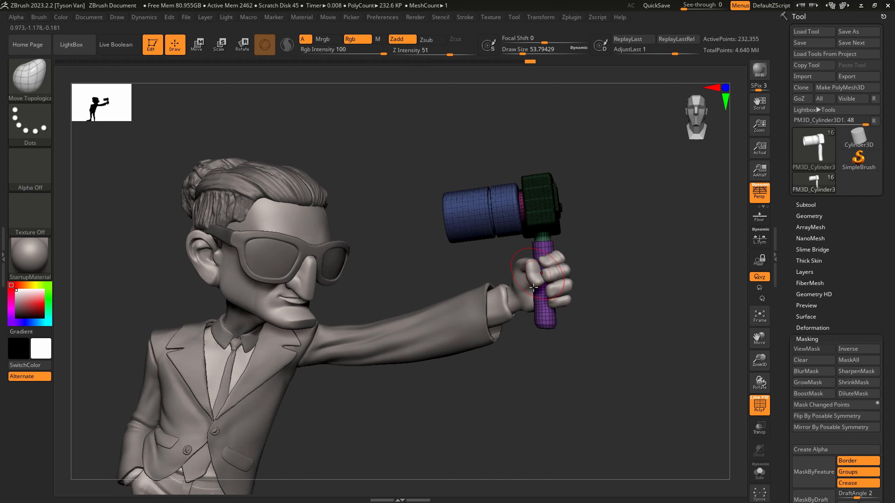
{"action": "key", "text": "s"}
{"action": "mouse_move", "coordinate": [529, 295]}
{"action": "left_mouse_down"}
{"action": "mouse_move", "coordinate": [541, 295]}
{"action": "mouse_move", "coordinate": [541, 309]}
{"action": "left_mouse_up"}
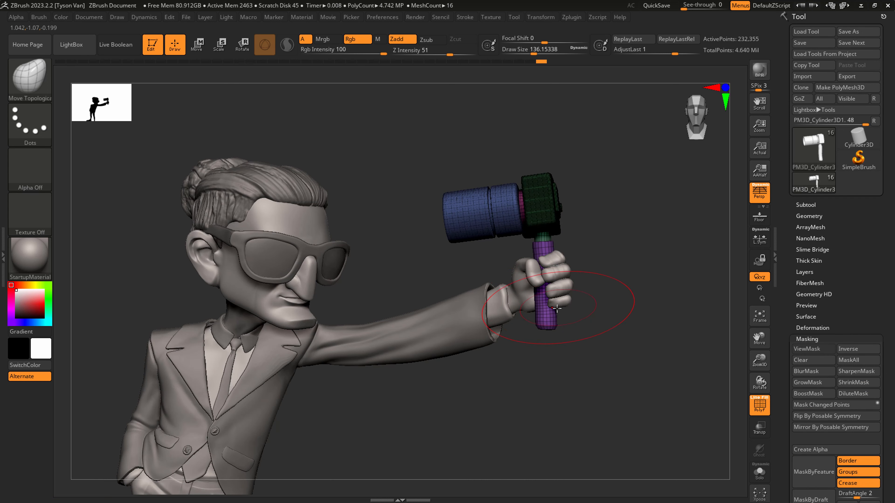
- Turn off PolyFrame, check the camera and raised arm against the whole figure, and open the subtool list
{"action": "mouse_move", "coordinate": [557, 309]}
{"action": "right_mouse_down", "text": "ctrl"}
{"action": "mouse_move", "coordinate": [573, 306]}
{"action": "mouse_move", "coordinate": [561, 307]}
{"action": "mouse_move", "coordinate": [513, 207]}
{"action": "right_mouse_up", "text": "ctrl"}
{"action": "key", "text": "shift+f"}
{"action": "mouse_move", "coordinate": [471, 325]}
{"action": "right_mouse_down"}
{"action": "mouse_move", "coordinate": [448, 323]}
{"action": "mouse_move", "coordinate": [470, 322]}
{"action": "mouse_move", "coordinate": [451, 279]}
{"action": "mouse_move", "coordinate": [429, 294]}
{"action": "right_mouse_up"}
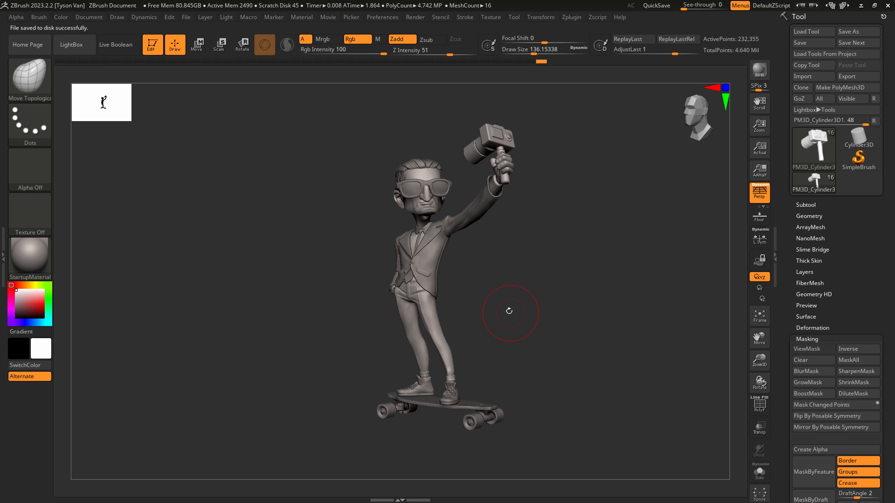
{"action": "right_click_drag", "start_coordinate": [509, 310], "coordinate": [504, 326]}
{"action": "left_click", "coordinate": [806, 205]}
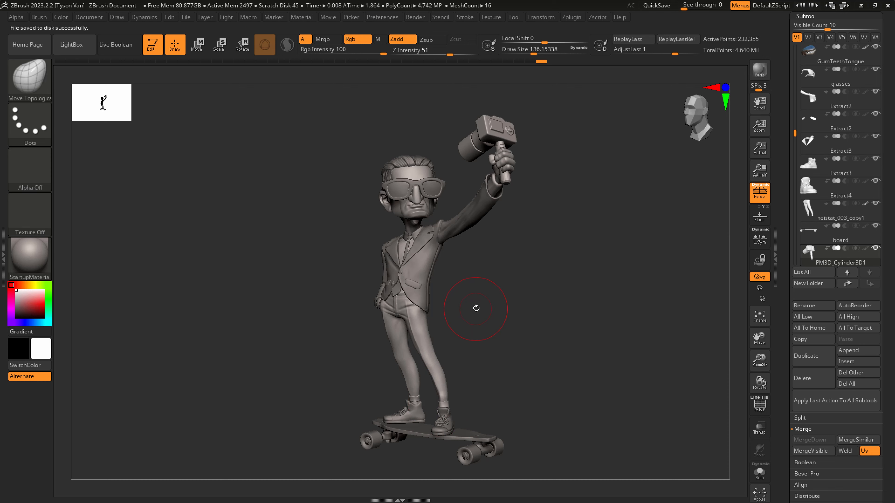
- Switch to Clip Studio Paint, examine the crown in the concept sketch, and return to ZBrush
{"action": "key", "text": "alt+Tab"}
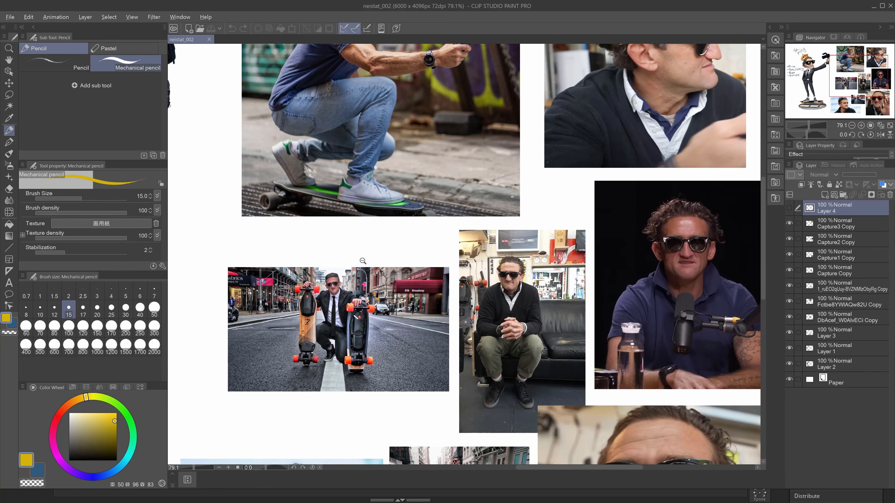
{"action": "left_click_drag", "start_coordinate": [363, 262], "coordinate": [349, 254]}
{"action": "left_click_drag", "start_coordinate": [192, 173], "coordinate": [350, 181]}
{"action": "left_click_drag", "start_coordinate": [498, 236], "coordinate": [434, 222]}
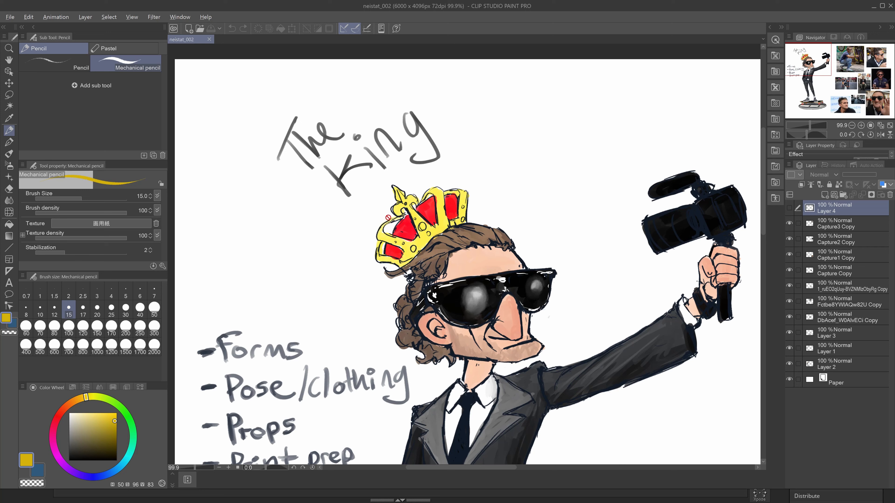
{"action": "key", "text": "alt+Tab"}
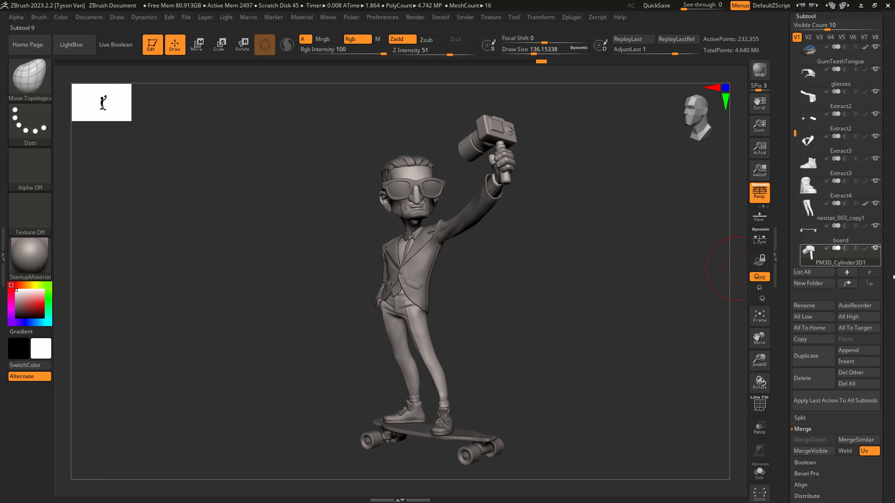
- Append a Sphere3D subtool, make it the active subtool, and turn PolyFrame on and perspective off
{"action": "left_click", "coordinate": [859, 350]}
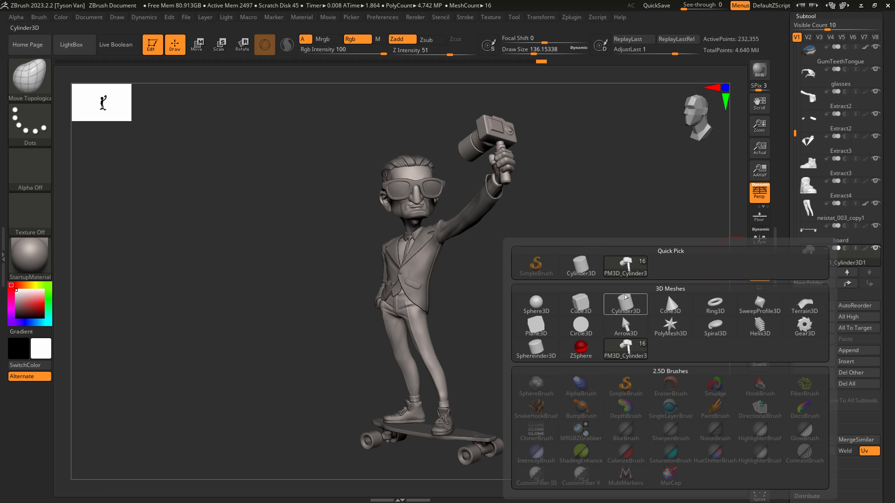
{"action": "left_click", "coordinate": [533, 306]}
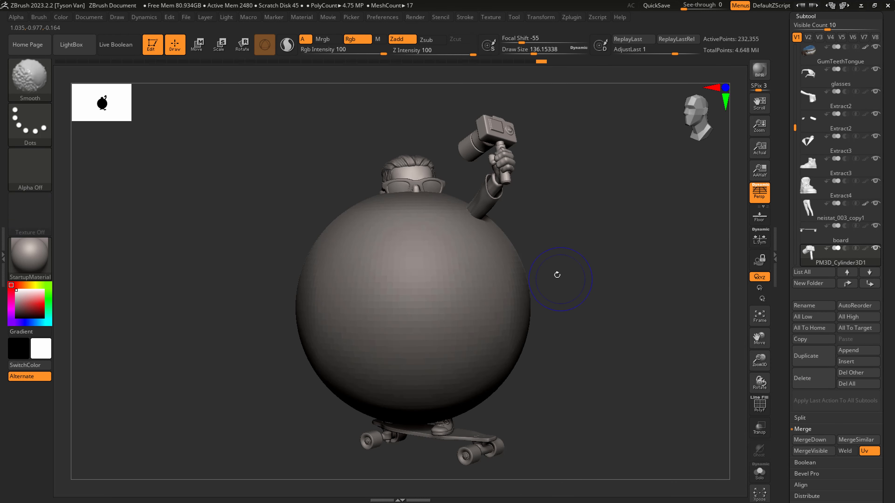
{"action": "key", "text": "shift+f"}
{"action": "key", "text": "shift+f"}
{"action": "left_click", "coordinate": [480, 311], "text": "alt"}
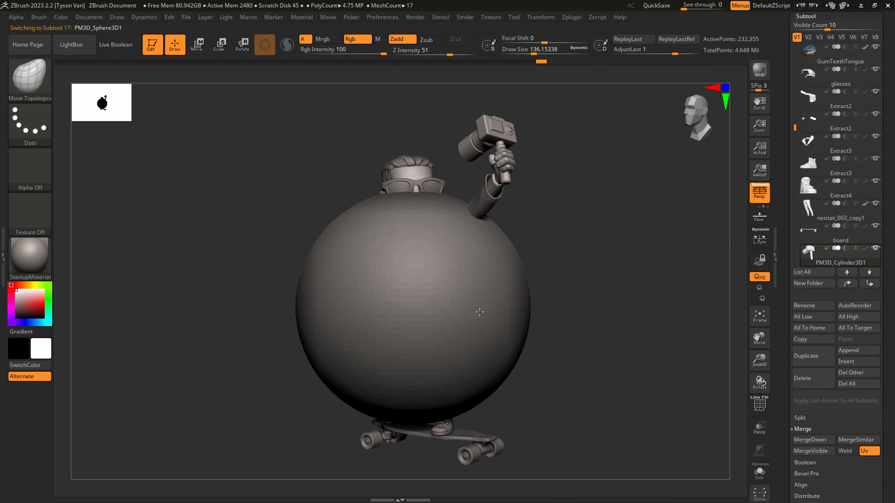
{"action": "key", "text": "shift+f"}
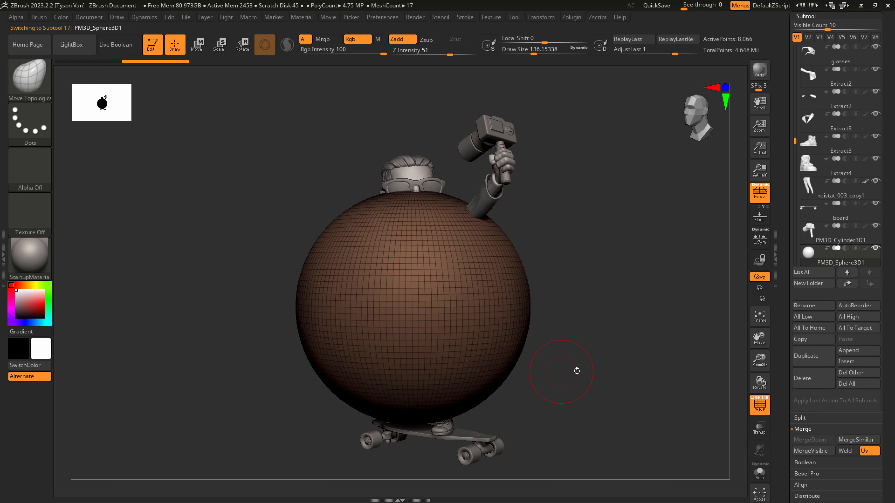
{"action": "key", "text": "p"}
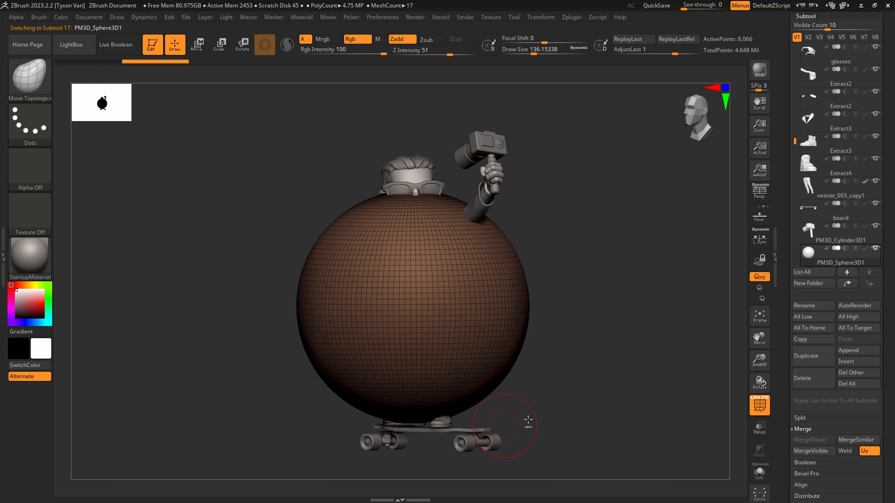
- Hide the lower portion of the sphere with SelectRect and delete the hidden polygons to leave an open dome
{"action": "left_click", "coordinate": [31, 78], "text": "ctrl+shift"}
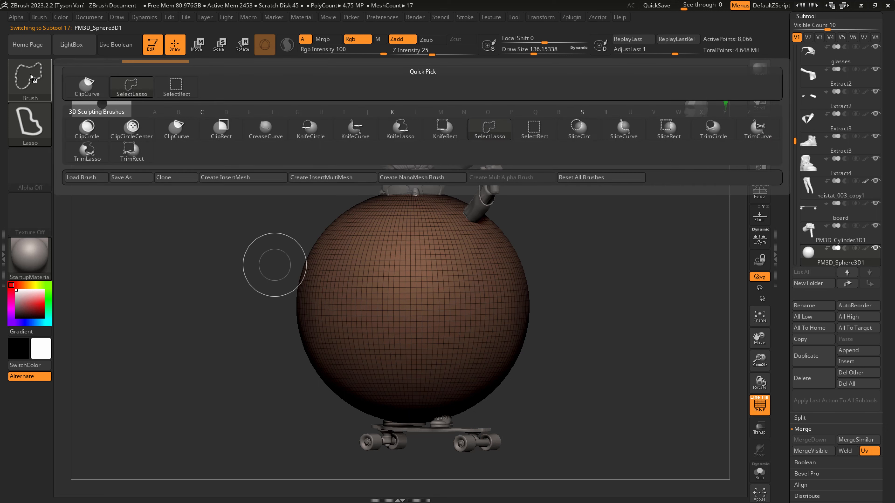
{"action": "left_click", "coordinate": [176, 86]}
{"action": "left_click_drag", "start_coordinate": [230, 460], "coordinate": [614, 349], "text": "ctrl+shift"}
{"action": "left_click_drag", "start_coordinate": [571, 405], "coordinate": [269, 347], "text": "ctrl+alt+shift"}
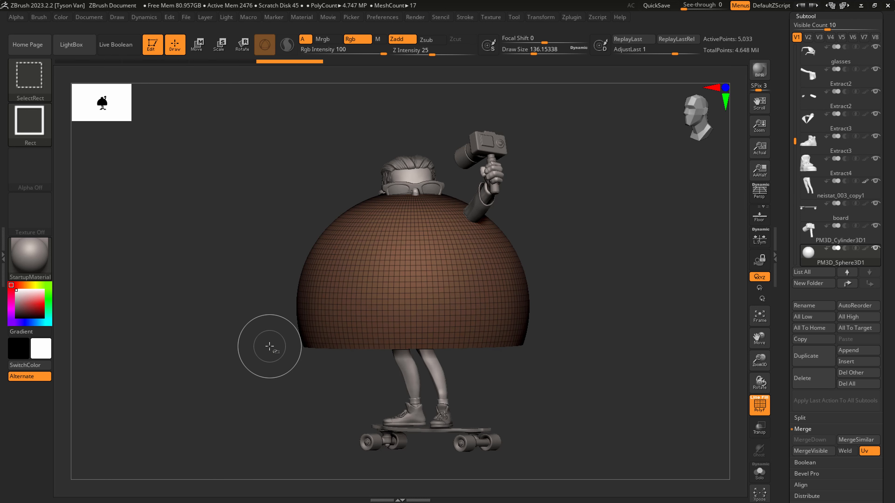
{"action": "key", "text": "p"}
{"action": "key", "text": "p"}
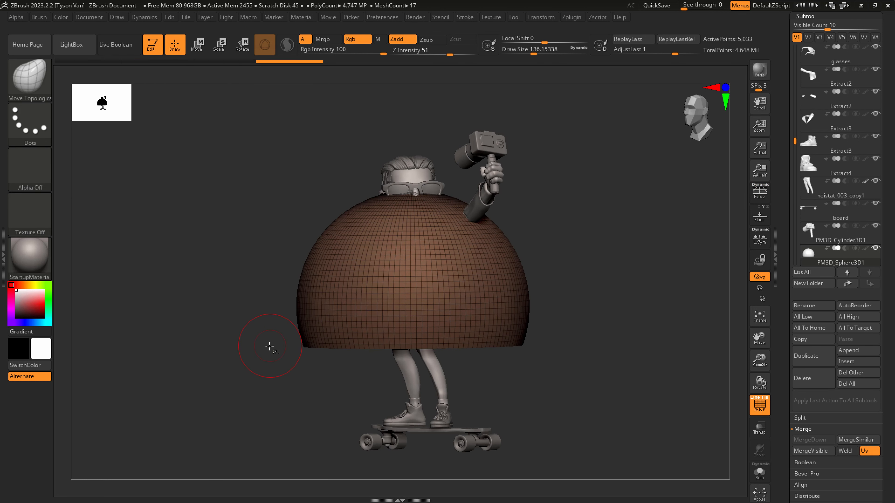
{"action": "mouse_move", "coordinate": [540, 366]}
{"action": "left_mouse_down"}
{"action": "mouse_move", "coordinate": [529, 380]}
{"action": "mouse_move", "coordinate": [516, 378]}
{"action": "mouse_move", "coordinate": [543, 376]}
{"action": "left_mouse_up"}
{"action": "scroll", "coordinate": [807, 411], "scroll_direction": "down", "scroll_amount": 6}
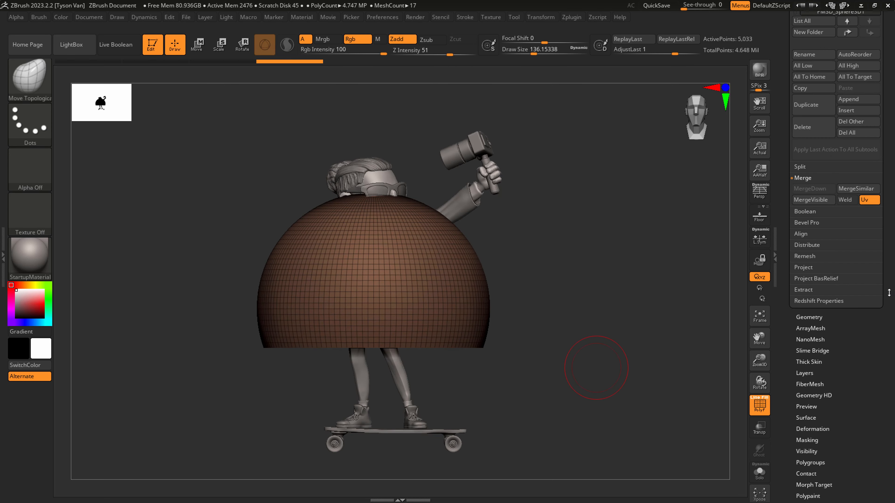
{"action": "left_click", "coordinate": [809, 309]}
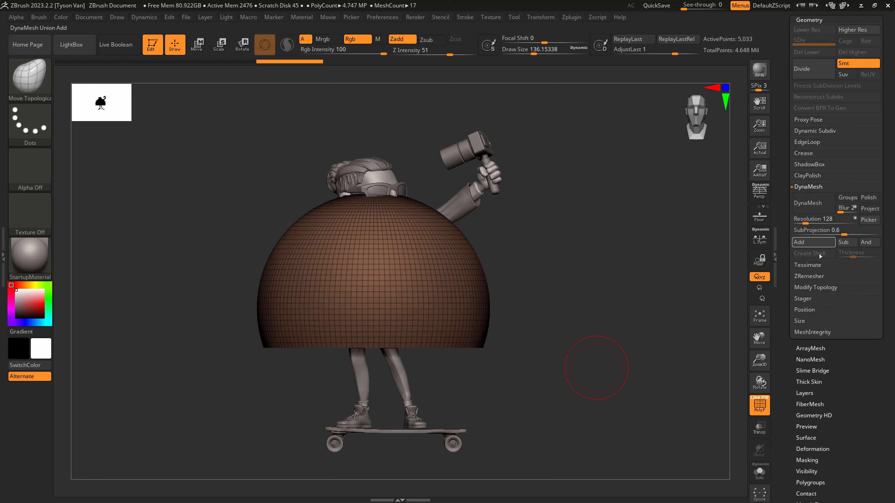
{"action": "left_click", "coordinate": [814, 220]}
{"action": "left_click", "coordinate": [816, 264]}
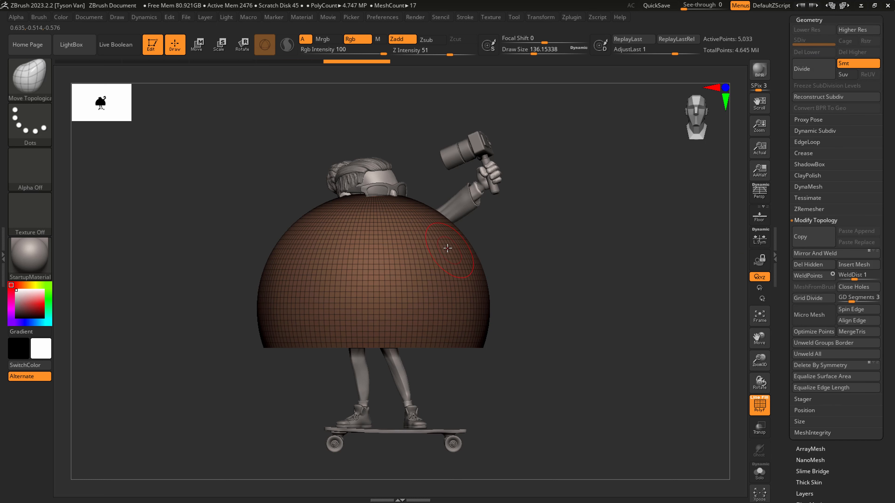
- Switch the dome's symmetry to radial about the Y axis with a count of 21, undoing any test stroke
{"action": "left_click_drag", "start_coordinate": [485, 288], "coordinate": [438, 295]}
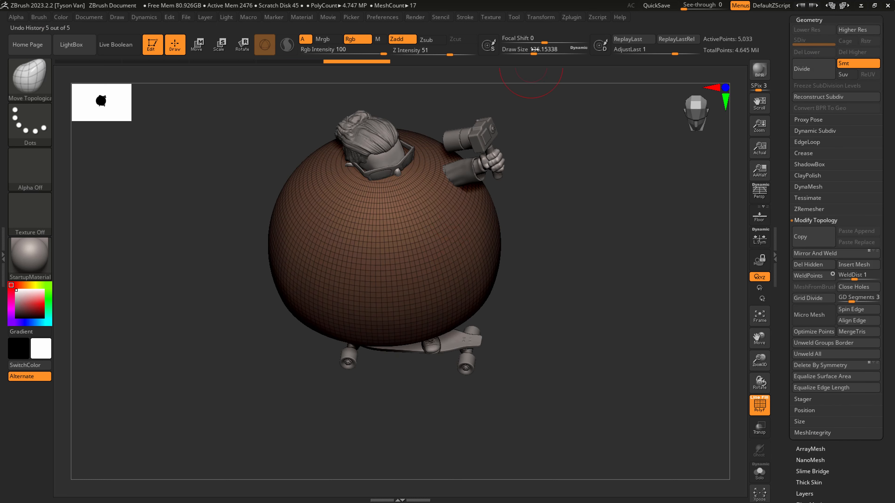
{"action": "left_click", "coordinate": [541, 17]}
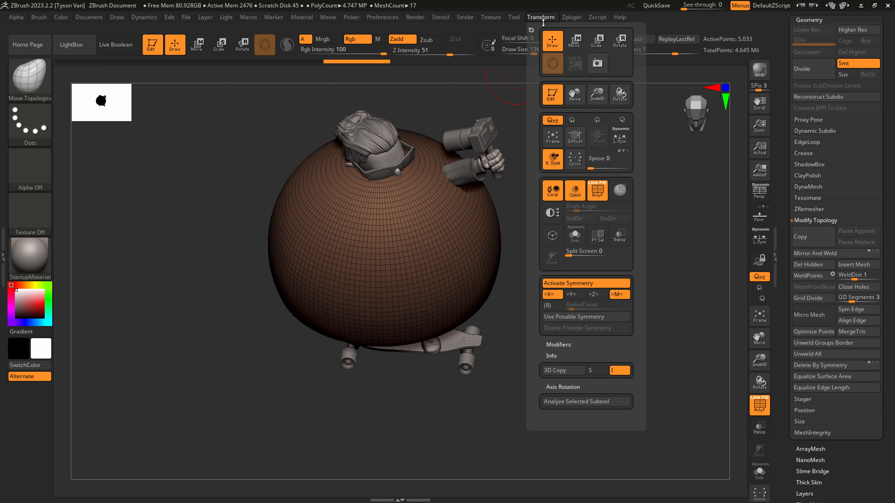
{"action": "left_click", "coordinate": [549, 305]}
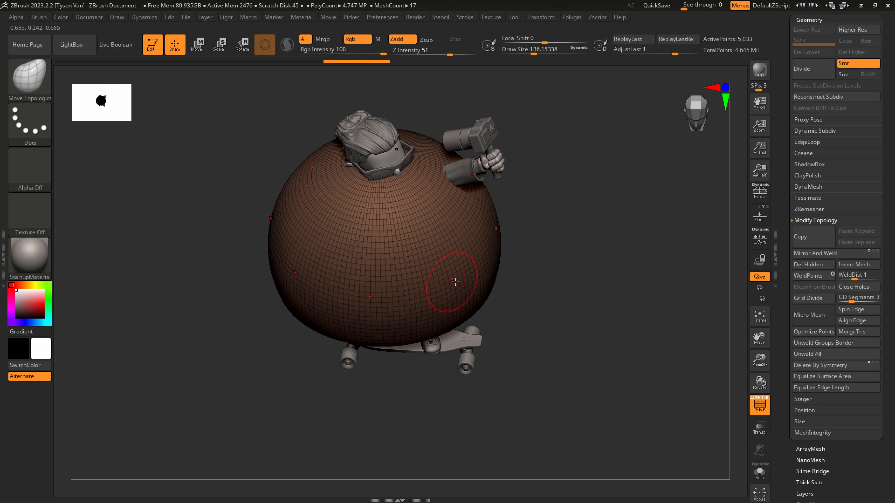
{"action": "left_click", "coordinate": [541, 17]}
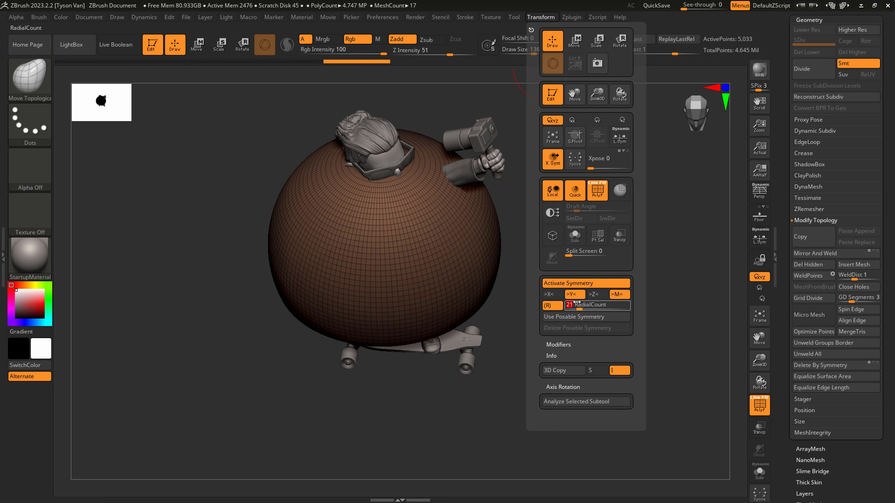
{"action": "left_click_drag", "start_coordinate": [434, 259], "coordinate": [445, 277]}
{"action": "key", "text": "ctrl+z"}
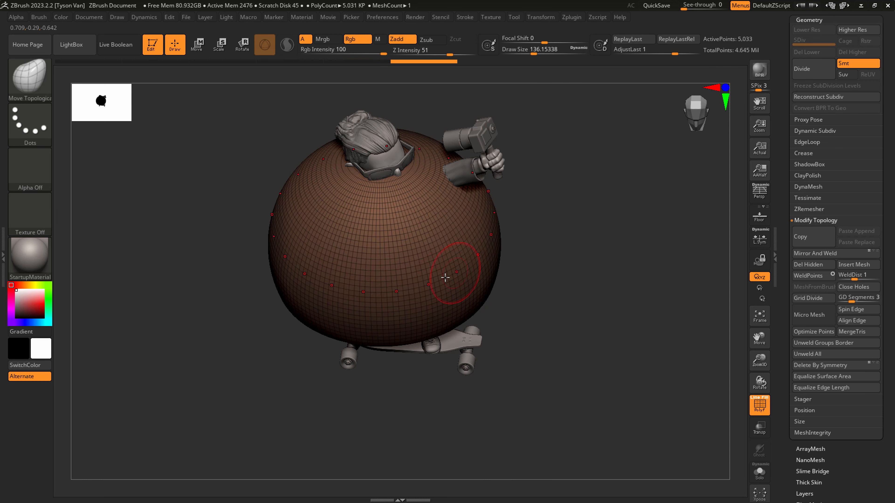
- Choose the Standard brush with a draw size of about 400 and build up a bulging ring around the dome's upper part
{"action": "key", "text": "b"}
{"action": "key", "text": "s"}
{"action": "key", "text": "t"}
{"action": "mouse_move", "coordinate": [389, 278]}
{"action": "left_mouse_down"}
{"action": "mouse_move", "coordinate": [468, 244]}
{"action": "mouse_move", "coordinate": [414, 255]}
{"action": "mouse_move", "coordinate": [405, 277]}
{"action": "mouse_move", "coordinate": [427, 260]}
{"action": "mouse_move", "coordinate": [460, 279]}
{"action": "mouse_move", "coordinate": [480, 249]}
{"action": "mouse_move", "coordinate": [440, 256]}
{"action": "mouse_move", "coordinate": [477, 252]}
{"action": "left_mouse_up"}
{"action": "key", "text": "s"}
{"action": "mouse_move", "coordinate": [425, 286]}
{"action": "left_mouse_down"}
{"action": "mouse_move", "coordinate": [464, 289]}
{"action": "mouse_move", "coordinate": [432, 318]}
{"action": "mouse_move", "coordinate": [474, 282]}
{"action": "mouse_move", "coordinate": [480, 256]}
{"action": "mouse_move", "coordinate": [458, 243]}
{"action": "left_mouse_up"}
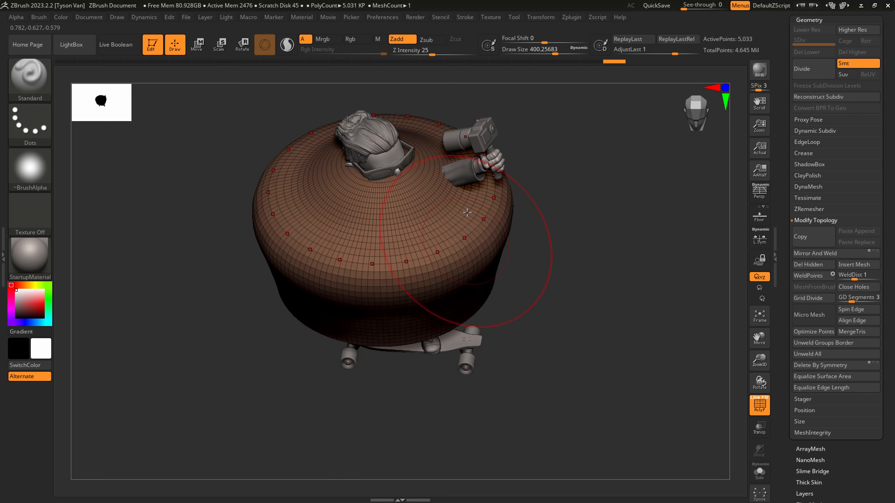
- Smooth and even out the bulge around the dome's side, reducing the draw size from about 400 to about 228
{"action": "mouse_move", "coordinate": [467, 212]}
{"action": "right_mouse_down", "text": "shift"}
{"action": "mouse_move", "coordinate": [456, 240]}
{"action": "mouse_move", "coordinate": [429, 232]}
{"action": "right_mouse_up", "text": "shift"}
{"action": "mouse_move", "coordinate": [428, 215]}
{"action": "left_mouse_down", "text": "shift"}
{"action": "mouse_move", "coordinate": [415, 205]}
{"action": "mouse_move", "coordinate": [429, 202]}
{"action": "mouse_move", "coordinate": [449, 245]}
{"action": "left_mouse_up", "text": "shift"}
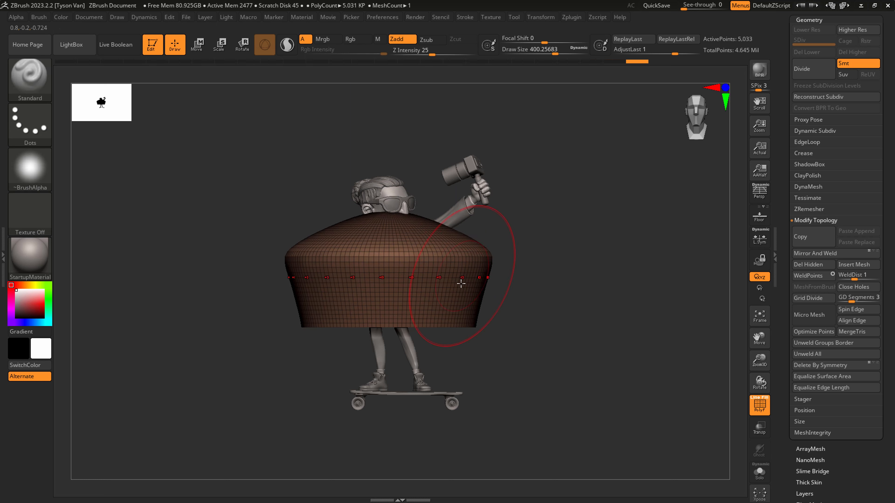
{"action": "mouse_move", "coordinate": [461, 283]}
{"action": "left_mouse_down"}
{"action": "mouse_move", "coordinate": [486, 260]}
{"action": "mouse_move", "coordinate": [442, 242]}
{"action": "mouse_move", "coordinate": [473, 247]}
{"action": "mouse_move", "coordinate": [459, 260]}
{"action": "left_mouse_up"}
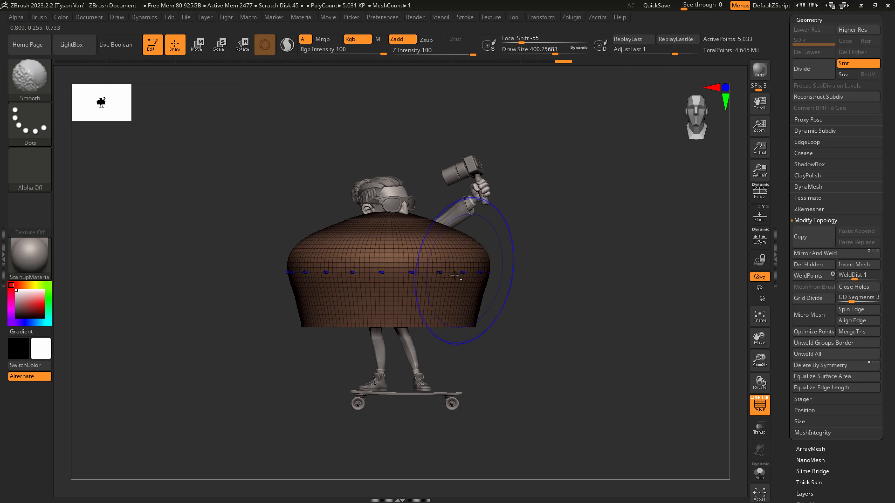
{"action": "right_click_drag", "start_coordinate": [456, 275], "coordinate": [456, 294], "text": "ctrl"}
{"action": "key", "text": "s"}
{"action": "left_click_drag", "start_coordinate": [452, 290], "coordinate": [439, 287]}
{"action": "mouse_move", "coordinate": [427, 217]}
{"action": "left_mouse_down", "text": "shift"}
{"action": "mouse_move", "coordinate": [379, 194]}
{"action": "mouse_move", "coordinate": [380, 170]}
{"action": "left_mouse_up", "text": "shift"}
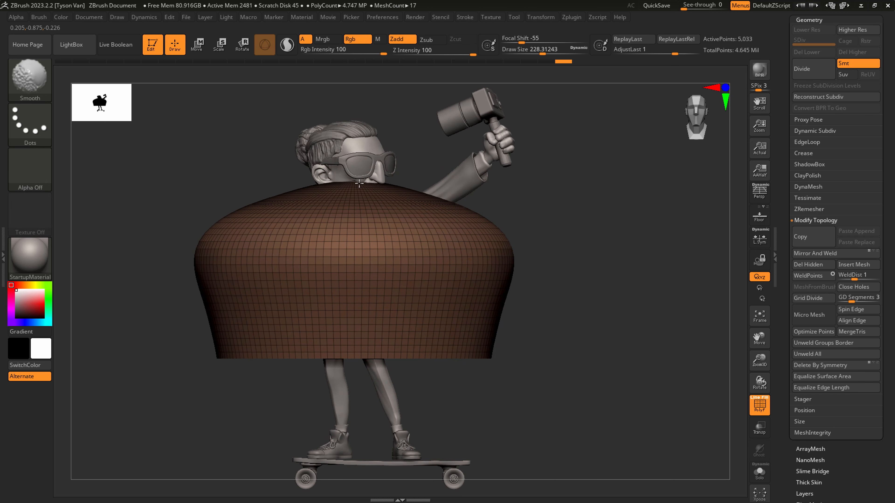
{"action": "left_click_drag", "start_coordinate": [557, 303], "coordinate": [697, 368]}
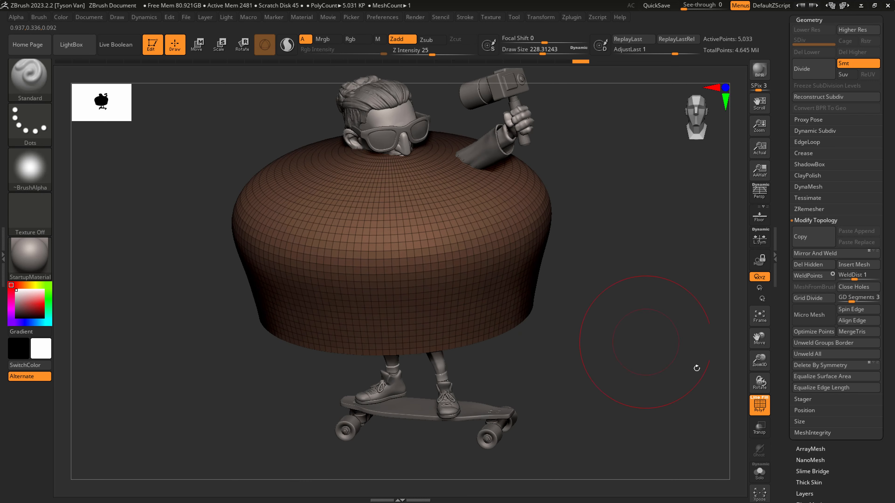
- Isolate the dome with Solo and save the tool over neistat_006.ztl
{"action": "left_click", "coordinate": [758, 476]}
{"action": "scroll", "coordinate": [888, 119], "scroll_direction": "up", "scroll_amount": 5}
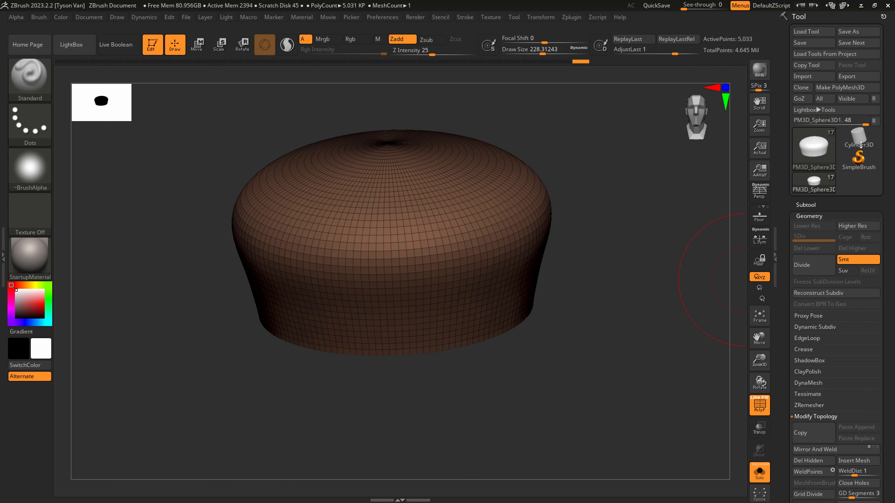
{"action": "left_click", "coordinate": [849, 32]}
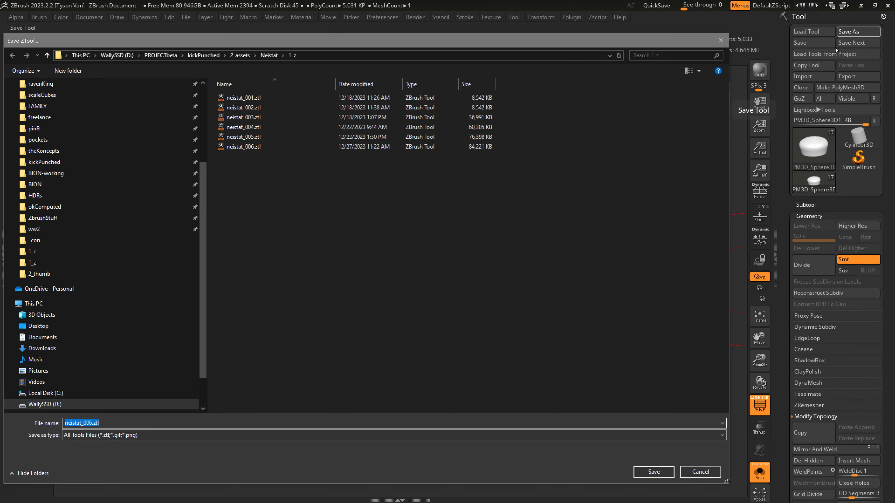
{"action": "double_click", "coordinate": [253, 146]}
{"action": "left_click", "coordinate": [470, 250]}
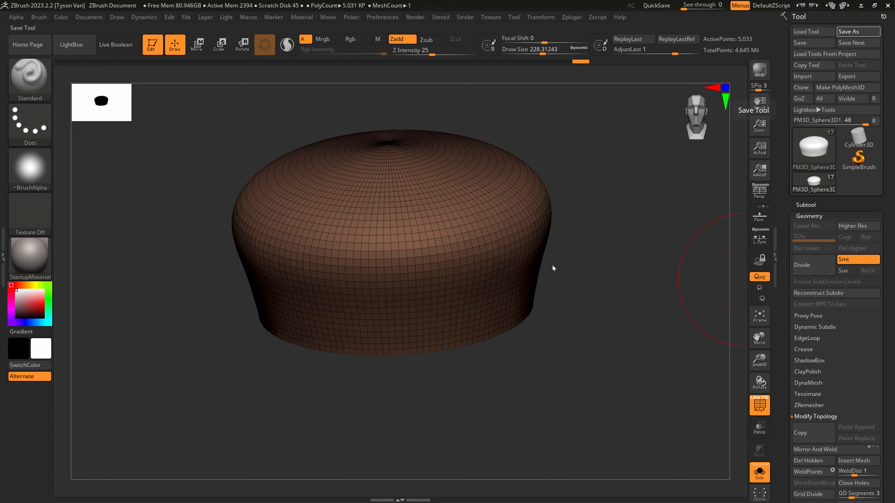
{"action": "left_click_drag", "start_coordinate": [585, 234], "coordinate": [555, 239]}
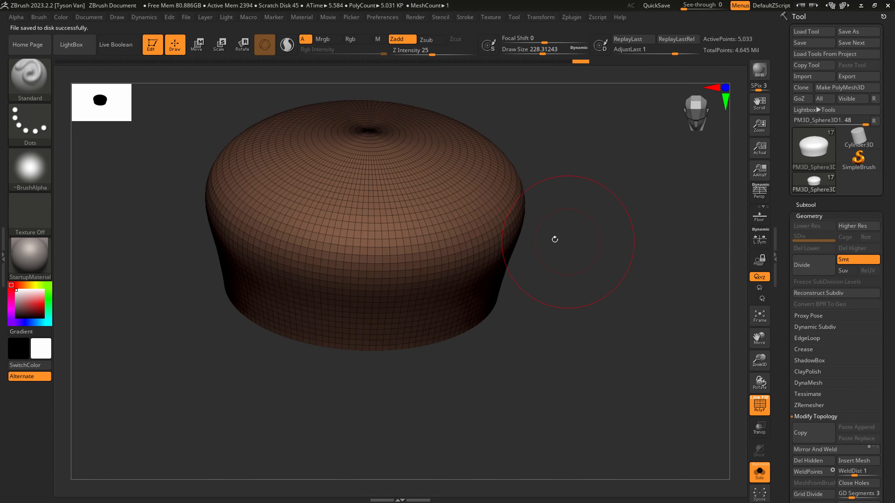
- Set the dome's radial symmetry count to 8 and the draw size to about 149
{"action": "left_click", "coordinate": [546, 20]}
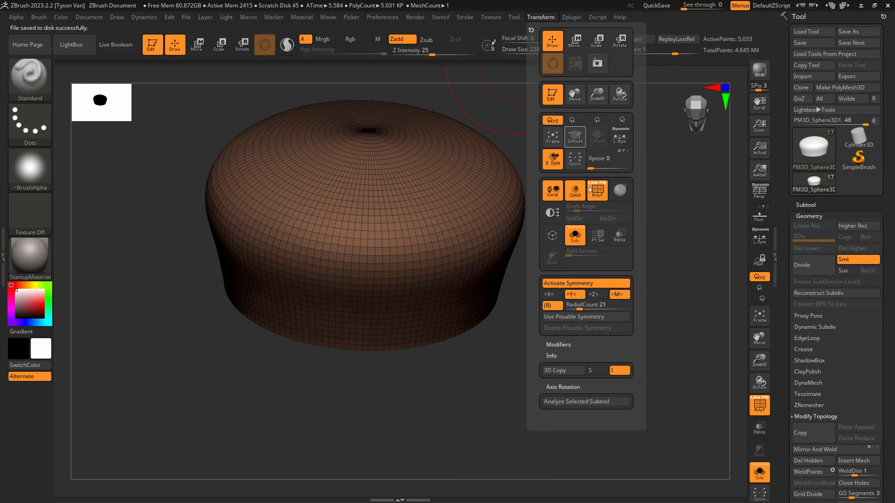
{"action": "type", "text": "8"}
{"action": "key", "text": "Return"}
{"action": "key", "text": "s"}
{"action": "left_click_drag", "start_coordinate": [409, 257], "coordinate": [402, 257]}
- Subdivide the dome up to subdivision level 3 and turn PolyFrame off
{"action": "key", "text": "ctrl+d"}
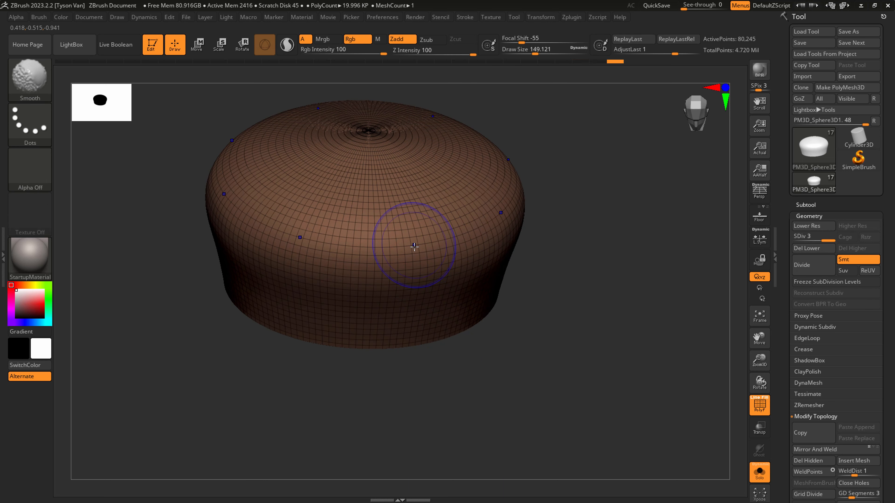
{"action": "key", "text": "shift+f"}
{"action": "key", "text": "shift+f"}
{"action": "key", "text": "shift+f"}
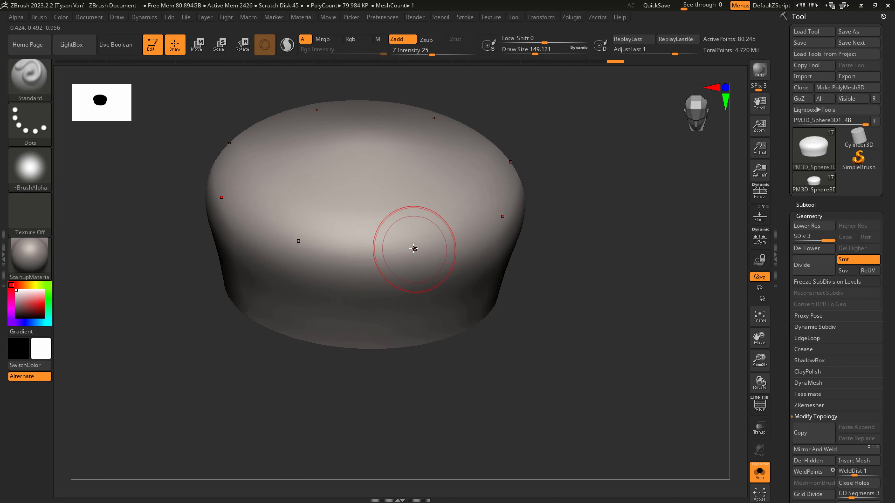
- Mask a straight horizontal band around the dome's lower rim from the front view
{"action": "key", "text": "s"}
{"action": "left_click_drag", "start_coordinate": [413, 248], "coordinate": [407, 247]}
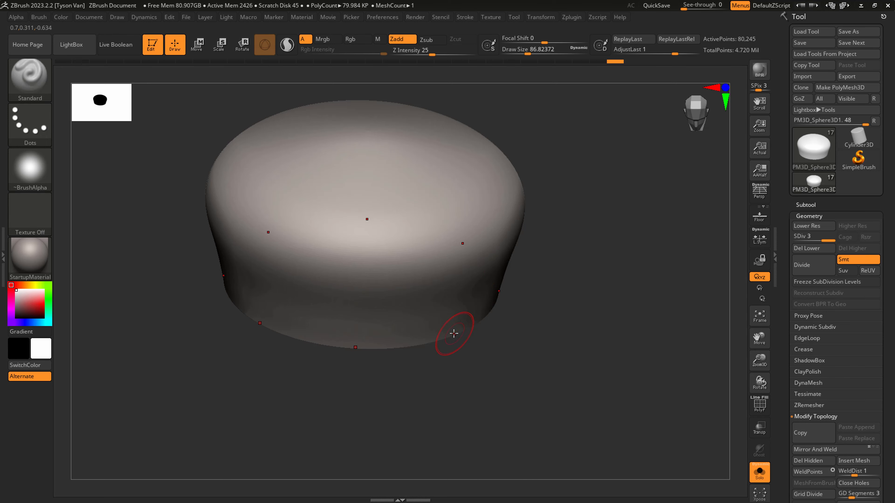
{"action": "right_click_drag", "start_coordinate": [454, 334], "coordinate": [456, 284], "text": "shift"}
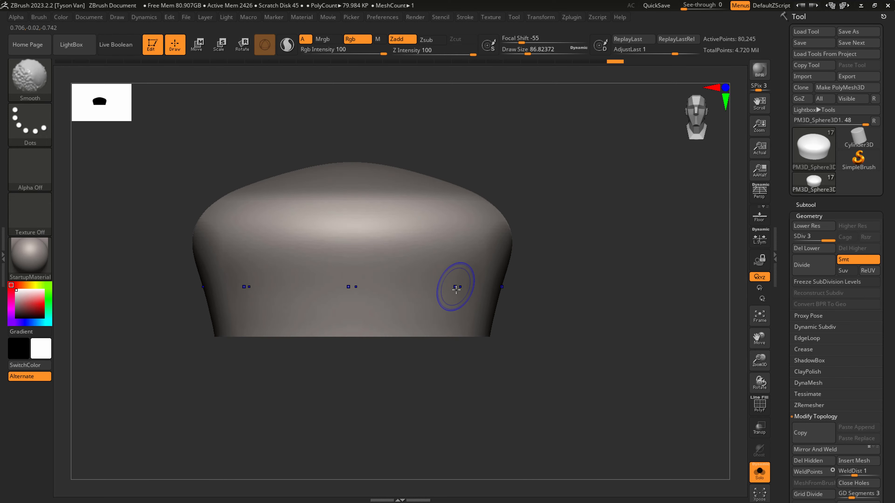
{"action": "mouse_move", "coordinate": [161, 403]}
{"action": "left_mouse_down", "text": "ctrl"}
{"action": "mouse_move", "coordinate": [451, 342]}
{"action": "mouse_move", "coordinate": [575, 310]}
{"action": "mouse_move", "coordinate": [578, 298]}
{"action": "left_mouse_up", "text": "ctrl"}
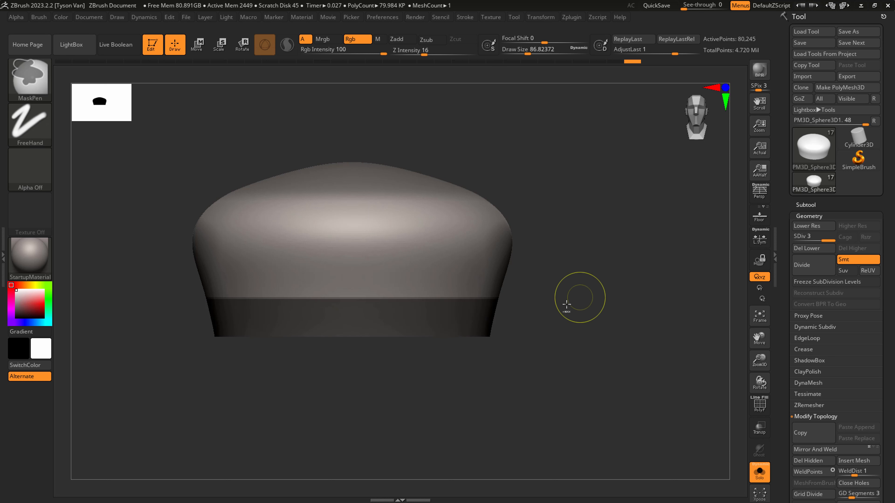
{"action": "right_click_drag", "start_coordinate": [421, 298], "coordinate": [426, 311]}
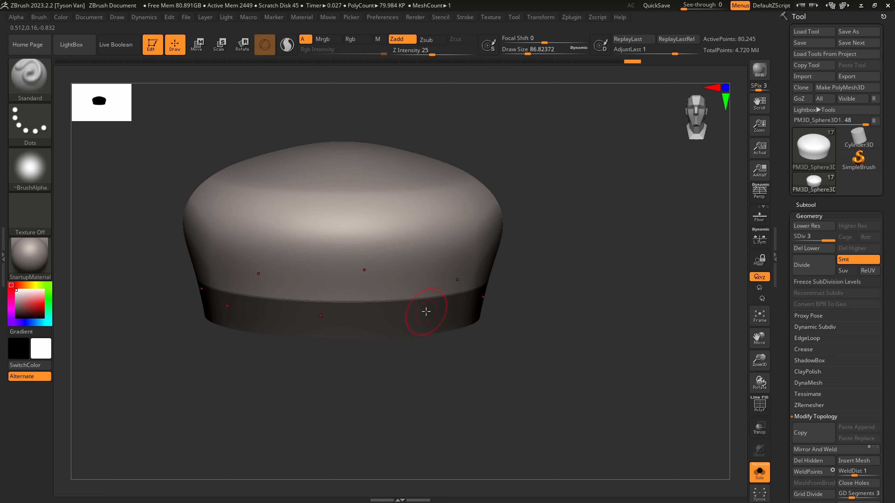
{"action": "left_click", "coordinate": [760, 475]}
{"action": "left_click", "coordinate": [756, 477]}
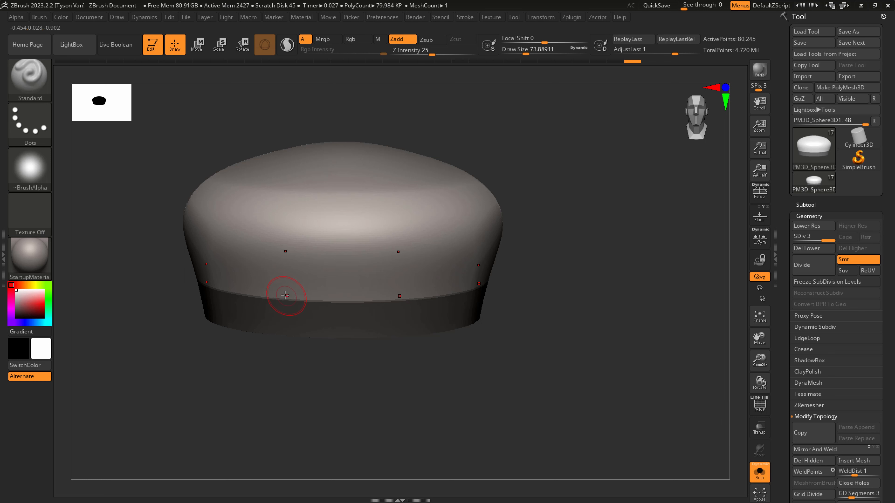
- Paint eight radial mask stripes from the rim band up to the dome's centre with a draw size of about 74
{"action": "mouse_move", "coordinate": [291, 306]}
{"action": "left_mouse_down", "text": "ctrl"}
{"action": "mouse_move", "coordinate": [277, 267]}
{"action": "mouse_move", "coordinate": [278, 213]}
{"action": "mouse_move", "coordinate": [285, 312]}
{"action": "left_mouse_up", "text": "ctrl"}
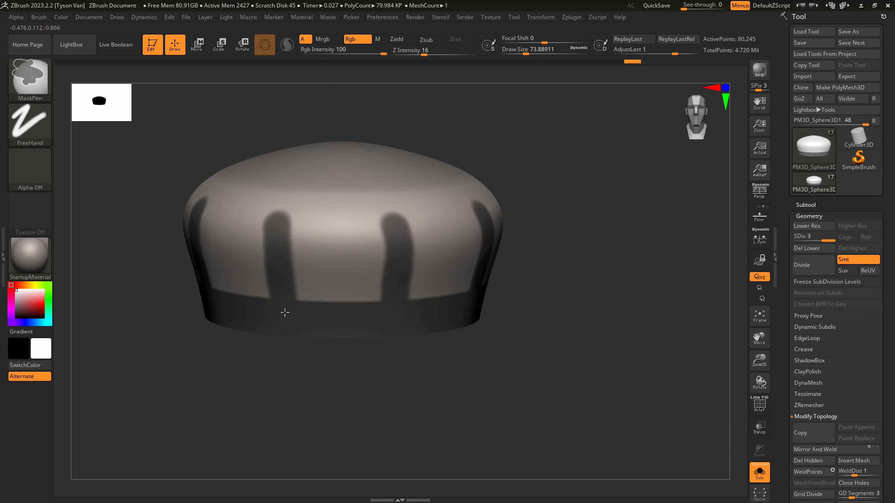
{"action": "mouse_move", "coordinate": [277, 246]}
{"action": "left_mouse_down", "text": "ctrl"}
{"action": "mouse_move", "coordinate": [293, 180]}
{"action": "mouse_move", "coordinate": [329, 150]}
{"action": "left_mouse_up", "text": "ctrl"}
{"action": "mouse_move", "coordinate": [330, 150]}
{"action": "right_mouse_down"}
{"action": "mouse_move", "coordinate": [335, 218]}
{"action": "mouse_move", "coordinate": [349, 246]}
{"action": "right_mouse_up"}
{"action": "mouse_move", "coordinate": [365, 159]}
{"action": "left_mouse_down", "text": "ctrl"}
{"action": "mouse_move", "coordinate": [387, 220]}
{"action": "mouse_move", "coordinate": [359, 131]}
{"action": "mouse_move", "coordinate": [347, 166]}
{"action": "mouse_move", "coordinate": [335, 143]}
{"action": "left_mouse_up", "text": "ctrl"}
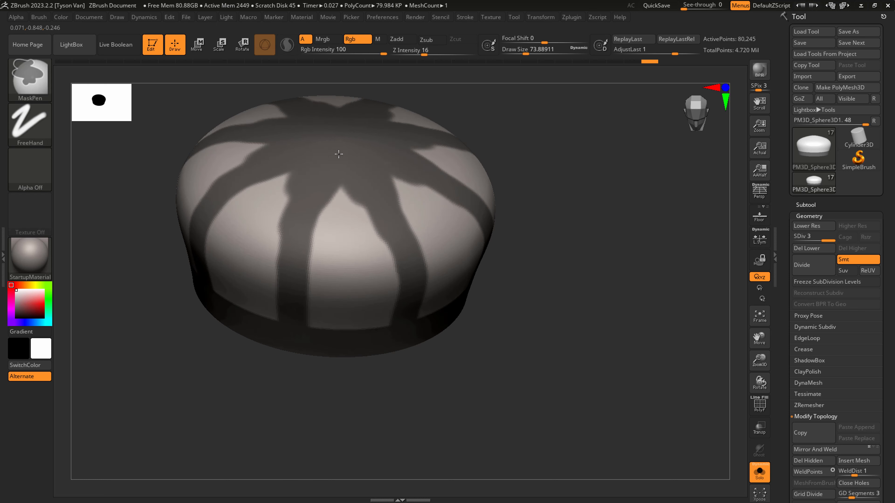
- Reduce the draw size to about 44 and widen the upper part of the mask stripes into broad tapered arms
{"action": "key", "text": "bracketleft"}
{"action": "key", "text": "bracketleft"}
{"action": "key", "text": "bracketleft"}
{"action": "left_click_drag", "start_coordinate": [356, 192], "coordinate": [395, 243], "text": "ctrl"}
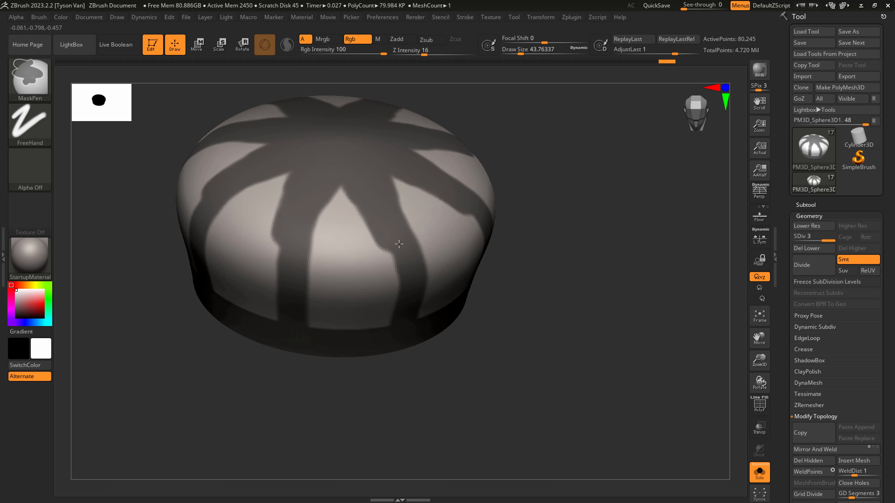
{"action": "mouse_move", "coordinate": [407, 231]}
{"action": "right_mouse_down"}
{"action": "mouse_move", "coordinate": [398, 229]}
{"action": "mouse_move", "coordinate": [406, 236]}
{"action": "right_mouse_up"}
{"action": "mouse_move", "coordinate": [406, 236]}
{"action": "left_mouse_down", "text": "ctrl"}
{"action": "mouse_move", "coordinate": [418, 225]}
{"action": "mouse_move", "coordinate": [404, 172]}
{"action": "left_mouse_up", "text": "ctrl"}
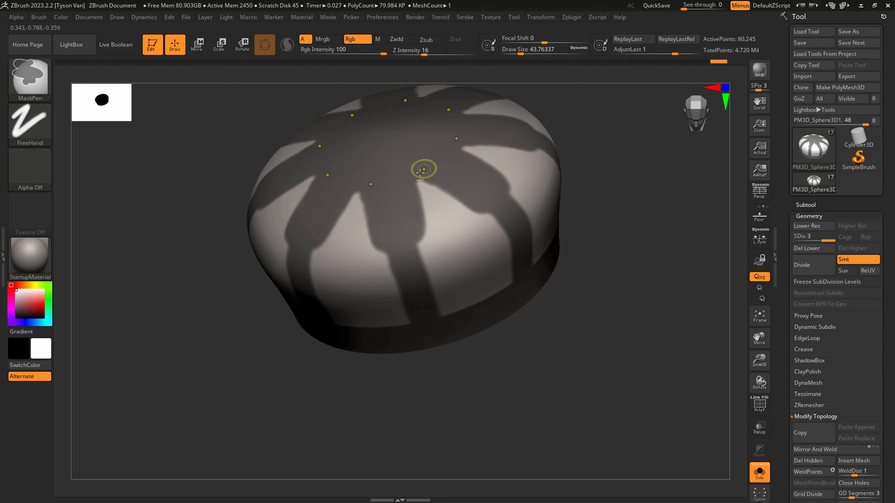
{"action": "right_click_drag", "start_coordinate": [421, 172], "coordinate": [424, 194]}
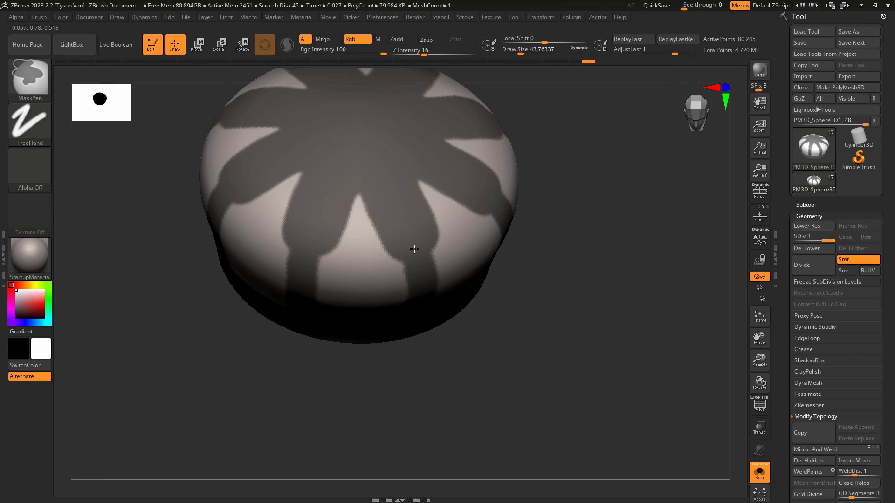
{"action": "right_click_drag", "start_coordinate": [413, 248], "coordinate": [426, 234]}
{"action": "mouse_move", "coordinate": [434, 343]}
{"action": "right_mouse_down"}
{"action": "mouse_move", "coordinate": [449, 352]}
{"action": "mouse_move", "coordinate": [382, 223]}
{"action": "right_mouse_up"}
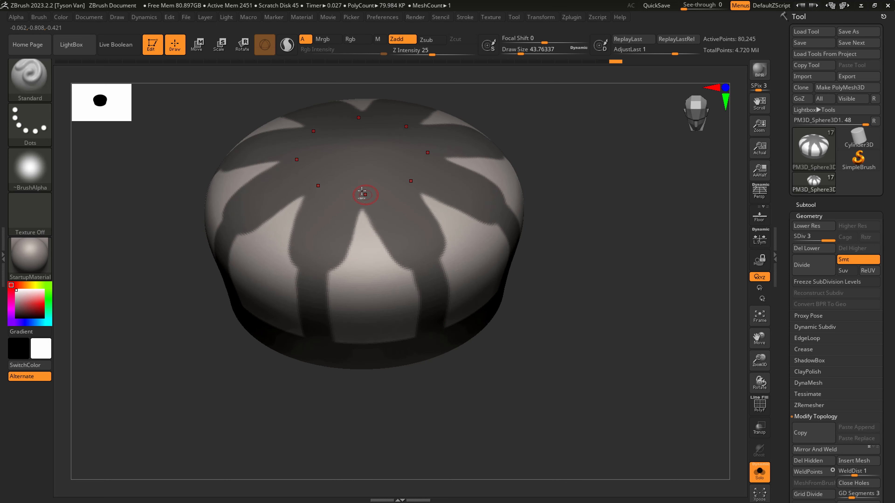
- Refine the mask along the shoulders where the broad upper arms meet the narrow vertical stripes
{"action": "key", "text": "ctrl"}
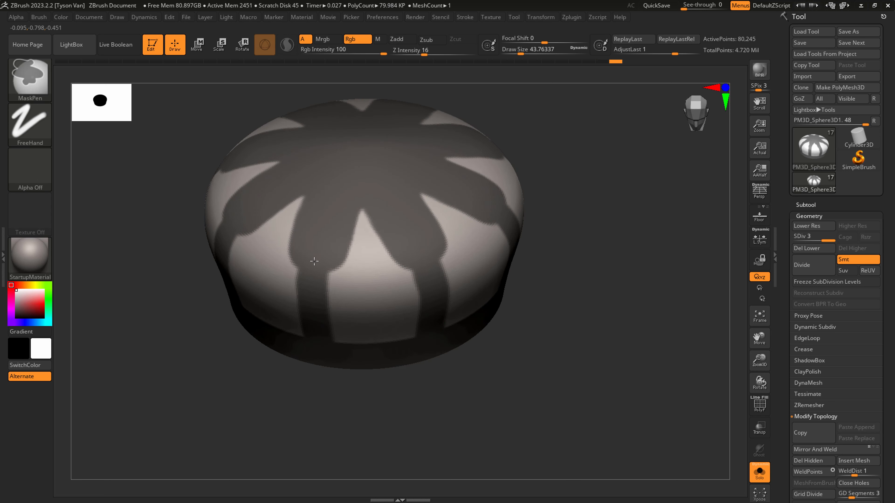
{"action": "left_click_drag", "start_coordinate": [298, 252], "coordinate": [301, 247], "text": "ctrl"}
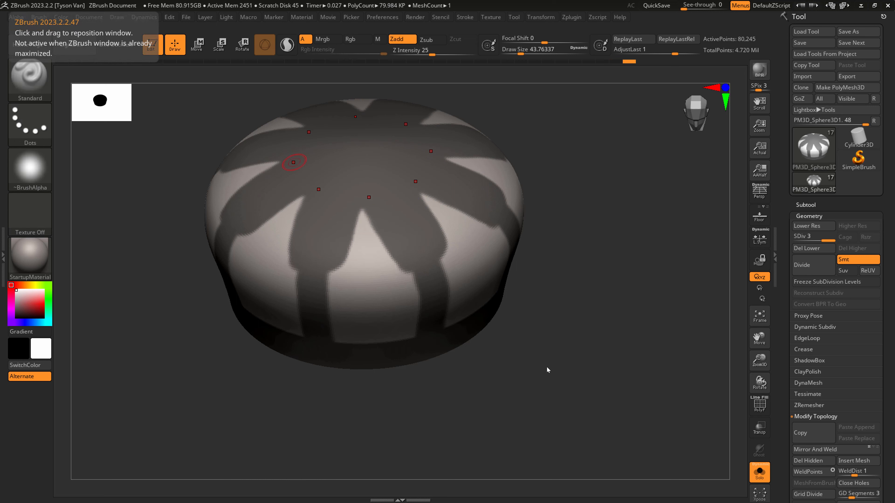
{"action": "key", "text": "ctrl"}
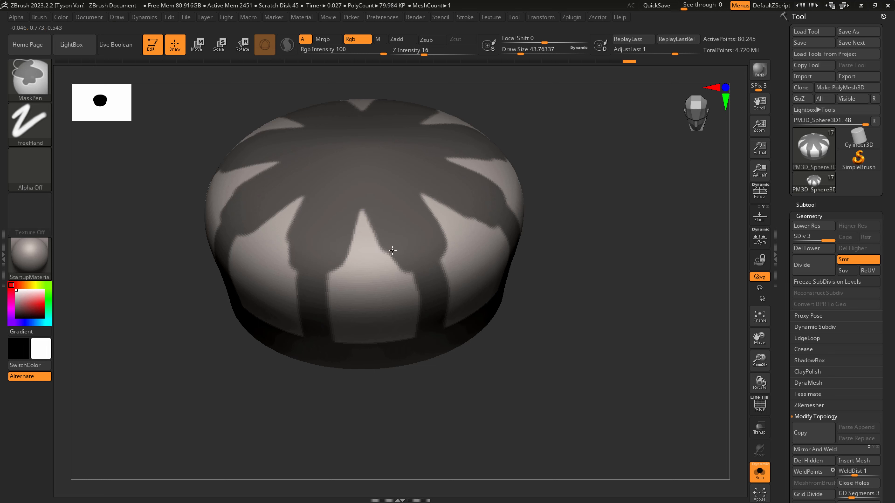
{"action": "left_click_drag", "start_coordinate": [413, 264], "coordinate": [417, 261], "text": "ctrl"}
{"action": "right_click_drag", "start_coordinate": [453, 282], "coordinate": [453, 256]}
- Mask the lower corners of the unmasked panels where the vertical stripes meet the rim band
{"action": "left_click_drag", "start_coordinate": [435, 297], "coordinate": [429, 291], "text": "ctrl"}
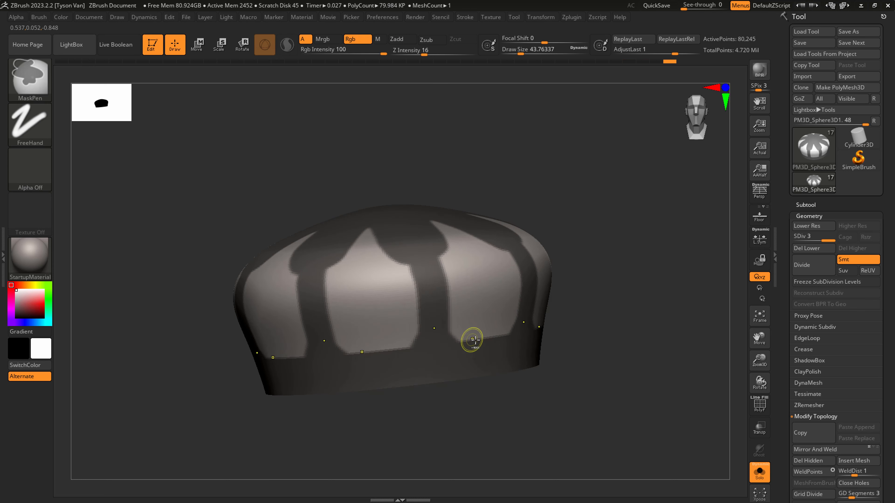
{"action": "right_click_drag", "start_coordinate": [475, 340], "coordinate": [451, 344], "text": "shift"}
{"action": "left_click_drag", "start_coordinate": [453, 344], "coordinate": [507, 341], "text": "ctrl"}
{"action": "right_click_drag", "start_coordinate": [481, 349], "coordinate": [465, 376], "text": "ctrl"}
{"action": "right_click_drag", "start_coordinate": [489, 290], "coordinate": [467, 302], "text": "alt"}
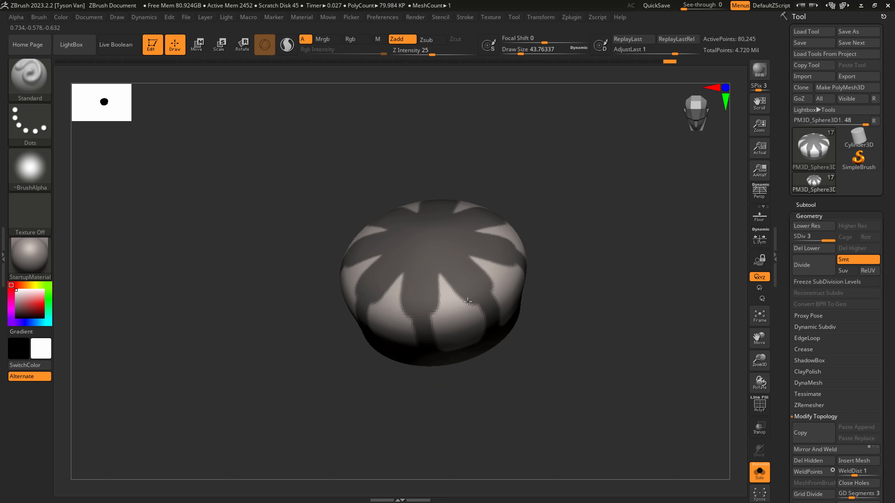
{"action": "left_click", "coordinate": [540, 17]}
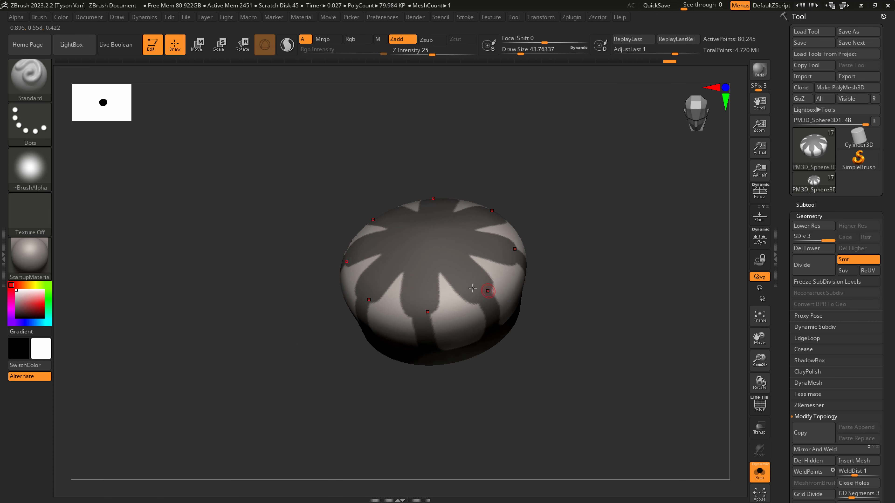
- Clean up the arm edges by erasing excess mask around the tips and shoulders with a draw size of about 35
{"action": "mouse_move", "coordinate": [431, 278]}
{"action": "right_mouse_down", "text": "ctrl"}
{"action": "mouse_move", "coordinate": [463, 359]}
{"action": "mouse_move", "coordinate": [473, 355]}
{"action": "right_mouse_up", "text": "ctrl"}
{"action": "key", "text": "s"}
{"action": "mouse_move", "coordinate": [432, 266]}
{"action": "left_mouse_down"}
{"action": "mouse_move", "coordinate": [442, 275]}
{"action": "mouse_move", "coordinate": [433, 331]}
{"action": "mouse_move", "coordinate": [444, 249]}
{"action": "mouse_move", "coordinate": [440, 324]}
{"action": "left_mouse_up"}
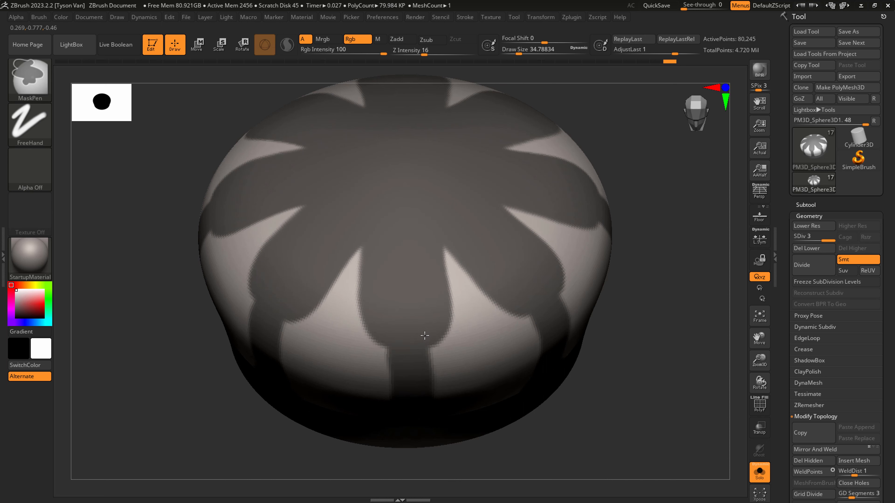
{"action": "mouse_move", "coordinate": [414, 324]}
{"action": "right_mouse_down", "text": "ctrl"}
{"action": "mouse_move", "coordinate": [425, 286]}
{"action": "mouse_move", "coordinate": [458, 261]}
{"action": "mouse_move", "coordinate": [457, 236]}
{"action": "mouse_move", "coordinate": [490, 208]}
{"action": "mouse_move", "coordinate": [484, 263]}
{"action": "right_mouse_up", "text": "ctrl"}
{"action": "right_click_drag", "start_coordinate": [485, 263], "coordinate": [505, 365], "text": "ctrl"}
{"action": "mouse_move", "coordinate": [465, 256]}
{"action": "left_mouse_down", "text": "ctrl+alt"}
{"action": "mouse_move", "coordinate": [474, 288]}
{"action": "mouse_move", "coordinate": [489, 298]}
{"action": "left_mouse_up", "text": "ctrl+alt"}
{"action": "right_click_drag", "start_coordinate": [506, 320], "coordinate": [534, 273]}
{"action": "left_click_drag", "start_coordinate": [526, 234], "coordinate": [568, 290], "text": "ctrl+alt"}
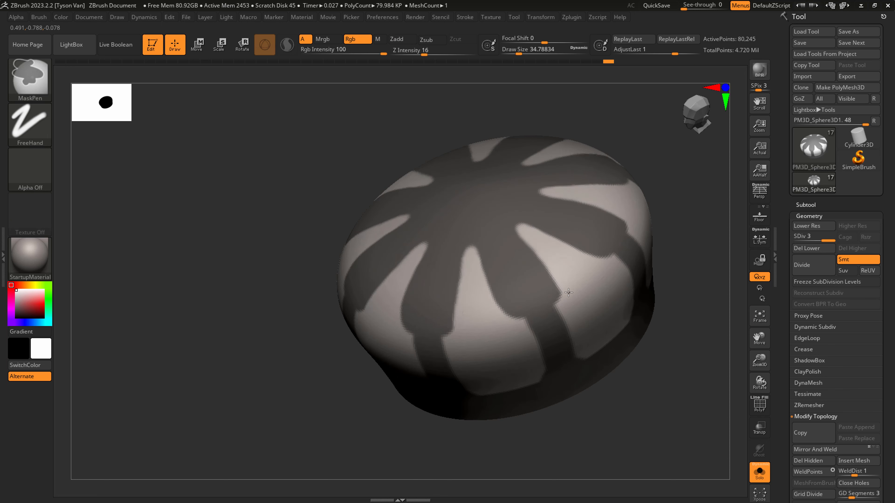
{"action": "mouse_move", "coordinate": [504, 320]}
{"action": "left_mouse_down", "text": "ctrl+alt"}
{"action": "mouse_move", "coordinate": [478, 269]}
{"action": "mouse_move", "coordinate": [510, 334]}
{"action": "left_mouse_up", "text": "ctrl+alt"}
{"action": "right_click_drag", "start_coordinate": [532, 298], "coordinate": [551, 243], "text": "alt"}
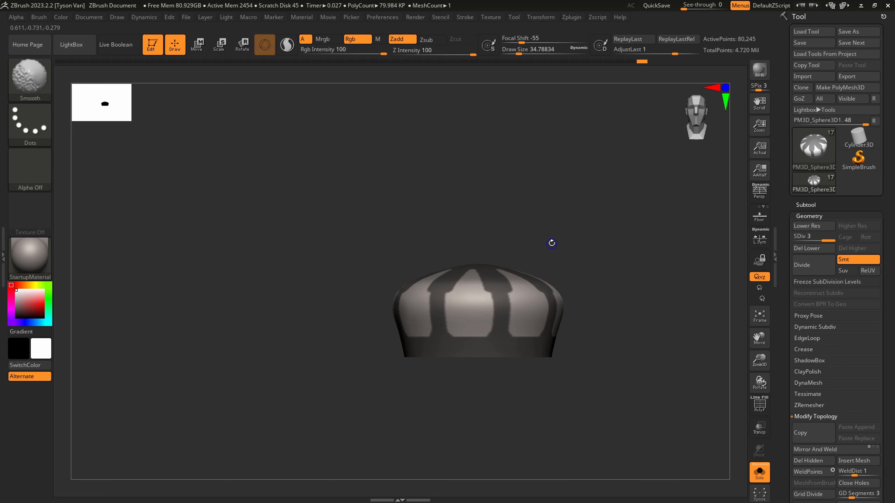
- Extract the masked crown frame as a new subtool with a thickness of 0.02 and accept the result
{"action": "left_click", "coordinate": [806, 204]}
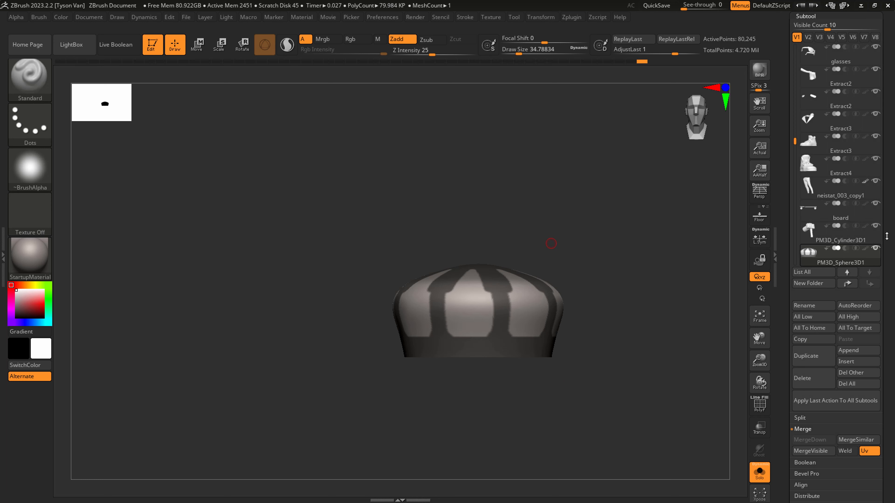
{"action": "left_click_drag", "start_coordinate": [887, 237], "coordinate": [866, 134]}
{"action": "left_click", "coordinate": [809, 193]}
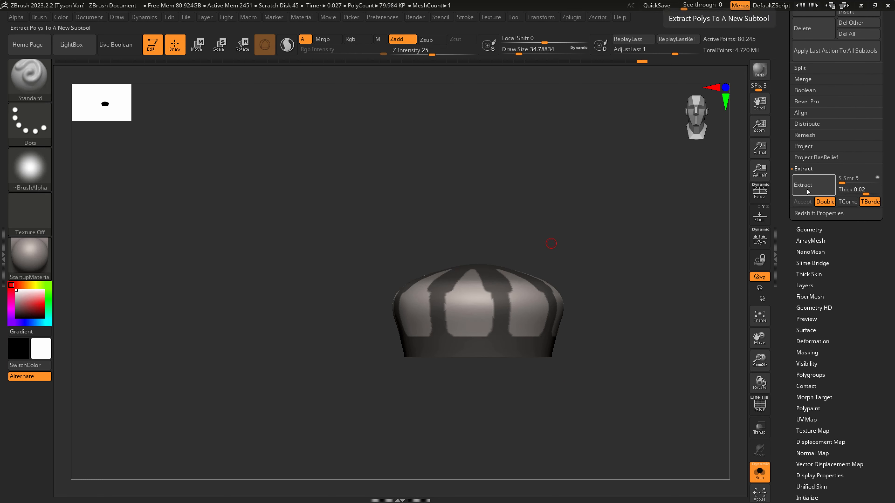
{"action": "left_click", "coordinate": [829, 193]}
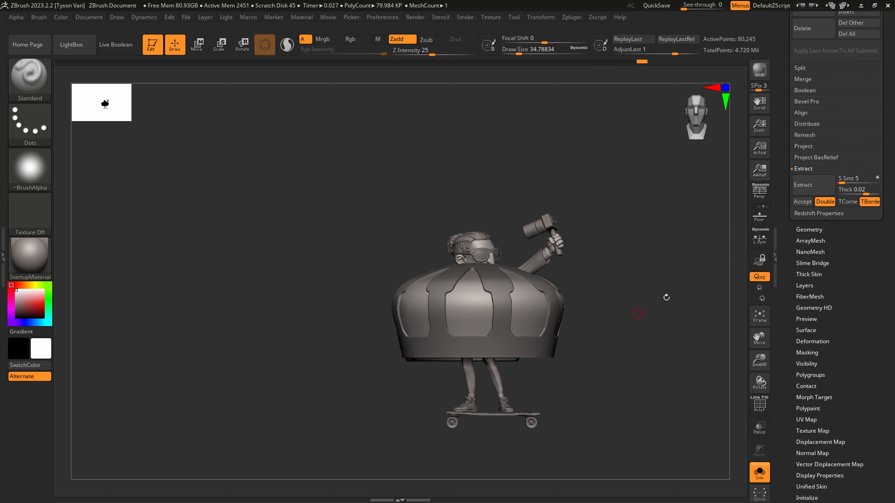
{"action": "left_click", "coordinate": [802, 201]}
- Select the extracted crown frame and pull its arms up and outward with the SnakeHook brush at a draw size of about 358
{"action": "mouse_move", "coordinate": [613, 315]}
{"action": "left_mouse_down"}
{"action": "mouse_move", "coordinate": [556, 332]}
{"action": "mouse_move", "coordinate": [546, 313]}
{"action": "mouse_move", "coordinate": [580, 312]}
{"action": "left_mouse_up"}
{"action": "key", "text": "s"}
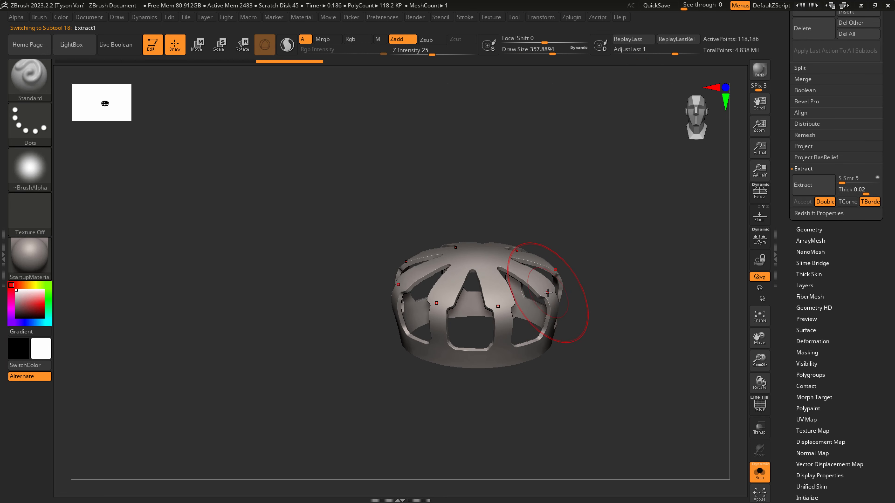
{"action": "key", "text": "b"}
{"action": "key", "text": "s"}
{"action": "key", "text": "h"}
{"action": "right_click_drag", "start_coordinate": [547, 293], "coordinate": [559, 302]}
{"action": "left_click_drag", "start_coordinate": [550, 297], "coordinate": [564, 296]}
{"action": "right_click_drag", "start_coordinate": [529, 299], "coordinate": [466, 315]}
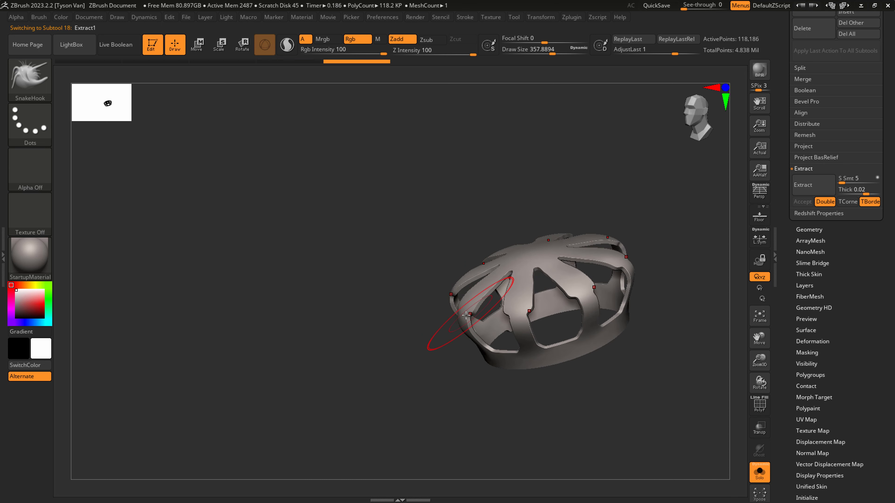
{"action": "left_click_drag", "start_coordinate": [462, 319], "coordinate": [479, 291]}
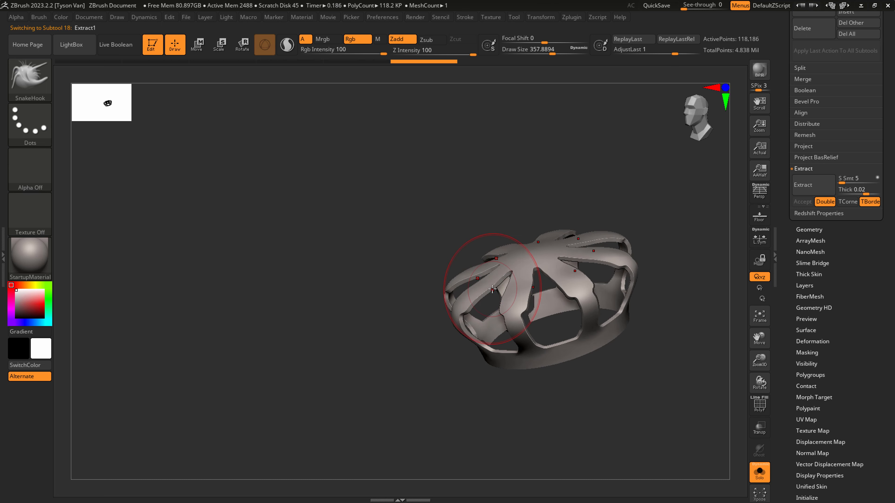
- Show all subtools again and check the flared frame arms against the inner dome and the figure
{"action": "left_click", "coordinate": [759, 472]}
{"action": "right_click_drag", "start_coordinate": [610, 344], "coordinate": [638, 278]}
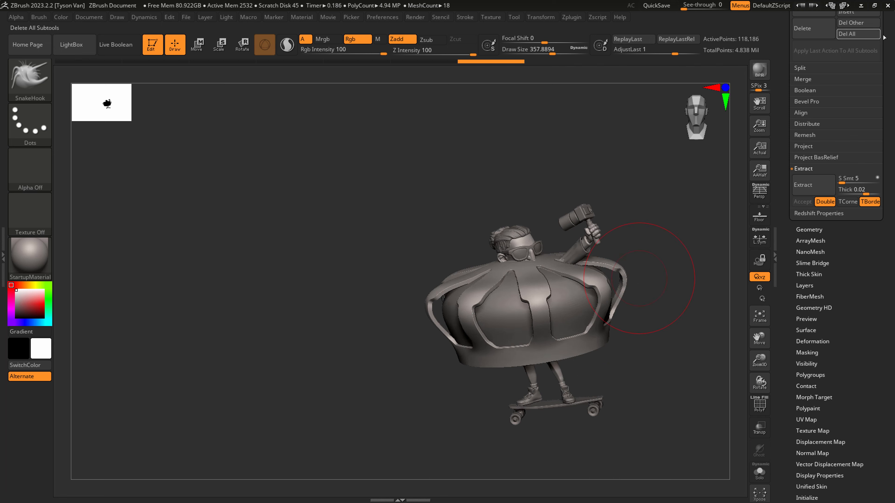
{"action": "scroll", "coordinate": [882, 71], "scroll_direction": "up", "scroll_amount": 6}
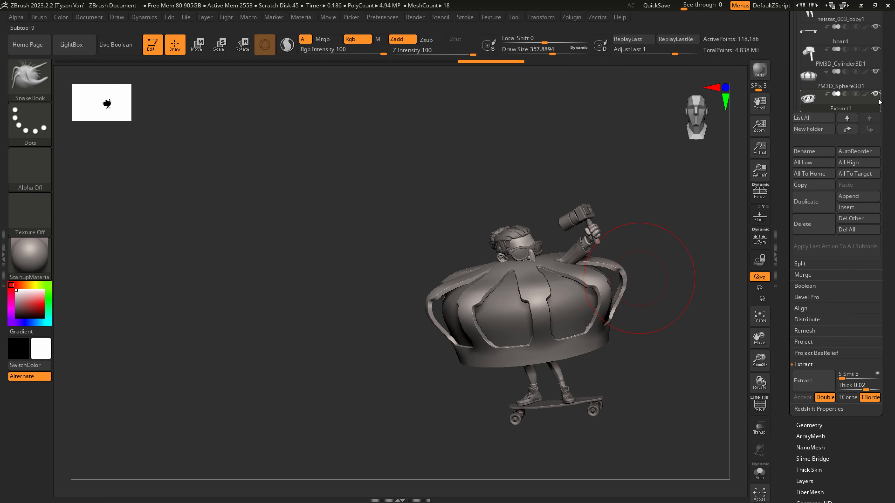
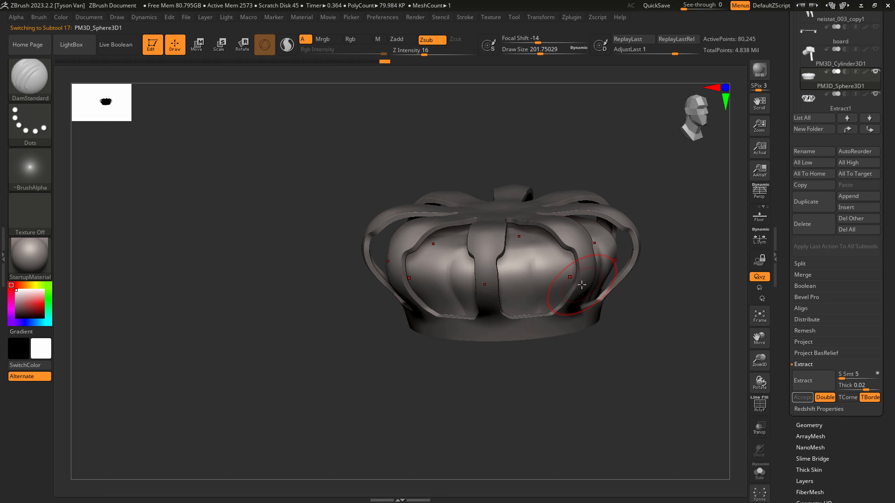
- Isolate the inner dome and carve radial creases from its top down the sides with the DamStandard brush, forming puffed cushion segments
{"action": "left_click", "coordinate": [758, 472]}
{"action": "right_click_drag", "start_coordinate": [525, 278], "coordinate": [535, 299]}
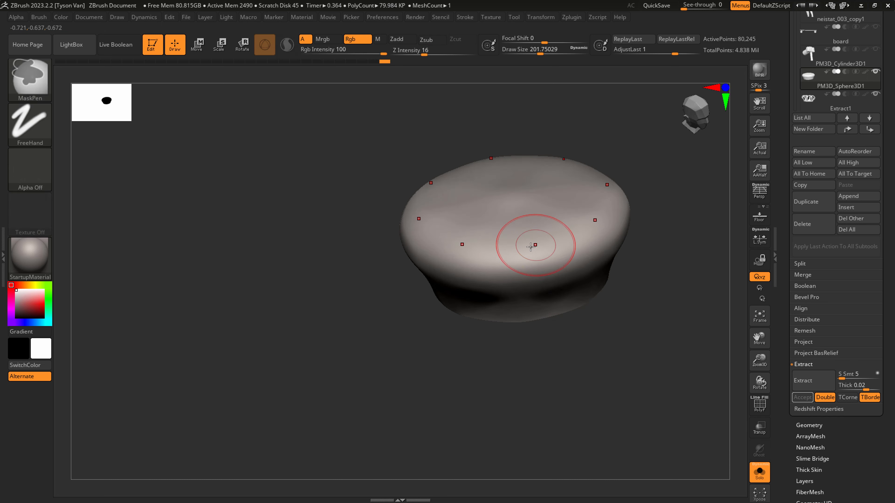
{"action": "right_click_drag", "start_coordinate": [522, 216], "coordinate": [529, 253]}
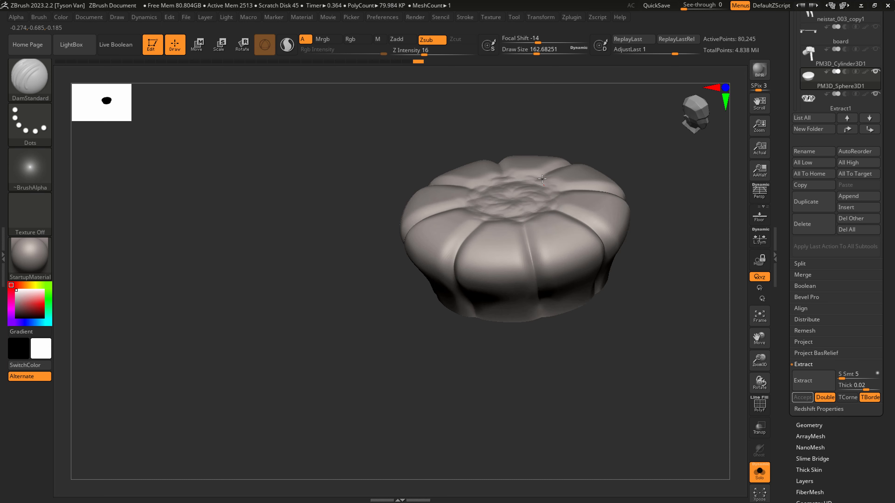
{"action": "right_click_drag", "start_coordinate": [542, 208], "coordinate": [533, 219]}
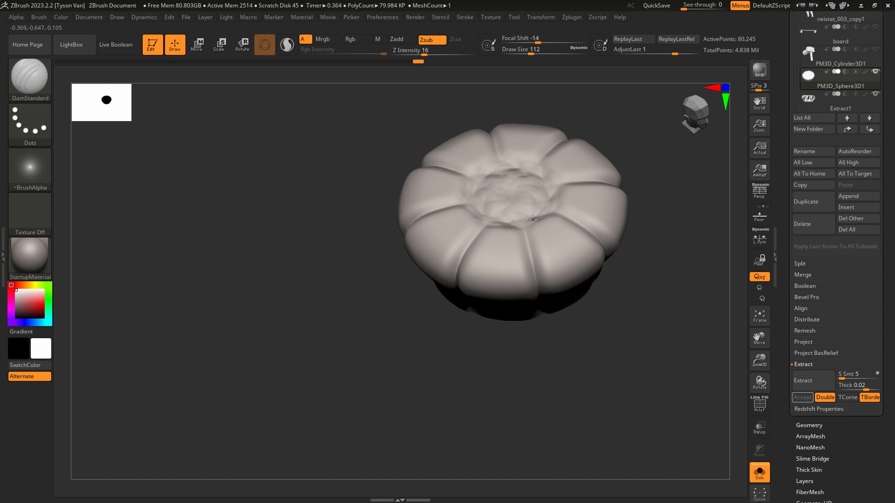
- Smooth the rough centre of the dome's top and define a round crease around it with DamStandard at a draw size of about 80
{"action": "mouse_move", "coordinate": [546, 186]}
{"action": "right_mouse_down"}
{"action": "mouse_move", "coordinate": [520, 226]}
{"action": "mouse_move", "coordinate": [537, 236]}
{"action": "mouse_move", "coordinate": [530, 230]}
{"action": "right_mouse_up"}
{"action": "key", "text": "shift"}
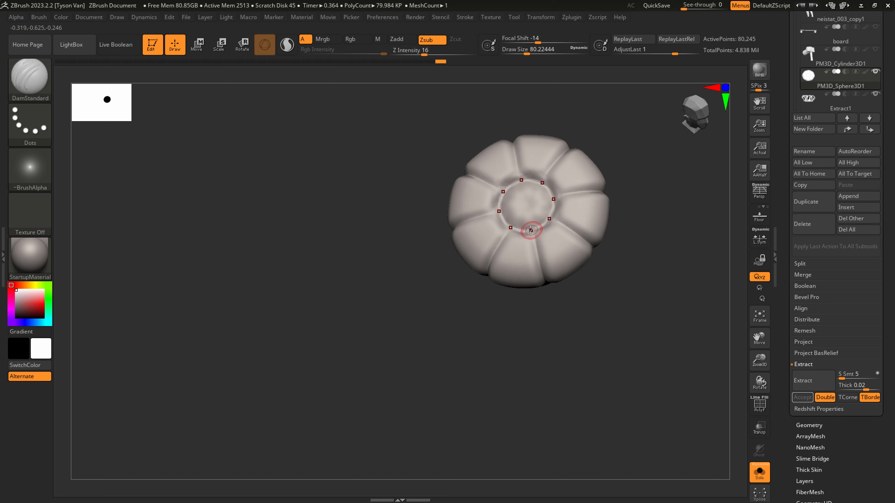
{"action": "right_click_drag", "start_coordinate": [540, 260], "coordinate": [543, 208]}
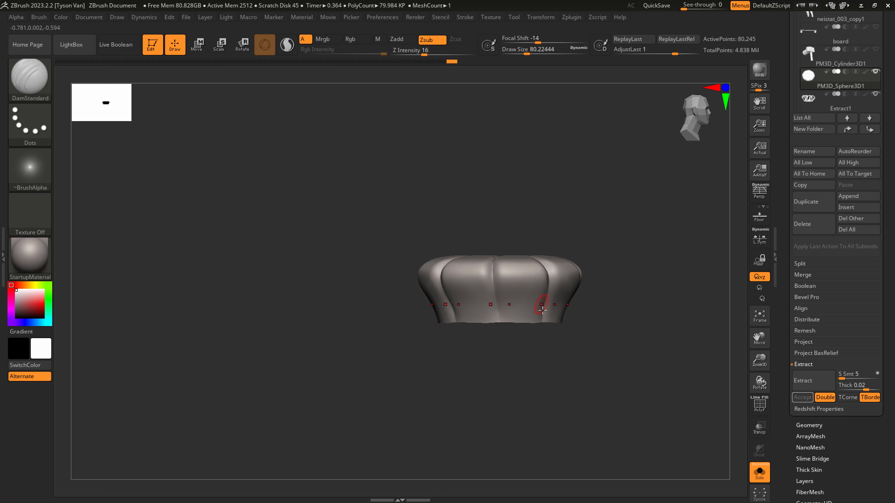
- Show the frame together with the creased dome and compare the crown with the reference drawing in Clip Studio Paint
{"action": "left_click", "coordinate": [759, 474]}
{"action": "right_click_drag", "start_coordinate": [586, 336], "coordinate": [550, 257]}
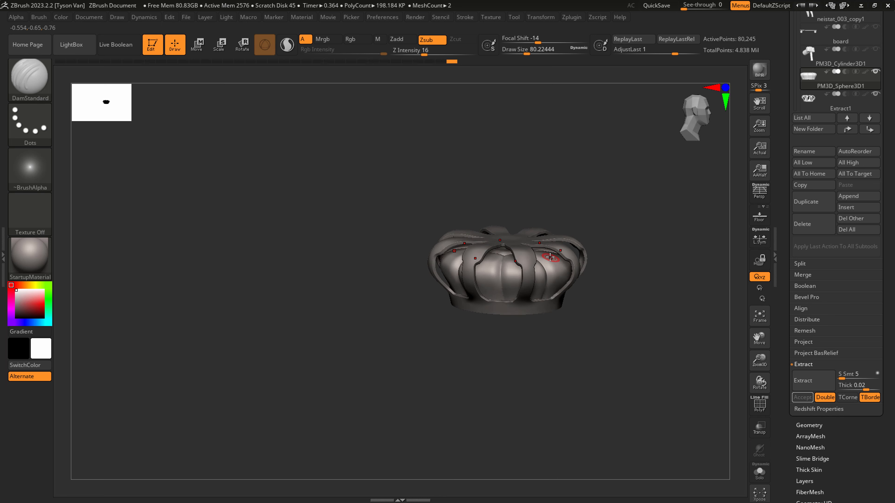
{"action": "key", "text": "alt+Tab"}
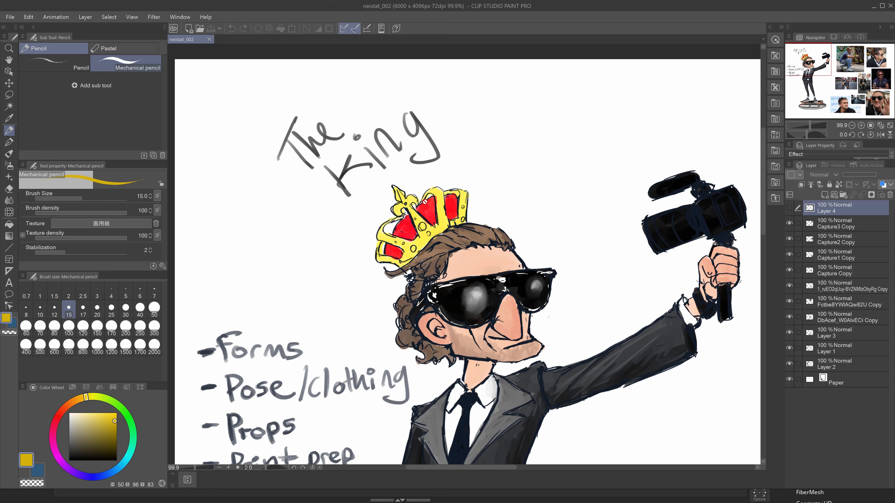
{"action": "key", "text": "alt+Tab"}
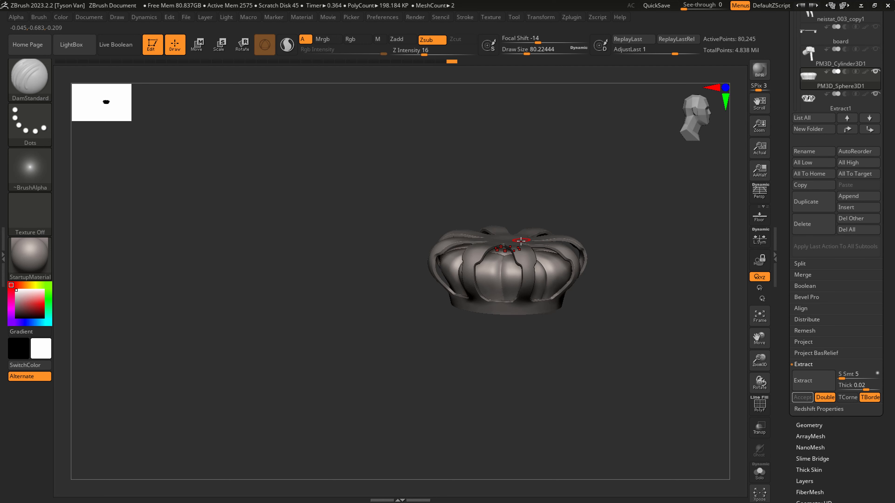
- Select the strapped crown frame subtool, expose its DynaMesh settings, and display its polyframe
{"action": "left_click", "coordinate": [513, 236], "text": "alt"}
{"action": "scroll", "coordinate": [508, 241], "scroll_direction": "up", "scroll_amount": 2}
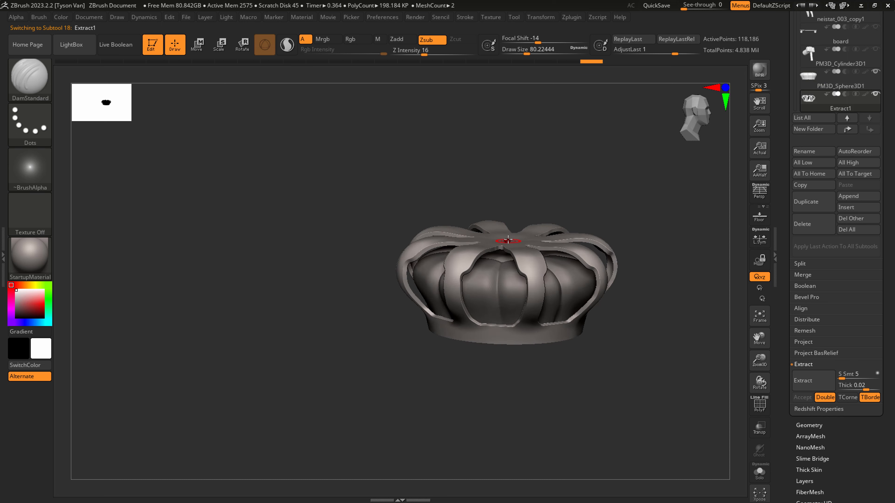
{"action": "right_click_drag", "start_coordinate": [512, 239], "coordinate": [520, 243]}
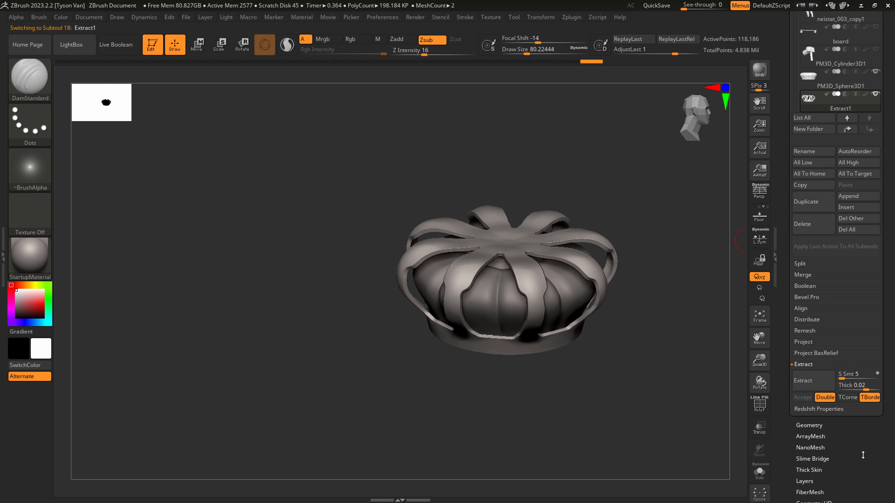
{"action": "left_click", "coordinate": [810, 425]}
{"action": "left_click", "coordinate": [804, 193]}
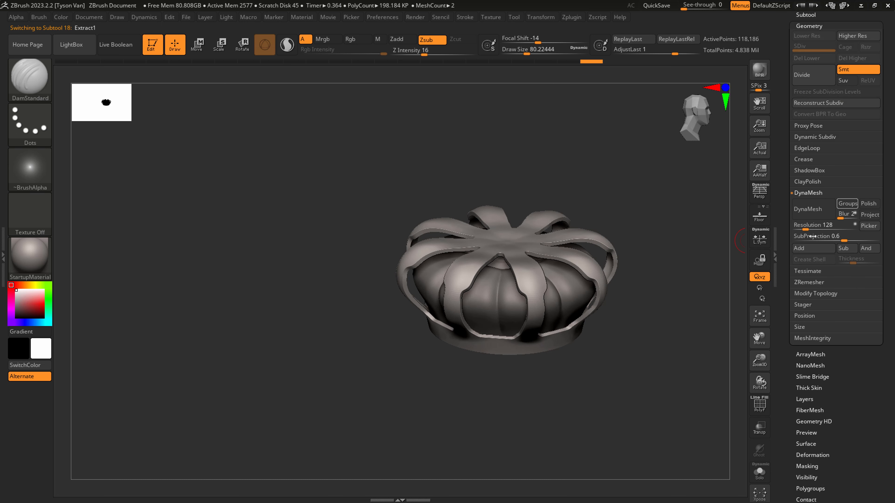
{"action": "scroll", "coordinate": [497, 268], "scroll_direction": "up", "scroll_amount": 2}
{"action": "key", "text": "shift+f"}
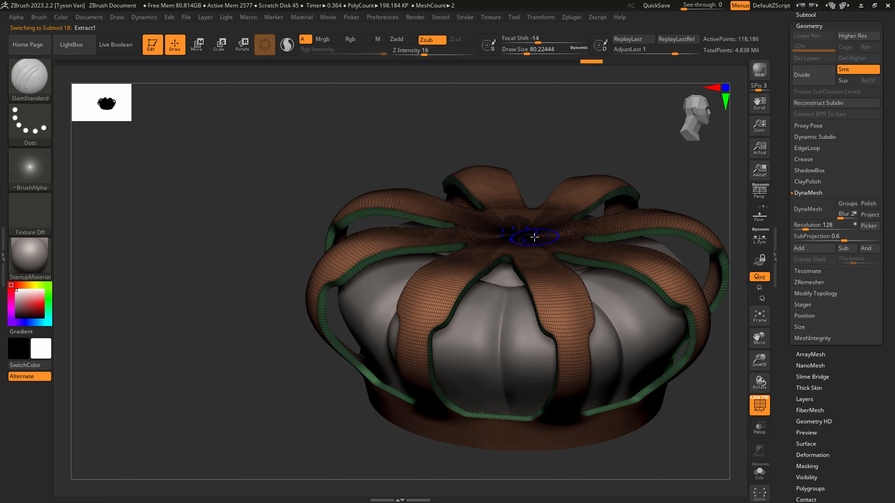
- Save the current work to disk before remeshing the crown frame
{"action": "scroll", "coordinate": [535, 236], "scroll_direction": "up", "scroll_amount": 3}
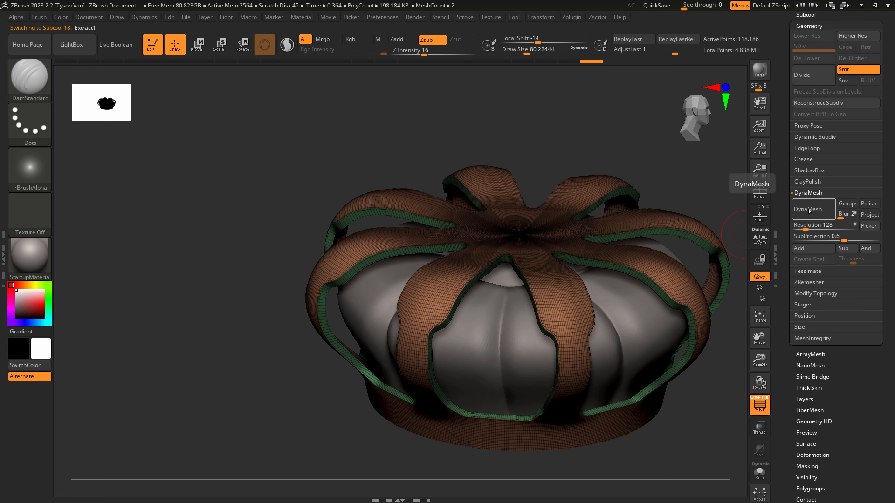
{"action": "scroll", "coordinate": [831, 80], "scroll_direction": "up", "scroll_amount": 3}
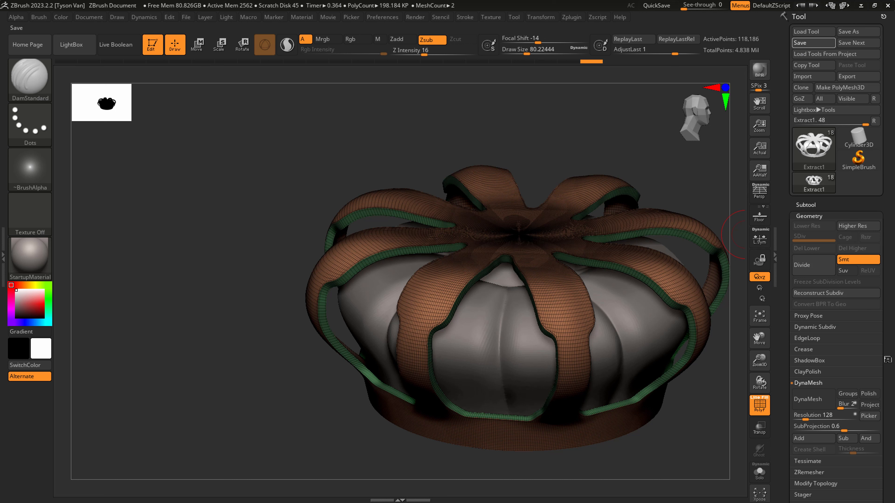
{"action": "scroll", "coordinate": [824, 323], "scroll_direction": "down", "scroll_amount": 2}
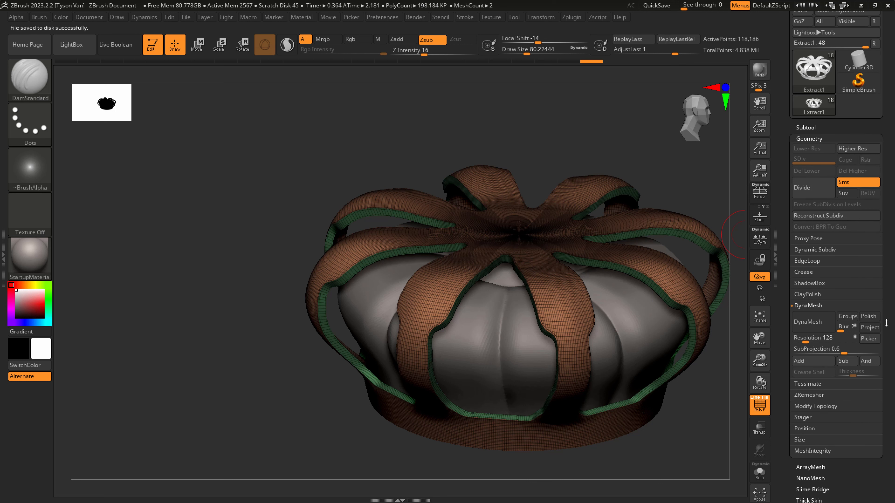
- Convert the crown frame to DynaMesh at resolution 256, discarding the first attempt at the lower resolution
{"action": "left_click", "coordinate": [809, 319]}
{"action": "key", "text": "ctrl+z"}
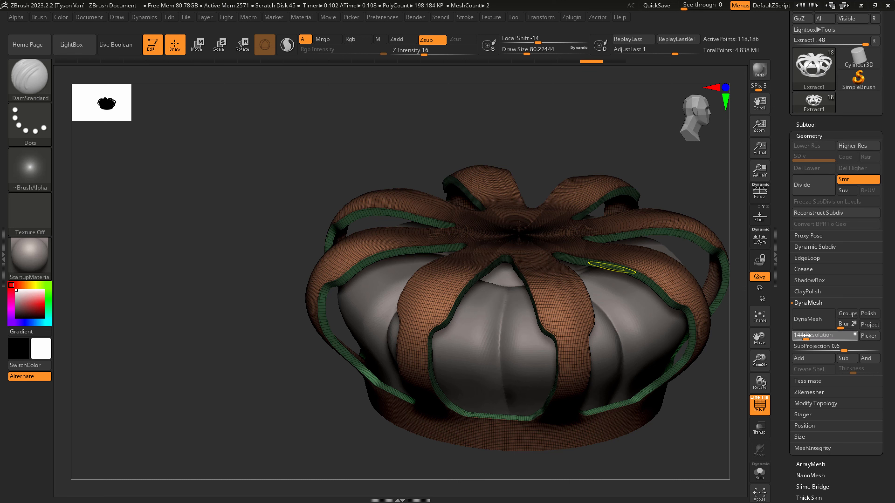
{"action": "left_click_drag", "start_coordinate": [809, 335], "coordinate": [810, 334]}
{"action": "left_click", "coordinate": [810, 319]}
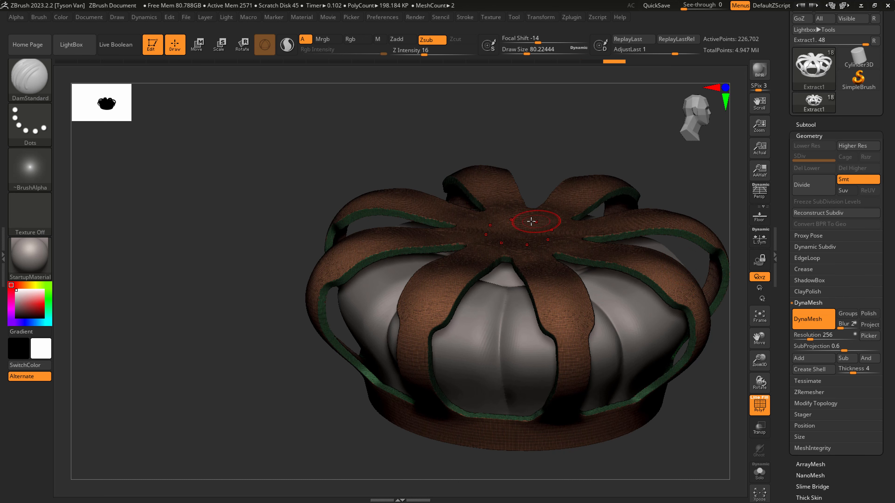
- Mask a circular patch at the centre of the crown's top with draw size about 59, and invert the mask
{"action": "right_click_drag", "start_coordinate": [531, 221], "coordinate": [525, 235]}
{"action": "mouse_move", "coordinate": [529, 226]}
{"action": "left_mouse_down", "text": "ctrl"}
{"action": "mouse_move", "coordinate": [534, 245]}
{"action": "mouse_move", "coordinate": [538, 229]}
{"action": "left_mouse_up", "text": "ctrl"}
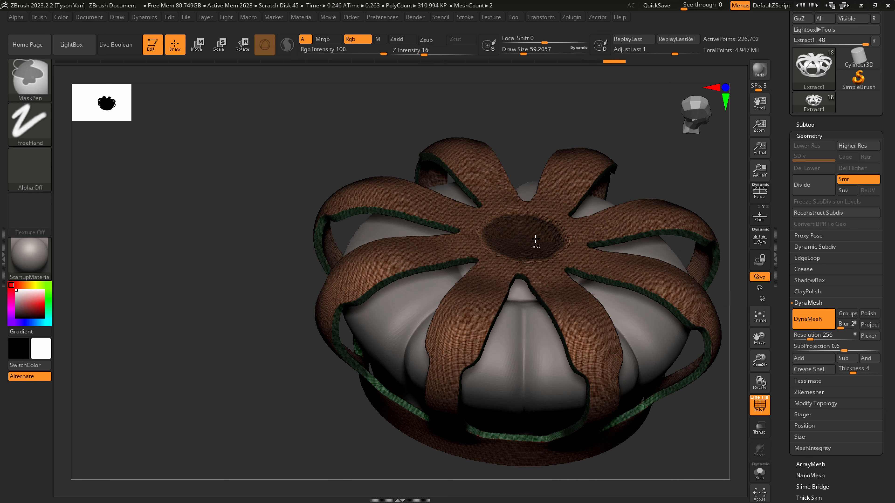
{"action": "right_click_drag", "start_coordinate": [536, 239], "coordinate": [534, 210]}
{"action": "left_click", "coordinate": [551, 172], "text": "ctrl"}
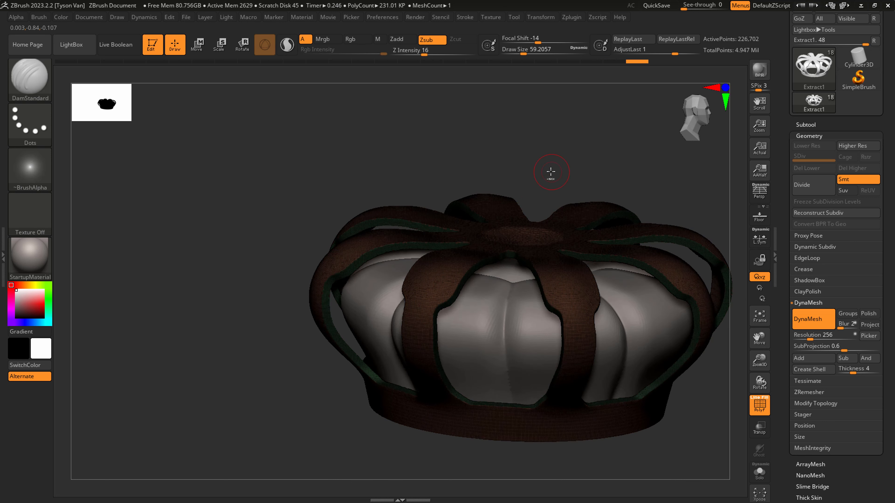
- Try raising the unmasked centre patch straight up into a tapered stub, clearing the mask and updating the DynaMesh
{"action": "left_click", "coordinate": [197, 44]}
{"action": "left_click", "coordinate": [506, 286]}
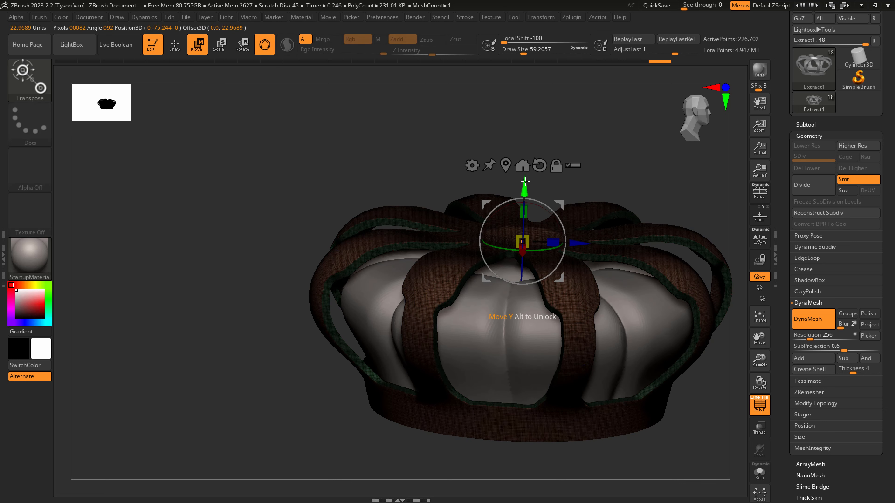
{"action": "left_click_drag", "start_coordinate": [525, 182], "coordinate": [526, 131]}
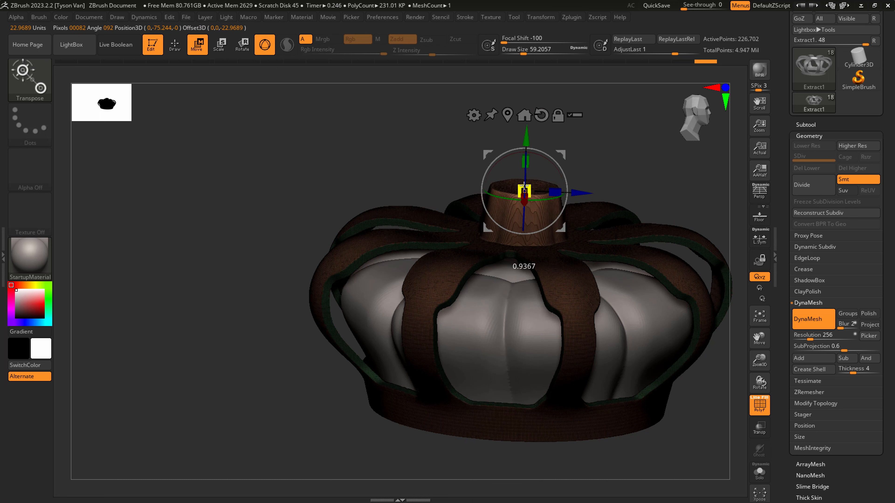
{"action": "left_click_drag", "start_coordinate": [601, 156], "coordinate": [596, 168], "text": "ctrl"}
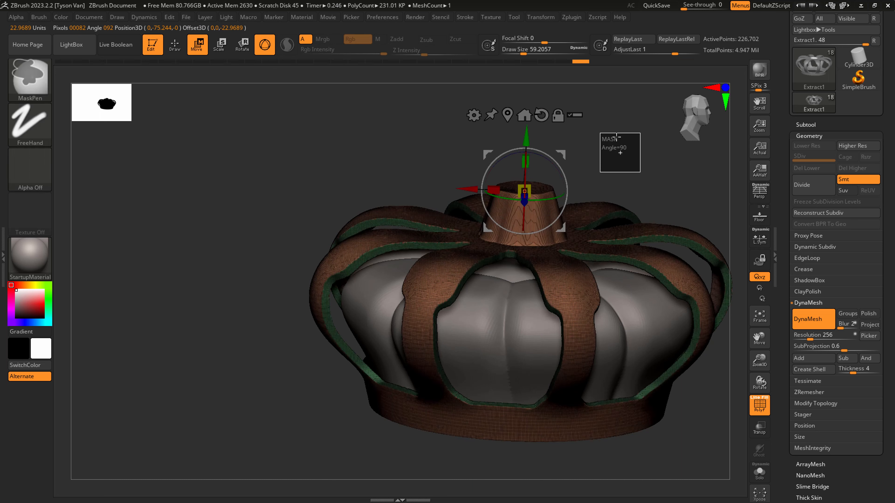
{"action": "left_click_drag", "start_coordinate": [617, 137], "coordinate": [640, 133], "text": "ctrl"}
- Hide the polyframe, mask a small circle on the stub's top with draw size about 49, and invert the mask
{"action": "right_click_drag", "start_coordinate": [542, 182], "coordinate": [539, 201]}
{"action": "key", "text": "q"}
{"action": "key", "text": "s"}
{"action": "left_click_drag", "start_coordinate": [532, 190], "coordinate": [526, 192]}
{"action": "key", "text": "ctrl"}
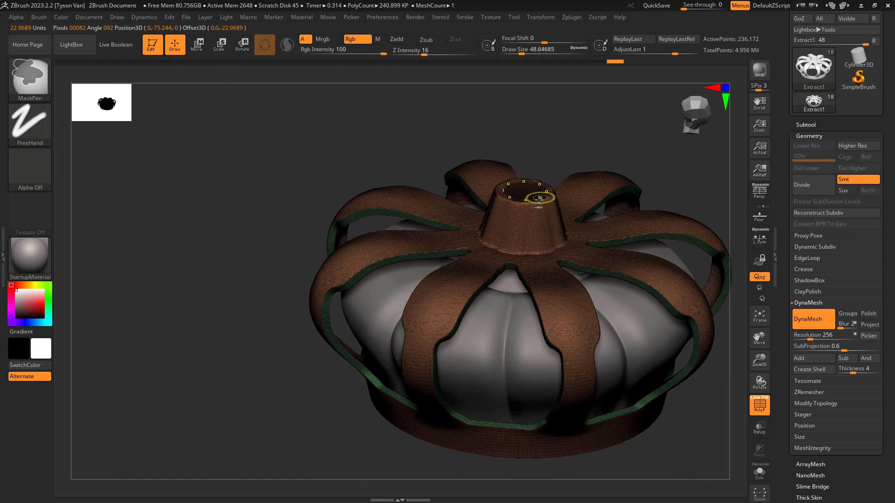
{"action": "mouse_move", "coordinate": [553, 186]}
{"action": "right_mouse_down", "text": "ctrl"}
{"action": "mouse_move", "coordinate": [560, 197]}
{"action": "mouse_move", "coordinate": [553, 233]}
{"action": "mouse_move", "coordinate": [530, 248]}
{"action": "mouse_move", "coordinate": [534, 240]}
{"action": "right_mouse_up", "text": "ctrl"}
{"action": "key", "text": "shift+f"}
{"action": "key", "text": "g"}
{"action": "left_click", "coordinate": [462, 279]}
{"action": "key", "text": "ctrl"}
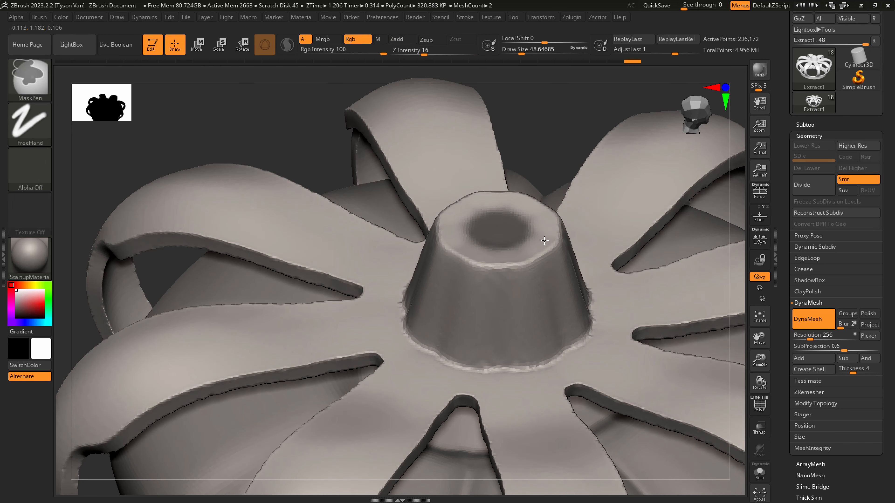
{"action": "left_click", "coordinate": [550, 159], "text": "ctrl"}
- Try raising the small unmasked circle into a second narrower tier above the stub and update the DynaMesh
{"action": "right_click_drag", "start_coordinate": [512, 175], "coordinate": [462, 130], "text": "ctrl"}
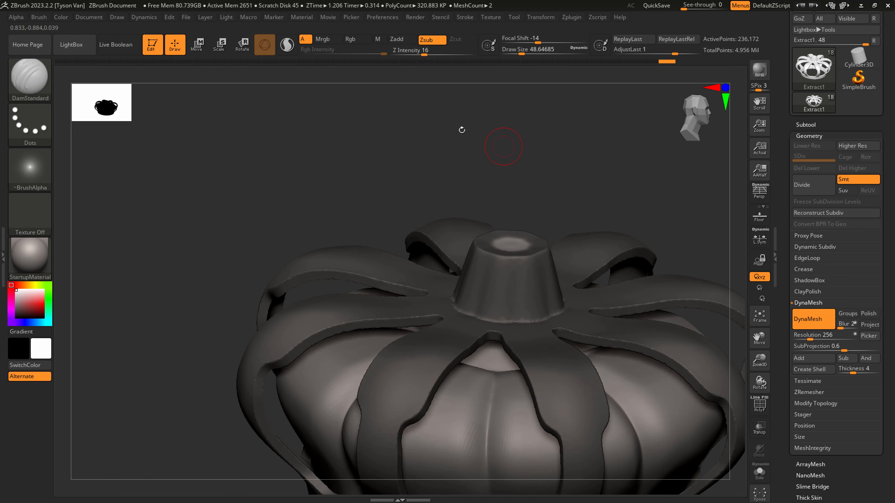
{"action": "left_click", "coordinate": [196, 45]}
{"action": "left_click_drag", "start_coordinate": [512, 195], "coordinate": [515, 153]}
{"action": "mouse_move", "coordinate": [589, 190]}
{"action": "left_mouse_down", "text": "ctrl"}
{"action": "mouse_move", "coordinate": [620, 169]}
{"action": "mouse_move", "coordinate": [630, 177]}
{"action": "mouse_move", "coordinate": [585, 207]}
{"action": "left_mouse_up", "text": "ctrl"}
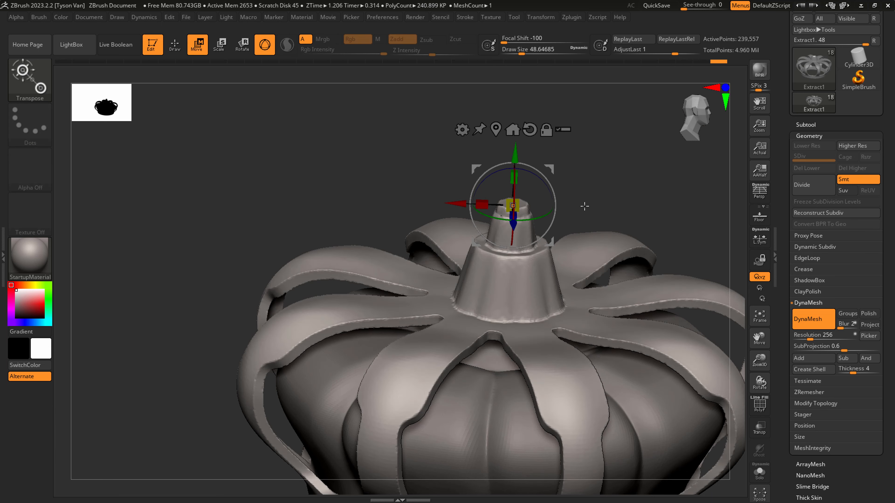
- Isolate the crown frame and examine the underside beneath the raised centre
{"action": "right_click_drag", "start_coordinate": [577, 237], "coordinate": [734, 354]}
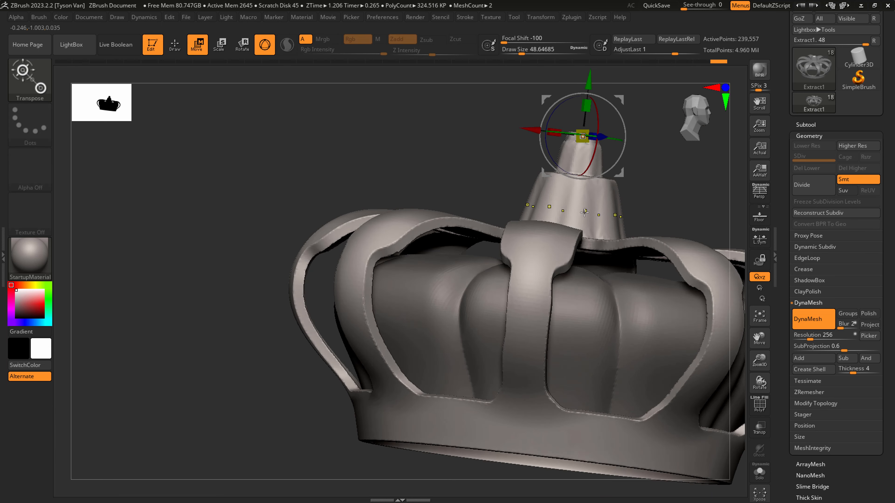
{"action": "left_click", "coordinate": [760, 479]}
{"action": "right_click_drag", "start_coordinate": [606, 282], "coordinate": [581, 152]}
- Undo both raised tiers back to the flat top with the inverted mask, and return to Draw mode
{"action": "key", "text": "ctrl+z"}
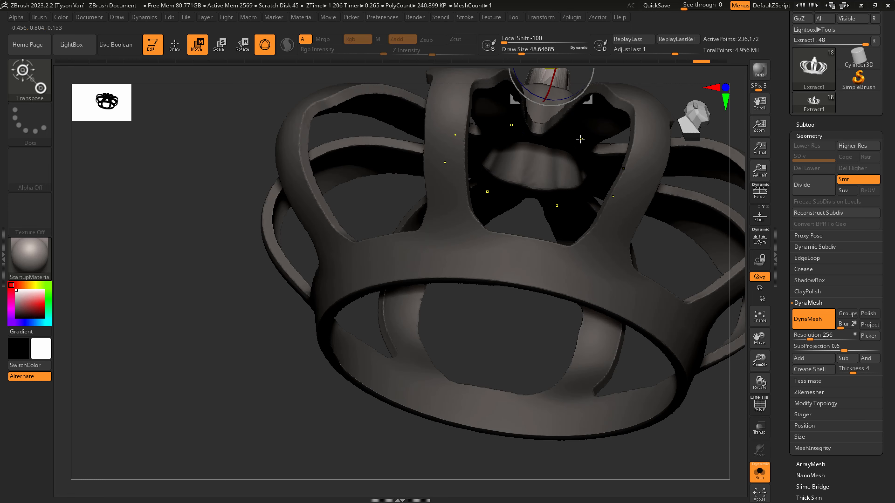
{"action": "left_click", "coordinate": [580, 139], "text": "ctrl"}
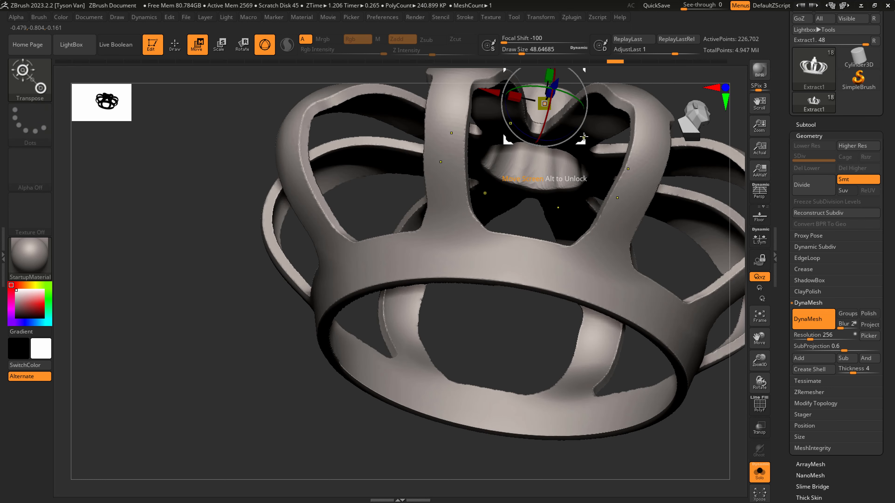
{"action": "key", "text": "ctrl+z"}
{"action": "key", "text": "ctrl+z"}
{"action": "key", "text": "ctrl+z"}
{"action": "key", "text": "ctrl+z"}
{"action": "key", "text": "ctrl+z"}
{"action": "key", "text": "q"}
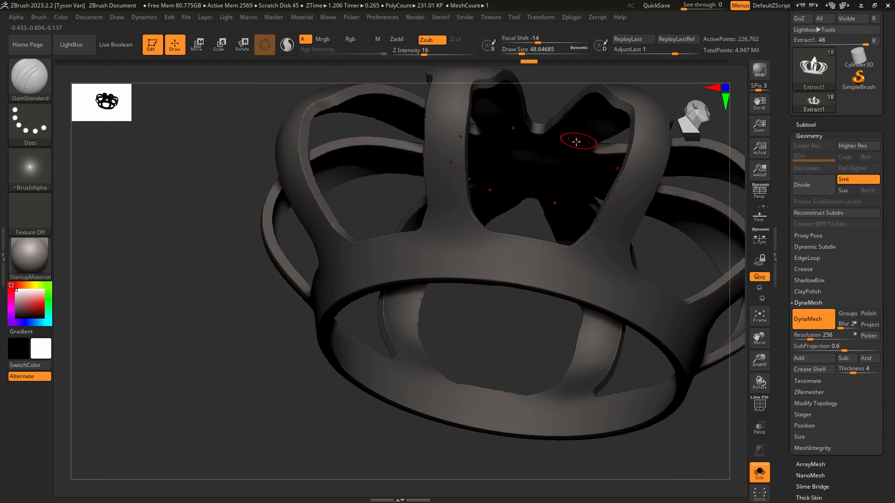
- Extend the mask over the underside of the crown's centre, leaving only the top circular patch unmasked
{"action": "mouse_move", "coordinate": [576, 142]}
{"action": "right_mouse_down"}
{"action": "mouse_move", "coordinate": [573, 126]}
{"action": "mouse_move", "coordinate": [524, 350]}
{"action": "mouse_move", "coordinate": [503, 320]}
{"action": "right_mouse_up"}
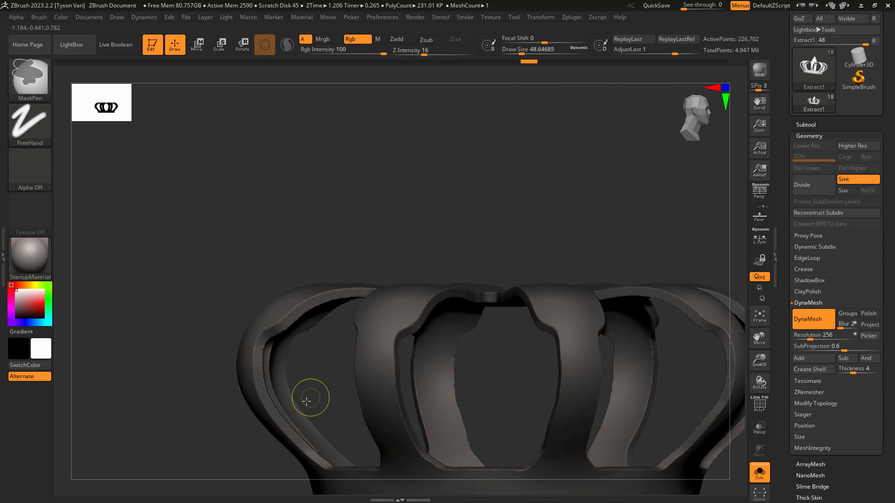
{"action": "left_click_drag", "start_coordinate": [308, 398], "coordinate": [622, 300], "text": "ctrl"}
{"action": "right_click_drag", "start_coordinate": [613, 303], "coordinate": [524, 415]}
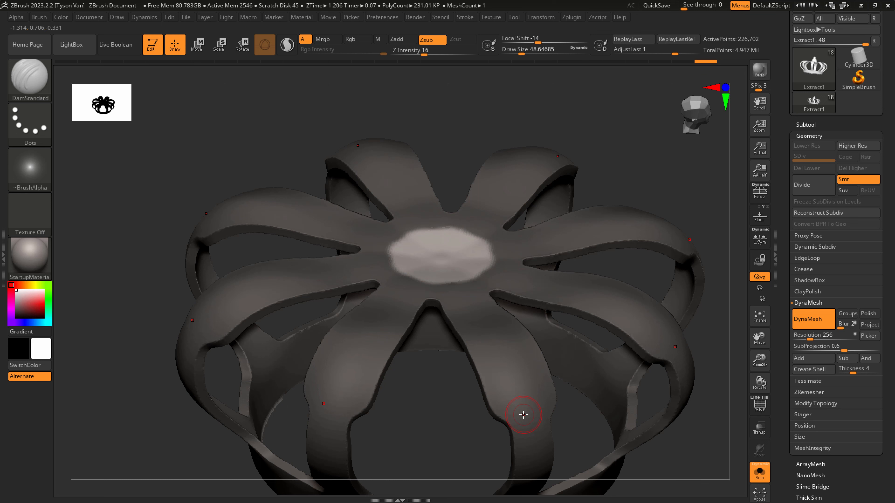
- Move the unmasked top patch upward into a short tapered stub, and clear the mask and update the DynaMesh
{"action": "left_click", "coordinate": [196, 43]}
{"action": "mouse_move", "coordinate": [455, 267]}
{"action": "left_mouse_down"}
{"action": "mouse_move", "coordinate": [456, 217]}
{"action": "mouse_move", "coordinate": [455, 226]}
{"action": "left_mouse_up"}
{"action": "left_click_drag", "start_coordinate": [510, 104], "coordinate": [532, 97], "text": "ctrl"}
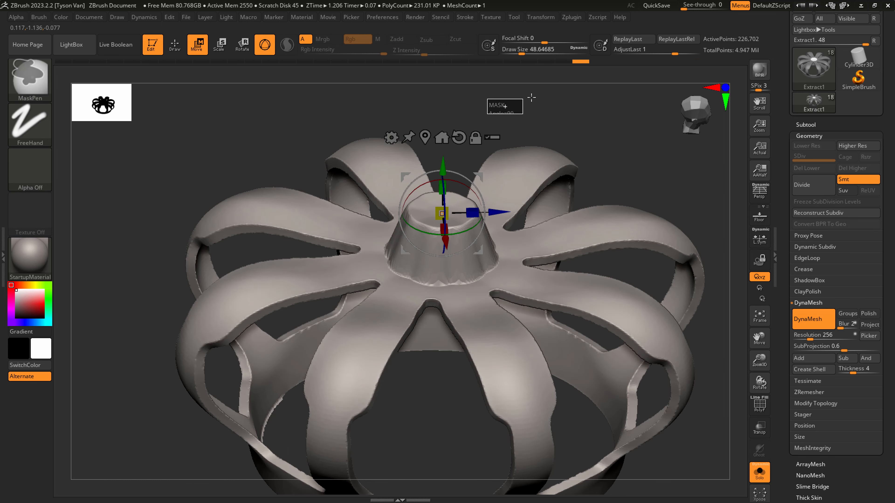
- Insert a cylinder from the IMM Primitives H brush on the centre of the stub's top
{"action": "key", "text": "q"}
{"action": "left_click", "coordinate": [31, 76]}
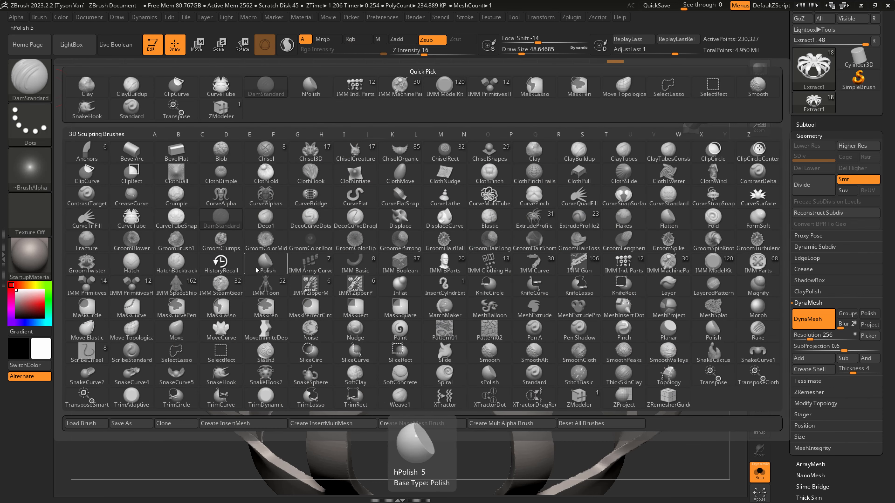
{"action": "left_click", "coordinate": [489, 87]}
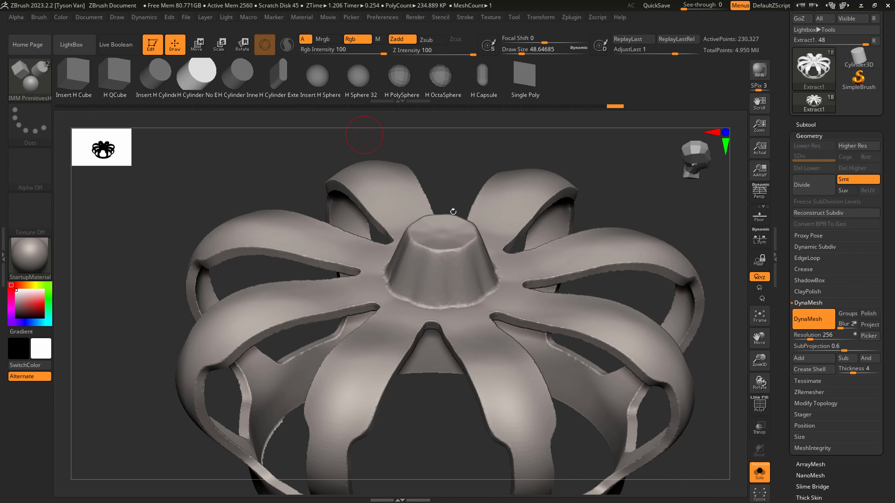
{"action": "right_click_drag", "start_coordinate": [453, 212], "coordinate": [443, 235]}
{"action": "mouse_move", "coordinate": [443, 234]}
{"action": "left_mouse_down"}
{"action": "mouse_move", "coordinate": [453, 239]}
{"action": "mouse_move", "coordinate": [451, 212]}
{"action": "left_mouse_up"}
- Scale the inserted cylinder into a slim post and fuse it to the crown frame by updating the DynaMesh
{"action": "left_click", "coordinate": [219, 47]}
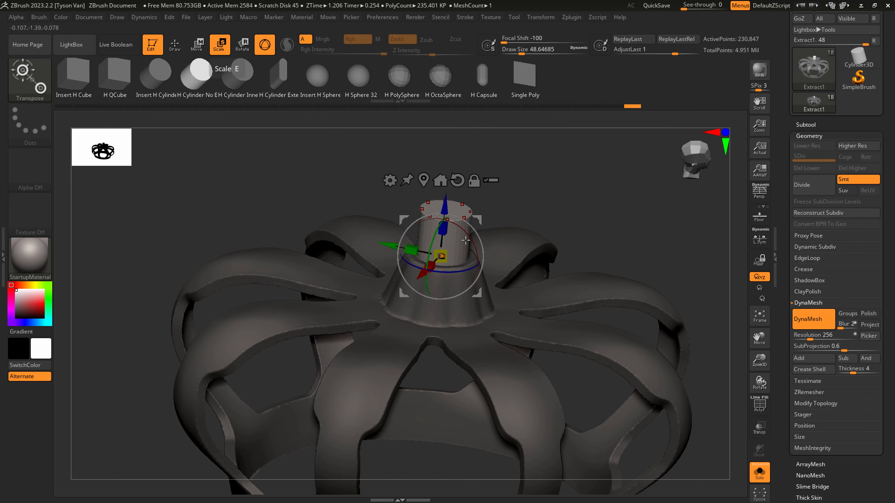
{"action": "left_click_drag", "start_coordinate": [445, 227], "coordinate": [445, 197]}
{"action": "left_click_drag", "start_coordinate": [587, 192], "coordinate": [588, 194], "text": "ctrl"}
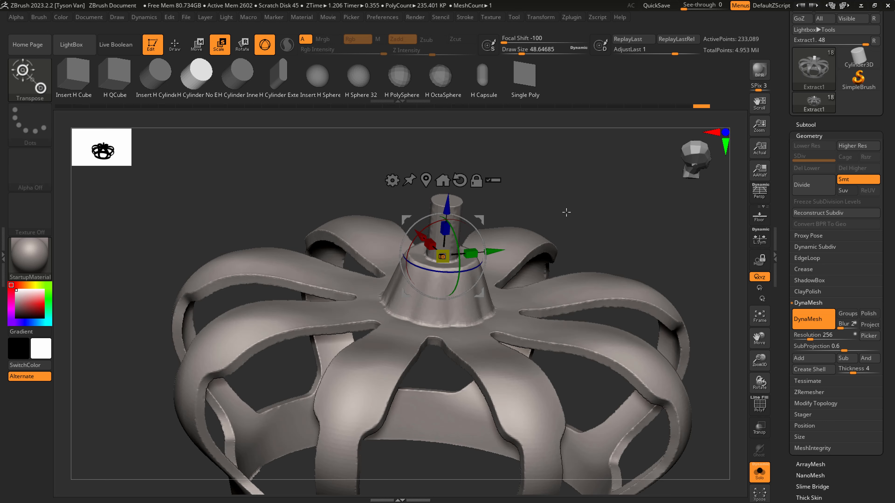
- Build a thick collar around the post's upper end using the ClayBuildup brush at draw size about 35
{"action": "key", "text": "q"}
{"action": "mouse_move", "coordinate": [474, 199]}
{"action": "left_mouse_down"}
{"action": "mouse_move", "coordinate": [466, 200]}
{"action": "mouse_move", "coordinate": [473, 199]}
{"action": "left_mouse_up"}
{"action": "key", "text": "shift"}
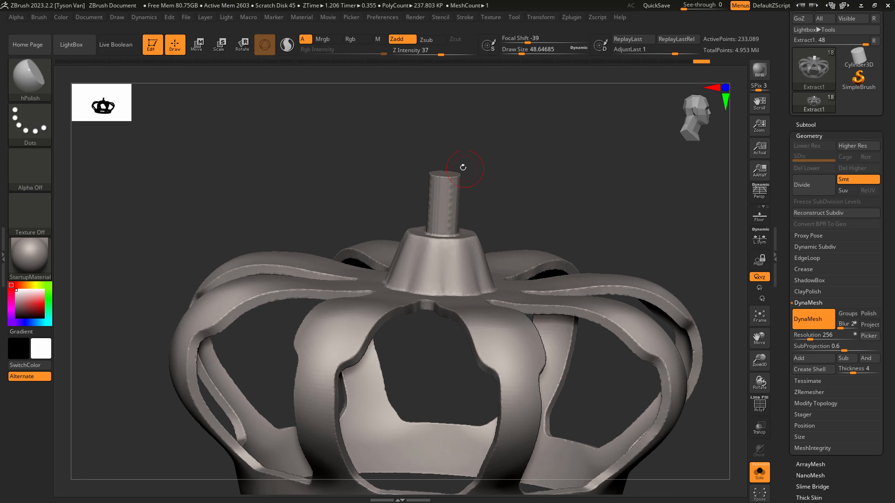
{"action": "key", "text": "shift"}
{"action": "key", "text": "b"}
{"action": "key", "text": "c"}
{"action": "key", "text": "b"}
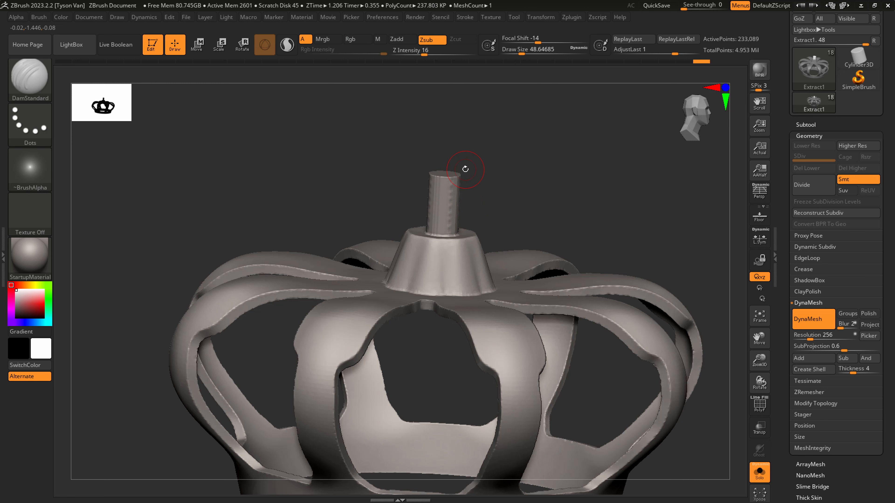
{"action": "right_click_drag", "start_coordinate": [456, 180], "coordinate": [457, 212], "text": "ctrl"}
{"action": "key", "text": "s"}
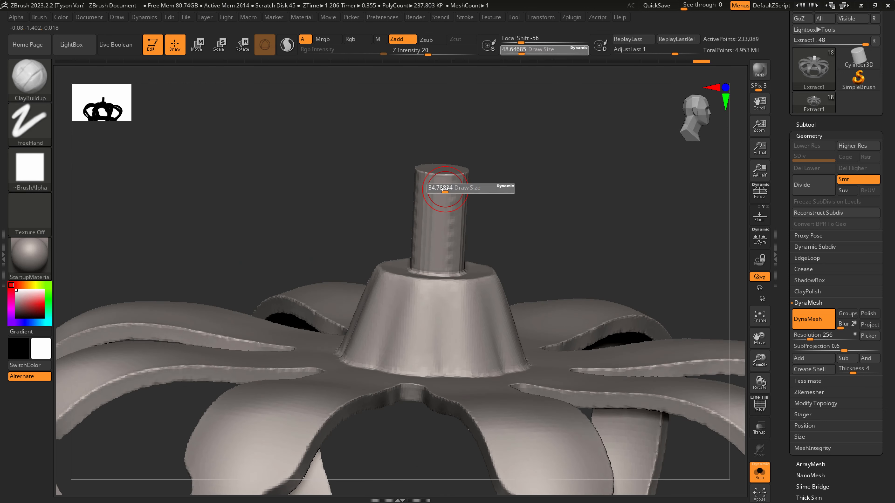
{"action": "left_click_drag", "start_coordinate": [444, 190], "coordinate": [437, 190]}
{"action": "mouse_move", "coordinate": [437, 190]}
{"action": "left_mouse_down"}
{"action": "mouse_move", "coordinate": [444, 195]}
{"action": "mouse_move", "coordinate": [465, 168]}
{"action": "left_mouse_up"}
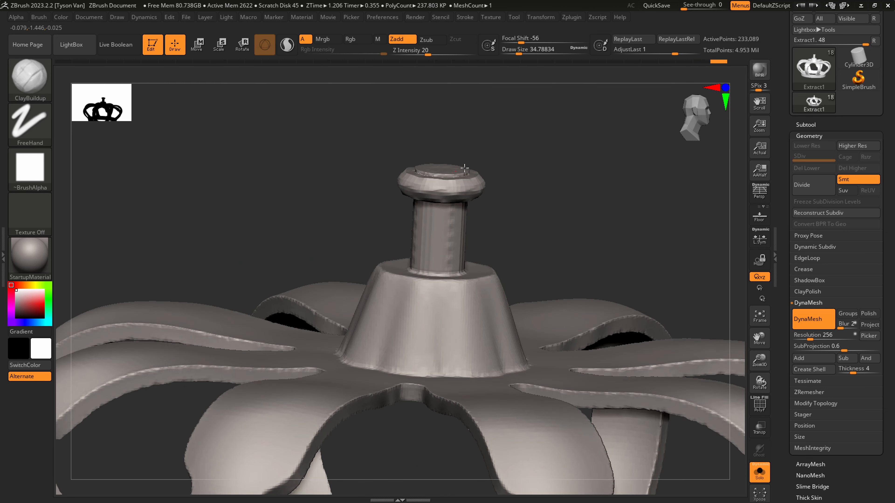
- Build stepped ridges around the tapered stub with ClayBuildup and update the DynaMesh
{"action": "mouse_move", "coordinate": [488, 299]}
{"action": "left_mouse_down"}
{"action": "mouse_move", "coordinate": [370, 299]}
{"action": "mouse_move", "coordinate": [500, 307]}
{"action": "mouse_move", "coordinate": [356, 332]}
{"action": "mouse_move", "coordinate": [507, 337]}
{"action": "left_mouse_up"}
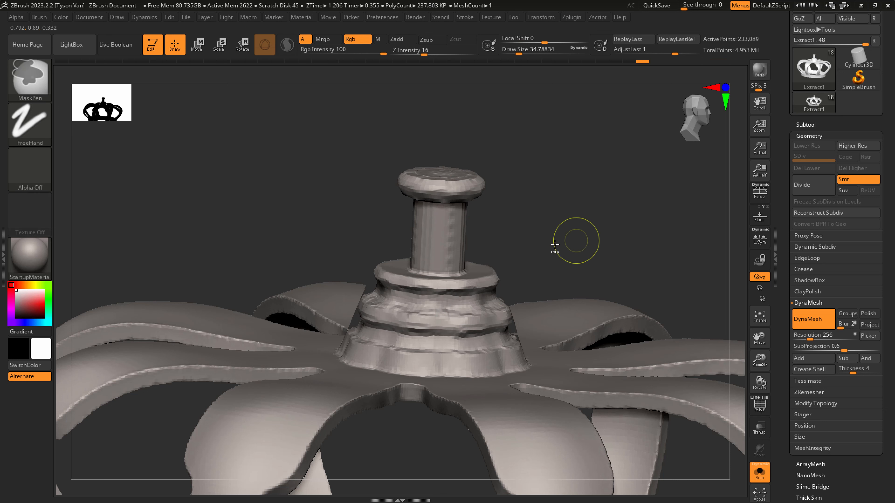
{"action": "left_click_drag", "start_coordinate": [552, 245], "coordinate": [654, 184], "text": "ctrl"}
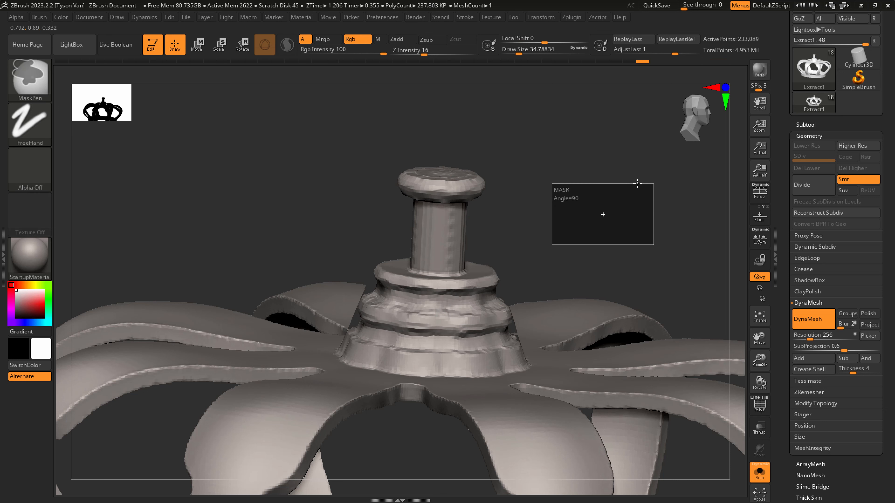
- Enable the DynaMesh Polish option and remesh the crown frame, smoothing the stepped ridges around the finial's base
{"action": "left_click", "coordinate": [869, 314]}
{"action": "left_click_drag", "start_coordinate": [550, 262], "coordinate": [651, 187], "text": "ctrl"}
{"action": "left_click_drag", "start_coordinate": [488, 302], "coordinate": [502, 297], "text": "shift"}
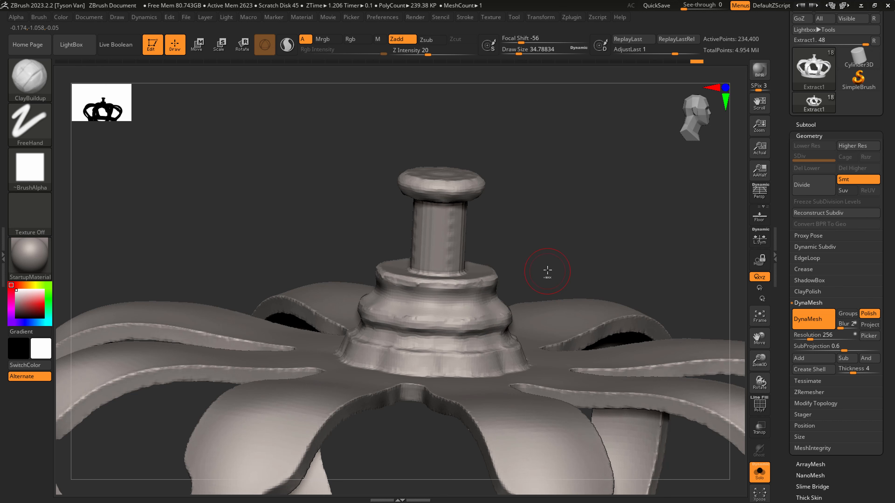
{"action": "left_click_drag", "start_coordinate": [538, 258], "coordinate": [629, 208], "text": "ctrl"}
{"action": "right_click_drag", "start_coordinate": [469, 307], "coordinate": [466, 341]}
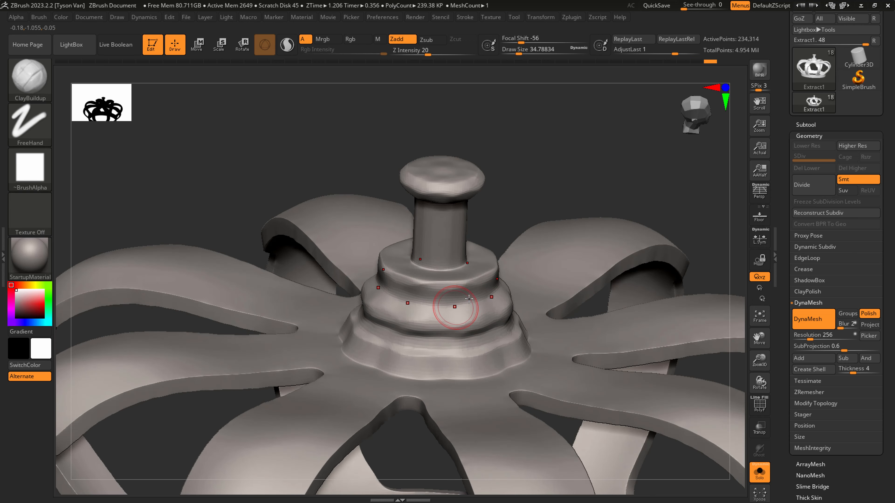
- Raise the DynaMesh resolution to 416 and remesh the crown frame
{"action": "key", "text": "s"}
{"action": "left_click_drag", "start_coordinate": [462, 304], "coordinate": [457, 304]}
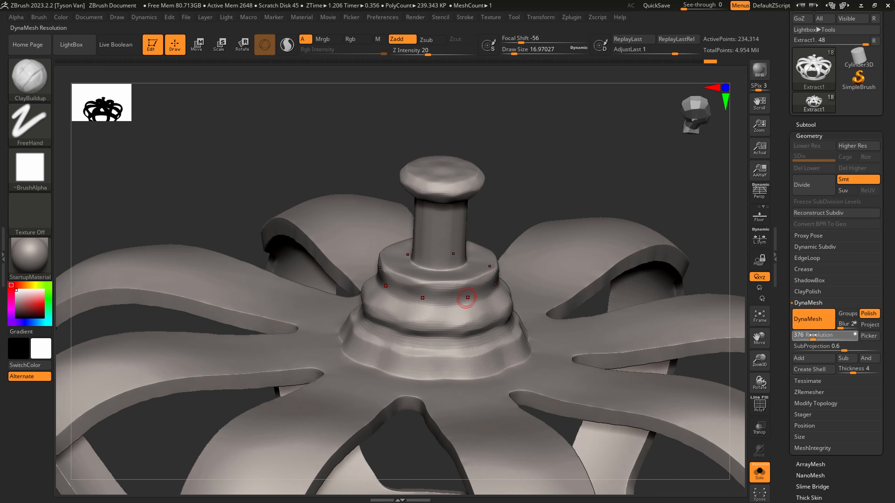
{"action": "left_click_drag", "start_coordinate": [812, 335], "coordinate": [816, 335]}
{"action": "left_click_drag", "start_coordinate": [516, 197], "coordinate": [571, 165], "text": "ctrl"}
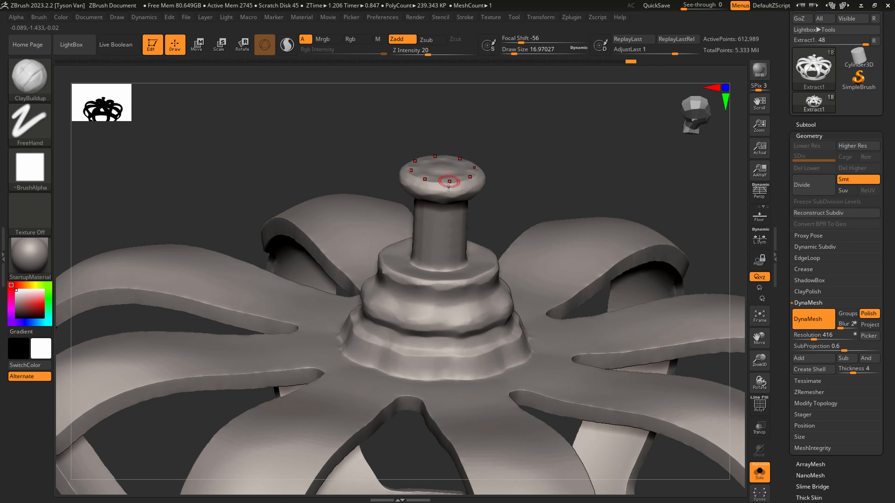
- Sculpt vertical ribs around the finial's base and pull a pointed spike from the top of its cap, updating the DynaMesh
{"action": "key", "text": "s"}
{"action": "left_click_drag", "start_coordinate": [447, 187], "coordinate": [500, 182]}
{"action": "key", "text": "s"}
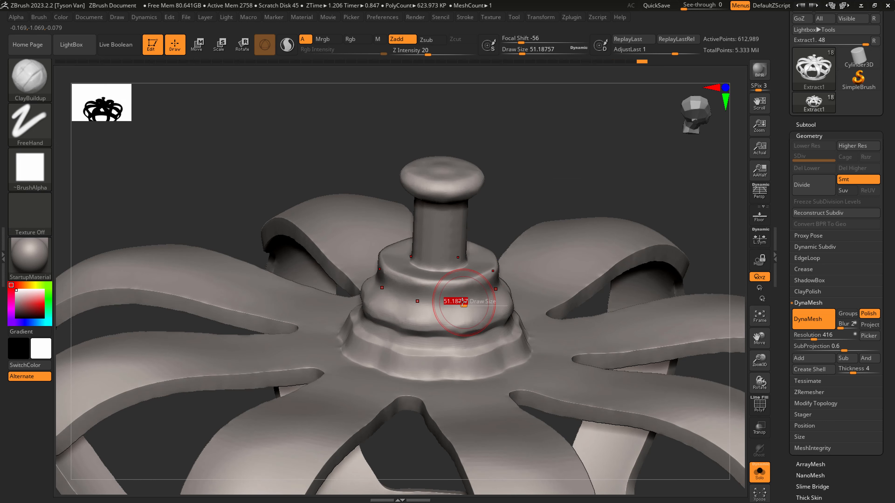
{"action": "mouse_move", "coordinate": [462, 302]}
{"action": "left_mouse_down"}
{"action": "mouse_move", "coordinate": [470, 297]}
{"action": "mouse_move", "coordinate": [451, 300]}
{"action": "mouse_move", "coordinate": [479, 298]}
{"action": "mouse_move", "coordinate": [469, 348]}
{"action": "mouse_move", "coordinate": [468, 321]}
{"action": "mouse_move", "coordinate": [471, 355]}
{"action": "left_mouse_up"}
{"action": "left_click_drag", "start_coordinate": [513, 174], "coordinate": [598, 118], "text": "ctrl"}
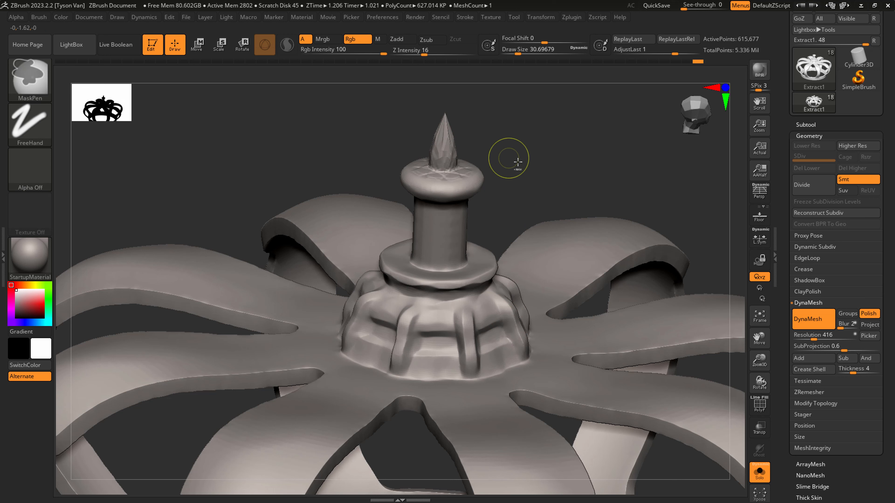
{"action": "left_click_drag", "start_coordinate": [518, 160], "coordinate": [601, 116], "text": "ctrl"}
- Build a rounded bulge around the spike's base with ClayBuildup at draw size about 23, and smooth the tip
{"action": "key", "text": "s"}
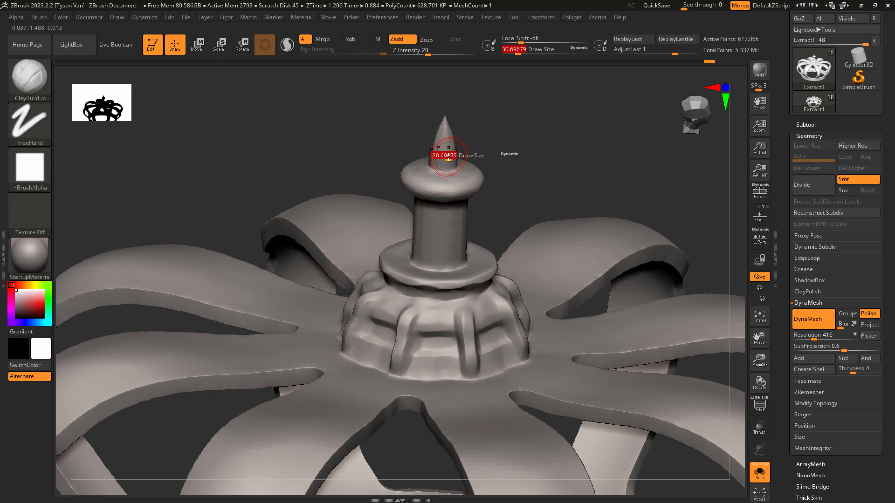
{"action": "left_click_drag", "start_coordinate": [445, 158], "coordinate": [443, 157]}
{"action": "left_click_drag", "start_coordinate": [444, 158], "coordinate": [438, 157]}
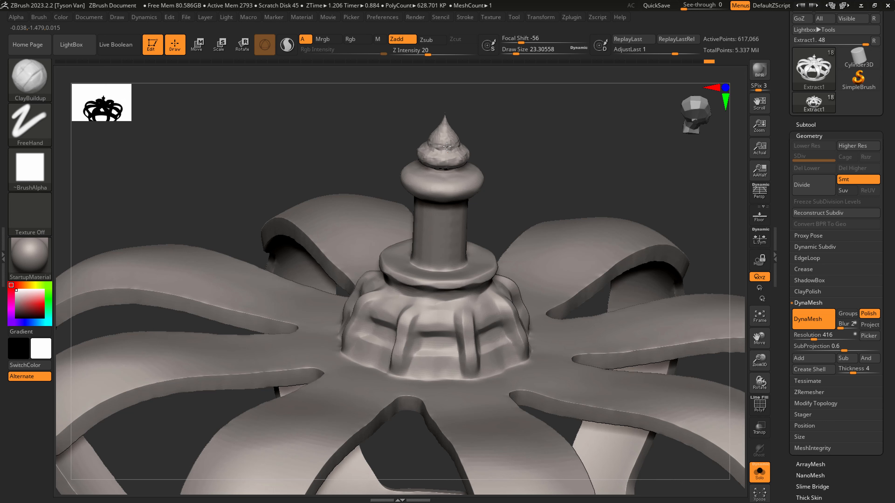
{"action": "left_click_drag", "start_coordinate": [448, 108], "coordinate": [446, 119], "text": "shift"}
- Mask a large round spot and two smaller ones below it on the outer face of each strap
{"action": "key", "text": "f"}
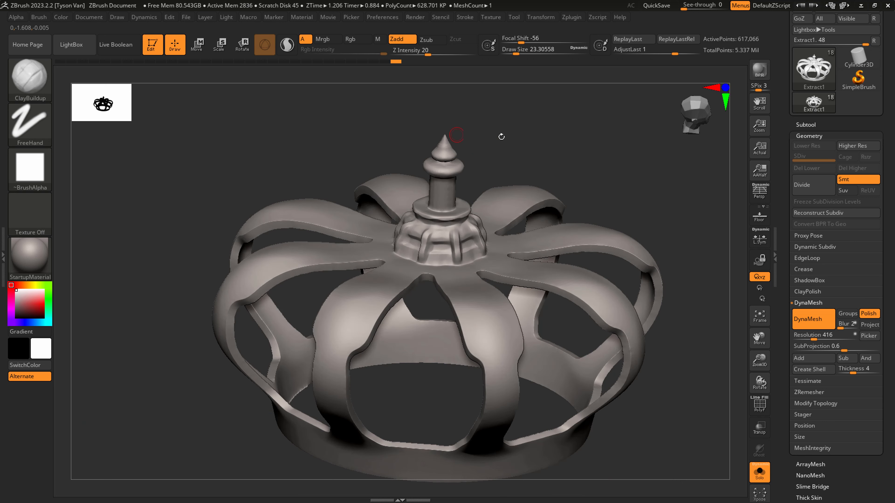
{"action": "right_click_drag", "start_coordinate": [499, 334], "coordinate": [495, 331]}
{"action": "left_click_drag", "start_coordinate": [495, 331], "coordinate": [497, 324], "text": "ctrl"}
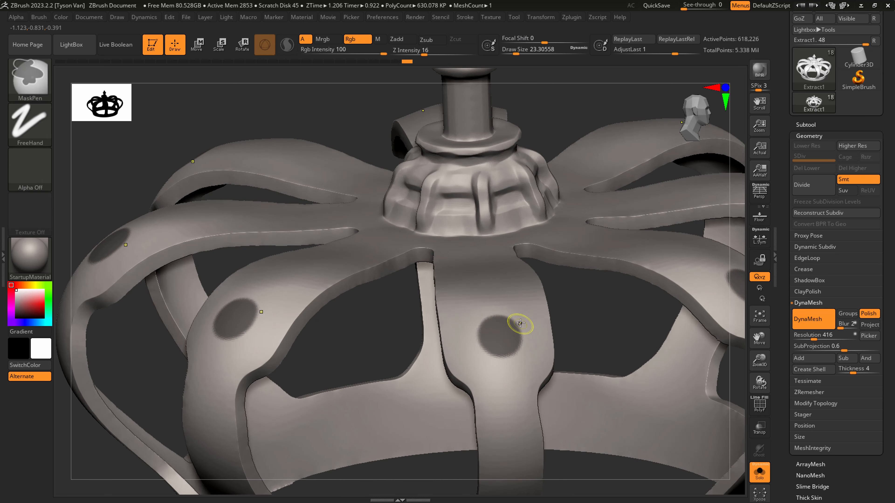
{"action": "right_click_drag", "start_coordinate": [521, 323], "coordinate": [486, 260]}
{"action": "left_click_drag", "start_coordinate": [483, 314], "coordinate": [484, 331], "text": "ctrl"}
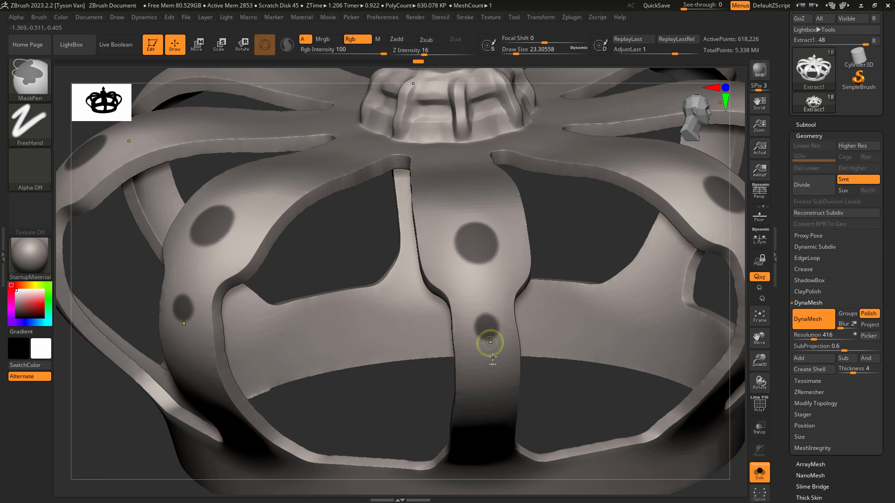
{"action": "left_click", "coordinate": [484, 391], "text": "ctrl"}
- Mask a large oval on the upper part of each strap, between the round spots and the finial
{"action": "right_click_drag", "start_coordinate": [490, 136], "coordinate": [475, 171]}
{"action": "left_click_drag", "start_coordinate": [464, 167], "coordinate": [456, 159], "text": "ctrl"}
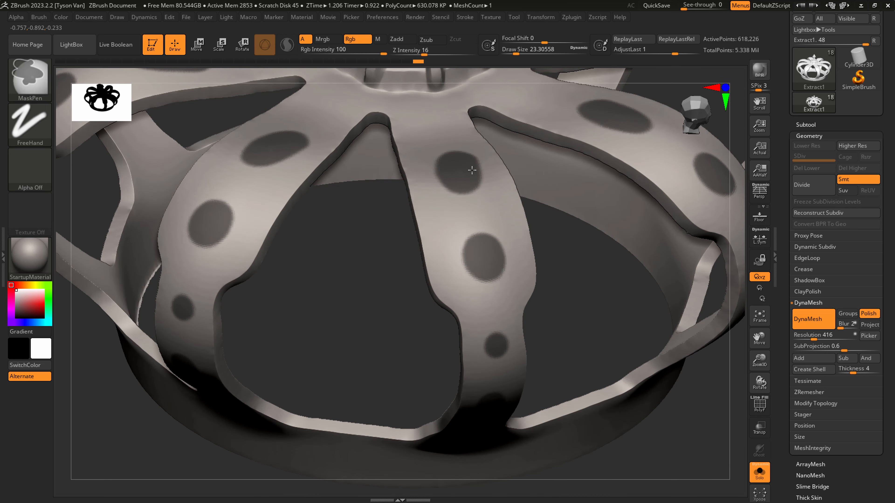
{"action": "left_click_drag", "start_coordinate": [463, 190], "coordinate": [450, 168], "text": "ctrl"}
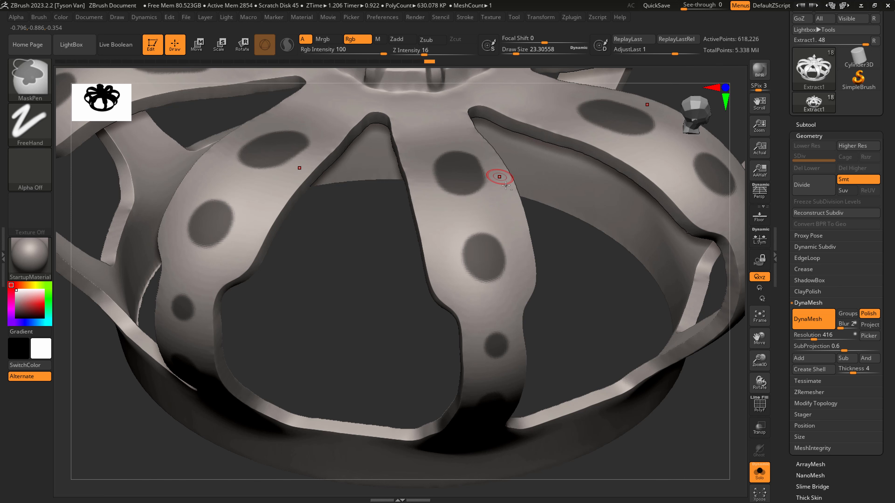
{"action": "mouse_move", "coordinate": [506, 185]}
{"action": "right_mouse_down", "text": "ctrl"}
{"action": "mouse_move", "coordinate": [547, 219]}
{"action": "mouse_move", "coordinate": [499, 297]}
{"action": "mouse_move", "coordinate": [479, 289]}
{"action": "mouse_move", "coordinate": [466, 245]}
{"action": "right_mouse_up", "text": "ctrl"}
{"action": "left_click_drag", "start_coordinate": [476, 269], "coordinate": [452, 251], "text": "ctrl"}
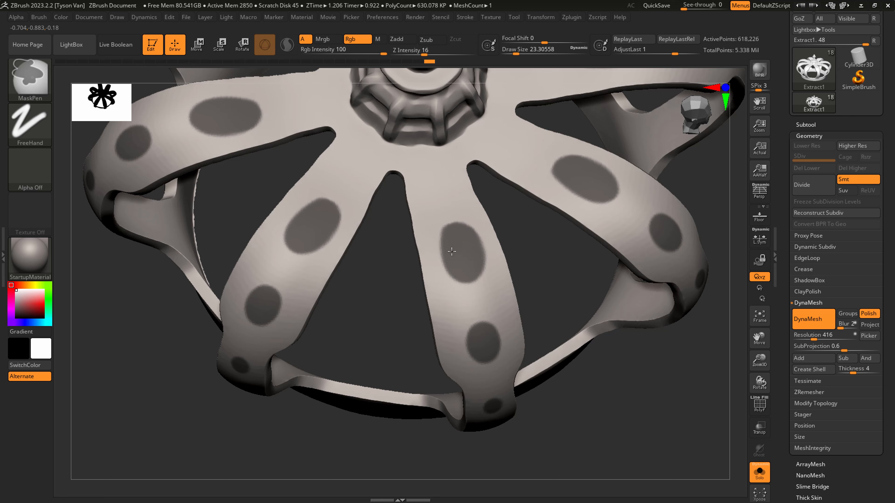
{"action": "right_click_drag", "start_coordinate": [462, 245], "coordinate": [509, 246], "text": "ctrl"}
- Invert the mask and apply the Inflate deformation twice to raise the strap spots into studs
{"action": "left_click", "coordinate": [571, 346], "text": "ctrl"}
{"action": "right_click_drag", "start_coordinate": [583, 335], "coordinate": [601, 273]}
{"action": "left_click_drag", "start_coordinate": [888, 422], "coordinate": [880, 321]}
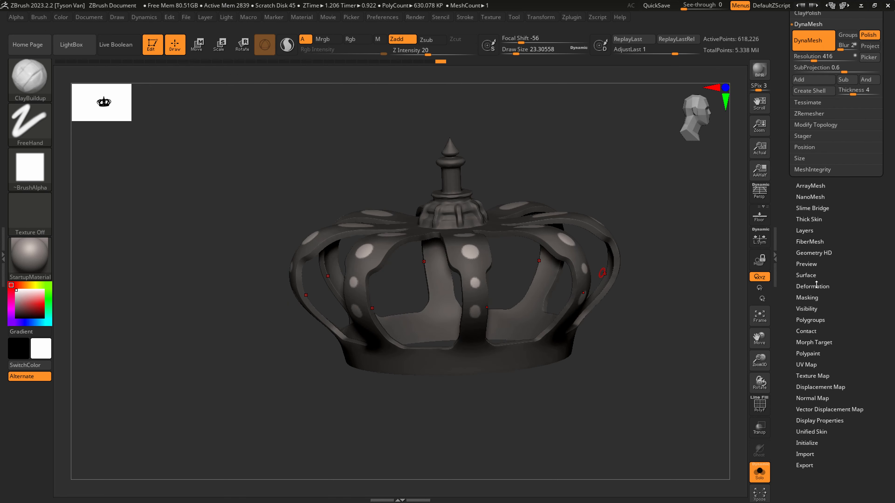
{"action": "left_click", "coordinate": [817, 284]}
{"action": "left_click", "coordinate": [832, 401]}
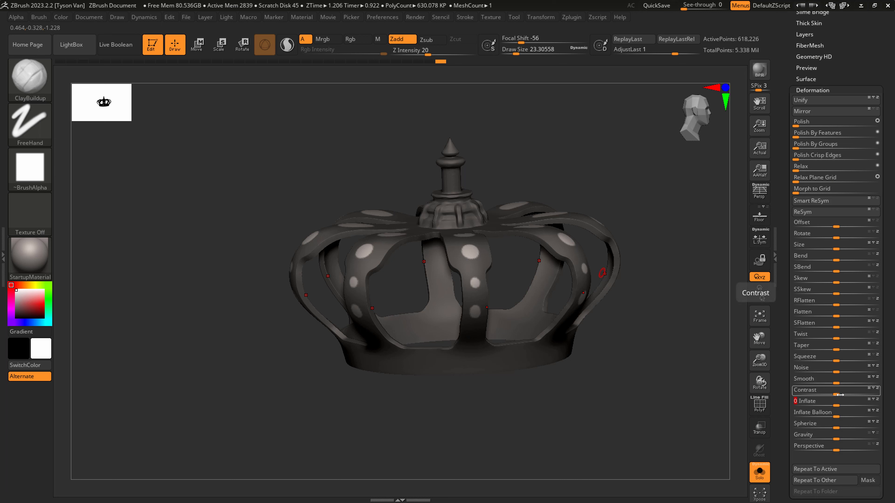
{"action": "key", "text": "Return"}
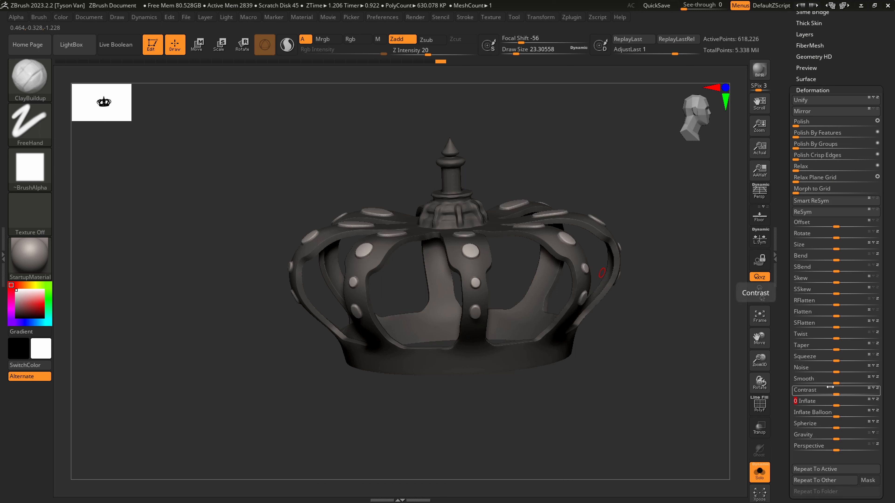
{"action": "left_click_drag", "start_coordinate": [836, 404], "coordinate": [843, 404]}
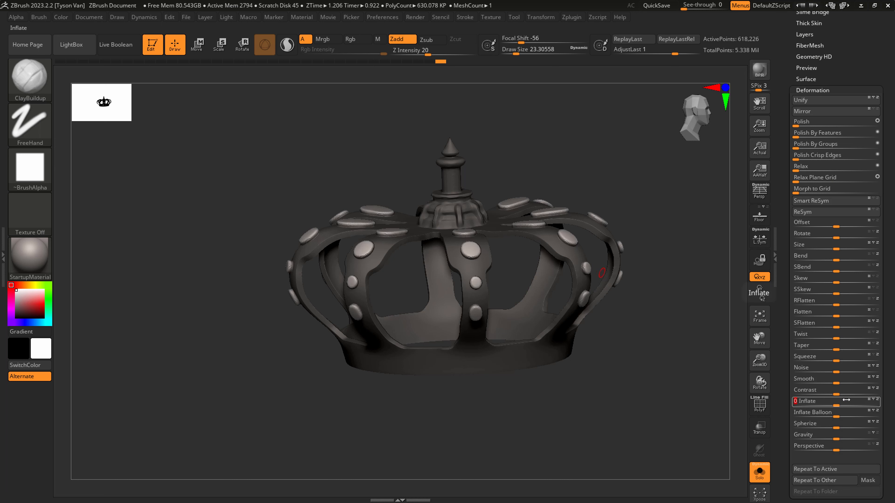
- Clear the mask, update the DynaMesh and smooth the raised strap studs at draw size about 602
{"action": "left_click_drag", "start_coordinate": [599, 425], "coordinate": [642, 393], "text": "ctrl"}
{"action": "left_click_drag", "start_coordinate": [624, 426], "coordinate": [704, 347], "text": "ctrl"}
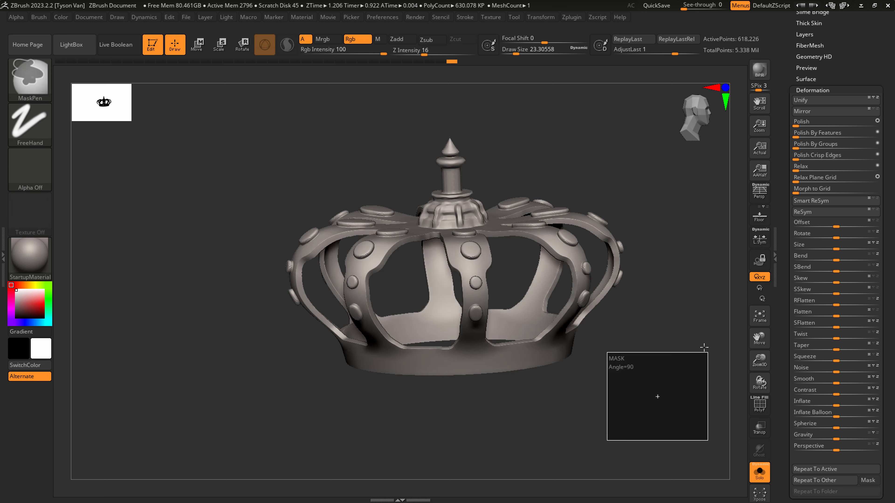
{"action": "left_click_drag", "start_coordinate": [629, 328], "coordinate": [593, 284], "text": "ctrl"}
{"action": "right_click_drag", "start_coordinate": [593, 284], "coordinate": [566, 307]}
{"action": "key", "text": "s"}
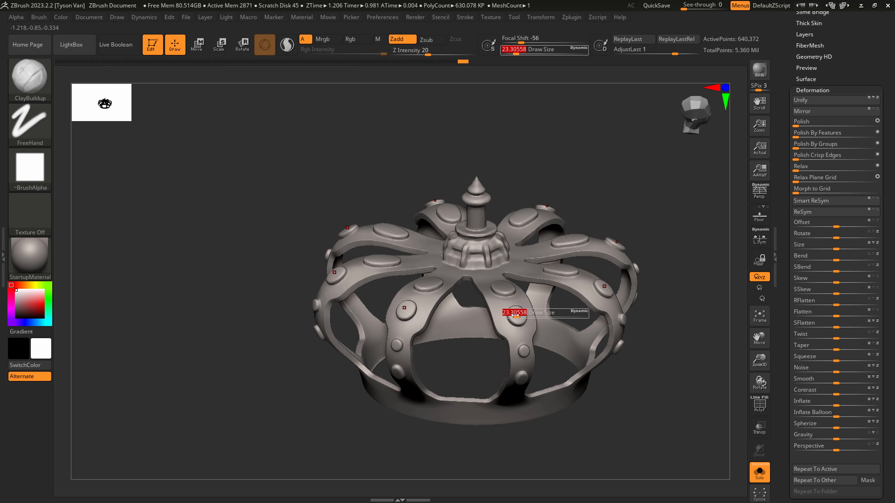
{"action": "left_click_drag", "start_coordinate": [566, 308], "coordinate": [567, 307]}
{"action": "left_click_drag", "start_coordinate": [520, 316], "coordinate": [529, 349], "text": "shift"}
- Turn off Solo mode to show the cushion inside the crown, and view the model straight on
{"action": "left_click_drag", "start_coordinate": [833, 79], "coordinate": [833, 102]}
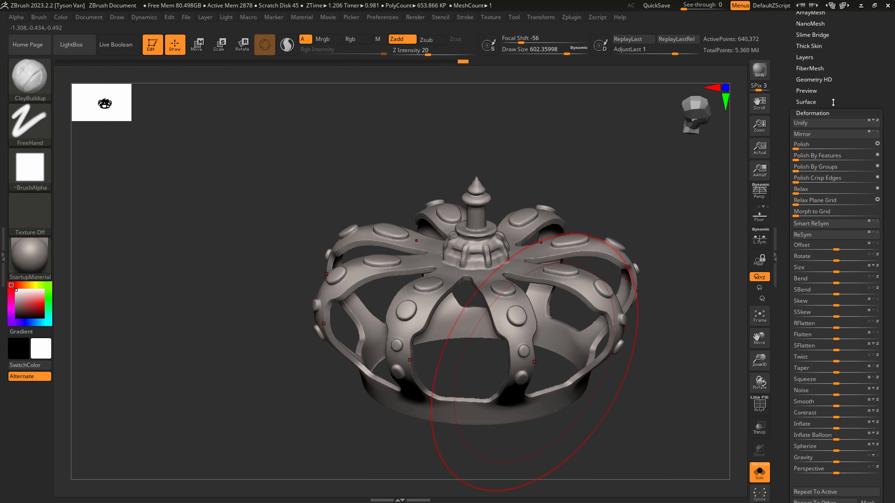
{"action": "left_click", "coordinate": [753, 480]}
{"action": "right_click_drag", "start_coordinate": [679, 430], "coordinate": [684, 356], "text": "shift"}
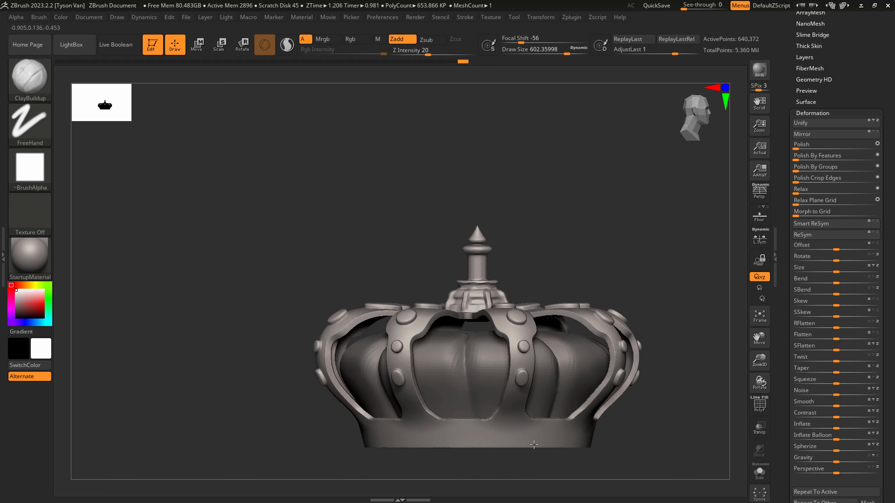
- Mask a diamond on the lower band beneath each strap at draw size about 18, trimming its edges
{"action": "right_click_drag", "start_coordinate": [542, 374], "coordinate": [551, 419], "text": "ctrl"}
{"action": "key", "text": "s"}
{"action": "left_click_drag", "start_coordinate": [554, 413], "coordinate": [529, 414]}
{"action": "right_click_drag", "start_coordinate": [529, 418], "coordinate": [501, 400]}
{"action": "right_click_drag", "start_coordinate": [495, 432], "coordinate": [498, 427], "text": "shift"}
{"action": "key", "text": "s"}
{"action": "left_click_drag", "start_coordinate": [498, 428], "coordinate": [482, 428]}
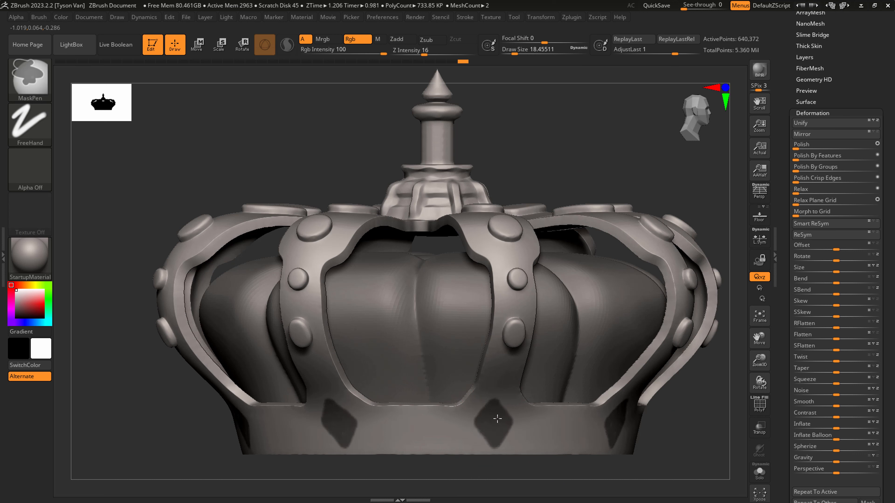
{"action": "left_click_drag", "start_coordinate": [497, 419], "coordinate": [498, 424], "text": "ctrl"}
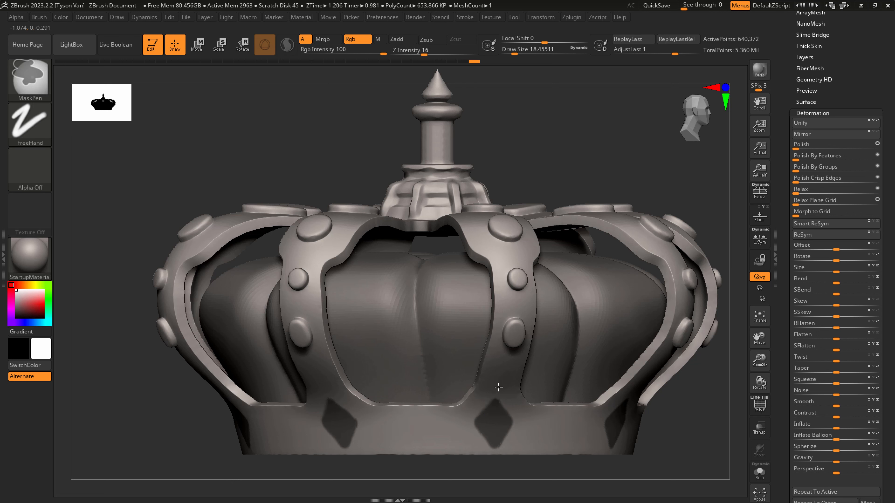
{"action": "left_click_drag", "start_coordinate": [517, 425], "coordinate": [518, 424], "text": "ctrl+alt"}
- Mask a pair of round dots between neighbouring diamonds on the lower band, and clean up the diamond's lower edge
{"action": "right_click_drag", "start_coordinate": [565, 434], "coordinate": [550, 431]}
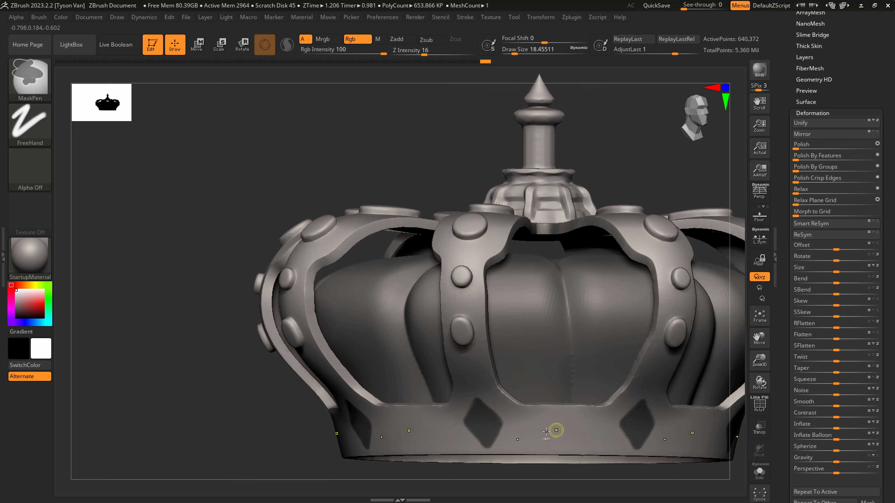
{"action": "left_click_drag", "start_coordinate": [543, 430], "coordinate": [585, 430], "text": "ctrl"}
{"action": "right_click_drag", "start_coordinate": [566, 430], "coordinate": [487, 405]}
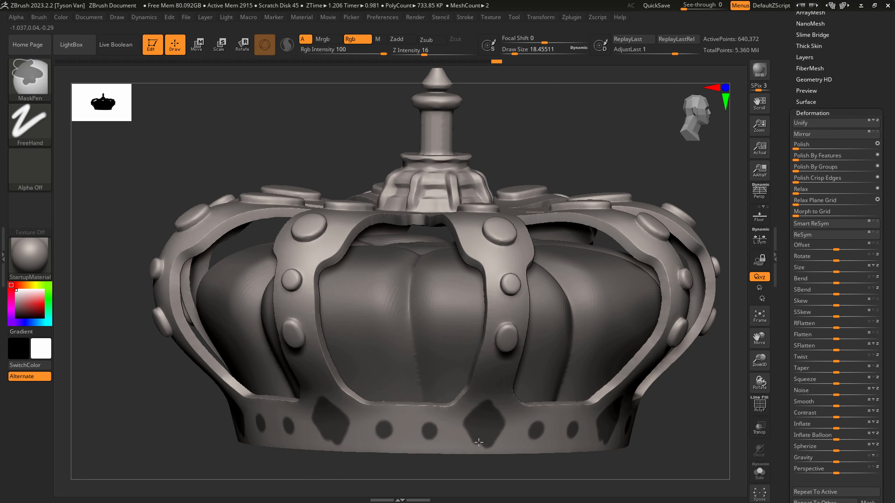
{"action": "left_click_drag", "start_coordinate": [492, 451], "coordinate": [488, 448], "text": "ctrl+alt"}
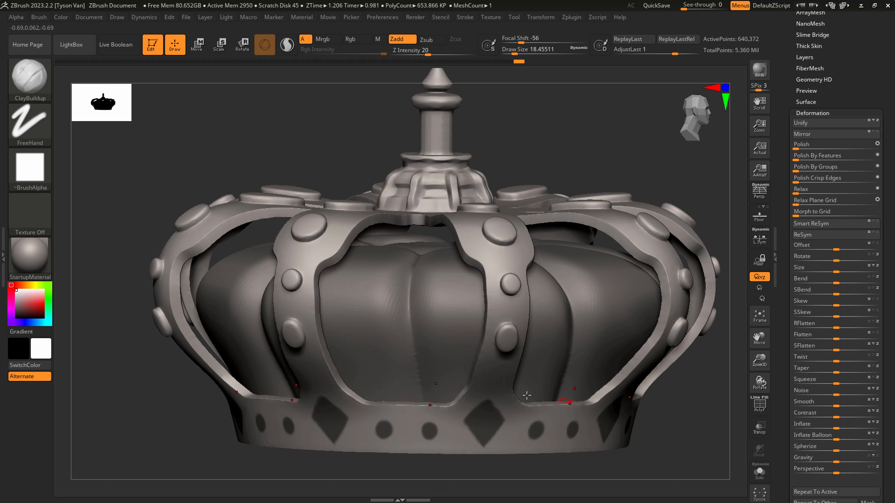
- Invert the mask and apply an Inflate of 15 to raise the band's diamonds and dots
{"action": "right_click_drag", "start_coordinate": [514, 420], "coordinate": [672, 437], "text": "ctrl"}
{"action": "left_click", "coordinate": [837, 426]}
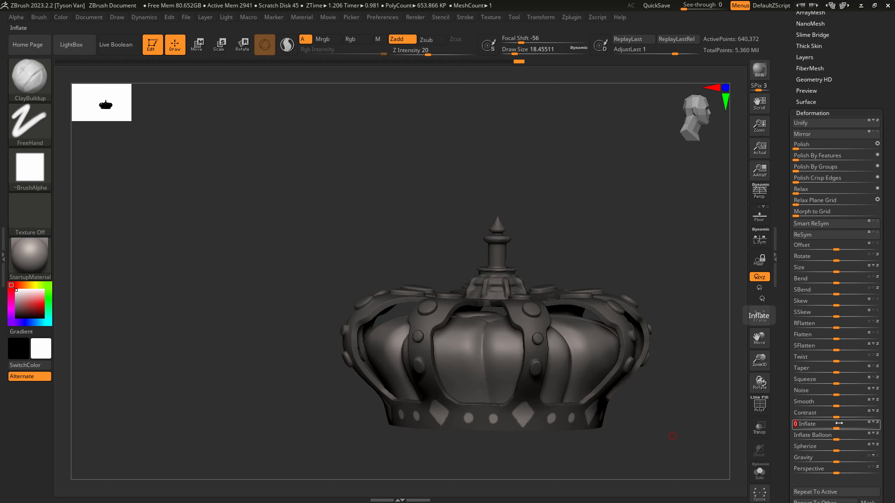
{"action": "type", "text": "15"}
{"action": "key", "text": "Return"}
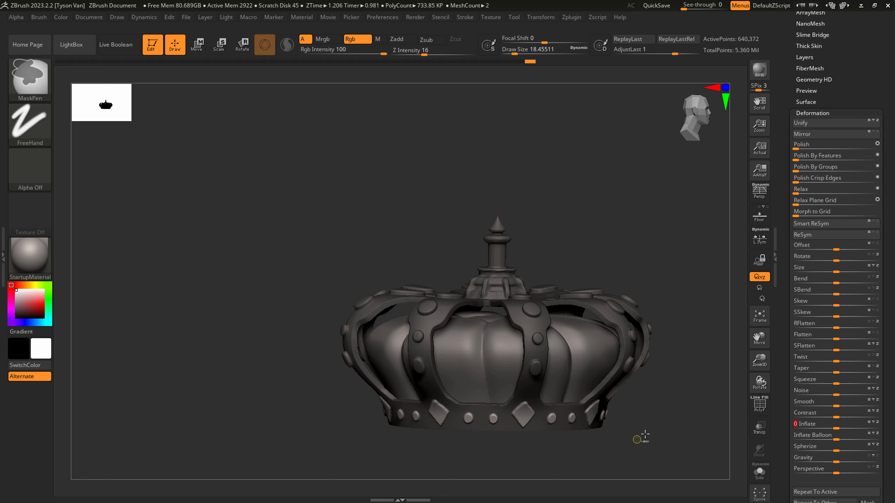
- Clear the mask and update the frame's DynaMesh, checking the frame on its own in Solo mode
{"action": "left_click_drag", "start_coordinate": [638, 434], "coordinate": [685, 405], "text": "ctrl"}
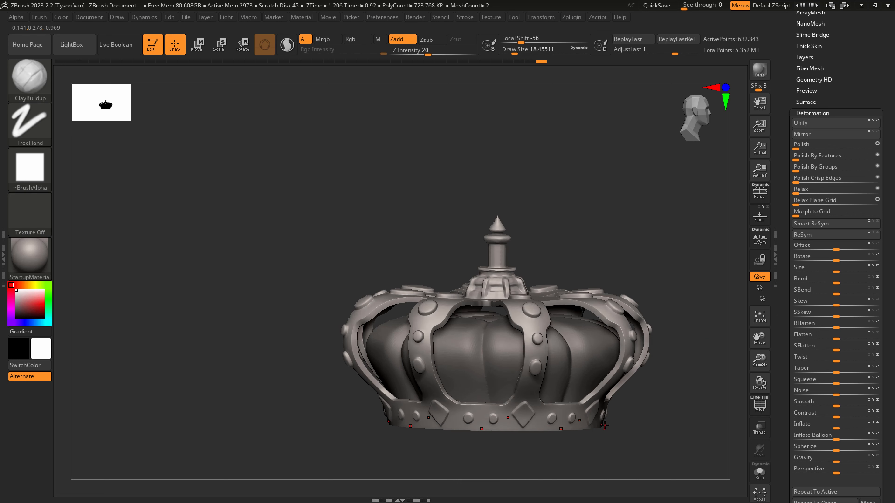
{"action": "mouse_move", "coordinate": [580, 434]}
{"action": "left_mouse_down", "text": "alt"}
{"action": "mouse_move", "coordinate": [609, 398]}
{"action": "mouse_move", "coordinate": [597, 417]}
{"action": "left_mouse_up", "text": "alt"}
{"action": "left_click", "coordinate": [757, 480]}
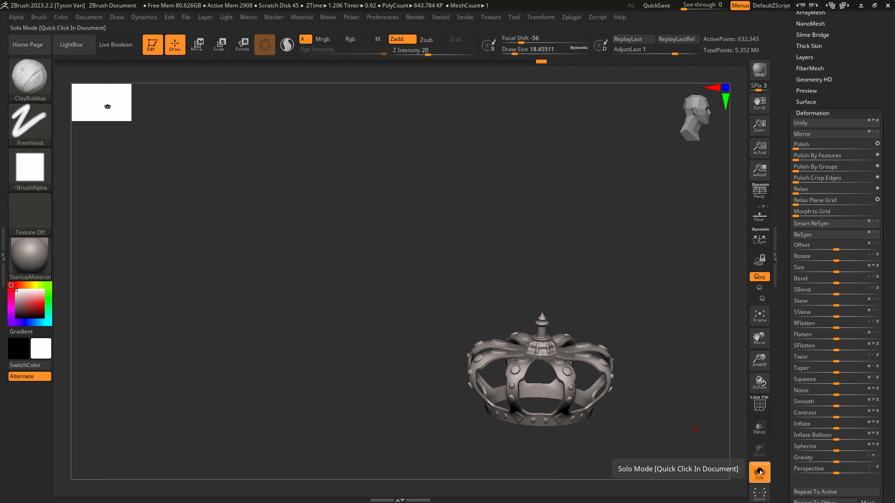
{"action": "left_click", "coordinate": [758, 476]}
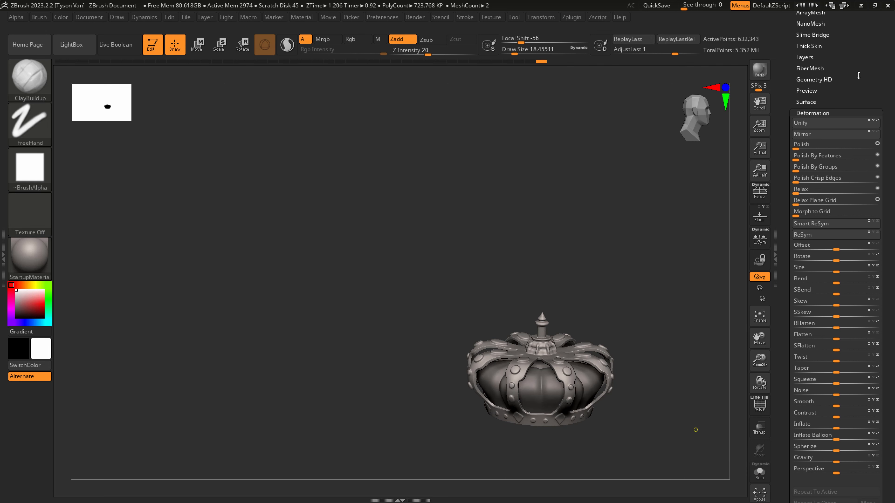
- Select the cushion subtool PM3D_Sphere3D1 in the subtool list
{"action": "left_click_drag", "start_coordinate": [859, 75], "coordinate": [851, 163]}
{"action": "left_click", "coordinate": [812, 76]}
{"action": "left_click", "coordinate": [838, 243]}
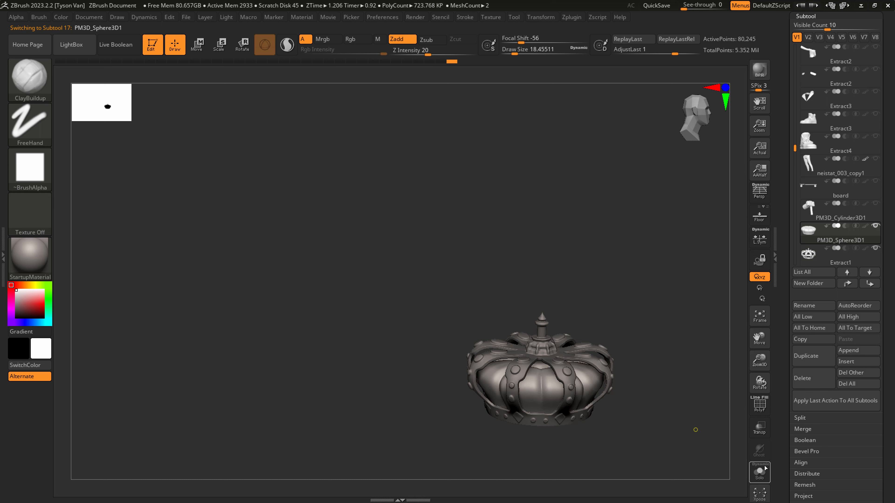
{"action": "left_click_drag", "start_coordinate": [651, 416], "coordinate": [555, 398]}
- Select the crown frame and build up the upper rim of the ribbed collar beneath the finial's disc with ClayBuildup
{"action": "left_click", "coordinate": [487, 329], "text": "alt"}
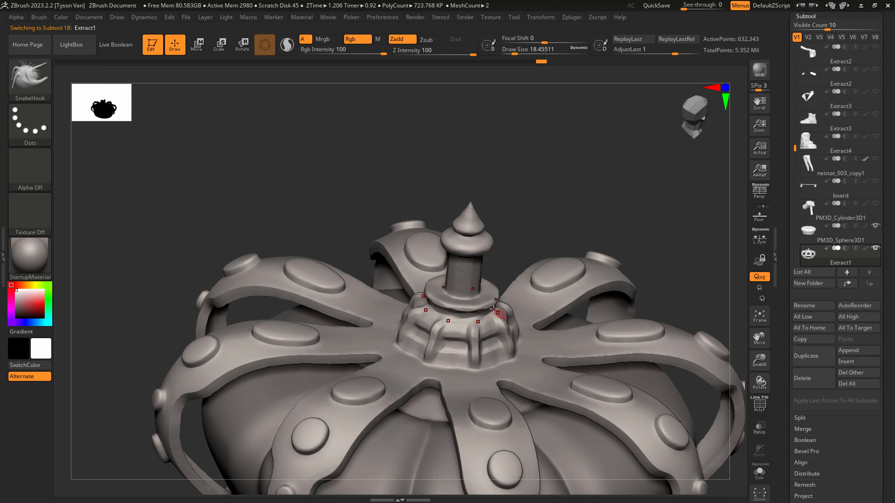
{"action": "key", "text": "bracketleft"}
{"action": "key", "text": "bracketleft"}
{"action": "key", "text": "bracketleft"}
{"action": "key", "text": "bracketleft"}
{"action": "key", "text": "bracketleft"}
{"action": "key", "text": "bracketleft"}
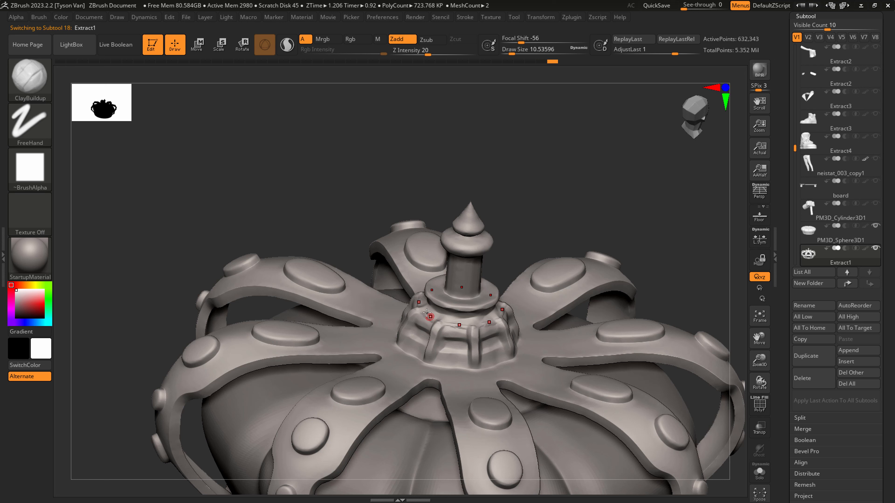
{"action": "key", "text": "bracketright"}
{"action": "key", "text": "bracketright"}
{"action": "key", "text": "bracketright"}
{"action": "key", "text": "bracketright"}
{"action": "key", "text": "bracketright"}
{"action": "key", "text": "bracketright"}
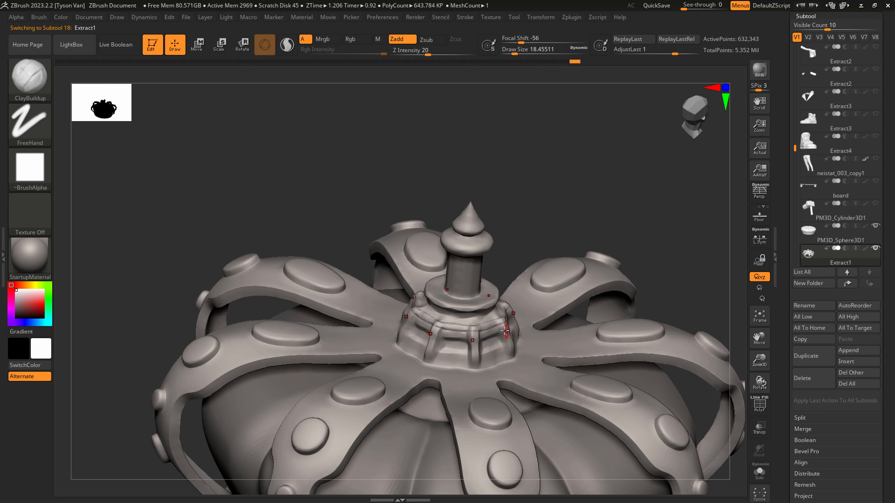
- Add raised rings around the finial's stem with ClayBuildup and update the frame's DynaMesh
{"action": "right_click_drag", "start_coordinate": [505, 331], "coordinate": [481, 333]}
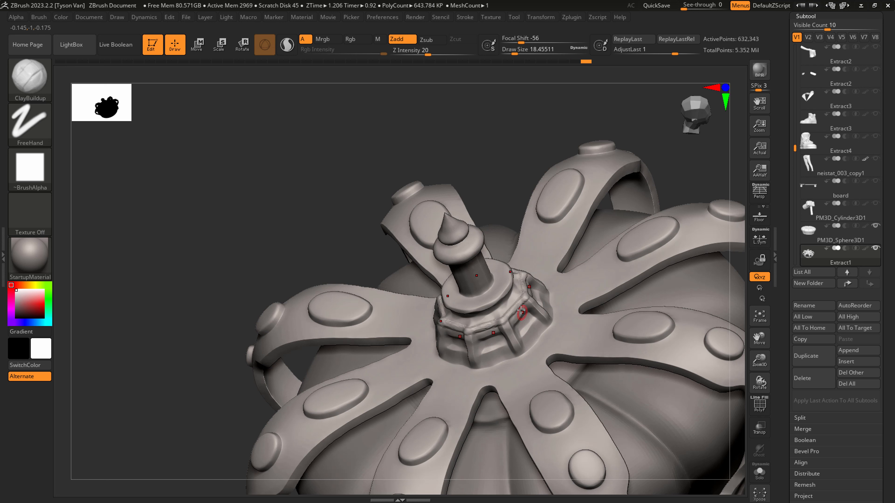
{"action": "right_click_drag", "start_coordinate": [521, 310], "coordinate": [498, 310]}
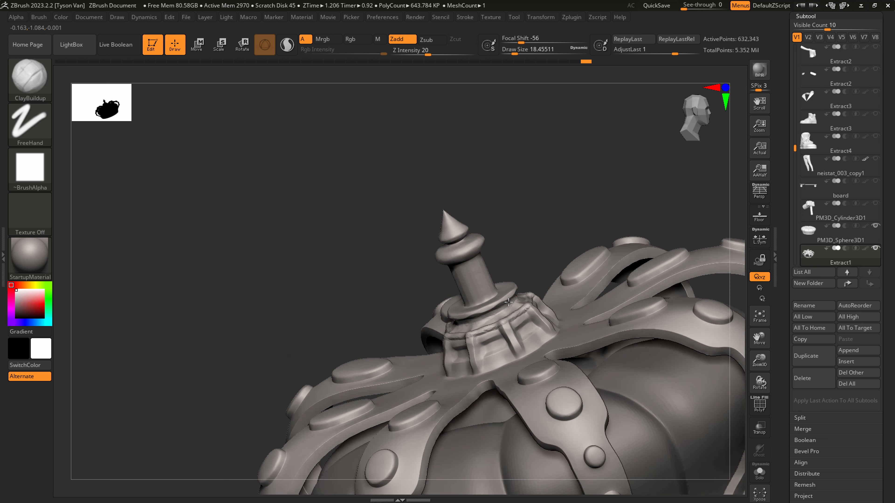
{"action": "left_click_drag", "start_coordinate": [509, 302], "coordinate": [511, 286]}
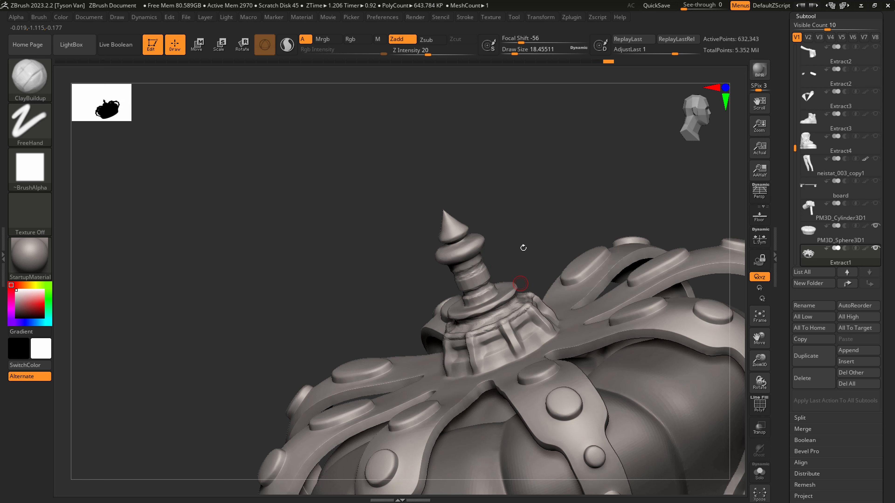
{"action": "left_click_drag", "start_coordinate": [516, 241], "coordinate": [568, 176], "text": "ctrl"}
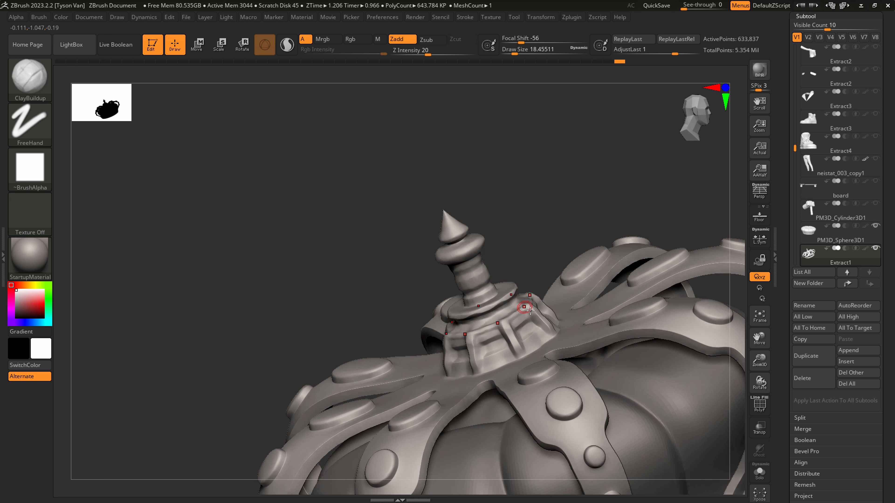
{"action": "right_click_drag", "start_coordinate": [530, 311], "coordinate": [544, 364]}
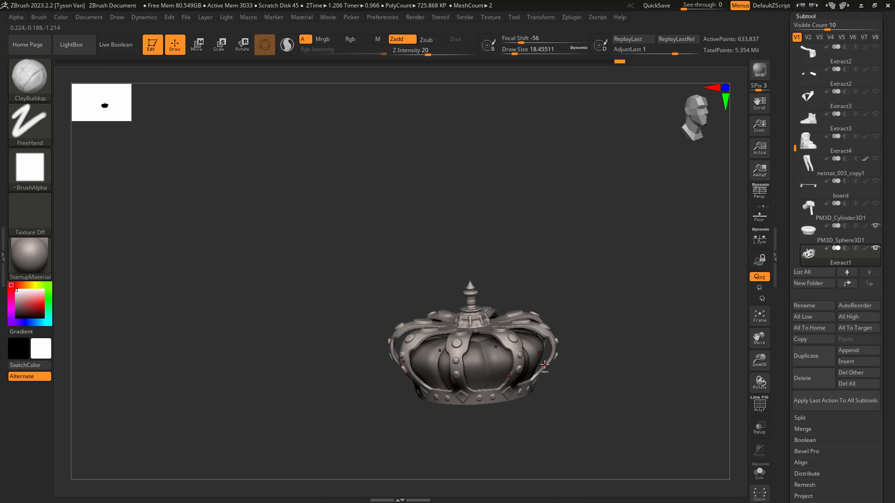
- Merge the cushion subtool PM3D_Sphere3D1 down with the crown frame Extract1 and save the tool
{"action": "left_click", "coordinate": [802, 429]}
{"action": "left_click", "coordinate": [810, 440]}
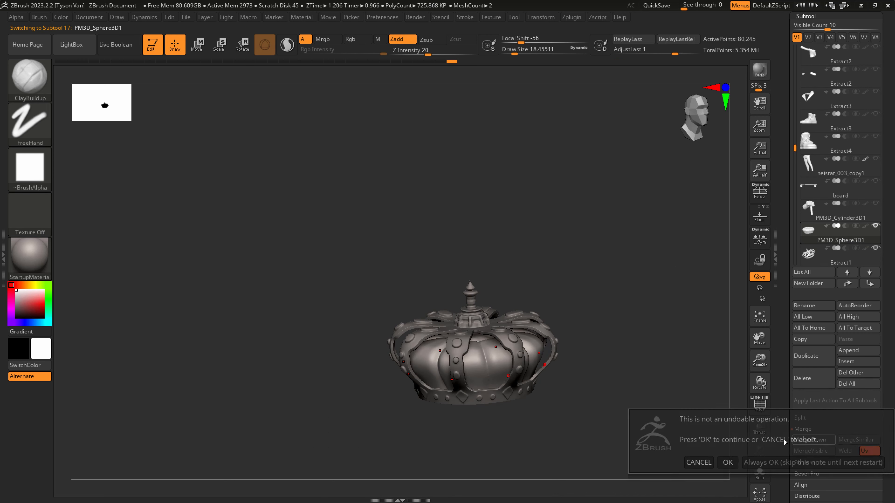
{"action": "left_click", "coordinate": [727, 463]}
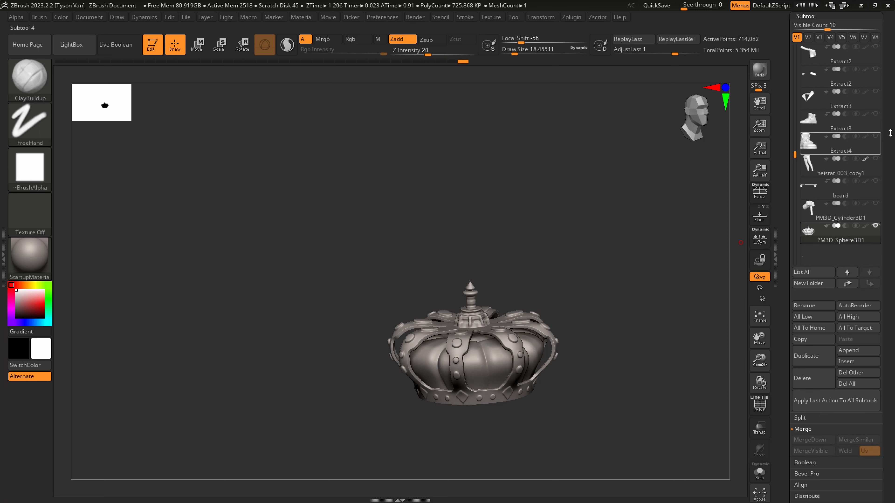
{"action": "scroll", "coordinate": [867, 160], "scroll_direction": "up", "scroll_amount": 5}
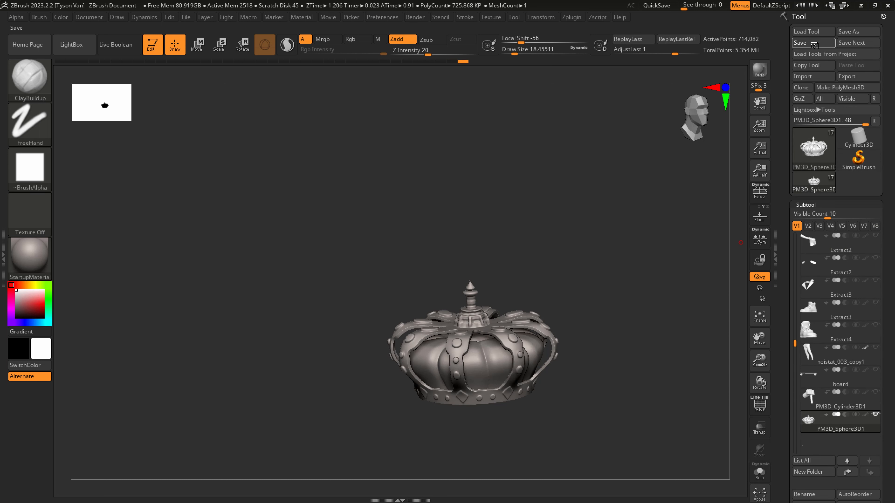
{"action": "left_click", "coordinate": [814, 43]}
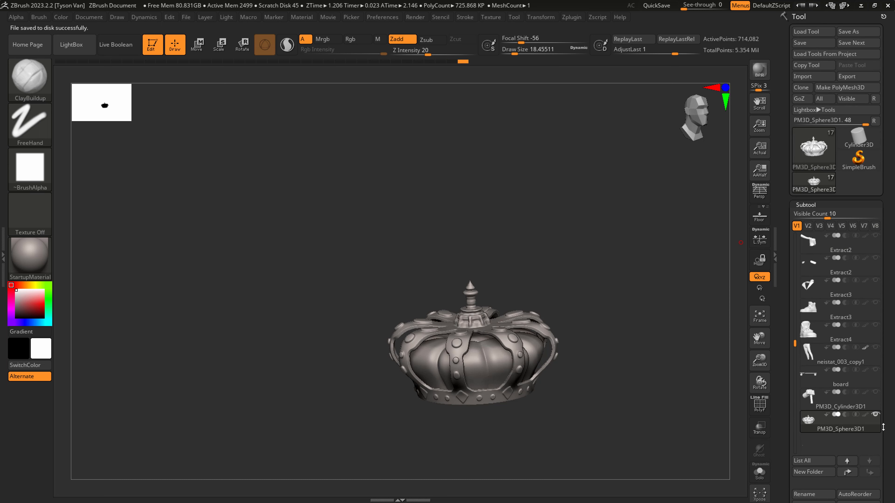
- Show all of the figure's subtools together with the crown
{"action": "key", "text": "shift"}
{"action": "left_click", "coordinate": [876, 414], "text": "shift"}
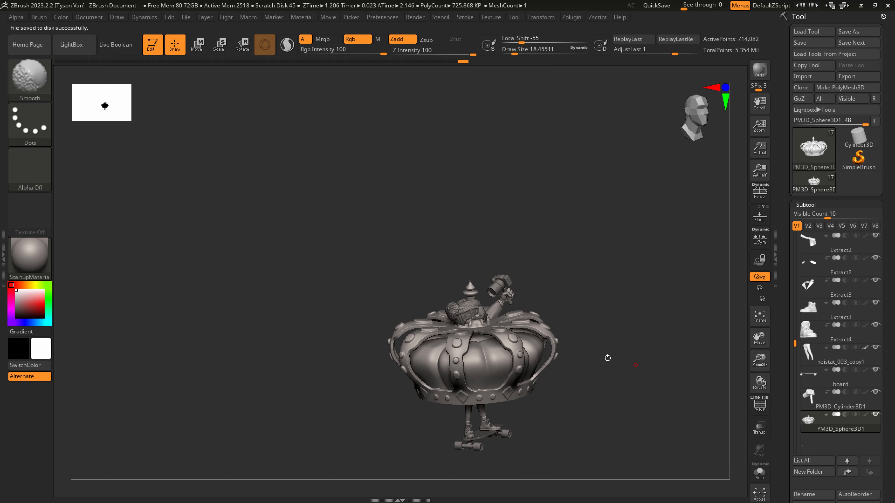
{"action": "left_click_drag", "start_coordinate": [448, 242], "coordinate": [384, 112], "text": "shift"}
- Duplicate the merged crown subtool and reselect the original PM3D_Sphere3D1
{"action": "key", "text": "e"}
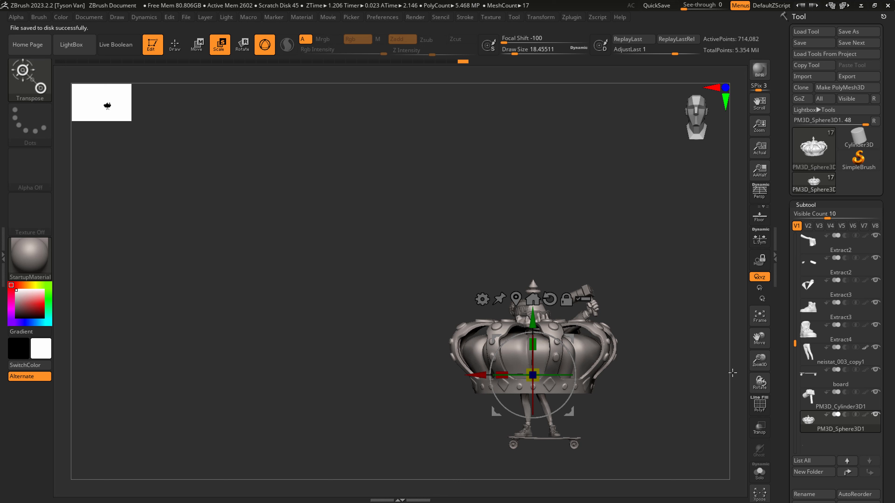
{"action": "scroll", "coordinate": [888, 417], "scroll_direction": "down", "scroll_amount": 3}
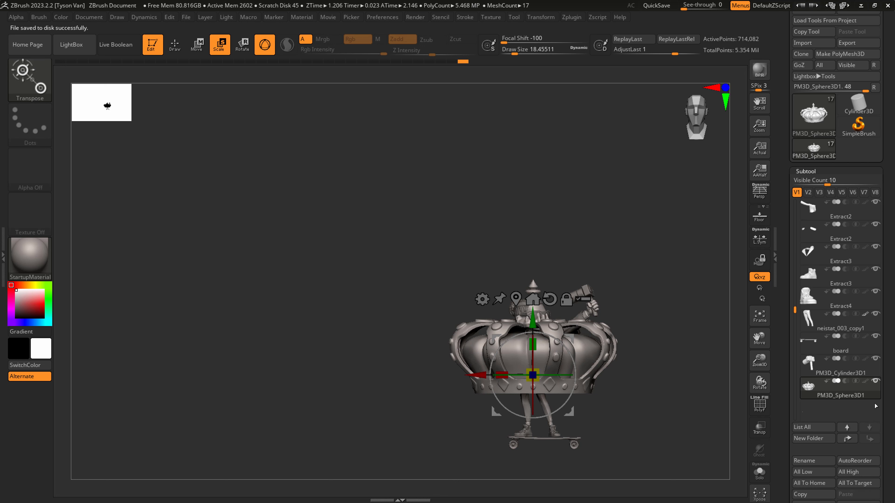
{"action": "scroll", "coordinate": [850, 450], "scroll_direction": "down", "scroll_amount": 6}
{"action": "left_click", "coordinate": [806, 446]}
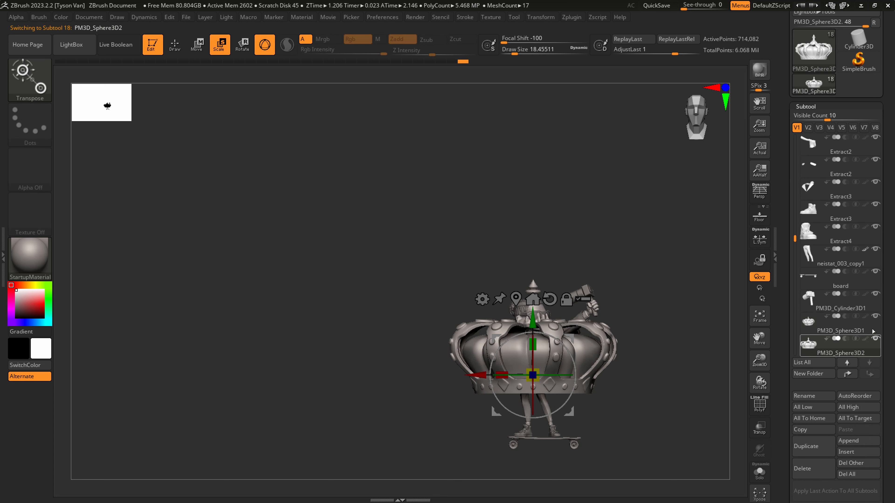
{"action": "left_click", "coordinate": [844, 328]}
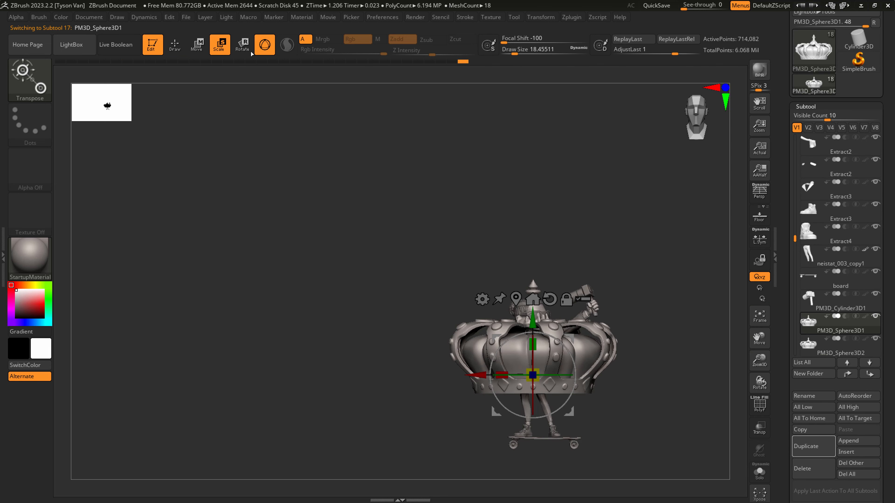
- Move the crown up to the figure's head, scale it down, and hide the duplicate PM3D_Sphere3D2
{"action": "left_click", "coordinate": [197, 46]}
{"action": "left_click_drag", "start_coordinate": [533, 322], "coordinate": [534, 253]}
{"action": "left_click_drag", "start_coordinate": [535, 303], "coordinate": [470, 298]}
{"action": "left_click_drag", "start_coordinate": [485, 289], "coordinate": [527, 245]}
{"action": "left_click", "coordinate": [876, 338]}
- Fine-tune the crown's position, tilt and size so it sits on top of the hair, and return to Draw mode
{"action": "left_click_drag", "start_coordinate": [485, 285], "coordinate": [484, 265]}
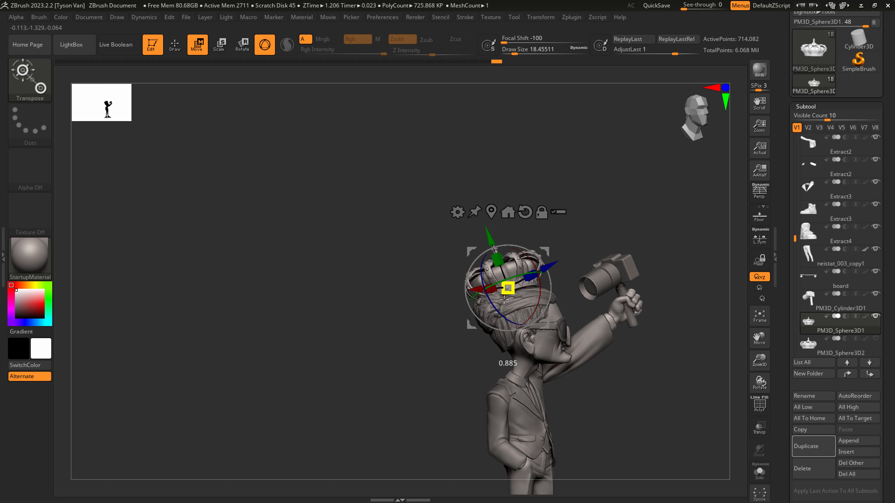
{"action": "left_click_drag", "start_coordinate": [504, 299], "coordinate": [502, 313]}
{"action": "mouse_move", "coordinate": [538, 248]}
{"action": "left_mouse_down"}
{"action": "mouse_move", "coordinate": [550, 255]}
{"action": "mouse_move", "coordinate": [540, 260]}
{"action": "left_mouse_up"}
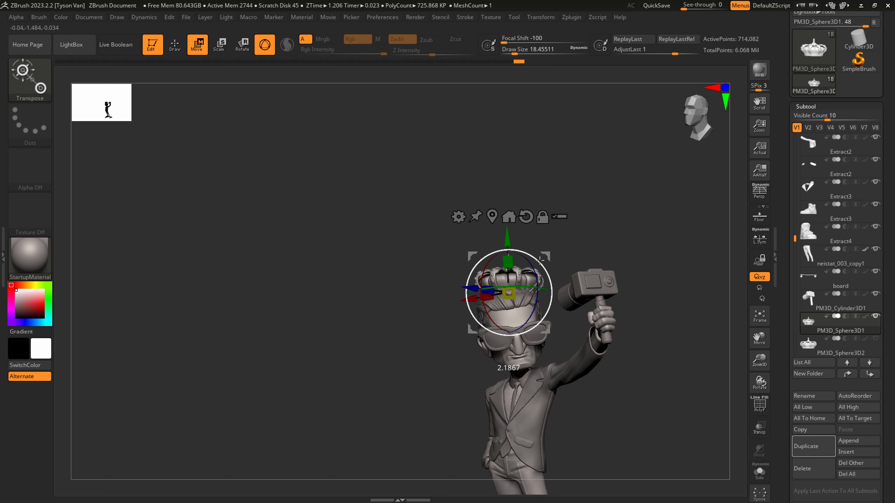
{"action": "right_click_drag", "start_coordinate": [545, 256], "coordinate": [629, 242]}
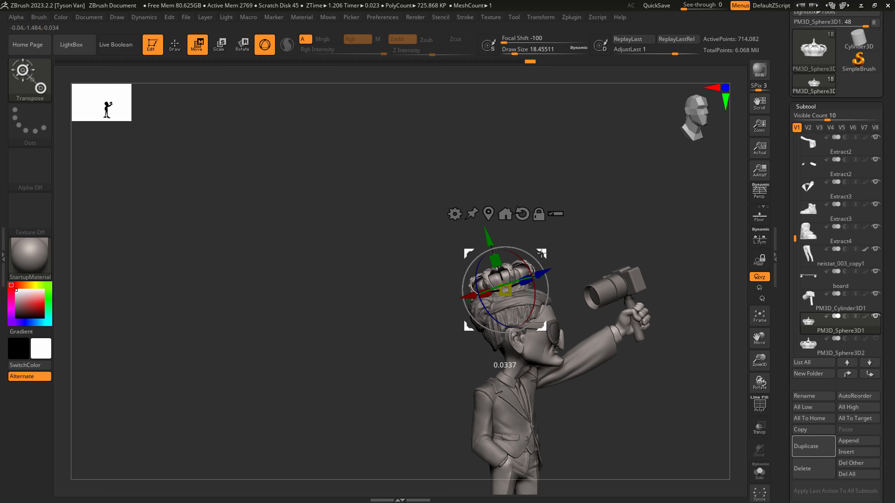
{"action": "key", "text": "q"}
- Select the hair subtool extract1_copy1 and set up the SnakeHook brush with a draw size of about 87
{"action": "right_click_drag", "start_coordinate": [543, 253], "coordinate": [433, 336]}
{"action": "left_click", "coordinate": [433, 336], "text": "alt"}
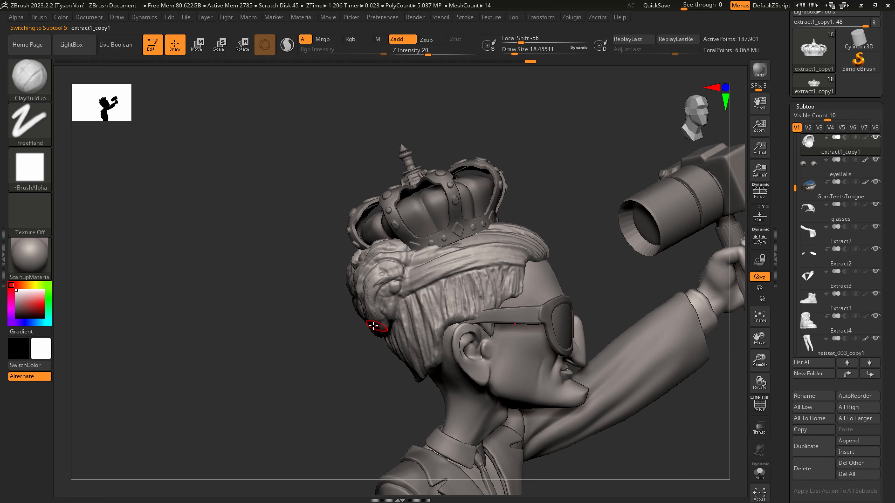
{"action": "key", "text": "s"}
{"action": "left_click_drag", "start_coordinate": [373, 326], "coordinate": [398, 327]}
{"action": "right_click_drag", "start_coordinate": [375, 300], "coordinate": [399, 297]}
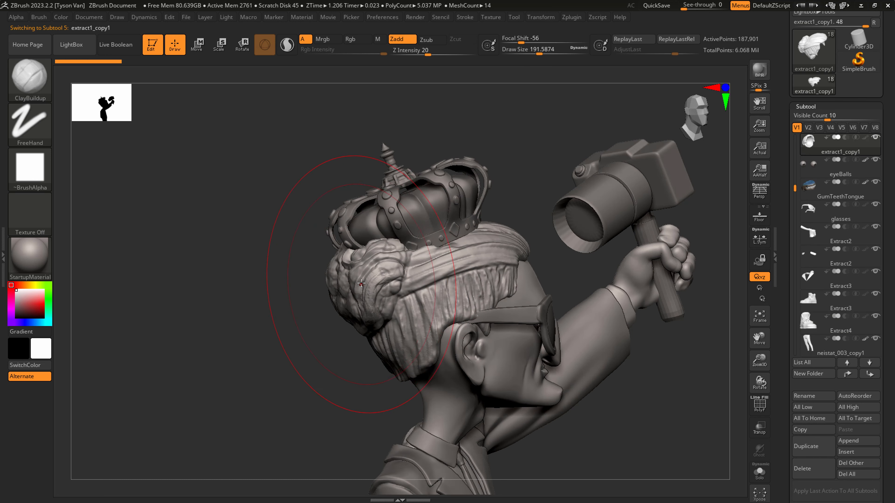
{"action": "key", "text": "b"}
{"action": "key", "text": "s"}
{"action": "key", "text": "h"}
{"action": "key", "text": "s"}
{"action": "mouse_move", "coordinate": [362, 288]}
{"action": "left_mouse_down"}
{"action": "mouse_move", "coordinate": [348, 287]}
{"action": "mouse_move", "coordinate": [355, 319]}
{"action": "mouse_move", "coordinate": [336, 297]}
{"action": "left_mouse_up"}
{"action": "right_click_drag", "start_coordinate": [333, 310], "coordinate": [367, 317]}
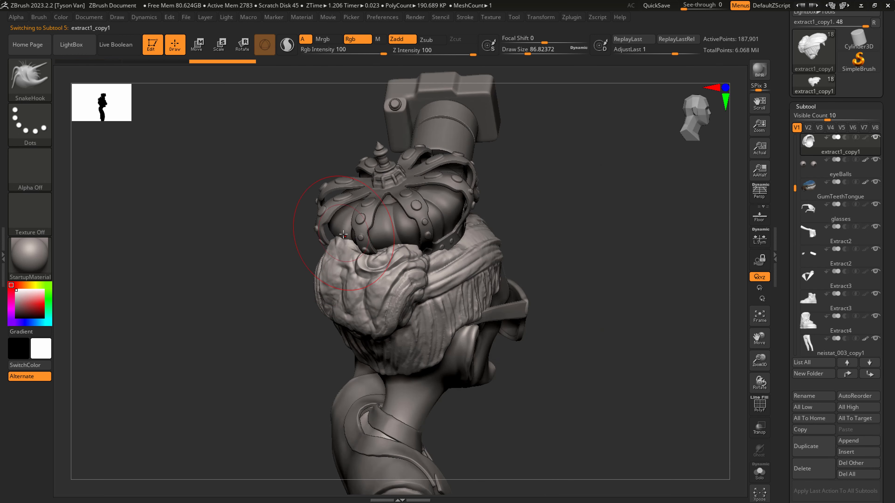
- Pull the hair bun behind the crown into a fuller, rounder shape with SnakeHook
{"action": "mouse_move", "coordinate": [348, 263]}
{"action": "left_mouse_down"}
{"action": "mouse_move", "coordinate": [343, 251]}
{"action": "mouse_move", "coordinate": [396, 244]}
{"action": "mouse_move", "coordinate": [409, 261]}
{"action": "mouse_move", "coordinate": [386, 267]}
{"action": "left_mouse_up"}
{"action": "left_click_drag", "start_coordinate": [408, 261], "coordinate": [407, 269]}
{"action": "left_click_drag", "start_coordinate": [354, 257], "coordinate": [357, 245]}
{"action": "right_click_drag", "start_coordinate": [357, 245], "coordinate": [357, 339]}
{"action": "mouse_move", "coordinate": [369, 333]}
{"action": "left_mouse_down"}
{"action": "mouse_move", "coordinate": [357, 331]}
{"action": "mouse_move", "coordinate": [355, 318]}
{"action": "mouse_move", "coordinate": [385, 355]}
{"action": "left_mouse_up"}
{"action": "right_click_drag", "start_coordinate": [391, 374], "coordinate": [428, 382]}
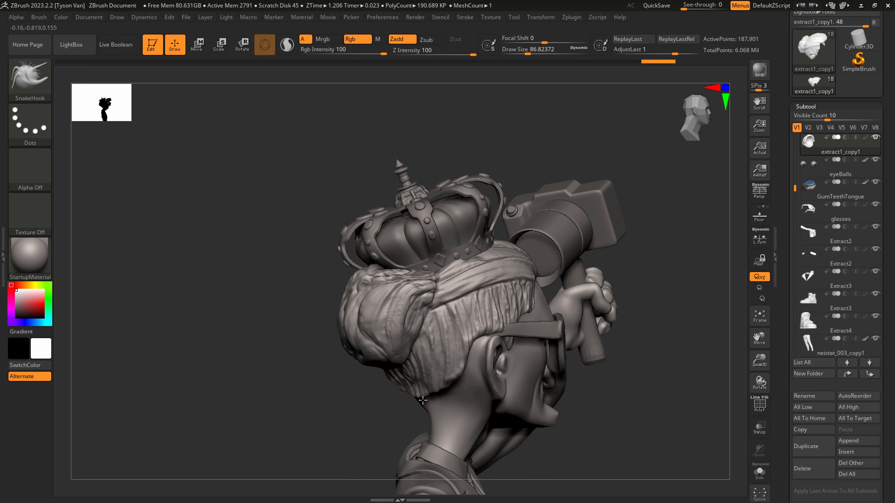
- Reshape the hairline along the nape of the neck with SnakeHook
{"action": "left_click_drag", "start_coordinate": [406, 381], "coordinate": [410, 372]}
{"action": "left_click_drag", "start_coordinate": [422, 389], "coordinate": [426, 381]}
{"action": "left_click_drag", "start_coordinate": [435, 395], "coordinate": [437, 386]}
{"action": "mouse_move", "coordinate": [453, 376]}
{"action": "right_mouse_down"}
{"action": "mouse_move", "coordinate": [405, 394]}
{"action": "mouse_move", "coordinate": [440, 392]}
{"action": "mouse_move", "coordinate": [408, 391]}
{"action": "right_mouse_up"}
{"action": "mouse_move", "coordinate": [410, 386]}
{"action": "left_mouse_down"}
{"action": "mouse_move", "coordinate": [437, 397]}
{"action": "mouse_move", "coordinate": [452, 380]}
{"action": "left_mouse_up"}
- Shape the bun's back and lower silhouette using SnakeHook at a draw size of about 65
{"action": "key", "text": "s"}
{"action": "left_click", "coordinate": [419, 390]}
{"action": "mouse_move", "coordinate": [537, 388]}
{"action": "right_mouse_down"}
{"action": "mouse_move", "coordinate": [488, 399]}
{"action": "mouse_move", "coordinate": [433, 367]}
{"action": "right_mouse_up"}
{"action": "left_click_drag", "start_coordinate": [417, 311], "coordinate": [403, 332]}
{"action": "left_click_drag", "start_coordinate": [404, 344], "coordinate": [393, 353]}
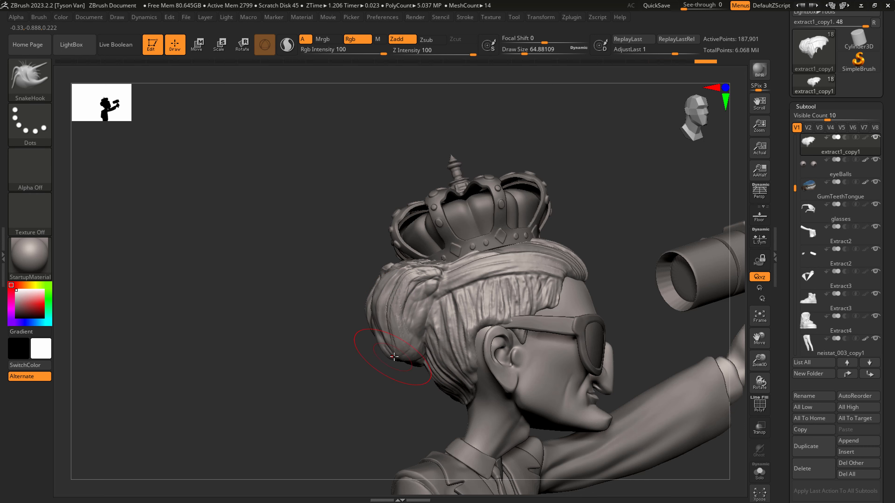
{"action": "right_click_drag", "start_coordinate": [347, 363], "coordinate": [423, 344]}
{"action": "left_click_drag", "start_coordinate": [400, 329], "coordinate": [425, 294]}
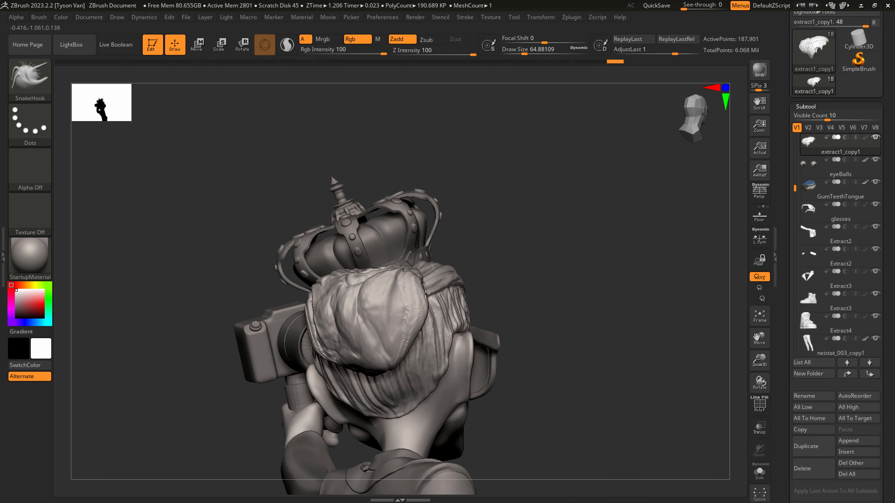
- Pull the bun's underside, opposite side and top edge near the crown into a compact round form with SnakeHook
{"action": "left_click_drag", "start_coordinate": [354, 363], "coordinate": [353, 373]}
{"action": "right_click_drag", "start_coordinate": [352, 372], "coordinate": [426, 368]}
{"action": "left_click_drag", "start_coordinate": [330, 364], "coordinate": [315, 372]}
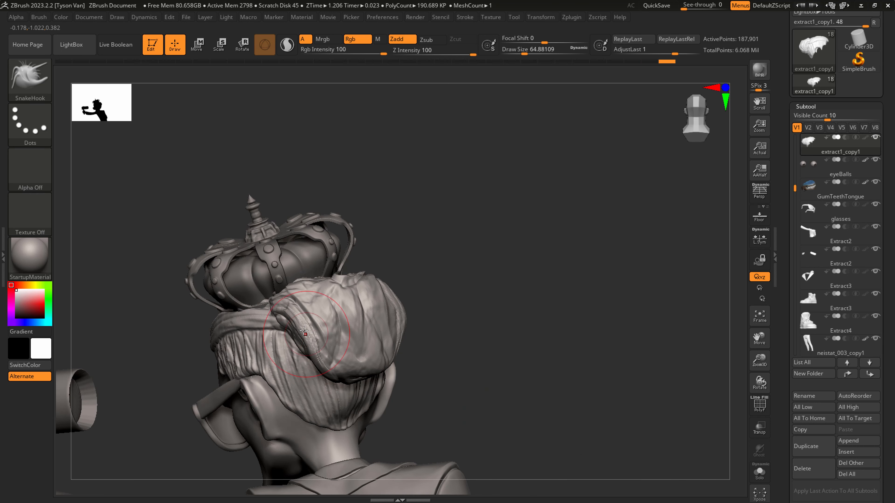
{"action": "left_click_drag", "start_coordinate": [303, 335], "coordinate": [283, 333]}
{"action": "right_click_drag", "start_coordinate": [325, 309], "coordinate": [382, 312]}
{"action": "mouse_move", "coordinate": [340, 337]}
{"action": "left_mouse_down"}
{"action": "mouse_move", "coordinate": [347, 325]}
{"action": "mouse_move", "coordinate": [336, 300]}
{"action": "left_mouse_up"}
{"action": "left_click_drag", "start_coordinate": [320, 285], "coordinate": [315, 272]}
{"action": "left_click_drag", "start_coordinate": [284, 300], "coordinate": [294, 304]}
{"action": "mouse_move", "coordinate": [265, 306]}
{"action": "left_mouse_down"}
{"action": "mouse_move", "coordinate": [276, 315]}
{"action": "mouse_move", "coordinate": [269, 307]}
{"action": "mouse_move", "coordinate": [265, 316]}
{"action": "mouse_move", "coordinate": [295, 335]}
{"action": "left_mouse_up"}
{"action": "left_click_drag", "start_coordinate": [306, 295], "coordinate": [274, 314]}
- Carve a spiral curl into the side of the bun with DamStandard at a draw size of about 33 and Z Intensity 48
{"action": "key", "text": "1"}
{"action": "key", "text": "2"}
{"action": "key", "text": "s"}
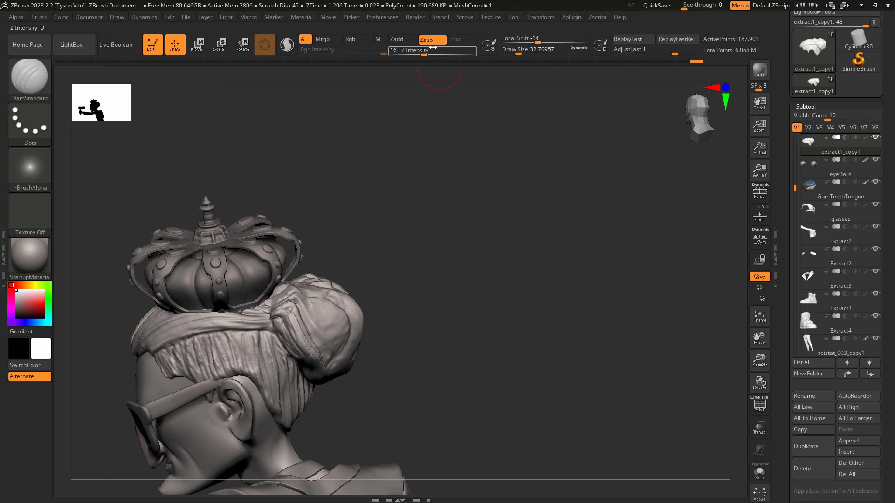
{"action": "left_click_drag", "start_coordinate": [433, 49], "coordinate": [448, 51]}
{"action": "left_click_drag", "start_coordinate": [271, 311], "coordinate": [285, 343]}
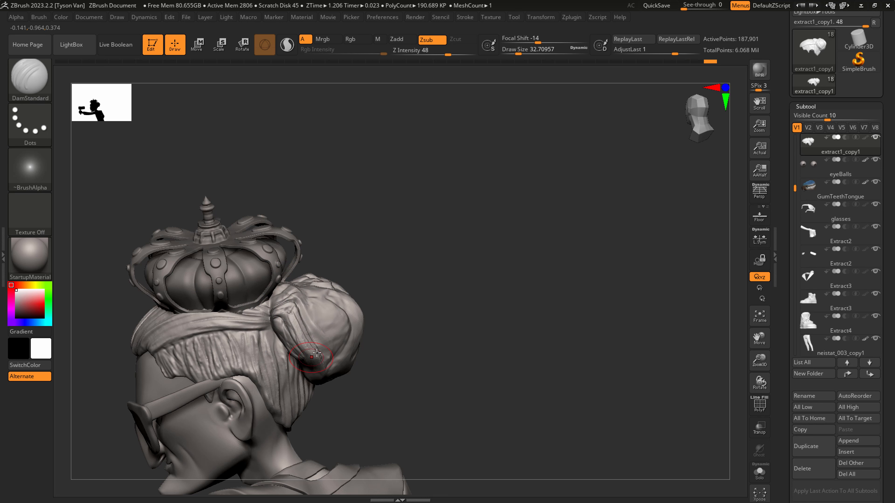
{"action": "mouse_move", "coordinate": [406, 328]}
{"action": "left_mouse_down"}
{"action": "mouse_move", "coordinate": [338, 328]}
{"action": "mouse_move", "coordinate": [351, 337]}
{"action": "left_mouse_up"}
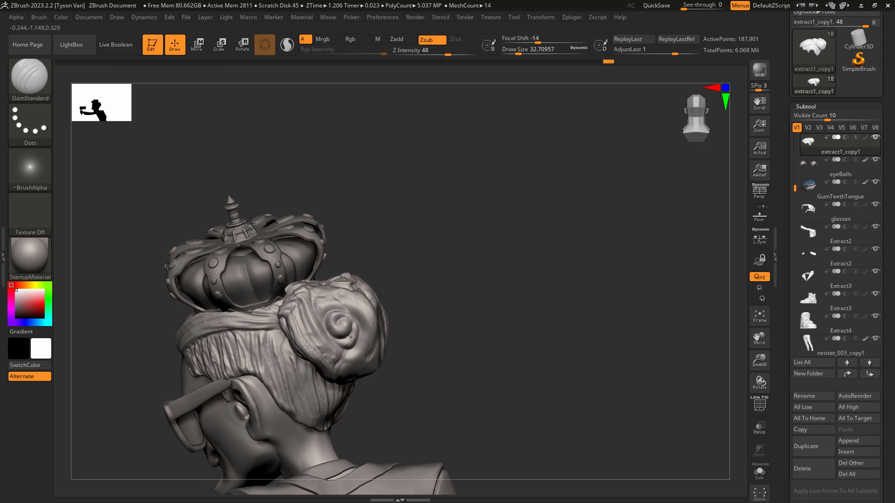
{"action": "left_click_drag", "start_coordinate": [419, 312], "coordinate": [377, 307]}
{"action": "left_click_drag", "start_coordinate": [339, 344], "coordinate": [321, 310]}
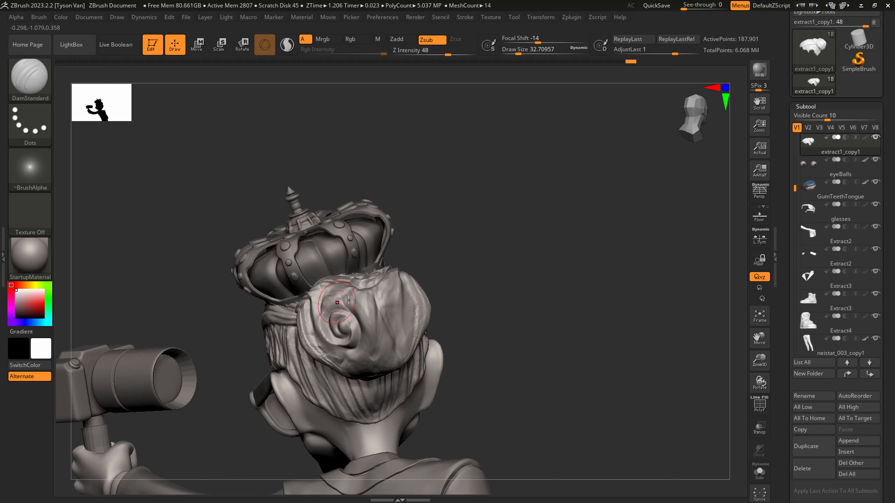
- Carve a large swirl on the back of the bun and a small curl near its upper edge with DamStandard, reducing the draw size to about 25
{"action": "mouse_move", "coordinate": [328, 347]}
{"action": "left_mouse_down"}
{"action": "mouse_move", "coordinate": [358, 309]}
{"action": "mouse_move", "coordinate": [374, 334]}
{"action": "mouse_move", "coordinate": [397, 320]}
{"action": "mouse_move", "coordinate": [396, 340]}
{"action": "mouse_move", "coordinate": [386, 324]}
{"action": "mouse_move", "coordinate": [416, 318]}
{"action": "left_mouse_up"}
{"action": "key", "text": "["}
{"action": "right_click_drag", "start_coordinate": [500, 313], "coordinate": [407, 315]}
{"action": "mouse_move", "coordinate": [409, 286]}
{"action": "left_mouse_down"}
{"action": "mouse_move", "coordinate": [424, 278]}
{"action": "mouse_move", "coordinate": [439, 298]}
{"action": "mouse_move", "coordinate": [408, 293]}
{"action": "left_mouse_up"}
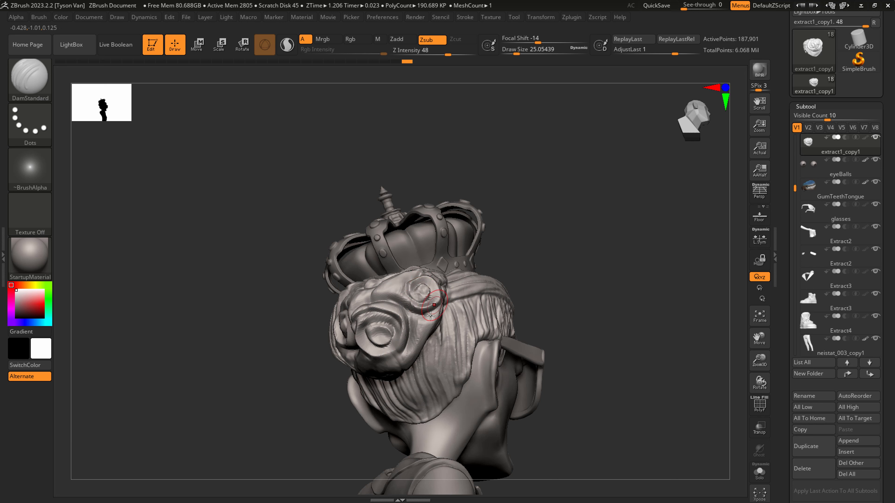
{"action": "right_click_drag", "start_coordinate": [356, 361], "coordinate": [339, 369]}
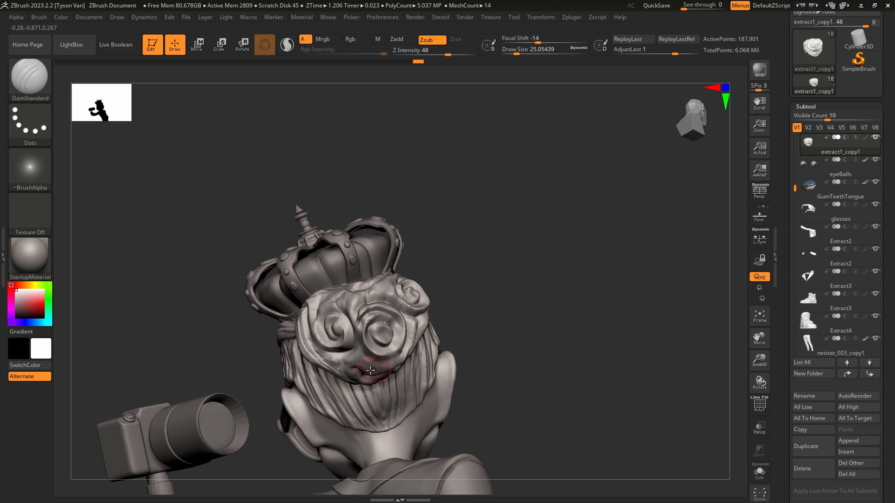
- Swell the curls on the back of the bun with the Inflat brush at Z Intensity 10 and re-DynaMesh the hair
{"action": "key", "text": "b"}
{"action": "key", "text": "s"}
{"action": "key", "text": "h"}
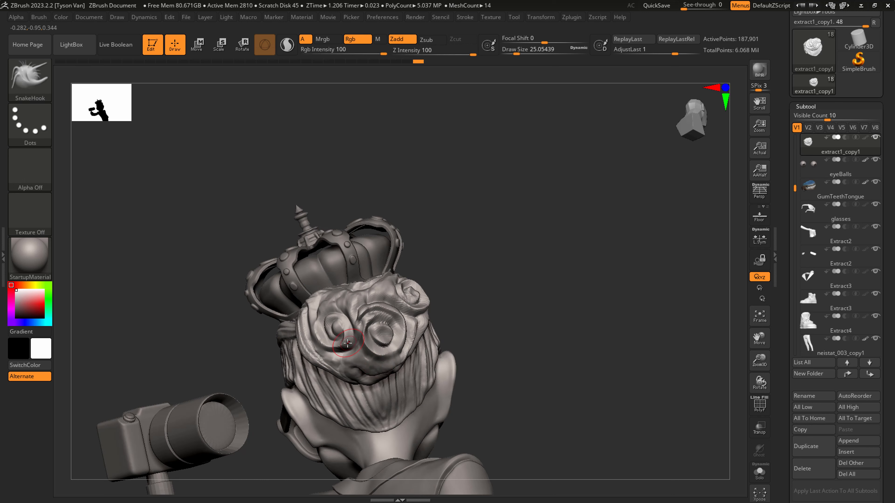
{"action": "left_click", "coordinate": [31, 77]}
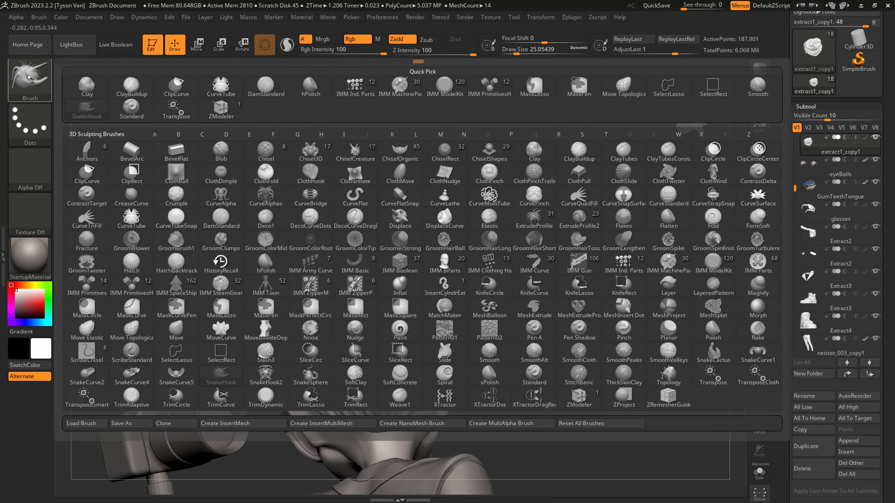
{"action": "left_click", "coordinate": [397, 290]}
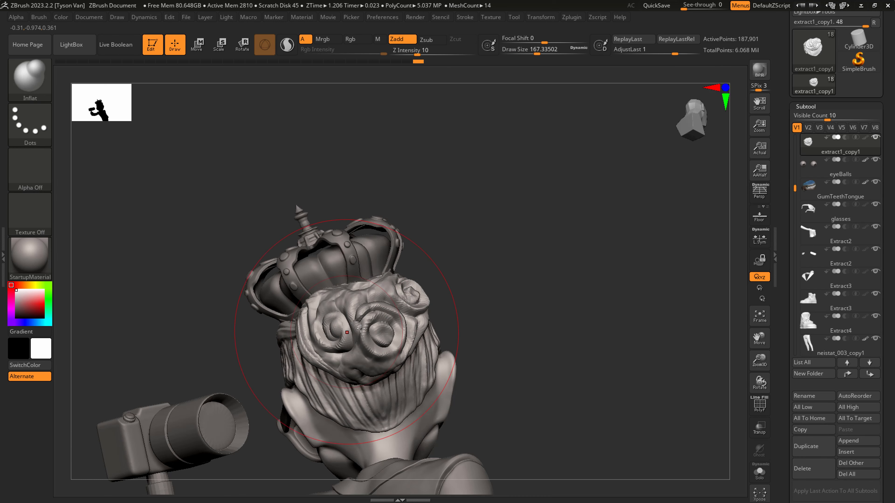
{"action": "left_click_drag", "start_coordinate": [405, 316], "coordinate": [413, 313]}
{"action": "left_click_drag", "start_coordinate": [530, 313], "coordinate": [584, 256], "text": "ctrl"}
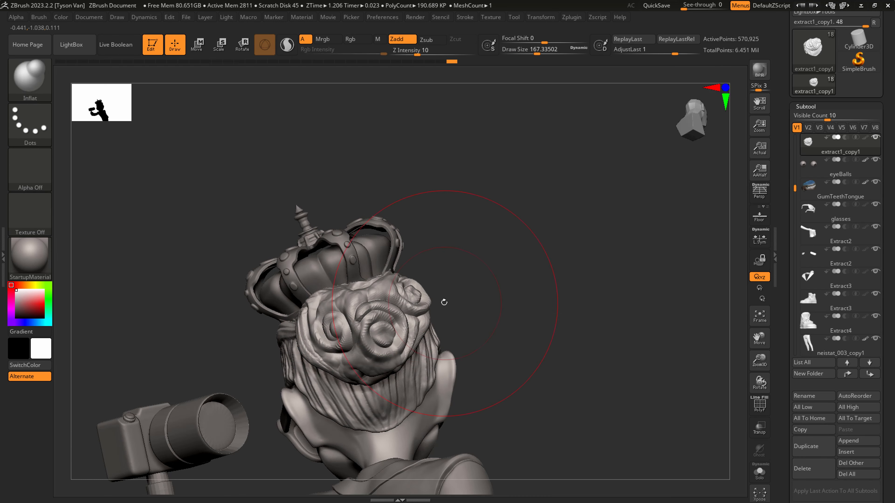
{"action": "right_click_drag", "start_coordinate": [419, 305], "coordinate": [317, 311]}
{"action": "mouse_move", "coordinate": [399, 313]}
{"action": "left_mouse_down"}
{"action": "mouse_move", "coordinate": [392, 316]}
{"action": "mouse_move", "coordinate": [404, 328]}
{"action": "mouse_move", "coordinate": [428, 300]}
{"action": "mouse_move", "coordinate": [436, 314]}
{"action": "left_mouse_up"}
{"action": "key", "text": "ctrl+z"}
- Pull the side of the bun and its junction with the head hair into shape using SnakeHook at a draw size of about 54
{"action": "key", "text": "s"}
{"action": "right_click_drag", "start_coordinate": [447, 334], "coordinate": [405, 344]}
{"action": "key", "text": "b"}
{"action": "key", "text": "s"}
{"action": "key", "text": "h"}
{"action": "key", "text": "s"}
{"action": "left_click_drag", "start_coordinate": [413, 344], "coordinate": [445, 317]}
{"action": "right_click_drag", "start_coordinate": [488, 317], "coordinate": [462, 304]}
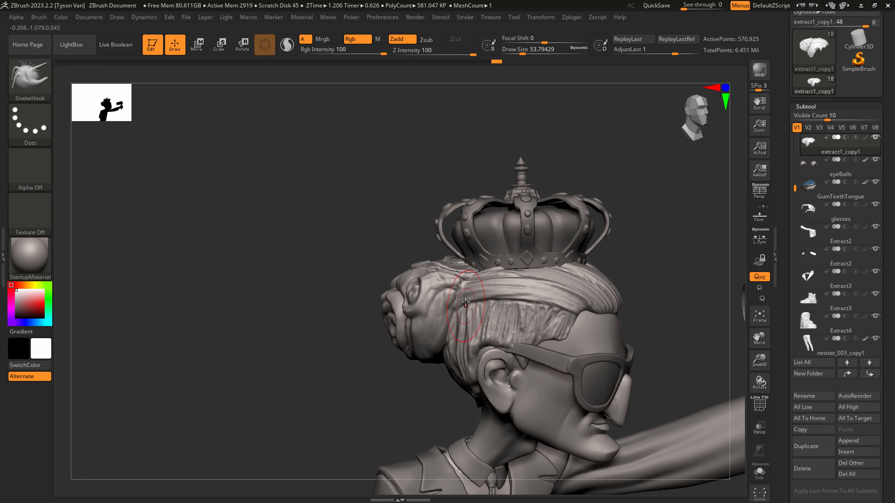
{"action": "left_click_drag", "start_coordinate": [458, 297], "coordinate": [465, 288]}
- Carve the crease between the bun and the side hair plus strand lines beside it with DamStandard at a draw size of about 27
{"action": "key", "text": "b"}
{"action": "key", "text": "d"}
{"action": "key", "text": "s"}
{"action": "right_click_drag", "start_coordinate": [465, 287], "coordinate": [456, 284]}
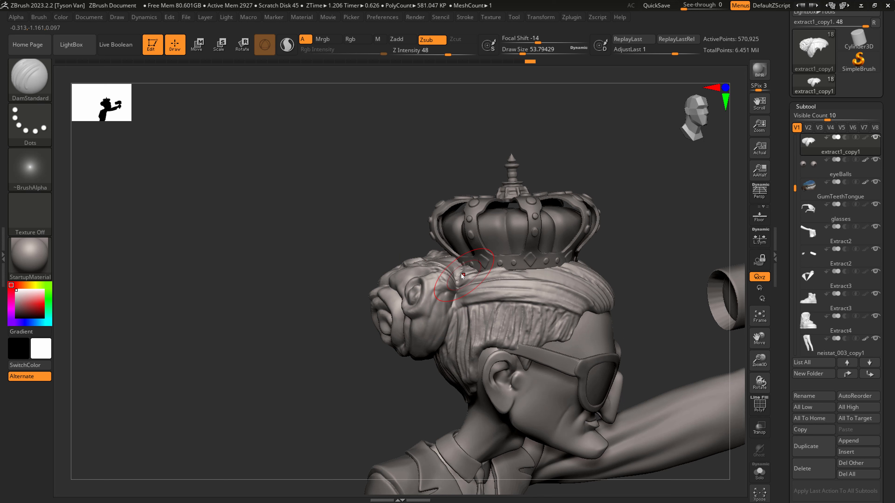
{"action": "key", "text": "s"}
{"action": "left_click_drag", "start_coordinate": [463, 276], "coordinate": [458, 305]}
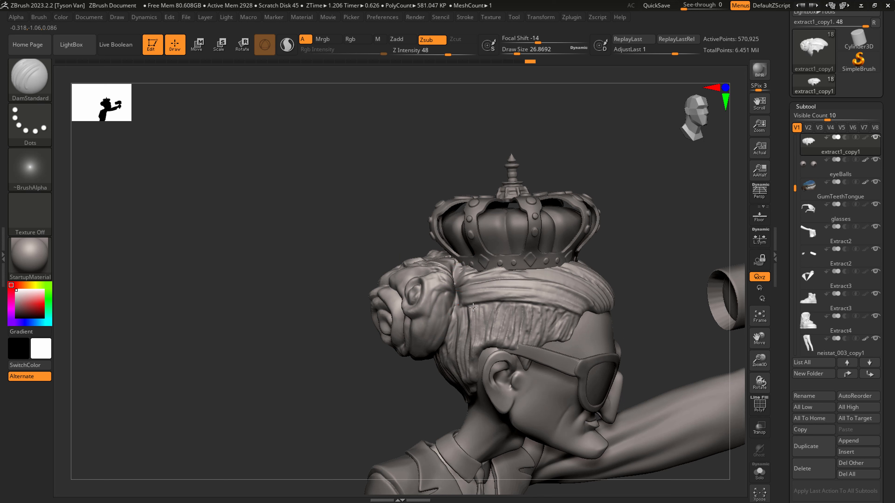
{"action": "left_click_drag", "start_coordinate": [508, 291], "coordinate": [542, 289]}
- Smooth the side of the bun and deepen the grooves around its lower curl with DamStandard
{"action": "right_click_drag", "start_coordinate": [484, 286], "coordinate": [458, 291]}
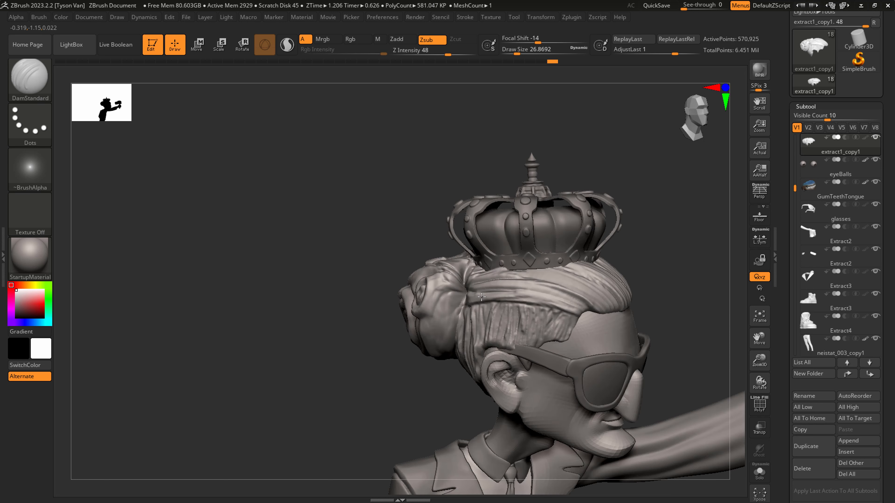
{"action": "left_click_drag", "start_coordinate": [452, 328], "coordinate": [455, 322], "text": "shift"}
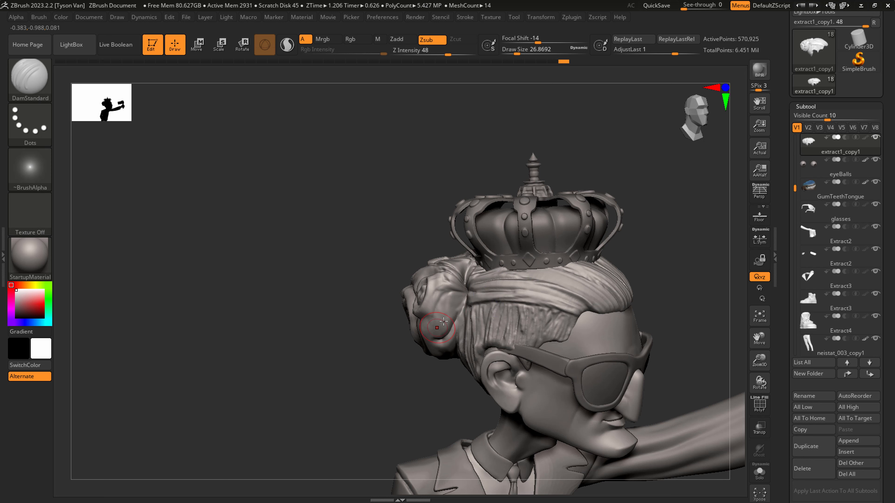
{"action": "right_click_drag", "start_coordinate": [444, 321], "coordinate": [436, 331]}
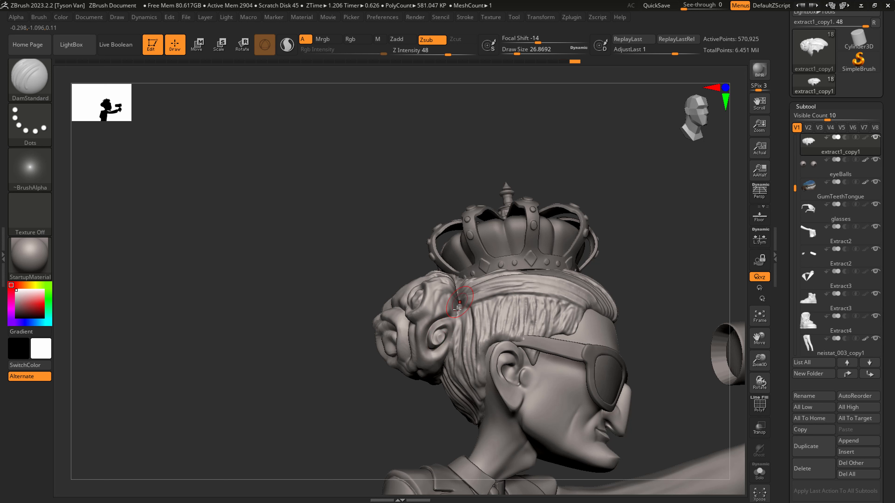
{"action": "left_click_drag", "start_coordinate": [435, 359], "coordinate": [436, 372]}
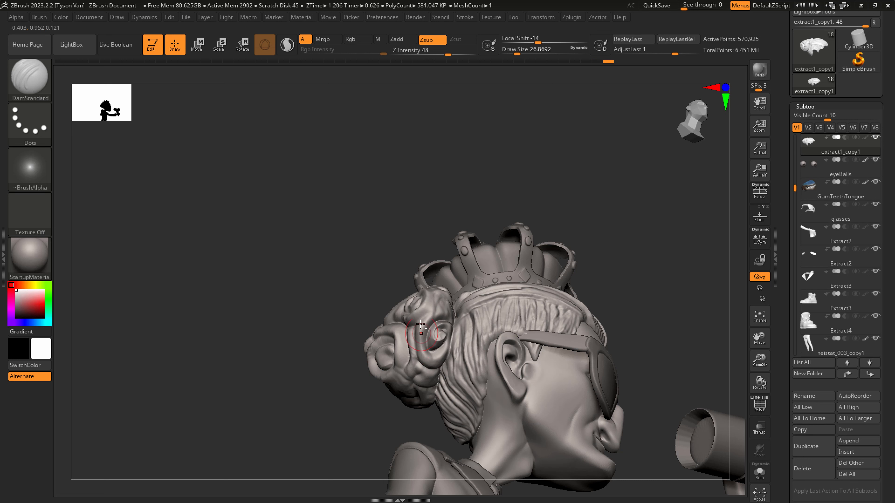
{"action": "left_click_drag", "start_coordinate": [447, 333], "coordinate": [418, 334]}
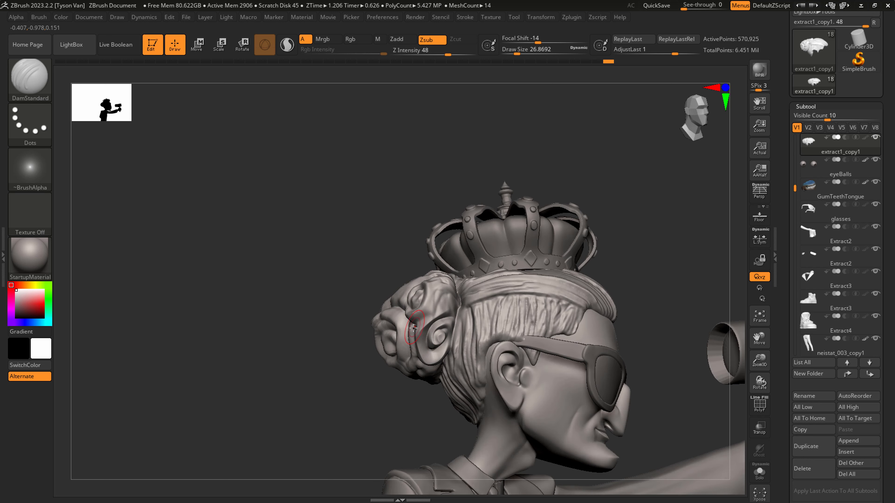
- Reshape the bun's side silhouette with SnakeHook at a draw size of about 124
{"action": "right_click_drag", "start_coordinate": [480, 318], "coordinate": [511, 356], "text": "ctrl"}
{"action": "key", "text": "b"}
{"action": "key", "text": "s"}
{"action": "key", "text": "h"}
{"action": "key", "text": "s"}
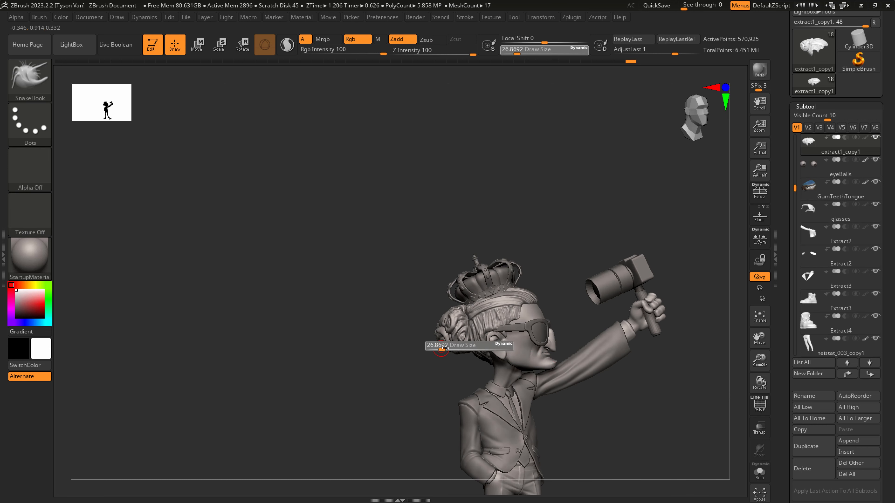
{"action": "left_click_drag", "start_coordinate": [456, 344], "coordinate": [458, 344]}
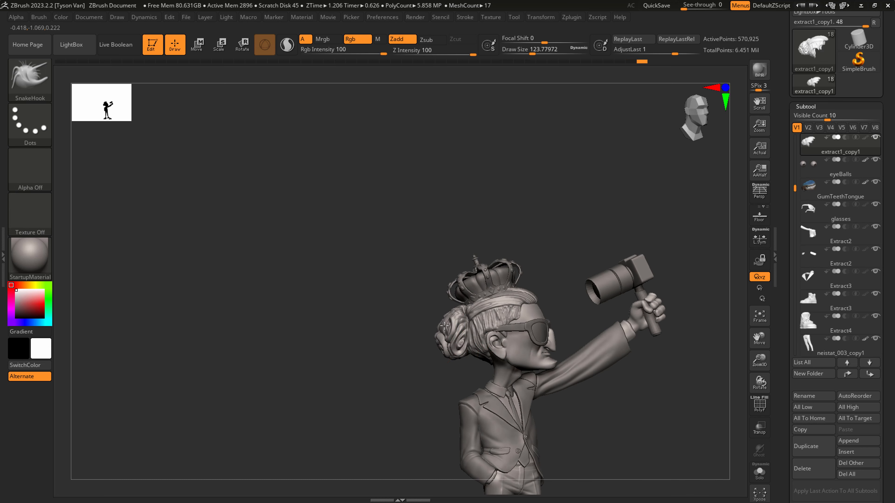
- Adjust the bun's top edge beneath the crown with SnakeHook at a draw size of about 90, and its underside at about 51
{"action": "right_click_drag", "start_coordinate": [450, 335], "coordinate": [458, 323]}
{"action": "key", "text": "s"}
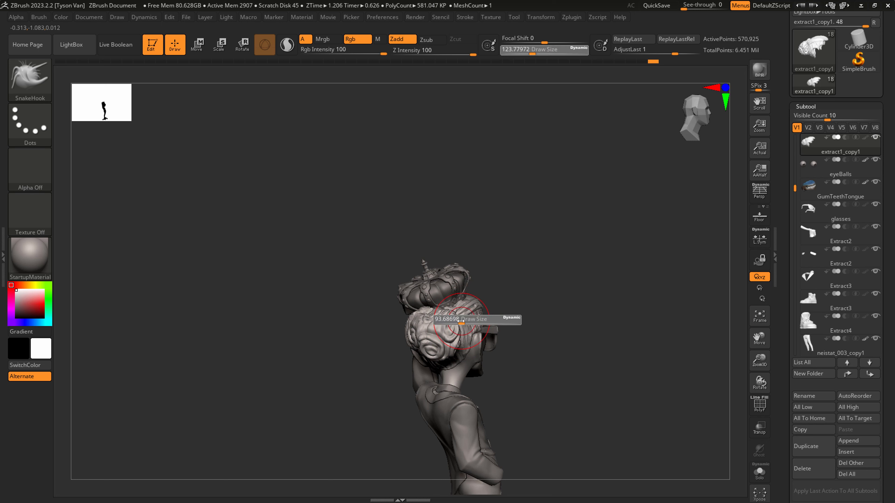
{"action": "left_click", "coordinate": [461, 322]}
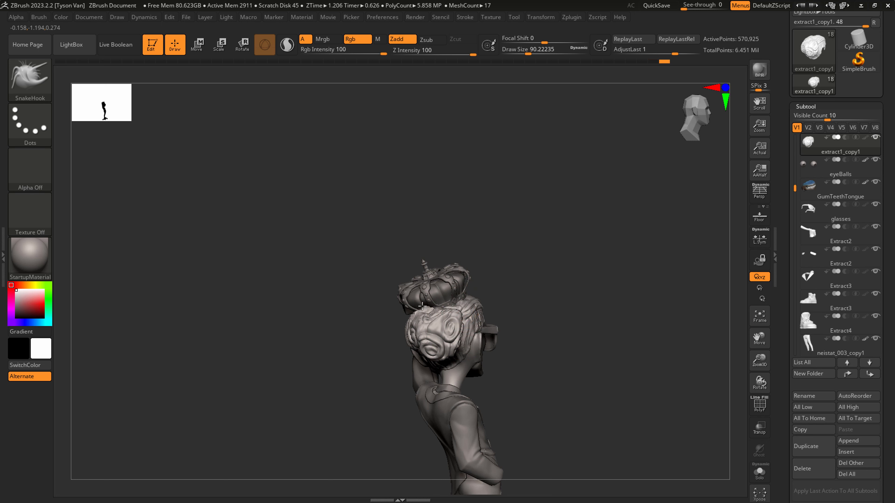
{"action": "left_click_drag", "start_coordinate": [423, 306], "coordinate": [421, 306]}
{"action": "mouse_move", "coordinate": [431, 301]}
{"action": "right_mouse_down"}
{"action": "mouse_move", "coordinate": [442, 360]}
{"action": "mouse_move", "coordinate": [435, 358]}
{"action": "right_mouse_up"}
{"action": "key", "text": "s"}
{"action": "left_click_drag", "start_coordinate": [444, 357], "coordinate": [436, 361]}
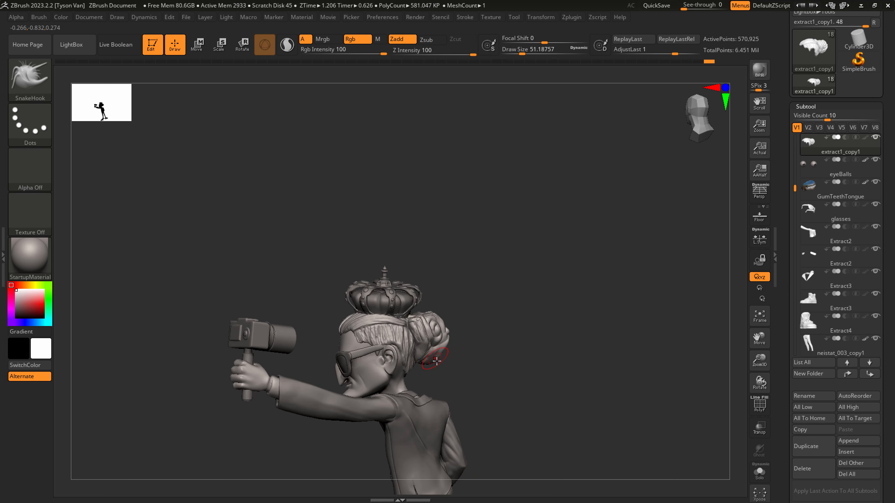
- Refine the bun's outer back contour with SnakeHook, using draw sizes of about 154 and 112
{"action": "right_click_drag", "start_coordinate": [437, 361], "coordinate": [433, 348]}
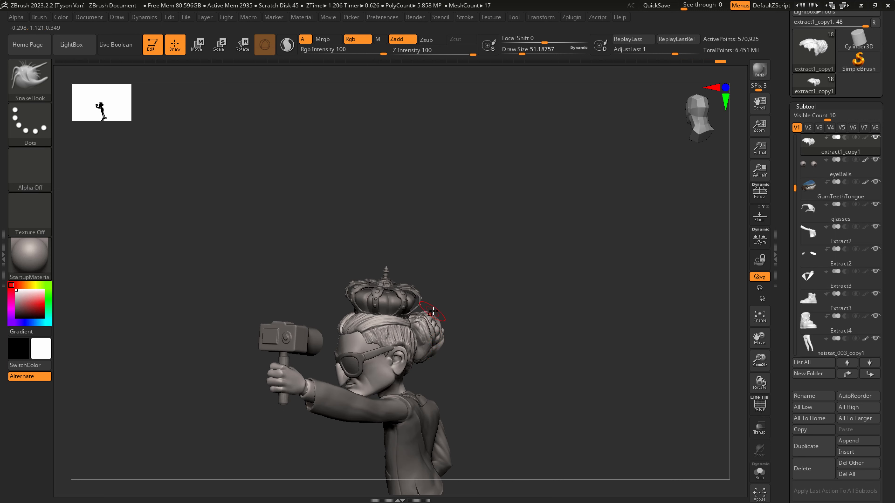
{"action": "right_click_drag", "start_coordinate": [433, 311], "coordinate": [439, 324]}
{"action": "key", "text": "s"}
{"action": "left_click_drag", "start_coordinate": [439, 324], "coordinate": [443, 330]}
{"action": "right_click_drag", "start_coordinate": [444, 329], "coordinate": [439, 340]}
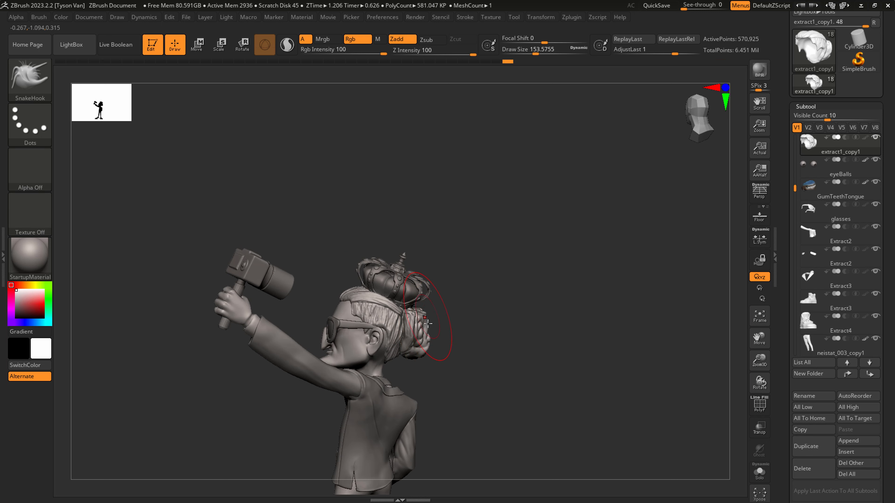
{"action": "key", "text": "s"}
{"action": "left_click_drag", "start_coordinate": [450, 324], "coordinate": [431, 334]}
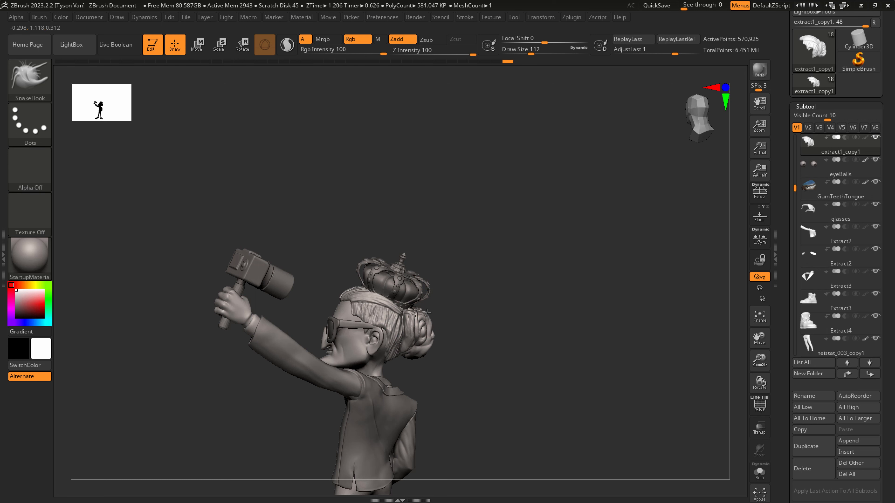
- Try a CurveStrapSnap strap along the side hair below the crown at a draw size of about 33
{"action": "right_click_drag", "start_coordinate": [422, 309], "coordinate": [260, 261]}
{"action": "key", "text": "b"}
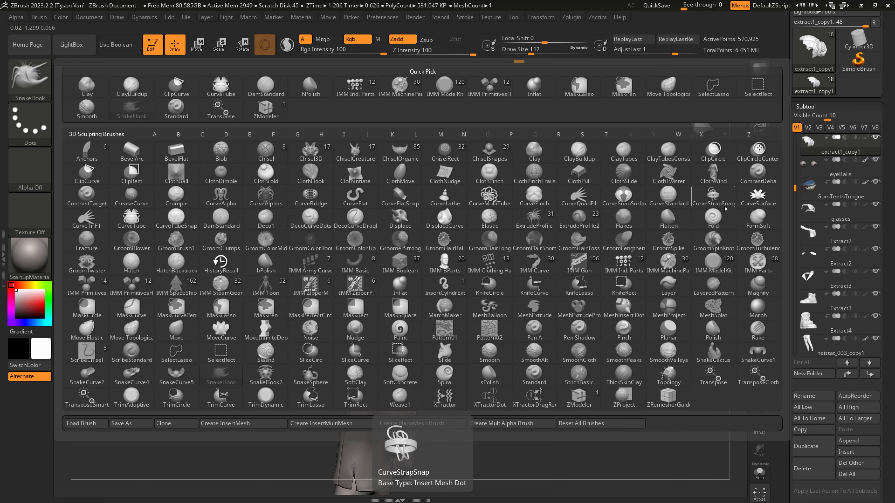
{"action": "left_click", "coordinate": [713, 197]}
{"action": "right_click_drag", "start_coordinate": [389, 306], "coordinate": [395, 335], "text": "ctrl"}
{"action": "key", "text": "s"}
{"action": "left_click_drag", "start_coordinate": [397, 335], "coordinate": [385, 336]}
{"action": "left_click_drag", "start_coordinate": [313, 298], "coordinate": [385, 303]}
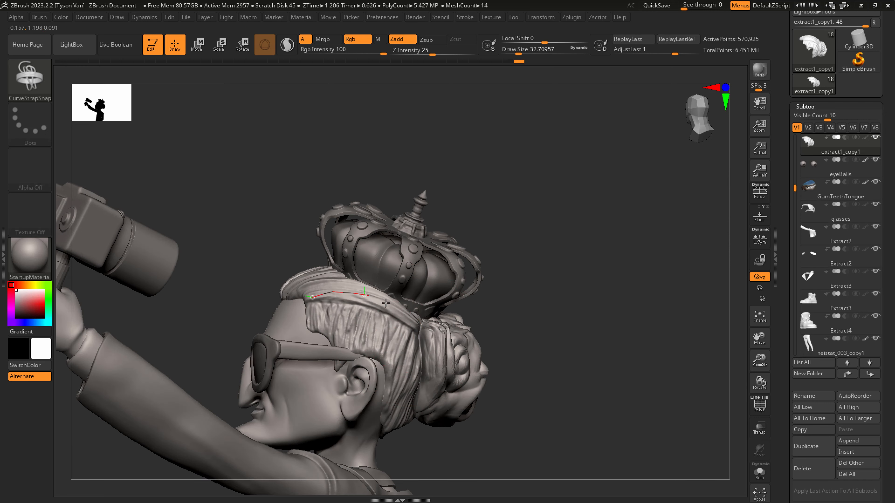
- Undo the narrow strap and redraw it from the front hairline back to the bun with CurveStrapSnap at draw size 64
{"action": "left_click_drag", "start_coordinate": [456, 362], "coordinate": [456, 361]}
{"action": "right_click_drag", "start_coordinate": [456, 360], "coordinate": [453, 337]}
{"action": "key", "text": "s"}
{"action": "left_click_drag", "start_coordinate": [464, 337], "coordinate": [453, 336]}
{"action": "right_click_drag", "start_coordinate": [362, 326], "coordinate": [408, 310]}
{"action": "key", "text": "ctrl+z"}
{"action": "left_click_drag", "start_coordinate": [368, 298], "coordinate": [411, 331]}
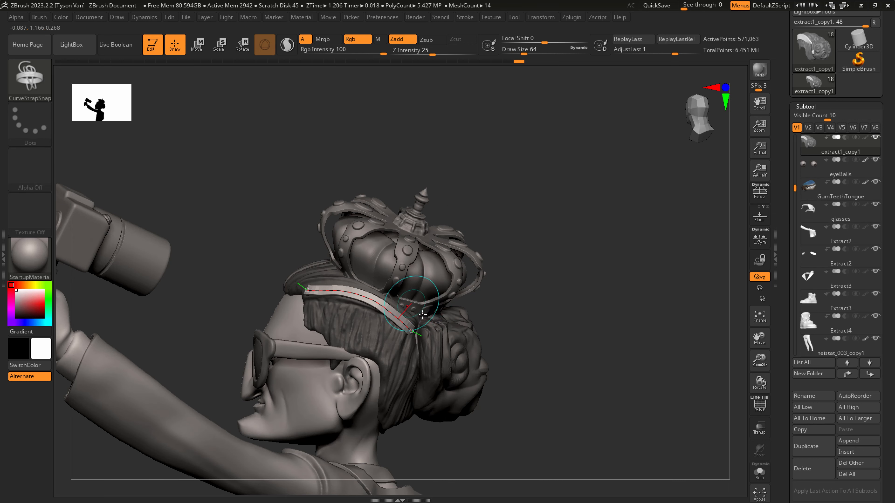
- Pull the rear part of the hair strap into place against the head with SnakeHook at a draw size of about 68
{"action": "right_click_drag", "start_coordinate": [441, 342], "coordinate": [426, 336]}
{"action": "key", "text": "s"}
{"action": "left_click_drag", "start_coordinate": [404, 334], "coordinate": [415, 333]}
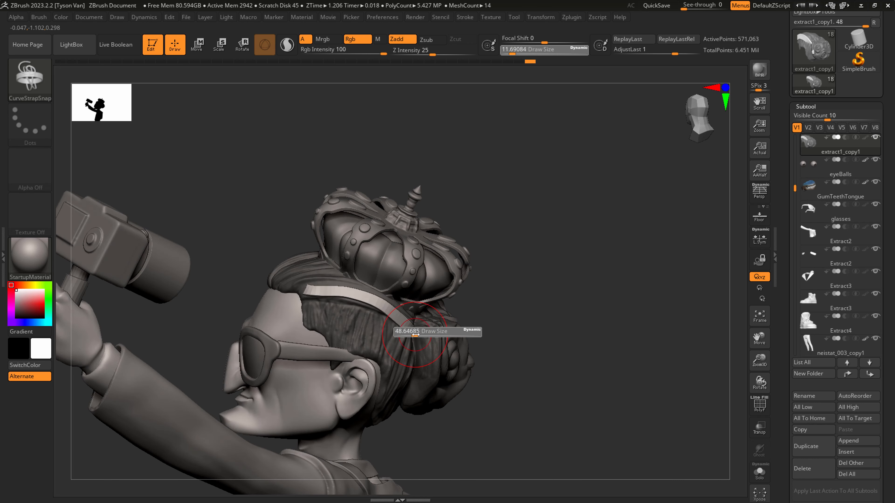
{"action": "key", "text": "b"}
{"action": "key", "text": "m"}
{"action": "key", "text": "v"}
{"action": "key", "text": "b"}
{"action": "key", "text": "s"}
{"action": "key", "text": "h"}
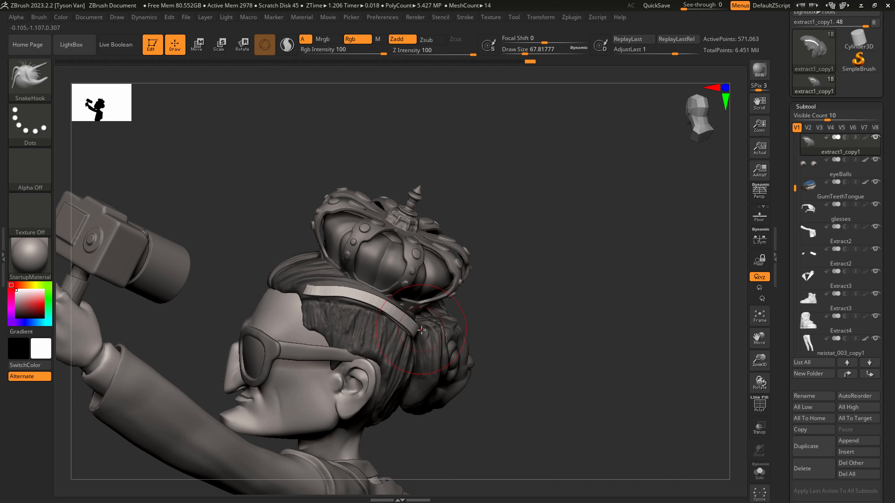
{"action": "mouse_move", "coordinate": [421, 330]}
{"action": "right_mouse_down"}
{"action": "mouse_move", "coordinate": [396, 329]}
{"action": "mouse_move", "coordinate": [426, 334]}
{"action": "mouse_move", "coordinate": [416, 317]}
{"action": "right_mouse_up"}
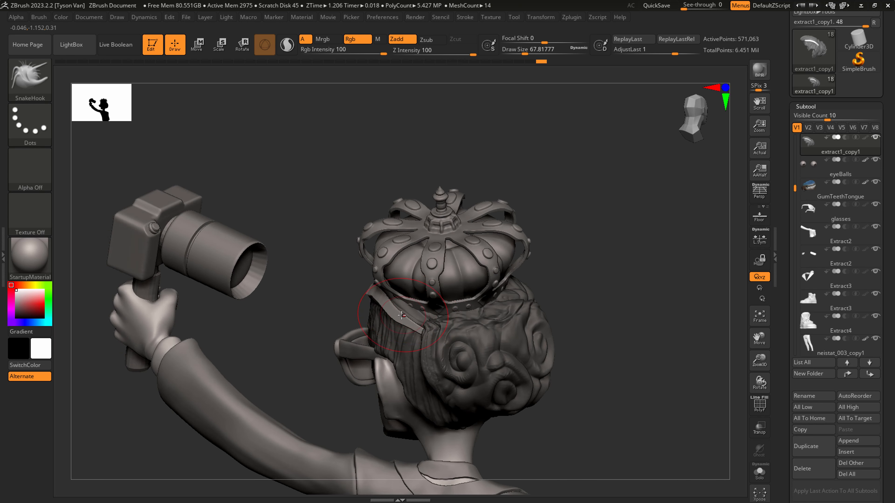
{"action": "left_click_drag", "start_coordinate": [370, 298], "coordinate": [375, 293]}
- Bend the strap's front end down toward the hairline with SnakeHook and set the draw size to about 71
{"action": "right_click_drag", "start_coordinate": [405, 320], "coordinate": [449, 290]}
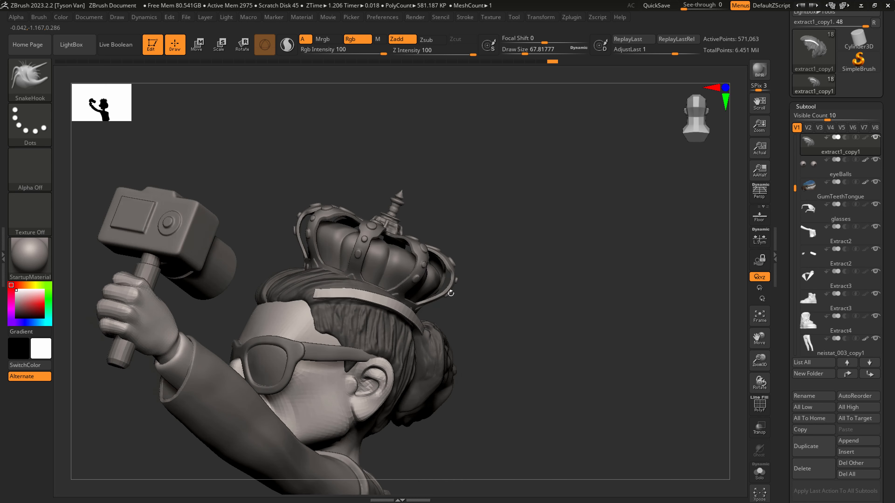
{"action": "mouse_move", "coordinate": [321, 293]}
{"action": "left_mouse_down"}
{"action": "mouse_move", "coordinate": [305, 302]}
{"action": "mouse_move", "coordinate": [347, 304]}
{"action": "mouse_move", "coordinate": [324, 304]}
{"action": "mouse_move", "coordinate": [331, 314]}
{"action": "mouse_move", "coordinate": [319, 306]}
{"action": "left_mouse_up"}
{"action": "key", "text": "s"}
{"action": "key", "text": "s"}
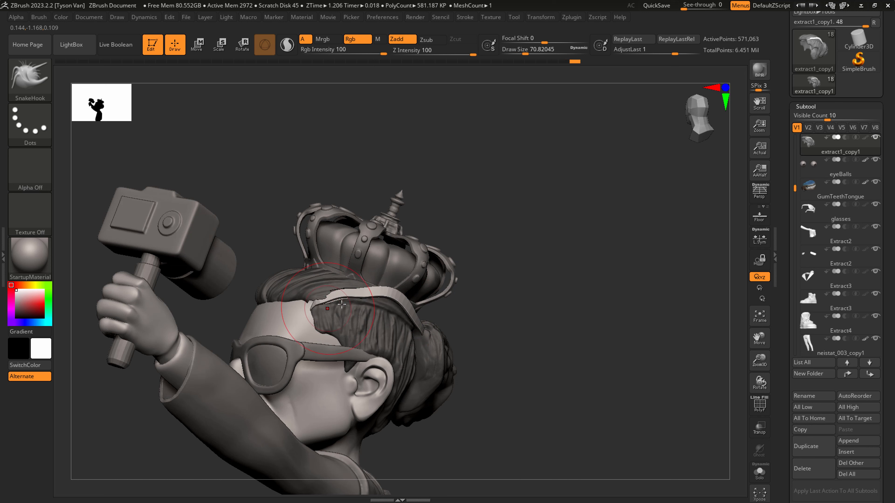
- Thicken the strap with the Inflate deformation and clear the mask from the rest of the hair
{"action": "scroll", "coordinate": [827, 394], "scroll_direction": "down", "scroll_amount": 10}
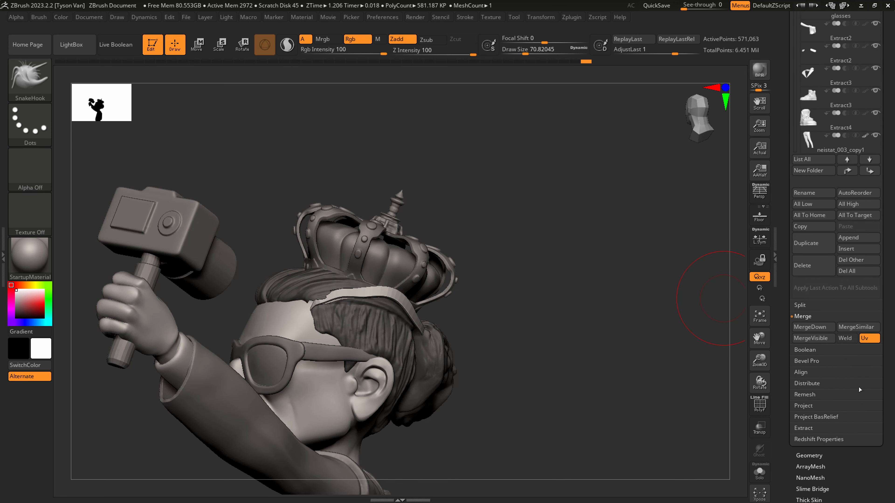
{"action": "left_click", "coordinate": [817, 428]}
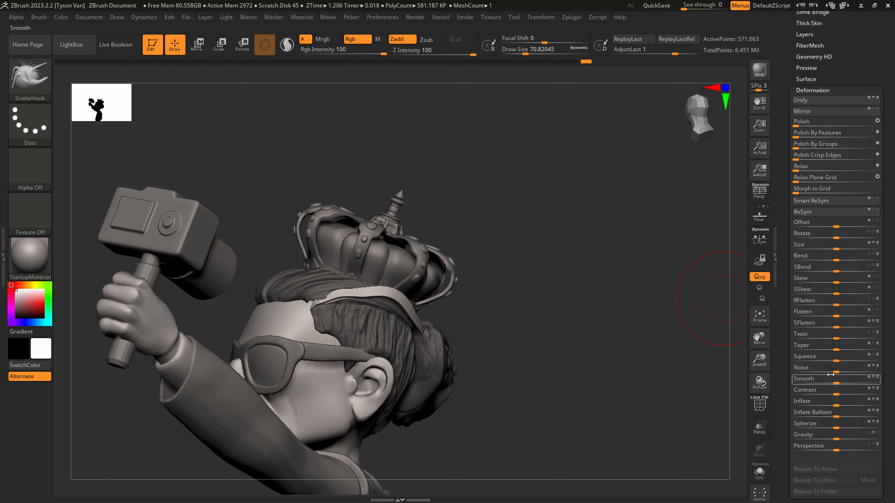
{"action": "left_click_drag", "start_coordinate": [838, 401], "coordinate": [853, 402]}
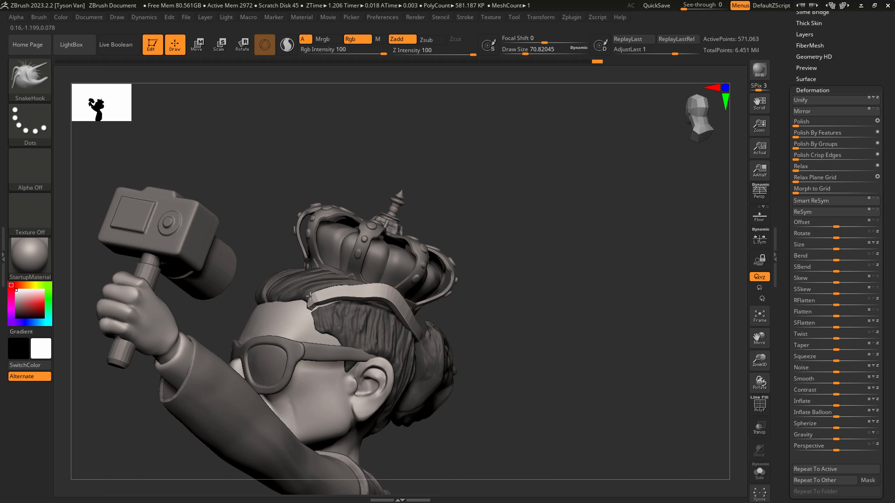
{"action": "right_click_drag", "start_coordinate": [409, 330], "coordinate": [381, 310]}
{"action": "left_click_drag", "start_coordinate": [592, 313], "coordinate": [640, 284], "text": "ctrl"}
- Draw a CurveStrapSnap strap at a draw size of about 31 from the bun's top near the crown down to its lower edge
{"action": "right_click_drag", "start_coordinate": [640, 285], "coordinate": [437, 339]}
{"action": "key", "text": "s"}
{"action": "left_click_drag", "start_coordinate": [385, 341], "coordinate": [378, 341]}
{"action": "left_click", "coordinate": [25, 86]}
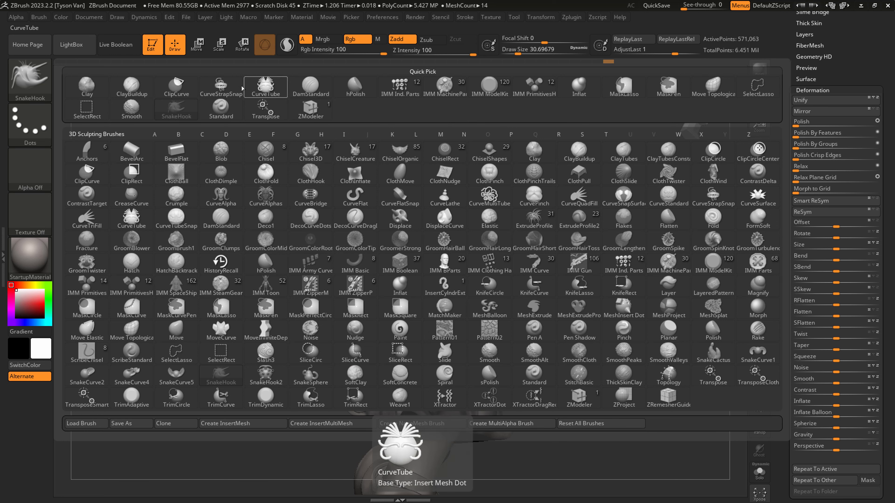
{"action": "left_click", "coordinate": [221, 87]}
{"action": "right_click_drag", "start_coordinate": [361, 317], "coordinate": [383, 349]}
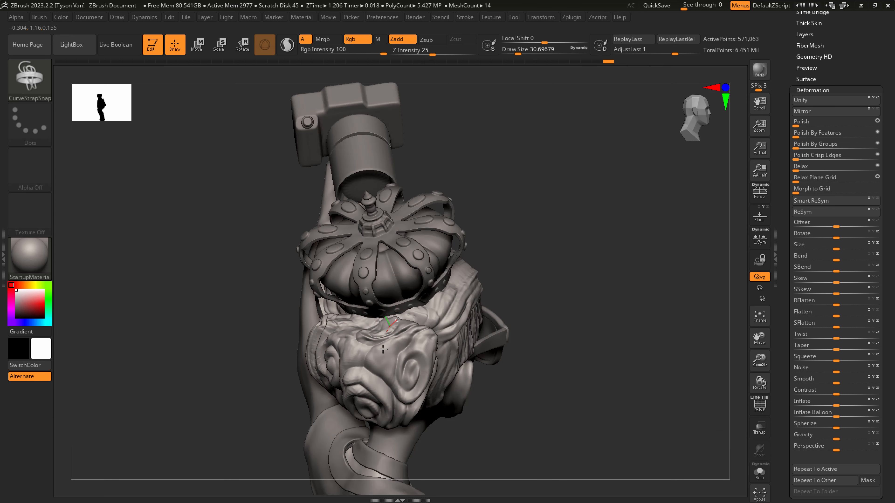
{"action": "left_click_drag", "start_coordinate": [410, 419], "coordinate": [412, 423]}
{"action": "right_click_drag", "start_coordinate": [416, 350], "coordinate": [419, 319]}
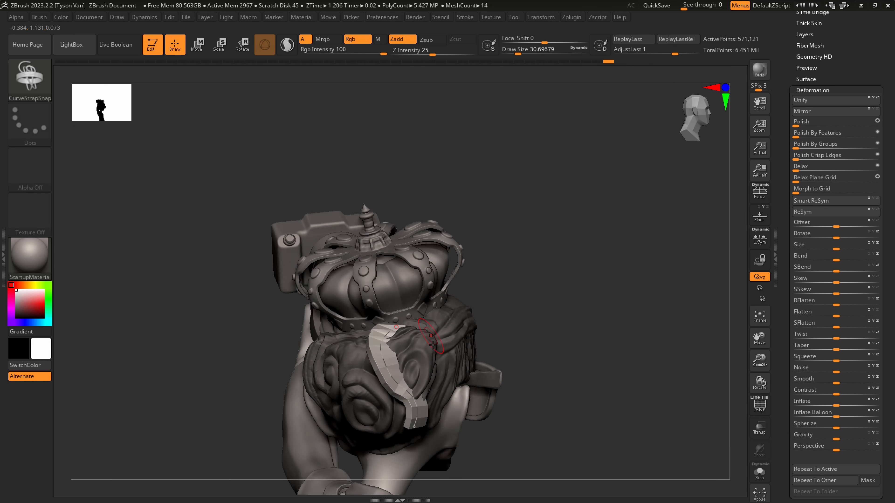
- Bend the new bun strap into place from the crown down along the bun with SnakeHook at a draw size of about 104
{"action": "key", "text": "b"}
{"action": "key", "text": "h"}
{"action": "key", "text": "p"}
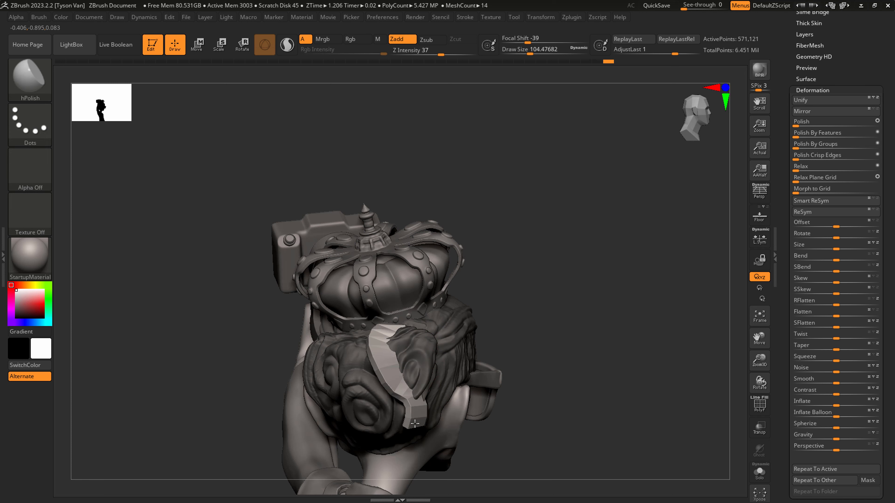
{"action": "key", "text": "b"}
{"action": "key", "text": "s"}
{"action": "key", "text": "h"}
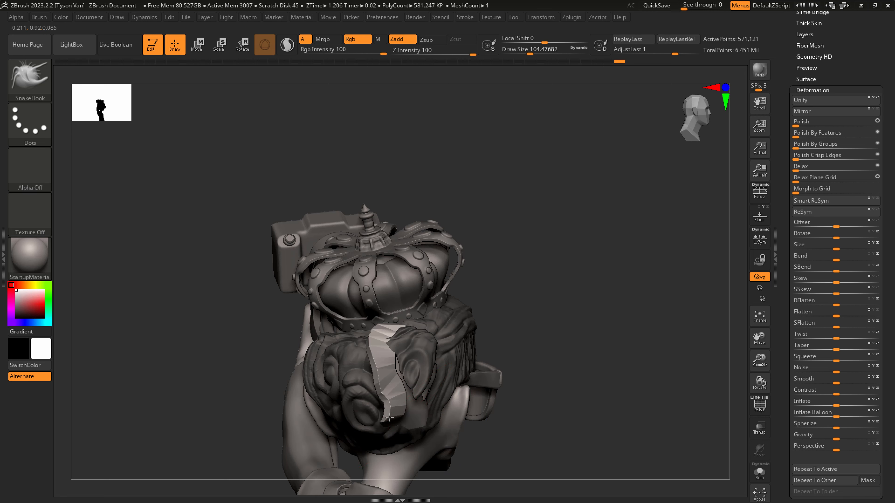
{"action": "right_click_drag", "start_coordinate": [418, 412], "coordinate": [355, 392]}
{"action": "mouse_move", "coordinate": [355, 393]}
{"action": "left_mouse_down"}
{"action": "mouse_move", "coordinate": [327, 353]}
{"action": "mouse_move", "coordinate": [378, 324]}
{"action": "mouse_move", "coordinate": [349, 333]}
{"action": "left_mouse_up"}
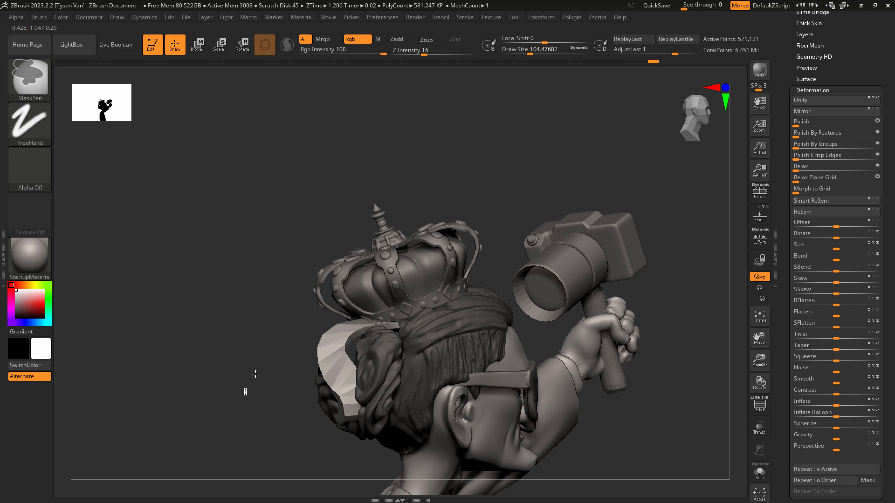
- Clear the mask and remesh the hair to merge the strap, and smooth the strap's surface at a draw size of about 54
{"action": "left_click_drag", "start_coordinate": [253, 374], "coordinate": [261, 384], "text": "ctrl"}
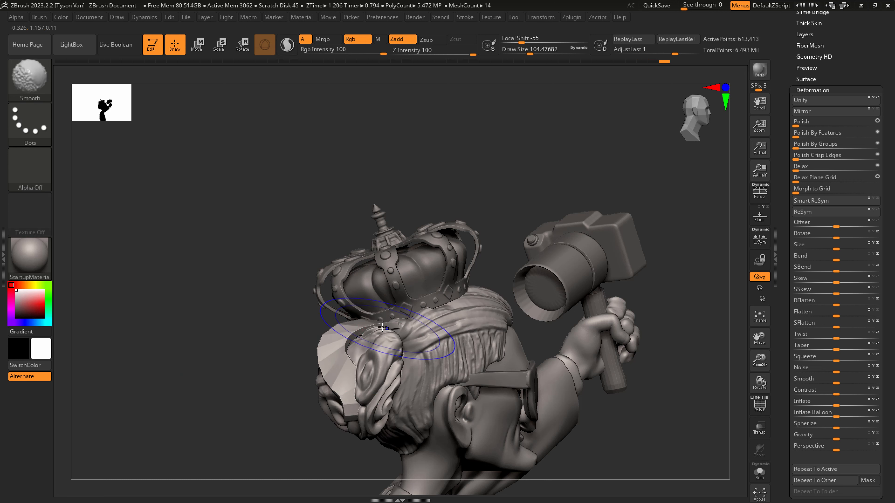
{"action": "left_click_drag", "start_coordinate": [391, 326], "coordinate": [349, 356], "text": "shift"}
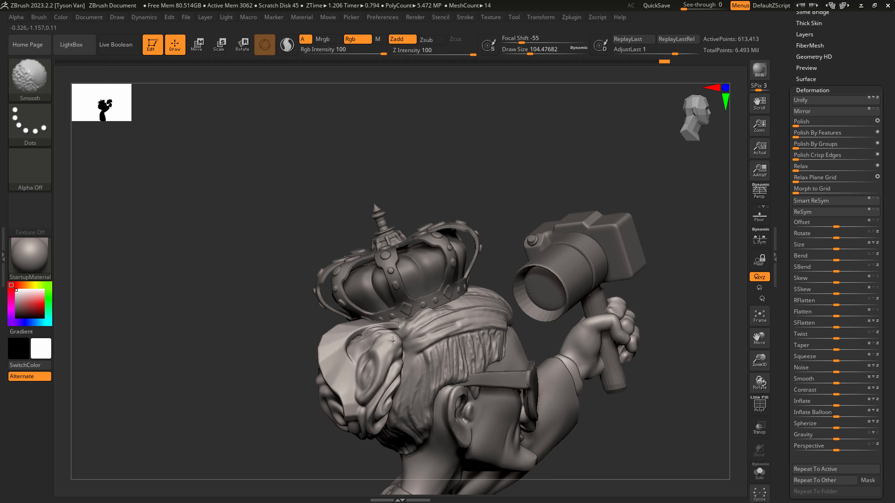
{"action": "right_click_drag", "start_coordinate": [370, 340], "coordinate": [447, 356]}
{"action": "key", "text": "ctrl+z"}
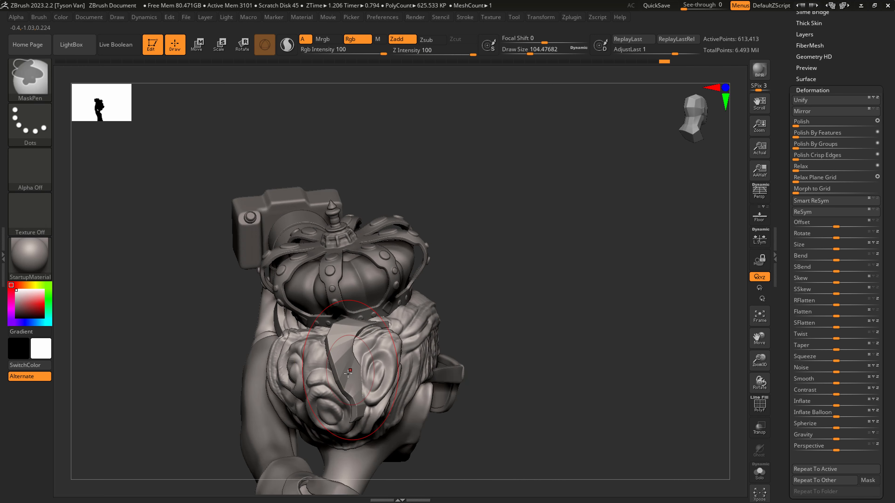
{"action": "key", "text": "s"}
{"action": "left_click_drag", "start_coordinate": [363, 375], "coordinate": [355, 374]}
{"action": "left_click_drag", "start_coordinate": [367, 373], "coordinate": [356, 416], "text": "shift"}
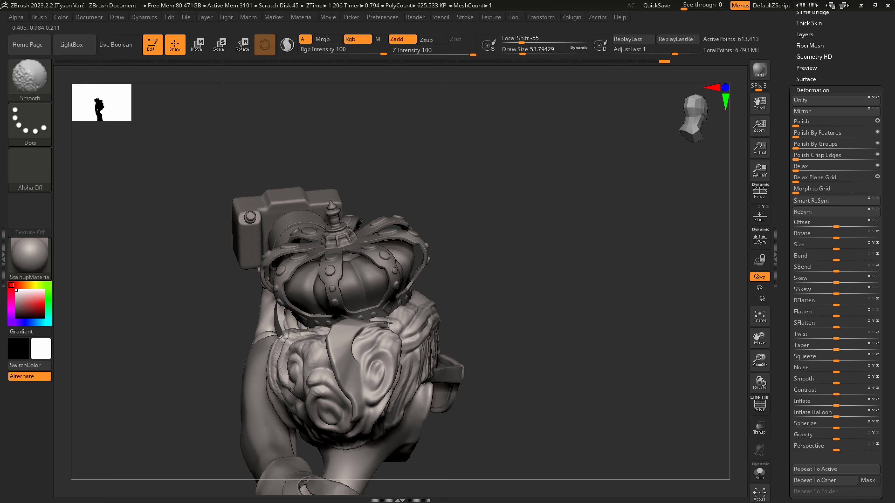
- Puff out the upper part of the bun strap with the Inflat brush at a draw size of about 104
{"action": "mouse_move", "coordinate": [388, 324]}
{"action": "right_mouse_down"}
{"action": "mouse_move", "coordinate": [406, 326]}
{"action": "mouse_move", "coordinate": [386, 331]}
{"action": "right_mouse_up"}
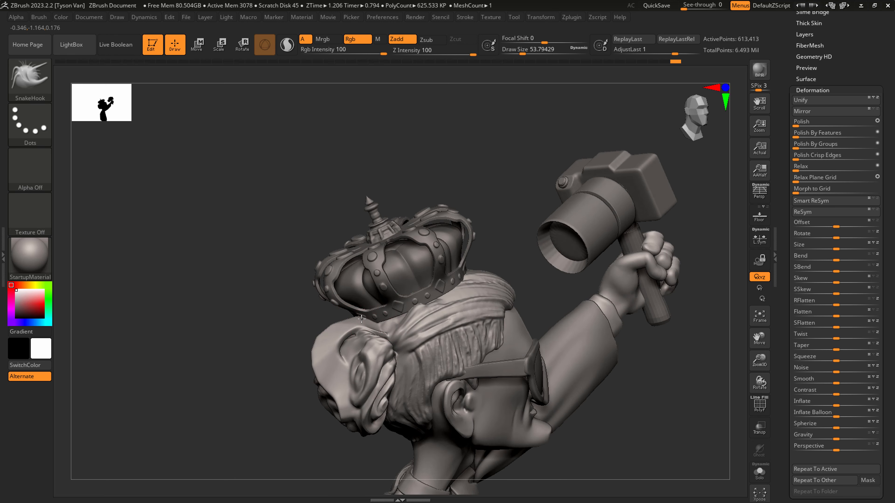
{"action": "key", "text": "b"}
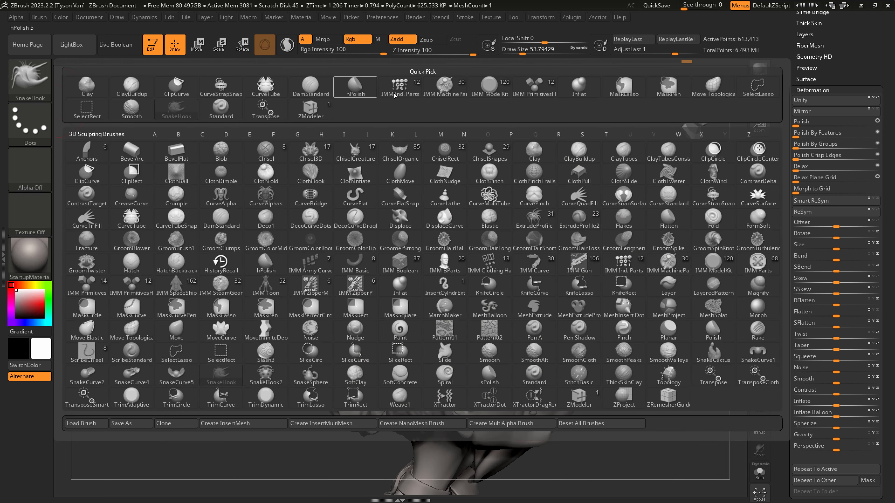
{"action": "left_click", "coordinate": [595, 87]}
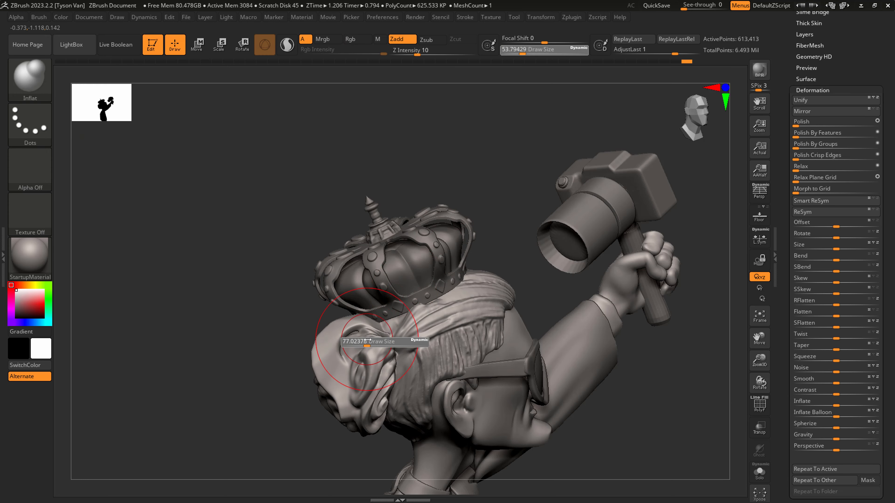
{"action": "left_click_drag", "start_coordinate": [384, 340], "coordinate": [380, 351]}
- Carve lengthwise strand grooves down the bun strap with DamStandard at a draw size of about 14, softening them with Smooth
{"action": "key", "text": "b"}
{"action": "key", "text": "d"}
{"action": "key", "text": "s"}
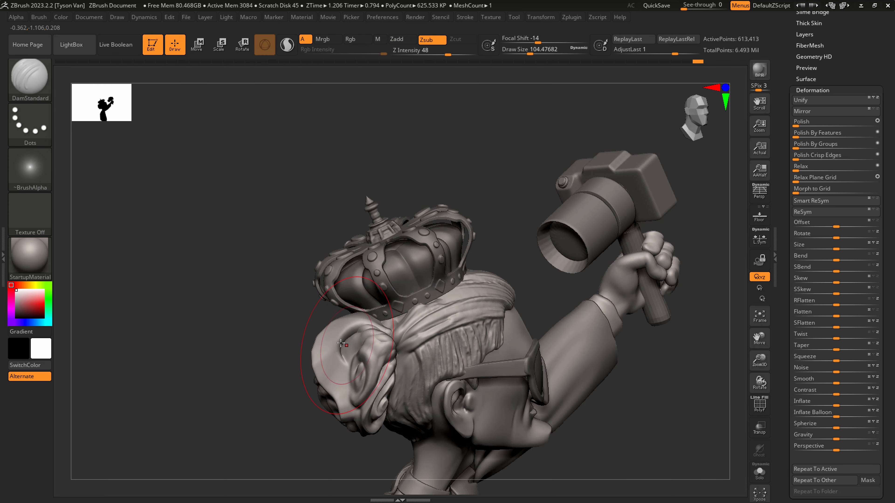
{"action": "key", "text": "s"}
{"action": "left_click", "coordinate": [321, 346]}
{"action": "mouse_move", "coordinate": [323, 348]}
{"action": "right_mouse_down"}
{"action": "mouse_move", "coordinate": [344, 357]}
{"action": "mouse_move", "coordinate": [357, 319]}
{"action": "right_mouse_up"}
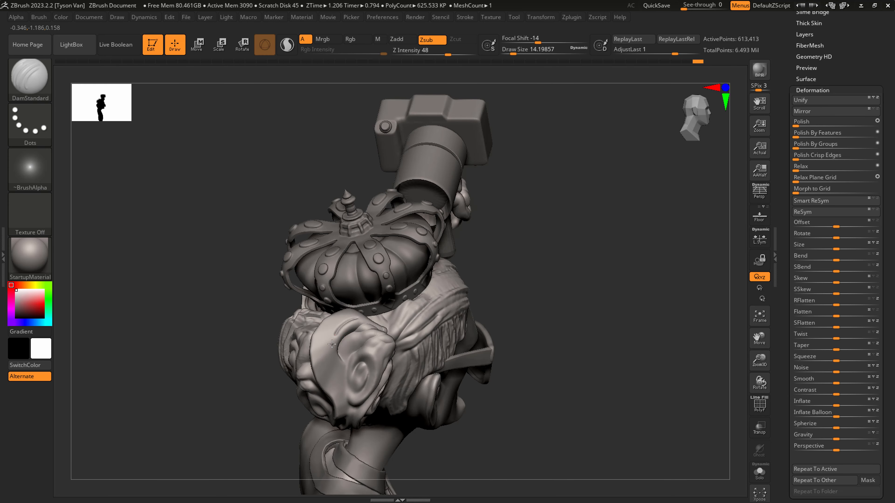
{"action": "left_click_drag", "start_coordinate": [347, 337], "coordinate": [344, 411]}
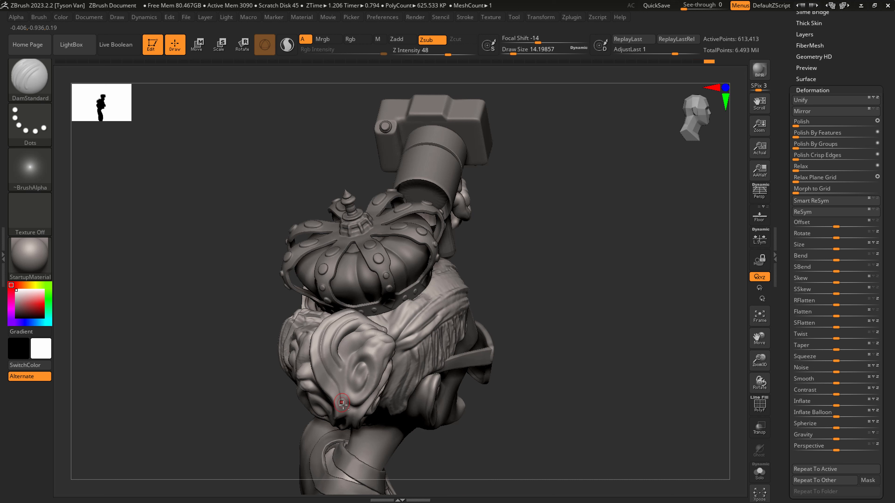
{"action": "key", "text": "shift"}
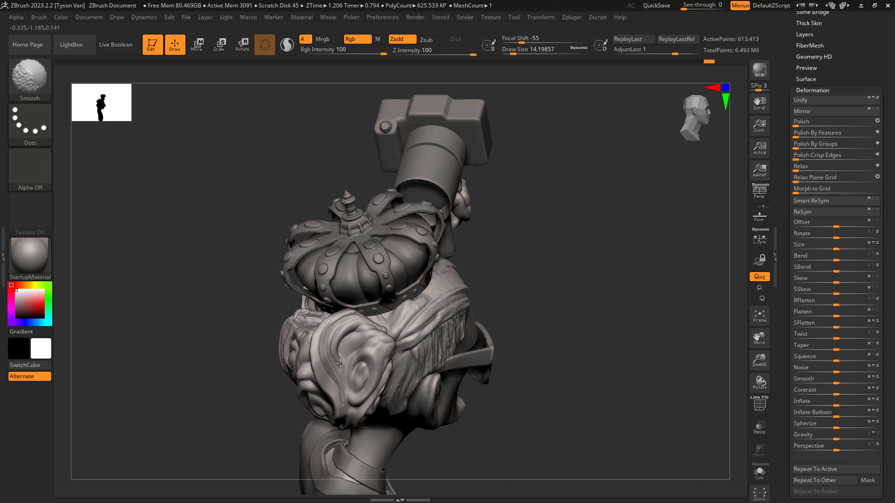
{"action": "left_click_drag", "start_coordinate": [340, 363], "coordinate": [342, 413], "text": "shift"}
{"action": "left_click_drag", "start_coordinate": [339, 348], "coordinate": [347, 401]}
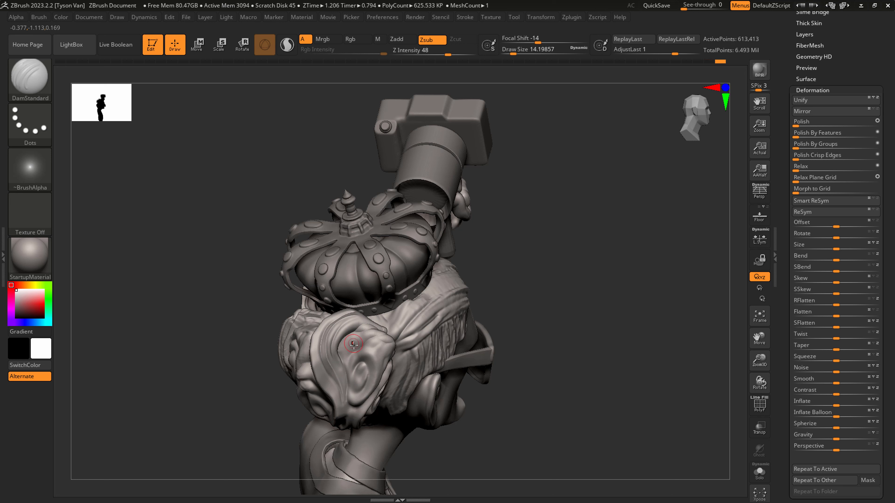
- Try another groove across the bun's top, undo it, and remesh the hair
{"action": "right_click_drag", "start_coordinate": [384, 334], "coordinate": [377, 370]}
{"action": "mouse_move", "coordinate": [355, 337]}
{"action": "left_mouse_down"}
{"action": "mouse_move", "coordinate": [397, 329]}
{"action": "mouse_move", "coordinate": [475, 250]}
{"action": "left_mouse_up"}
{"action": "key", "text": "ctrl+z"}
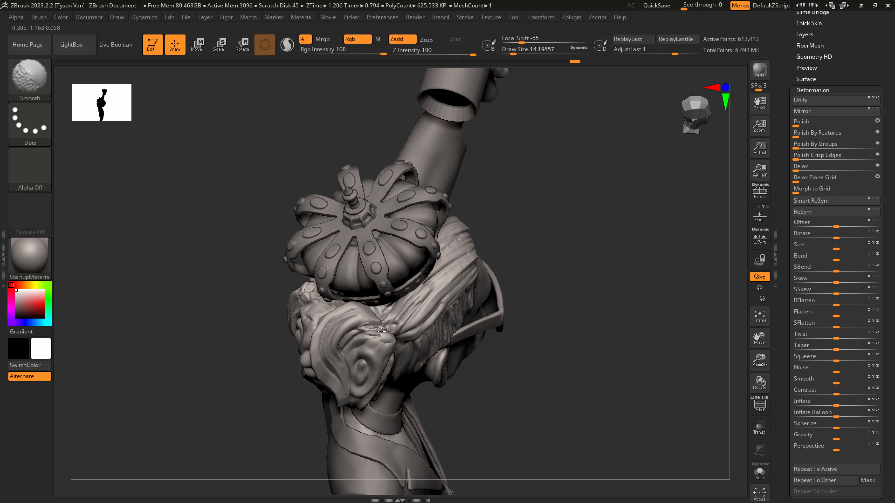
{"action": "key", "text": "ctrl"}
{"action": "key", "text": "shift"}
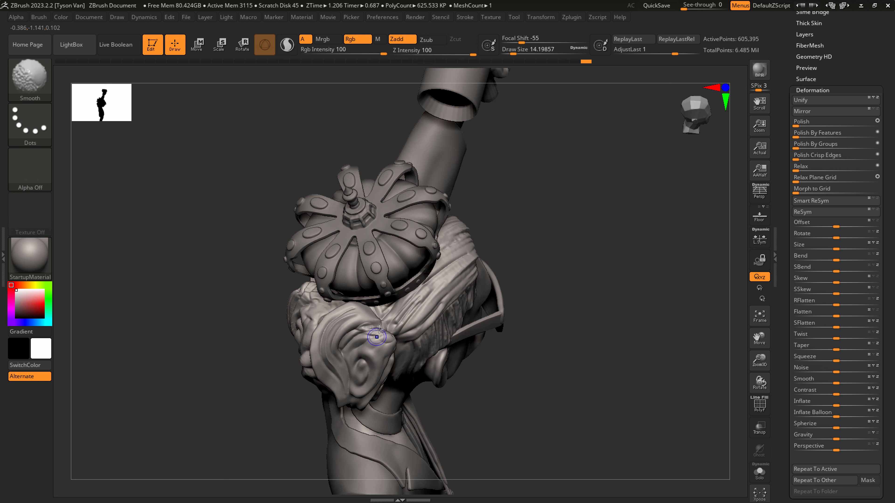
- Carve the crease where the bun meets the head with DamStandard at a draw size of 28.75
{"action": "right_click_drag", "start_coordinate": [369, 320], "coordinate": [380, 340]}
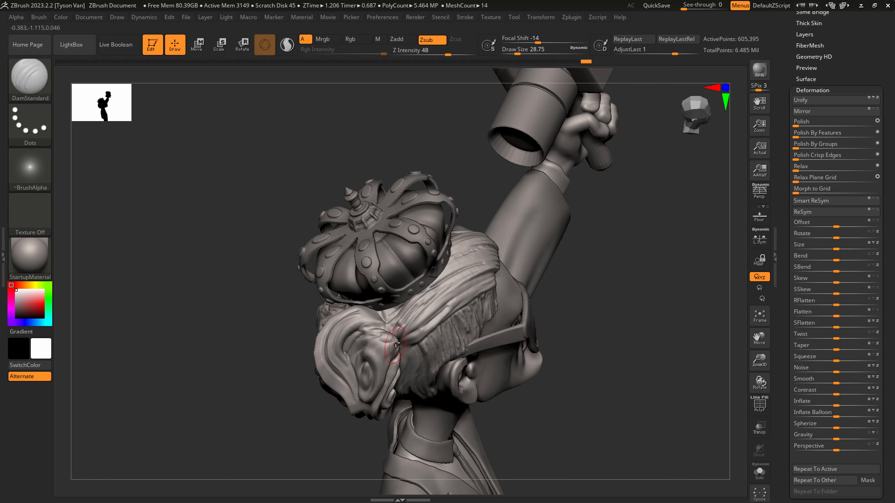
{"action": "mouse_move", "coordinate": [403, 334]}
{"action": "left_mouse_down"}
{"action": "mouse_move", "coordinate": [397, 364]}
{"action": "mouse_move", "coordinate": [395, 356]}
{"action": "left_mouse_up"}
{"action": "key", "text": "shift"}
{"action": "mouse_move", "coordinate": [416, 354]}
{"action": "right_mouse_down"}
{"action": "mouse_move", "coordinate": [384, 344]}
{"action": "mouse_move", "coordinate": [360, 351]}
{"action": "mouse_move", "coordinate": [535, 363]}
{"action": "right_mouse_up"}
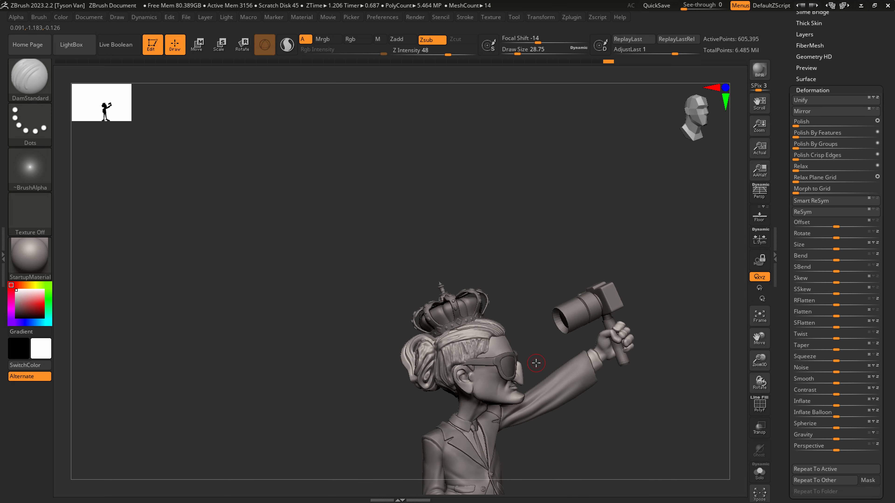
- Switch to Clip Studio Paint and examine the character drawing and the reference photos, especially the side view of the tied-back curly hair
{"action": "key", "text": "alt+Tab"}
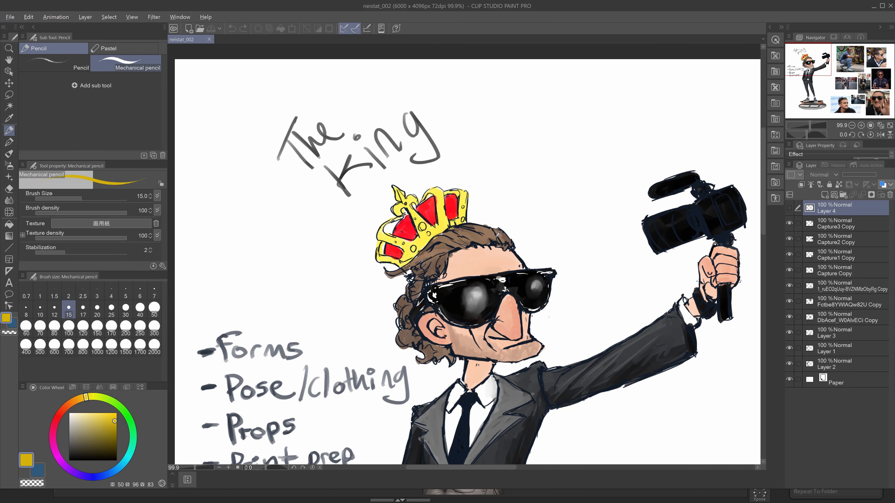
{"action": "left_click_drag", "start_coordinate": [486, 285], "coordinate": [465, 285], "text": "alt"}
{"action": "left_click_drag", "start_coordinate": [571, 257], "coordinate": [430, 187]}
{"action": "left_click_drag", "start_coordinate": [491, 180], "coordinate": [512, 190], "text": "alt"}
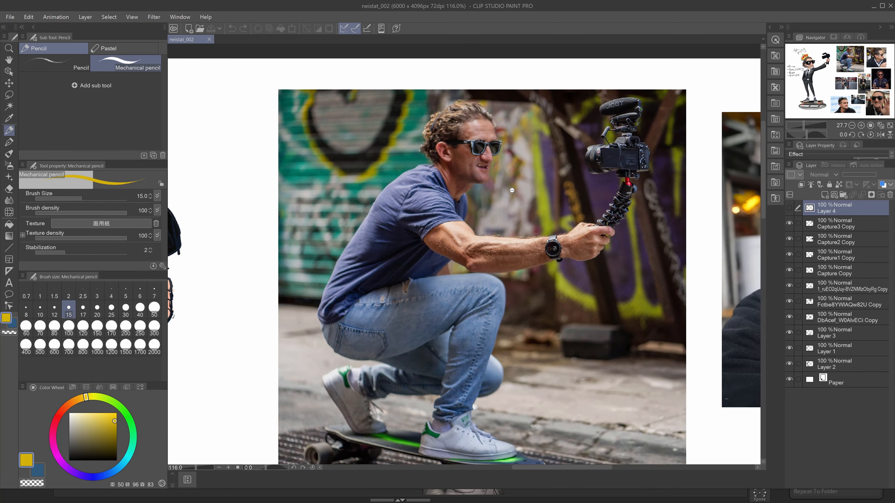
{"action": "scroll", "coordinate": [489, 176], "scroll_direction": "up", "scroll_amount": 1}
{"action": "left_click_drag", "start_coordinate": [452, 127], "coordinate": [442, 127], "text": "alt"}
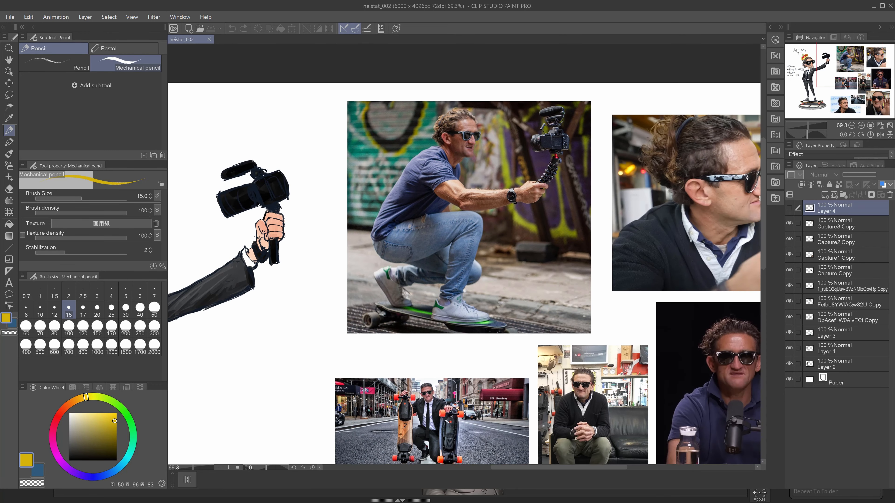
{"action": "left_click_drag", "start_coordinate": [659, 134], "coordinate": [581, 200]}
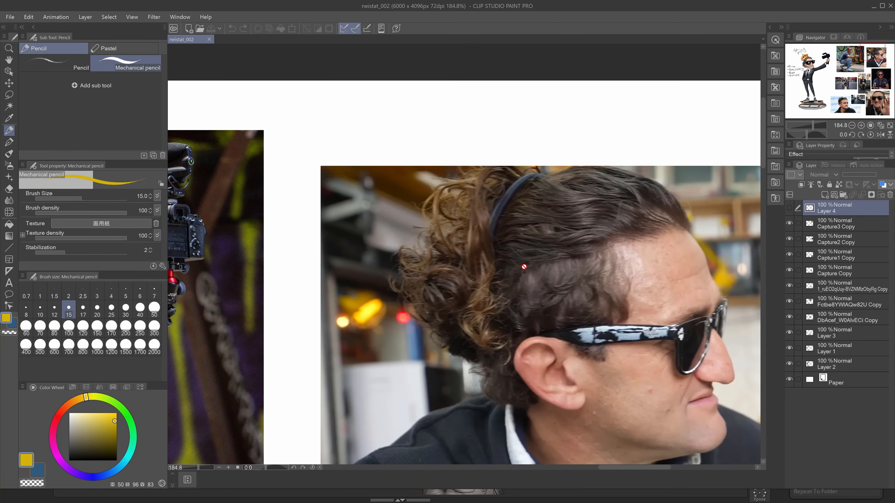
{"action": "left_click_drag", "start_coordinate": [573, 270], "coordinate": [450, 232]}
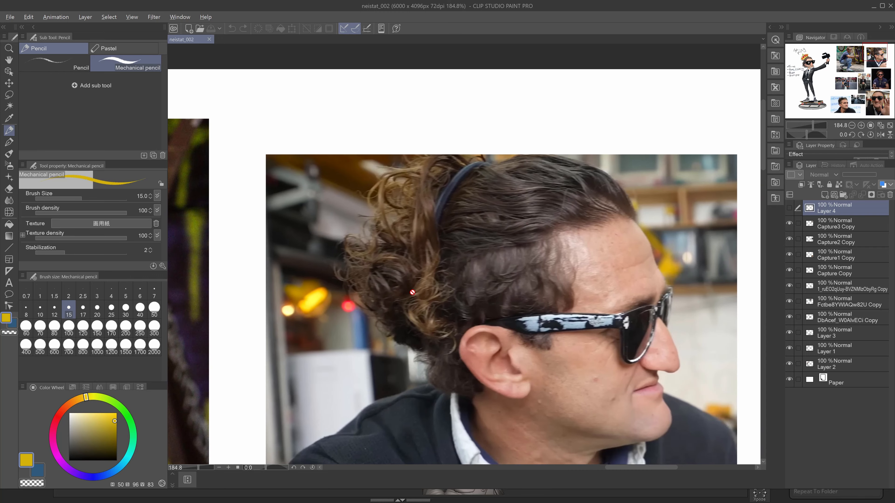
- Return to ZBrush and reshape the bun beside the head with SnakeHook at a draw size of about 44
{"action": "key", "text": "alt+Tab"}
{"action": "scroll", "coordinate": [428, 372], "scroll_direction": "up", "scroll_amount": 5}
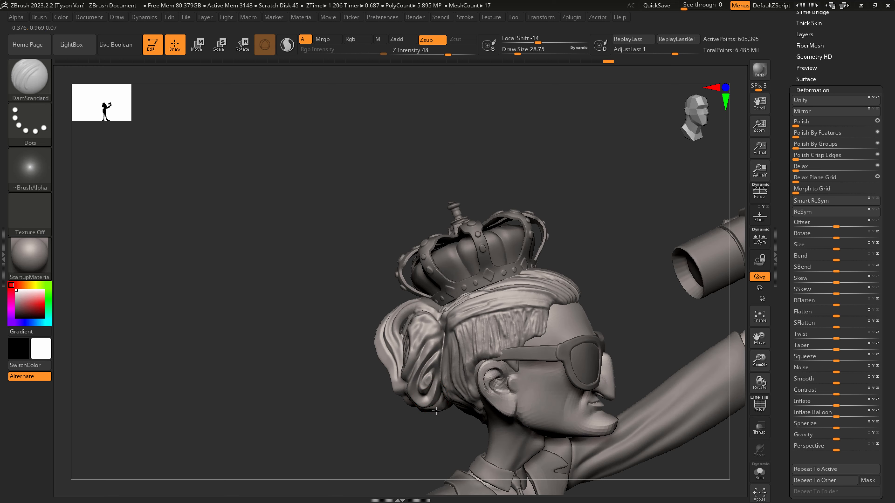
{"action": "key", "text": "b"}
{"action": "key", "text": "s"}
{"action": "key", "text": "h"}
{"action": "key", "text": "s"}
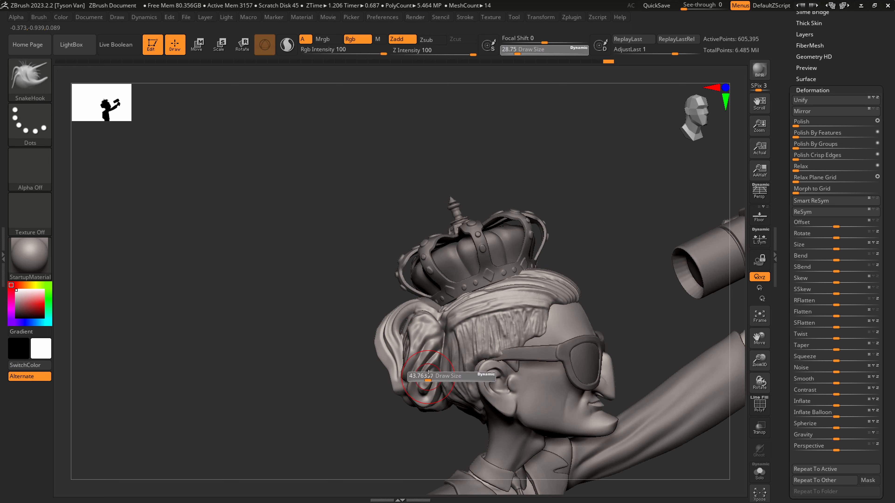
{"action": "left_click_drag", "start_coordinate": [427, 377], "coordinate": [461, 335]}
{"action": "right_click_drag", "start_coordinate": [461, 335], "coordinate": [445, 323]}
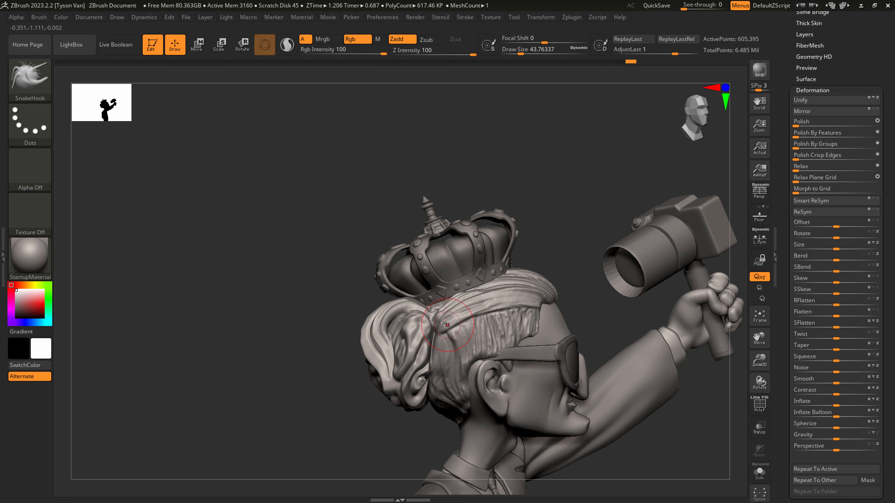
- Tighten the hair where the bun meets the head using Pinch at about 44 and SnakeHook at draw sizes of about 71 and 41
{"action": "key", "text": "b"}
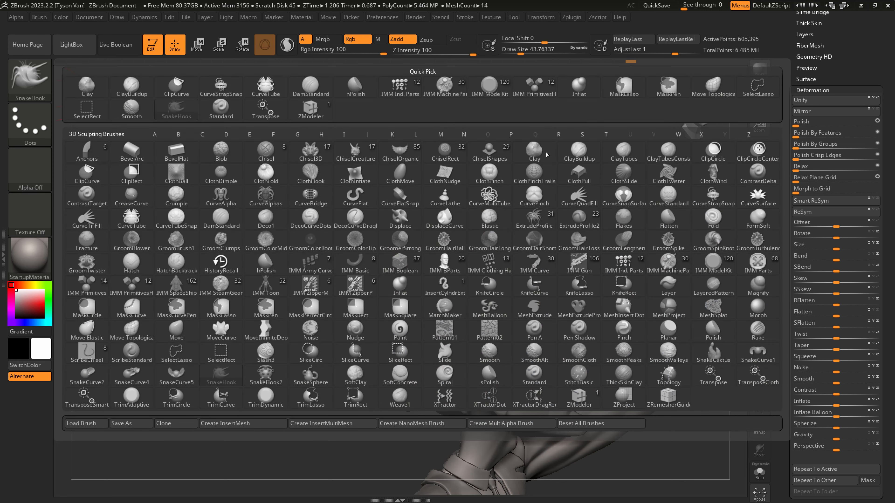
{"action": "key", "text": "p"}
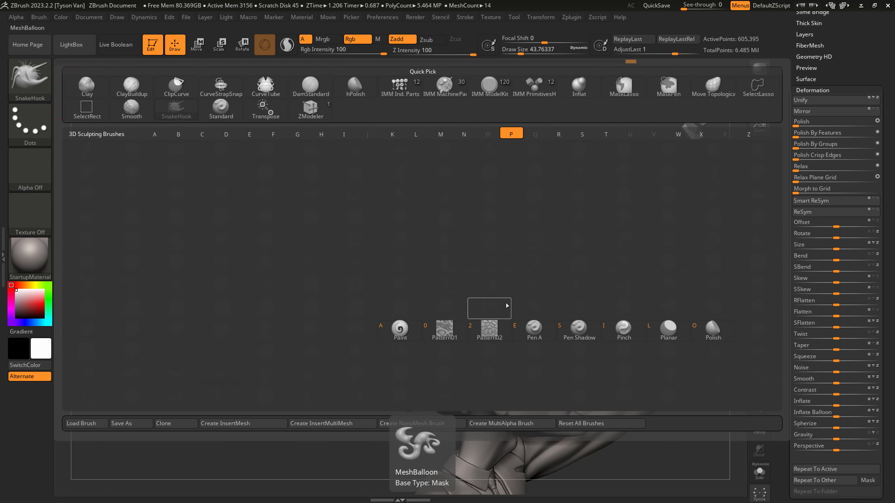
{"action": "left_click", "coordinate": [620, 326]}
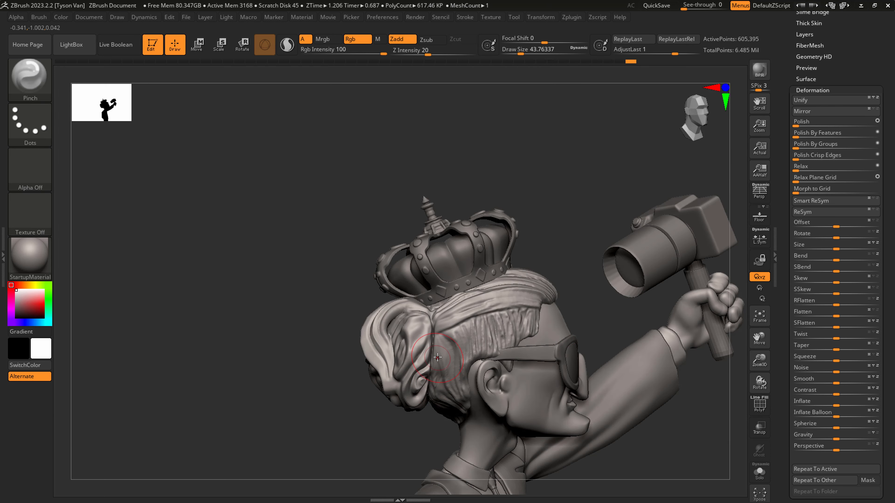
{"action": "key", "text": "2"}
{"action": "key", "text": "s"}
{"action": "left_click_drag", "start_coordinate": [431, 352], "coordinate": [436, 352]}
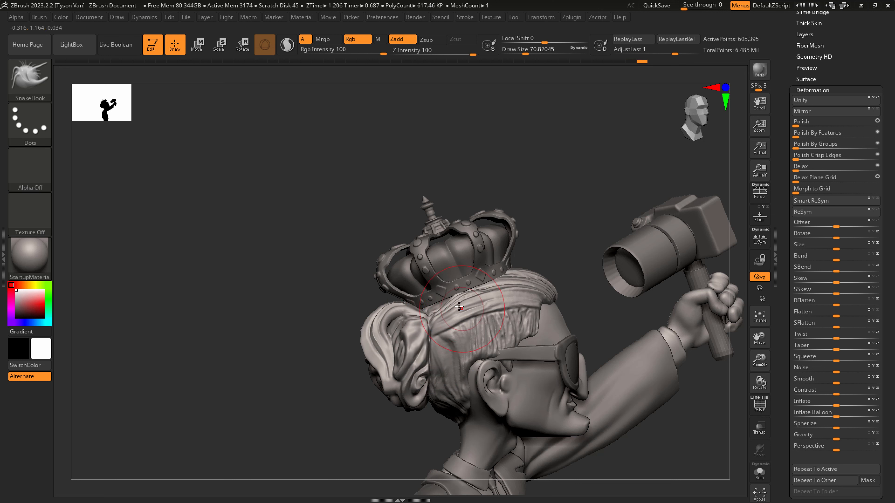
{"action": "key", "text": "s"}
{"action": "left_click_drag", "start_coordinate": [459, 307], "coordinate": [454, 306]}
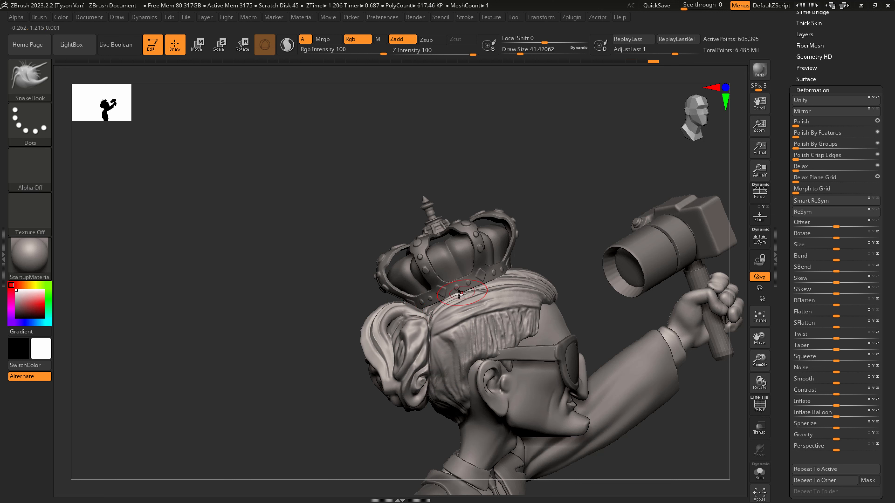
- Carve strand grooves from the bun's base toward the hair behind the ear with DamStandard at a draw size of about 14
{"action": "right_click_drag", "start_coordinate": [443, 342], "coordinate": [448, 363], "text": "ctrl"}
{"action": "key", "text": "1"}
{"action": "key", "text": "s"}
{"action": "mouse_move", "coordinate": [433, 355]}
{"action": "left_mouse_down"}
{"action": "mouse_move", "coordinate": [422, 354]}
{"action": "mouse_move", "coordinate": [435, 366]}
{"action": "mouse_move", "coordinate": [439, 409]}
{"action": "mouse_move", "coordinate": [428, 352]}
{"action": "left_mouse_up"}
{"action": "key", "text": "s"}
{"action": "key", "text": "s"}
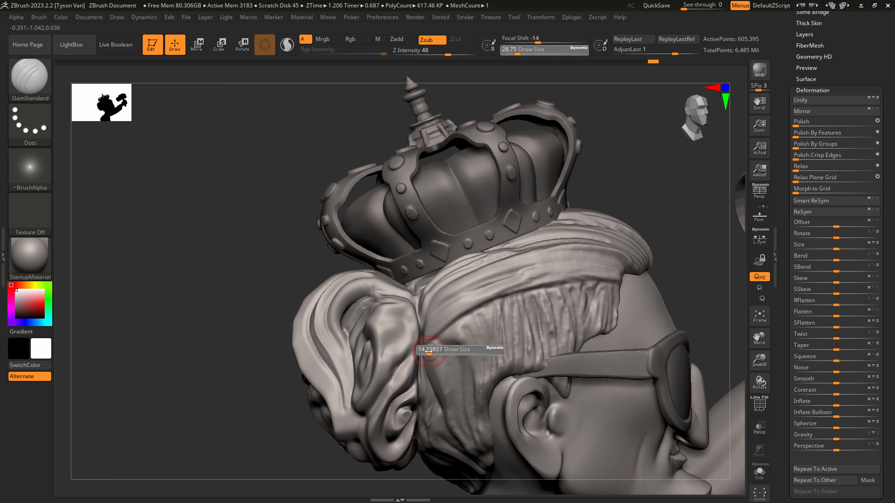
{"action": "left_click_drag", "start_coordinate": [459, 387], "coordinate": [442, 357]}
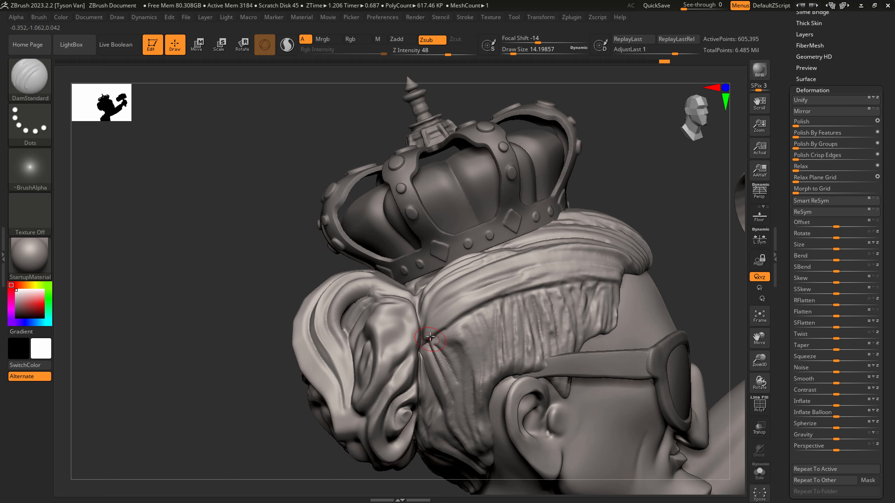
- Carve finer grooves from the bun's base forward along the swept-back hair below the crown at a draw size of about 7.5
{"action": "right_click_drag", "start_coordinate": [497, 283], "coordinate": [543, 302]}
{"action": "key", "text": "s"}
{"action": "mouse_move", "coordinate": [433, 328]}
{"action": "left_mouse_down"}
{"action": "mouse_move", "coordinate": [487, 288]}
{"action": "mouse_move", "coordinate": [426, 312]}
{"action": "mouse_move", "coordinate": [482, 279]}
{"action": "left_mouse_up"}
{"action": "left_click_drag", "start_coordinate": [418, 313], "coordinate": [485, 264]}
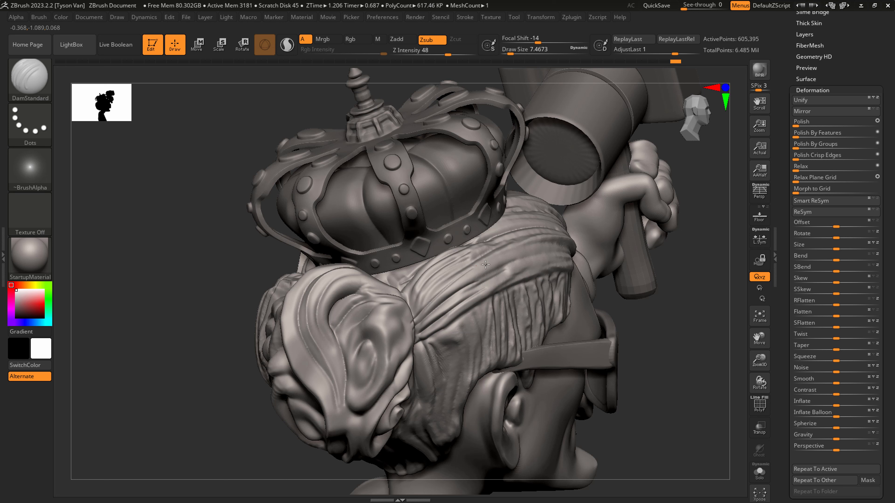
- Carve a spiral curl into the bun beside its join with the head using DamStandard at a draw size of about 9.4
{"action": "key", "text": "shift"}
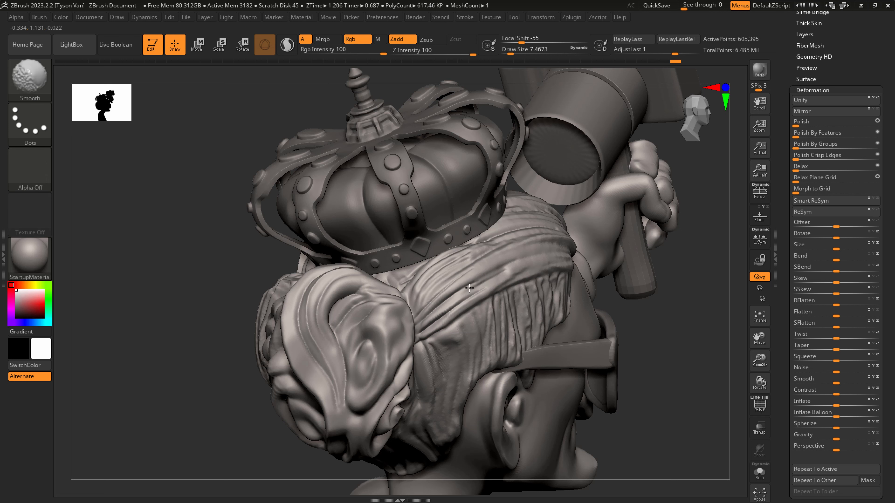
{"action": "right_click_drag", "start_coordinate": [469, 288], "coordinate": [410, 320]}
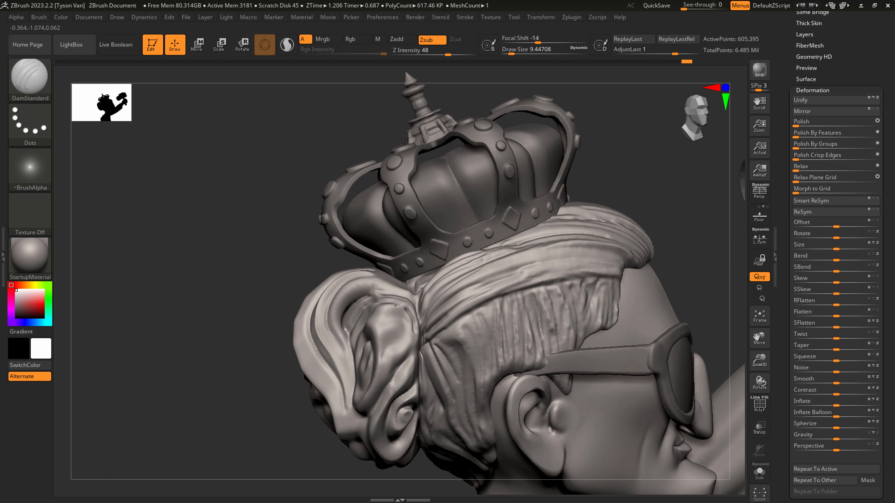
{"action": "mouse_move", "coordinate": [395, 305]}
{"action": "left_mouse_down"}
{"action": "mouse_move", "coordinate": [409, 339]}
{"action": "mouse_move", "coordinate": [409, 319]}
{"action": "left_mouse_up"}
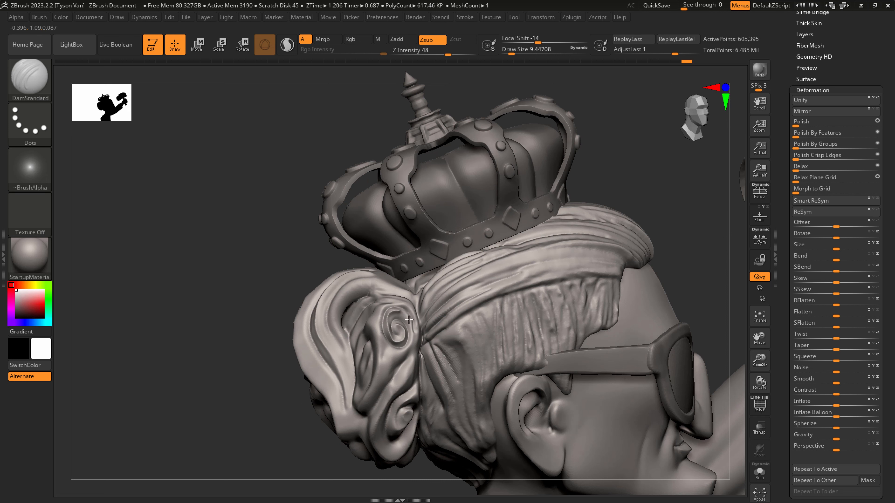
{"action": "key", "text": "shift"}
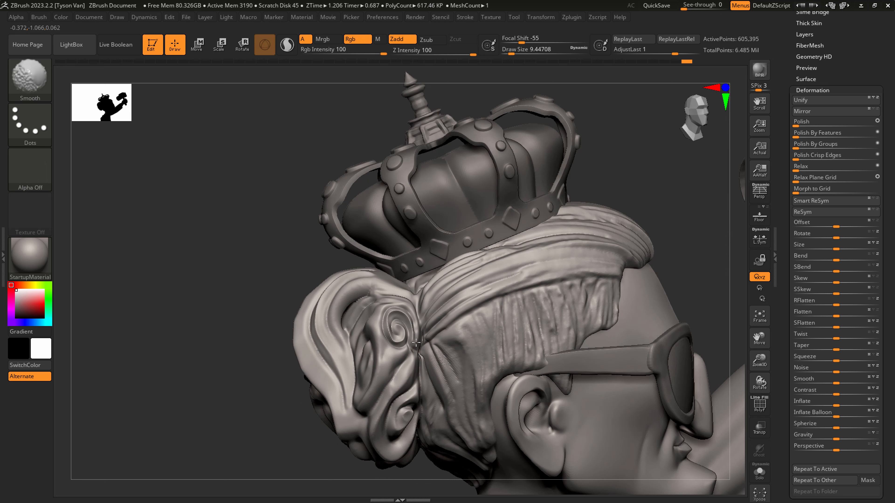
- Turn on Sculptris Pro and pull the long draped strand's end into a hooked tip with SnakeHook at a draw size of about 17
{"action": "mouse_move", "coordinate": [389, 342]}
{"action": "right_mouse_down"}
{"action": "mouse_move", "coordinate": [380, 369]}
{"action": "mouse_move", "coordinate": [347, 402]}
{"action": "mouse_move", "coordinate": [405, 384]}
{"action": "right_mouse_up"}
{"action": "key", "text": "b"}
{"action": "key", "text": "s"}
{"action": "key", "text": "h"}
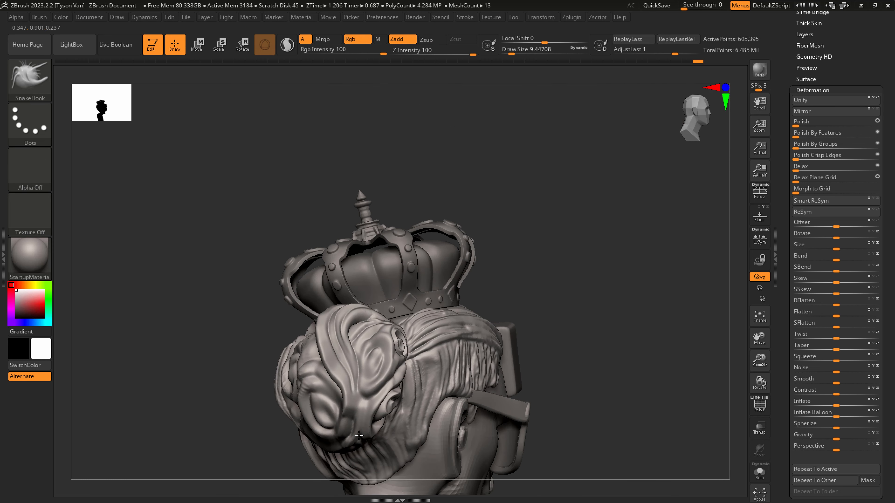
{"action": "right_click_drag", "start_coordinate": [347, 217], "coordinate": [314, 144], "text": "ctrl"}
{"action": "left_click", "coordinate": [286, 44]}
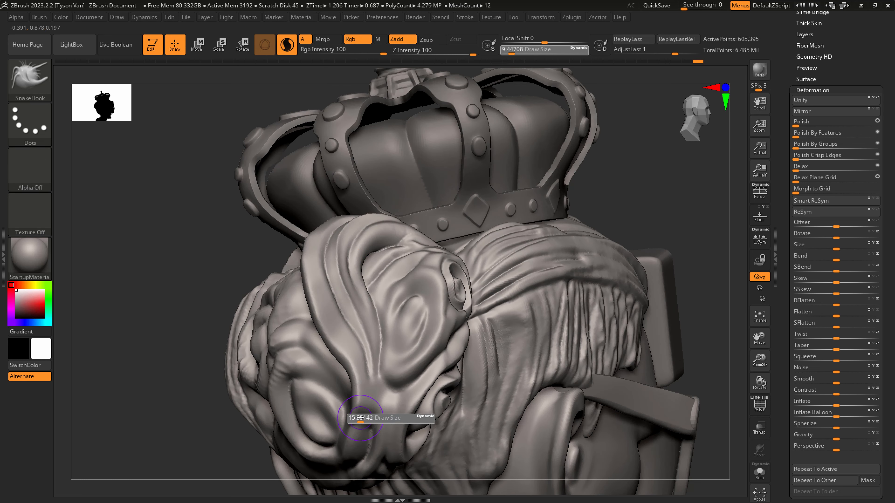
{"action": "left_click_drag", "start_coordinate": [367, 405], "coordinate": [326, 441]}
{"action": "key", "text": "ctrl+z"}
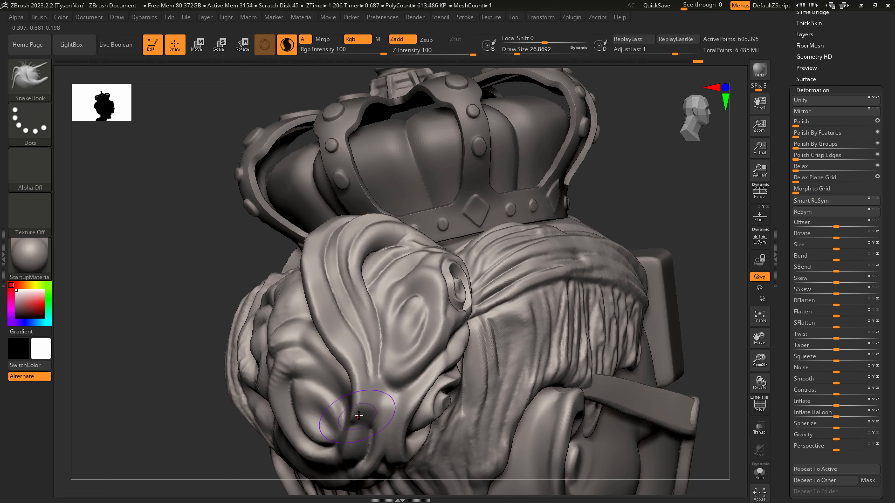
{"action": "key", "text": "s"}
{"action": "left_click_drag", "start_coordinate": [363, 408], "coordinate": [324, 421]}
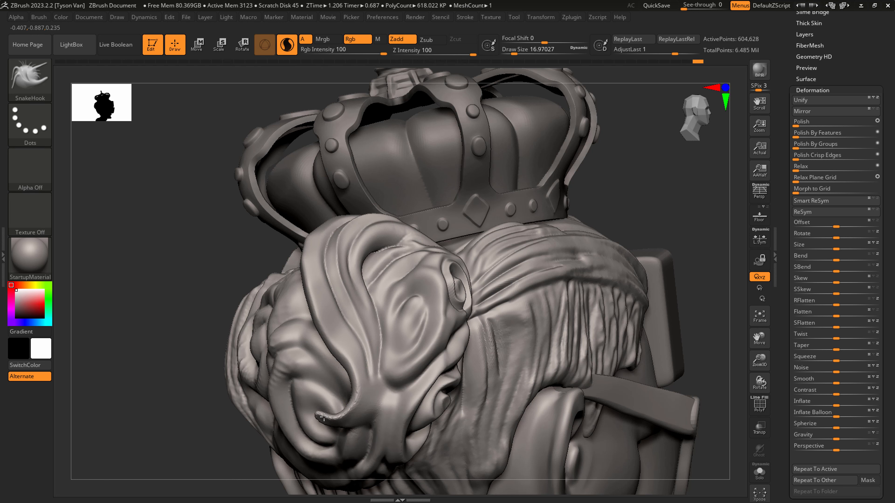
{"action": "mouse_move", "coordinate": [409, 391]}
{"action": "right_mouse_down"}
{"action": "mouse_move", "coordinate": [349, 409]}
{"action": "mouse_move", "coordinate": [298, 383]}
{"action": "right_mouse_up"}
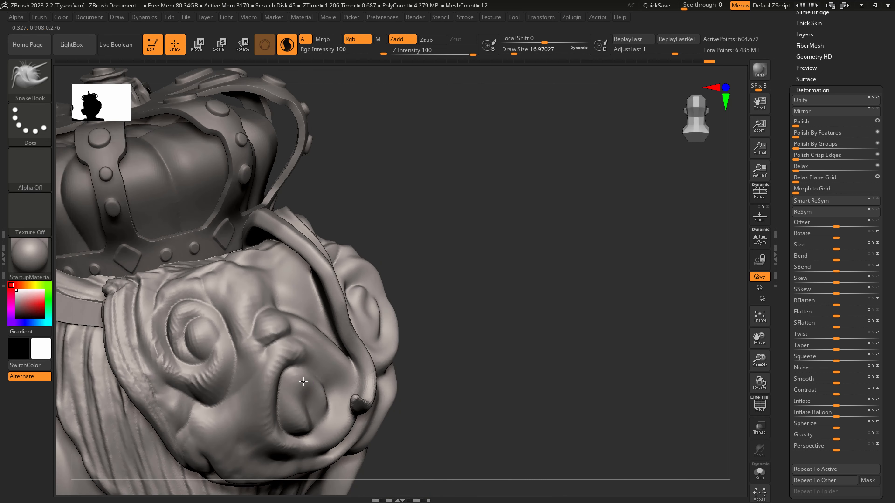
- Pull curled tips inside the two spiral curls on the back of the bun with SnakeHook at a draw size of about 17
{"action": "left_click_drag", "start_coordinate": [298, 383], "coordinate": [320, 392]}
{"action": "right_click_drag", "start_coordinate": [320, 392], "coordinate": [363, 388]}
{"action": "left_click_drag", "start_coordinate": [314, 386], "coordinate": [331, 394]}
{"action": "right_click_drag", "start_coordinate": [330, 394], "coordinate": [306, 388]}
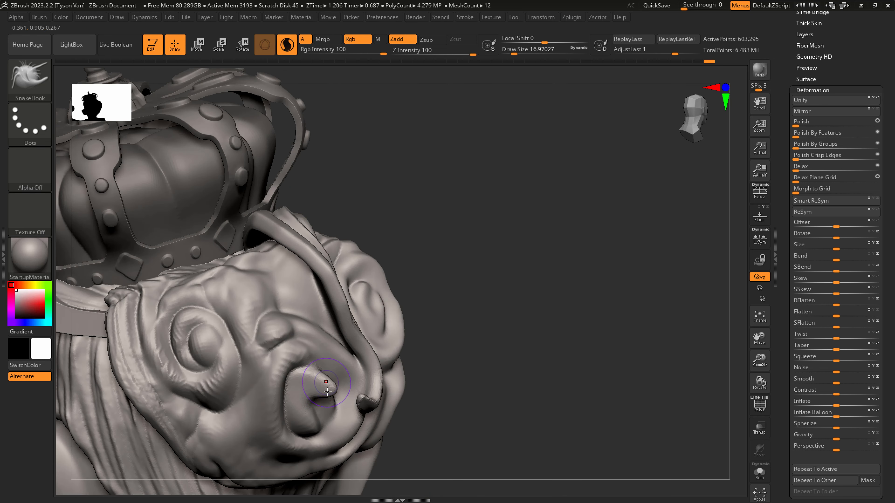
{"action": "left_click_drag", "start_coordinate": [307, 388], "coordinate": [324, 380]}
{"action": "left_click_drag", "start_coordinate": [317, 417], "coordinate": [327, 420]}
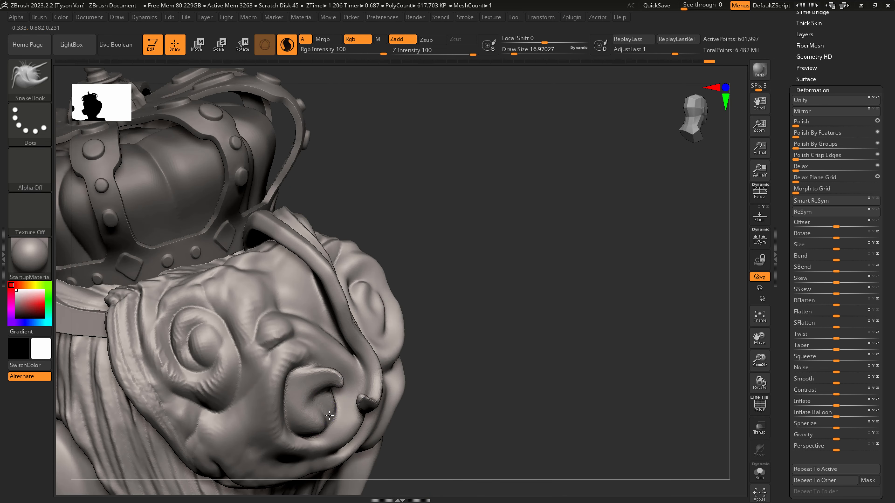
{"action": "mouse_move", "coordinate": [196, 346]}
{"action": "left_mouse_down"}
{"action": "mouse_move", "coordinate": [208, 354]}
{"action": "mouse_move", "coordinate": [206, 332]}
{"action": "left_mouse_up"}
{"action": "right_click_drag", "start_coordinate": [207, 331], "coordinate": [245, 339]}
{"action": "mouse_move", "coordinate": [186, 347]}
{"action": "left_mouse_down"}
{"action": "mouse_move", "coordinate": [207, 333]}
{"action": "mouse_move", "coordinate": [201, 322]}
{"action": "mouse_move", "coordinate": [196, 342]}
{"action": "mouse_move", "coordinate": [214, 329]}
{"action": "left_mouse_up"}
{"action": "right_click_drag", "start_coordinate": [258, 336], "coordinate": [353, 228], "text": "alt"}
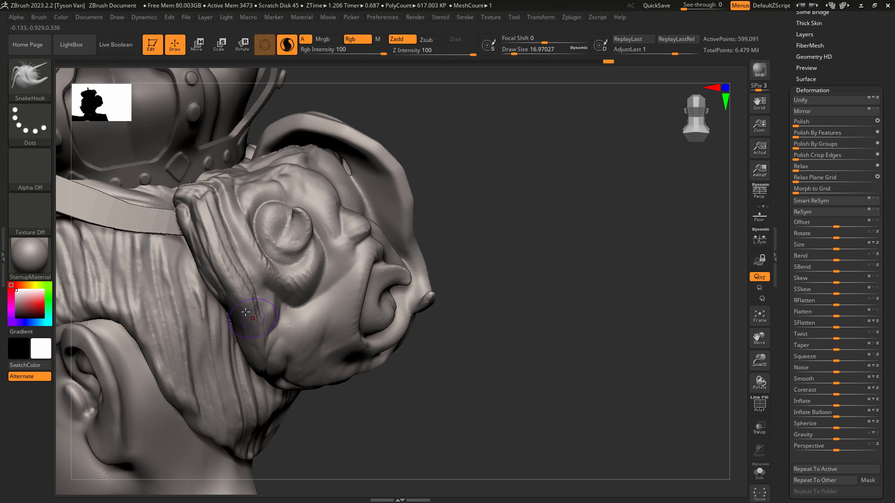
- Pull hooked strand ends from the bun's ear-side edge and underside with SnakeHook at a draw size of about 20
{"action": "mouse_move", "coordinate": [249, 294]}
{"action": "left_mouse_down"}
{"action": "mouse_move", "coordinate": [266, 339]}
{"action": "mouse_move", "coordinate": [295, 346]}
{"action": "mouse_move", "coordinate": [302, 335]}
{"action": "left_mouse_up"}
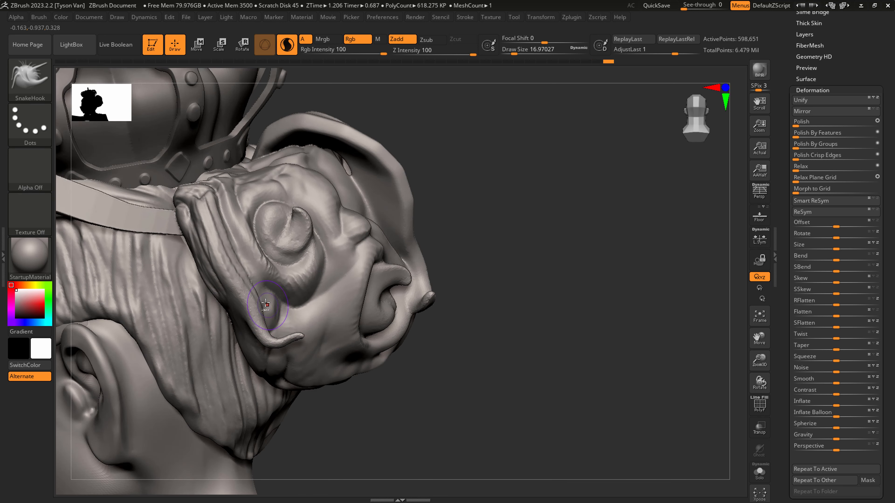
{"action": "key", "text": "ctrl+z"}
{"action": "key", "text": "s"}
{"action": "mouse_move", "coordinate": [249, 318]}
{"action": "left_mouse_down"}
{"action": "mouse_move", "coordinate": [297, 352]}
{"action": "mouse_move", "coordinate": [306, 337]}
{"action": "mouse_move", "coordinate": [296, 311]}
{"action": "left_mouse_up"}
{"action": "key", "text": "s"}
{"action": "mouse_move", "coordinate": [284, 341]}
{"action": "left_mouse_down"}
{"action": "mouse_move", "coordinate": [305, 342]}
{"action": "mouse_move", "coordinate": [282, 338]}
{"action": "left_mouse_up"}
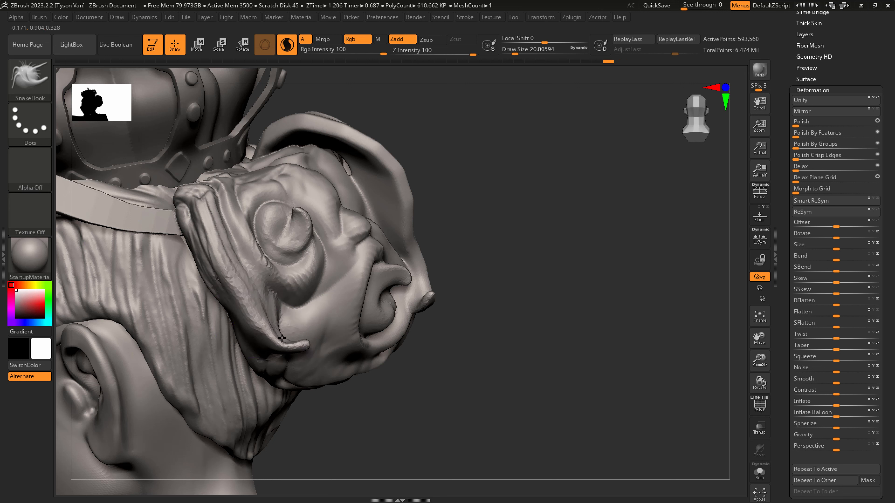
{"action": "mouse_move", "coordinate": [276, 385]}
{"action": "left_mouse_down"}
{"action": "mouse_move", "coordinate": [312, 410]}
{"action": "mouse_move", "coordinate": [298, 407]}
{"action": "left_mouse_up"}
{"action": "right_click_drag", "start_coordinate": [306, 320], "coordinate": [227, 203]}
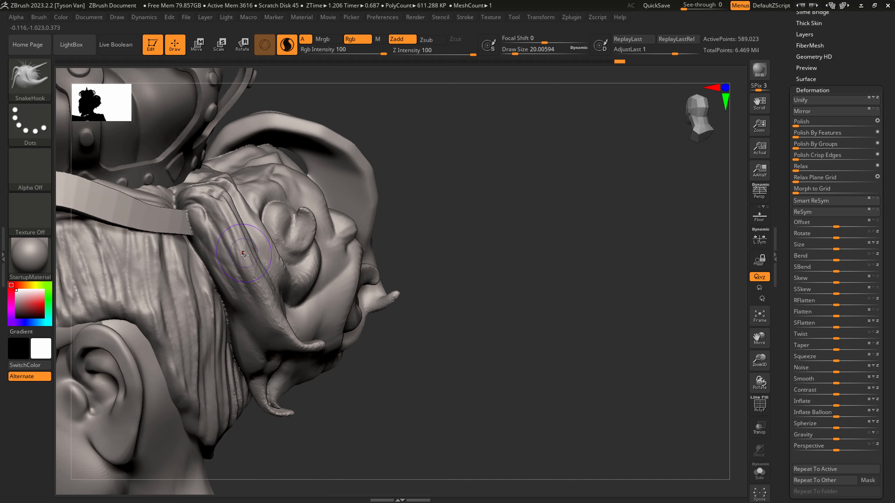
{"action": "mouse_move", "coordinate": [244, 255]}
{"action": "left_mouse_down"}
{"action": "mouse_move", "coordinate": [253, 257]}
{"action": "mouse_move", "coordinate": [253, 245]}
{"action": "mouse_move", "coordinate": [242, 219]}
{"action": "left_mouse_up"}
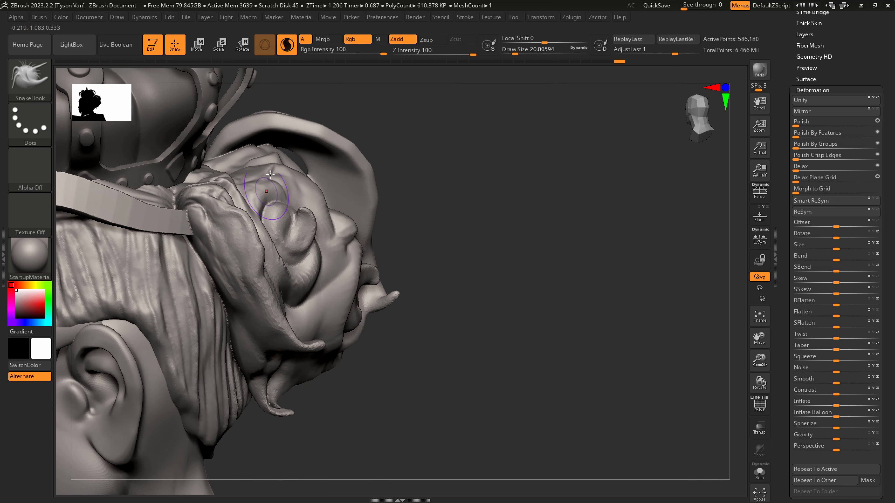
- Turn off Sculptris Pro and shape the strand along the bun's ear-side edge with SnakeHook at a larger draw size
{"action": "left_click", "coordinate": [292, 44]}
{"action": "key", "text": "s"}
{"action": "mouse_move", "coordinate": [260, 268]}
{"action": "left_mouse_down"}
{"action": "mouse_move", "coordinate": [269, 265]}
{"action": "mouse_move", "coordinate": [260, 247]}
{"action": "mouse_move", "coordinate": [266, 241]}
{"action": "left_mouse_up"}
{"action": "right_click_drag", "start_coordinate": [266, 241], "coordinate": [251, 248]}
{"action": "key", "text": "s"}
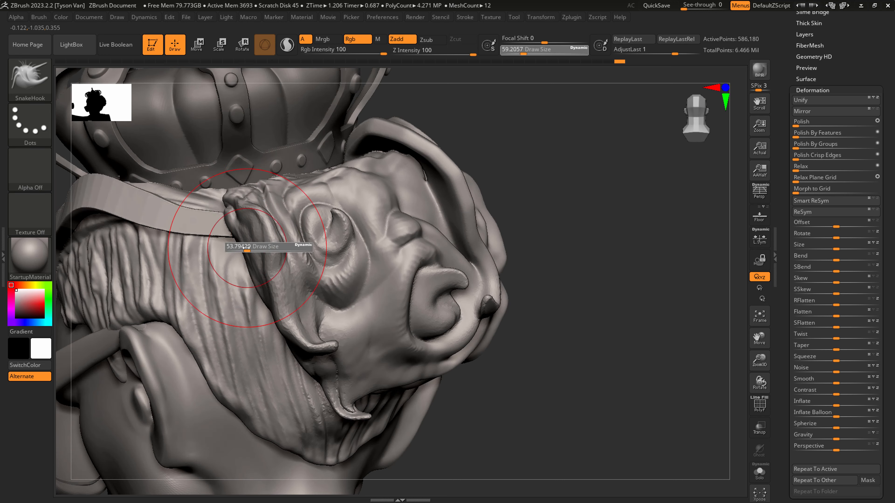
{"action": "mouse_move", "coordinate": [247, 248]}
{"action": "left_mouse_down"}
{"action": "mouse_move", "coordinate": [227, 251]}
{"action": "mouse_move", "coordinate": [231, 213]}
{"action": "mouse_move", "coordinate": [260, 194]}
{"action": "mouse_move", "coordinate": [287, 218]}
{"action": "left_mouse_up"}
- Reshape the bun's outer edge and upper part with SnakeHook at draw sizes of about 27 and 74
{"action": "key", "text": "s"}
{"action": "right_click_drag", "start_coordinate": [283, 217], "coordinate": [243, 200]}
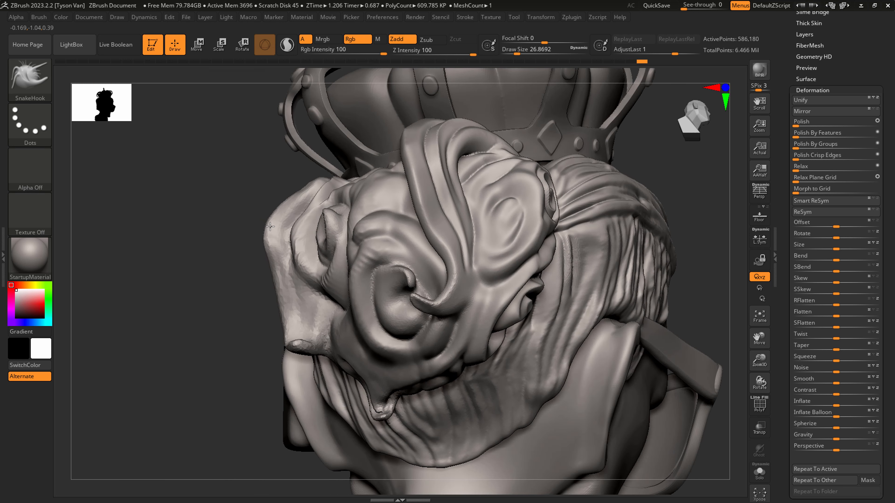
{"action": "left_click_drag", "start_coordinate": [278, 285], "coordinate": [298, 305]}
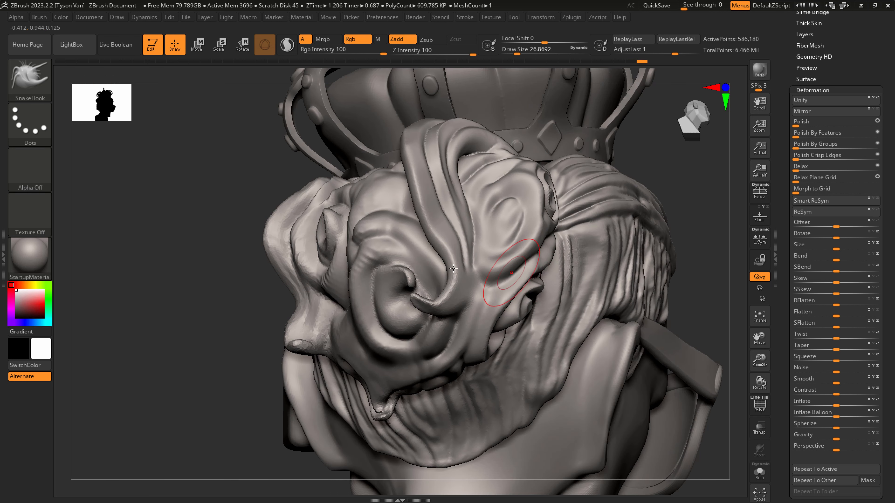
{"action": "mouse_move", "coordinate": [437, 250]}
{"action": "right_mouse_down", "text": "ctrl"}
{"action": "mouse_move", "coordinate": [452, 231]}
{"action": "mouse_move", "coordinate": [500, 235]}
{"action": "right_mouse_up", "text": "ctrl"}
{"action": "key", "text": "s"}
{"action": "mouse_move", "coordinate": [472, 236]}
{"action": "left_mouse_down"}
{"action": "mouse_move", "coordinate": [486, 228]}
{"action": "mouse_move", "coordinate": [460, 210]}
{"action": "left_mouse_up"}
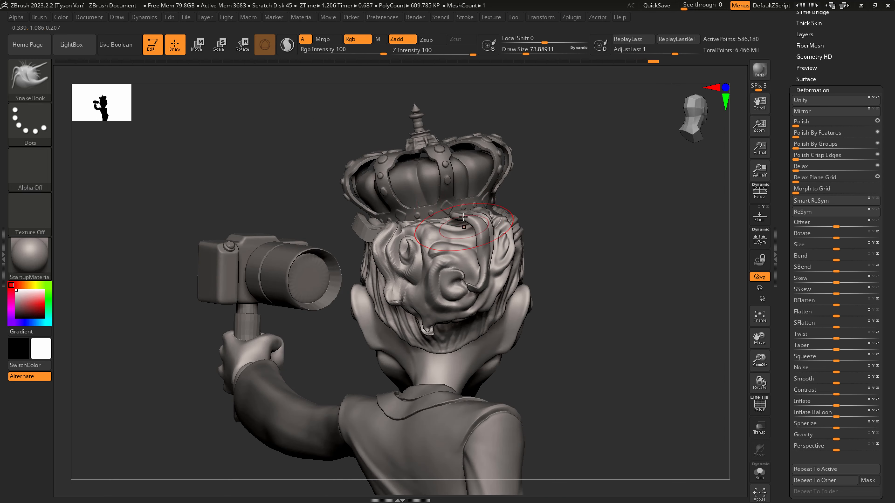
- Carve a groove down between the two spiral curls on the back of the bun with DamStandard at a draw size of about 17
{"action": "left_click", "coordinate": [35, 83]}
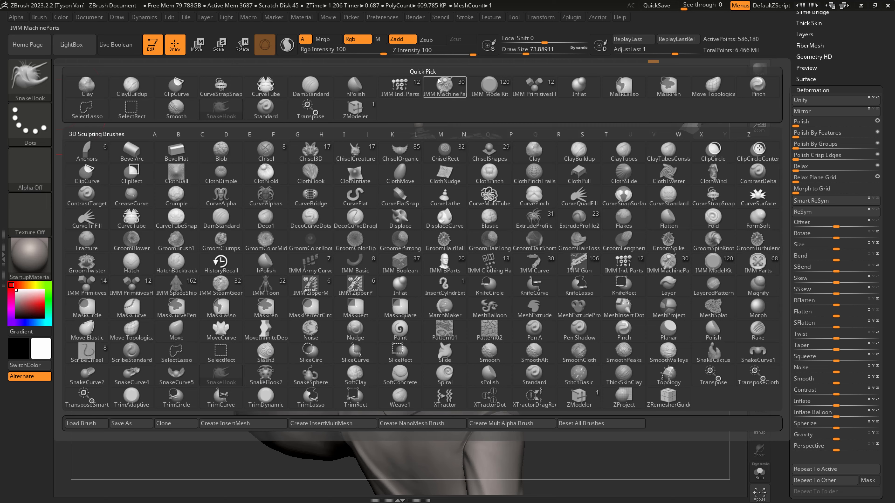
{"action": "left_click", "coordinate": [400, 284]}
{"action": "right_click_drag", "start_coordinate": [446, 226], "coordinate": [465, 224]}
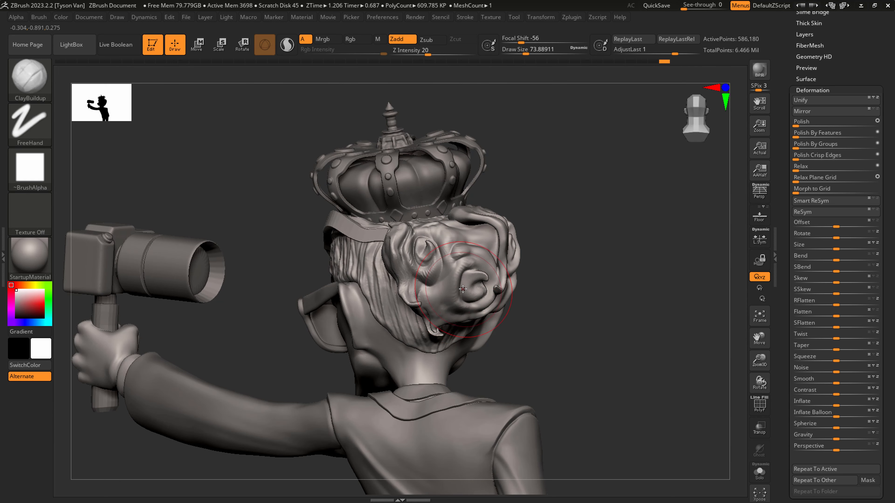
{"action": "key", "text": "ctrl+1"}
{"action": "key", "text": "s"}
{"action": "left_click_drag", "start_coordinate": [454, 301], "coordinate": [446, 301]}
{"action": "right_click_drag", "start_coordinate": [455, 306], "coordinate": [461, 257]}
{"action": "left_click_drag", "start_coordinate": [451, 249], "coordinate": [439, 306]}
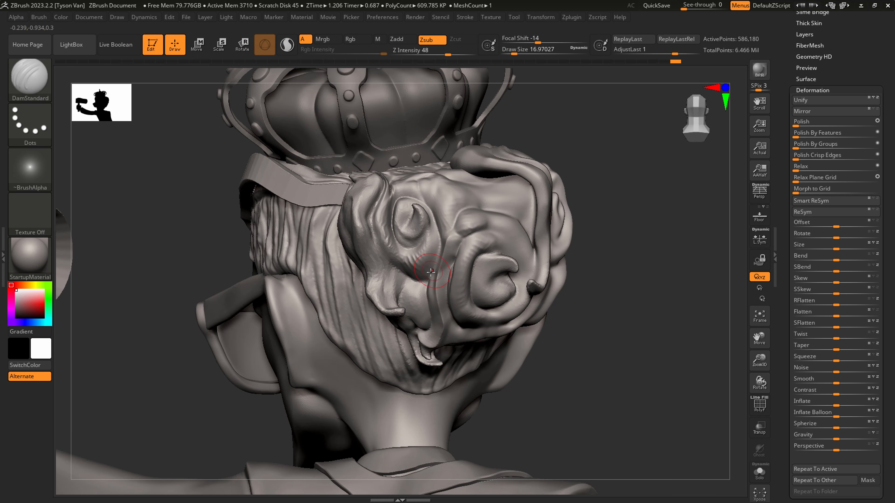
{"action": "left_click_drag", "start_coordinate": [443, 216], "coordinate": [437, 300]}
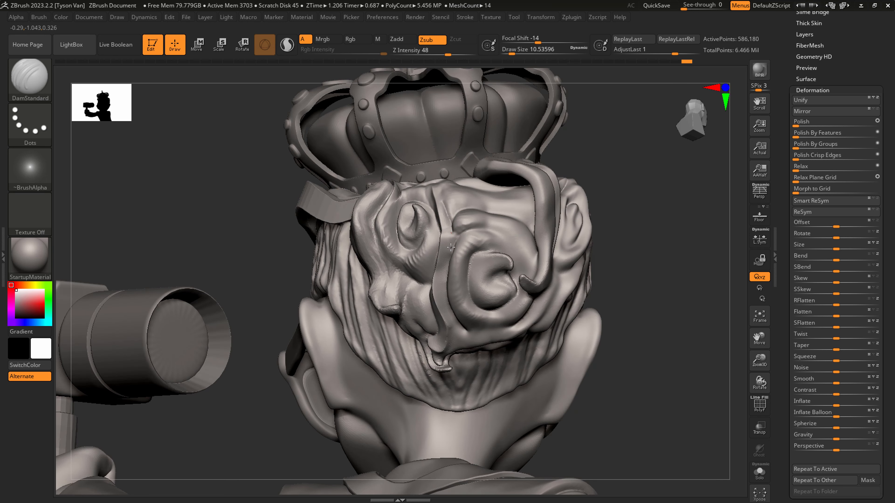
- Refine the grooves around the smaller spiral curl with DamStandard at a draw size of about 10.5 and smooth beside it
{"action": "key", "text": "shift"}
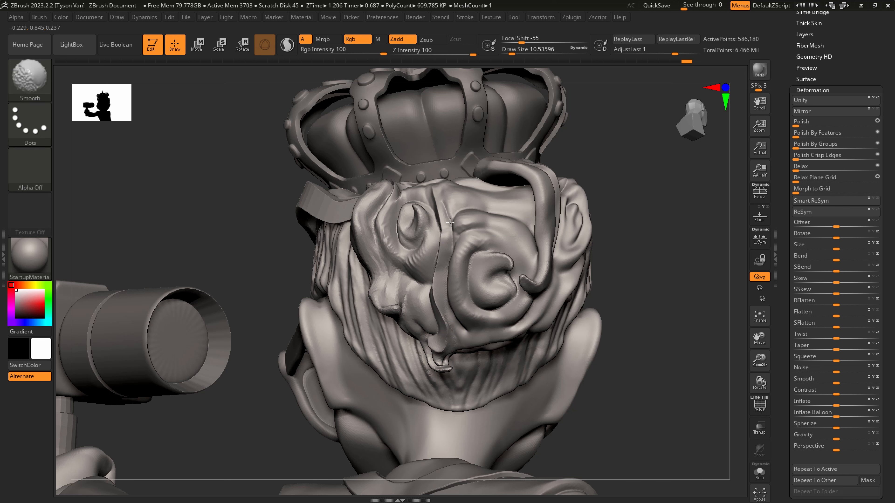
{"action": "left_click_drag", "start_coordinate": [225, 274], "coordinate": [317, 270]}
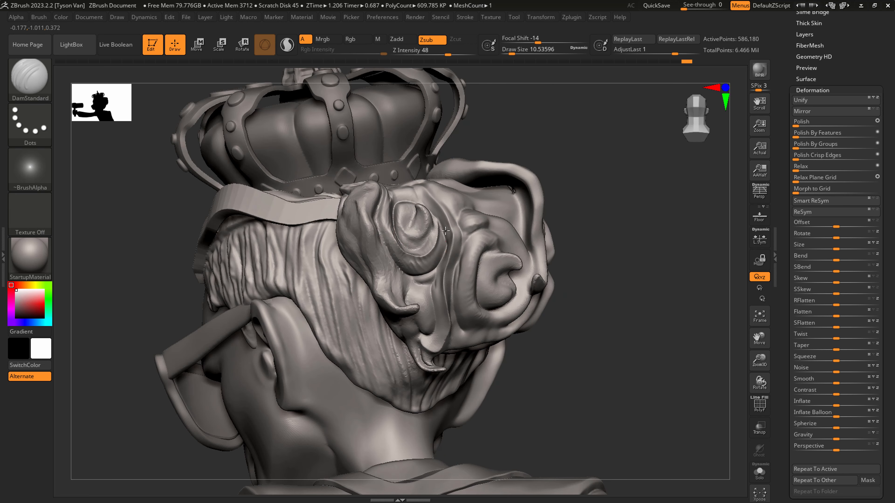
{"action": "key", "text": "shift"}
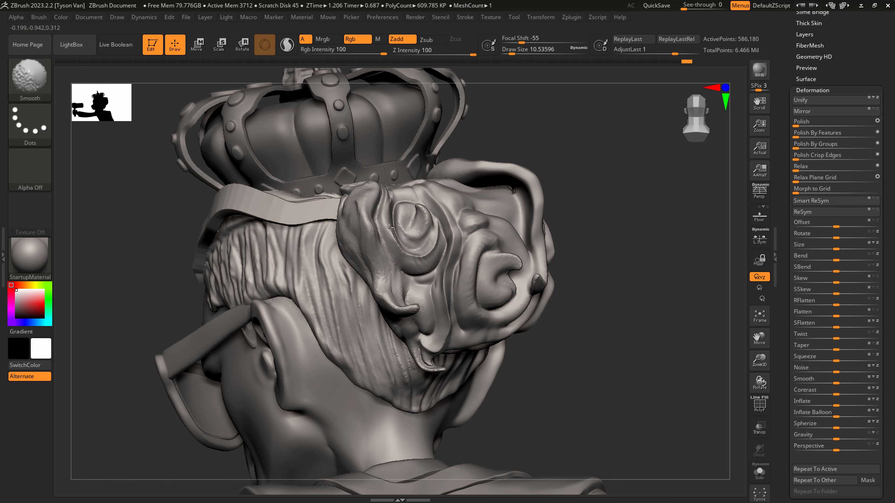
{"action": "left_click_drag", "start_coordinate": [389, 228], "coordinate": [390, 229], "text": "shift"}
- Remesh the hair, carve wavy grooves above the large curl with DamStandard at a draw size of about 21.6, and flatten beside them with hPolish
{"action": "key", "text": "ctrl"}
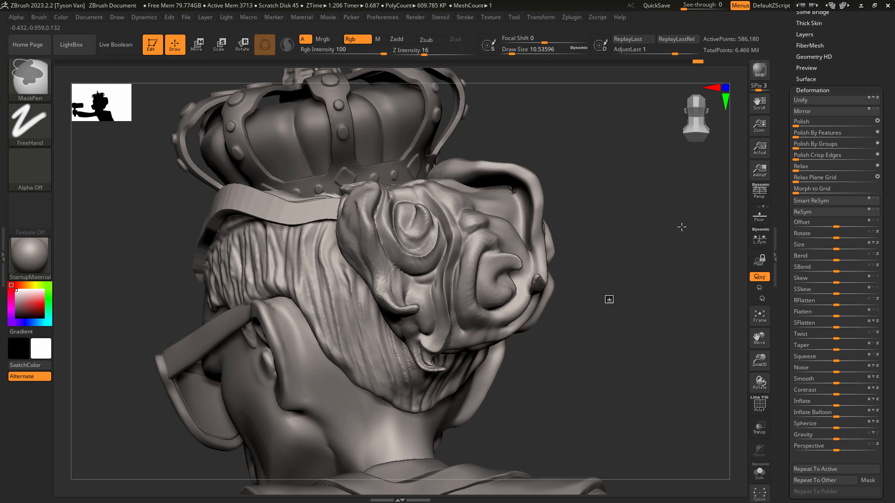
{"action": "left_click_drag", "start_coordinate": [512, 192], "coordinate": [578, 200]}
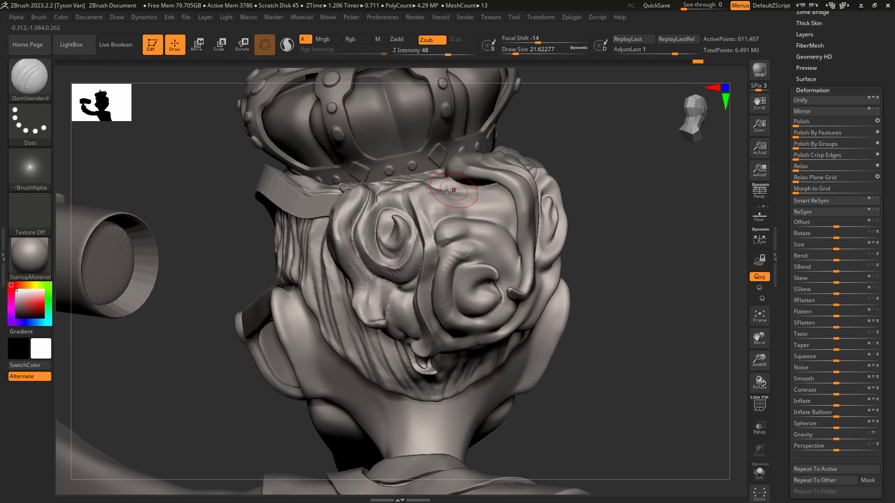
{"action": "left_click_drag", "start_coordinate": [447, 190], "coordinate": [501, 191]}
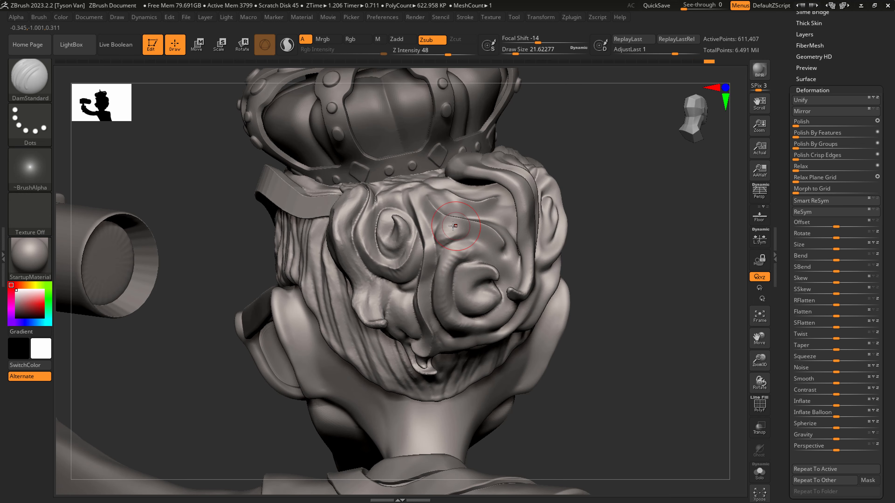
{"action": "key", "text": "shift"}
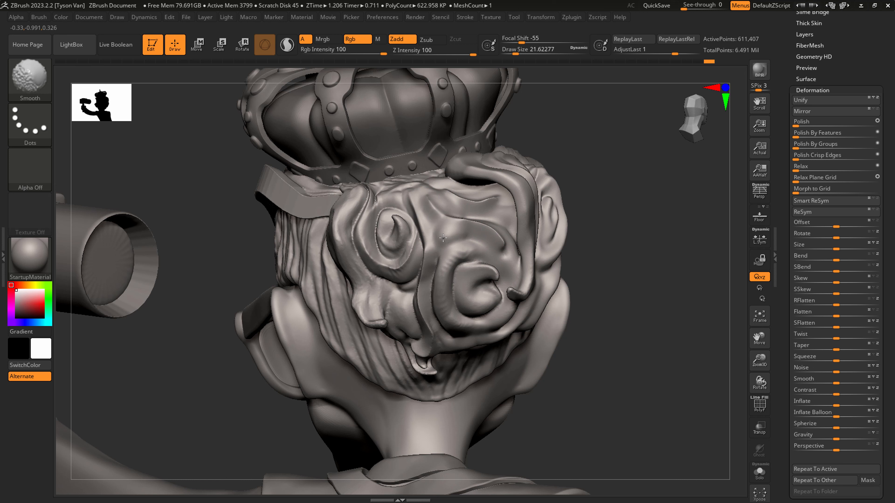
{"action": "left_click_drag", "start_coordinate": [412, 195], "coordinate": [487, 239]}
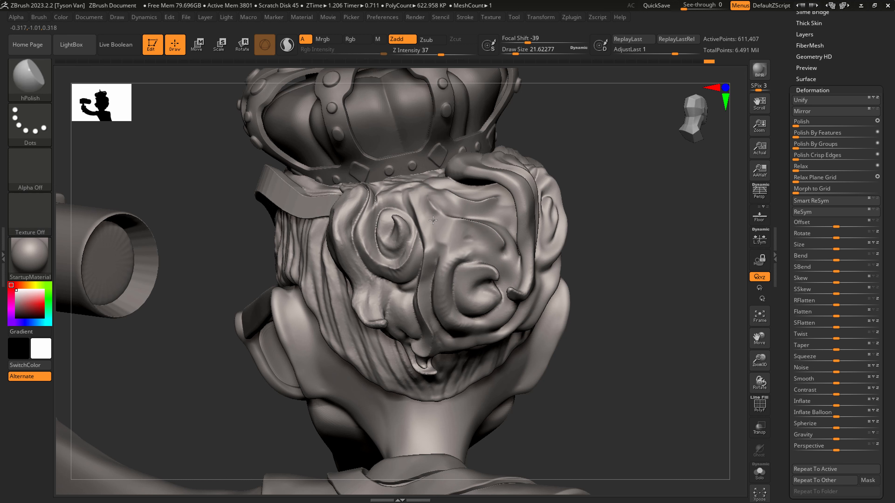
- Return to DamStandard, undo the last stroke, and carve a groove curving over the large spiral curl at a draw size of about 21.6
{"action": "key", "text": "b"}
{"action": "key", "text": "d"}
{"action": "key", "text": "s"}
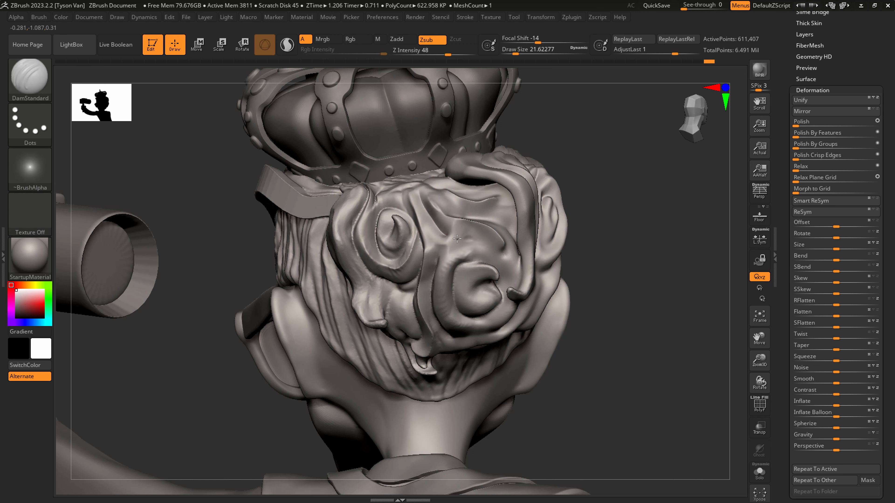
{"action": "key", "text": "ctrl+z"}
{"action": "left_click_drag", "start_coordinate": [448, 237], "coordinate": [499, 268]}
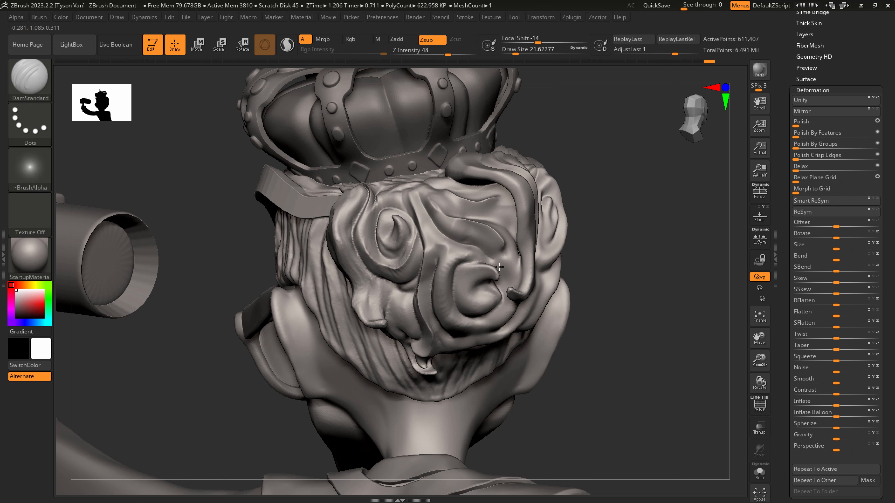
{"action": "key", "text": "shift"}
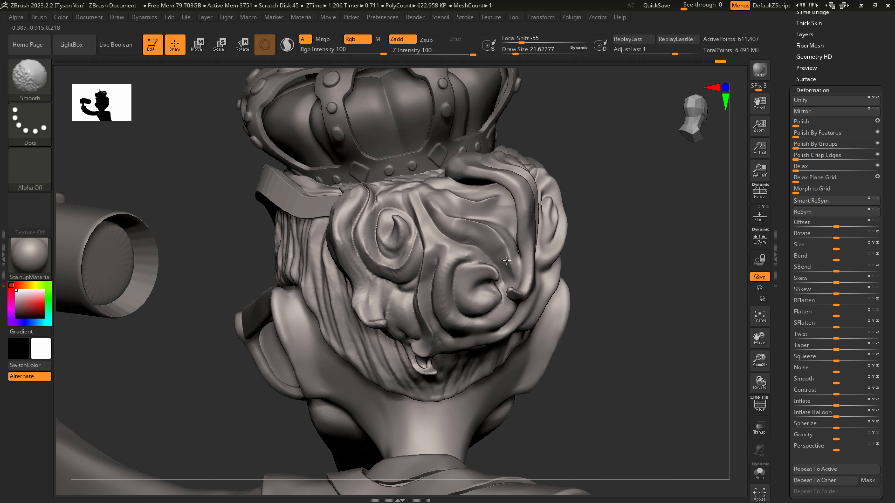
- Switch to SnakeHook and shift the tied-back bun's shape at a draw size of about 97.2
{"action": "key", "text": "f"}
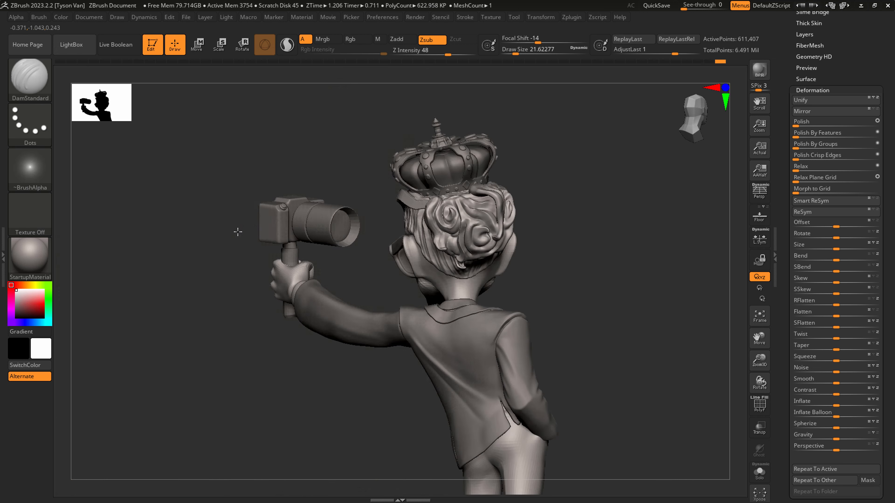
{"action": "left_click_drag", "start_coordinate": [240, 232], "coordinate": [498, 257]}
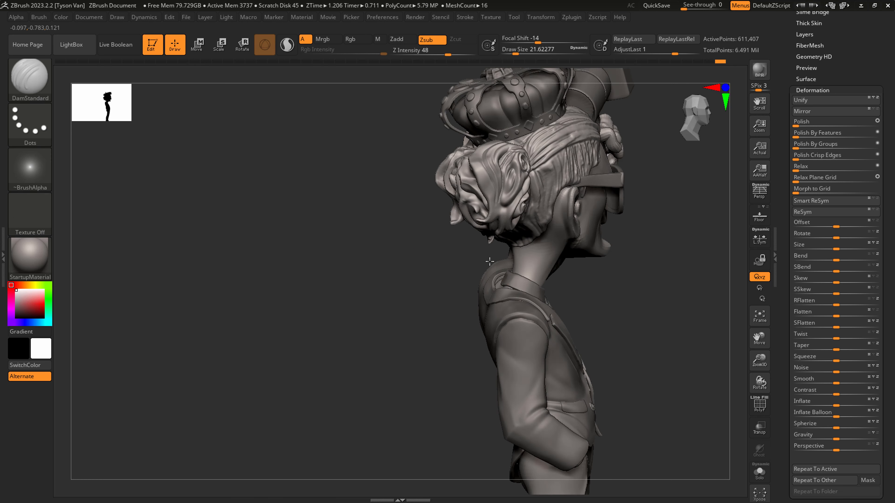
{"action": "left_click_drag", "start_coordinate": [458, 282], "coordinate": [360, 319]}
{"action": "key", "text": "b"}
{"action": "key", "text": "s"}
{"action": "key", "text": "h"}
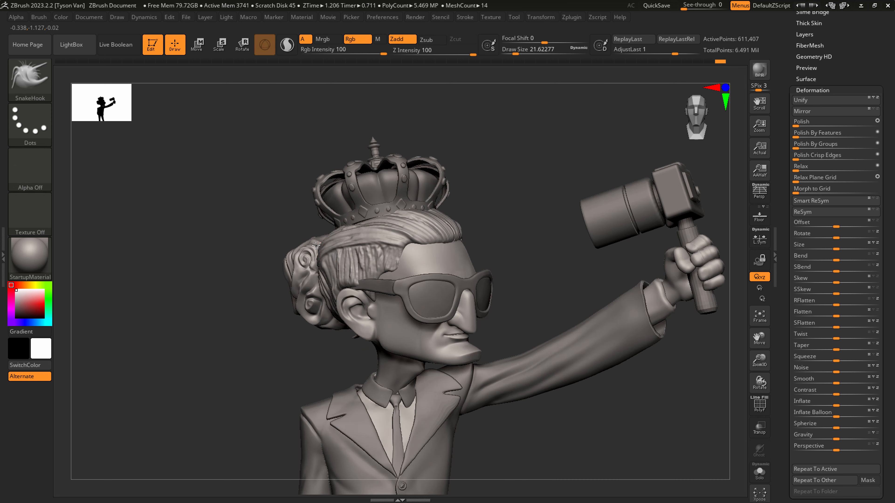
{"action": "key", "text": "s"}
{"action": "left_click", "coordinate": [317, 249]}
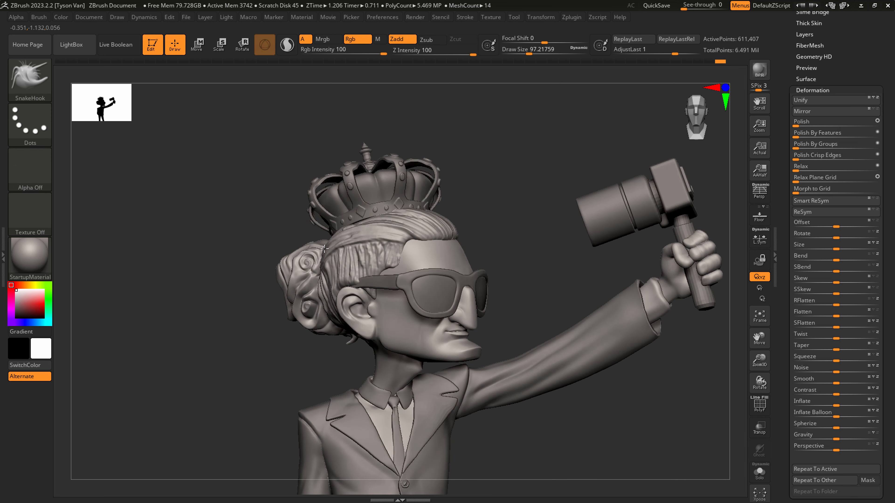
{"action": "right_click_drag", "start_coordinate": [370, 282], "coordinate": [393, 285]}
- Pull the bun closer to the back of the head with SnakeHook, using draw sizes of about 162.7 and 115.9
{"action": "key", "text": "s"}
{"action": "left_click", "coordinate": [307, 314]}
{"action": "left_click_drag", "start_coordinate": [299, 307], "coordinate": [314, 315]}
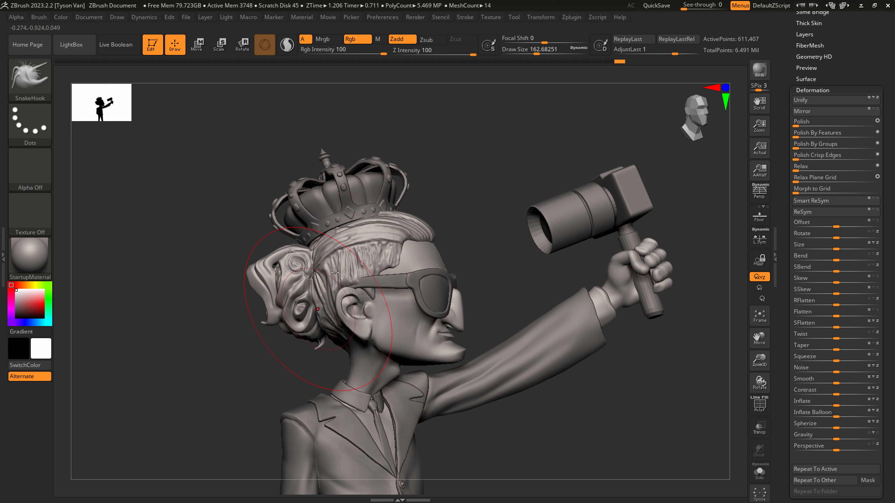
{"action": "key", "text": "s"}
{"action": "left_click", "coordinate": [255, 269]}
{"action": "left_click_drag", "start_coordinate": [252, 270], "coordinate": [266, 270]}
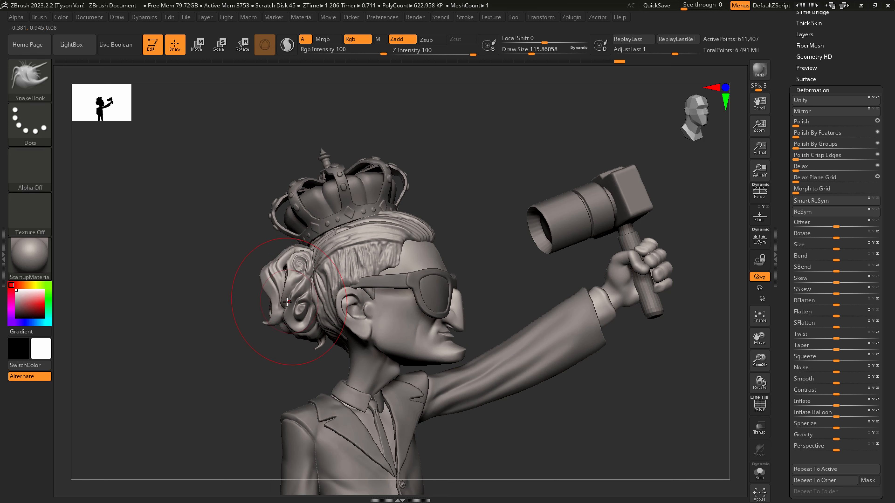
- Adjust the swept-back front hair's outline with SnakeHook at a draw size of about 86.8
{"action": "right_click_drag", "start_coordinate": [317, 275], "coordinate": [419, 217]}
{"action": "key", "text": "s"}
{"action": "left_click_drag", "start_coordinate": [428, 217], "coordinate": [420, 216]}
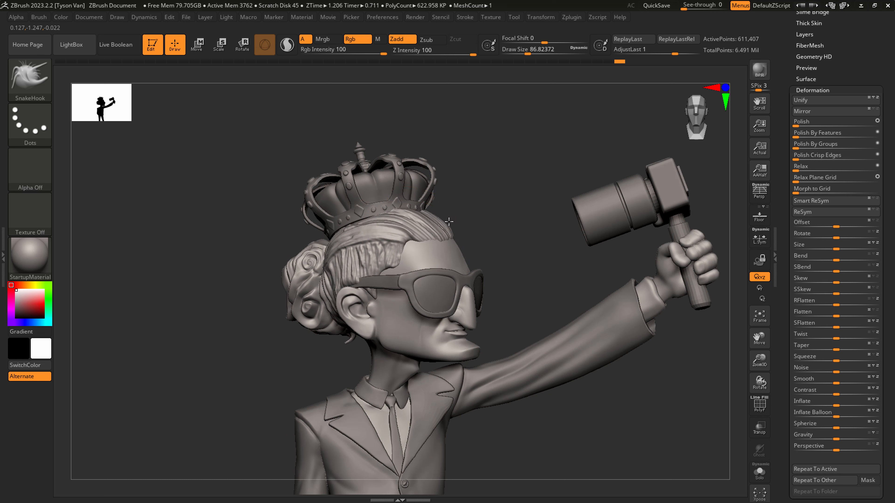
{"action": "right_click_drag", "start_coordinate": [435, 231], "coordinate": [525, 229]}
- Remesh the hair and smooth the front end of the thick side strand at a draw size of 44
{"action": "left_click_drag", "start_coordinate": [654, 214], "coordinate": [682, 192], "text": "ctrl"}
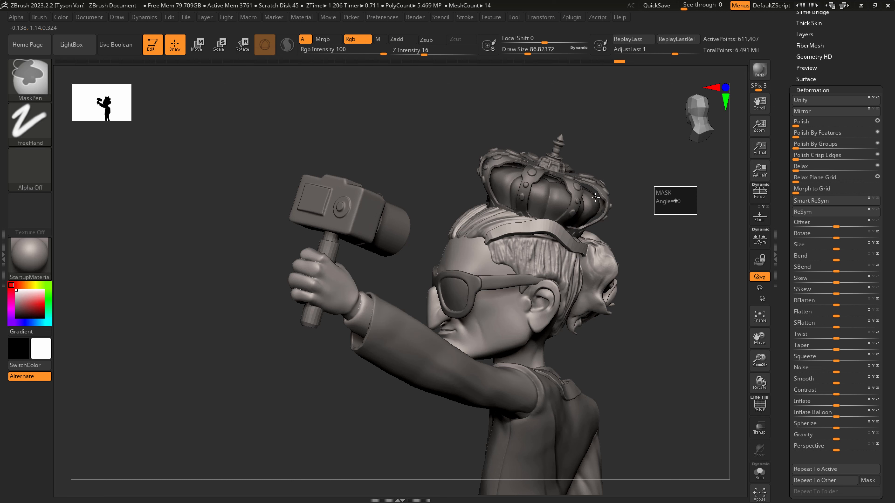
{"action": "key", "text": "ctrl+z"}
{"action": "mouse_move", "coordinate": [489, 244]}
{"action": "left_mouse_down", "text": "shift"}
{"action": "mouse_move", "coordinate": [511, 232]}
{"action": "mouse_move", "coordinate": [486, 237]}
{"action": "left_mouse_up", "text": "shift"}
{"action": "key", "text": "s"}
{"action": "left_click_drag", "start_coordinate": [479, 238], "coordinate": [490, 236], "text": "shift"}
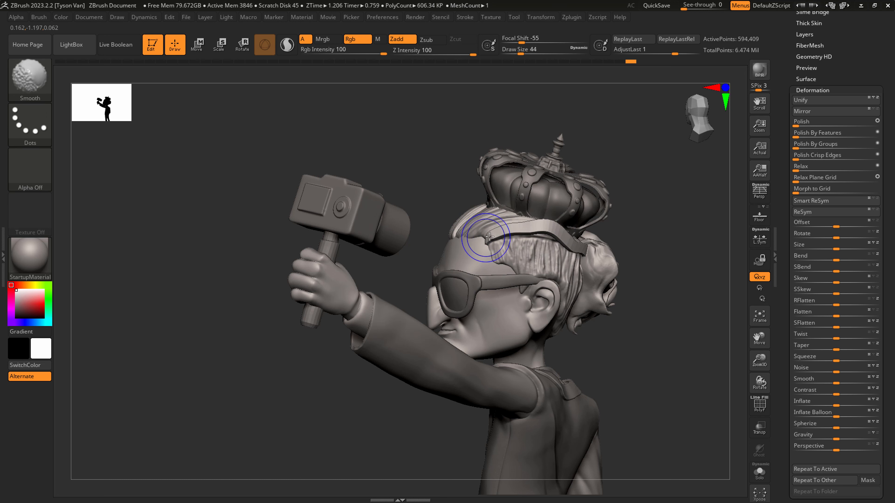
- Carve grooves along the thick side strand, front hairline and side of the bun with DamStandard at a draw size of about 11.7
{"action": "right_click_drag", "start_coordinate": [558, 234], "coordinate": [550, 271], "text": "ctrl"}
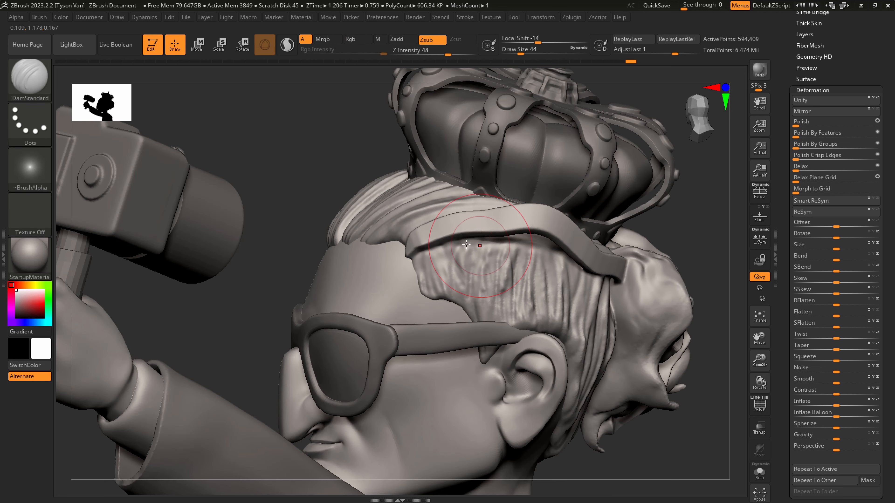
{"action": "key", "text": "s"}
{"action": "left_click_drag", "start_coordinate": [449, 238], "coordinate": [409, 242]}
{"action": "key", "text": "s"}
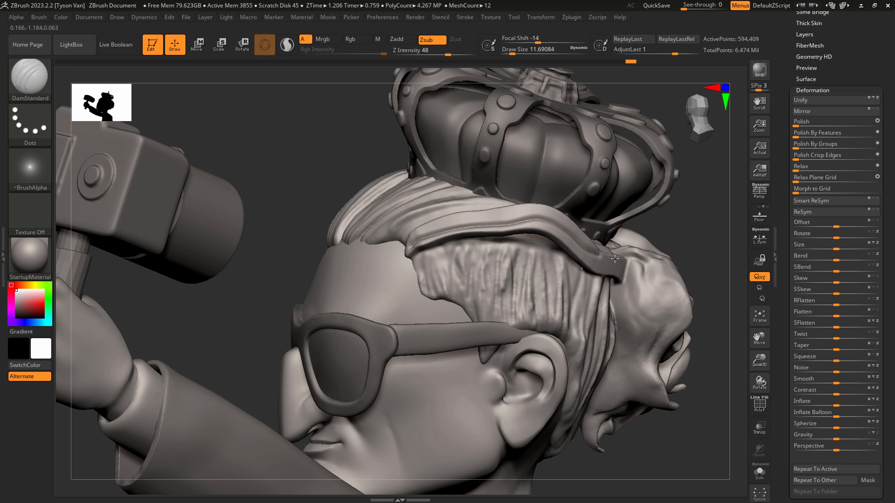
{"action": "key", "text": "shift"}
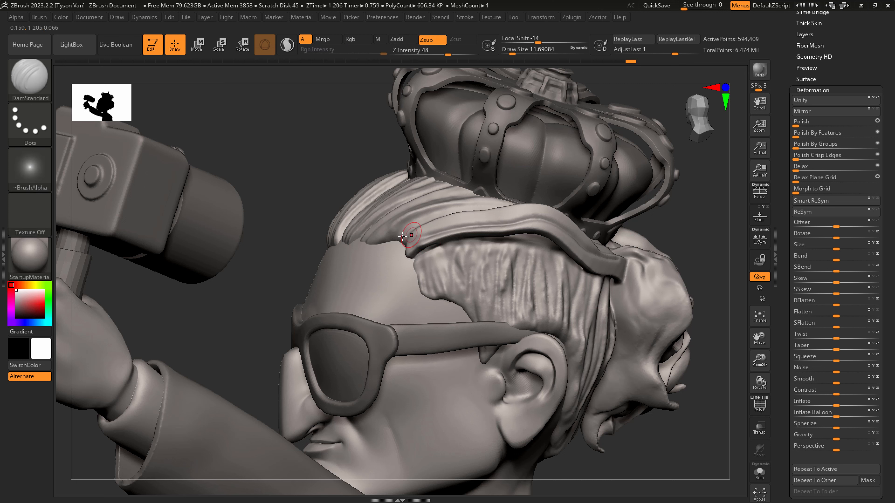
{"action": "mouse_move", "coordinate": [380, 242]}
{"action": "left_mouse_down"}
{"action": "mouse_move", "coordinate": [459, 210]}
{"action": "mouse_move", "coordinate": [397, 230]}
{"action": "mouse_move", "coordinate": [421, 217]}
{"action": "left_mouse_up"}
{"action": "left_click_drag", "start_coordinate": [631, 268], "coordinate": [679, 323]}
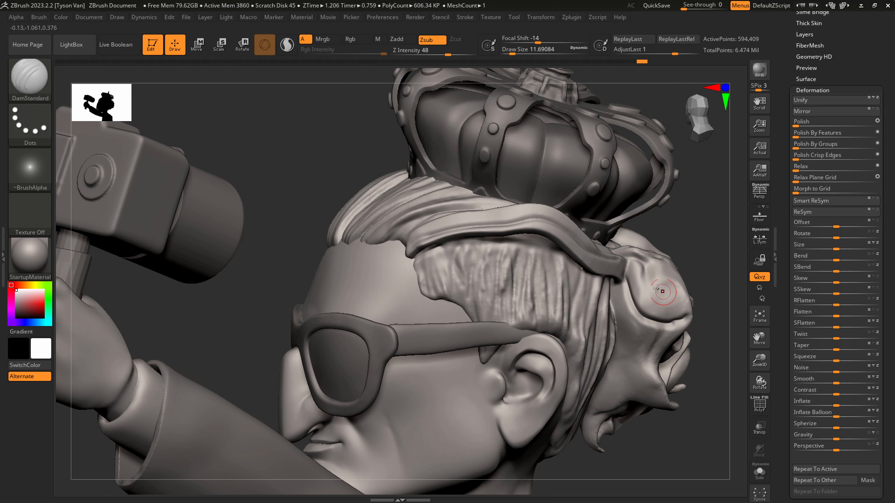
- Reshape the thick strand where it joins the bun with SnakeHook, using draw sizes of about 149.1 and 80.2
{"action": "right_click_drag", "start_coordinate": [658, 289], "coordinate": [715, 289]}
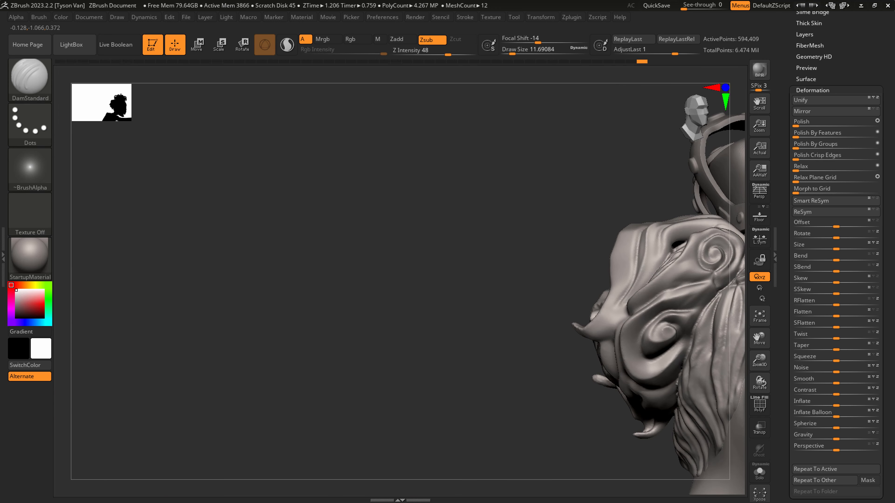
{"action": "right_click_drag", "start_coordinate": [537, 293], "coordinate": [504, 302]}
{"action": "right_click_drag", "start_coordinate": [544, 290], "coordinate": [162, 225], "text": "alt"}
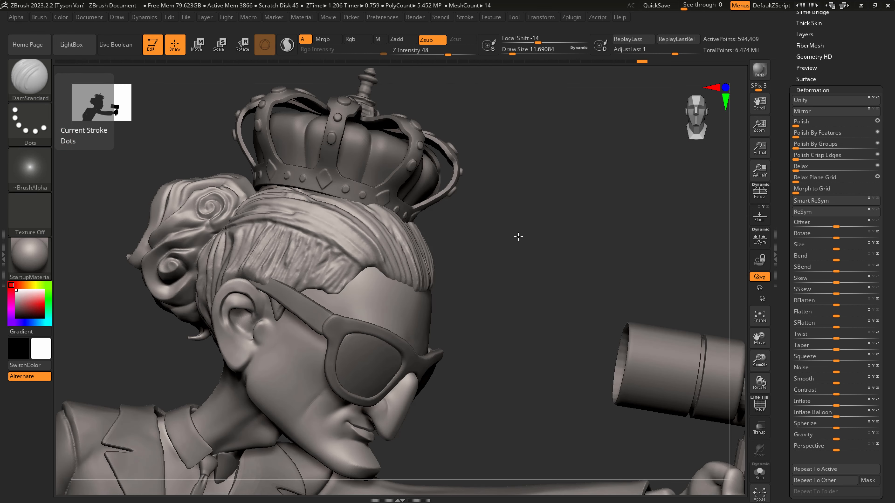
{"action": "right_click_drag", "start_coordinate": [519, 236], "coordinate": [446, 232]}
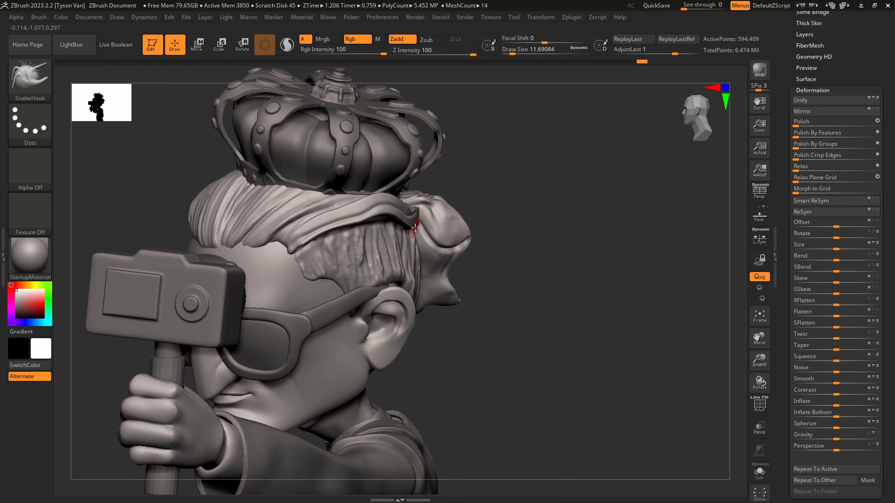
{"action": "key", "text": "s"}
{"action": "mouse_move", "coordinate": [384, 219]}
{"action": "left_mouse_down"}
{"action": "mouse_move", "coordinate": [407, 220]}
{"action": "mouse_move", "coordinate": [378, 219]}
{"action": "left_mouse_up"}
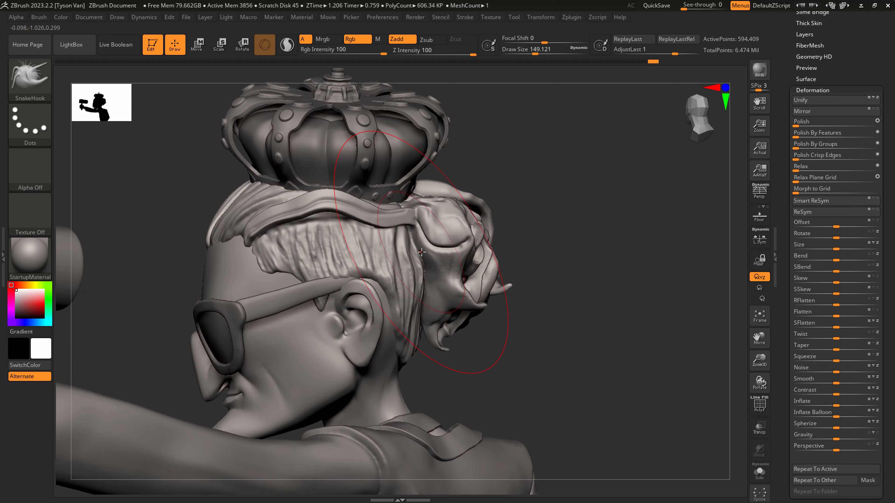
{"action": "key", "text": "s"}
{"action": "left_click_drag", "start_coordinate": [436, 267], "coordinate": [425, 267]}
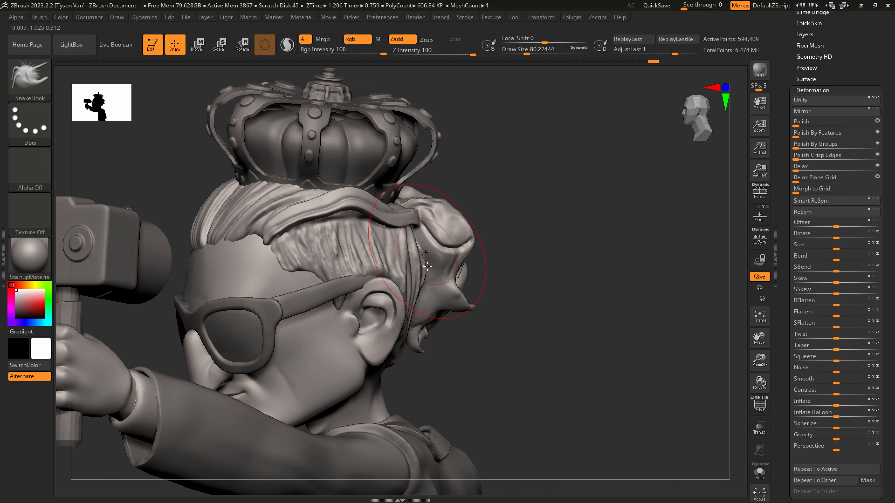
- Adjust the hair edge between the ear and the bun with SnakeHook at a draw size of about 43.8
{"action": "key", "text": "s"}
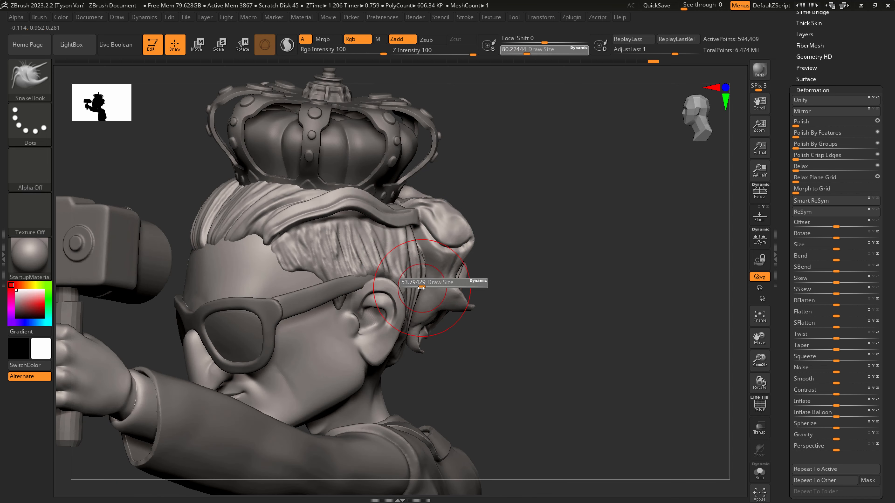
{"action": "left_click_drag", "start_coordinate": [428, 283], "coordinate": [422, 283]}
{"action": "right_click_drag", "start_coordinate": [443, 317], "coordinate": [413, 297]}
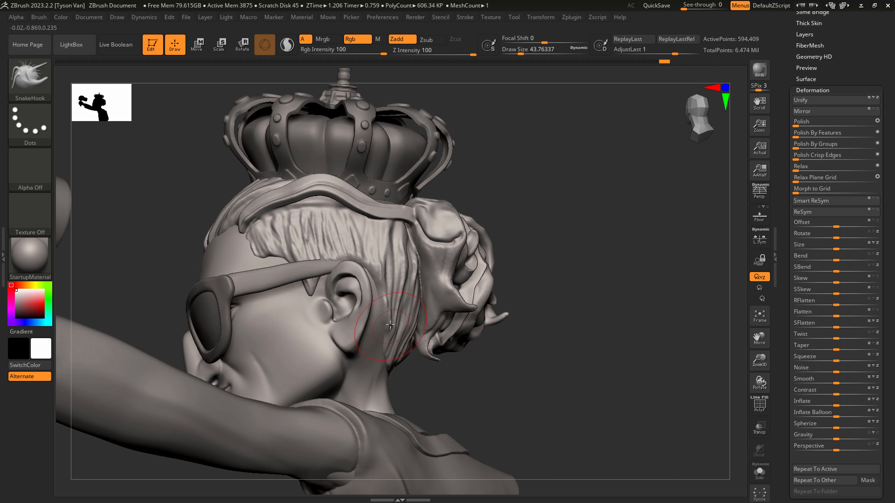
{"action": "right_click_drag", "start_coordinate": [386, 329], "coordinate": [387, 338]}
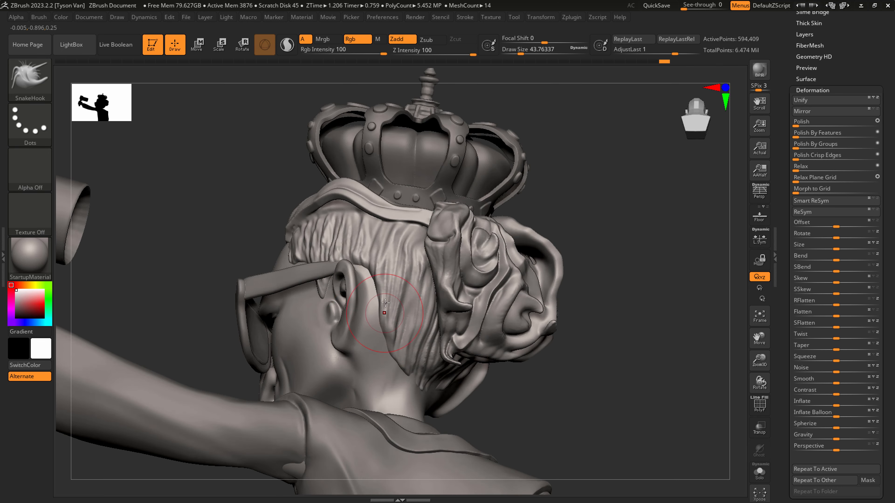
{"action": "mouse_move", "coordinate": [368, 270]}
{"action": "right_mouse_down"}
{"action": "mouse_move", "coordinate": [458, 266]}
{"action": "mouse_move", "coordinate": [294, 254]}
{"action": "mouse_move", "coordinate": [457, 245]}
{"action": "mouse_move", "coordinate": [394, 228]}
{"action": "mouse_move", "coordinate": [430, 258]}
{"action": "right_mouse_up"}
- Adjust the front hair's volume with SnakeHook at a draw size of about 119.8 and turn on perspective
{"action": "key", "text": "s"}
{"action": "left_click_drag", "start_coordinate": [330, 249], "coordinate": [337, 248]}
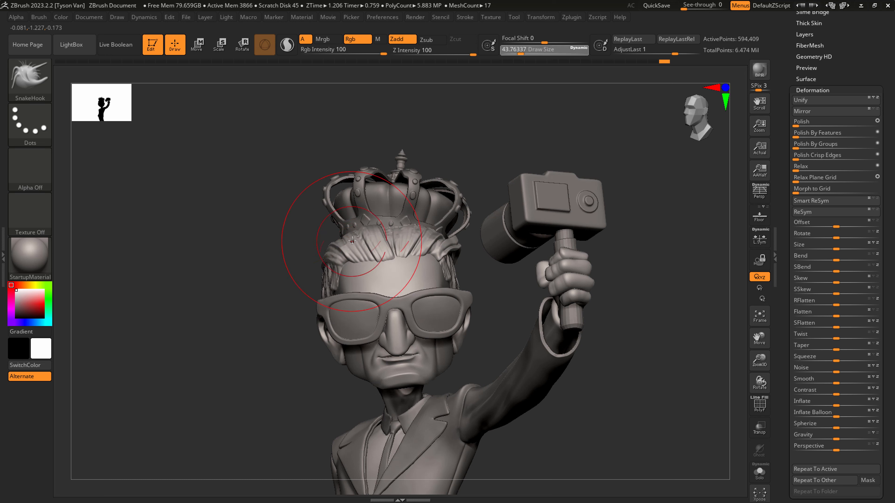
{"action": "mouse_move", "coordinate": [343, 242]}
{"action": "right_mouse_down"}
{"action": "mouse_move", "coordinate": [417, 238]}
{"action": "mouse_move", "coordinate": [392, 219]}
{"action": "mouse_move", "coordinate": [416, 242]}
{"action": "mouse_move", "coordinate": [347, 220]}
{"action": "right_mouse_up"}
{"action": "mouse_move", "coordinate": [432, 257]}
{"action": "right_mouse_down"}
{"action": "mouse_move", "coordinate": [412, 260]}
{"action": "mouse_move", "coordinate": [470, 310]}
{"action": "mouse_move", "coordinate": [475, 305]}
{"action": "mouse_move", "coordinate": [461, 265]}
{"action": "right_mouse_up"}
{"action": "key", "text": "p"}
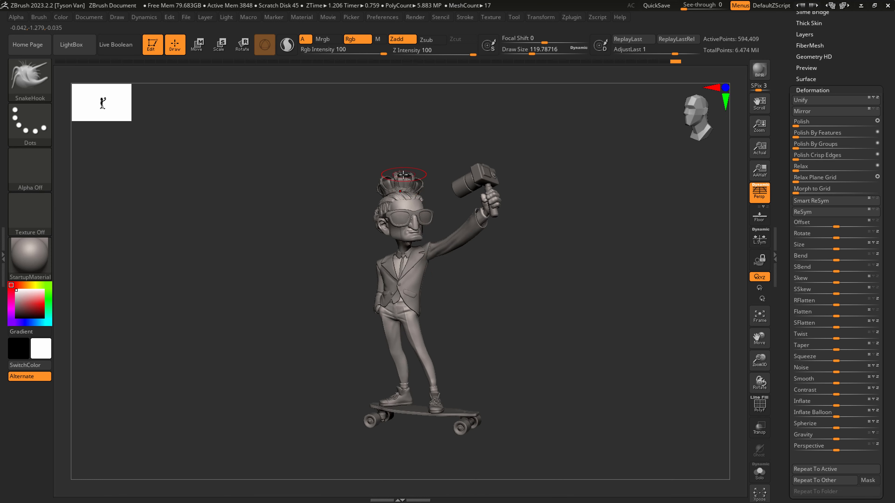
- Select the crown, scale it slightly smaller with the gizmo, and lower it onto the hair
{"action": "left_click", "coordinate": [393, 183], "text": "alt"}
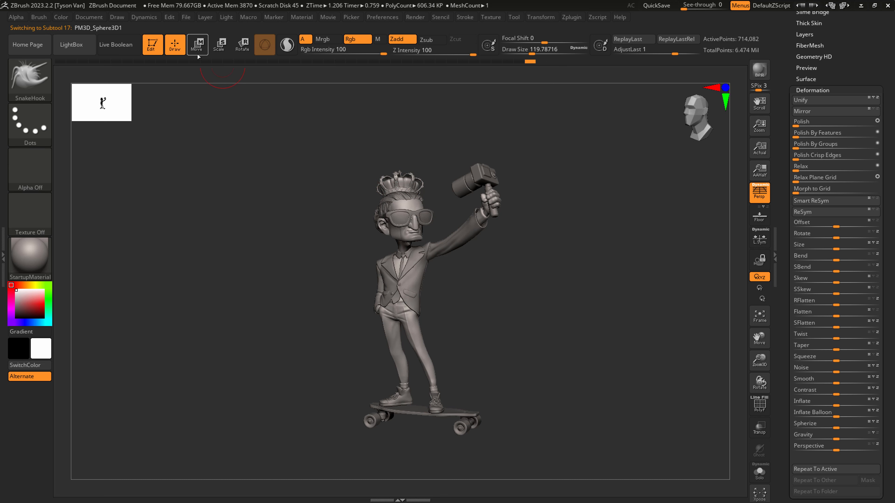
{"action": "left_click", "coordinate": [220, 48]}
{"action": "right_click_drag", "start_coordinate": [493, 151], "coordinate": [498, 232], "text": "ctrl"}
{"action": "left_click_drag", "start_coordinate": [400, 191], "coordinate": [399, 195]}
{"action": "left_click_drag", "start_coordinate": [402, 154], "coordinate": [402, 151]}
{"action": "right_click_drag", "start_coordinate": [402, 151], "coordinate": [424, 171]}
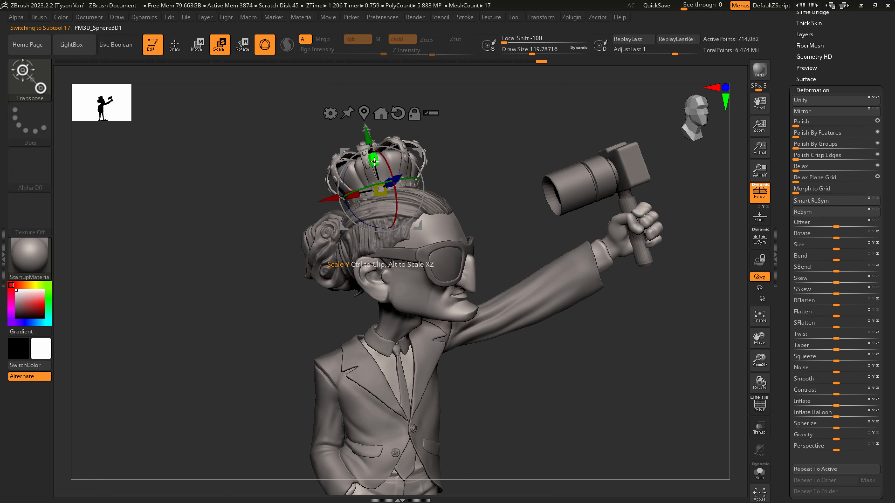
{"action": "left_click_drag", "start_coordinate": [367, 128], "coordinate": [370, 132]}
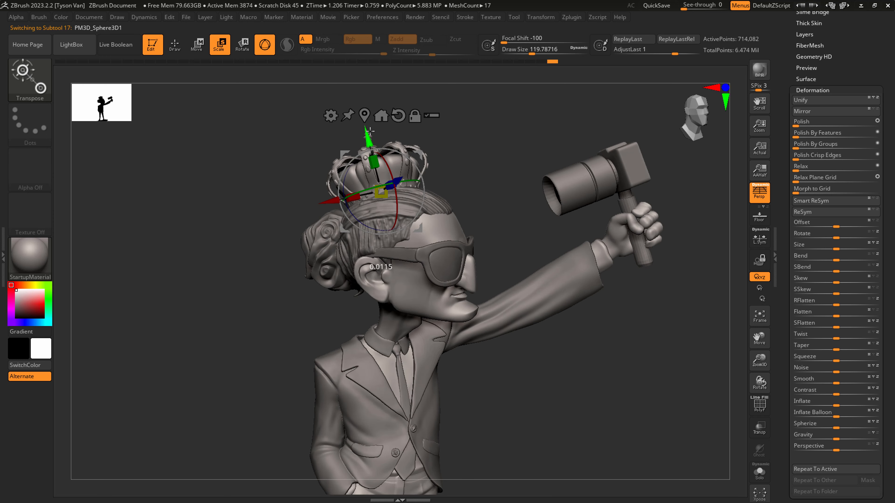
- Return to Draw mode and save the tool to disk
{"action": "mouse_move", "coordinate": [436, 167]}
{"action": "right_mouse_down"}
{"action": "mouse_move", "coordinate": [459, 184]}
{"action": "mouse_move", "coordinate": [447, 211]}
{"action": "mouse_move", "coordinate": [462, 289]}
{"action": "mouse_move", "coordinate": [458, 268]}
{"action": "mouse_move", "coordinate": [384, 284]}
{"action": "mouse_move", "coordinate": [554, 274]}
{"action": "right_mouse_up"}
{"action": "key", "text": "q"}
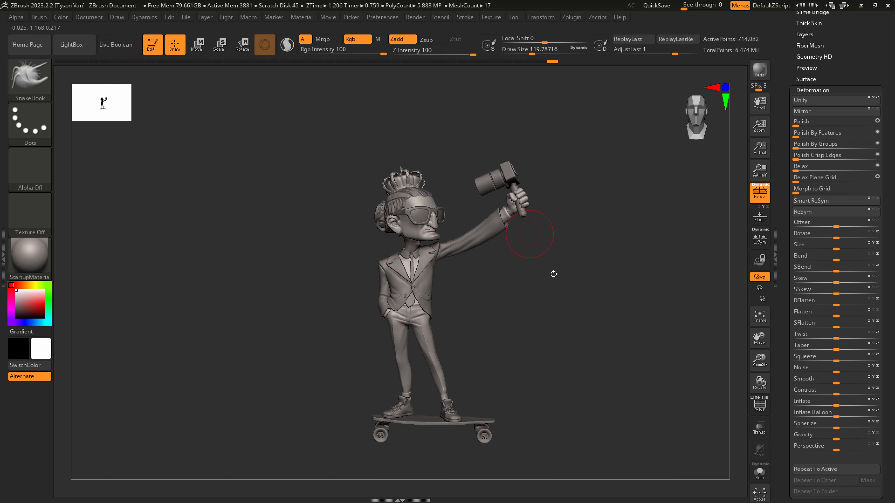
{"action": "scroll", "coordinate": [871, 57], "scroll_direction": "up", "scroll_amount": 5}
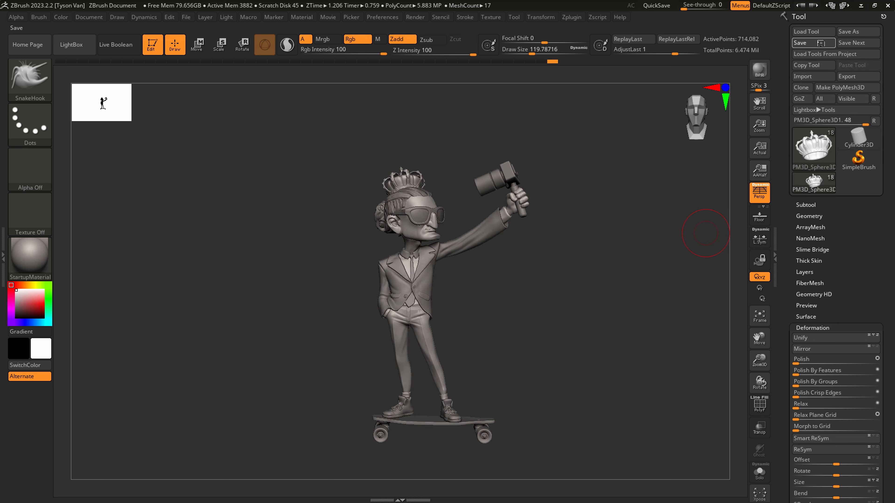
{"action": "key", "text": "ctrl+s"}
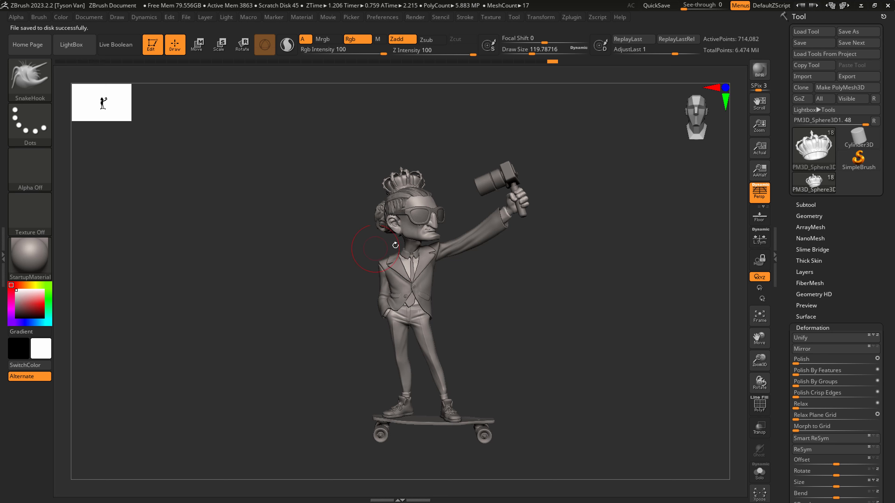
- Select the body subtool and reshape the ear's outer rim with SnakeHook at a draw size of about 41.4
{"action": "left_click", "coordinate": [402, 231], "text": "alt"}
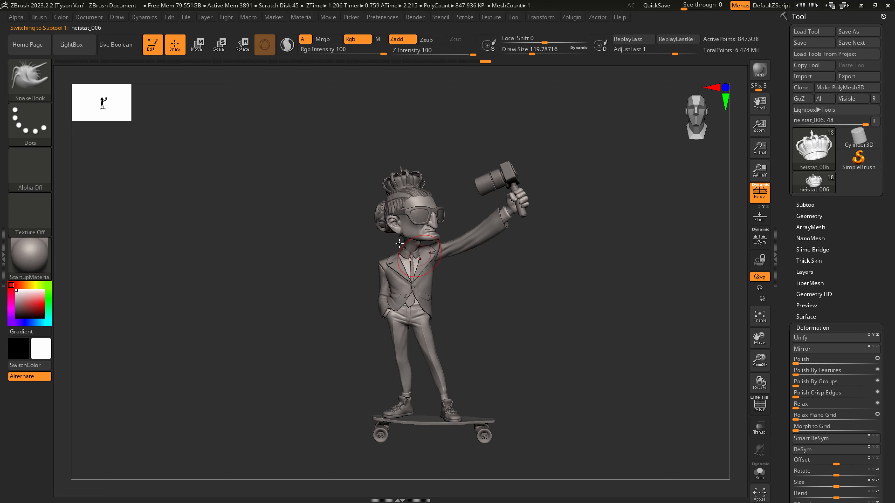
{"action": "right_click_drag", "start_coordinate": [426, 243], "coordinate": [386, 265], "text": "ctrl"}
{"action": "key", "text": "b"}
{"action": "key", "text": "c"}
{"action": "key", "text": "b"}
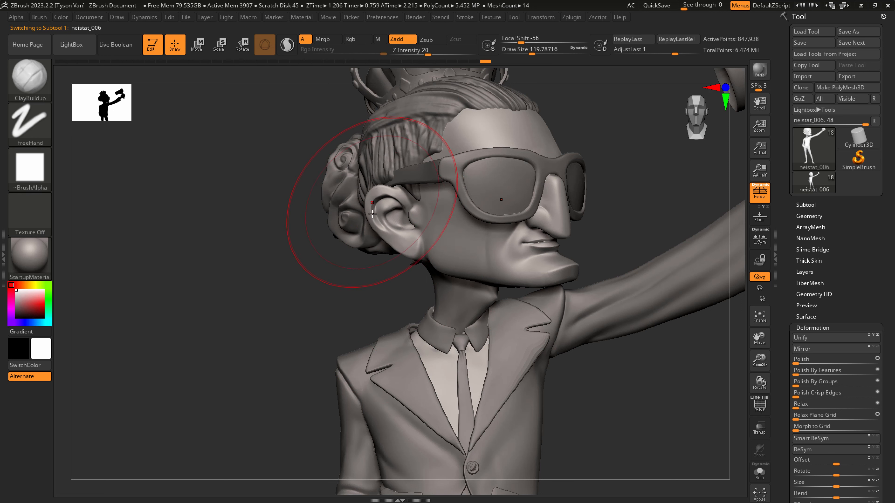
{"action": "right_click_drag", "start_coordinate": [373, 232], "coordinate": [368, 215], "text": "ctrl"}
{"action": "key", "text": "b"}
{"action": "key", "text": "s"}
{"action": "key", "text": "h"}
{"action": "key", "text": "s"}
{"action": "left_click_drag", "start_coordinate": [366, 208], "coordinate": [365, 204]}
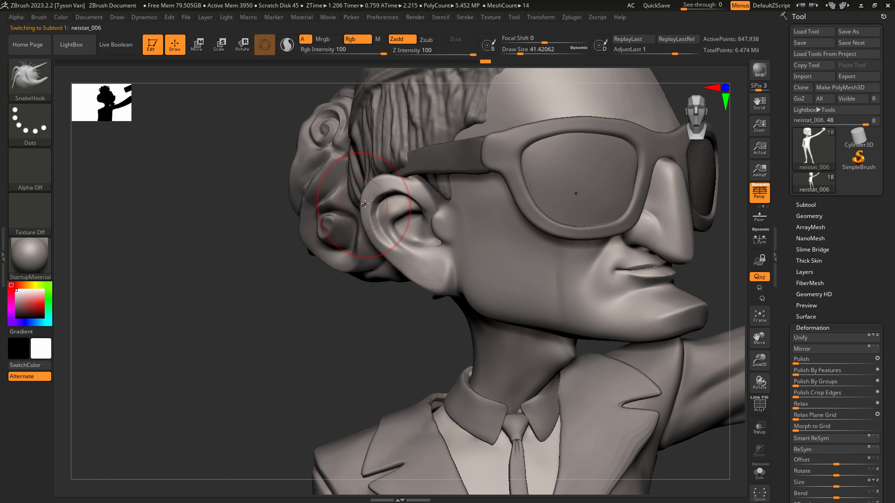
{"action": "right_click_drag", "start_coordinate": [358, 203], "coordinate": [381, 247]}
{"action": "left_click_drag", "start_coordinate": [382, 241], "coordinate": [377, 229]}
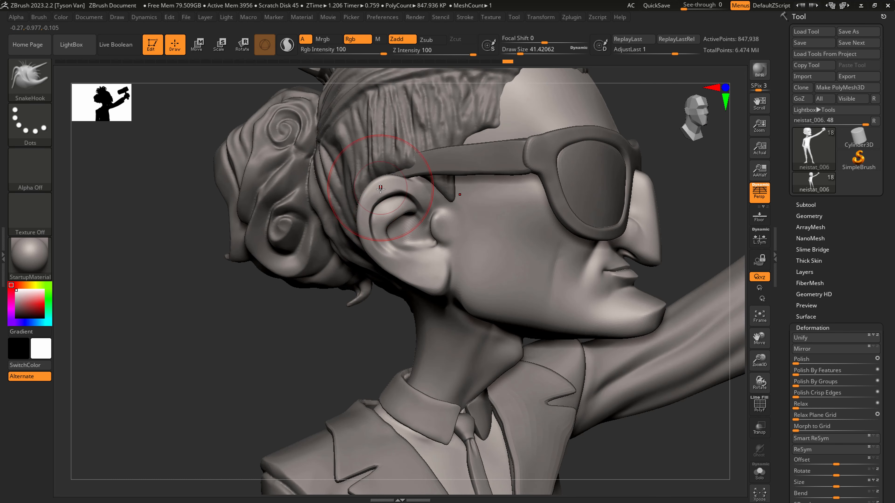
- Refine the ear's upper rim, inner folds and tragus with SnakeHook at a draw size of about 21.6
{"action": "left_click_drag", "start_coordinate": [386, 189], "coordinate": [389, 194]}
{"action": "key", "text": "bracketleft"}
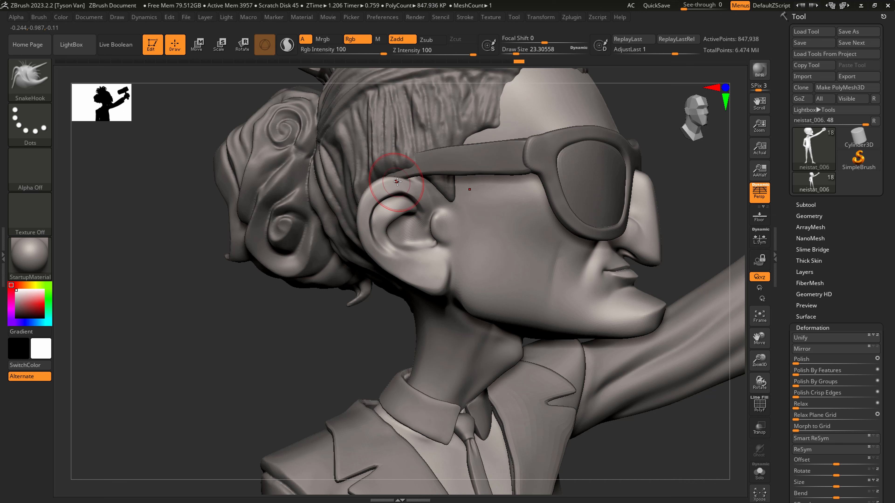
{"action": "key", "text": "s"}
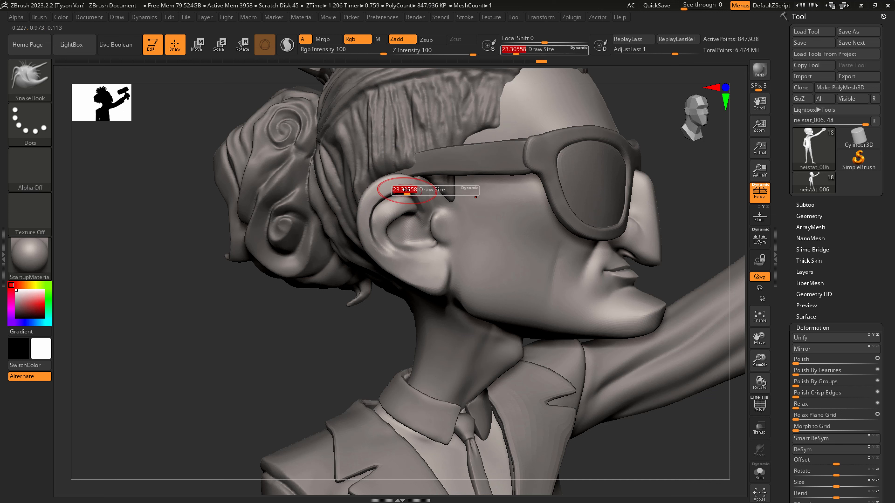
{"action": "left_click_drag", "start_coordinate": [407, 194], "coordinate": [404, 194]}
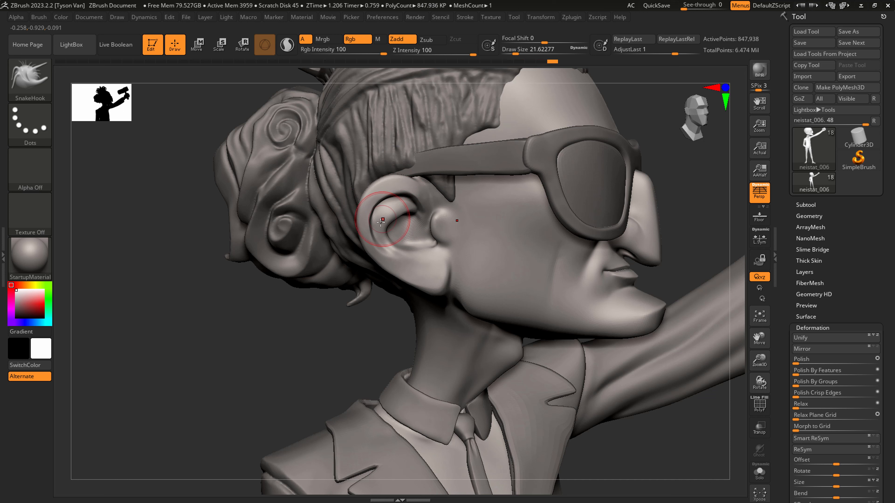
{"action": "mouse_move", "coordinate": [381, 231]}
{"action": "left_mouse_down"}
{"action": "mouse_move", "coordinate": [376, 253]}
{"action": "mouse_move", "coordinate": [405, 271]}
{"action": "mouse_move", "coordinate": [386, 251]}
{"action": "mouse_move", "coordinate": [380, 259]}
{"action": "mouse_move", "coordinate": [409, 256]}
{"action": "mouse_move", "coordinate": [403, 271]}
{"action": "mouse_move", "coordinate": [409, 256]}
{"action": "mouse_move", "coordinate": [419, 296]}
{"action": "mouse_move", "coordinate": [430, 300]}
{"action": "mouse_move", "coordinate": [443, 243]}
{"action": "left_mouse_up"}
{"action": "right_click_drag", "start_coordinate": [453, 225], "coordinate": [394, 222]}
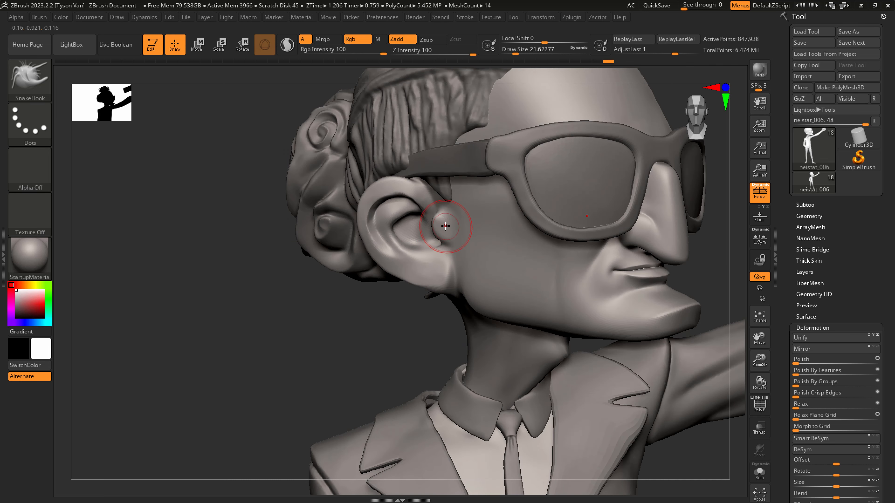
{"action": "left_click_drag", "start_coordinate": [446, 227], "coordinate": [455, 226]}
- Make the jacket lapels the active subtool and frame the chest area for editing
{"action": "right_click_drag", "start_coordinate": [394, 213], "coordinate": [256, 219], "text": "ctrl"}
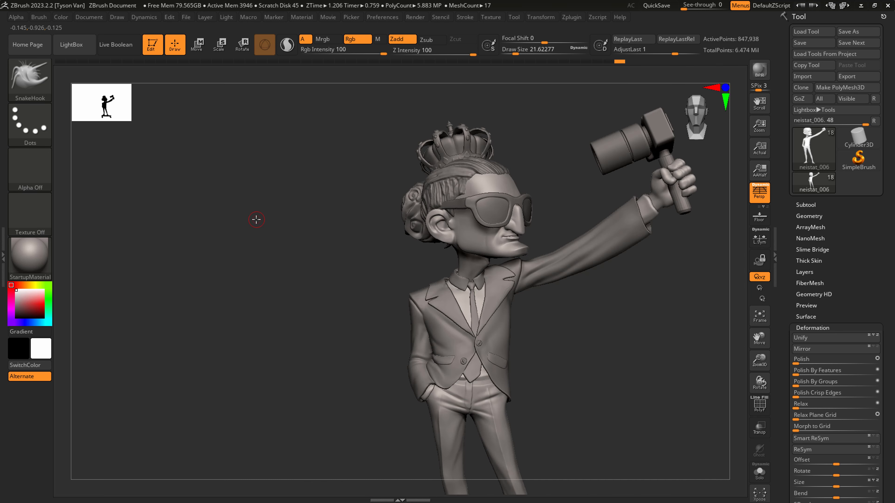
{"action": "right_click_drag", "start_coordinate": [585, 395], "coordinate": [540, 373], "text": "ctrl"}
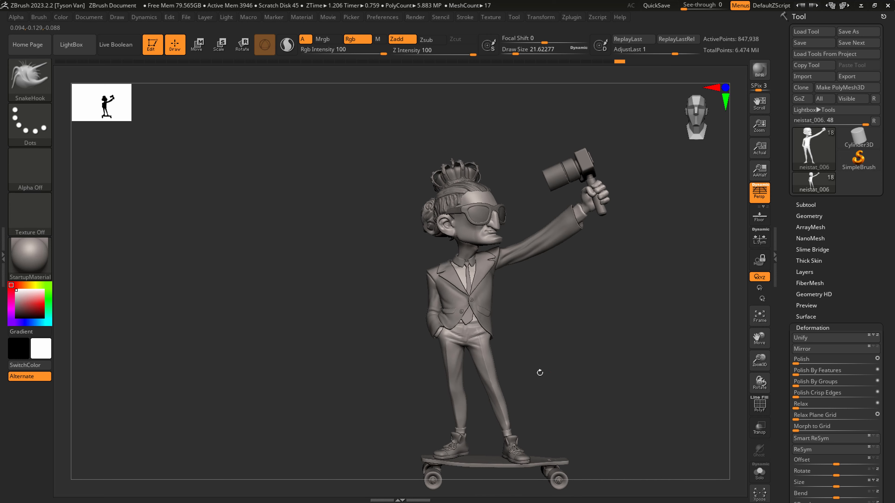
{"action": "right_click_drag", "start_coordinate": [529, 321], "coordinate": [516, 323]}
{"action": "right_click_drag", "start_coordinate": [541, 371], "coordinate": [434, 281]}
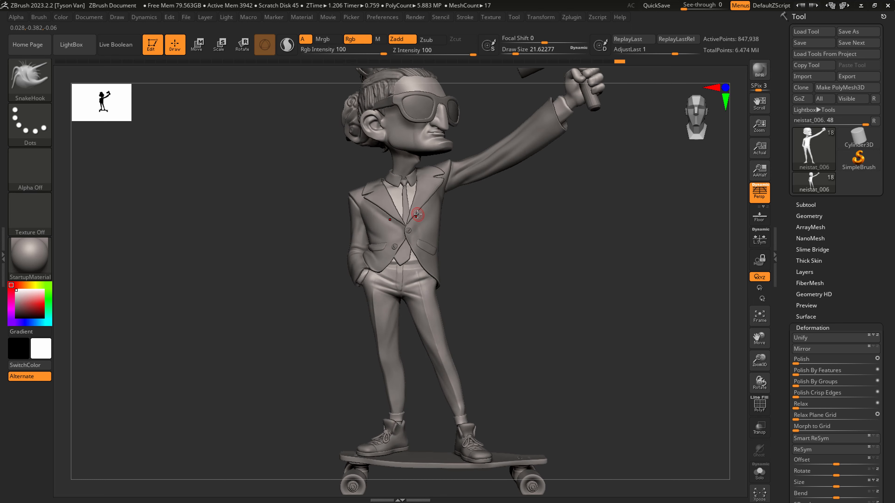
{"action": "right_click_drag", "start_coordinate": [417, 214], "coordinate": [443, 227]}
{"action": "left_click", "coordinate": [431, 174], "text": "alt"}
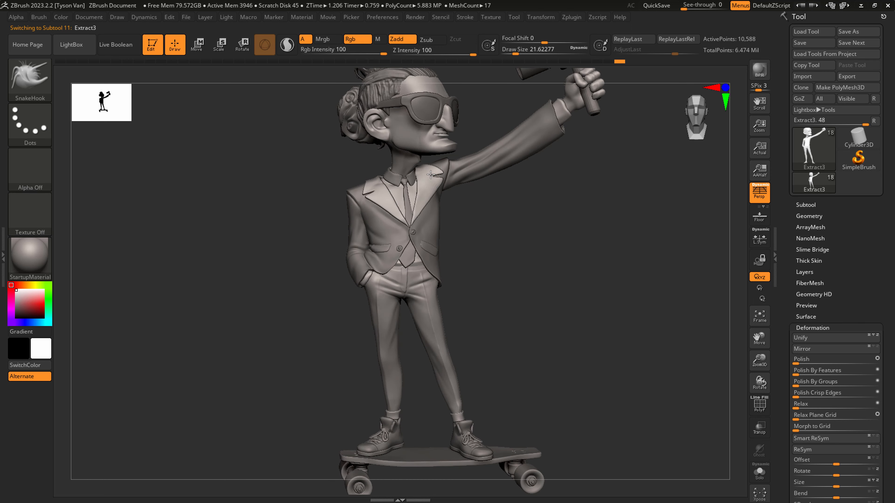
{"action": "right_click_drag", "start_coordinate": [431, 174], "coordinate": [773, 271], "text": "ctrl"}
{"action": "scroll", "coordinate": [854, 303], "scroll_direction": "down", "scroll_amount": 6}
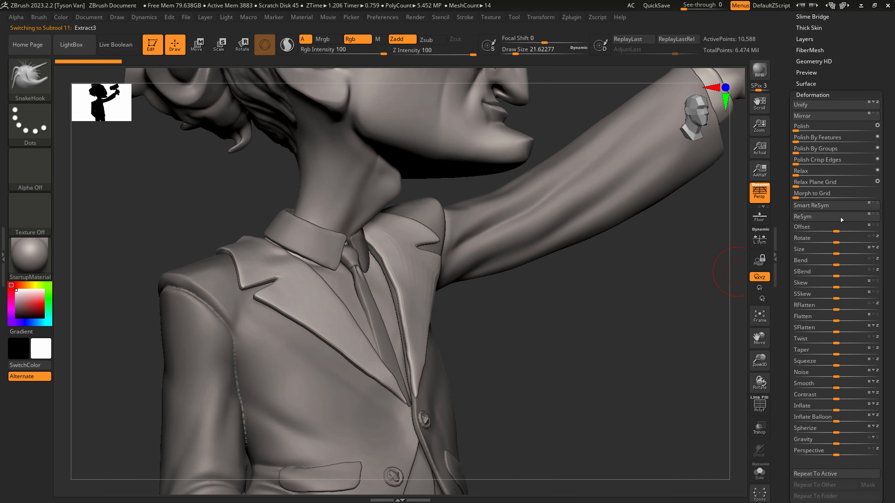
{"action": "left_click", "coordinate": [812, 401]}
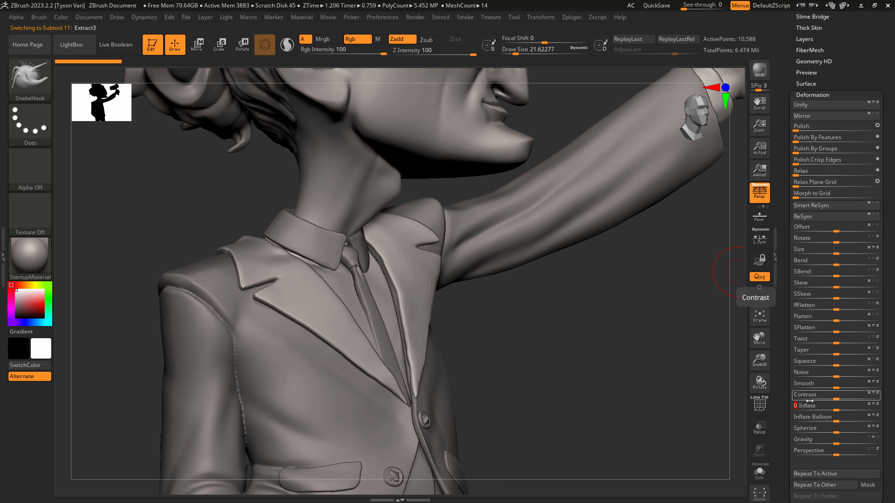
{"action": "key", "text": "Return"}
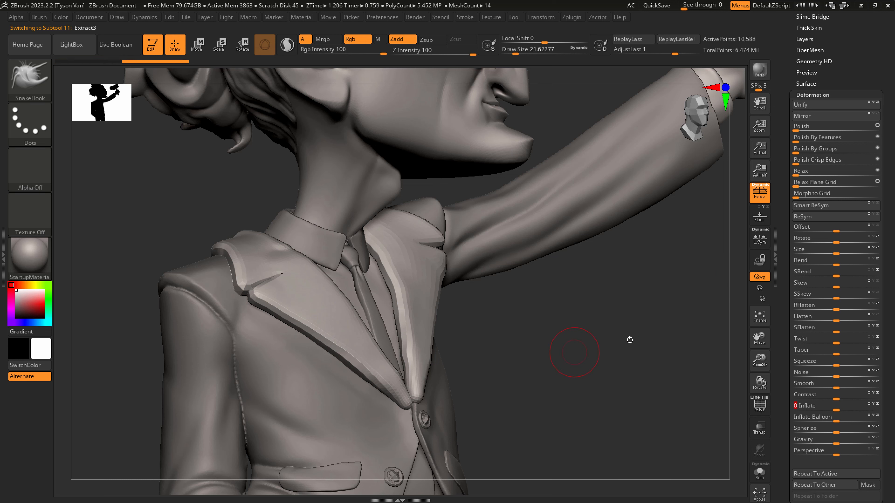
{"action": "key", "text": "ctrl+z"}
- Inflate the jacket lapels slightly with the Inflate deformation and subdivide the mesh once
{"action": "left_click", "coordinate": [821, 409]}
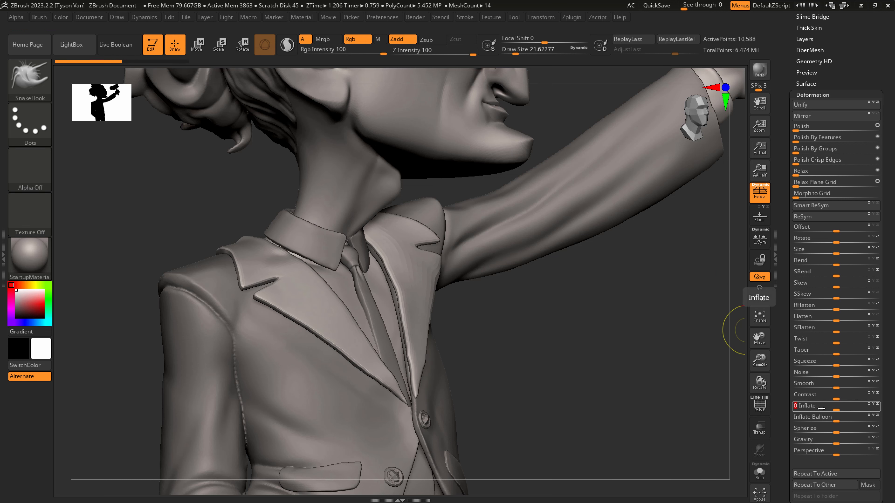
{"action": "key", "text": "Return"}
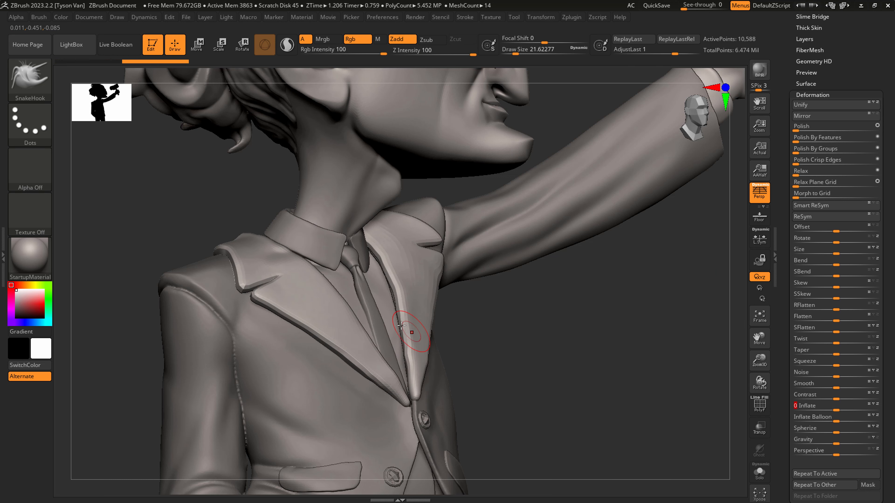
{"action": "right_click_drag", "start_coordinate": [414, 335], "coordinate": [427, 314]}
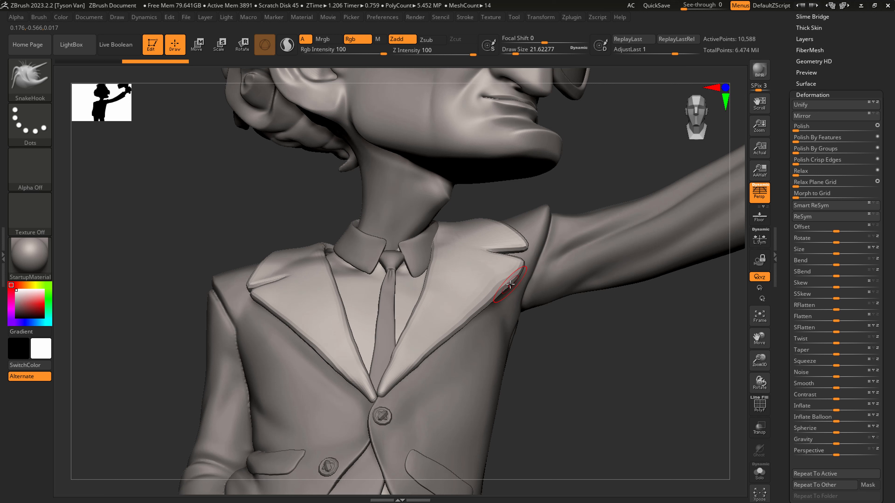
{"action": "left_click", "coordinate": [514, 274]}
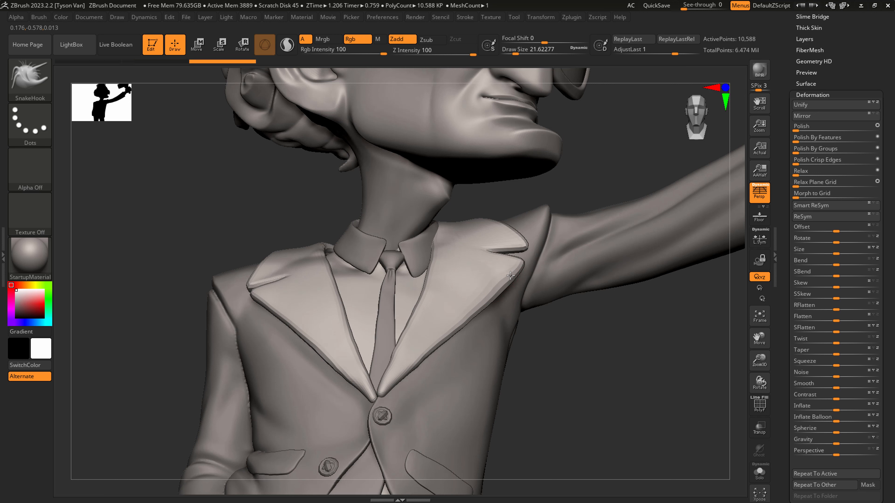
{"action": "double_click", "coordinate": [496, 278]}
{"action": "key", "text": "ctrl+d"}
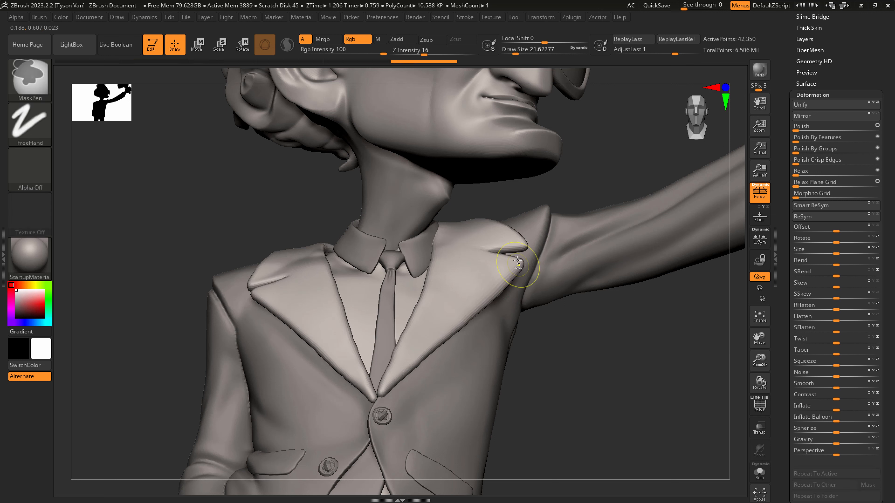
- Adjust the notch and outer edge of the lapel on the raised-arm side with SnakeHook and smooth the lapels' lower tips
{"action": "left_click", "coordinate": [501, 270]}
{"action": "right_click_drag", "start_coordinate": [491, 257], "coordinate": [502, 270]}
{"action": "left_click", "coordinate": [502, 271]}
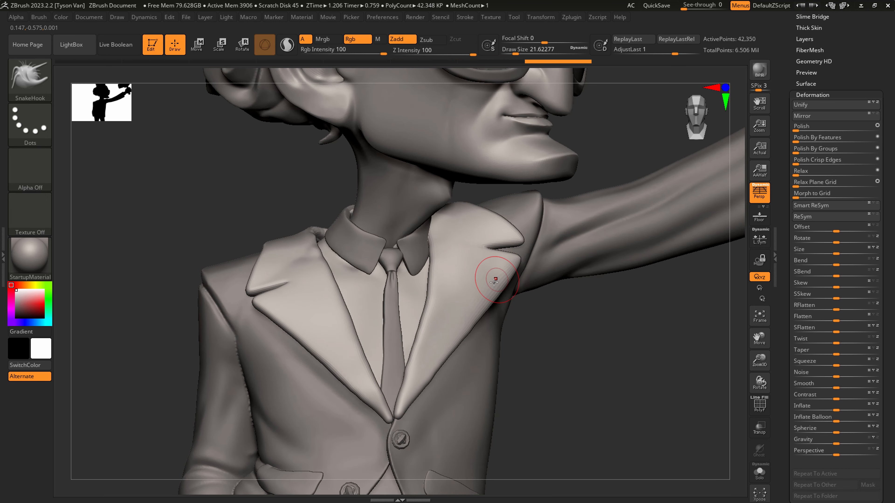
{"action": "left_click", "coordinate": [495, 280]}
{"action": "left_click_drag", "start_coordinate": [475, 316], "coordinate": [477, 318]}
{"action": "left_click_drag", "start_coordinate": [470, 307], "coordinate": [471, 309]}
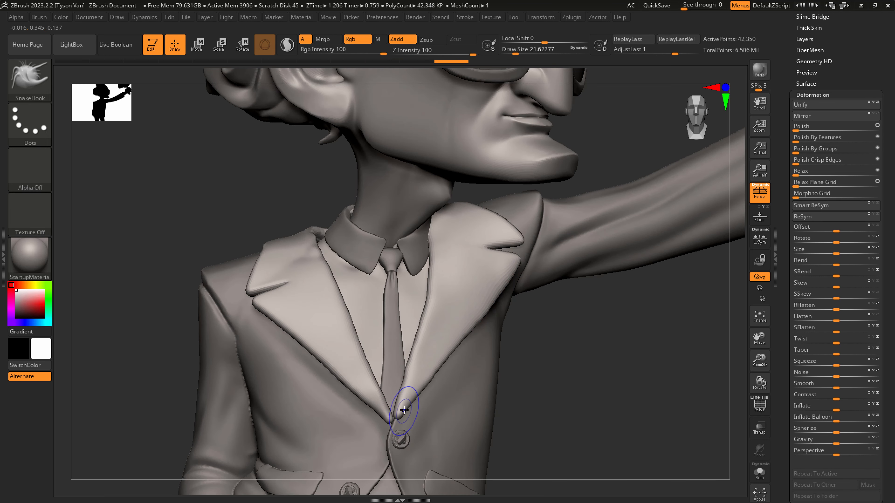
{"action": "left_click_drag", "start_coordinate": [404, 416], "coordinate": [390, 423], "text": "shift"}
- Sharpen the edges, lower tips and notch corners of both lapels with the Pinch brush at Z intensity 20
{"action": "left_click", "coordinate": [30, 80]}
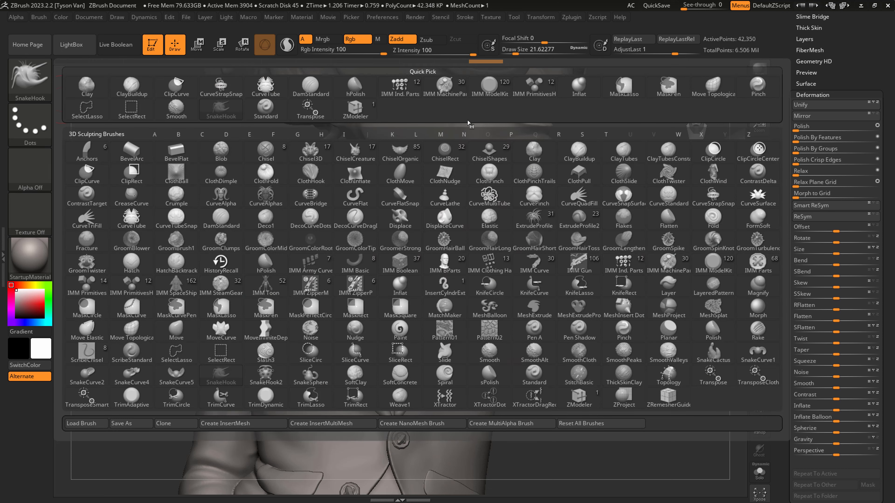
{"action": "left_click", "coordinate": [758, 85]}
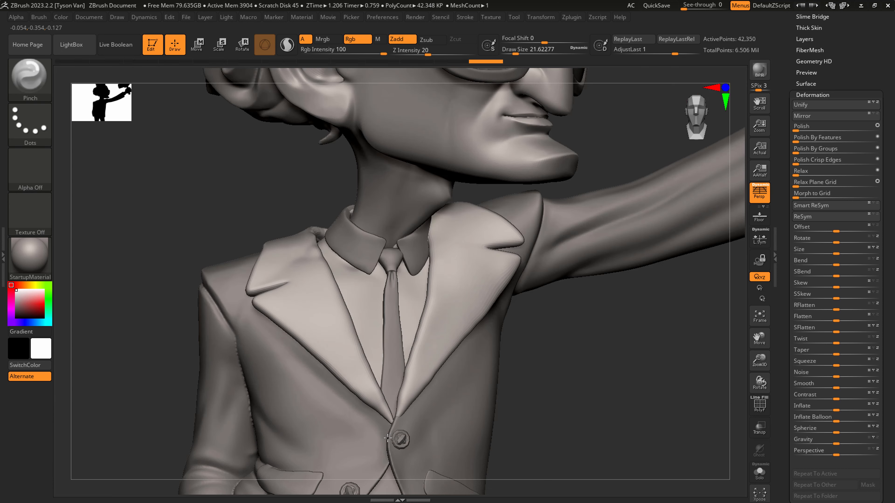
{"action": "mouse_move", "coordinate": [388, 438]}
{"action": "left_mouse_down"}
{"action": "mouse_move", "coordinate": [414, 393]}
{"action": "mouse_move", "coordinate": [409, 377]}
{"action": "left_mouse_up"}
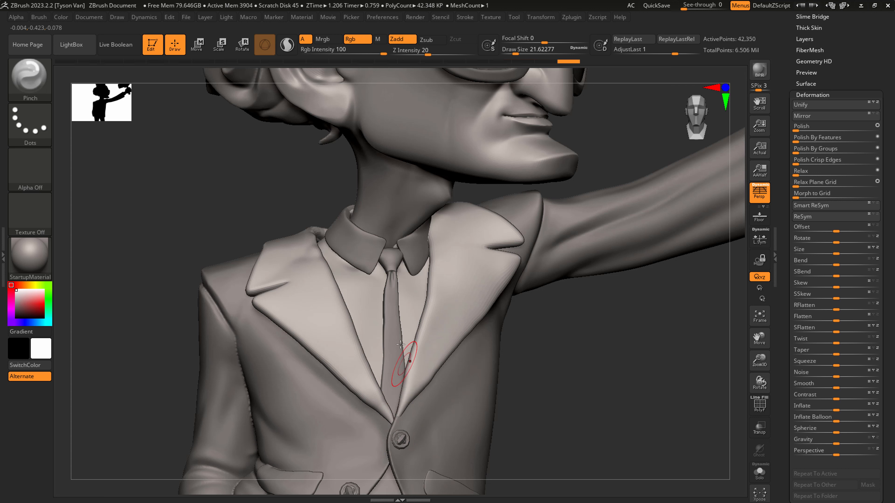
{"action": "left_click_drag", "start_coordinate": [297, 328], "coordinate": [268, 308]}
{"action": "left_click_drag", "start_coordinate": [274, 306], "coordinate": [255, 298]}
{"action": "left_click_drag", "start_coordinate": [267, 289], "coordinate": [248, 291]}
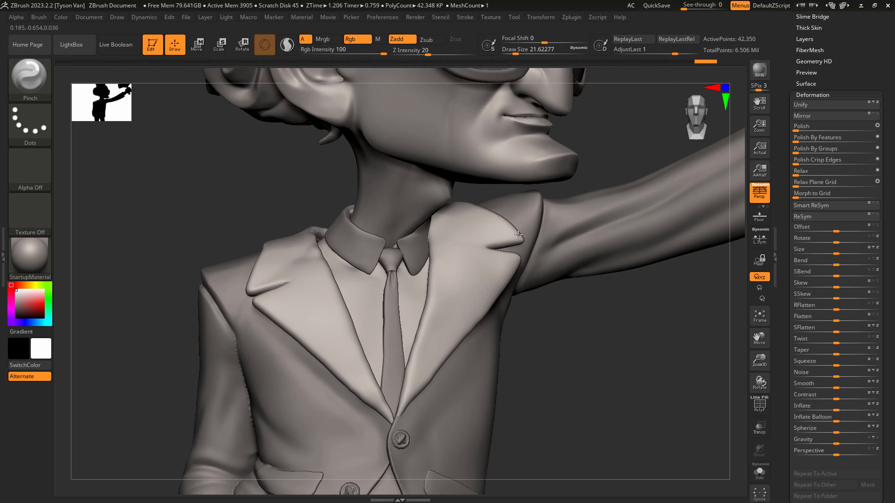
{"action": "left_click_drag", "start_coordinate": [518, 235], "coordinate": [524, 242]}
- Switch back to SnakeHook at a draw size of about 32.7 and adjust the outer edge of the raised-arm side's lapel
{"action": "key", "text": "b"}
{"action": "key", "text": "s"}
{"action": "key", "text": "h"}
{"action": "key", "text": "s"}
{"action": "left_click_drag", "start_coordinate": [498, 288], "coordinate": [502, 295]}
{"action": "mouse_move", "coordinate": [447, 349]}
{"action": "left_mouse_down"}
{"action": "mouse_move", "coordinate": [446, 368]}
{"action": "mouse_move", "coordinate": [499, 287]}
{"action": "left_mouse_up"}
- Select the shoe on the raised-arm side, scale it up slightly with the gizmo, and reposition it on the skateboard
{"action": "right_click_drag", "start_coordinate": [284, 296], "coordinate": [244, 289], "text": "alt"}
{"action": "key", "text": "f"}
{"action": "right_click_drag", "start_coordinate": [505, 324], "coordinate": [439, 336]}
{"action": "key", "text": "f"}
{"action": "left_click", "coordinate": [430, 430], "text": "alt"}
{"action": "scroll", "coordinate": [432, 429], "scroll_direction": "up", "scroll_amount": 3}
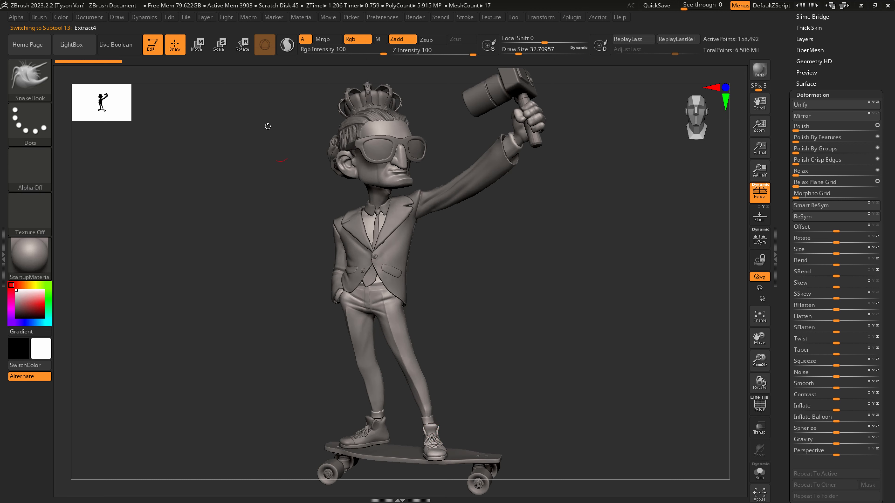
{"action": "left_click", "coordinate": [229, 44]}
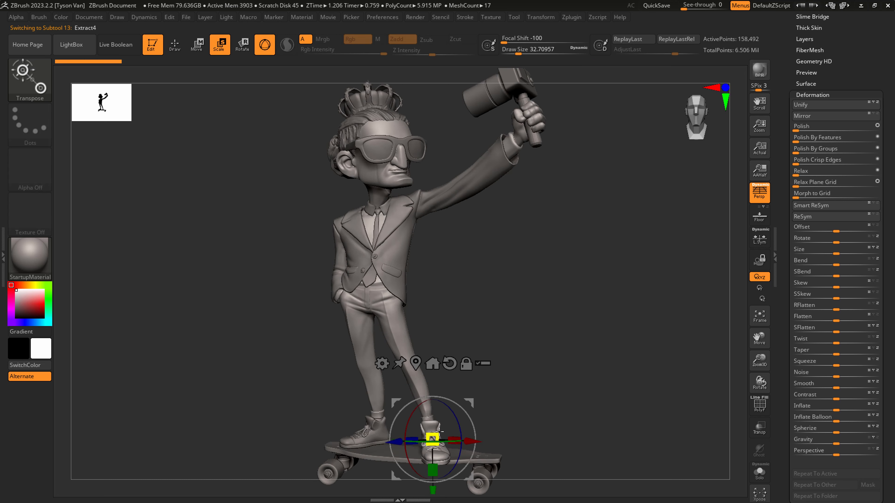
{"action": "left_click_drag", "start_coordinate": [437, 430], "coordinate": [470, 419]}
{"action": "right_click_drag", "start_coordinate": [469, 419], "coordinate": [476, 418]}
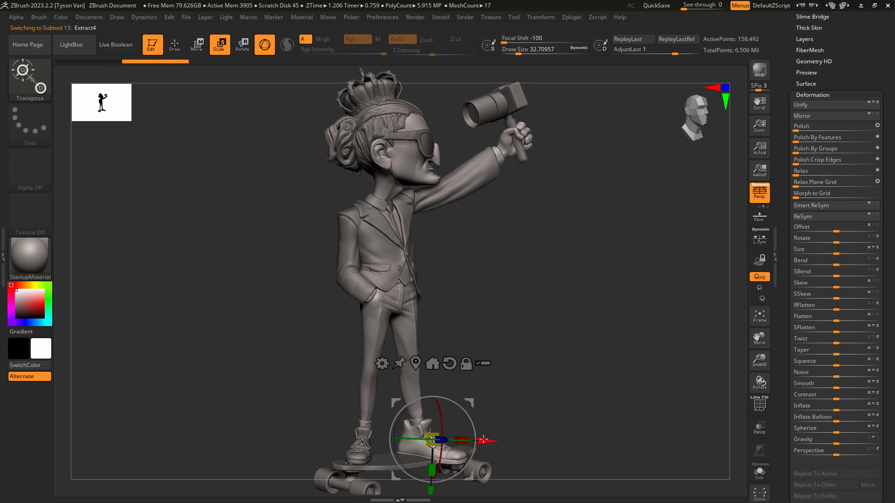
{"action": "left_click_drag", "start_coordinate": [483, 439], "coordinate": [484, 438]}
{"action": "left_click_drag", "start_coordinate": [431, 490], "coordinate": [431, 487]}
- Scale up the other shoe with the gizmo, adjust its placement under the leg, and return to Draw mode
{"action": "left_click", "coordinate": [378, 456]}
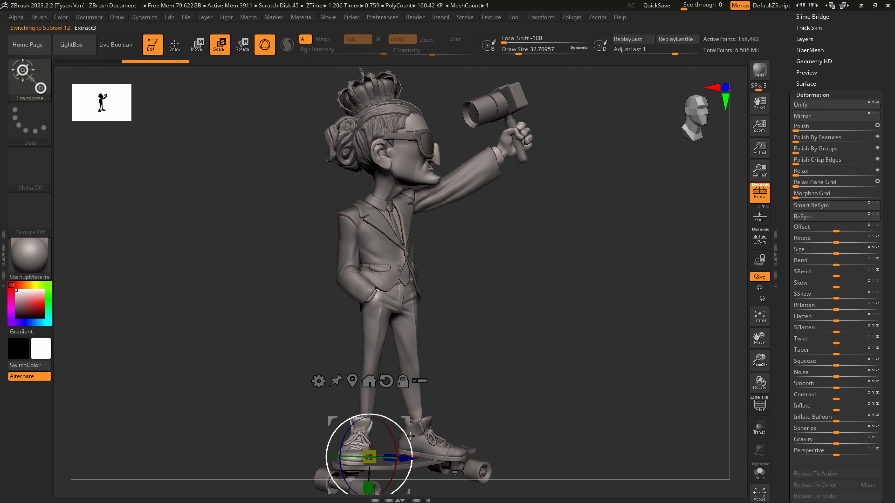
{"action": "mouse_move", "coordinate": [419, 424]}
{"action": "right_mouse_down"}
{"action": "mouse_move", "coordinate": [365, 416]}
{"action": "mouse_move", "coordinate": [379, 421]}
{"action": "right_mouse_up"}
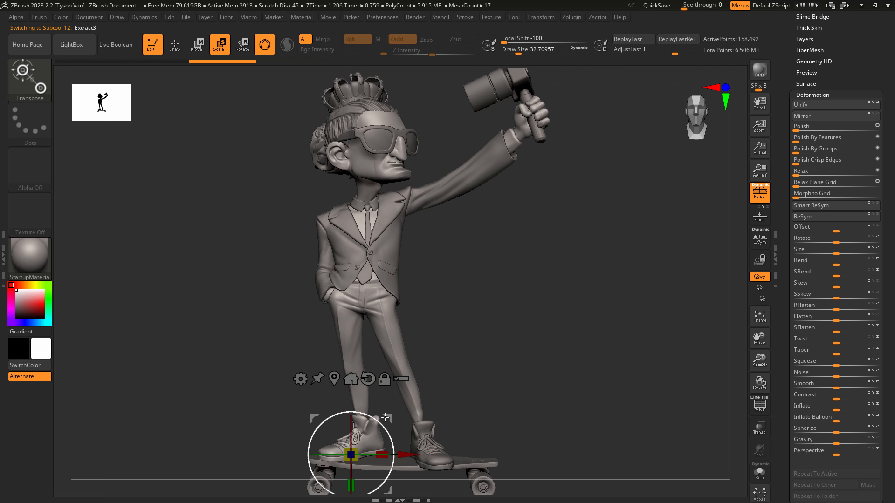
{"action": "left_click_drag", "start_coordinate": [379, 422], "coordinate": [384, 423]}
{"action": "right_click_drag", "start_coordinate": [412, 416], "coordinate": [392, 415]}
{"action": "left_click_drag", "start_coordinate": [391, 416], "coordinate": [381, 413]}
{"action": "key", "text": "q"}
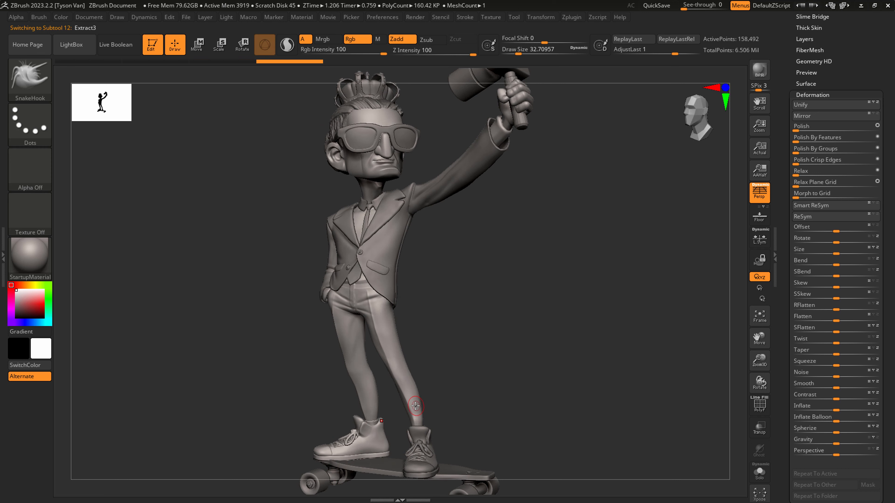
- Select the trousers and reshape the lower legs above the shoes with SnakeHook at a draw size of about 104.5
{"action": "left_click", "coordinate": [423, 414], "text": "alt"}
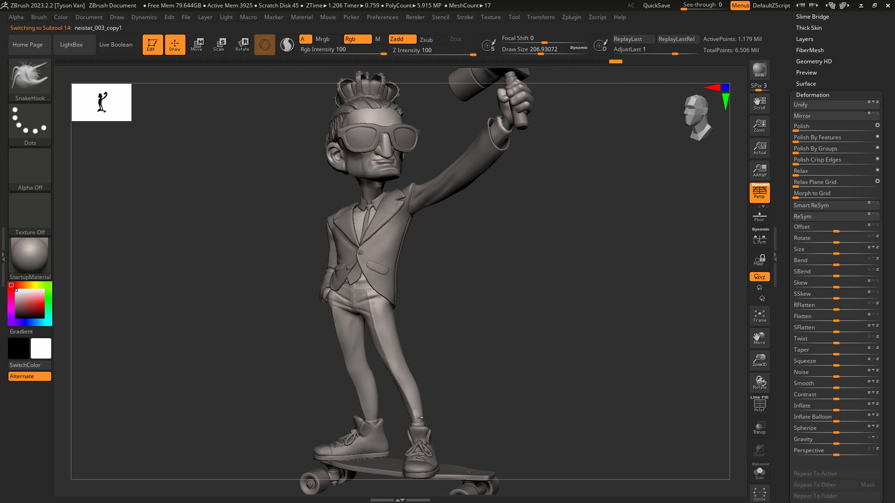
{"action": "key", "text": "s"}
{"action": "mouse_move", "coordinate": [413, 401]}
{"action": "left_mouse_down"}
{"action": "mouse_move", "coordinate": [399, 401]}
{"action": "mouse_move", "coordinate": [423, 411]}
{"action": "mouse_move", "coordinate": [368, 412]}
{"action": "left_mouse_up"}
{"action": "right_click_drag", "start_coordinate": [368, 407], "coordinate": [417, 409]}
{"action": "key", "text": "s"}
{"action": "left_click_drag", "start_coordinate": [378, 413], "coordinate": [375, 410]}
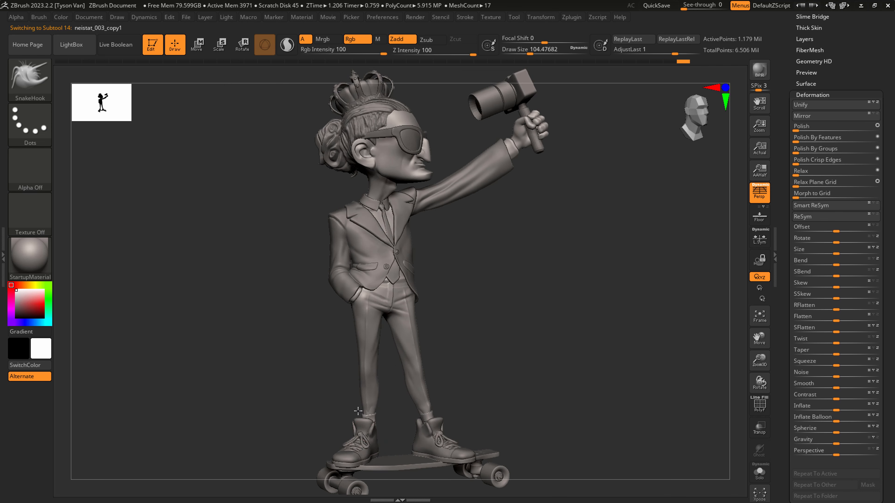
- Refine the lower trouser leg on the pocketed-hand side with SnakeHook, reducing the draw size to about 77 and 64.9
{"action": "right_click_drag", "start_coordinate": [375, 414], "coordinate": [367, 416]}
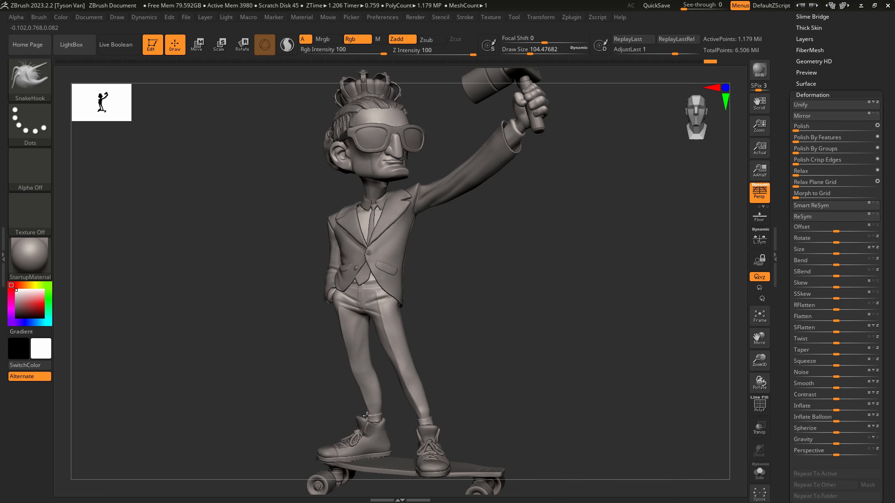
{"action": "key", "text": "s"}
{"action": "left_click_drag", "start_coordinate": [367, 401], "coordinate": [365, 400]}
{"action": "key", "text": "s"}
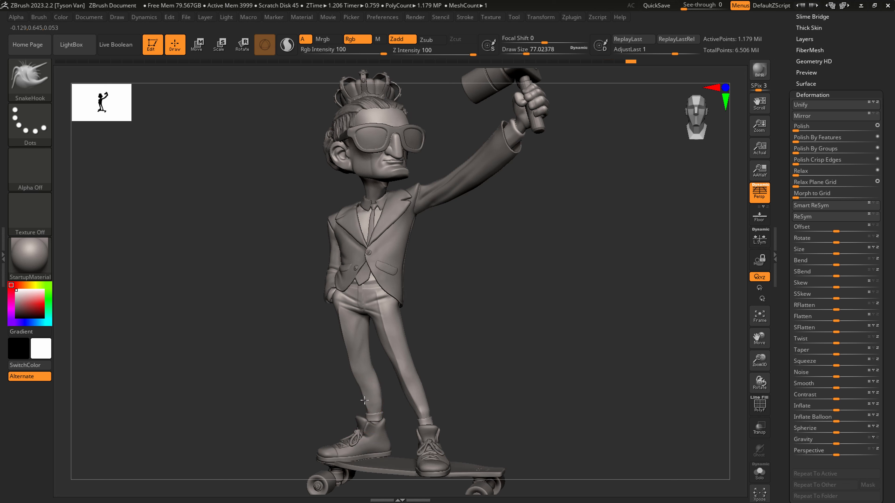
{"action": "right_click_drag", "start_coordinate": [370, 418], "coordinate": [378, 418]}
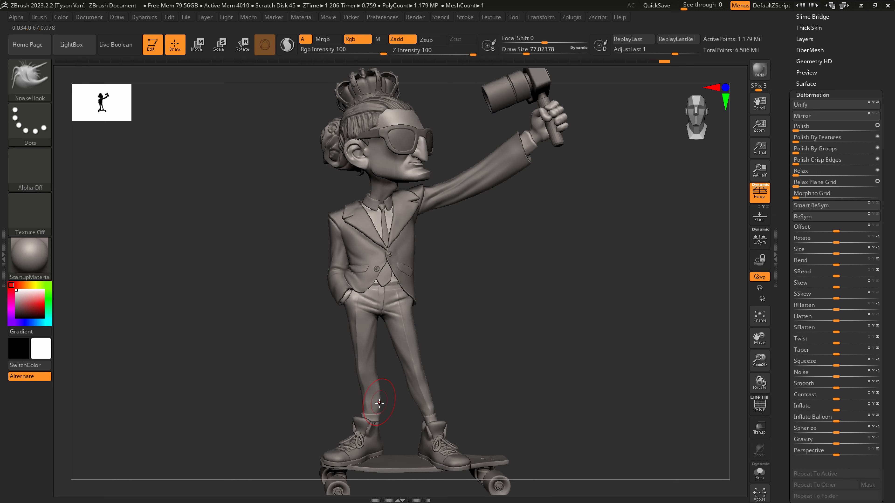
{"action": "left_click_drag", "start_coordinate": [372, 387], "coordinate": [372, 391]}
{"action": "mouse_move", "coordinate": [371, 390]}
{"action": "right_mouse_down"}
{"action": "mouse_move", "coordinate": [403, 384]}
{"action": "mouse_move", "coordinate": [369, 375]}
{"action": "right_mouse_up"}
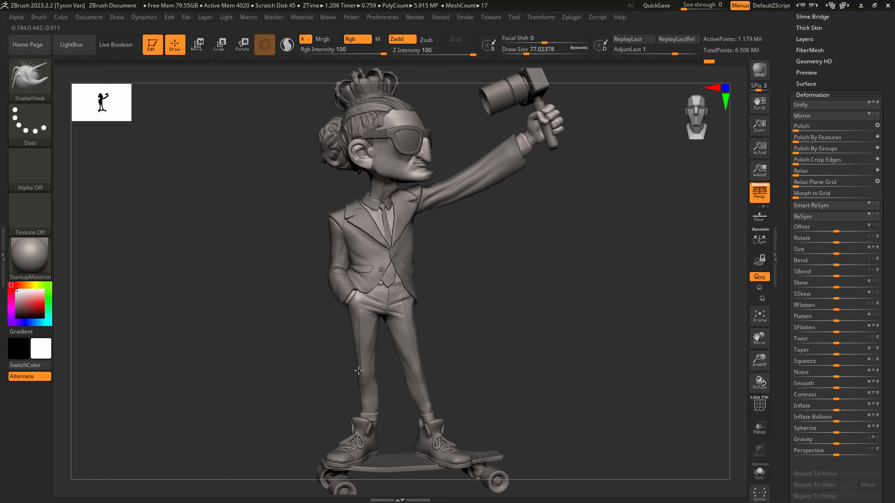
{"action": "key", "text": "s"}
{"action": "left_click_drag", "start_coordinate": [377, 403], "coordinate": [378, 390]}
{"action": "right_click_drag", "start_coordinate": [448, 383], "coordinate": [414, 389], "text": "ctrl"}
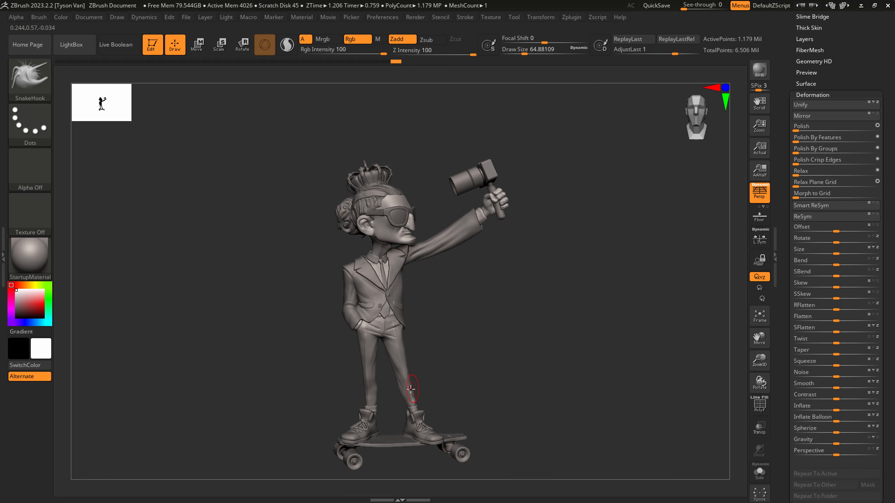
- Reshape the lower trouser legs above the cuffs with SnakeHook, using draw sizes of about 86.8 and 53.8
{"action": "key", "text": "s"}
{"action": "mouse_move", "coordinate": [401, 390]}
{"action": "left_mouse_down"}
{"action": "mouse_move", "coordinate": [410, 412]}
{"action": "mouse_move", "coordinate": [426, 356]}
{"action": "mouse_move", "coordinate": [385, 347]}
{"action": "mouse_move", "coordinate": [374, 429]}
{"action": "left_mouse_up"}
{"action": "key", "text": "["}
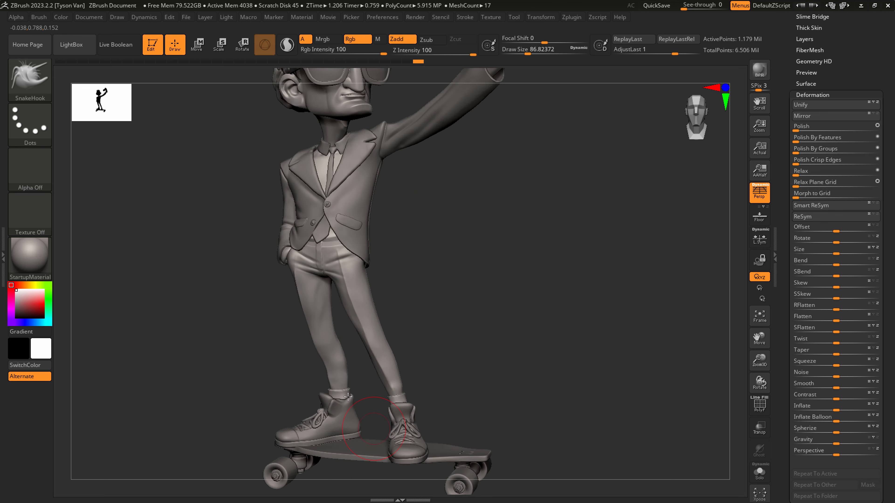
{"action": "right_click_drag", "start_coordinate": [330, 389], "coordinate": [340, 425], "text": "alt"}
{"action": "key", "text": "s"}
{"action": "mouse_move", "coordinate": [346, 392]}
{"action": "left_mouse_down"}
{"action": "mouse_move", "coordinate": [398, 390]}
{"action": "mouse_move", "coordinate": [346, 388]}
{"action": "mouse_move", "coordinate": [349, 398]}
{"action": "left_mouse_up"}
{"action": "key", "text": "s"}
{"action": "key", "text": "s"}
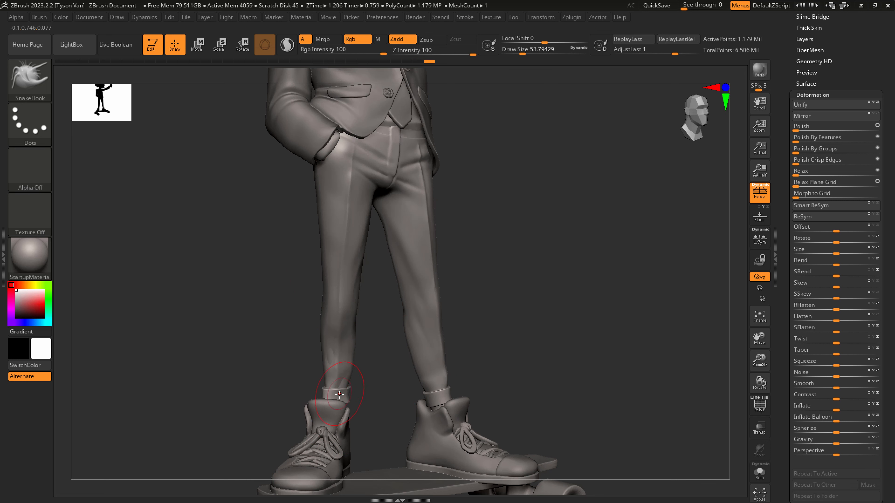
{"action": "right_click_drag", "start_coordinate": [325, 356], "coordinate": [302, 391]}
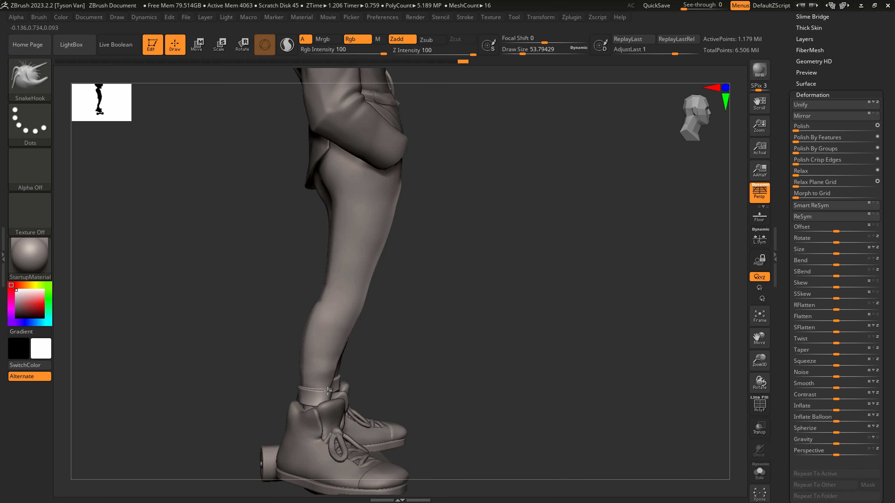
{"action": "right_click_drag", "start_coordinate": [332, 387], "coordinate": [303, 374]}
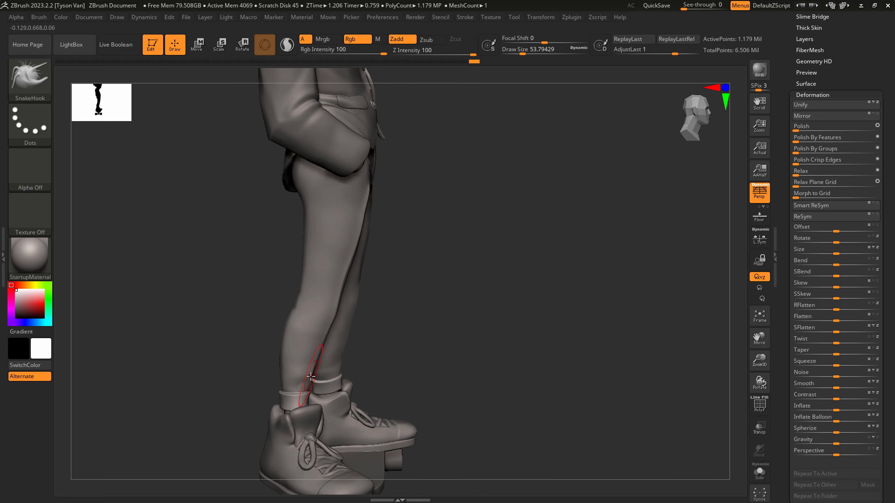
- Flatten the lower trouser leg on the pocketed-hand side with hPolish at a draw size of about 30.7
{"action": "key", "text": "b"}
{"action": "key", "text": "h"}
{"action": "key", "text": "p"}
{"action": "key", "text": "s"}
{"action": "left_click_drag", "start_coordinate": [301, 370], "coordinate": [301, 376]}
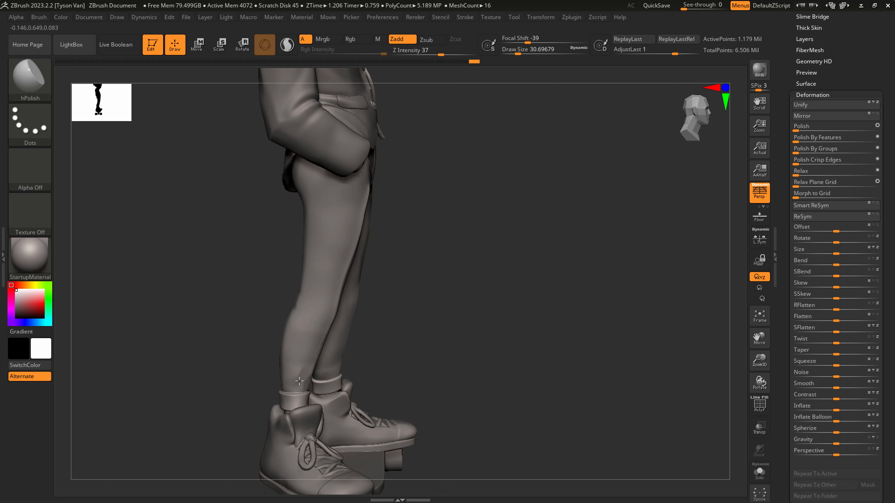
{"action": "right_click_drag", "start_coordinate": [303, 385], "coordinate": [328, 366]}
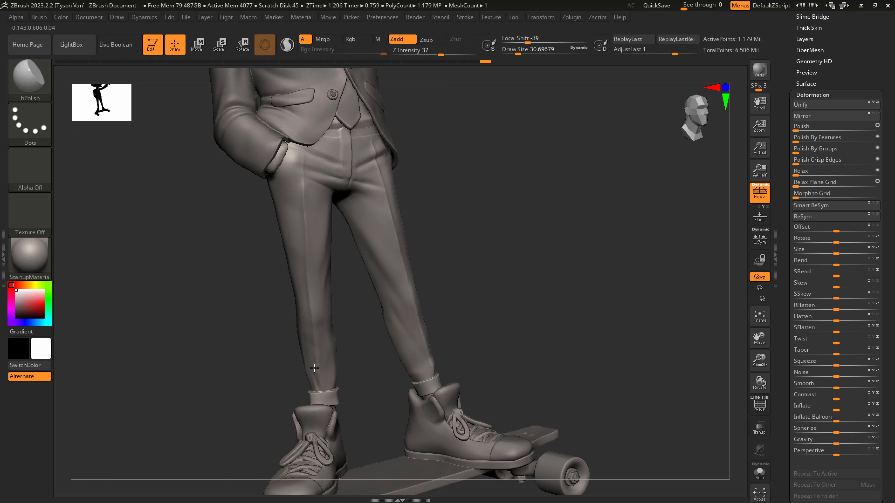
- Adjust the ankle area on the pocketed-hand side with SnakeHook at a draw size of about 62, and smooth it
{"action": "key", "text": "b"}
{"action": "key", "text": "s"}
{"action": "key", "text": "h"}
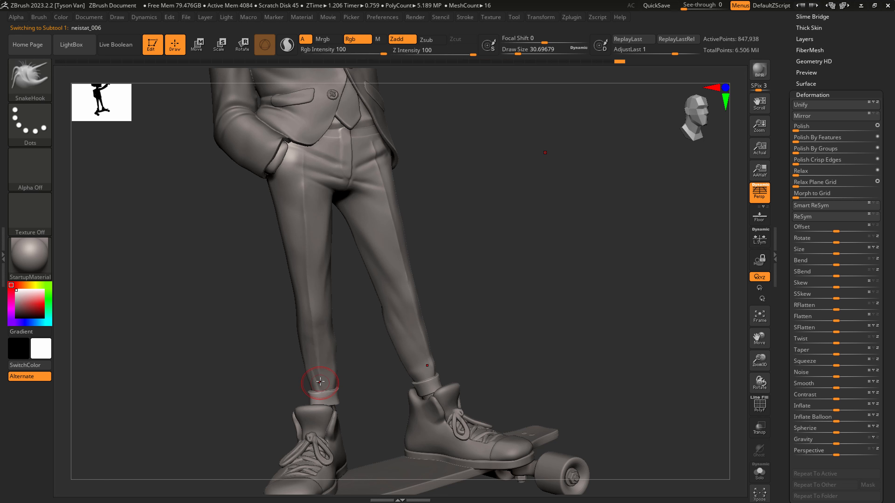
{"action": "key", "text": "s"}
{"action": "left_click_drag", "start_coordinate": [314, 389], "coordinate": [319, 382]}
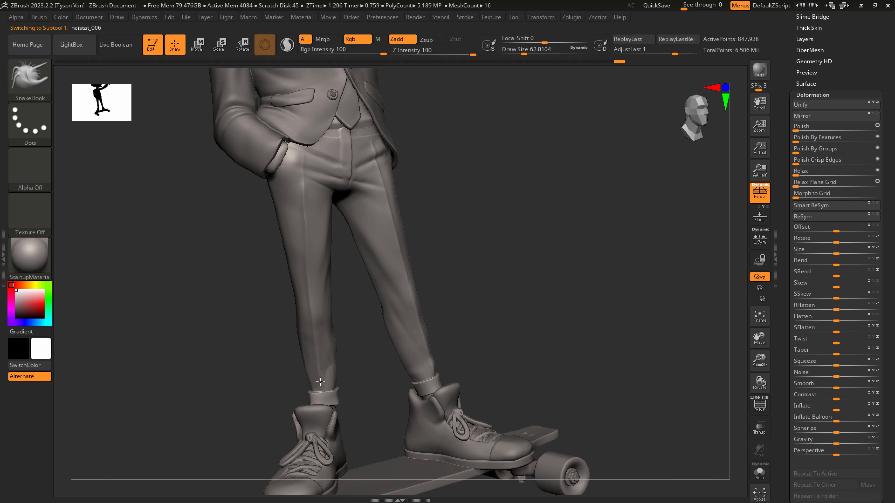
{"action": "right_click_drag", "start_coordinate": [345, 386], "coordinate": [365, 381]}
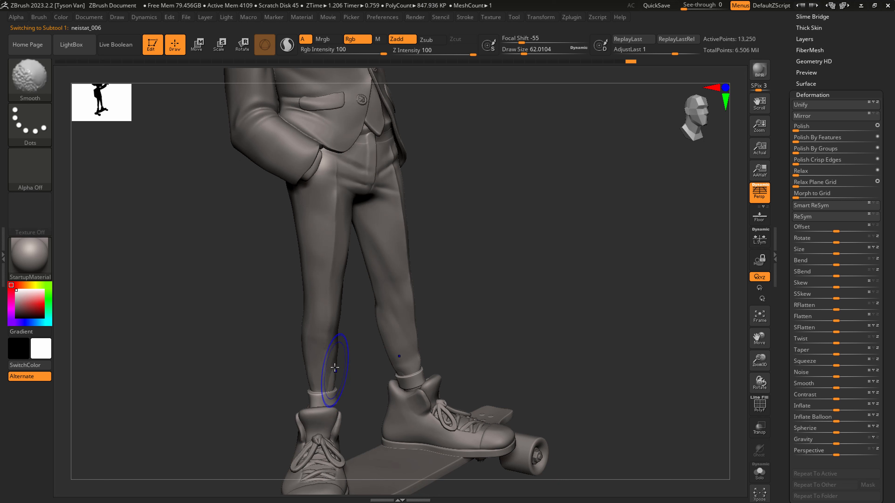
{"action": "left_click_drag", "start_coordinate": [335, 368], "coordinate": [324, 371], "text": "shift"}
- Select the trousers and polish the lower leg on the raised-arm side with hPolish at a draw size of about 18.5
{"action": "right_click_drag", "start_coordinate": [465, 365], "coordinate": [410, 359]}
{"action": "left_click", "coordinate": [425, 357], "text": "alt"}
{"action": "key", "text": "b"}
{"action": "key", "text": "h"}
{"action": "key", "text": "p"}
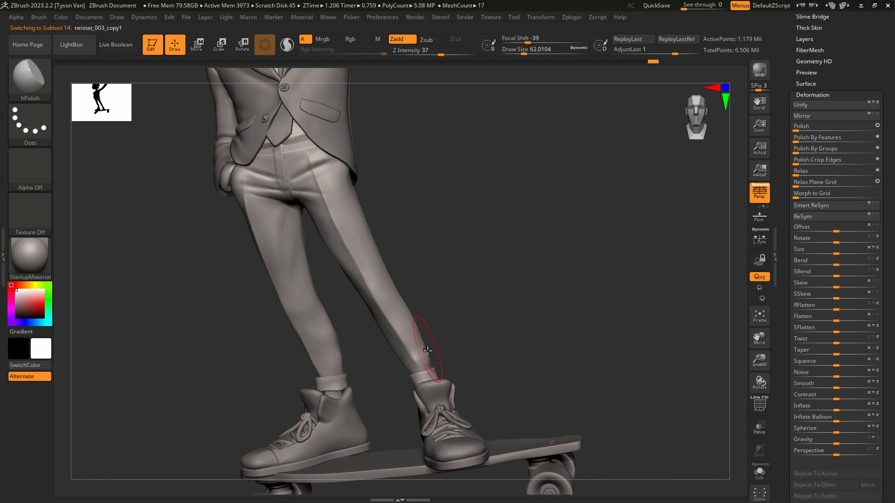
{"action": "key", "text": "s"}
{"action": "left_click_drag", "start_coordinate": [425, 352], "coordinate": [418, 354]}
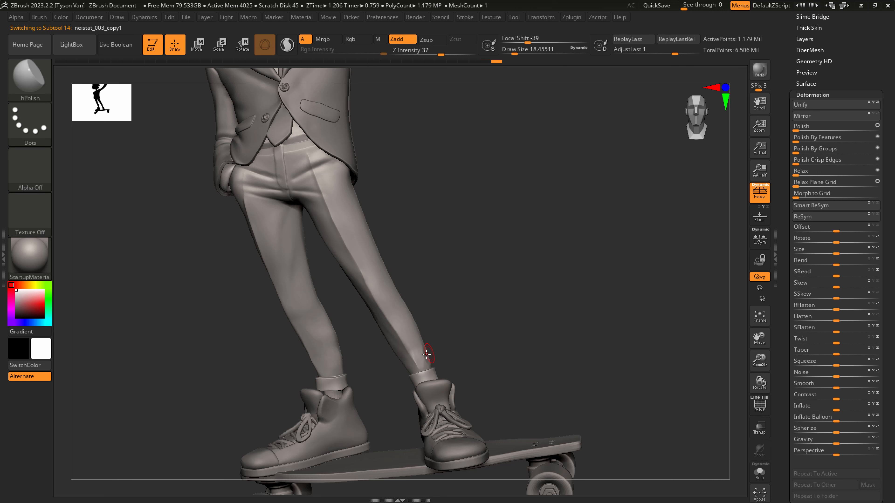
- Refine the raised-arm side's lower trouser leg with hPolish at a draw size of about 26.9, and smooth its surface
{"action": "key", "text": "s"}
{"action": "left_click_drag", "start_coordinate": [421, 360], "coordinate": [424, 362]}
{"action": "right_click_drag", "start_coordinate": [423, 348], "coordinate": [430, 354]}
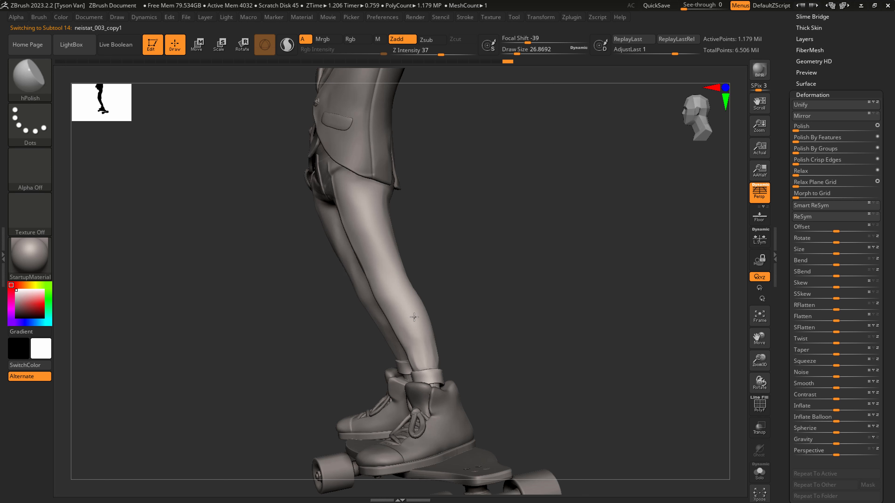
{"action": "right_click_drag", "start_coordinate": [442, 345], "coordinate": [469, 347]}
{"action": "mouse_move", "coordinate": [428, 355]}
{"action": "left_mouse_down", "text": "shift"}
{"action": "mouse_move", "coordinate": [425, 330]}
{"action": "mouse_move", "coordinate": [419, 347]}
{"action": "left_mouse_up", "text": "shift"}
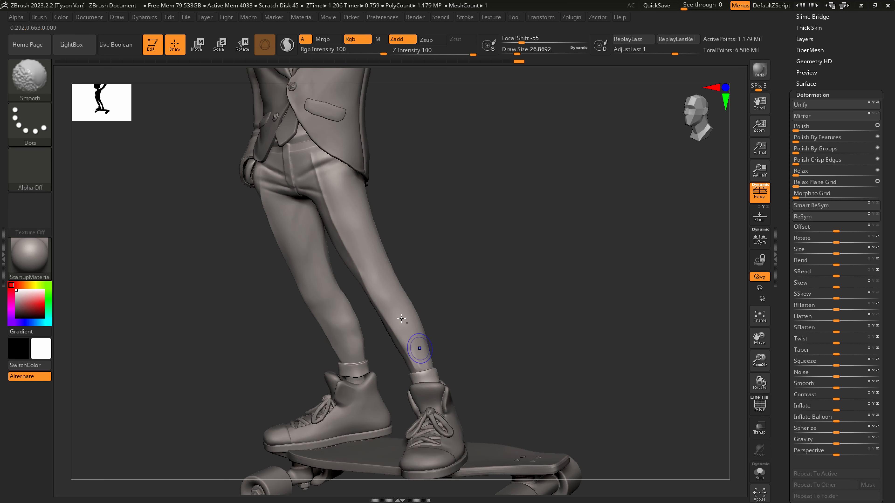
{"action": "mouse_move", "coordinate": [420, 347]}
{"action": "right_mouse_down", "text": "ctrl"}
{"action": "mouse_move", "coordinate": [391, 315]}
{"action": "mouse_move", "coordinate": [426, 326]}
{"action": "mouse_move", "coordinate": [412, 397]}
{"action": "right_mouse_up", "text": "ctrl"}
{"action": "left_click_drag", "start_coordinate": [410, 386], "coordinate": [406, 366]}
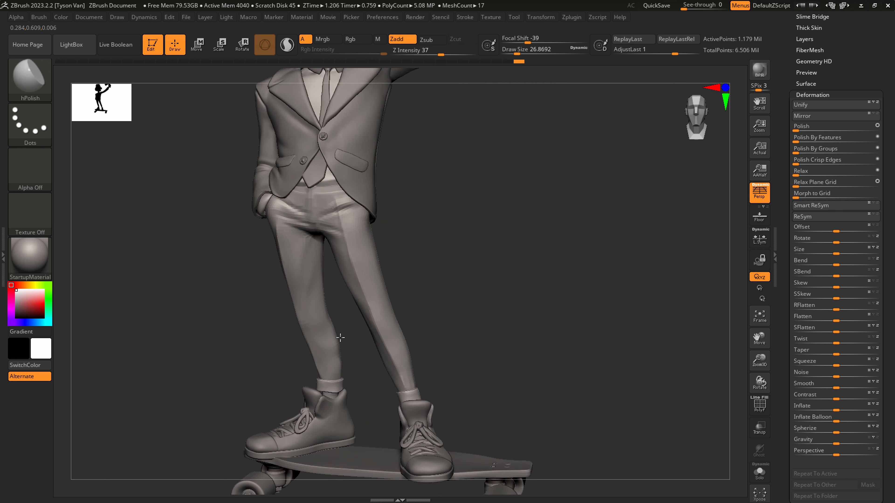
- Compare the full figure's proportions with perspective toggled on and off
{"action": "right_click_drag", "start_coordinate": [403, 355], "coordinate": [401, 315], "text": "ctrl"}
{"action": "right_click_drag", "start_coordinate": [427, 342], "coordinate": [433, 365], "text": "alt"}
{"action": "key", "text": "p"}
{"action": "key", "text": "p"}
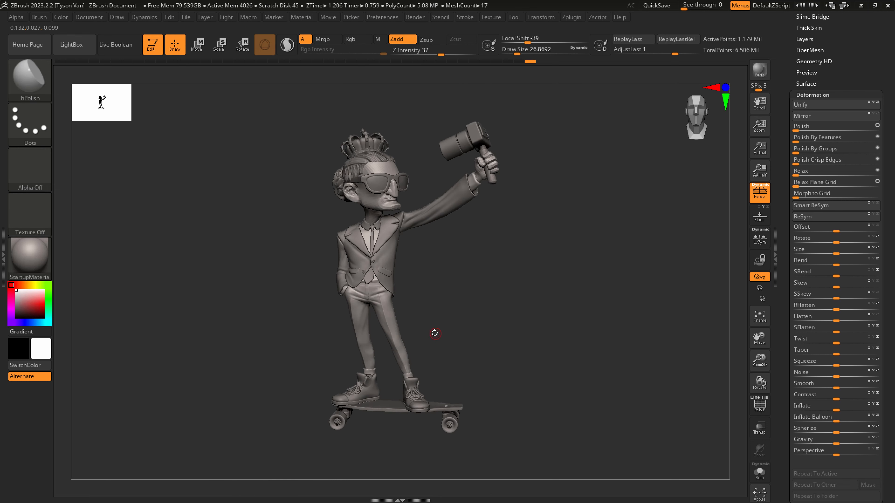
{"action": "key", "text": "p"}
{"action": "key", "text": "p"}
- Select the head subtool and bring the tool's file-saving options into view
{"action": "left_click", "coordinate": [386, 203], "text": "alt"}
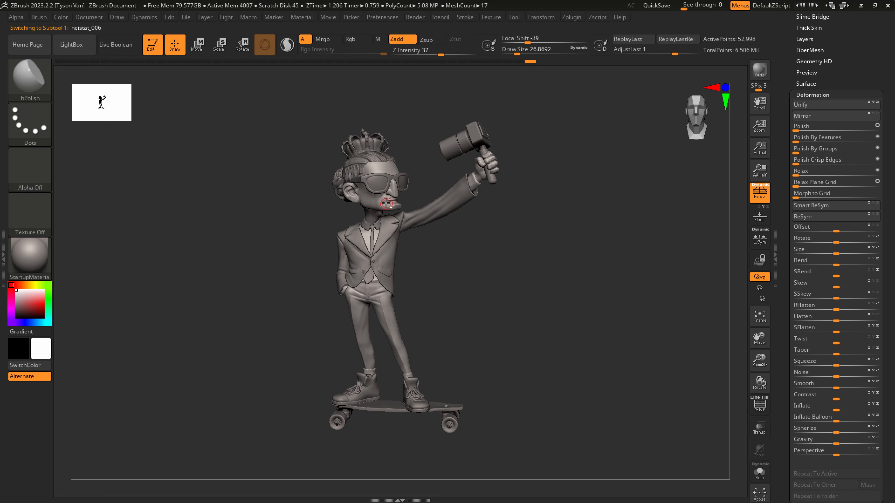
{"action": "right_click_drag", "start_coordinate": [442, 352], "coordinate": [453, 332]}
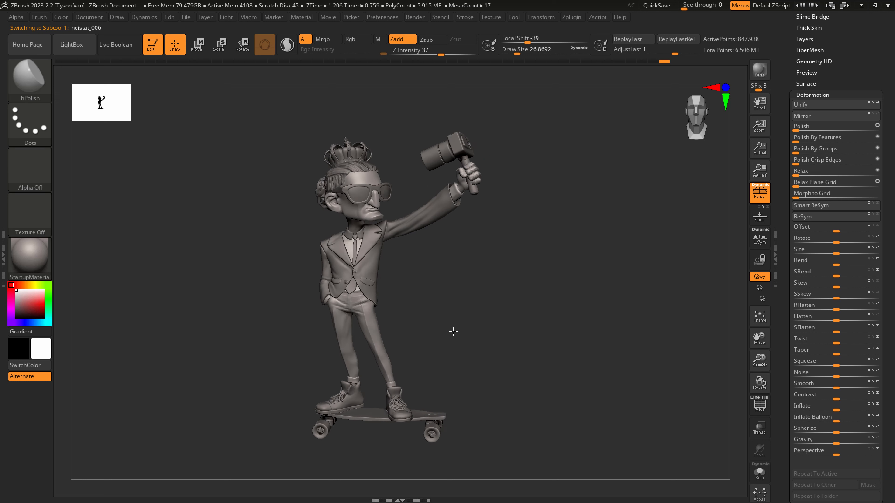
{"action": "left_click_drag", "start_coordinate": [847, 49], "coordinate": [847, 155]}
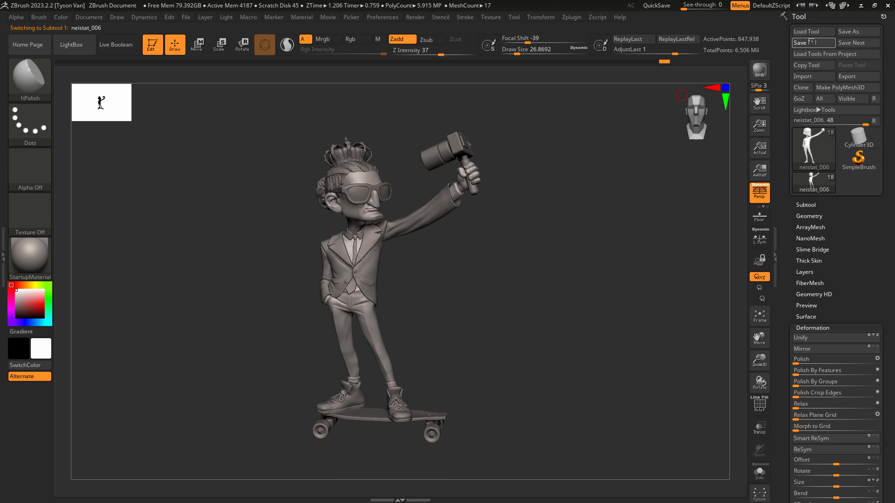